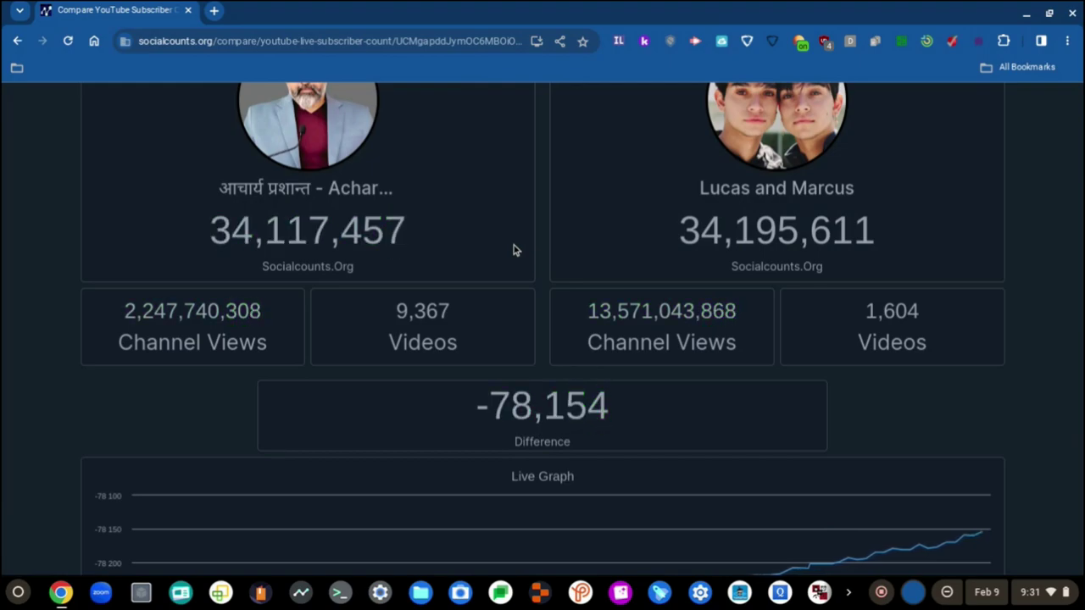
Step: Scroll the Socialcounts compare page to check the 34,117,453 vs 34,195,611 subscriber counts
{"action": "scroll", "coordinate": [514, 249], "scroll_direction": "down", "scroll_amount": 1}
{"action": "scroll", "coordinate": [513, 250], "scroll_direction": "up", "scroll_amount": 4}
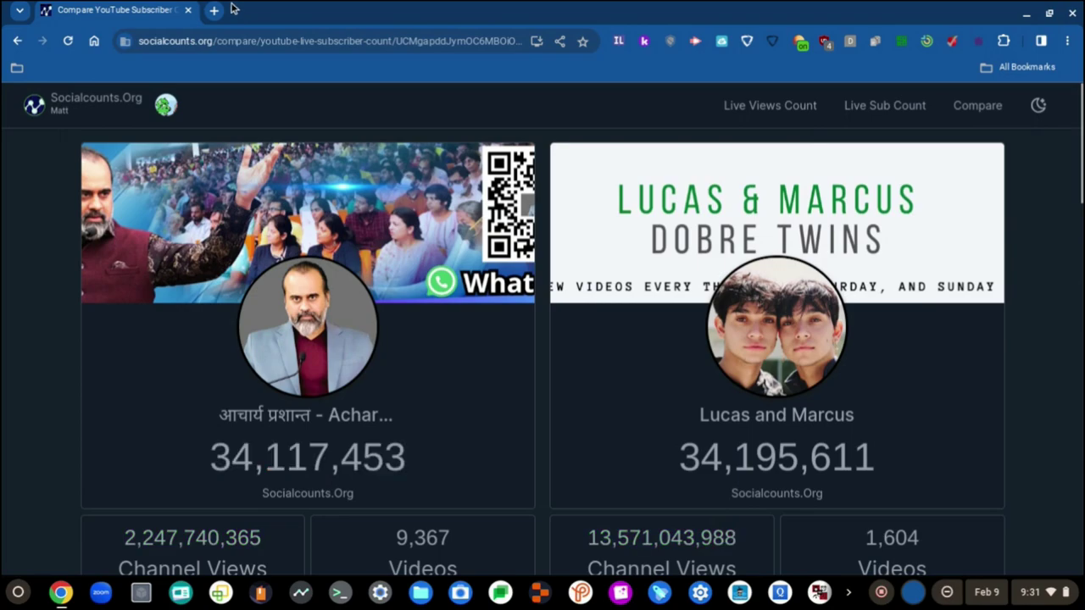
Step: Go to Google Classroom in a new browser tab
{"action": "left_click", "coordinate": [217, 11]}
{"action": "type", "text": "classroom.google.com"}
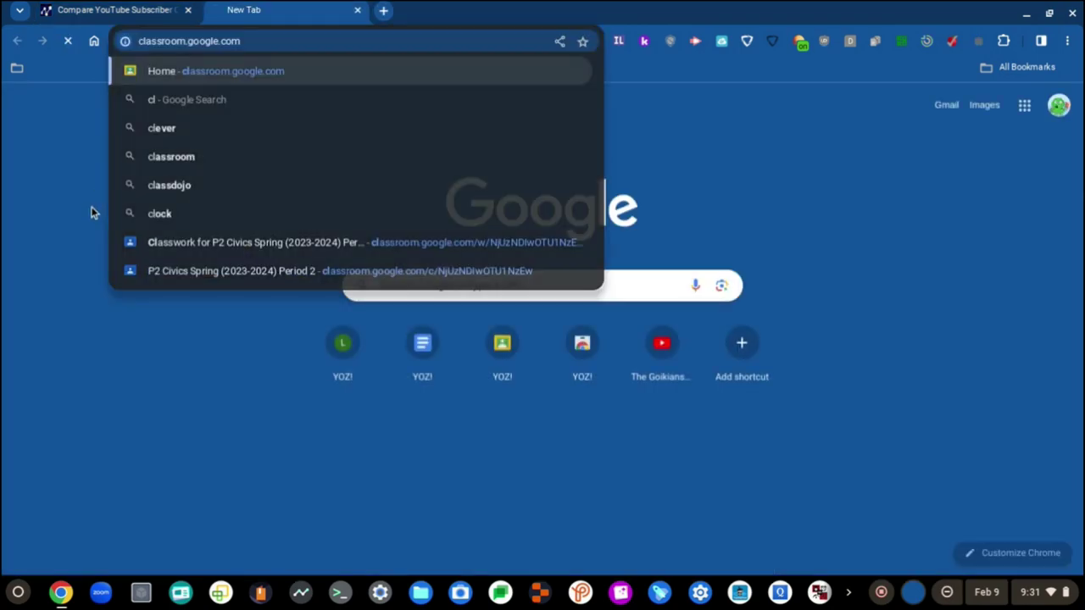
{"action": "key", "text": "Return"}
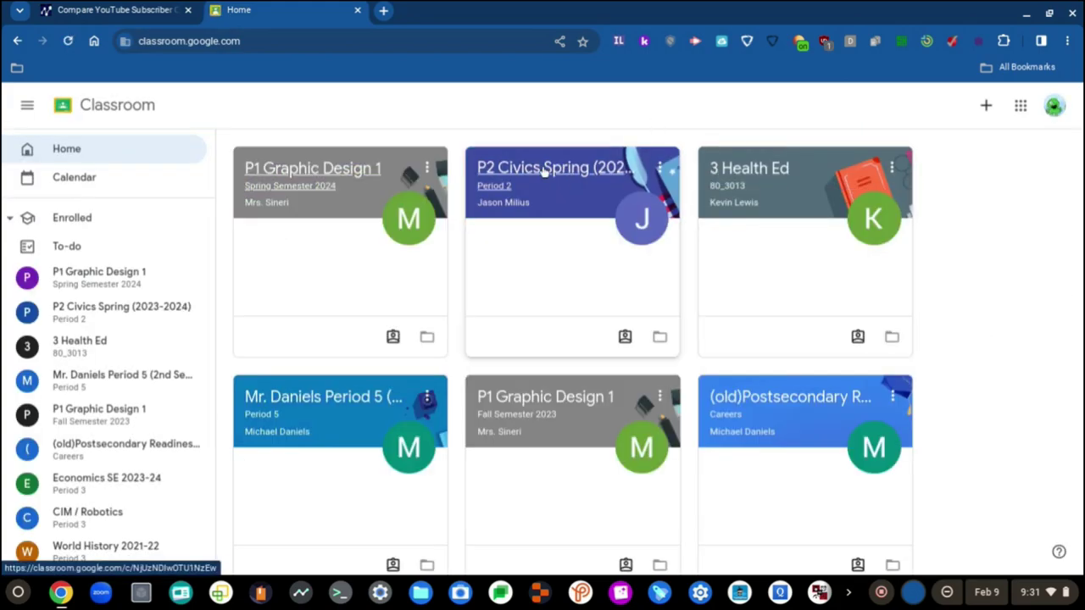
Step: Open the P2 Civics Spring (2023-2024) class and look through its stream announcements
{"action": "left_click", "coordinate": [544, 172]}
{"action": "scroll", "coordinate": [439, 249], "scroll_direction": "down", "scroll_amount": 3}
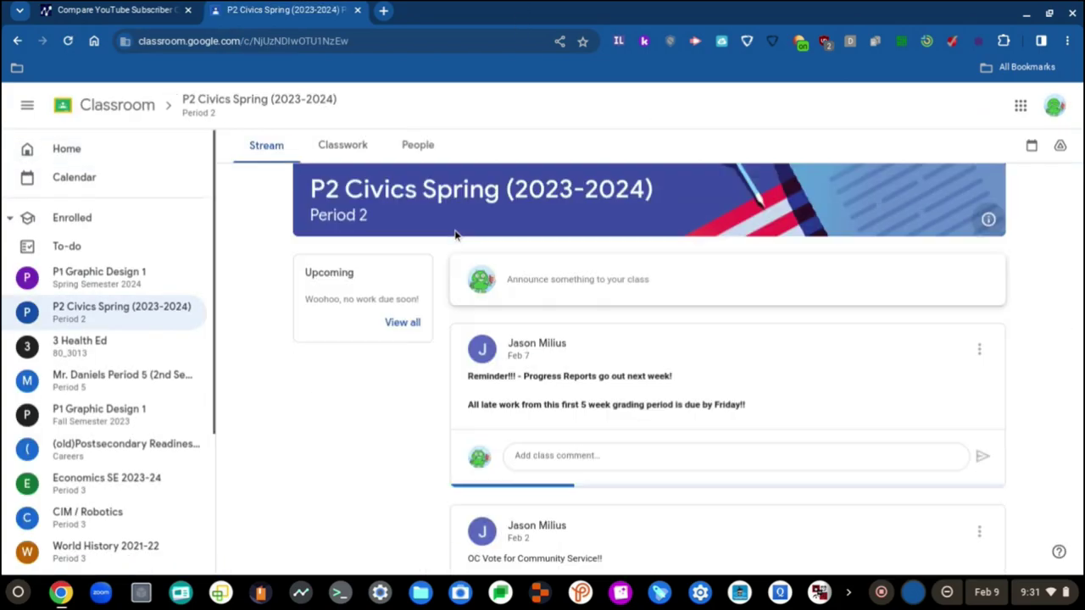
{"action": "scroll", "coordinate": [460, 235], "scroll_direction": "down", "scroll_amount": 2}
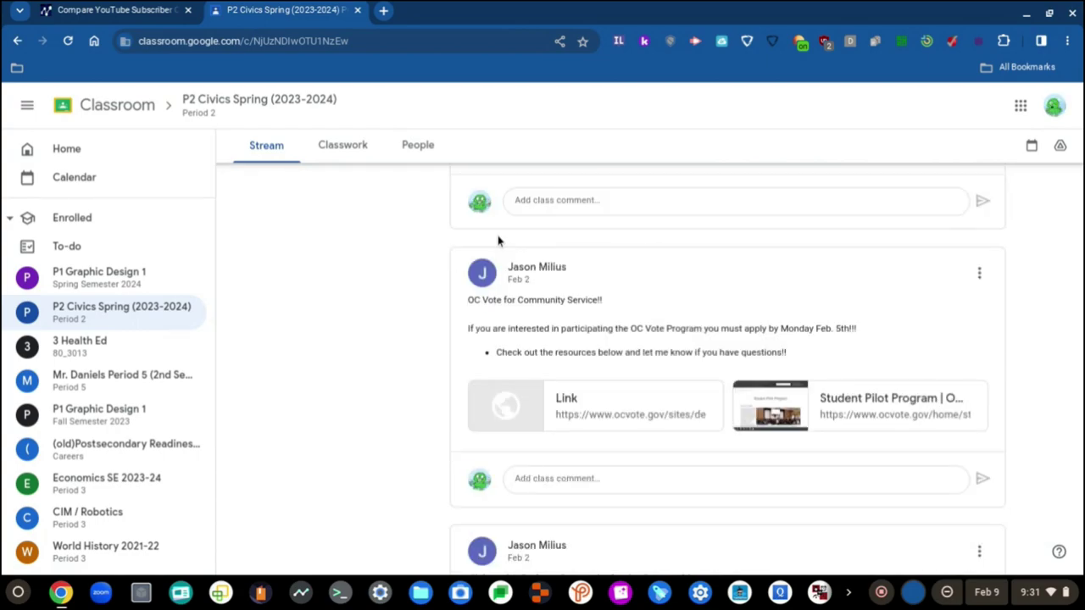
{"action": "scroll", "coordinate": [509, 321], "scroll_direction": "up", "scroll_amount": 3}
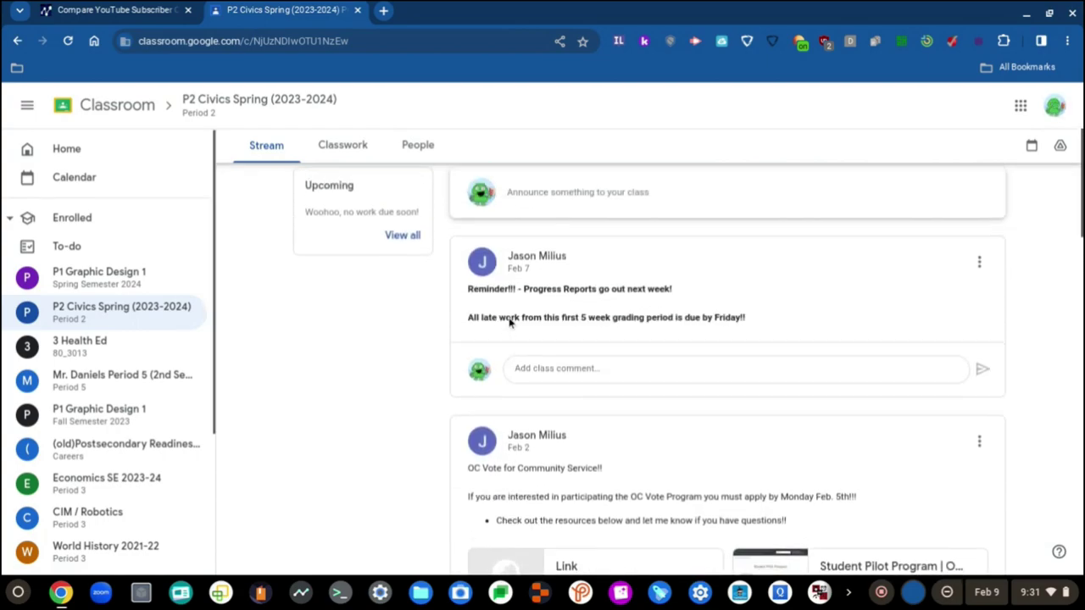
{"action": "scroll", "coordinate": [510, 320], "scroll_direction": "down", "scroll_amount": 1}
{"action": "scroll", "coordinate": [508, 319], "scroll_direction": "up", "scroll_amount": 1}
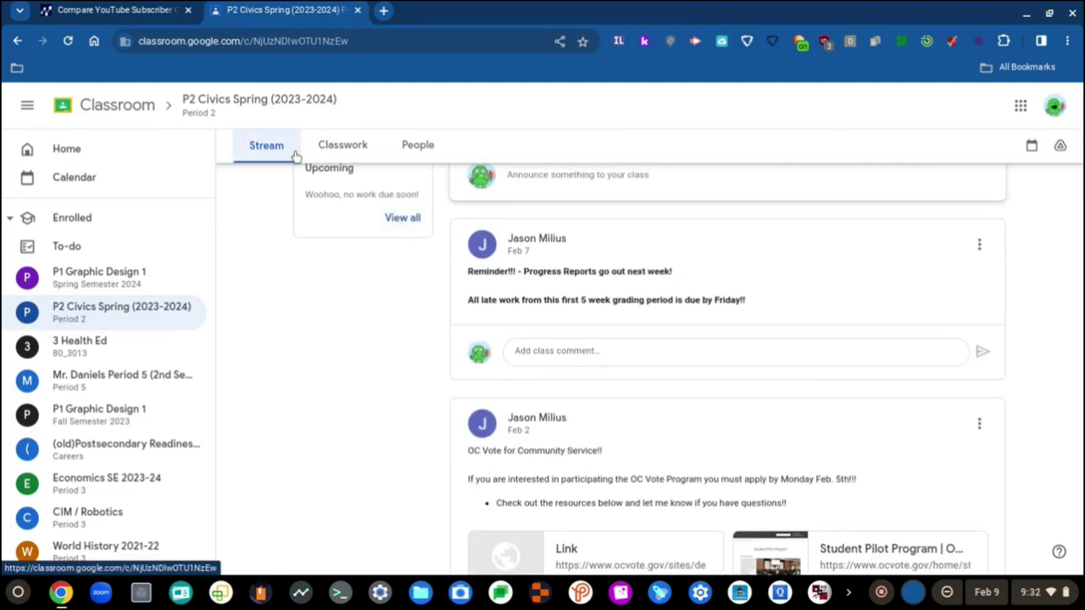
Step: On the Classwork page, expand Current Events Civics to read its instructions and Slides attachment
{"action": "left_click", "coordinate": [342, 146]}
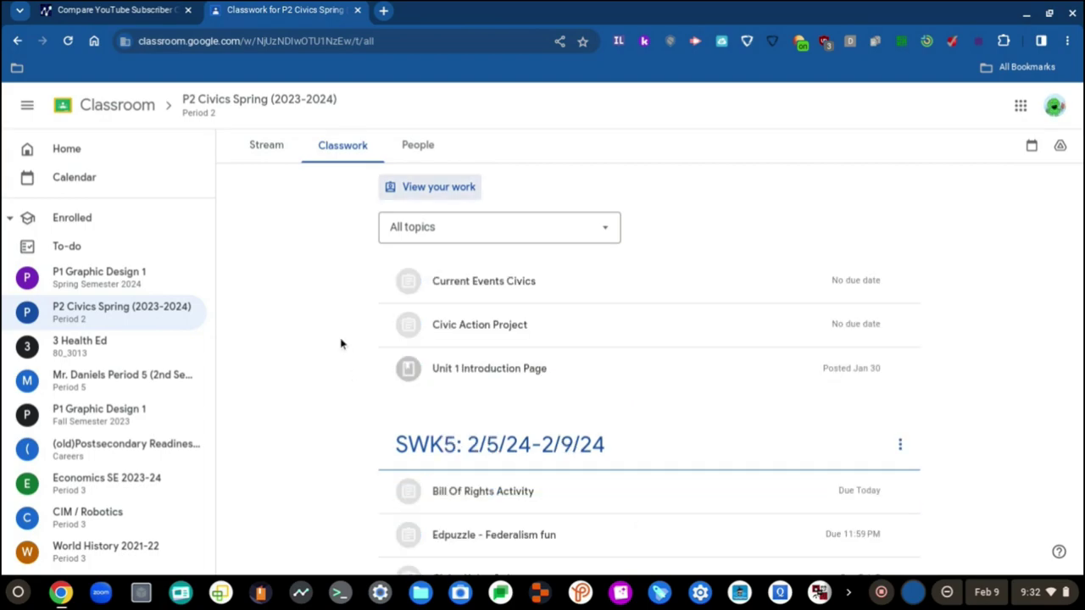
{"action": "scroll", "coordinate": [341, 334], "scroll_direction": "down", "scroll_amount": 1}
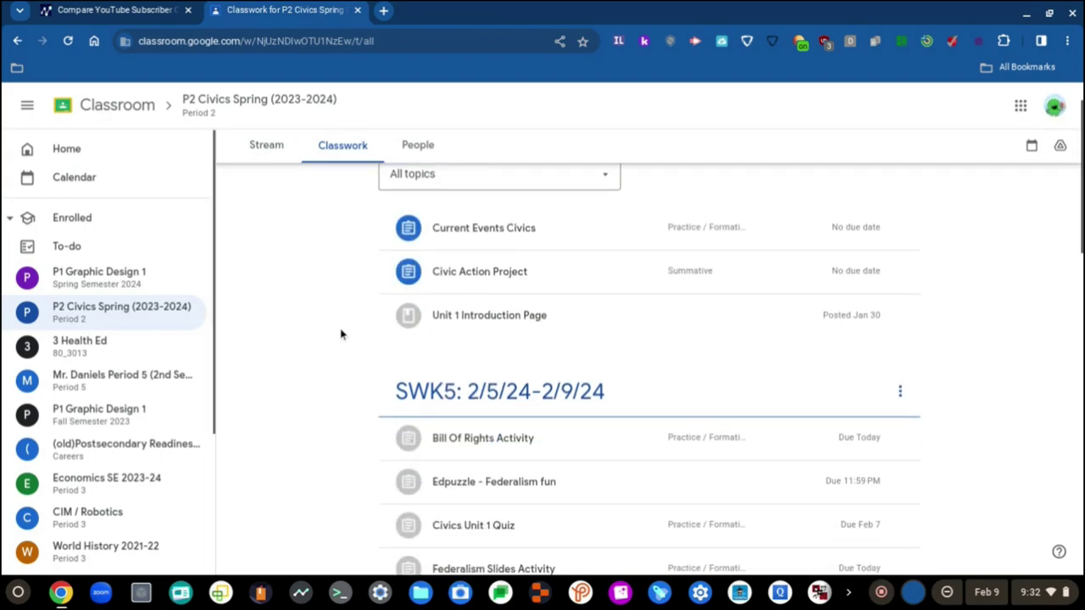
{"action": "left_click", "coordinate": [530, 236]}
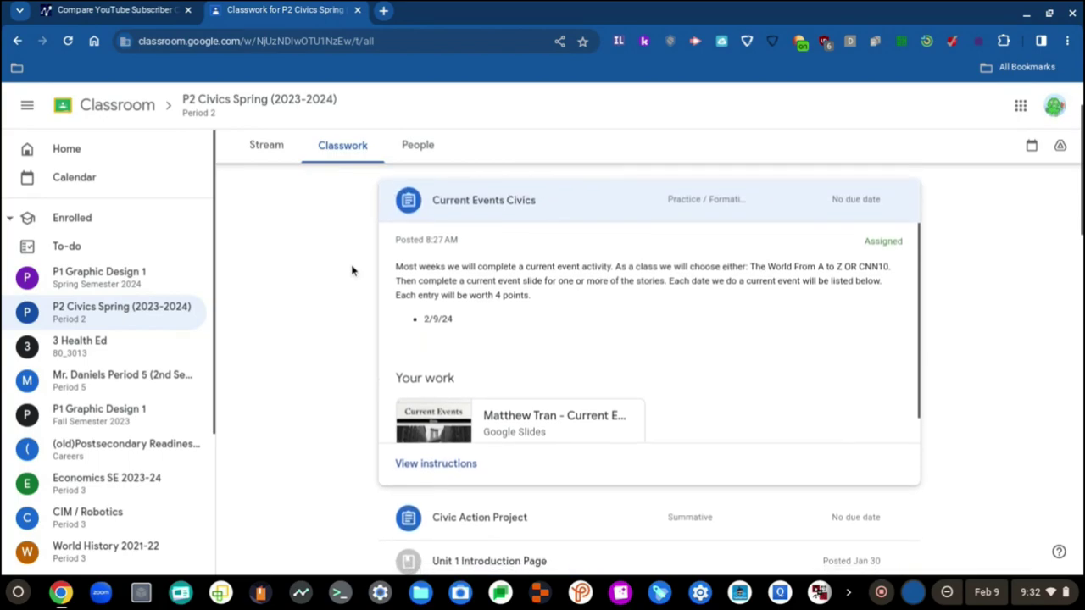
{"action": "scroll", "coordinate": [353, 270], "scroll_direction": "down", "scroll_amount": 2}
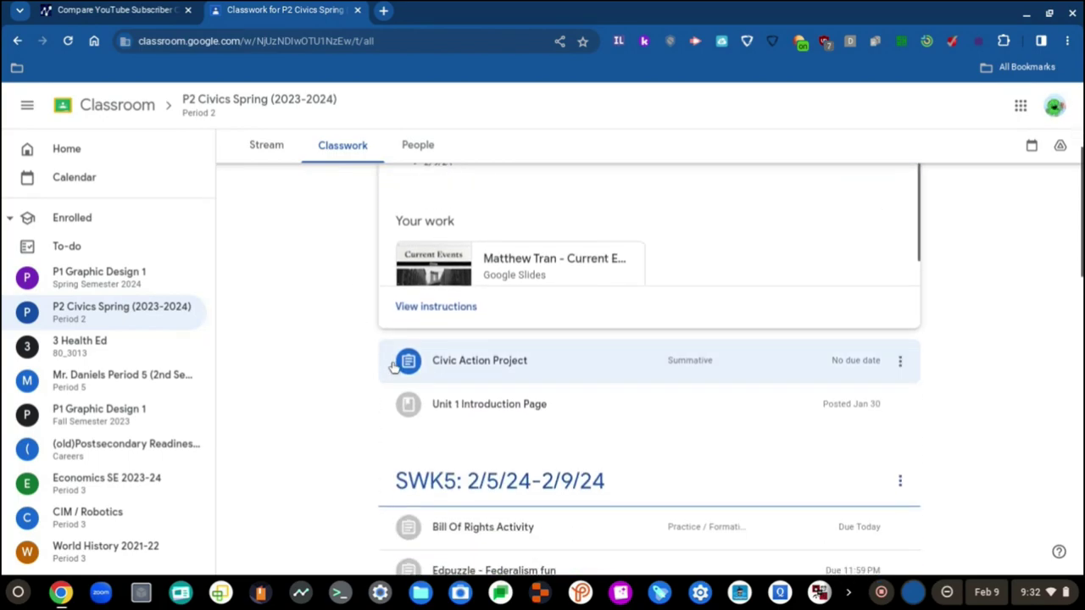
{"action": "scroll", "coordinate": [390, 365], "scroll_direction": "up", "scroll_amount": 2}
Step: Open the Current Events Civics details page showing the attached Slides file and Assigned status
{"action": "left_click", "coordinate": [431, 438]}
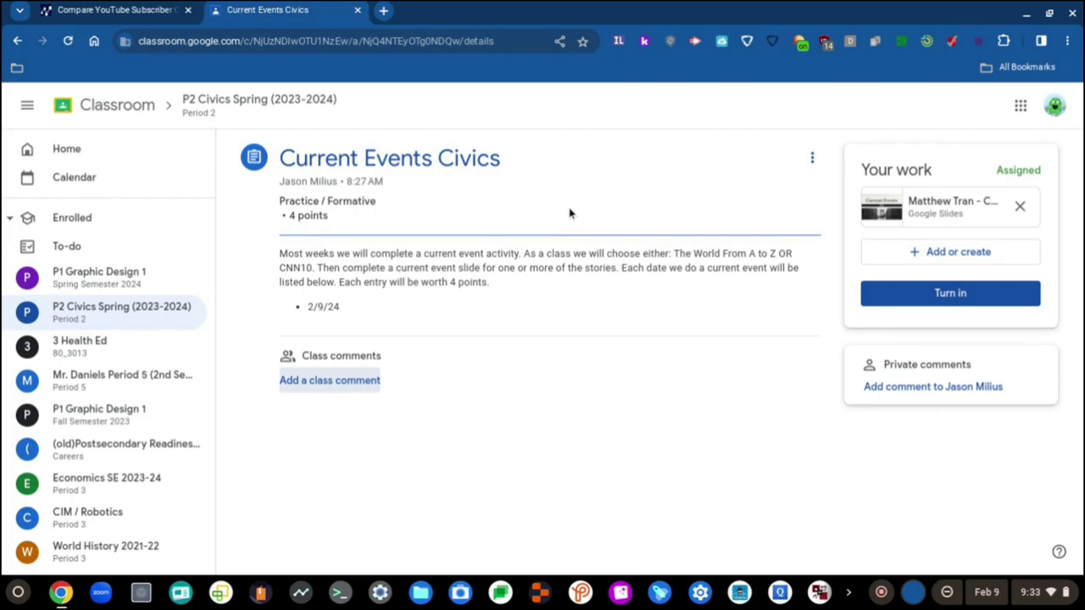
{"action": "left_click", "coordinate": [569, 213]}
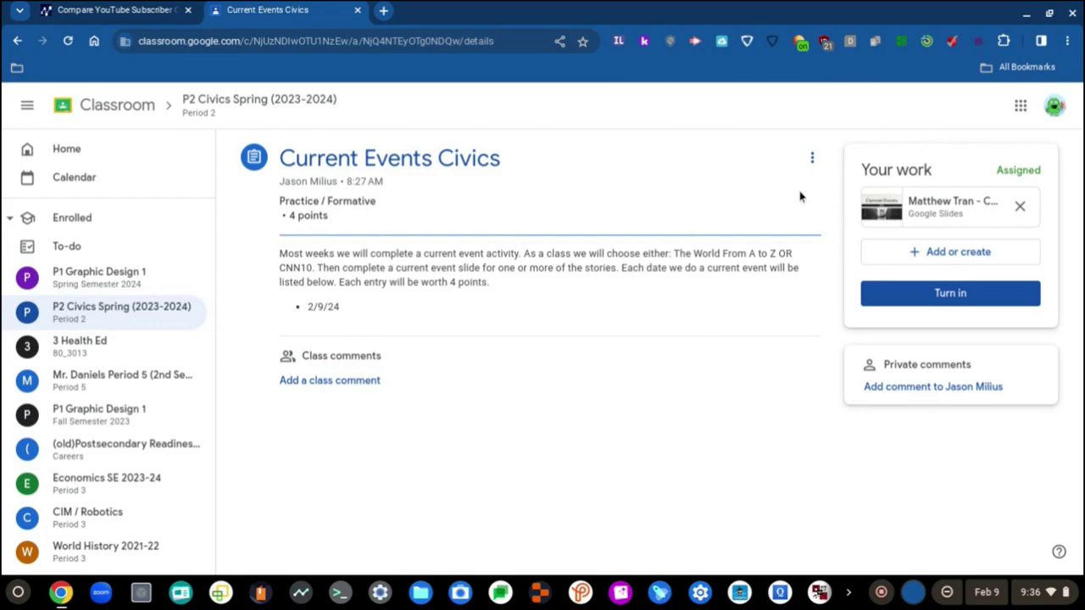
Step: Open the attached Current Events Journal deck from Your work in Google Slides
{"action": "left_click", "coordinate": [897, 210]}
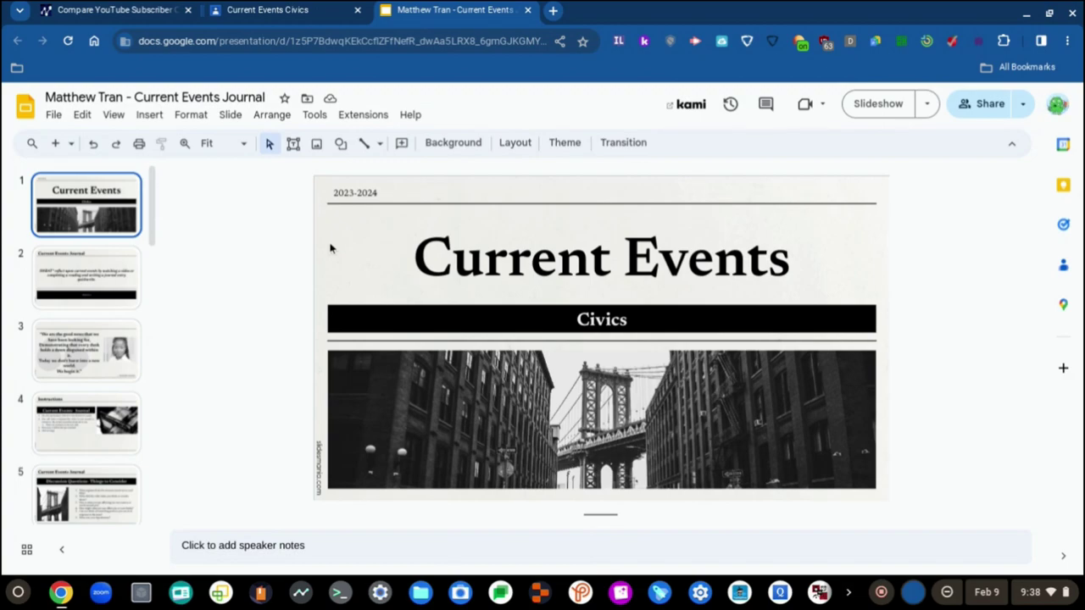
Step: Review the Current Events Journal objective slide and its text boxes, glancing at the quote slide
{"action": "left_click", "coordinate": [76, 292]}
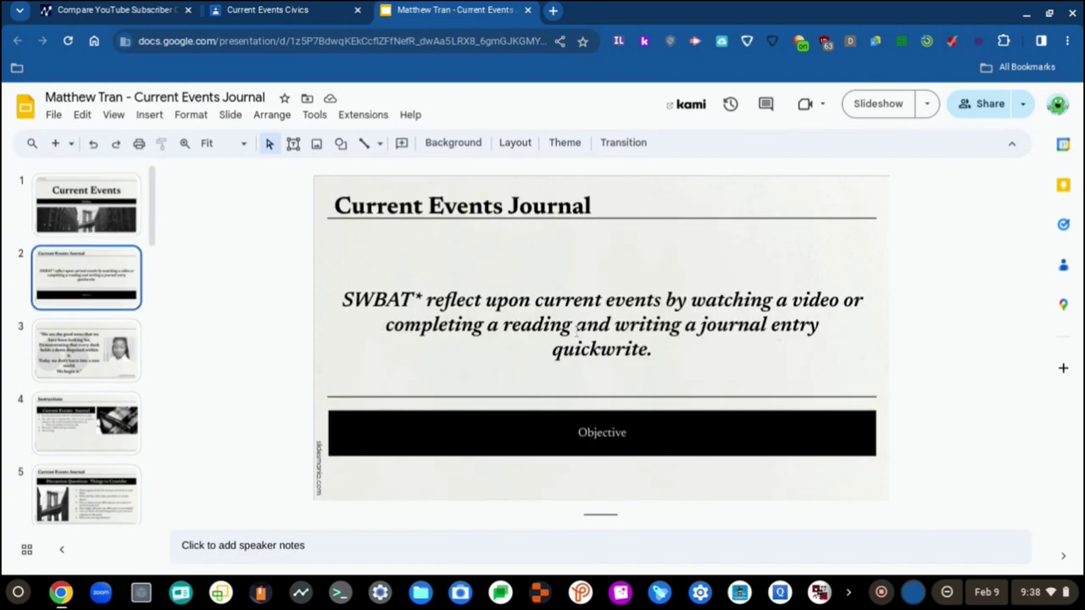
{"action": "left_click", "coordinate": [673, 350]}
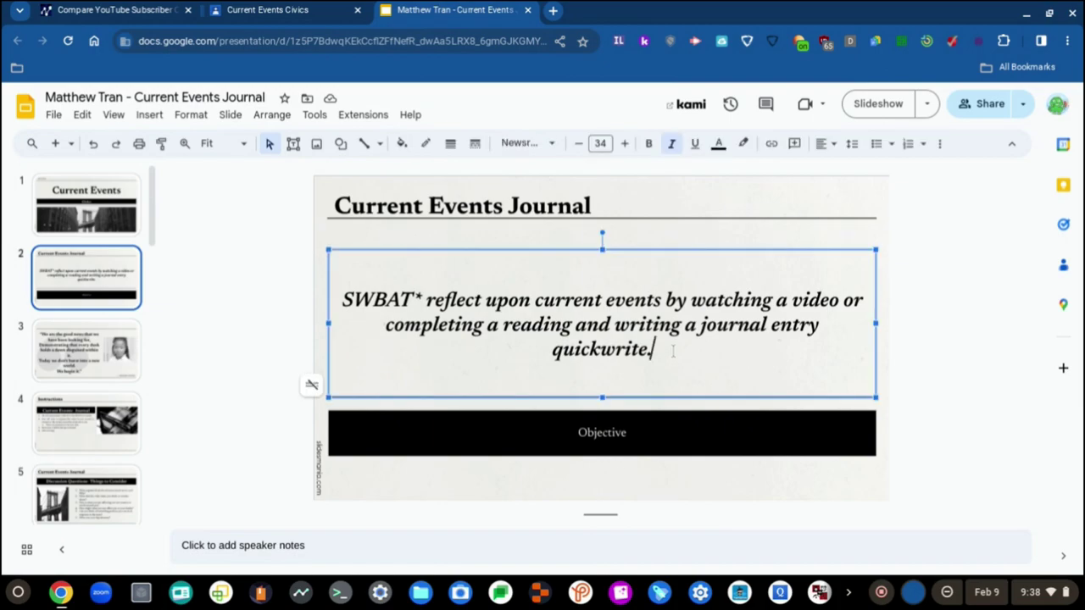
{"action": "left_click", "coordinate": [637, 435]}
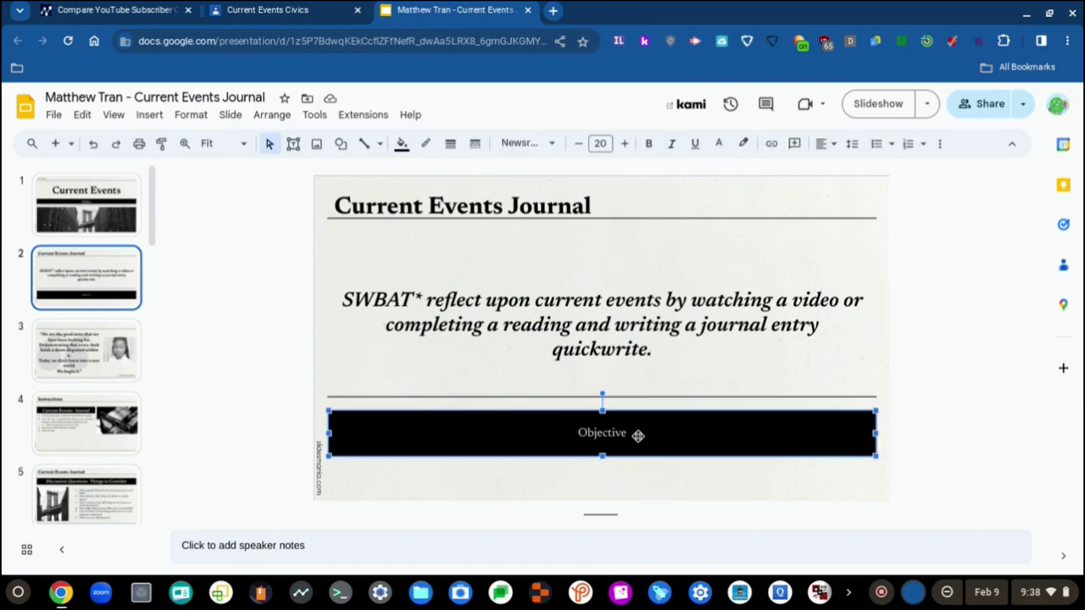
{"action": "left_click", "coordinate": [119, 348]}
{"action": "left_click", "coordinate": [89, 272]}
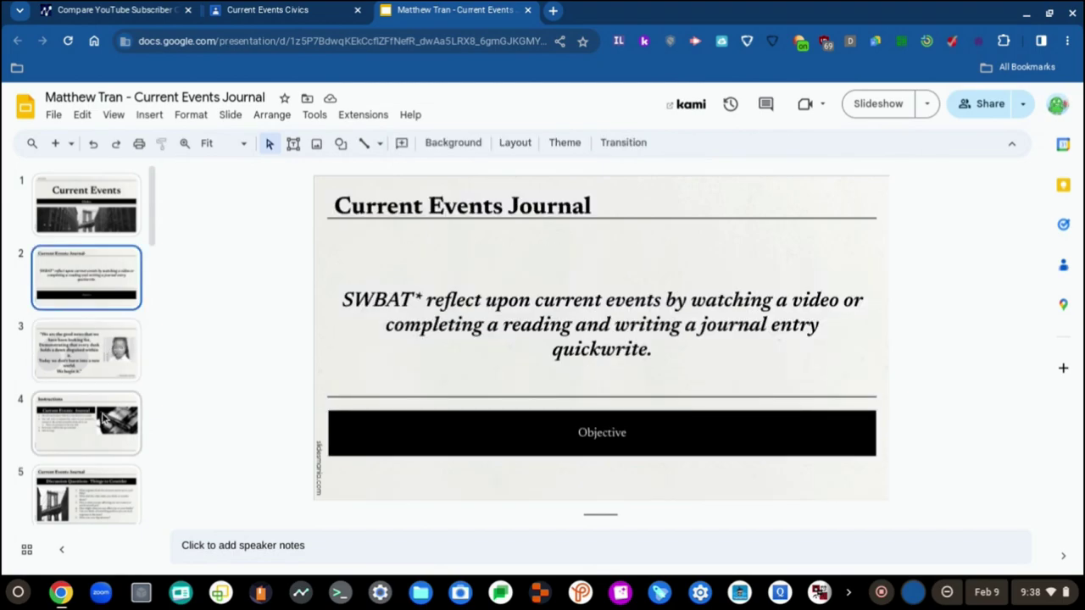
{"action": "scroll", "coordinate": [104, 414], "scroll_direction": "down", "scroll_amount": 1}
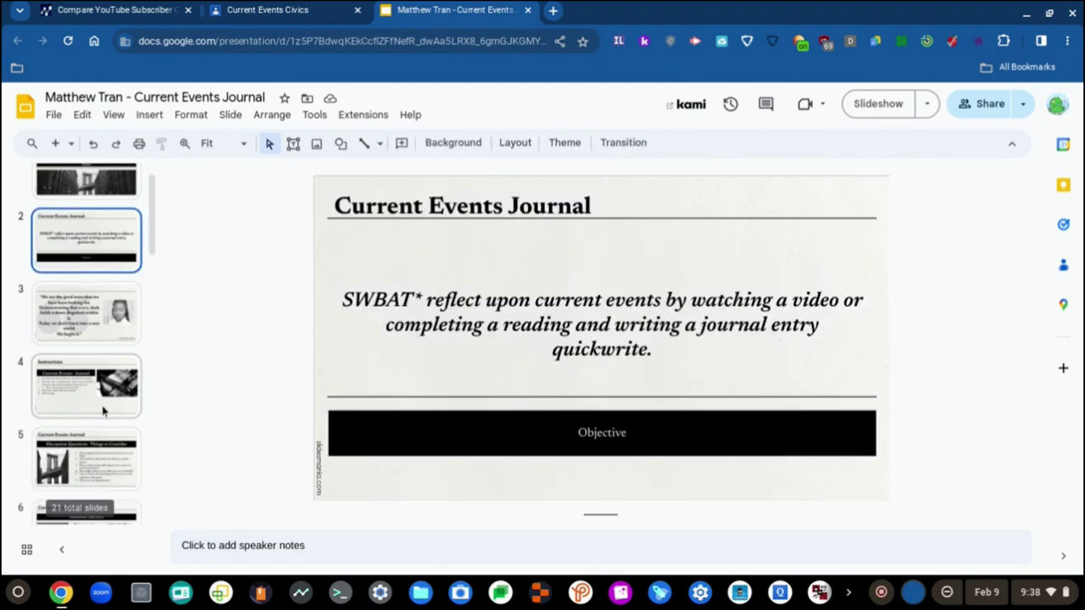
Step: Review the Instructions slide, ending on the Discussion Questions – Things to Consider slide
{"action": "left_click", "coordinate": [78, 389]}
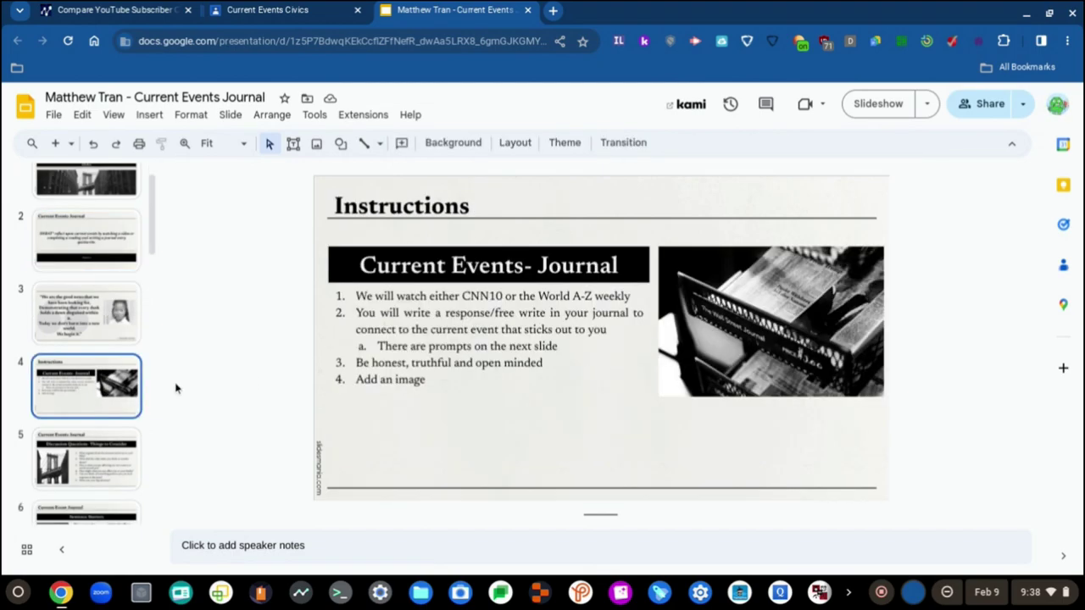
{"action": "left_click", "coordinate": [465, 395]}
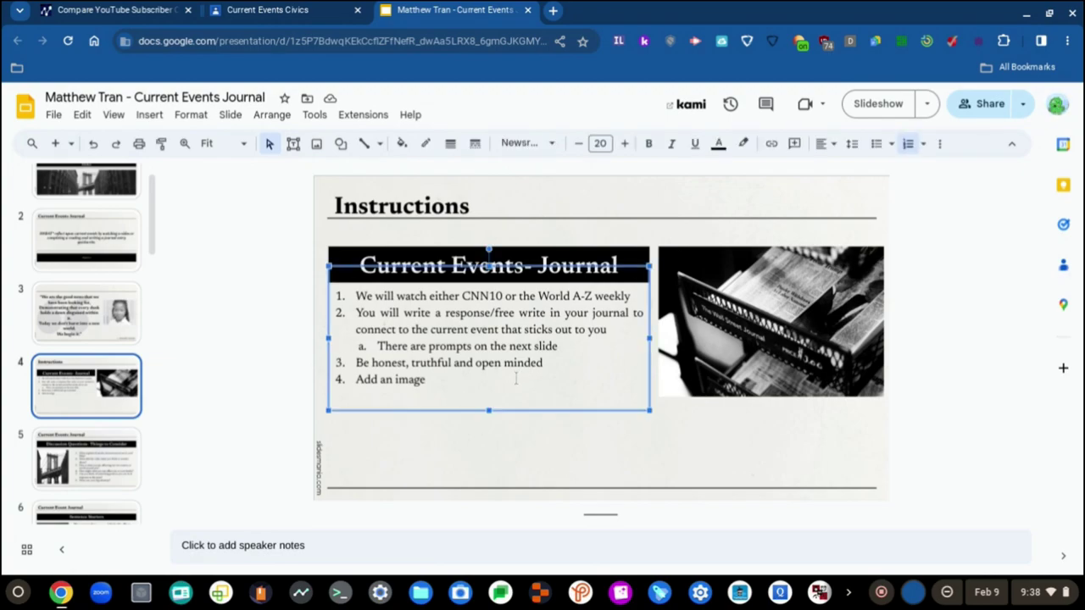
{"action": "left_click", "coordinate": [96, 453]}
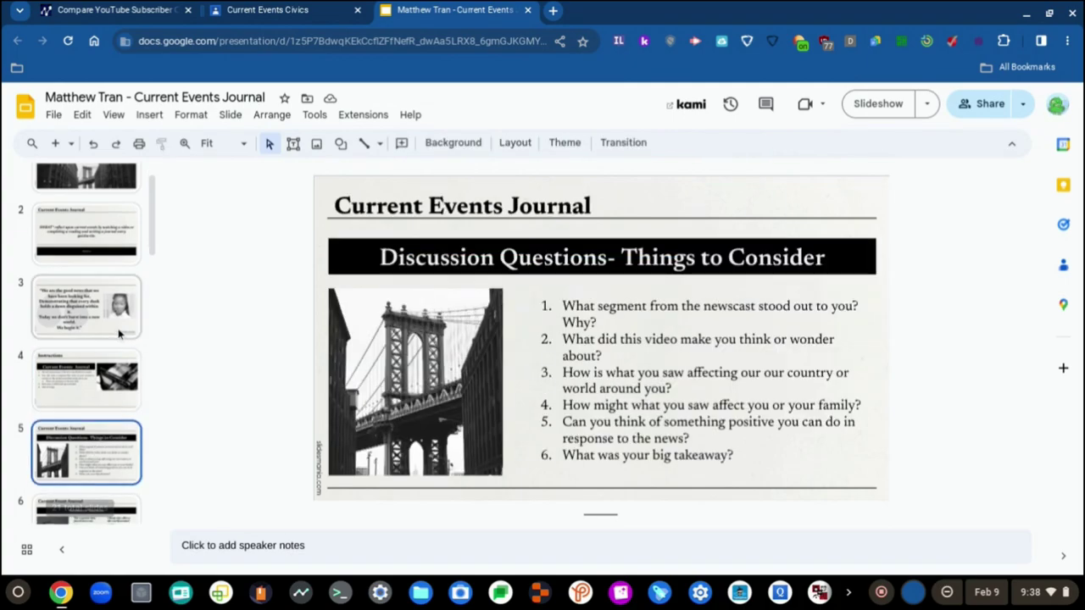
{"action": "left_click", "coordinate": [120, 381]}
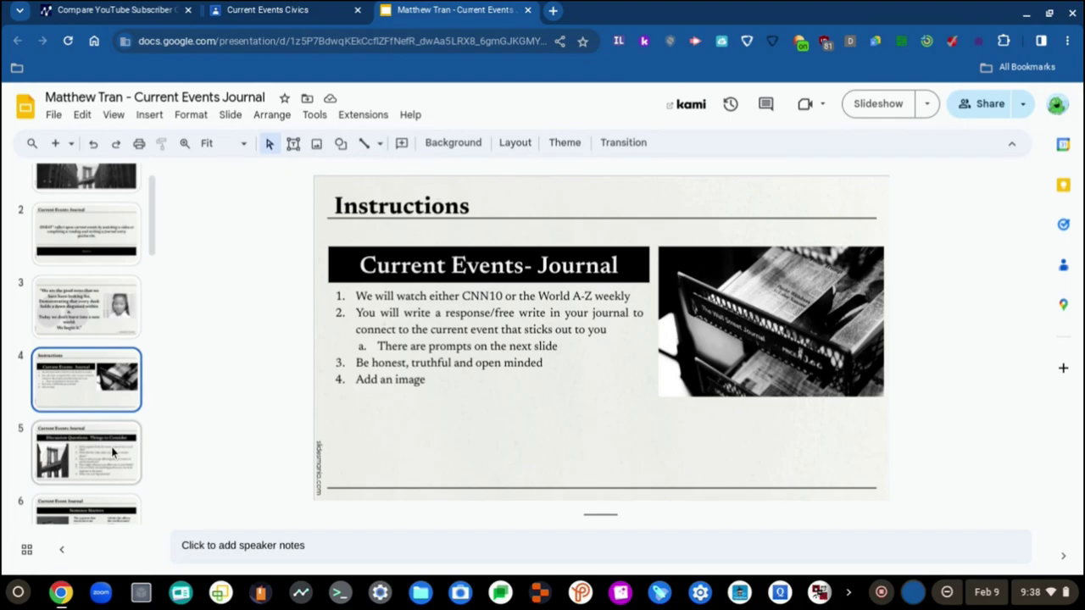
{"action": "left_click", "coordinate": [111, 453]}
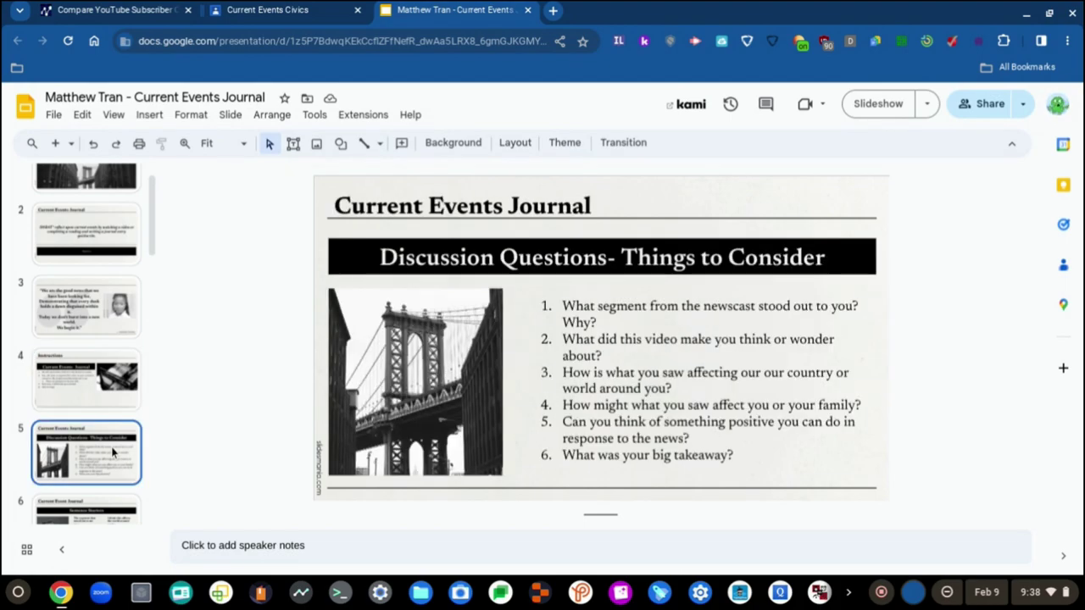
Step: Go to slide 9, the Journal Entry template, and put its 'Type here' box into editing
{"action": "scroll", "coordinate": [111, 453], "scroll_direction": "down", "scroll_amount": 4}
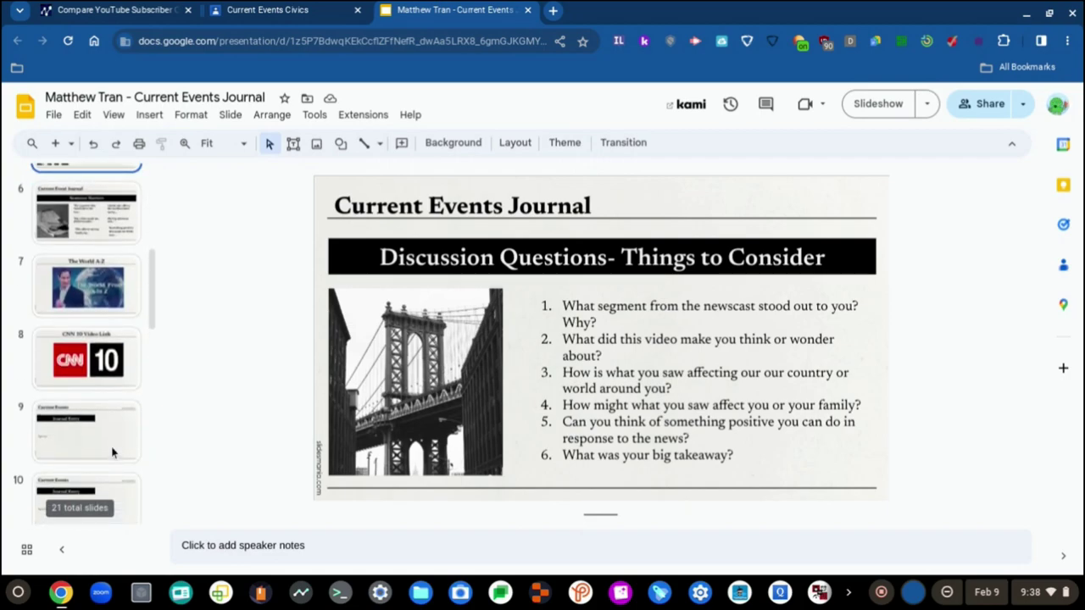
{"action": "left_click", "coordinate": [112, 453]}
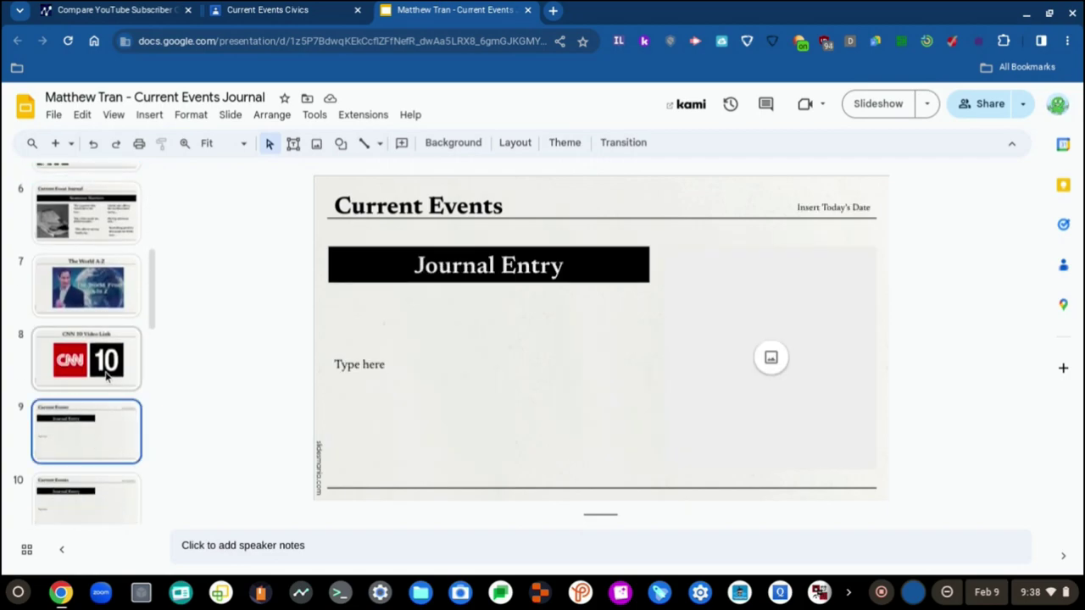
{"action": "left_click", "coordinate": [105, 377]}
{"action": "left_click", "coordinate": [98, 437]}
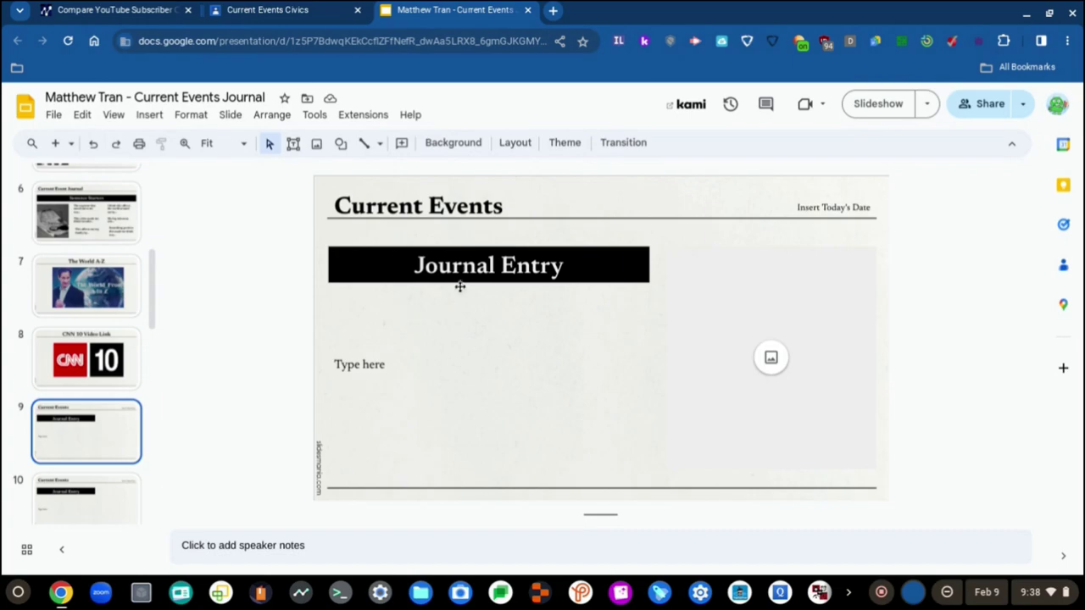
{"action": "left_click", "coordinate": [433, 377]}
{"action": "double_click", "coordinate": [435, 366]}
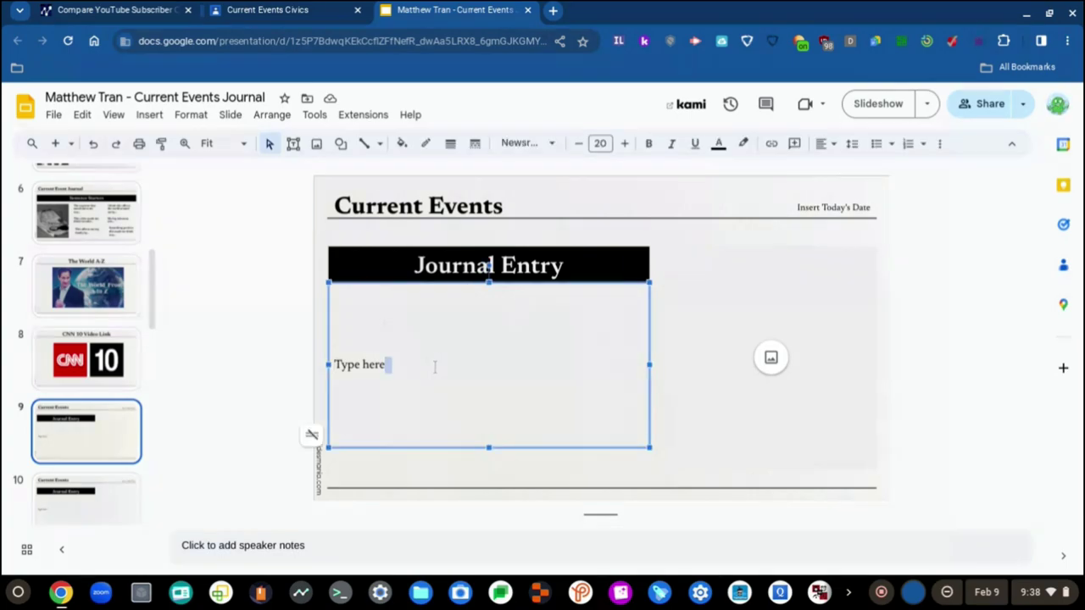
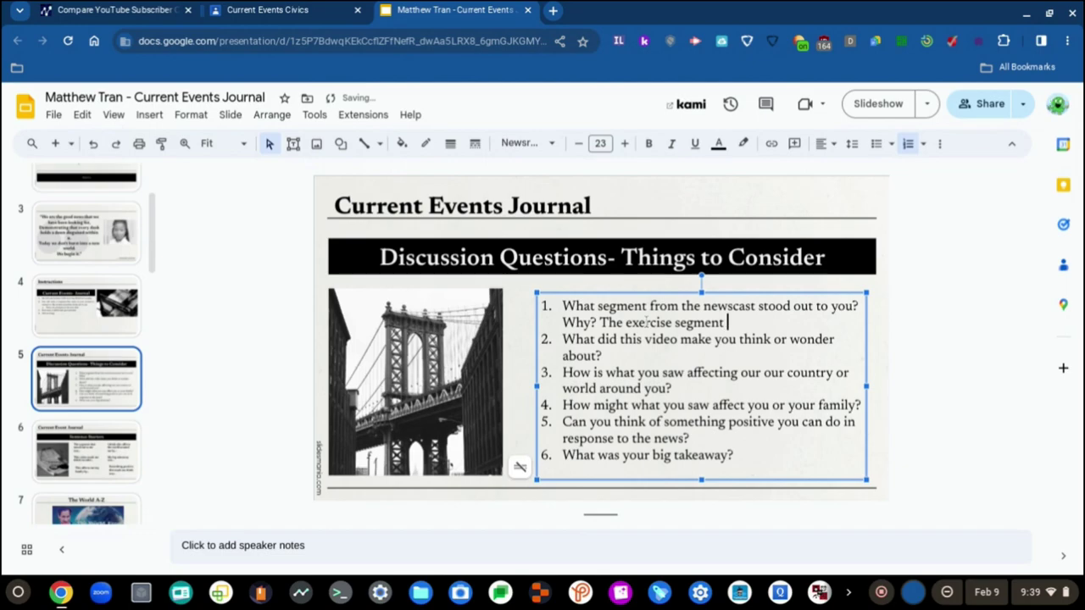
Step: Answer question 1: the exercise segment was important because it would help me learn how to stay fit
{"action": "type", "text": "was import"}
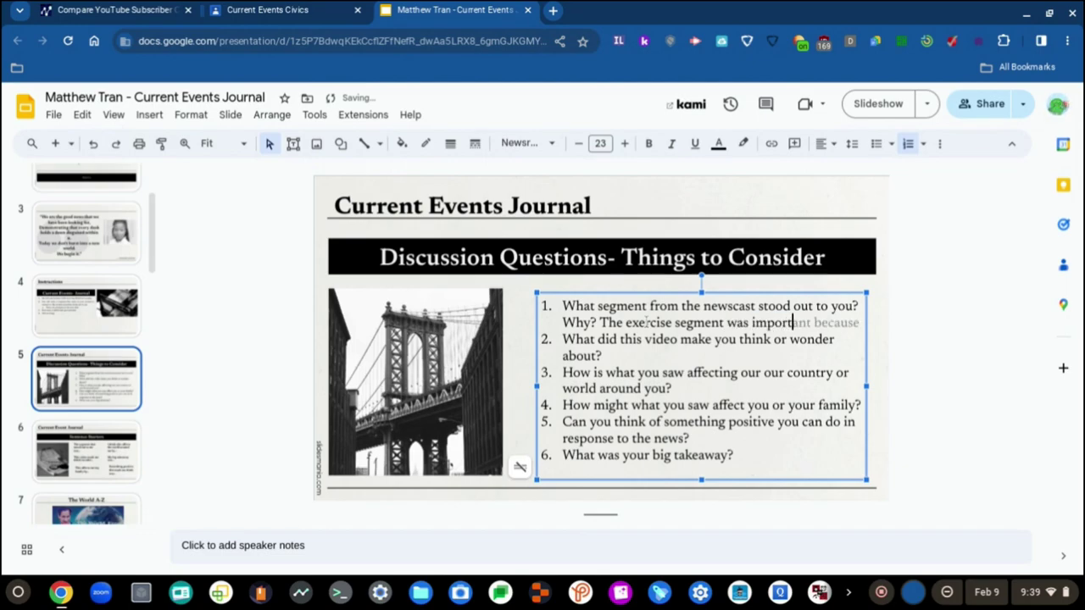
{"action": "key", "text": "Tab"}
{"action": "type", "text": "it"}
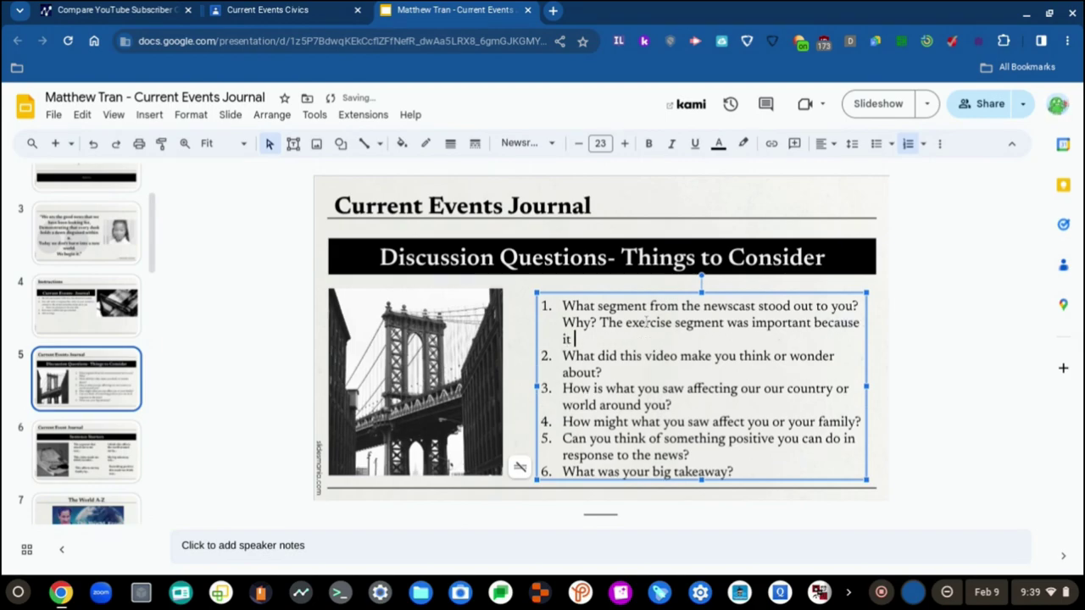
{"action": "type", "text": " would help "}
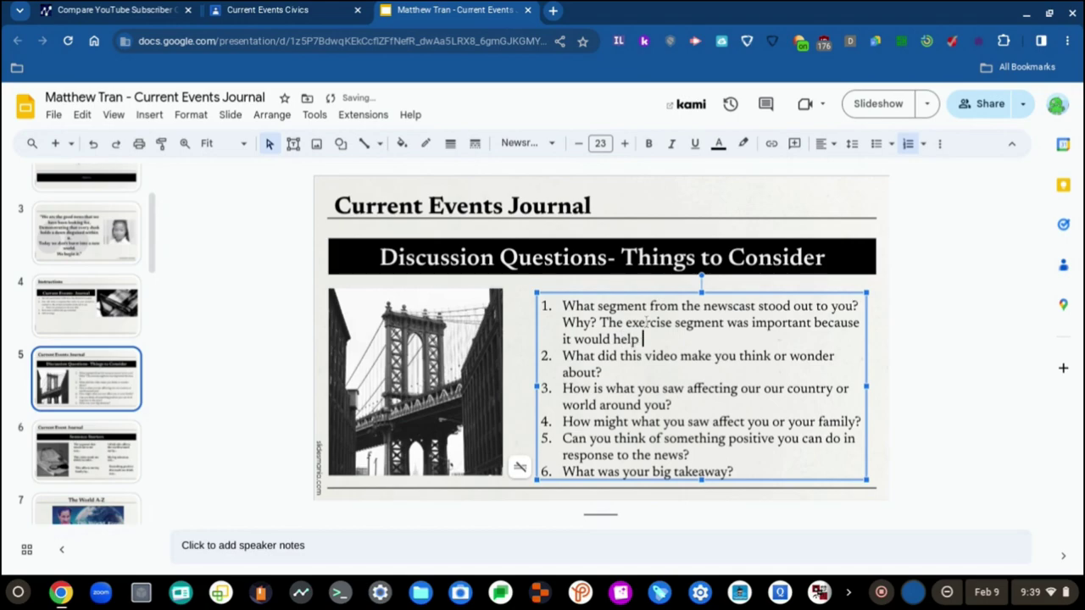
{"action": "type", "text": "me learn how to"}
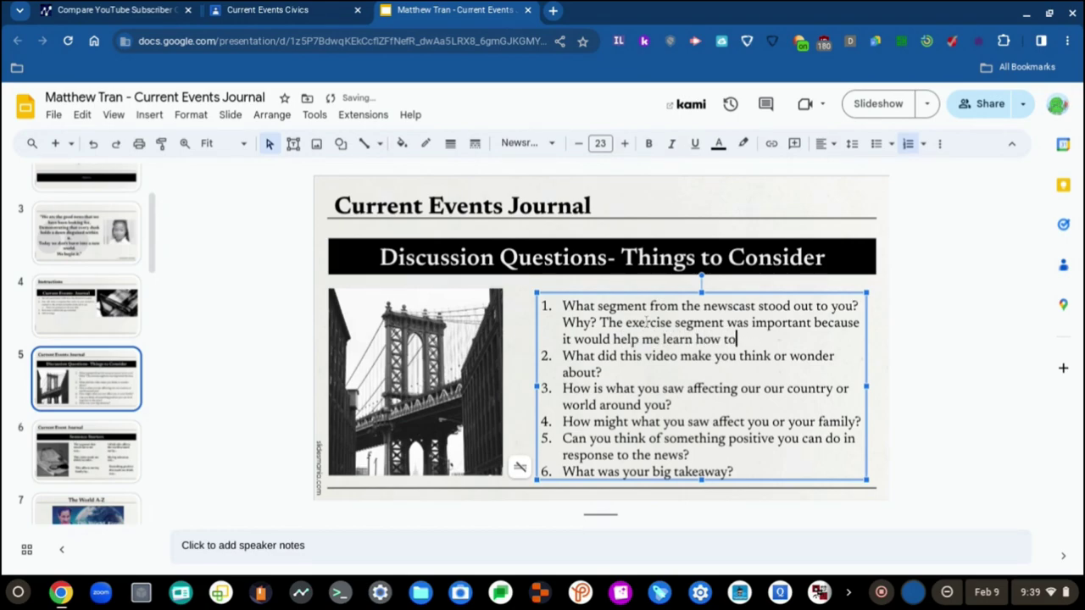
{"action": "type", "text": " stay fit."}
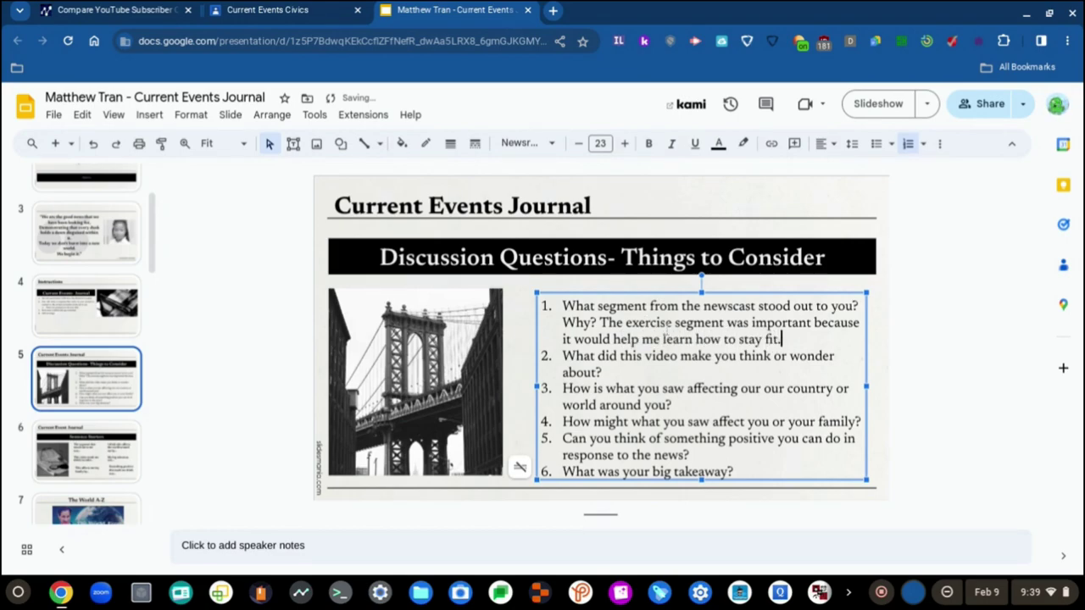
Step: Answer question 2 with 'It made me think of how important Lunar New Year is.'
{"action": "left_click", "coordinate": [689, 374]}
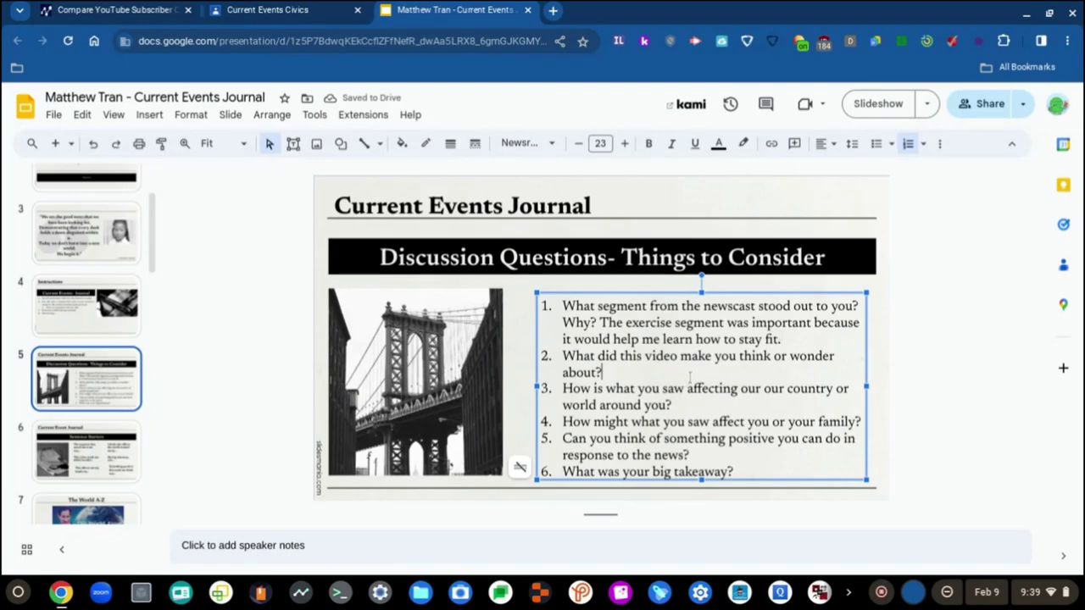
{"action": "type", "text": "It made"}
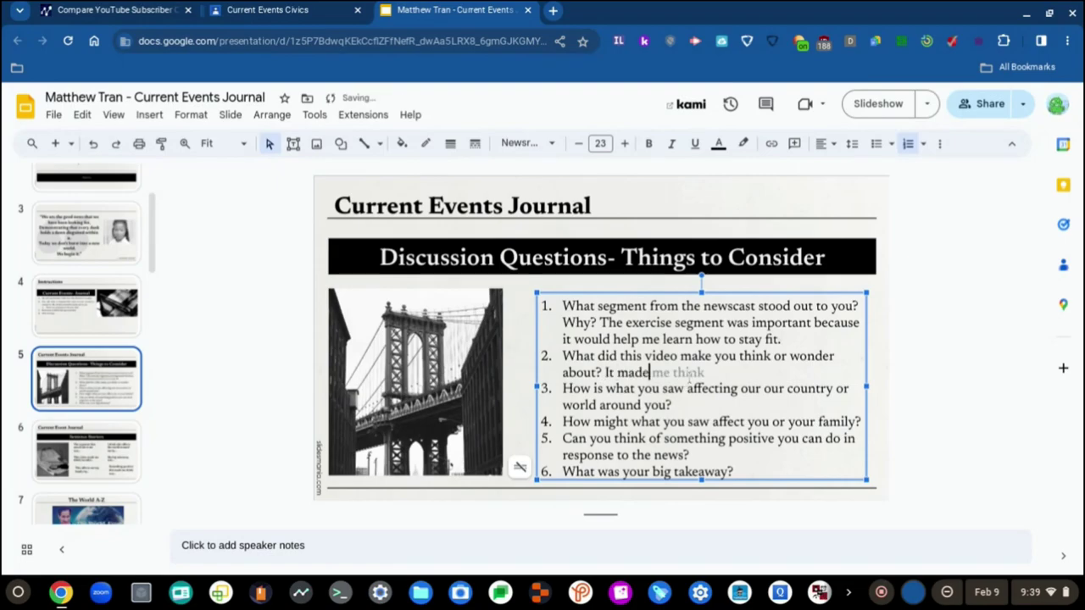
{"action": "type", "text": " me think i"}
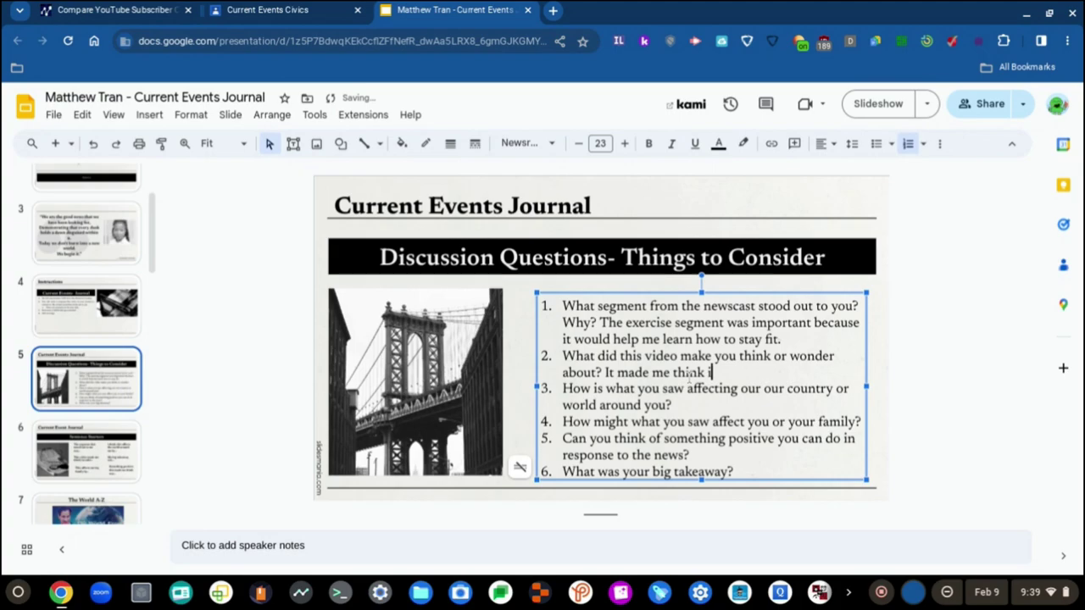
{"action": "key", "text": "BackSpace"}
{"action": "type", "text": "of how important"}
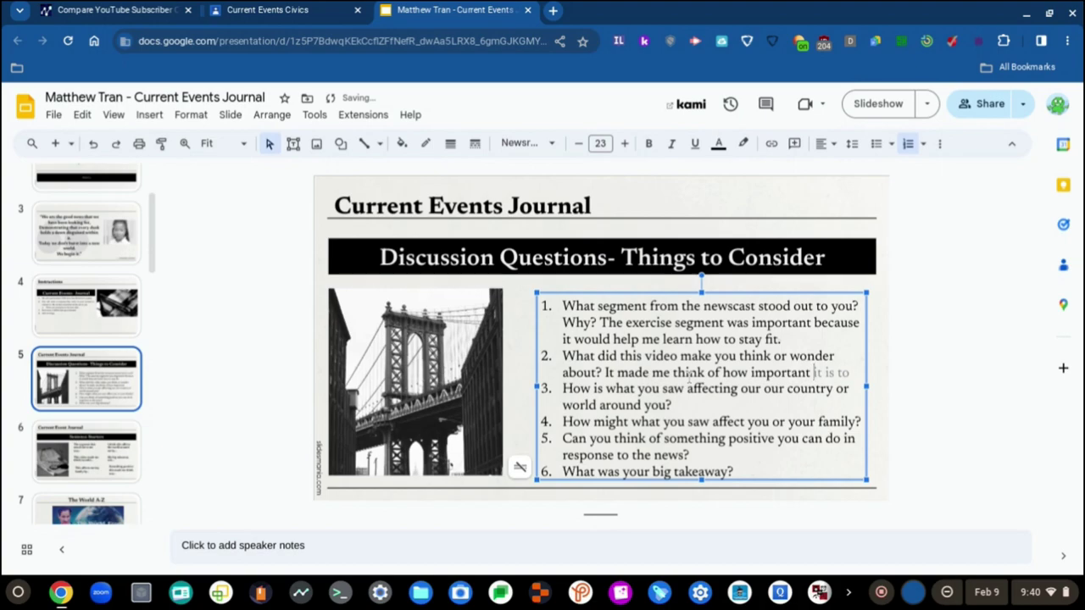
{"action": "type", "text": " Lunar New Y"}
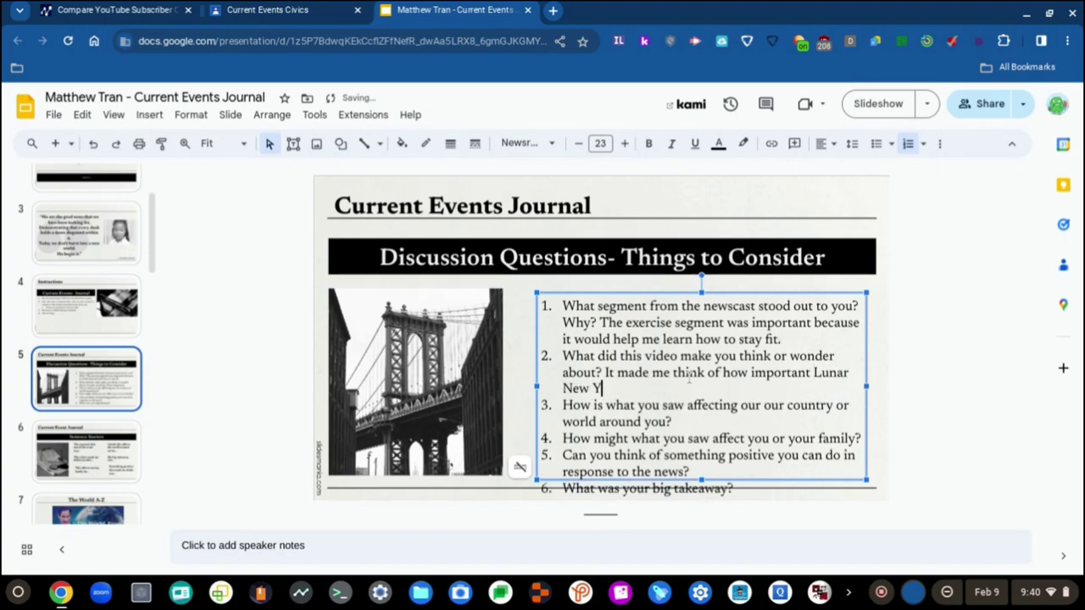
{"action": "type", "text": "ear is."}
Step: Answer question 3 with 'It affected around me when the exercise benefits made people change.' and add a line under question 4
{"action": "left_click", "coordinate": [738, 406]}
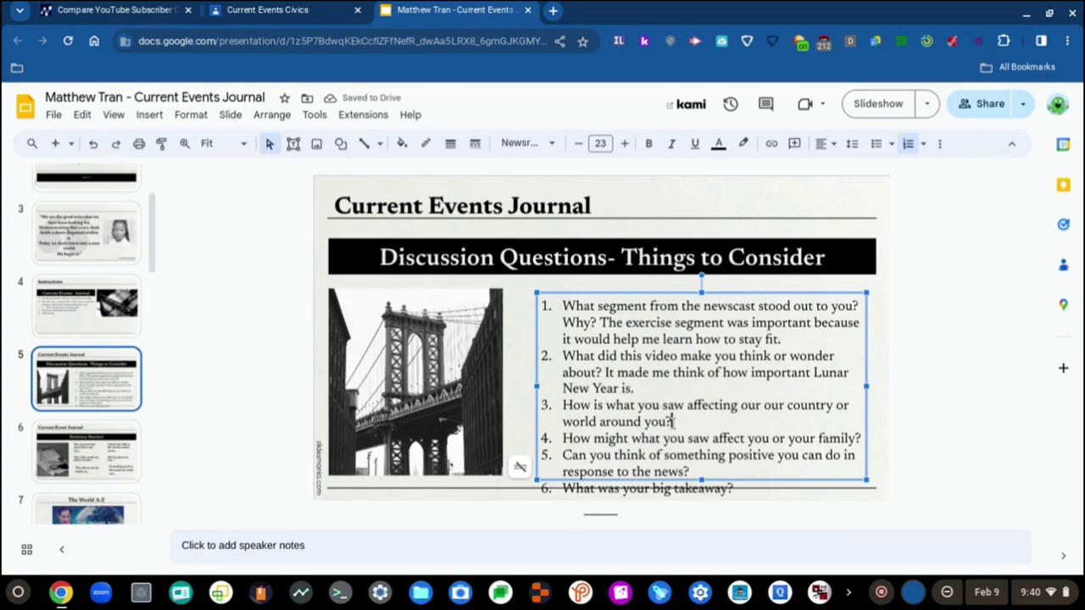
{"action": "left_click", "coordinate": [673, 421]}
{"action": "type", "text": "It affect"}
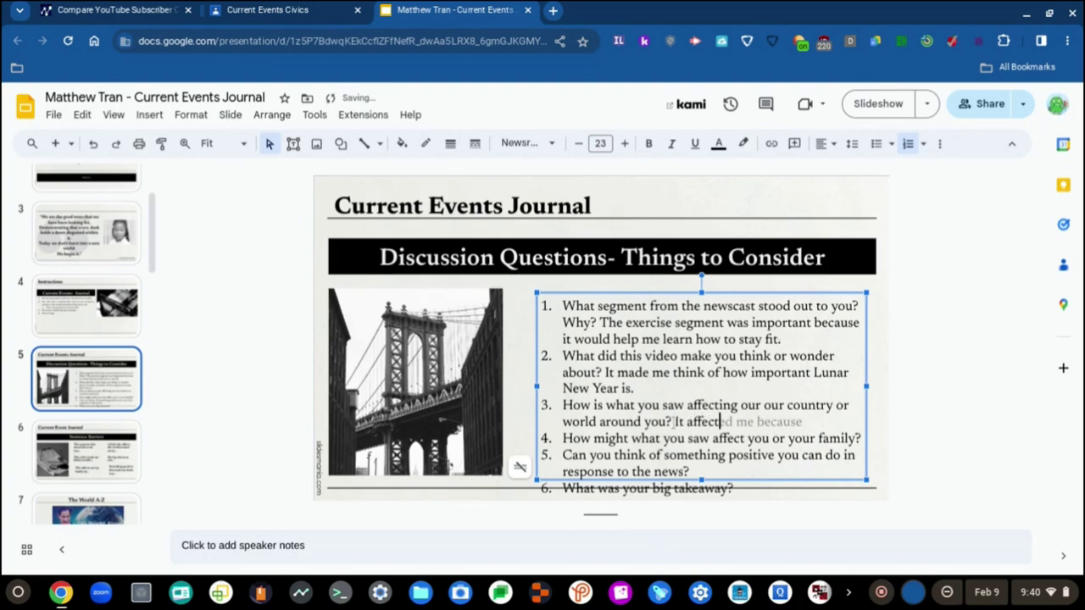
{"action": "type", "text": "ed"}
{"action": "key", "text": "Tab"}
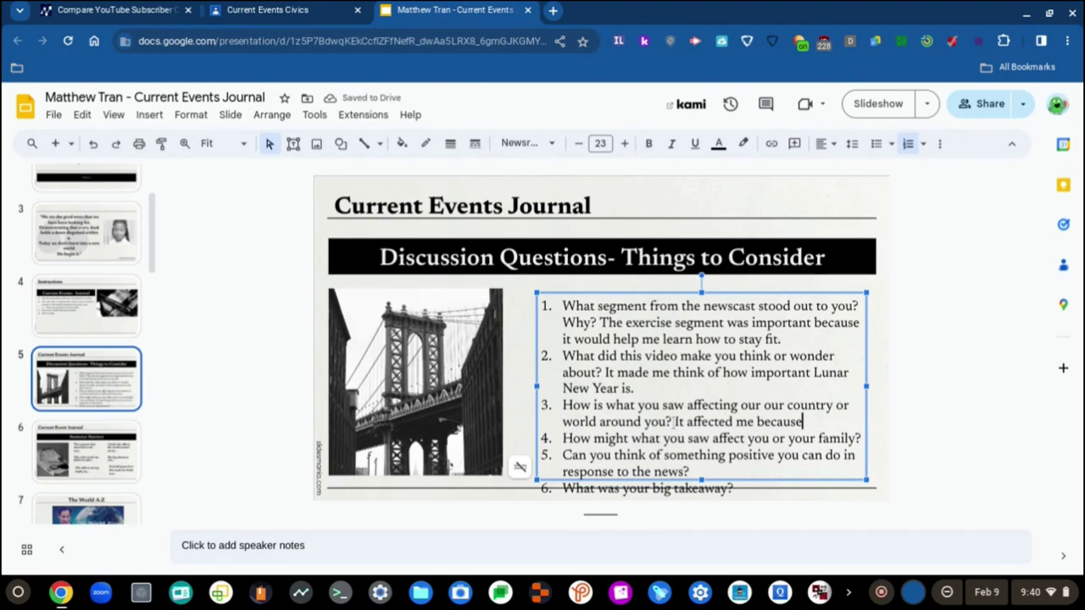
{"action": "key", "text": "BackSpace"}
{"action": "key", "text": "BackSpace"}
{"action": "key", "text": "BackSpace"}
{"action": "key", "text": "BackSpace"}
{"action": "key", "text": "BackSpace"}
{"action": "key", "text": "BackSpace"}
{"action": "key", "text": "BackSpace"}
{"action": "key", "text": "BackSpace"}
{"action": "key", "text": "BackSpace"}
{"action": "key", "text": "BackSpace"}
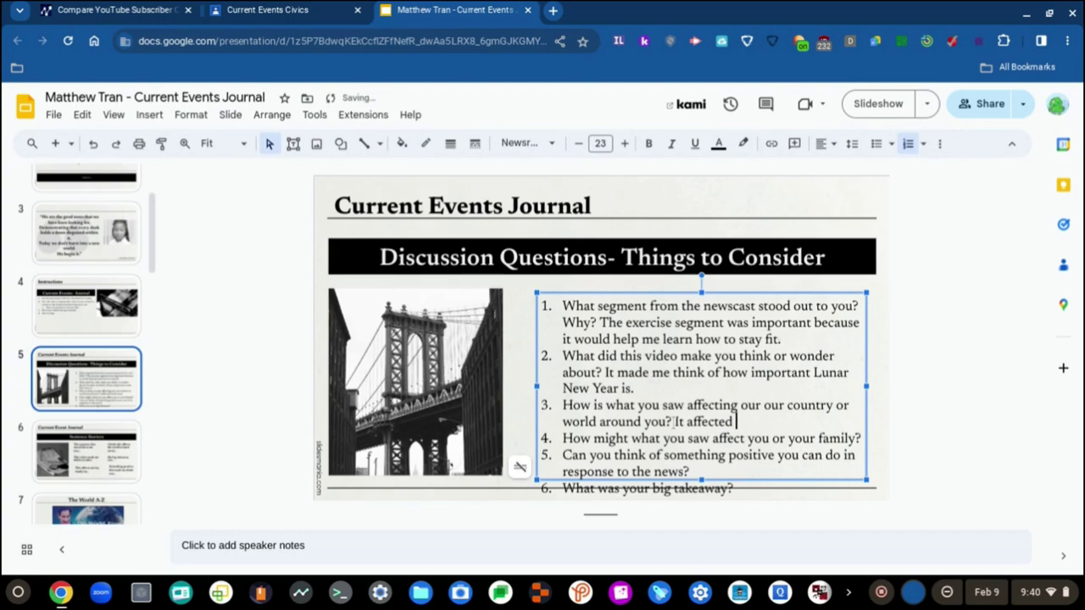
{"action": "type", "text": "around me when "}
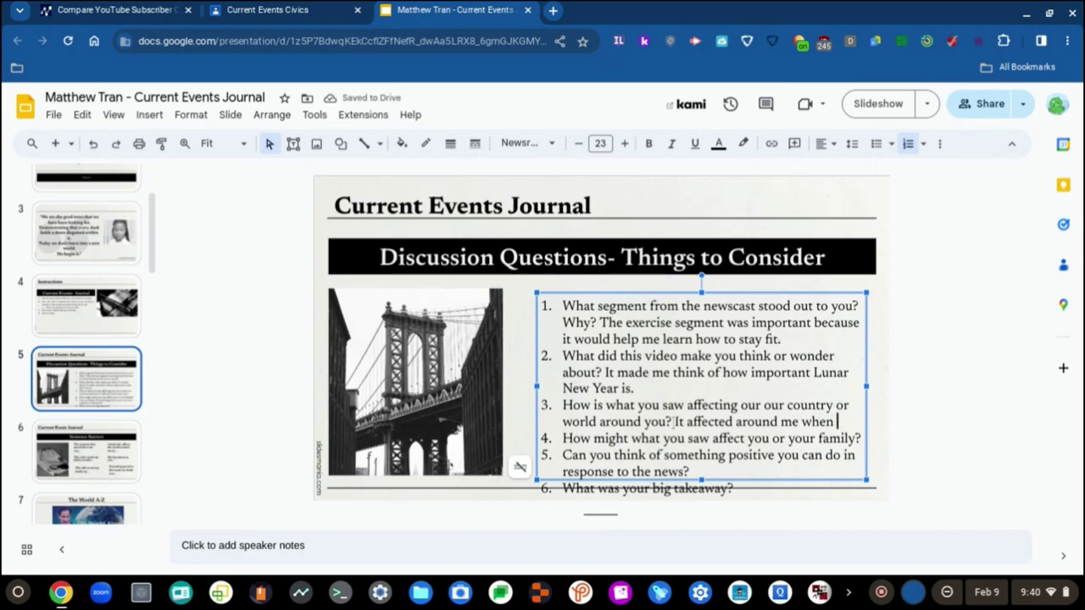
{"action": "type", "text": "the excer"}
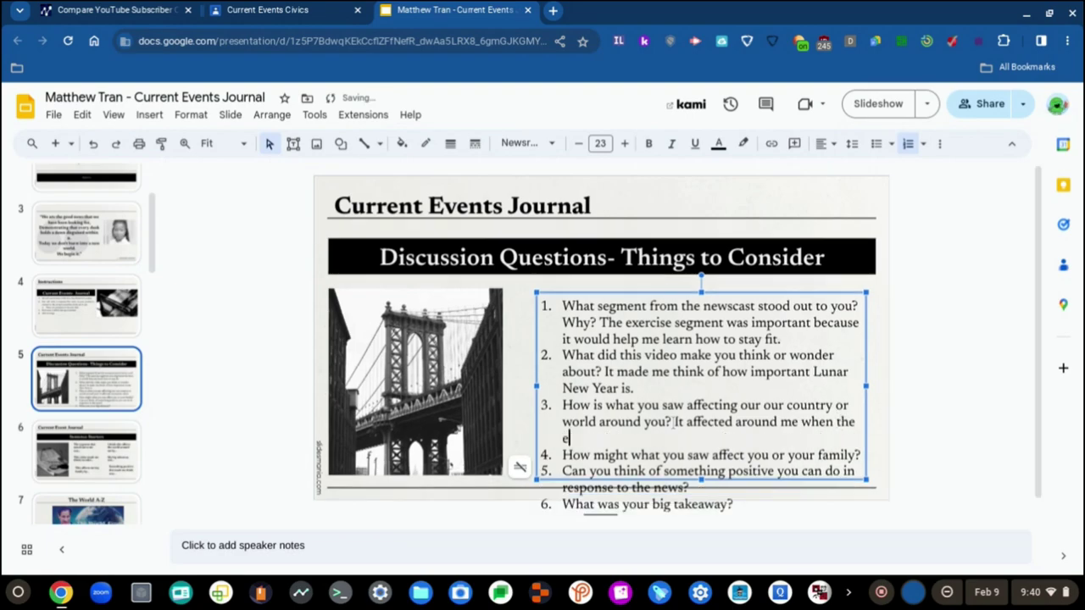
{"action": "key", "text": "BackSpace"}
{"action": "key", "text": "BackSpace"}
{"action": "key", "text": "BackSpace"}
{"action": "key", "text": "BackSpace"}
{"action": "type", "text": "xercise benefits"}
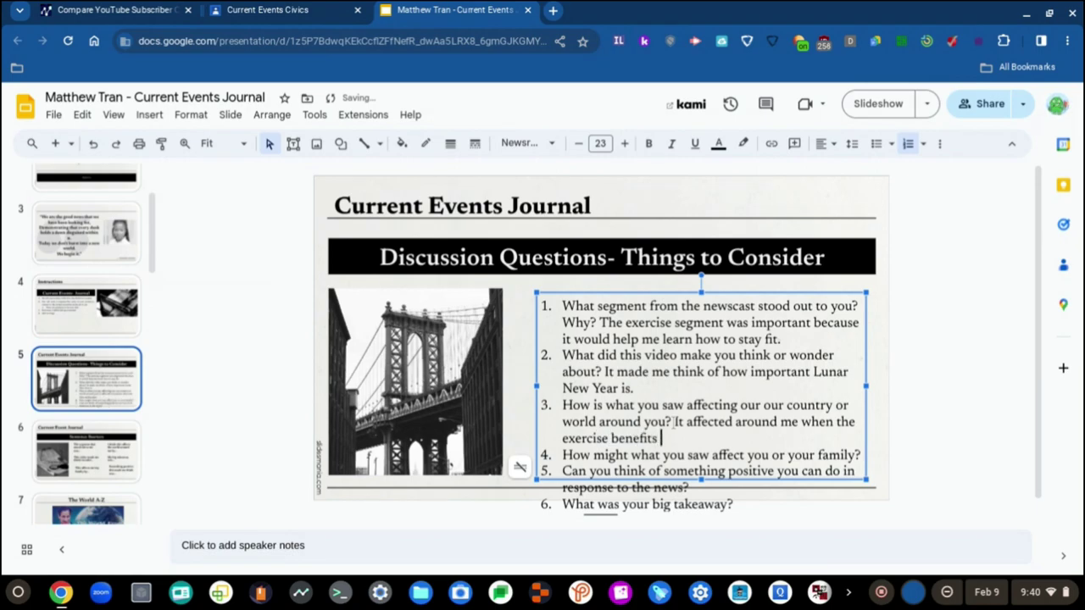
{"action": "type", "text": " made people chan"}
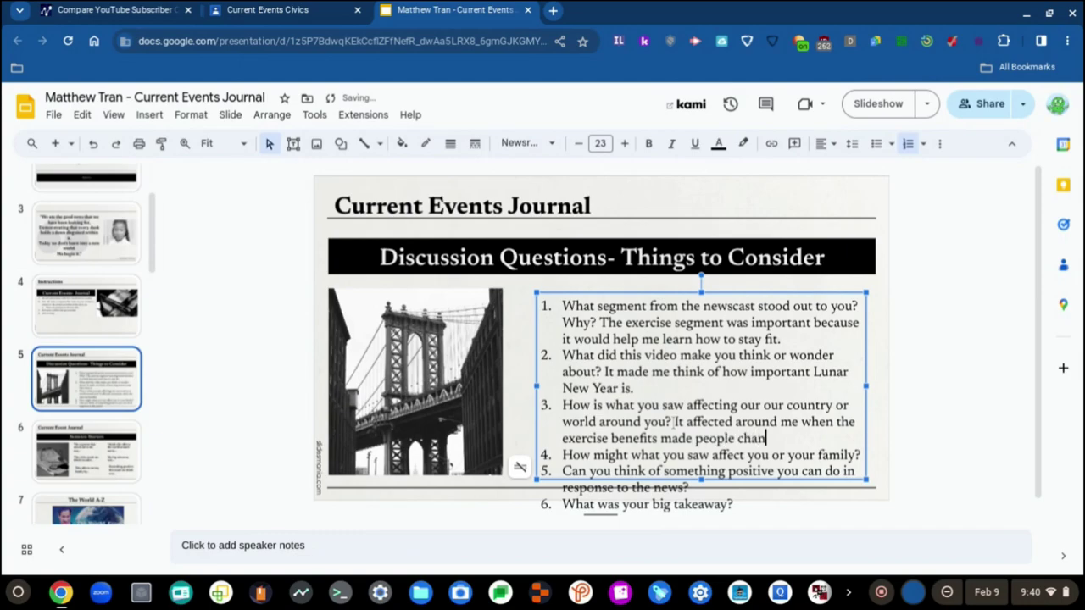
{"action": "type", "text": "ge."}
{"action": "left_click", "coordinate": [858, 455]}
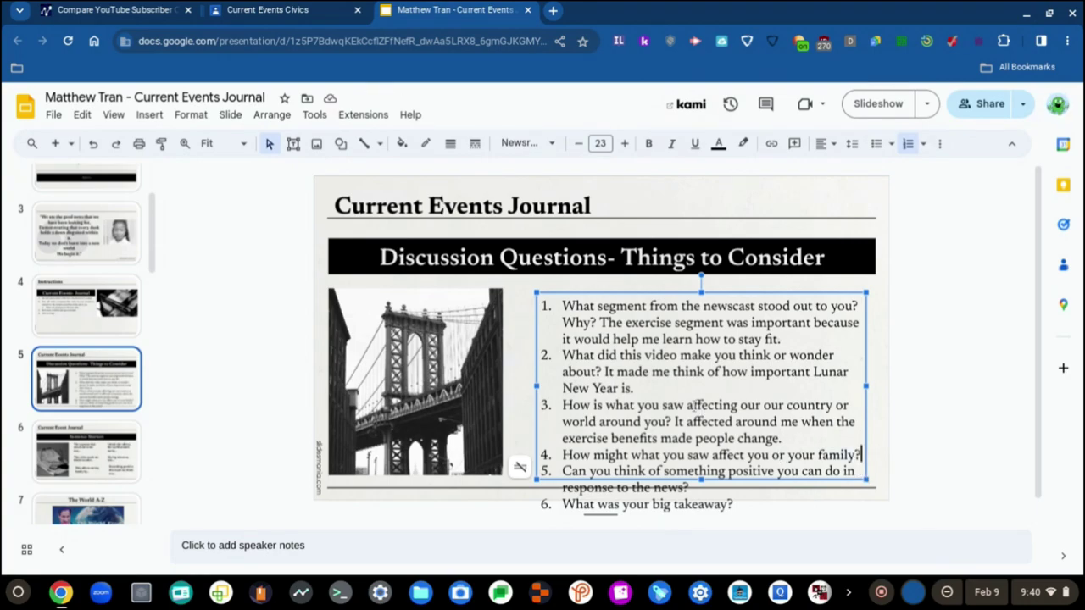
{"action": "key", "text": "Return"}
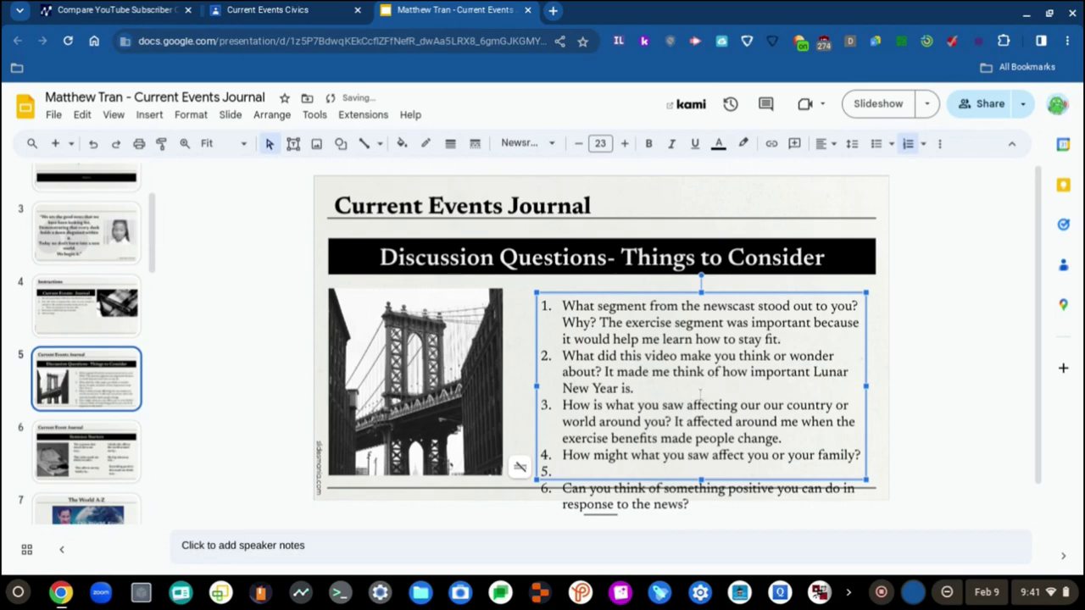
Step: On an unnumbered line, write 'It would affect my family by doing exercise and the techniques to balance out the health.'
{"action": "key", "text": "BackSpace"}
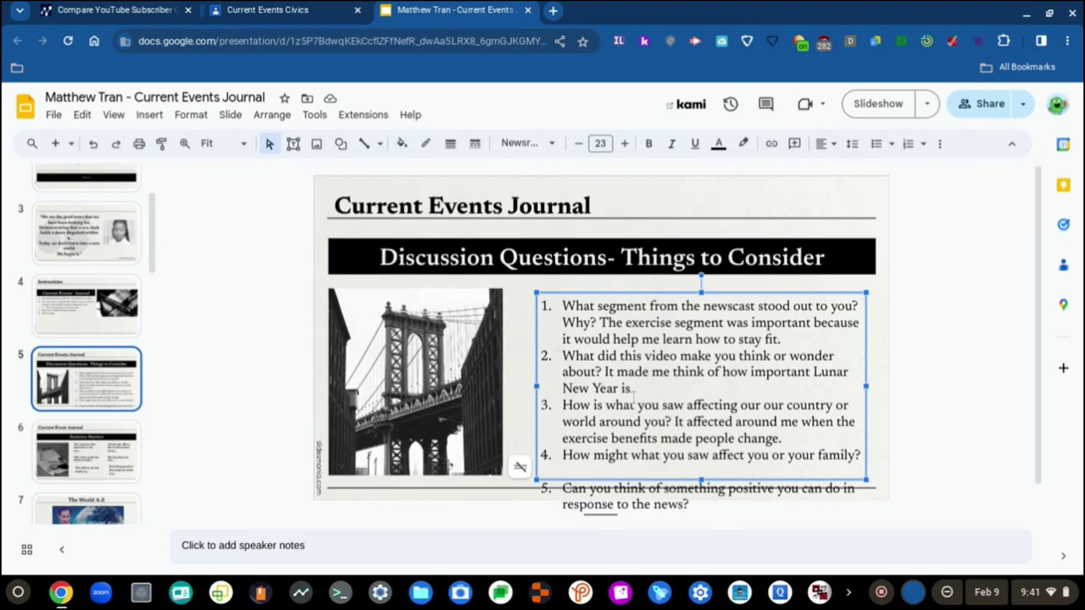
{"action": "type", "text": "It wo"}
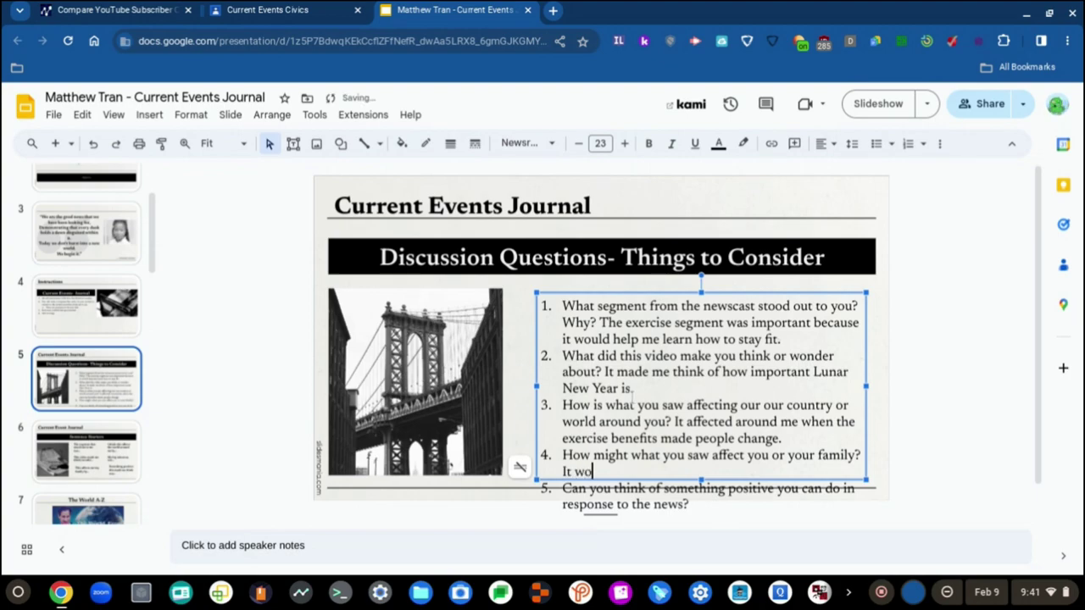
{"action": "type", "text": "uld affect my family by"}
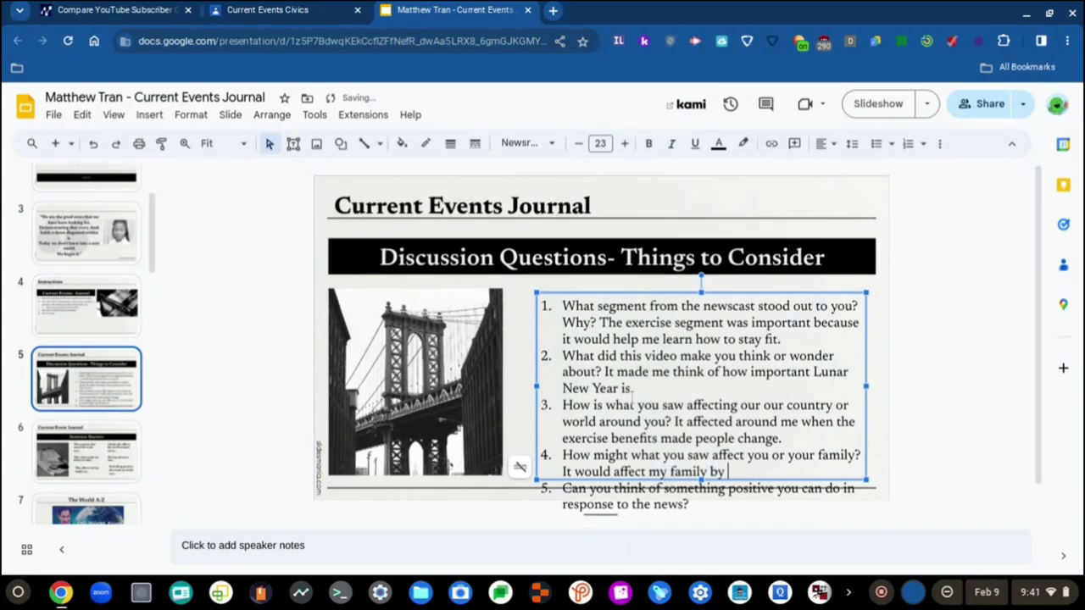
{"action": "type", "text": " doing ex"}
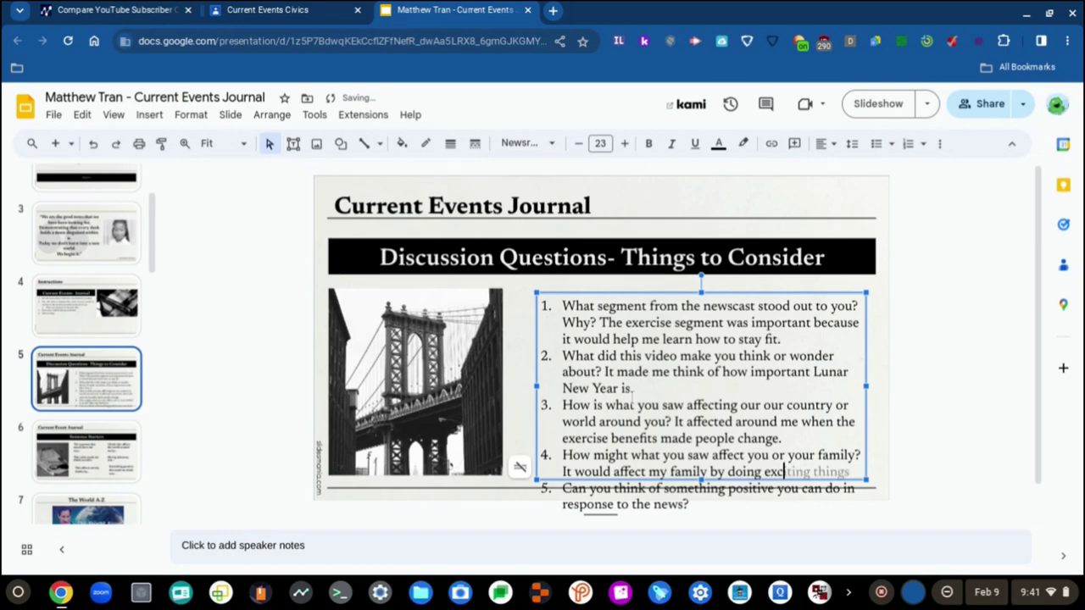
{"action": "type", "text": "ercise"}
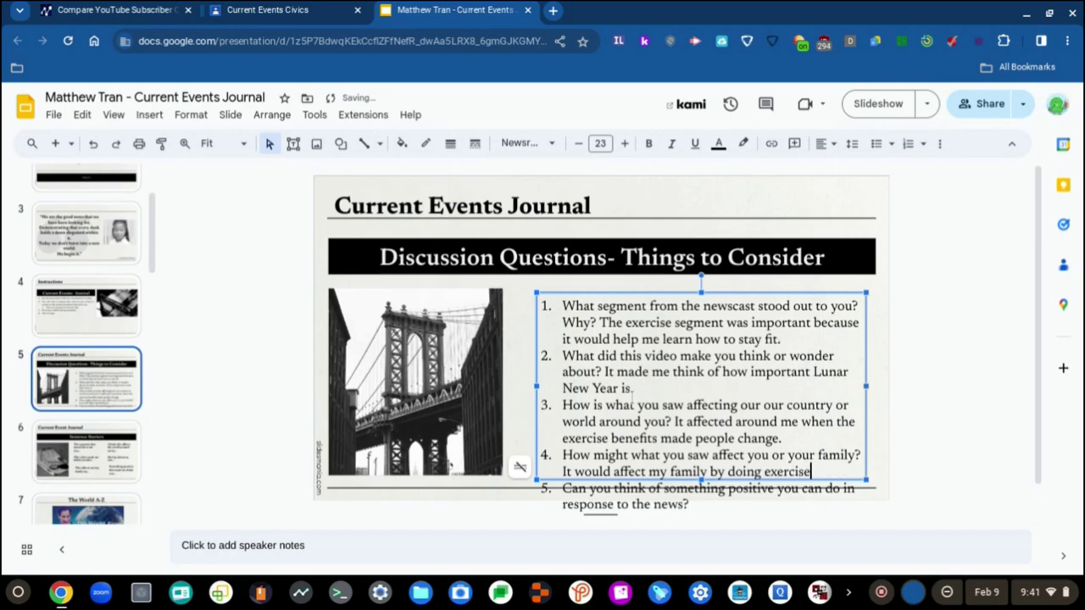
{"action": "type", "text": " and the techniques"}
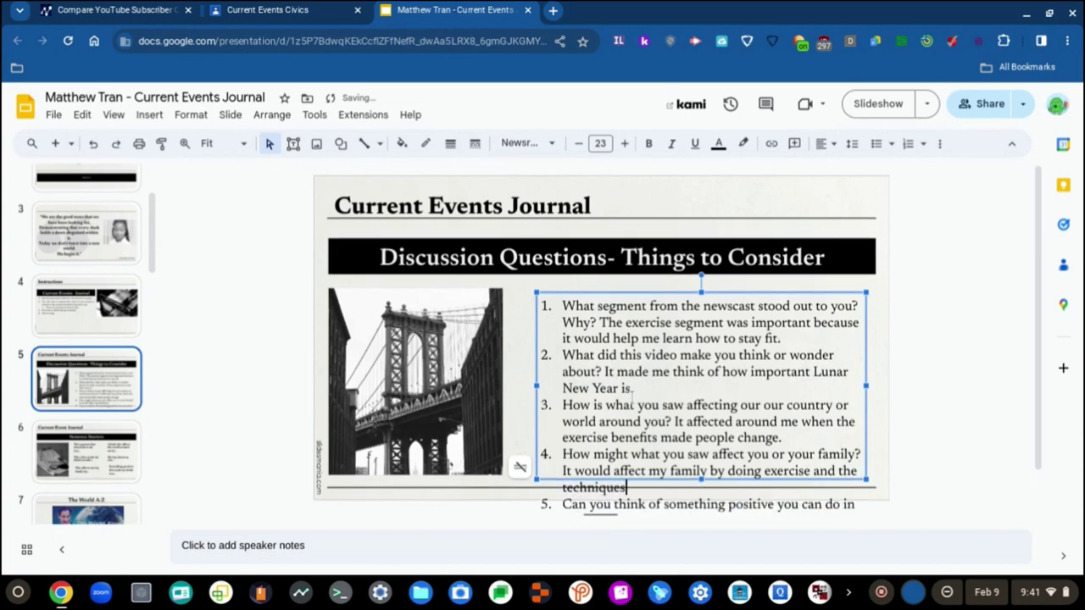
{"action": "type", "text": " to balance out"}
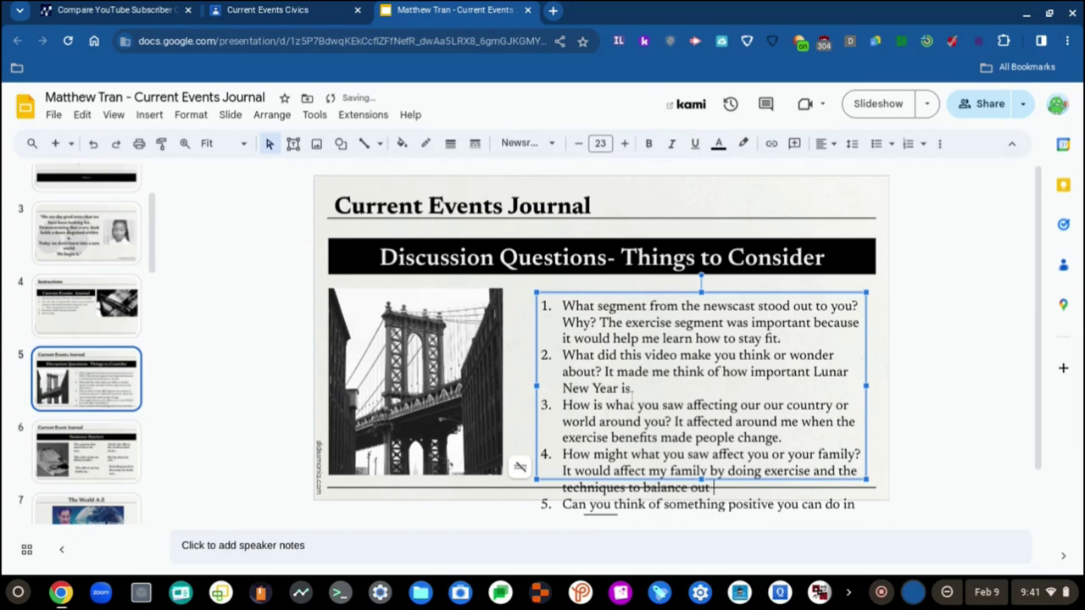
{"action": "type", "text": " the health"}
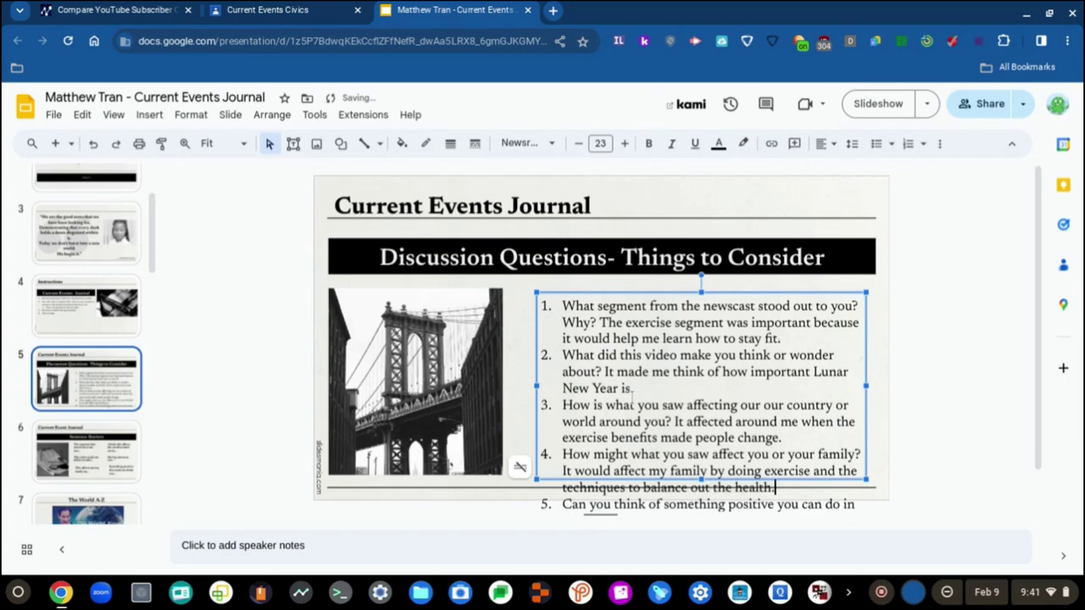
{"action": "type", "text": "."}
{"action": "scroll", "coordinate": [765, 458], "scroll_direction": "down", "scroll_amount": 1}
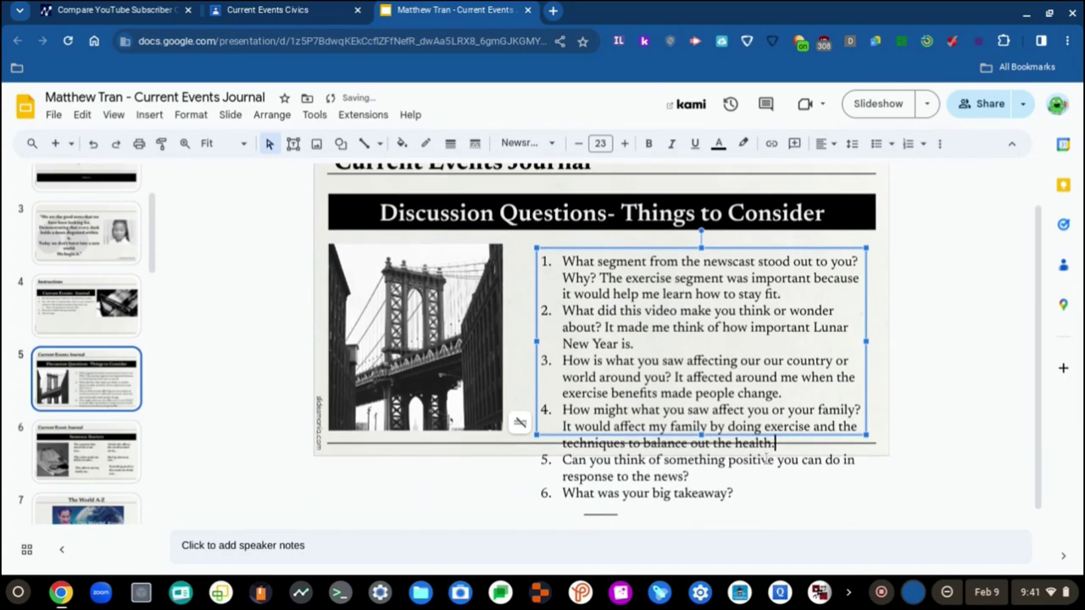
Step: Answer question 5: 'I think I can donate some healthy foods to them and I can motivate them by giving them some advice.'
{"action": "left_click", "coordinate": [765, 459]}
{"action": "double_click", "coordinate": [761, 463]}
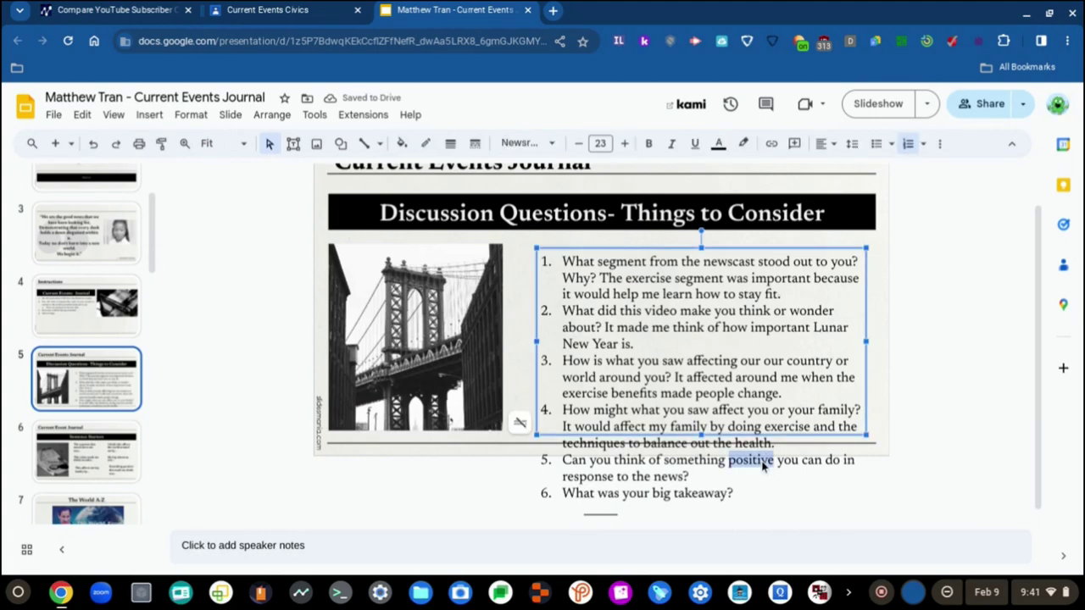
{"action": "left_click", "coordinate": [733, 475]}
{"action": "type", "text": "I t"}
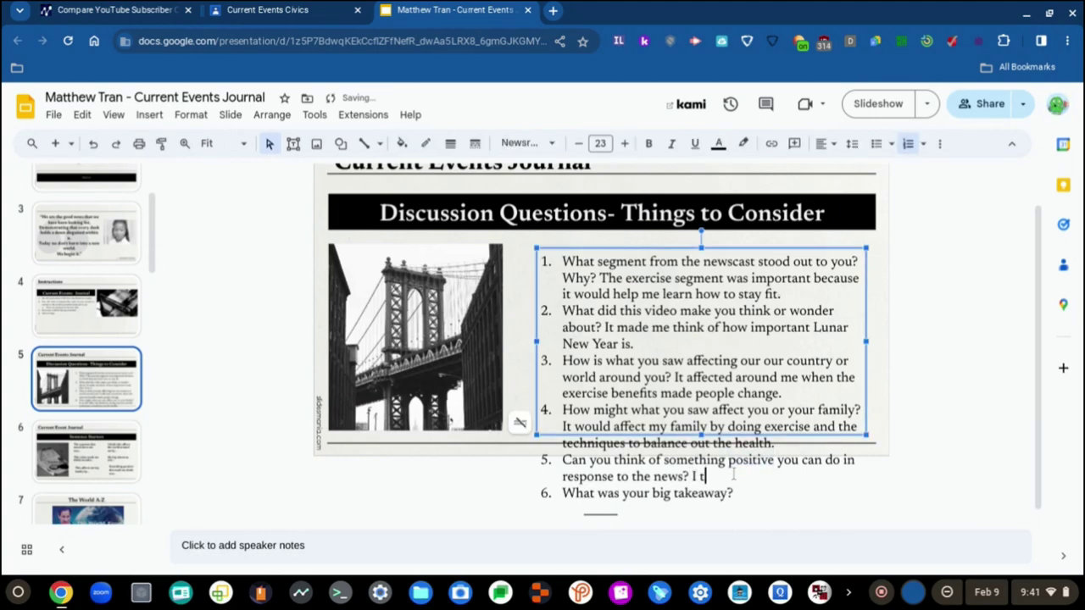
{"action": "type", "text": "hink I "}
{"action": "type", "text": "cn"}
{"action": "type", "text": "n donate "}
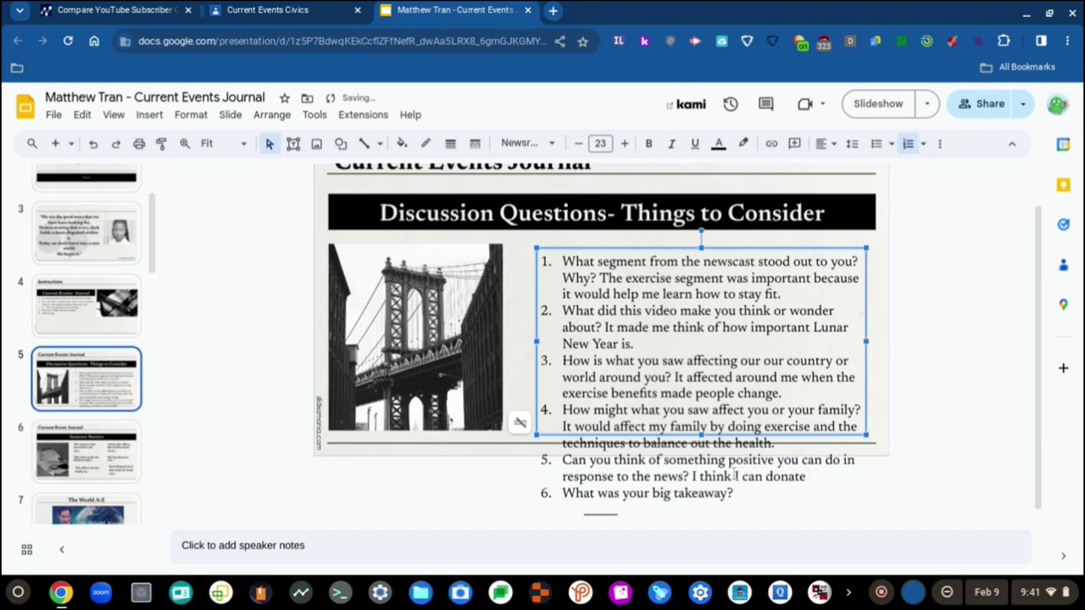
{"action": "type", "text": "some healthy"}
{"action": "key", "text": "BackSpace"}
{"action": "key", "text": "BackSpace"}
{"action": "key", "text": "BackSpace"}
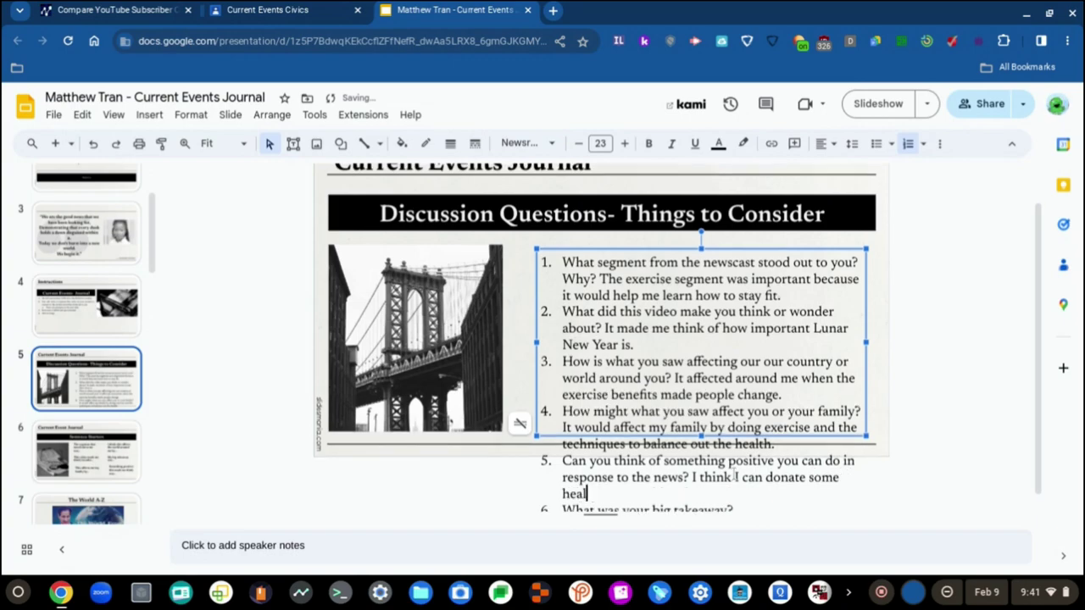
{"action": "type", "text": "thy foods "}
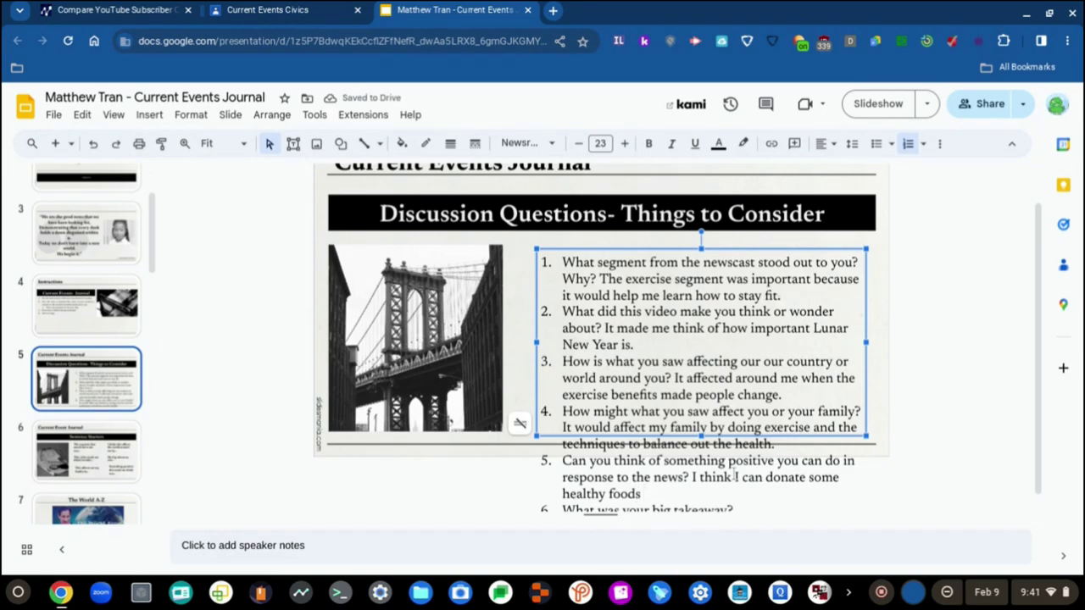
{"action": "type", "text": "to them"}
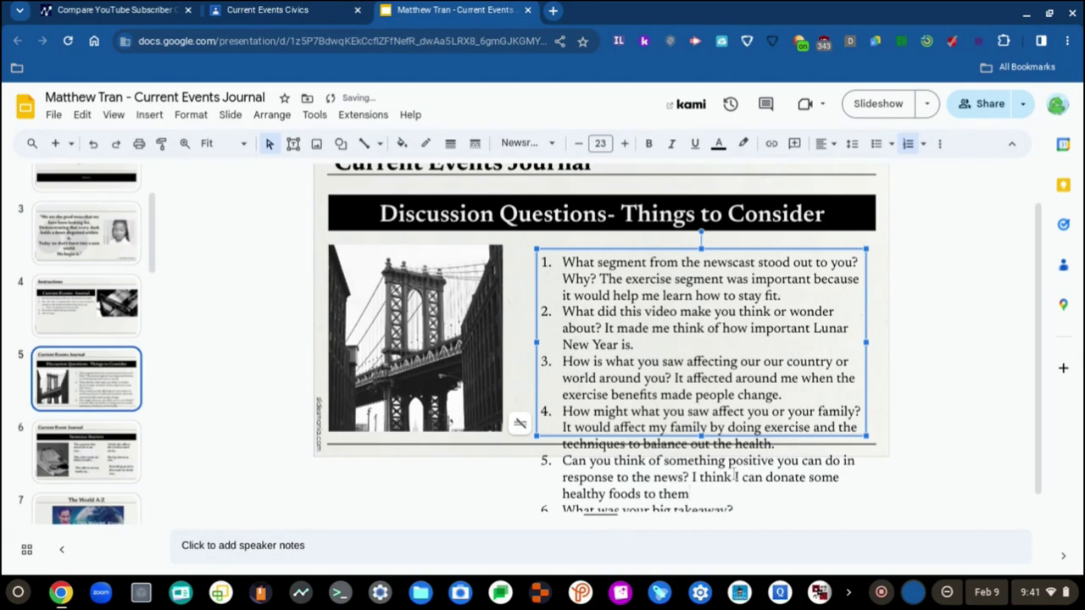
{"action": "type", "text": " and I can mot"}
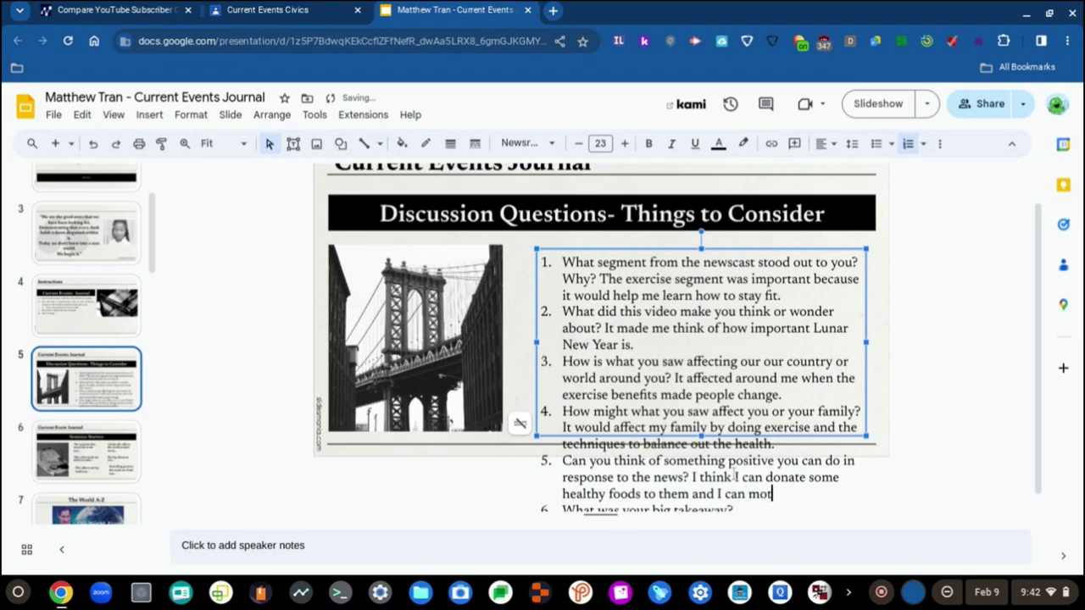
{"action": "type", "text": "ivate them "}
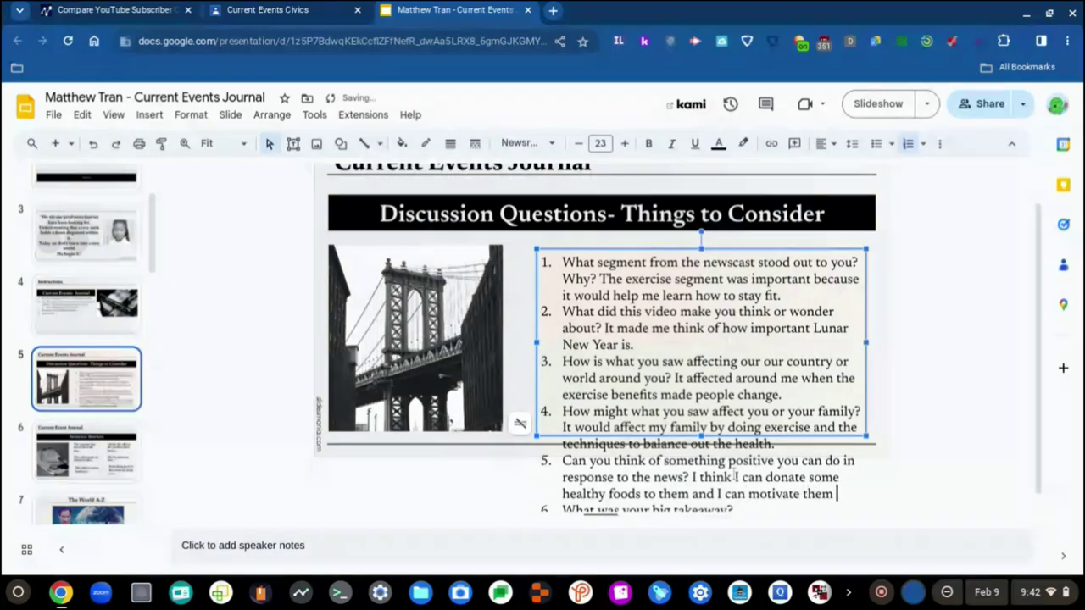
{"action": "type", "text": "by givin"}
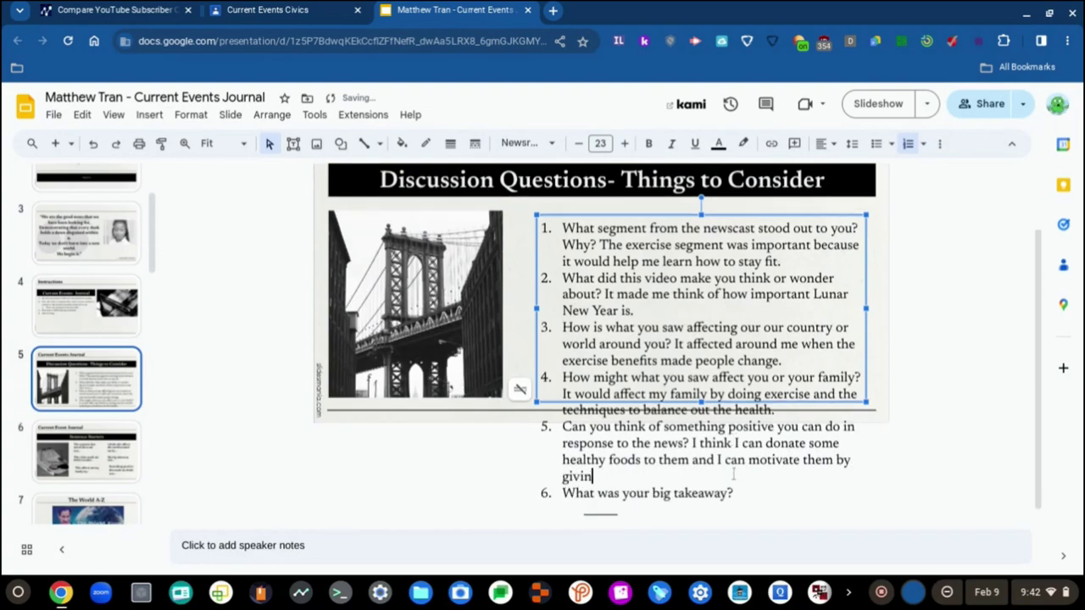
{"action": "type", "text": "g them some advice."}
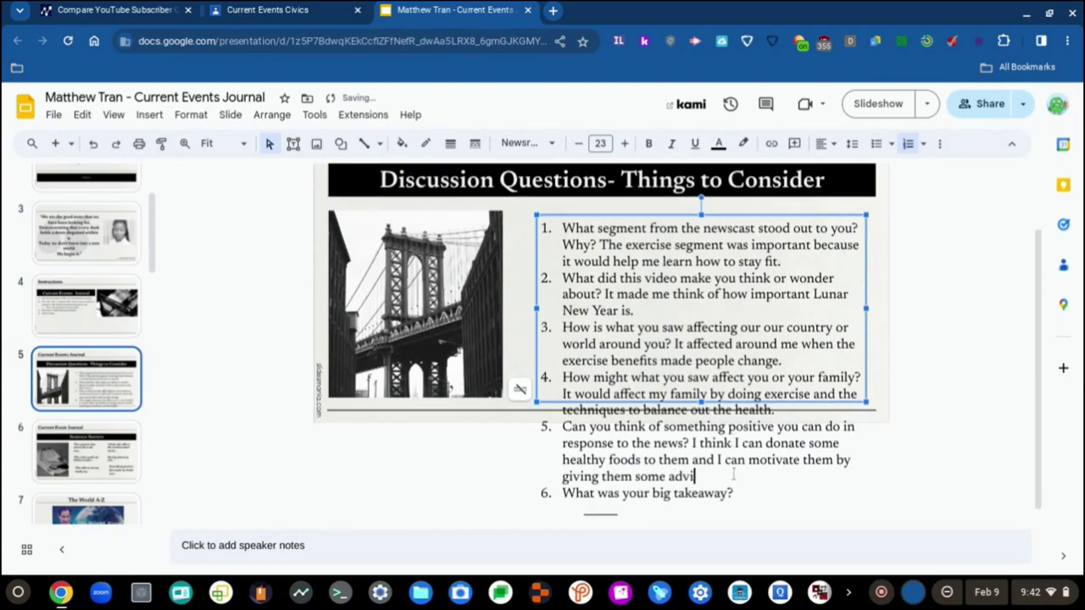
{"action": "left_click", "coordinate": [736, 499]}
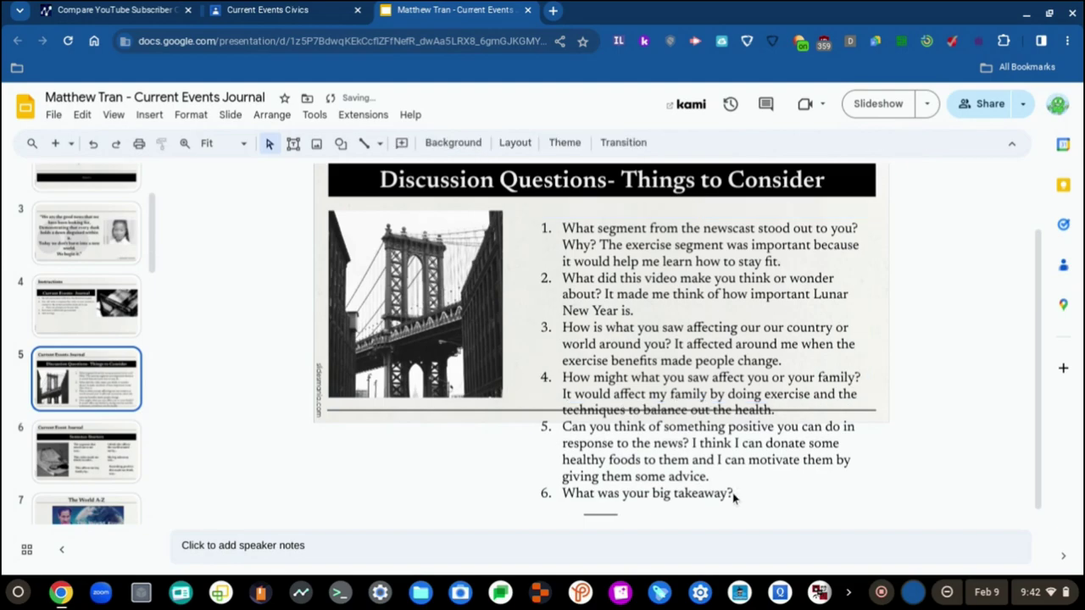
Step: Answer question 6, the big takeaway, with 'I think it was buying diet foods.'
{"action": "left_click", "coordinate": [734, 494]}
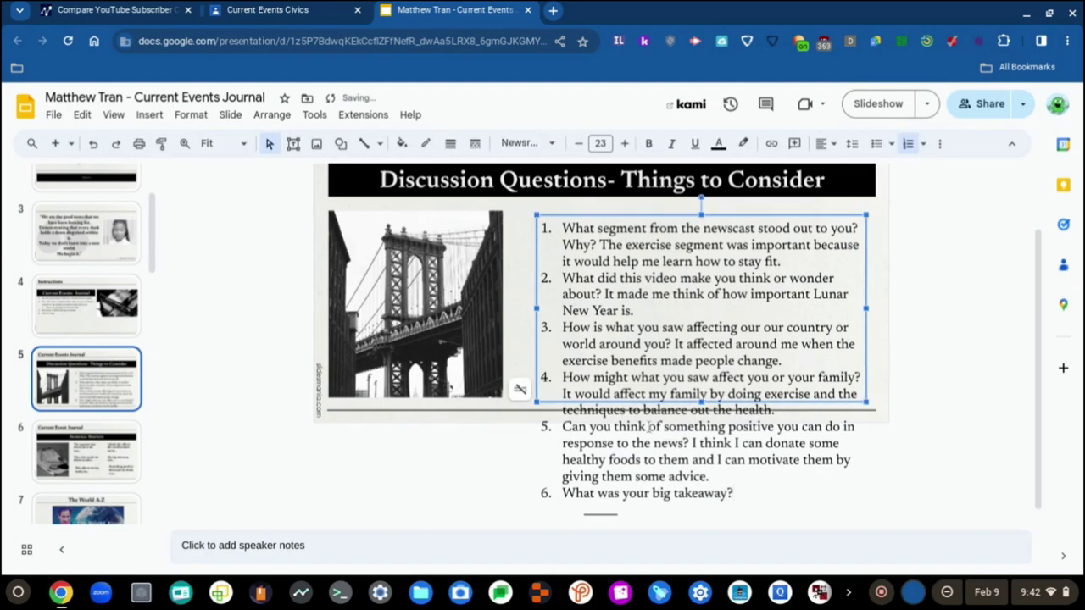
{"action": "type", "text": "I think it was"}
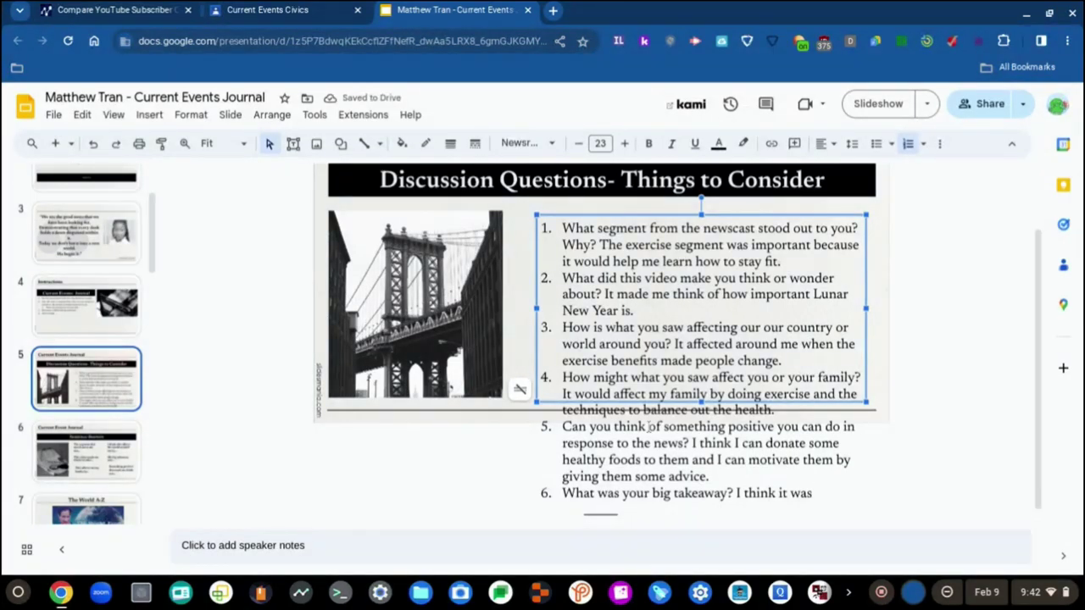
{"action": "type", "text": " Delivering nu"}
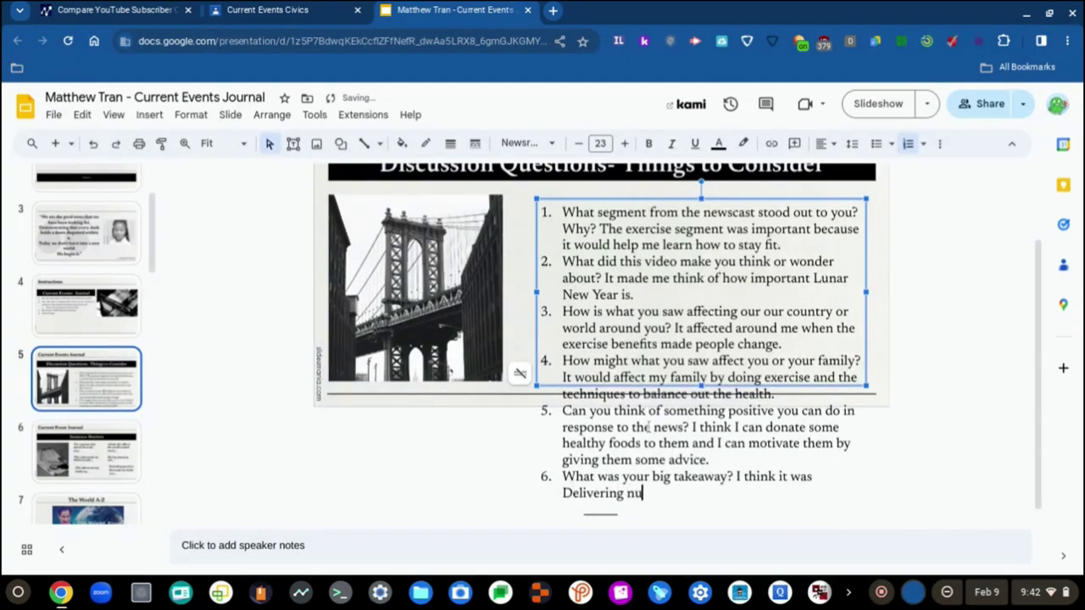
{"action": "type", "text": "trients."}
{"action": "left_click", "coordinate": [576, 500]}
{"action": "left_click", "coordinate": [619, 496]}
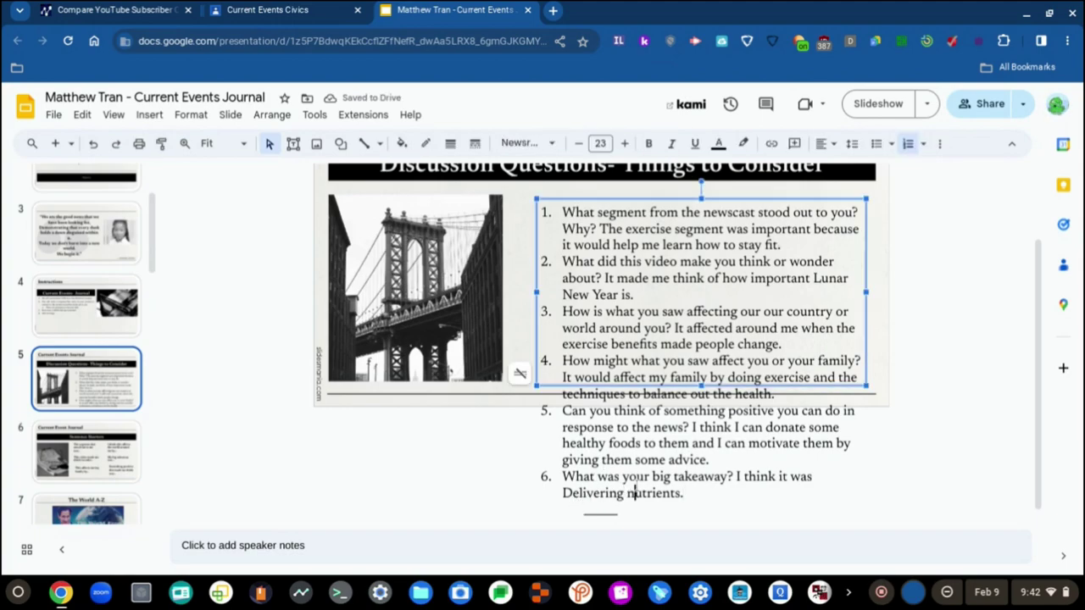
{"action": "left_click", "coordinate": [573, 493]}
{"action": "key", "text": "BackSpace"}
{"action": "type", "text": "d"}
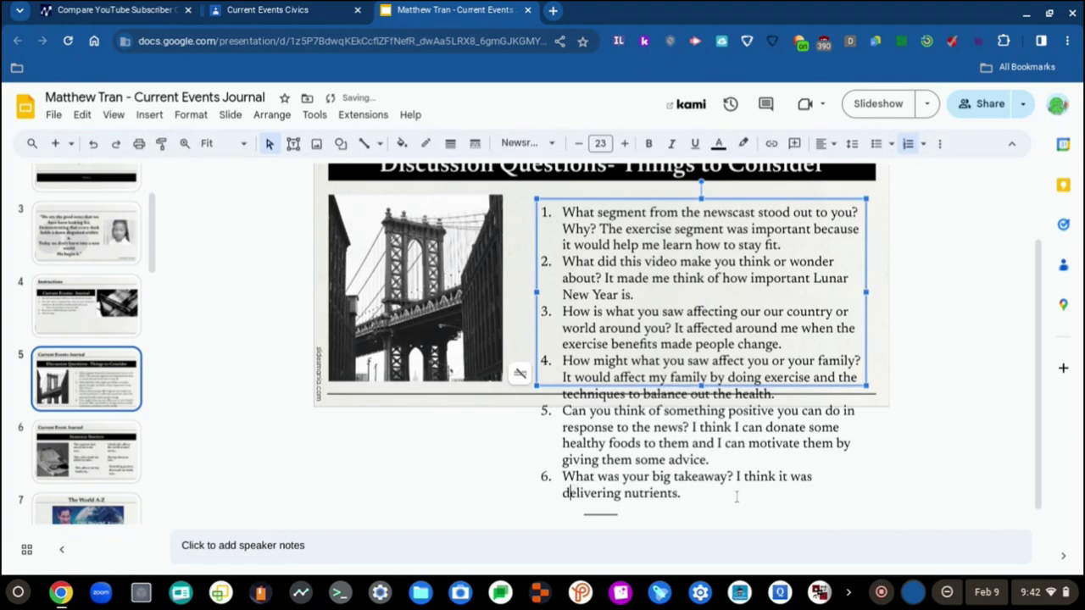
{"action": "left_click", "coordinate": [732, 492]}
{"action": "key", "text": "BackSpace"}
{"action": "key", "text": "BackSpace"}
{"action": "key", "text": "BackSpace"}
{"action": "key", "text": "BackSpace"}
{"action": "key", "text": "BackSpace"}
{"action": "key", "text": "BackSpace"}
{"action": "key", "text": "BackSpace"}
{"action": "key", "text": "BackSpace"}
{"action": "key", "text": "BackSpace"}
{"action": "key", "text": "BackSpace"}
{"action": "key", "text": "BackSpace"}
{"action": "key", "text": "BackSpace"}
{"action": "key", "text": "BackSpace"}
{"action": "key", "text": "BackSpace"}
{"action": "key", "text": "BackSpace"}
{"action": "key", "text": "BackSpace"}
{"action": "key", "text": "BackSpace"}
{"action": "key", "text": "BackSpace"}
{"action": "key", "text": "BackSpace"}
{"action": "key", "text": "BackSpace"}
{"action": "key", "text": "BackSpace"}
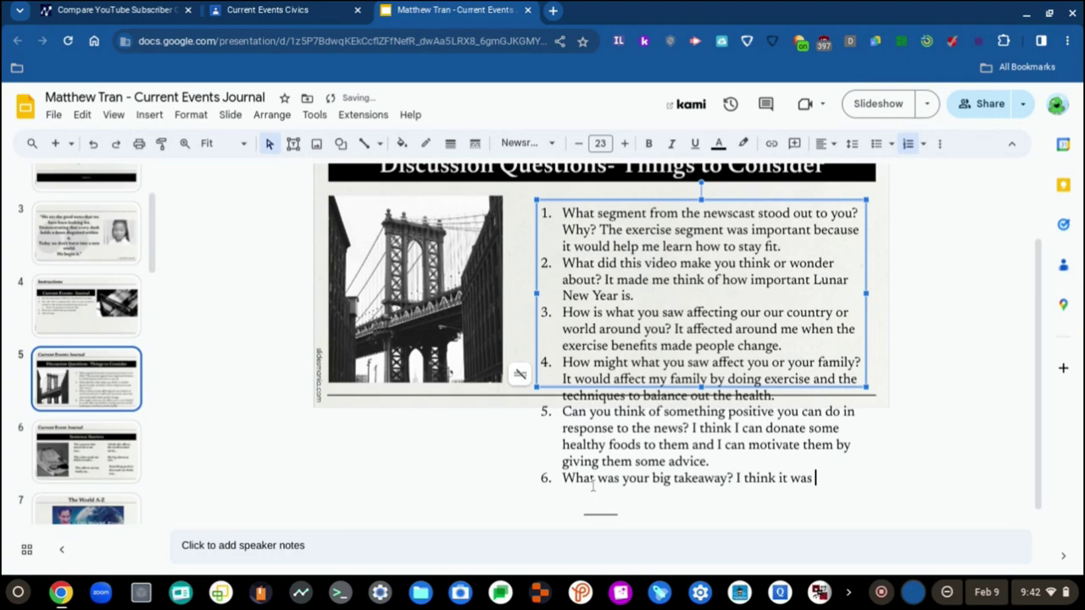
{"action": "type", "text": "buying die"}
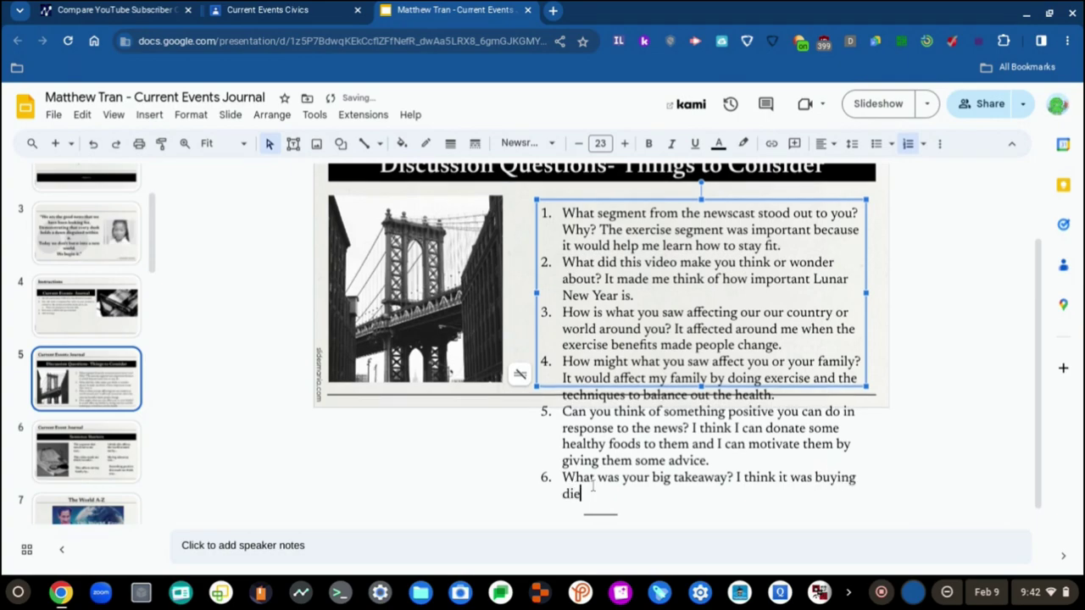
{"action": "type", "text": "t foods."}
Step: Browse slides 5 through 8 in the filmstrip, ending on the slide 9 Journal Entry
{"action": "left_click", "coordinate": [89, 458]}
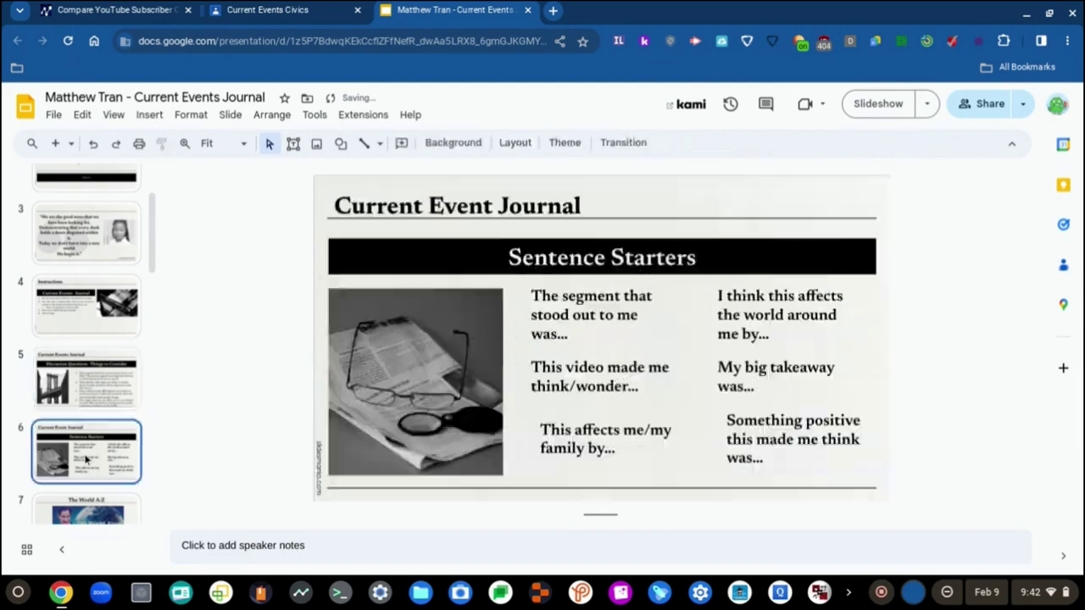
{"action": "left_click", "coordinate": [84, 405]}
{"action": "left_click", "coordinate": [86, 457]}
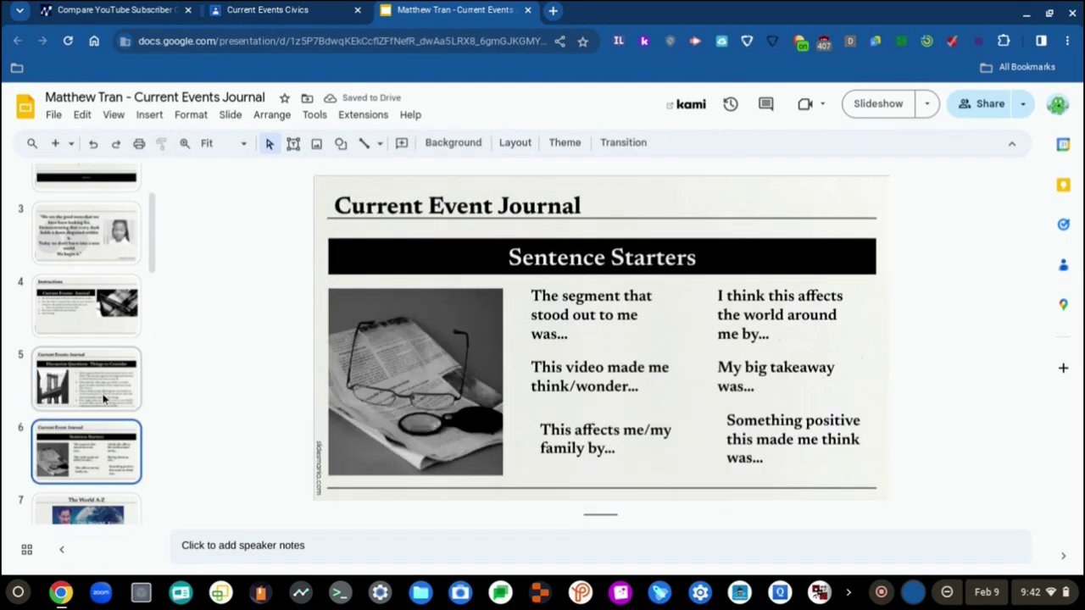
{"action": "left_click", "coordinate": [72, 405]}
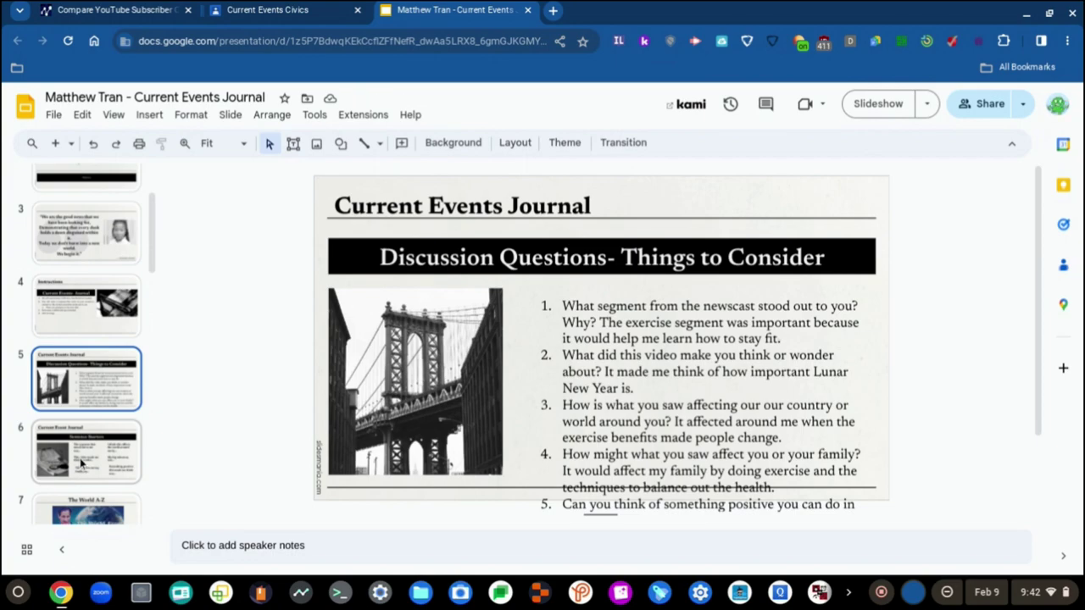
{"action": "left_click", "coordinate": [82, 465]}
{"action": "scroll", "coordinate": [91, 439], "scroll_direction": "down", "scroll_amount": 1}
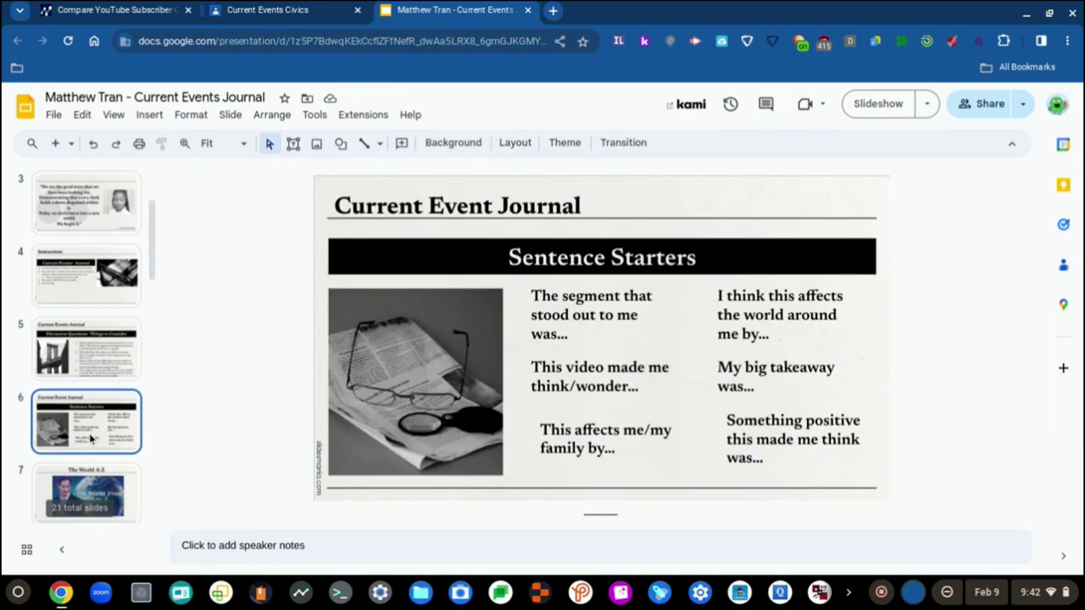
{"action": "scroll", "coordinate": [90, 398], "scroll_direction": "down", "scroll_amount": 3}
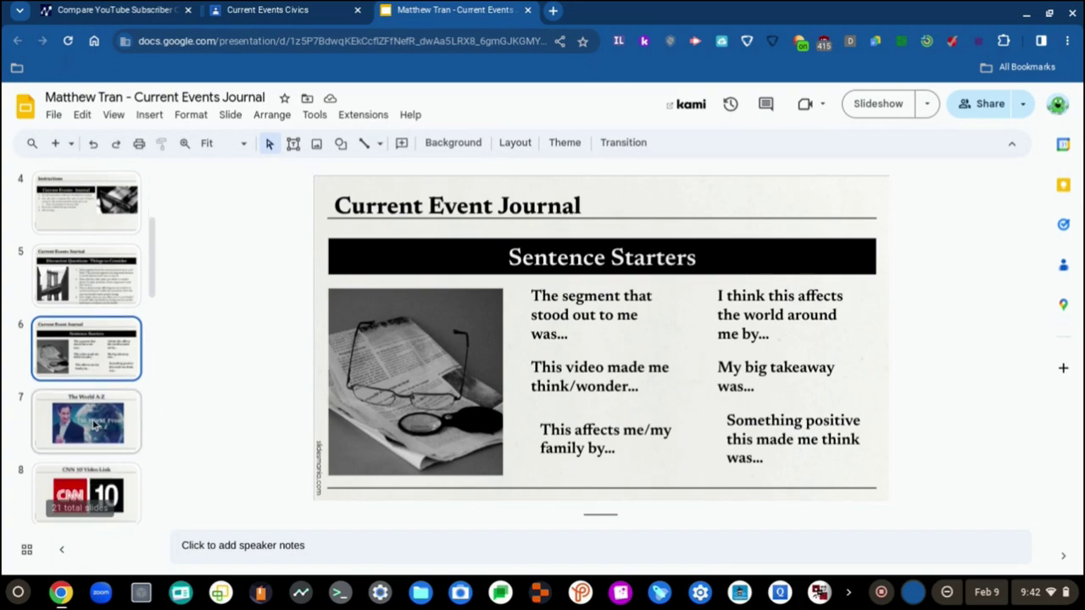
{"action": "left_click", "coordinate": [92, 424]}
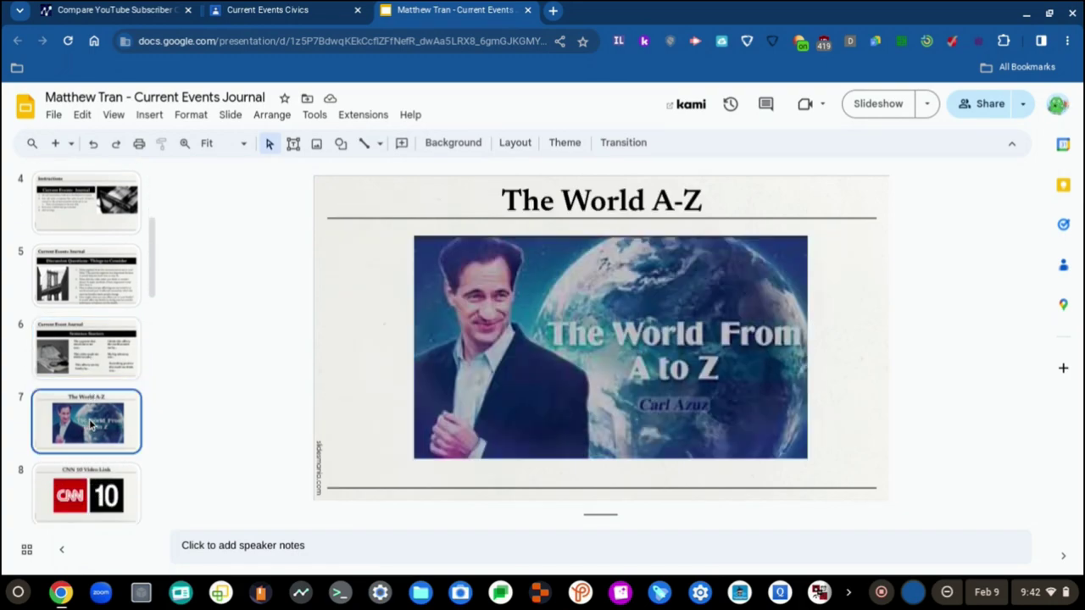
{"action": "left_click", "coordinate": [91, 480]}
{"action": "scroll", "coordinate": [92, 481], "scroll_direction": "down", "scroll_amount": 2}
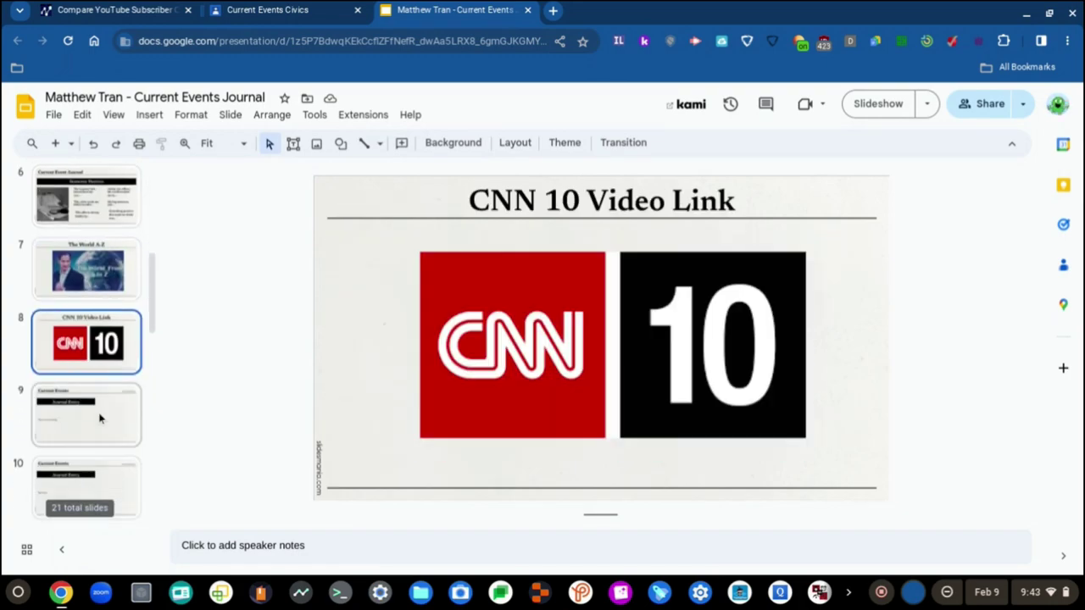
{"action": "left_click", "coordinate": [100, 412]}
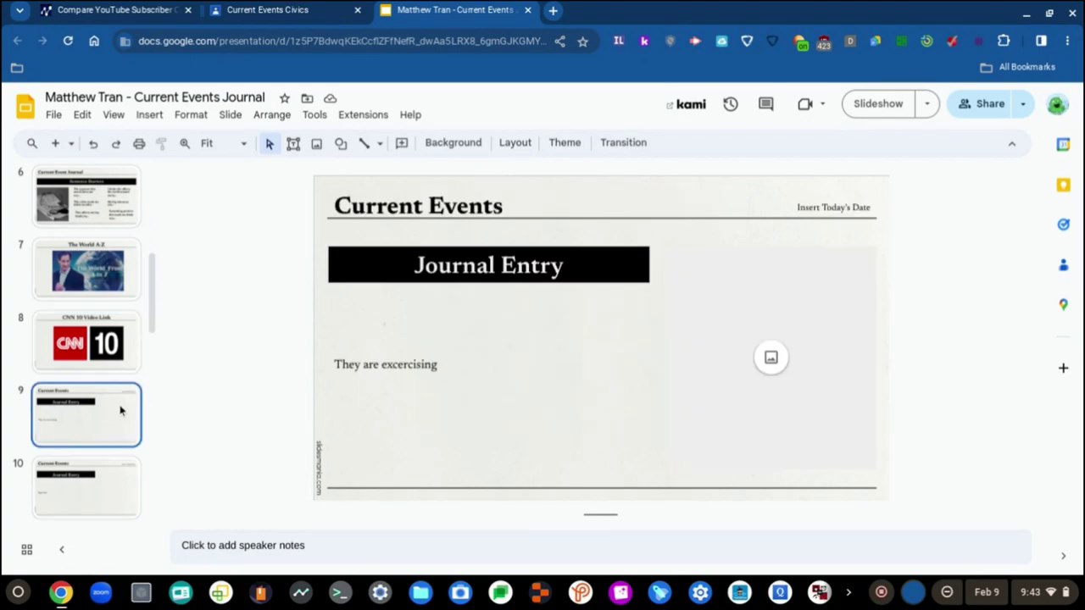
Step: Extend slide 9's entry with ', choosing yogurt, determining the sugar, also looking for the proper nutrients for the diet'
{"action": "left_click", "coordinate": [479, 379]}
{"action": "type", "text": ", choosing you"}
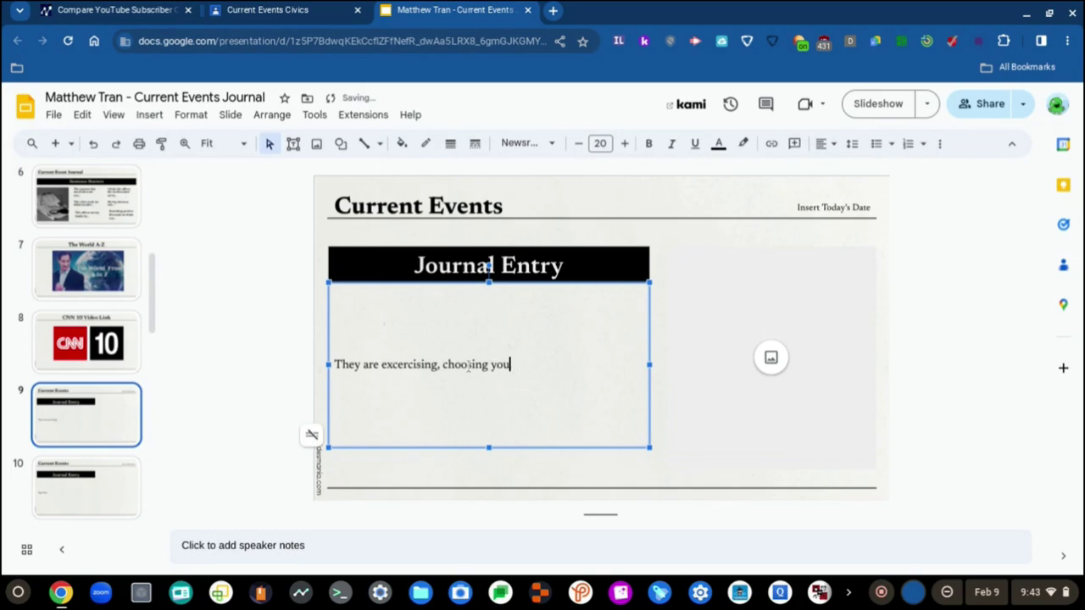
{"action": "type", "text": "gurt"}
{"action": "key", "text": "BackSpace"}
{"action": "key", "text": "BackSpace"}
{"action": "key", "text": "BackSpace"}
{"action": "key", "text": "BackSpace"}
{"action": "type", "text": "urt, determinin"}
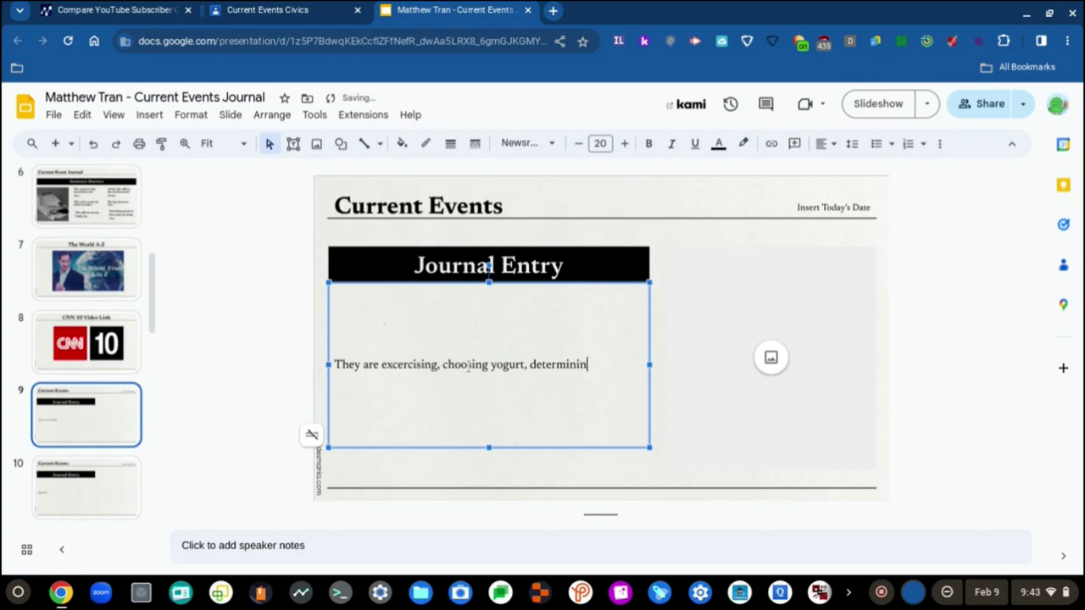
{"action": "type", "text": "g the sugar, also"}
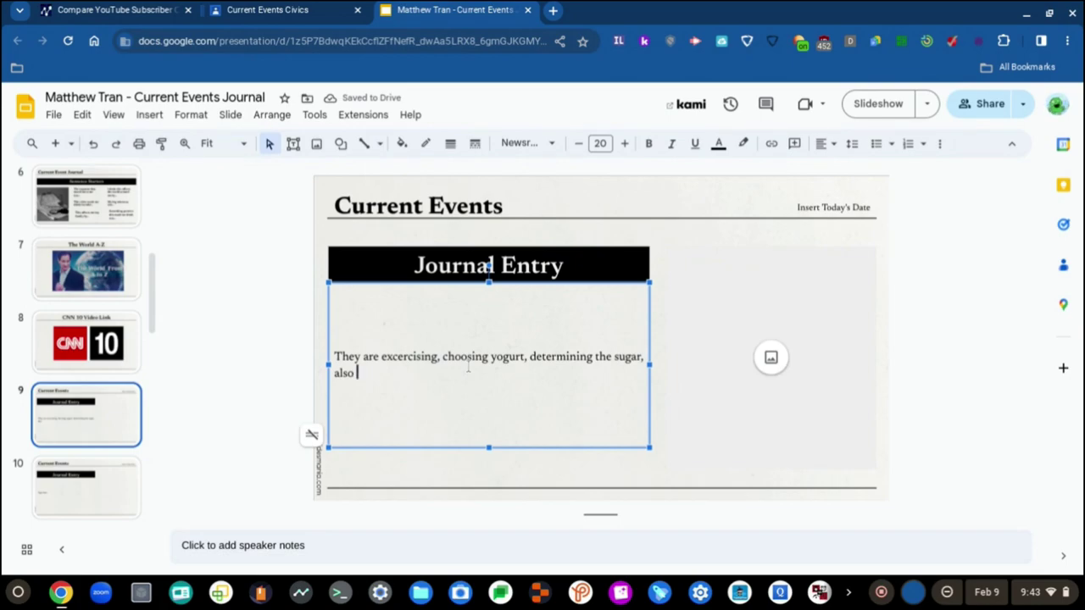
{"action": "type", "text": "looki"}
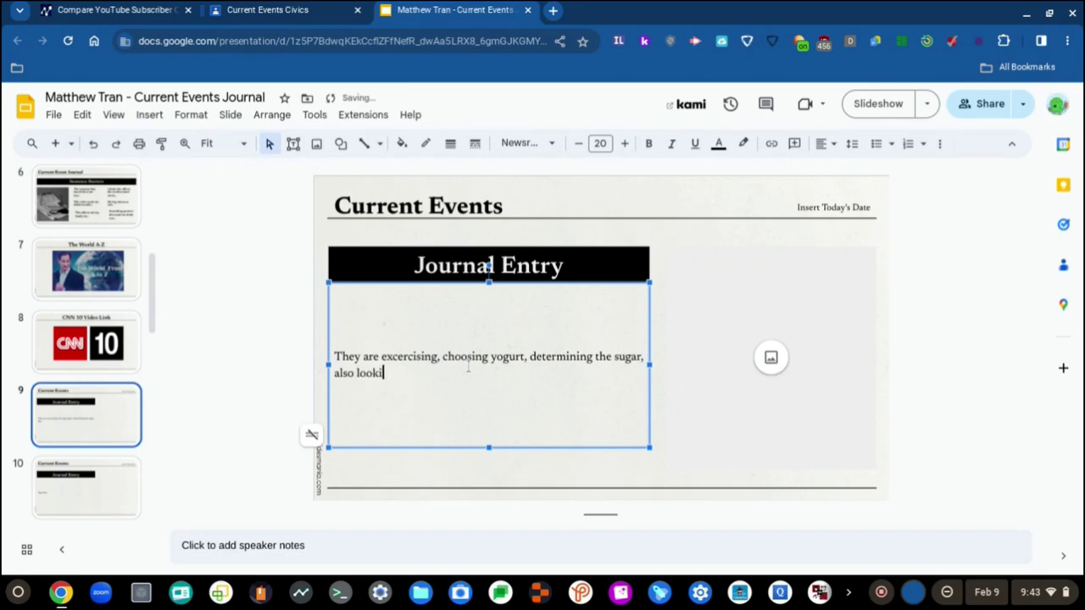
{"action": "type", "text": "ng for the proper n"}
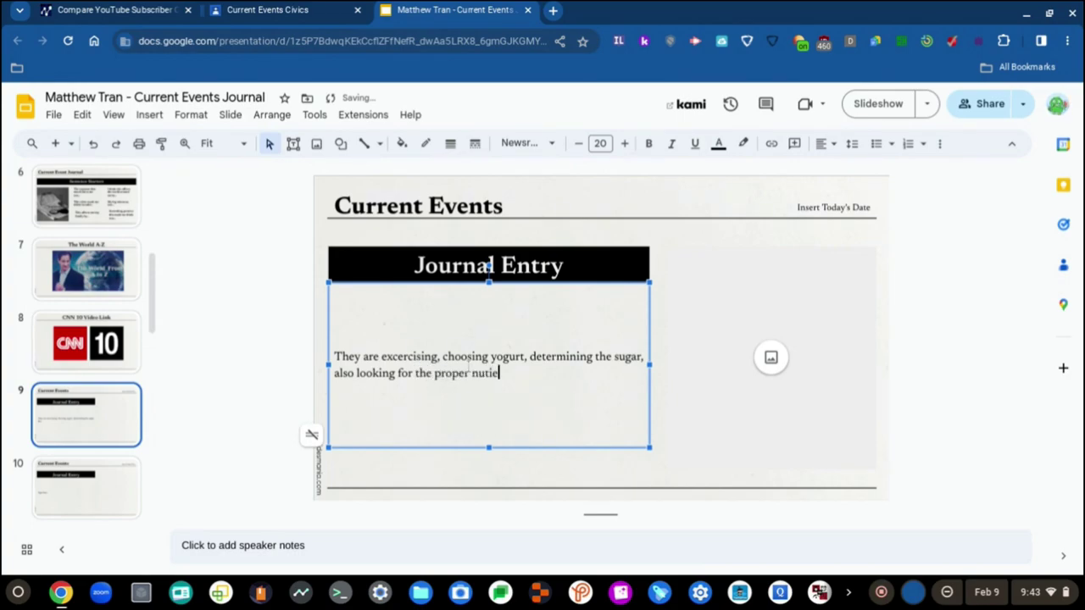
{"action": "type", "text": "utrients for the diet."}
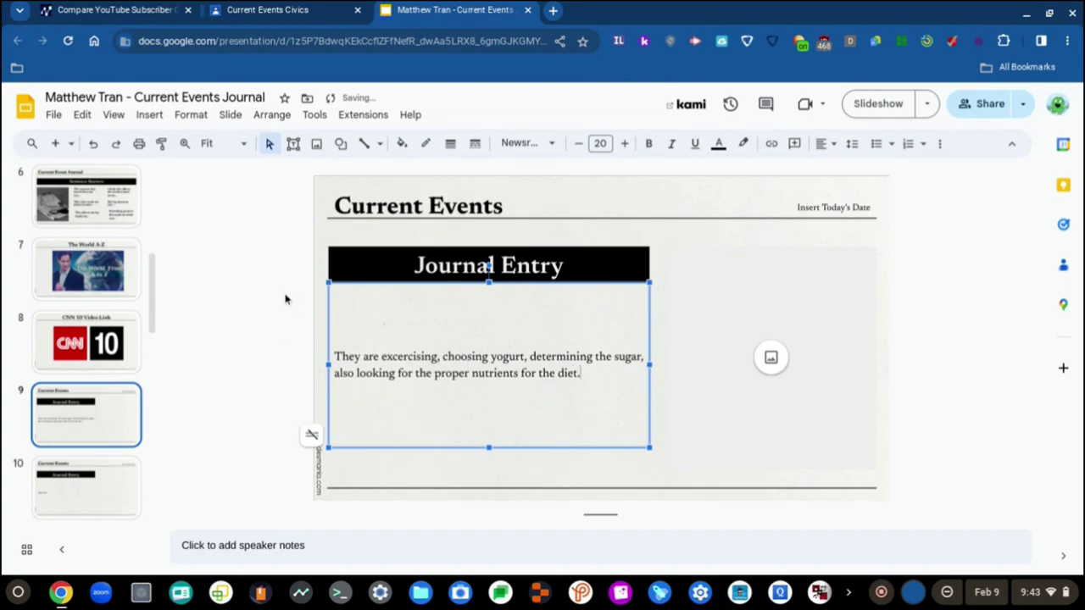
{"action": "left_click", "coordinate": [258, 298]}
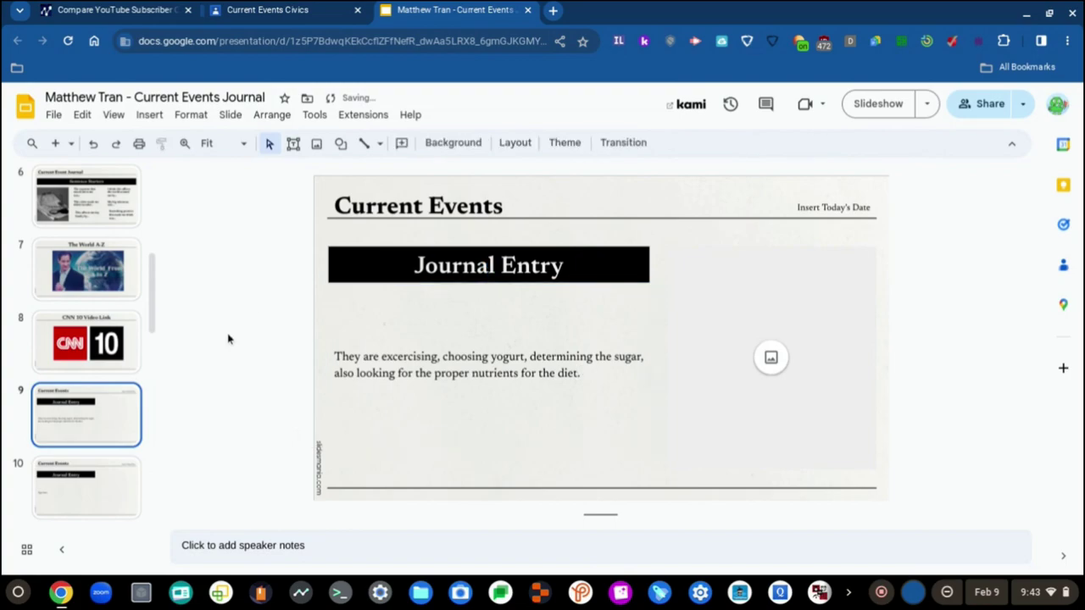
{"action": "scroll", "coordinate": [119, 417], "scroll_direction": "down", "scroll_amount": 1}
{"action": "left_click", "coordinate": [119, 423]}
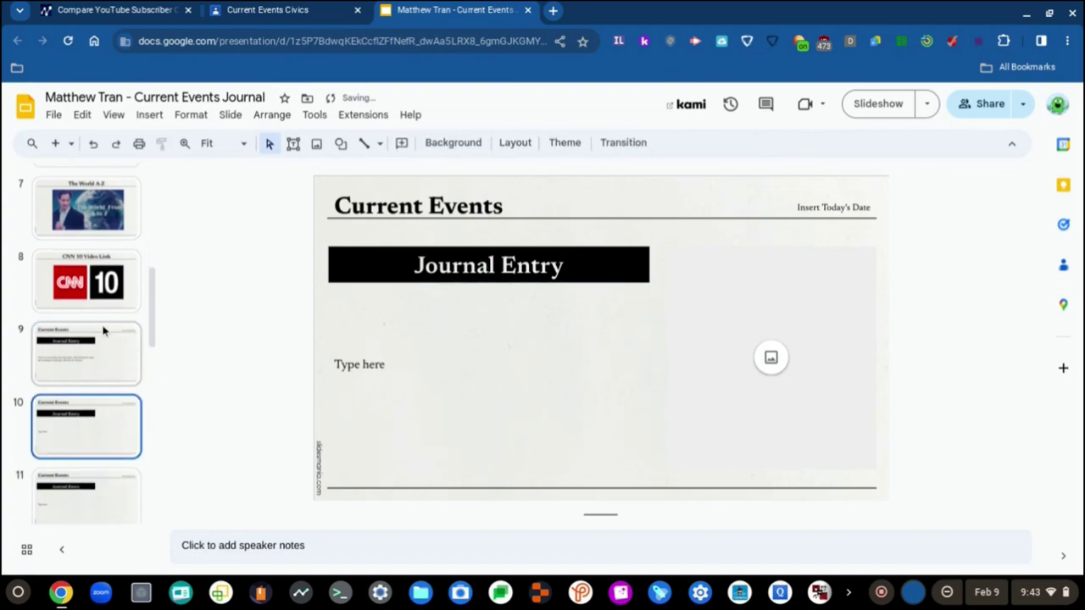
{"action": "left_click", "coordinate": [88, 363]}
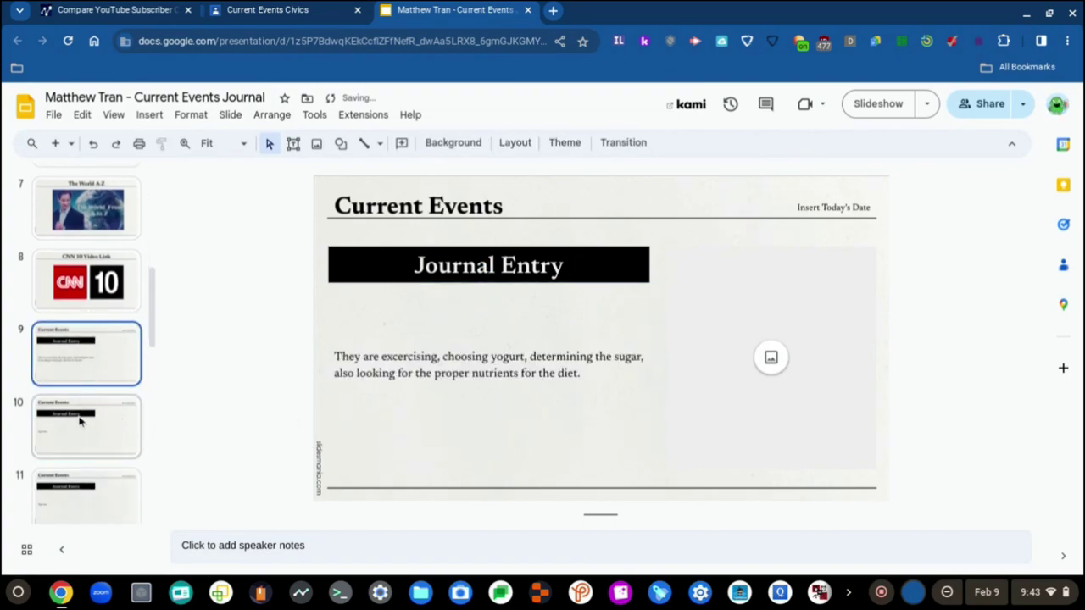
{"action": "left_click", "coordinate": [80, 421]}
{"action": "scroll", "coordinate": [97, 398], "scroll_direction": "down", "scroll_amount": 2}
{"action": "left_click", "coordinate": [85, 389]}
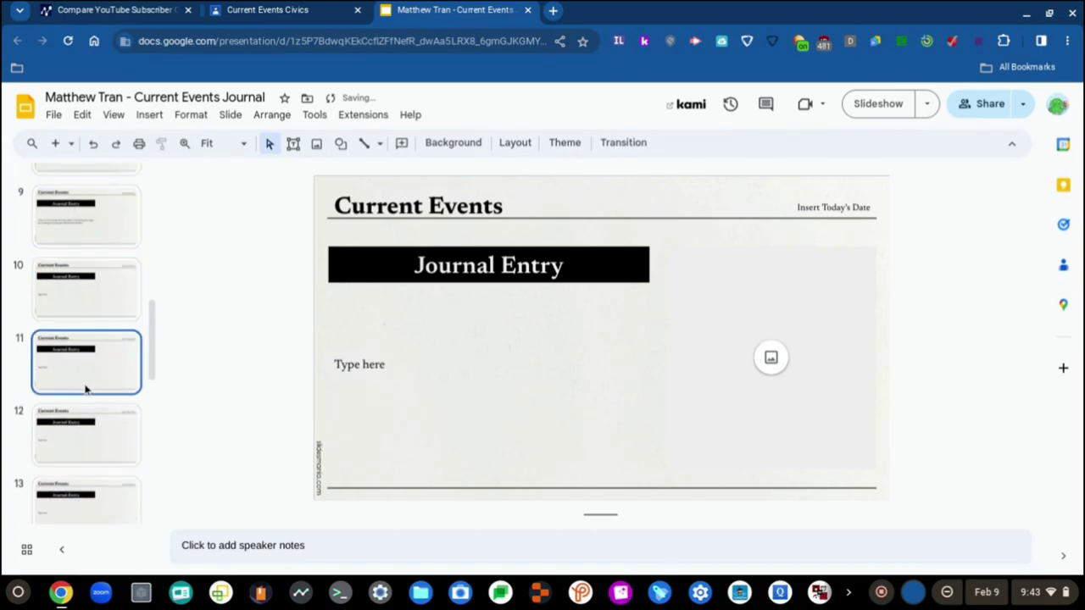
{"action": "left_click", "coordinate": [90, 438]}
{"action": "scroll", "coordinate": [90, 439], "scroll_direction": "down", "scroll_amount": 1}
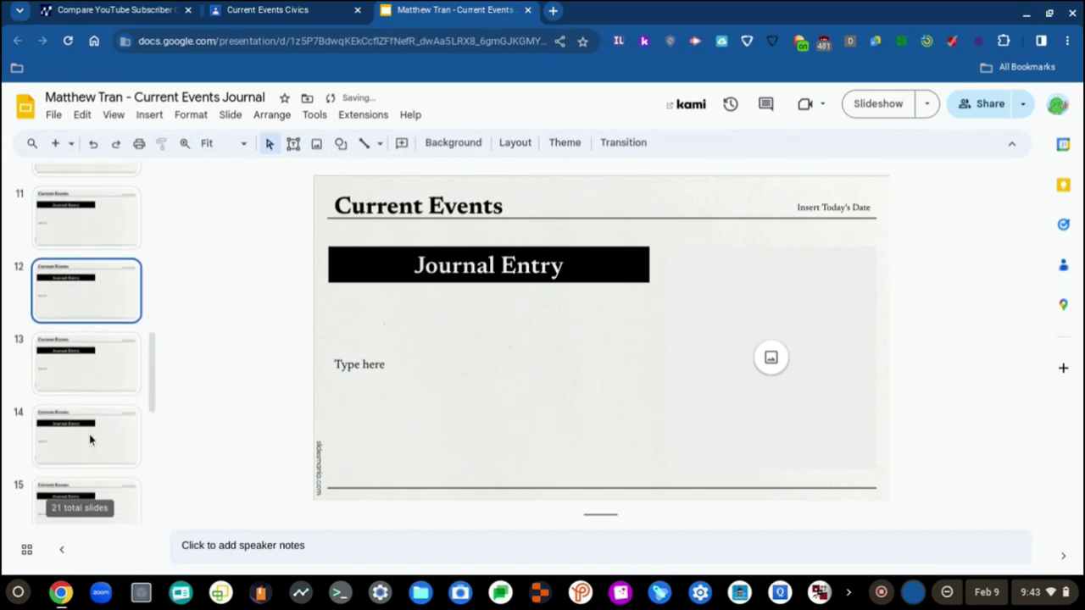
{"action": "scroll", "coordinate": [89, 439], "scroll_direction": "down", "scroll_amount": 2}
{"action": "left_click", "coordinate": [70, 227]}
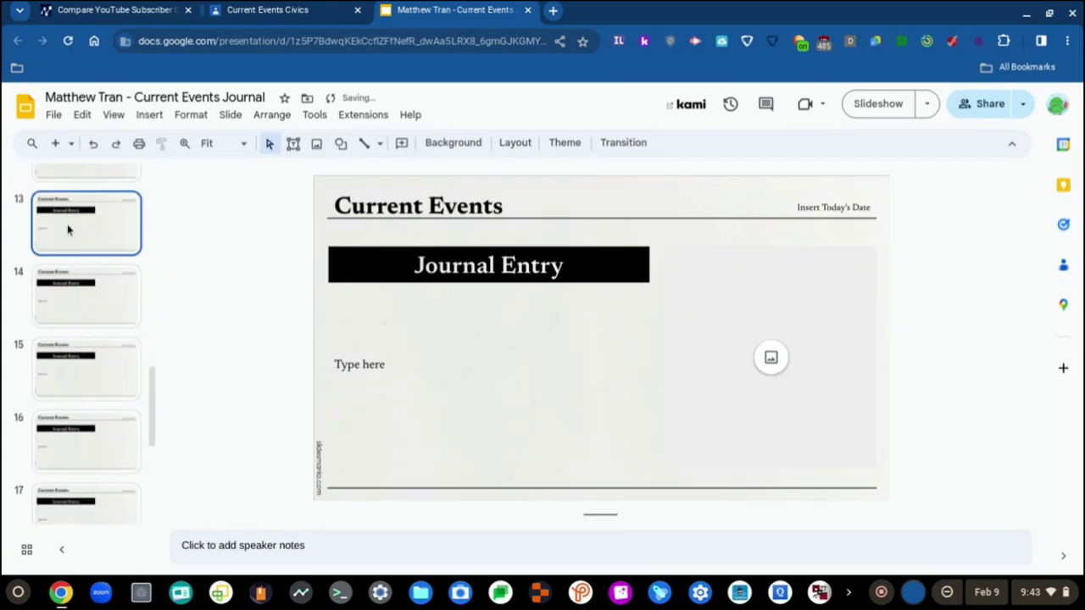
{"action": "left_click", "coordinate": [77, 306]}
{"action": "left_click", "coordinate": [79, 373]}
{"action": "left_click", "coordinate": [80, 444]}
{"action": "scroll", "coordinate": [81, 445], "scroll_direction": "down", "scroll_amount": 4}
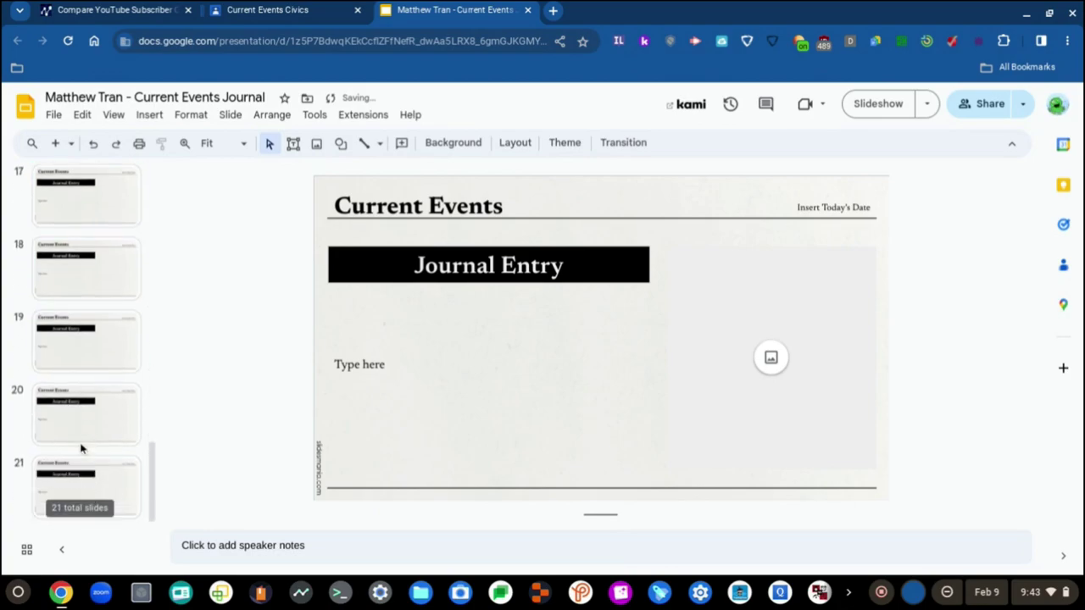
{"action": "left_click", "coordinate": [83, 468]}
{"action": "scroll", "coordinate": [85, 477], "scroll_direction": "up", "scroll_amount": 15}
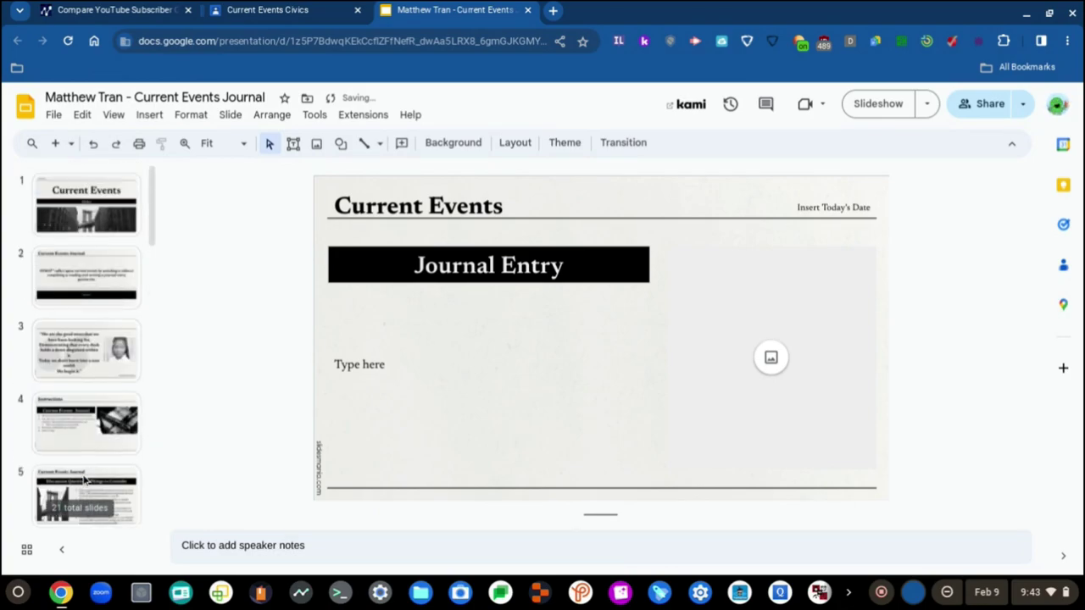
{"action": "scroll", "coordinate": [110, 394], "scroll_direction": "down", "scroll_amount": 2}
{"action": "left_click", "coordinate": [111, 390]}
{"action": "left_click", "coordinate": [108, 250]}
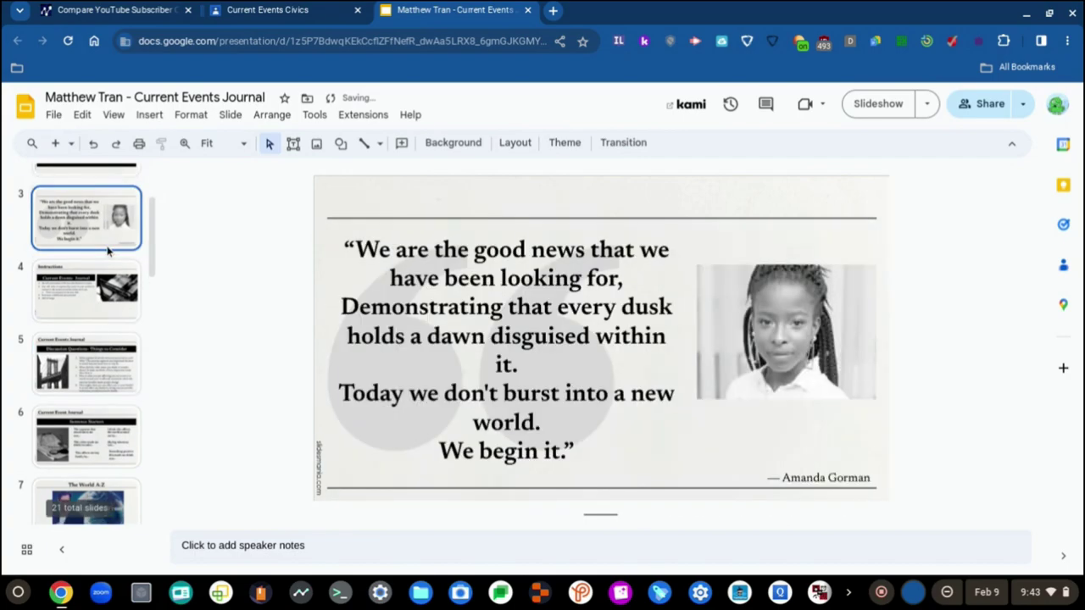
{"action": "left_click", "coordinate": [99, 303]}
{"action": "scroll", "coordinate": [99, 303], "scroll_direction": "up", "scroll_amount": 2}
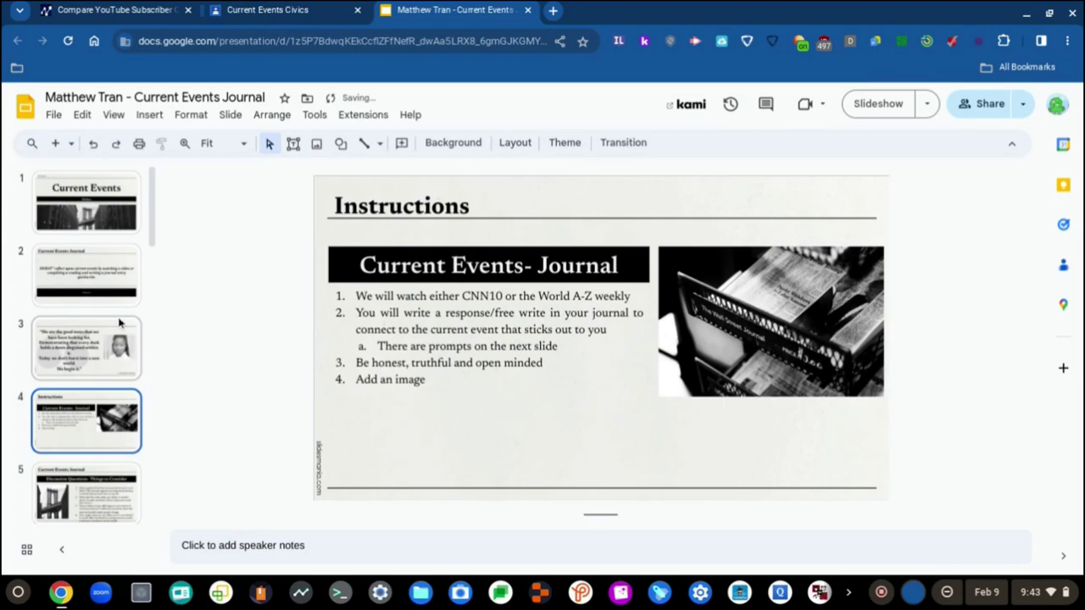
{"action": "scroll", "coordinate": [90, 357], "scroll_direction": "down", "scroll_amount": 5}
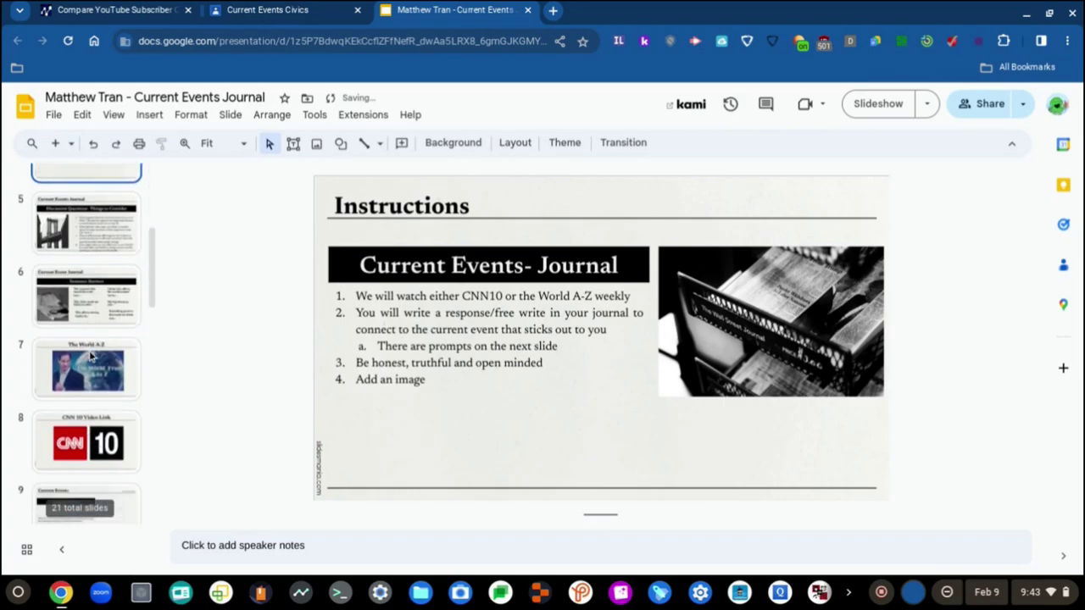
{"action": "left_click", "coordinate": [72, 331]}
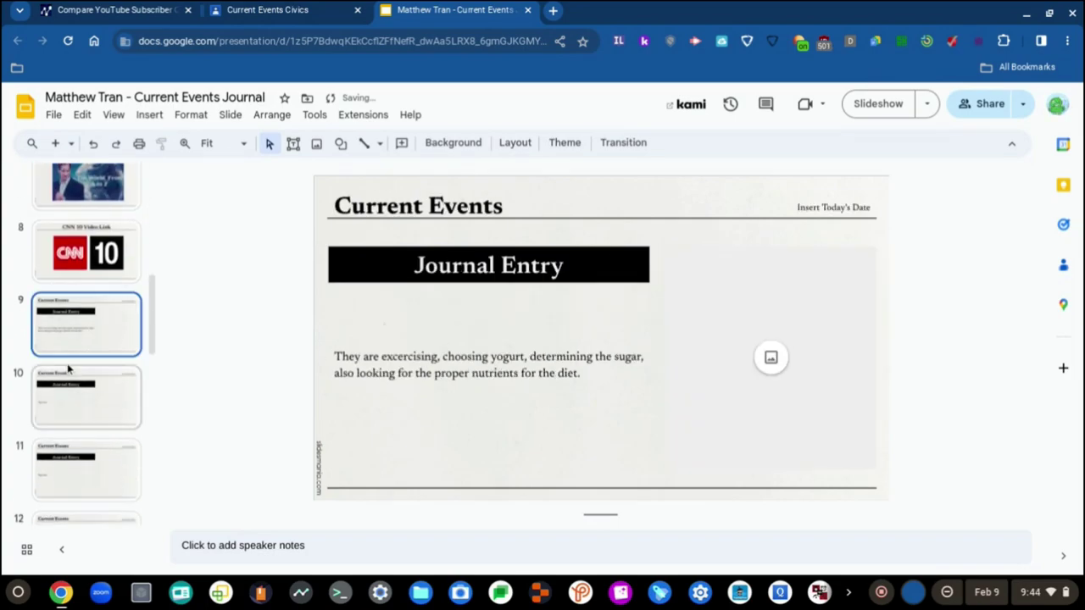
{"action": "key", "text": "Up"}
Step: Replace slide 9's 'Insert Today's Date' placeholder with 2/9/2024
{"action": "left_click", "coordinate": [87, 311]}
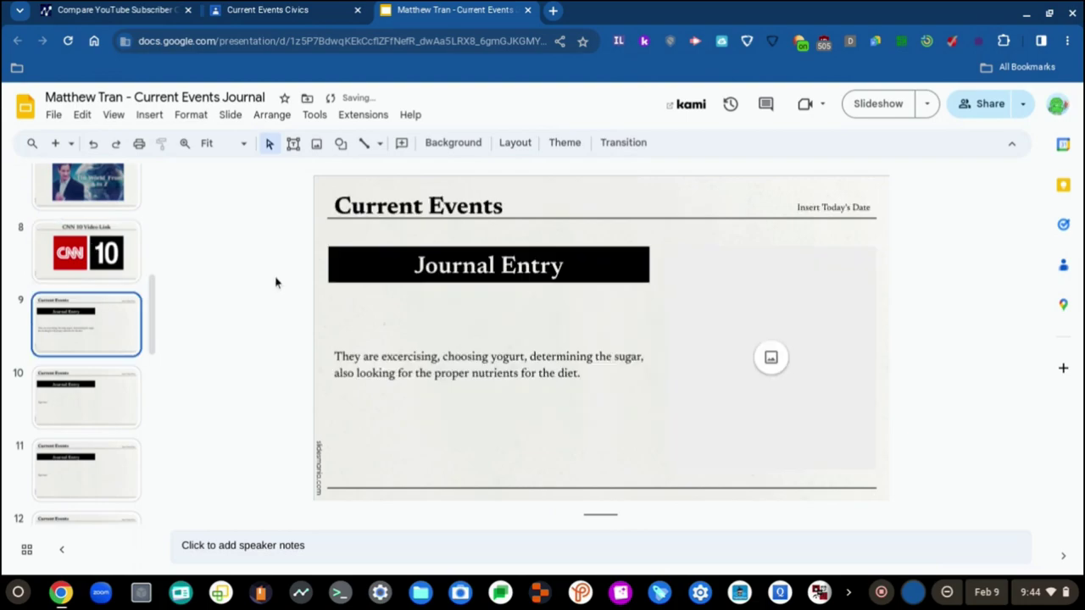
{"action": "left_click", "coordinate": [771, 359]}
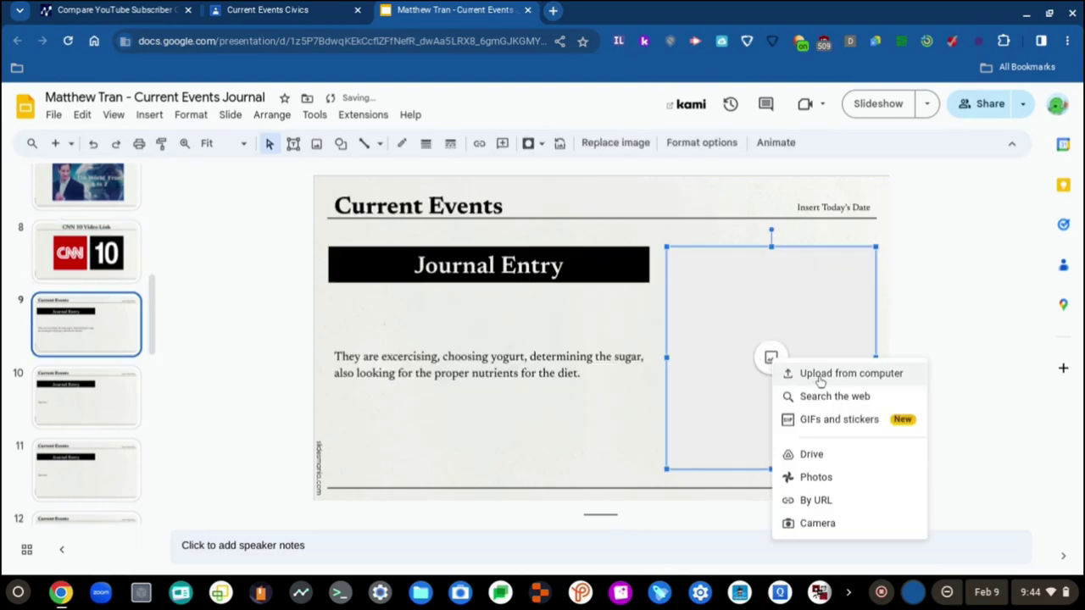
{"action": "triple_click", "coordinate": [827, 208]}
{"action": "type", "text": "2"}
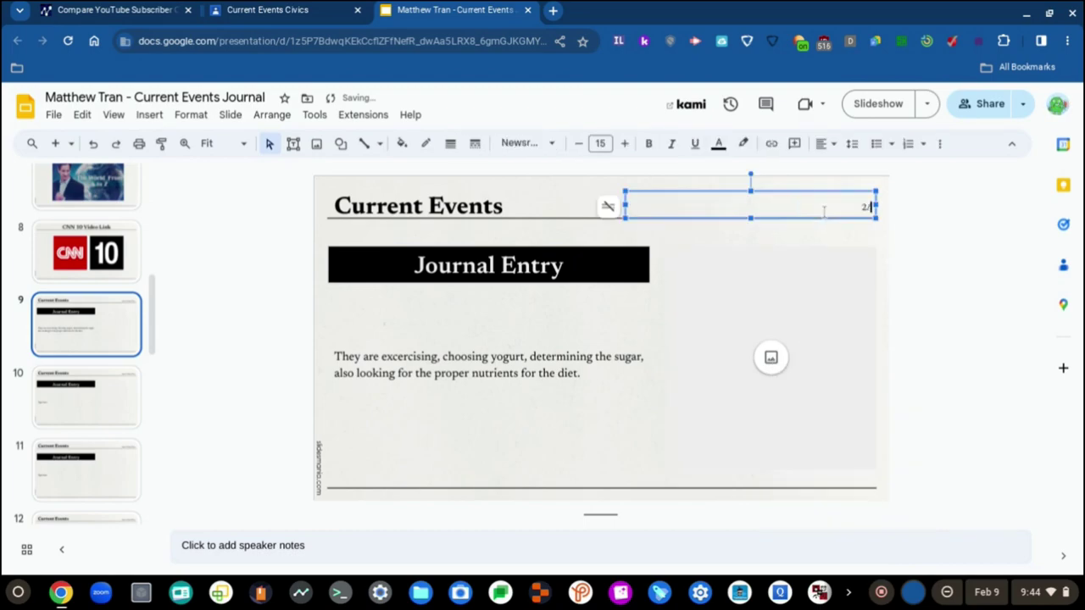
{"action": "type", "text": "/9/2024"}
{"action": "left_click", "coordinate": [997, 376]}
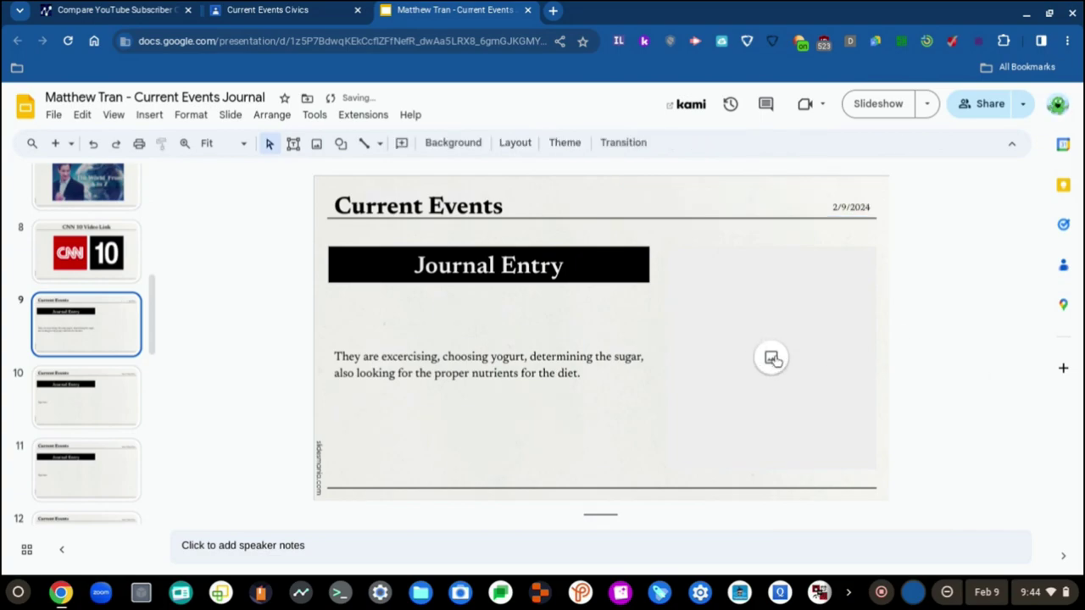
Step: Try uploading an image from the computer into the placeholder, then cancel the file picker
{"action": "left_click", "coordinate": [772, 358]}
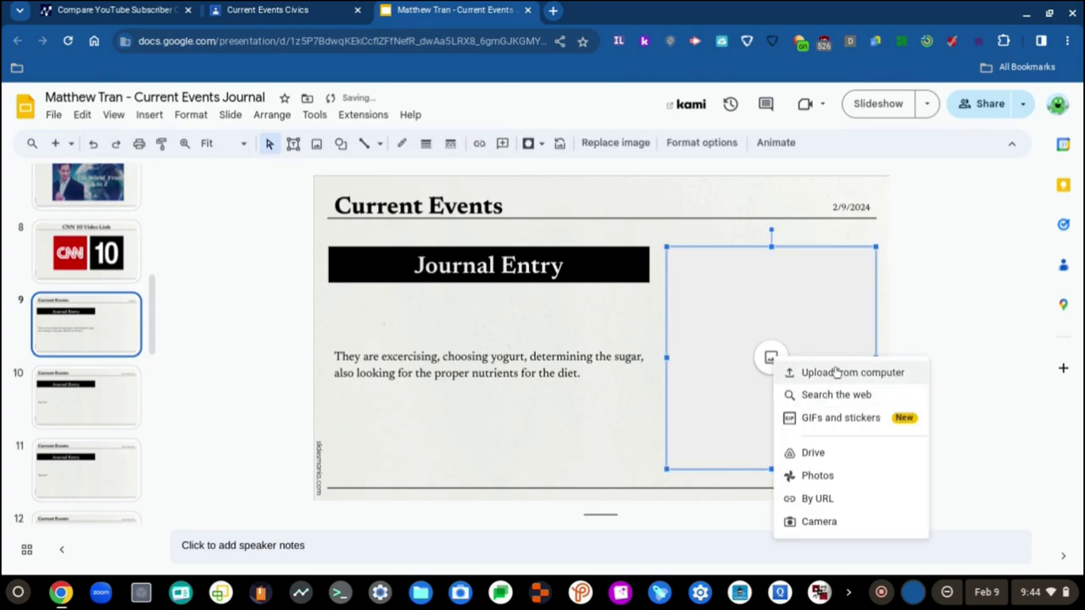
{"action": "left_click", "coordinate": [836, 373]}
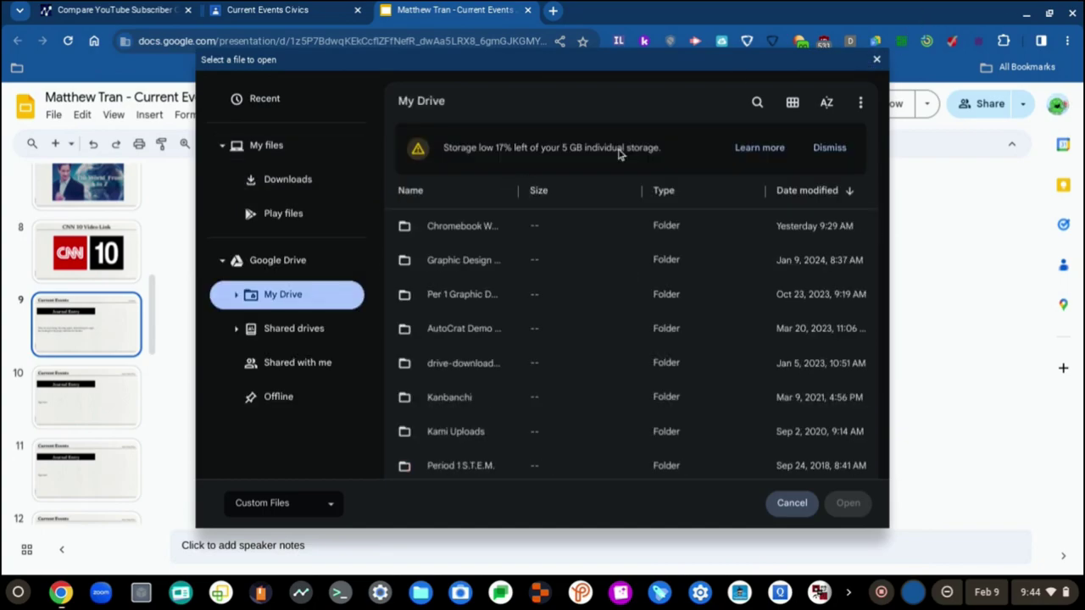
{"action": "scroll", "coordinate": [423, 324], "scroll_direction": "down", "scroll_amount": 10}
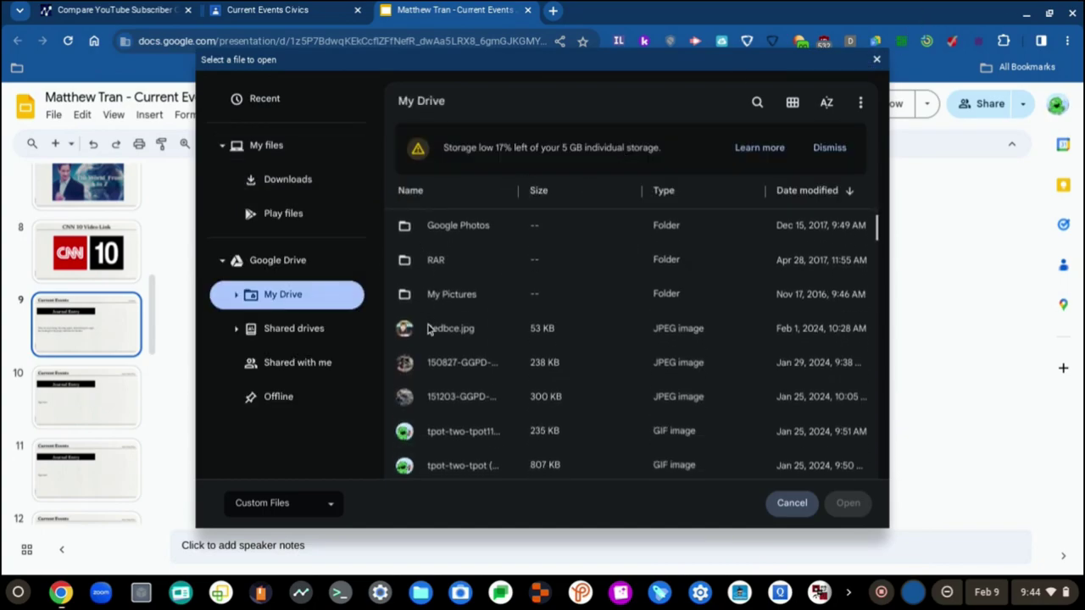
{"action": "left_click", "coordinate": [877, 60]}
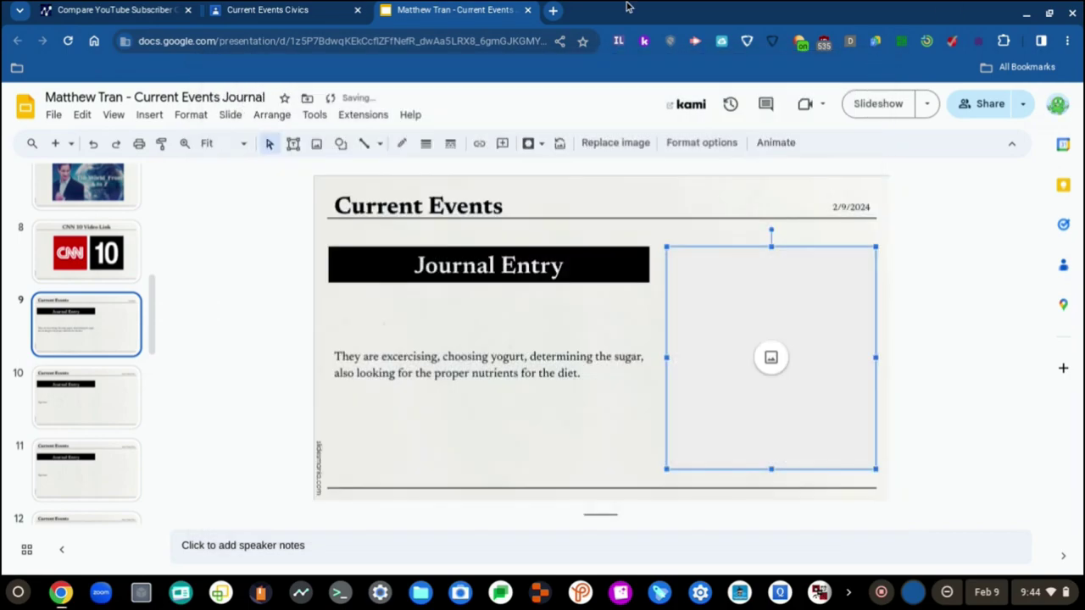
Step: Search Google Images for 'CNN 10' in a new tab and bring up options for the '10 out of 10' preview
{"action": "left_click", "coordinate": [551, 10]}
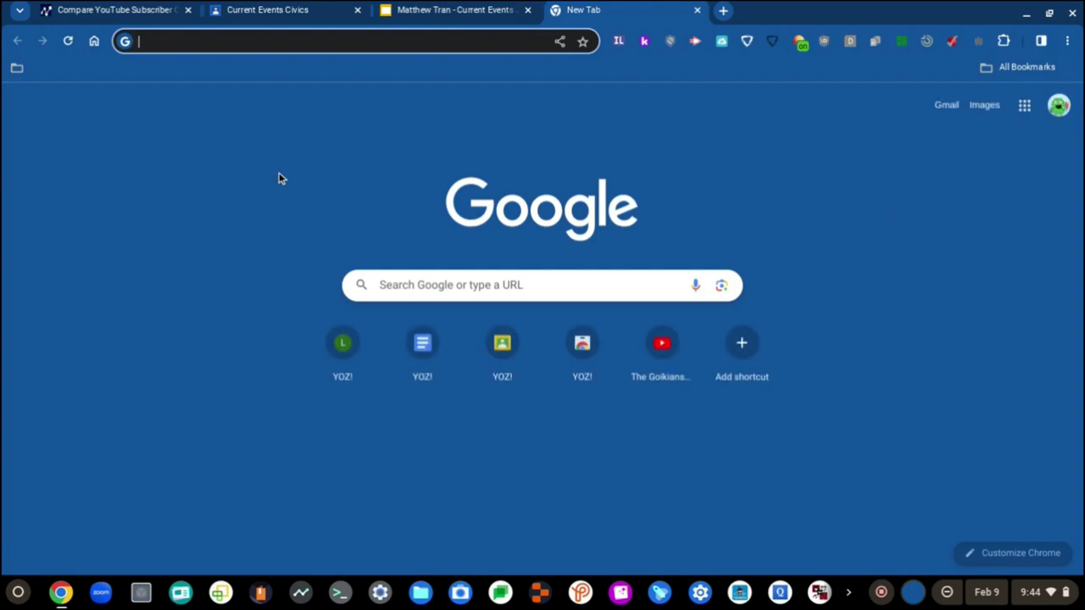
{"action": "type", "text": "CNN 10"}
{"action": "key", "text": "Return"}
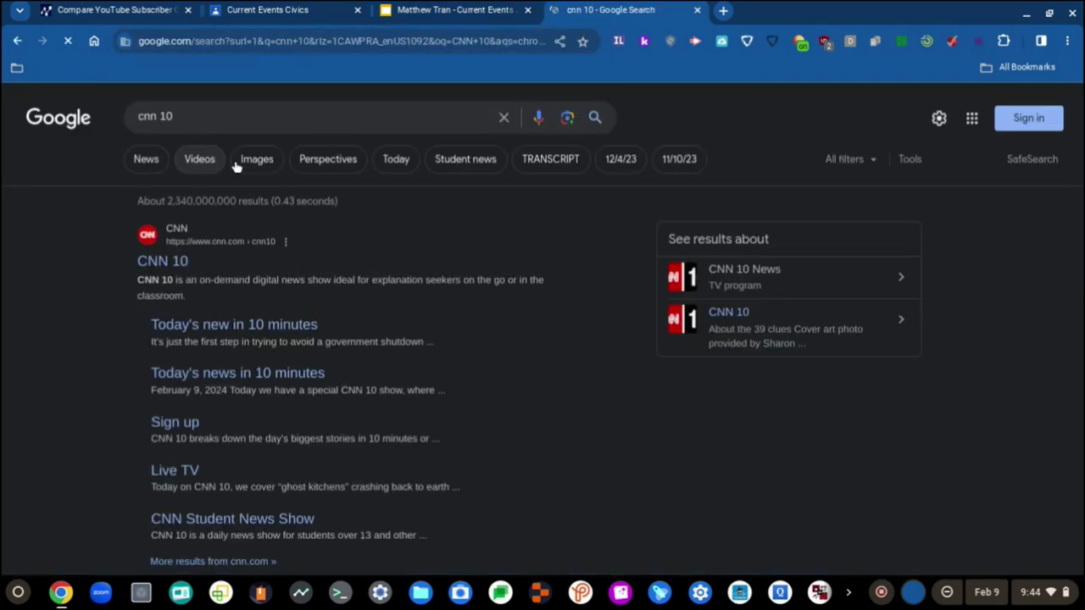
{"action": "left_click", "coordinate": [259, 166]}
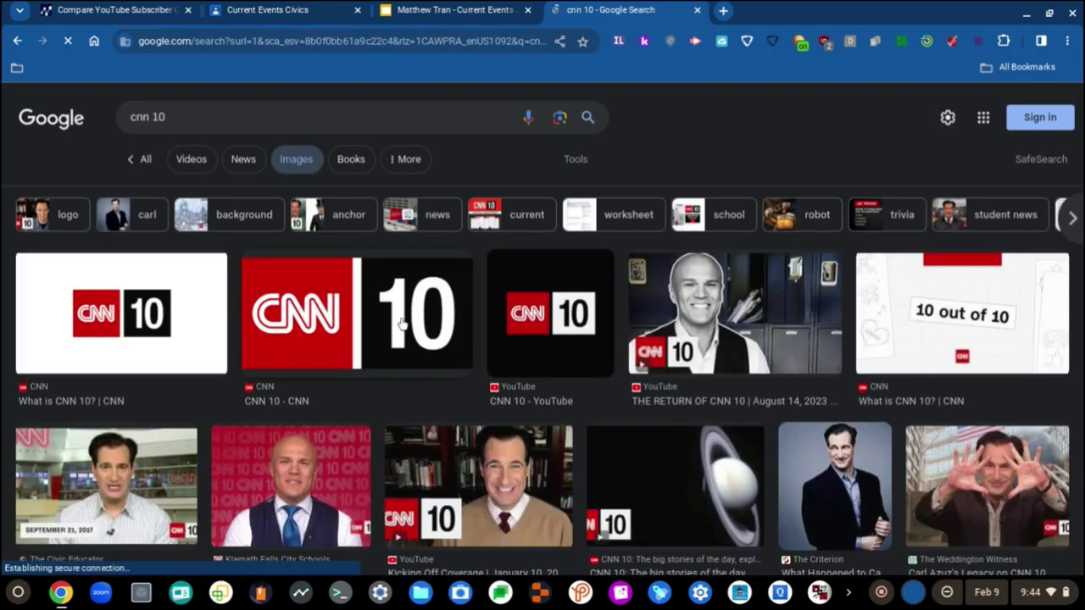
{"action": "left_click", "coordinate": [691, 302]}
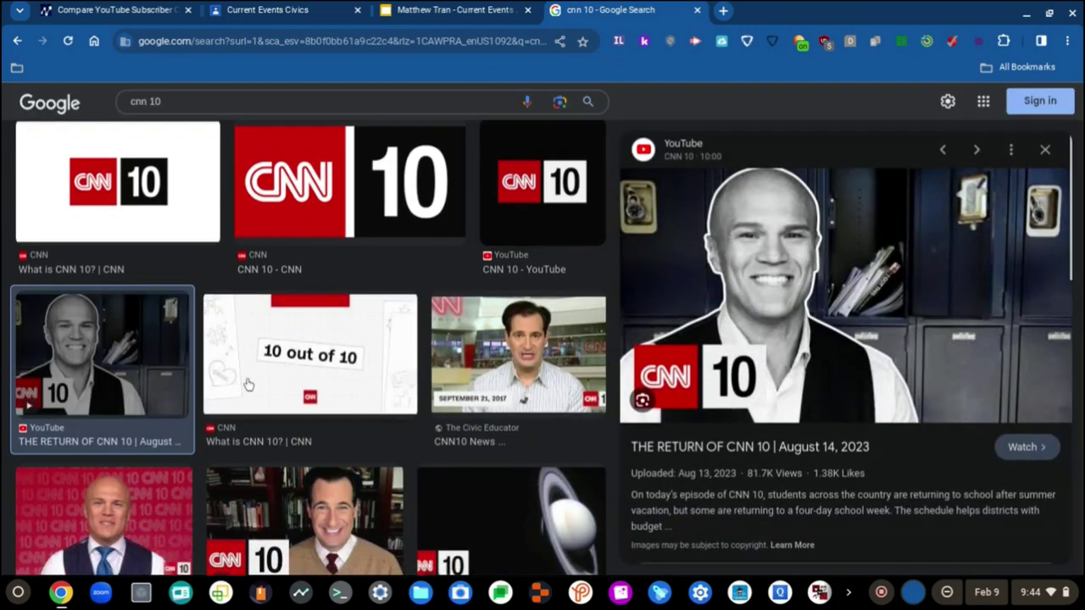
{"action": "left_click", "coordinate": [249, 384]}
{"action": "right_click", "coordinate": [726, 269]}
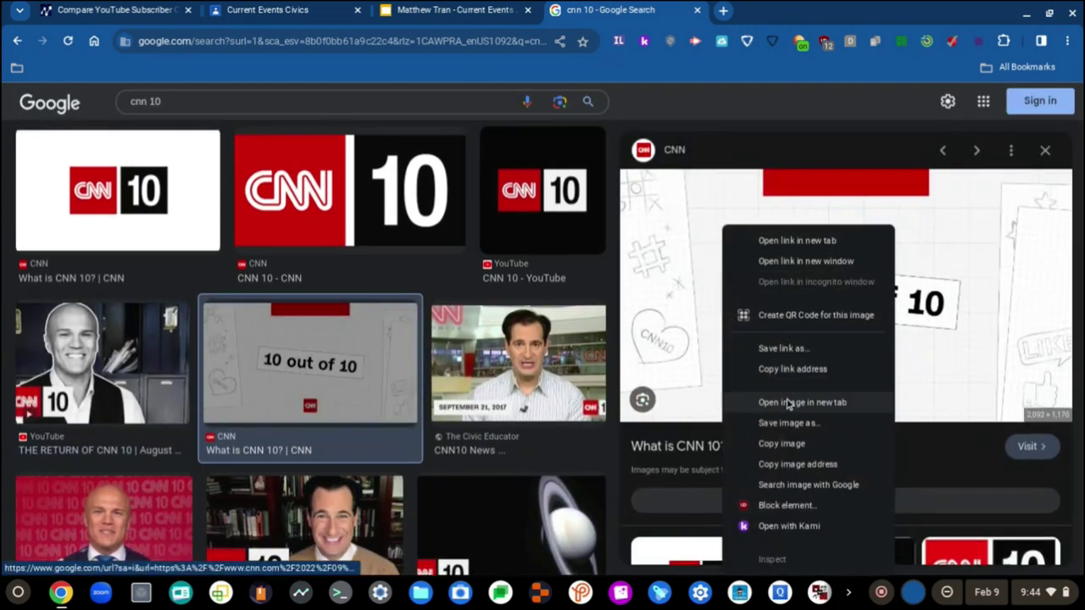
Step: Copy the previewed CNN 10 image and check slide 9's empty image placeholder
{"action": "left_click", "coordinate": [788, 444]}
{"action": "left_click", "coordinate": [454, 8]}
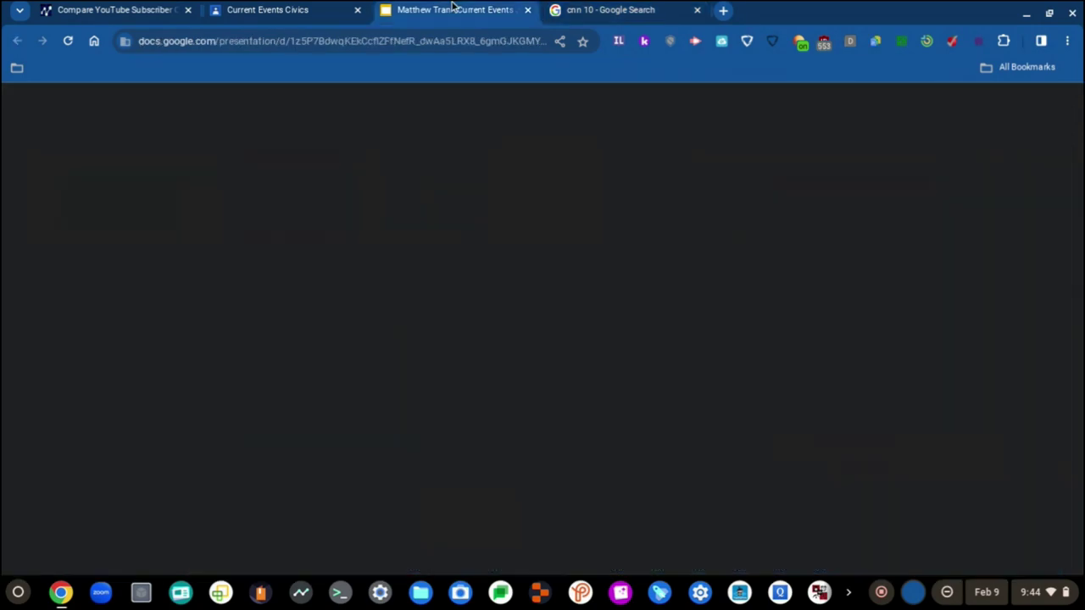
{"action": "left_click", "coordinate": [771, 357]}
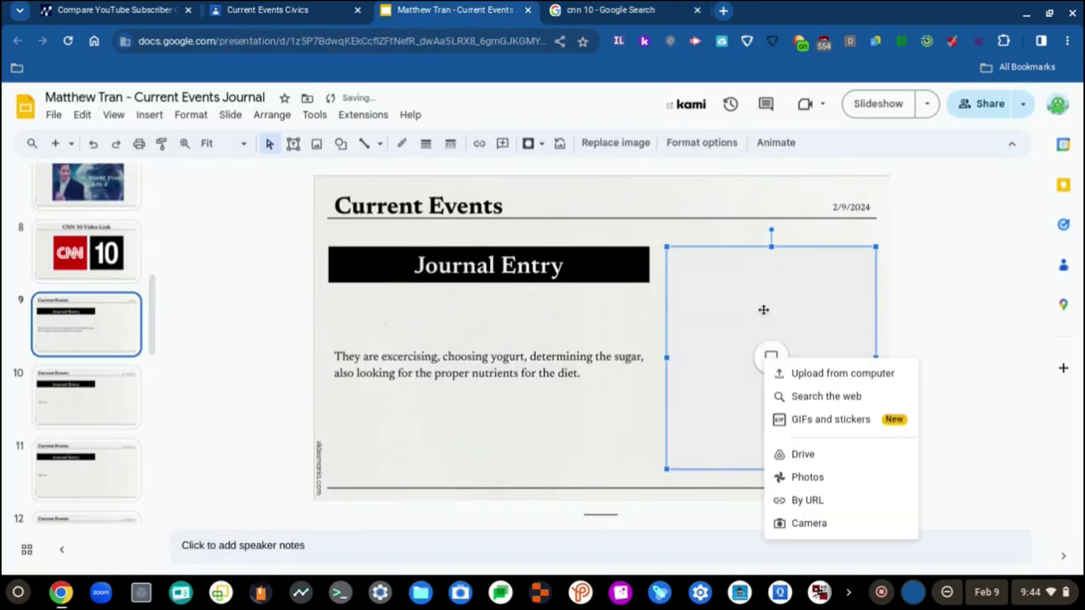
{"action": "left_click", "coordinate": [763, 309]}
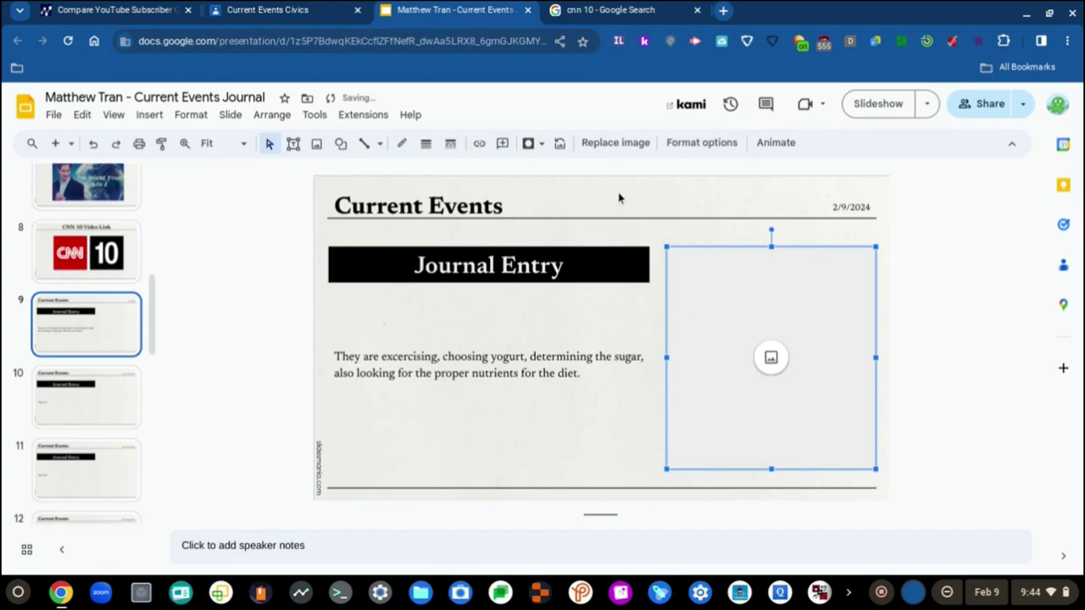
{"action": "left_click", "coordinate": [492, 360]}
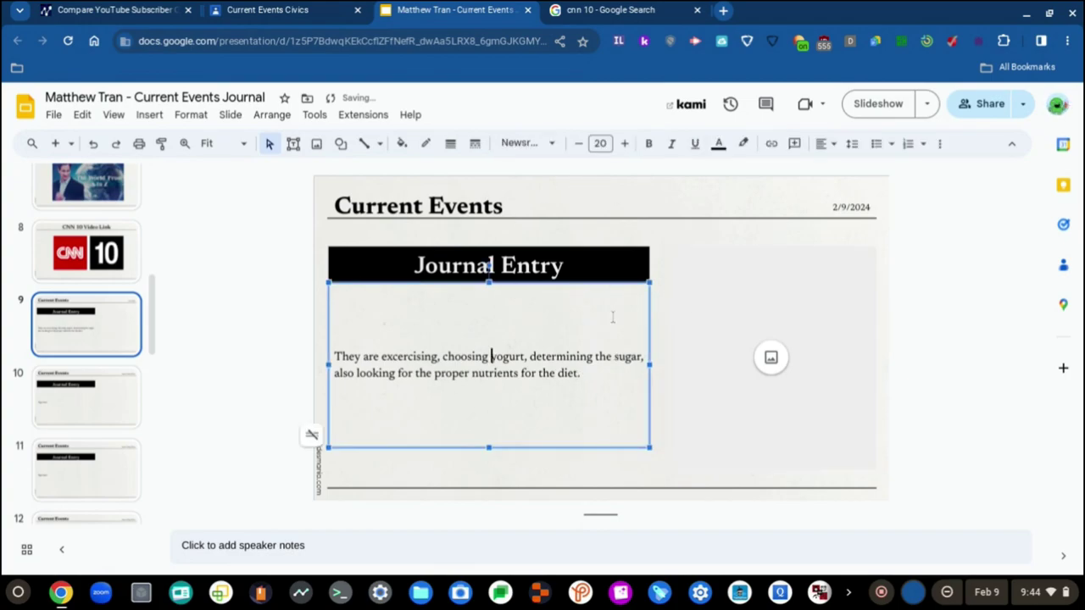
{"action": "left_click", "coordinate": [669, 291]}
Step: Save the previewed CNN 10 image to the computer and return to the journal presentation
{"action": "left_click", "coordinate": [608, 10]}
{"action": "right_click", "coordinate": [712, 261]}
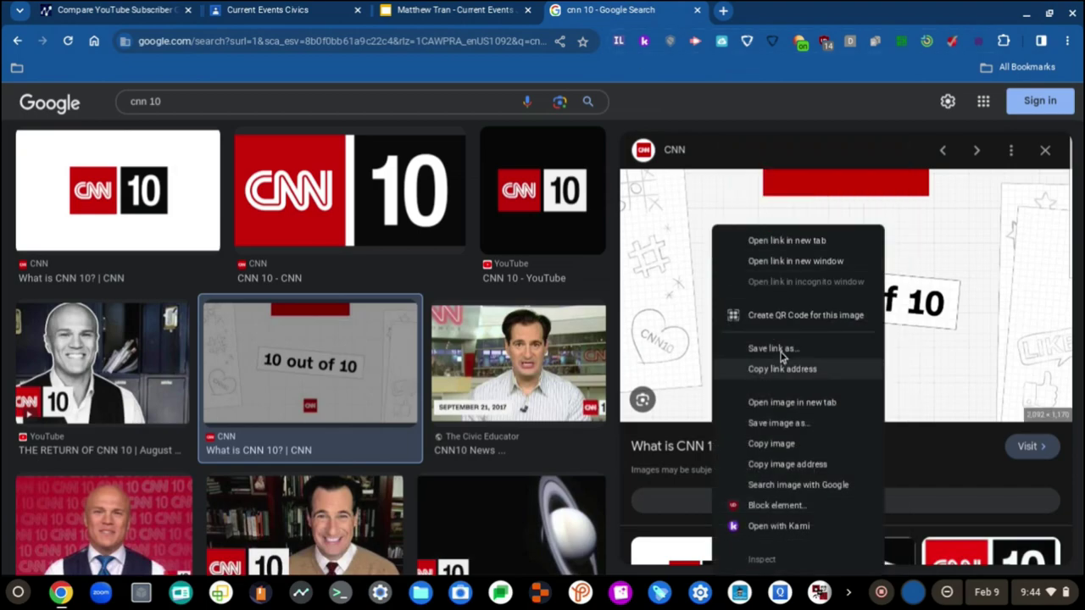
{"action": "left_click", "coordinate": [809, 420]}
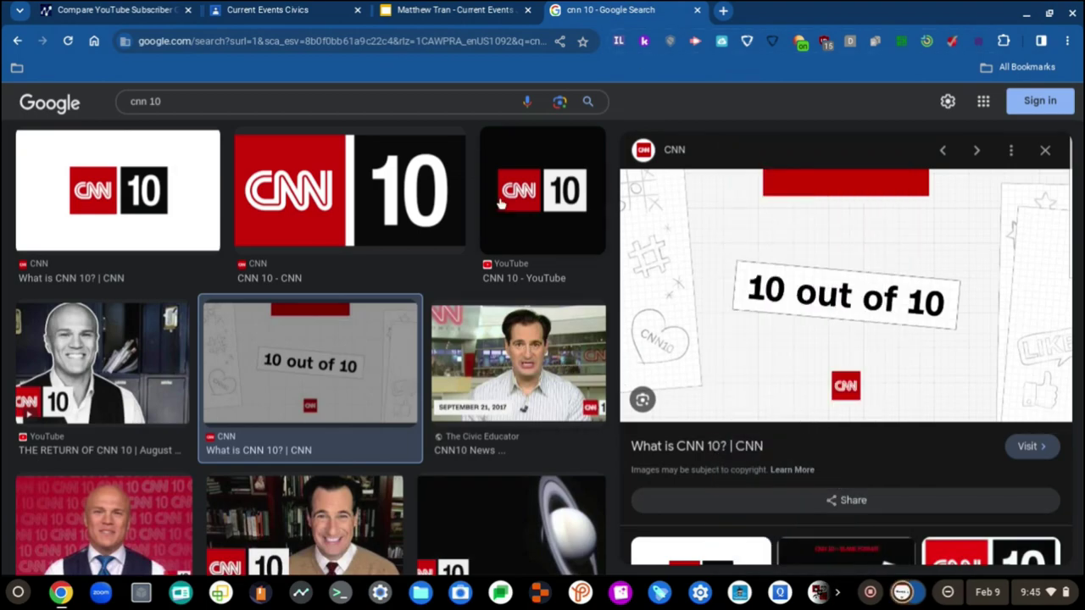
{"action": "left_click", "coordinate": [456, 9]}
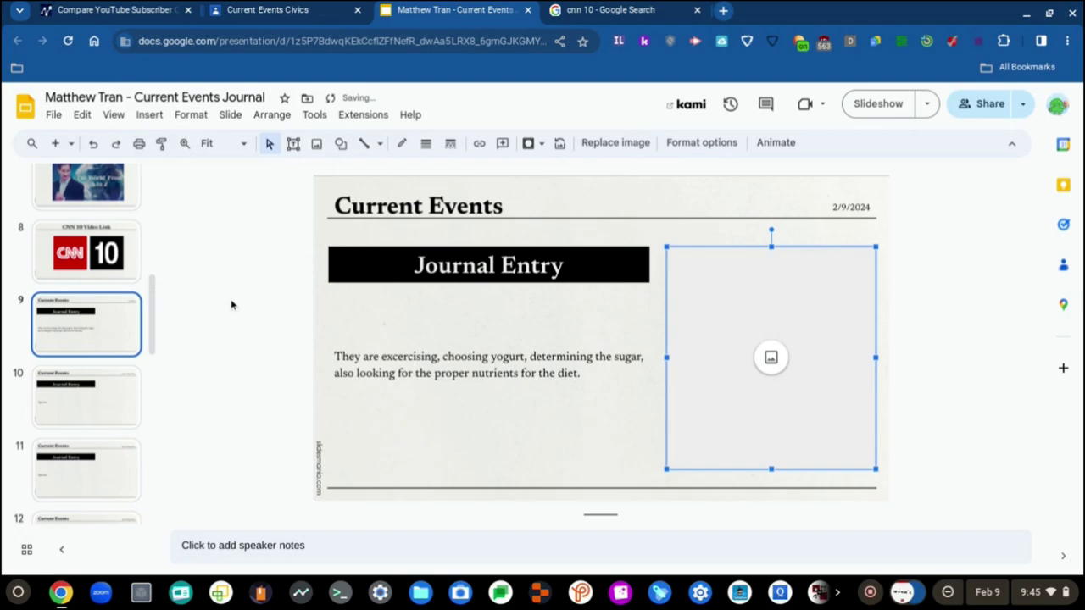
Step: On slide 9, add 'China was the reason why fireworks' after the journal entry paragraph
{"action": "left_click", "coordinate": [105, 270]}
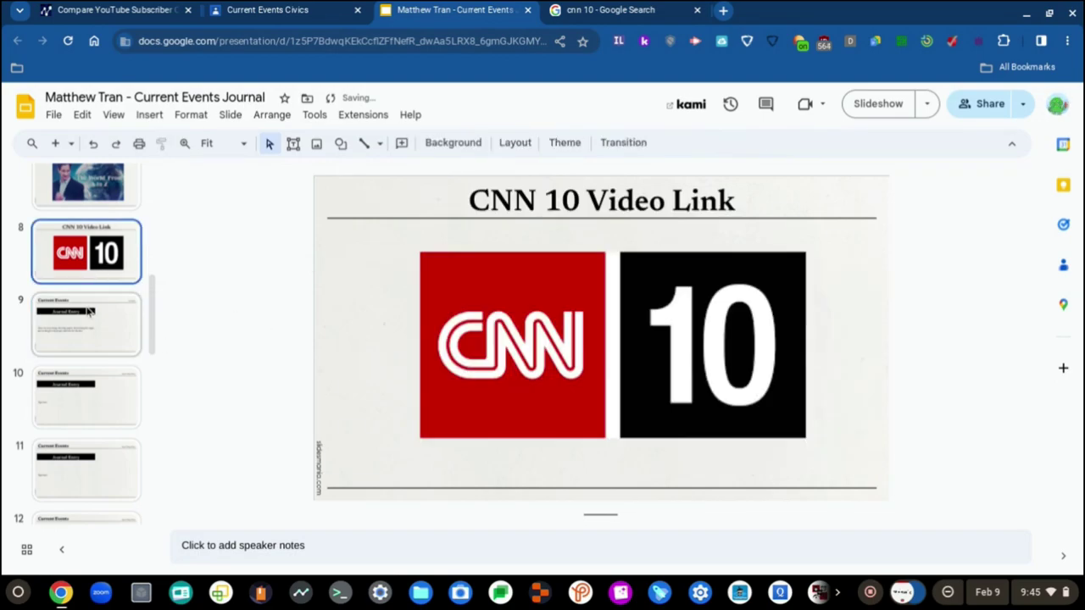
{"action": "left_click", "coordinate": [99, 312]}
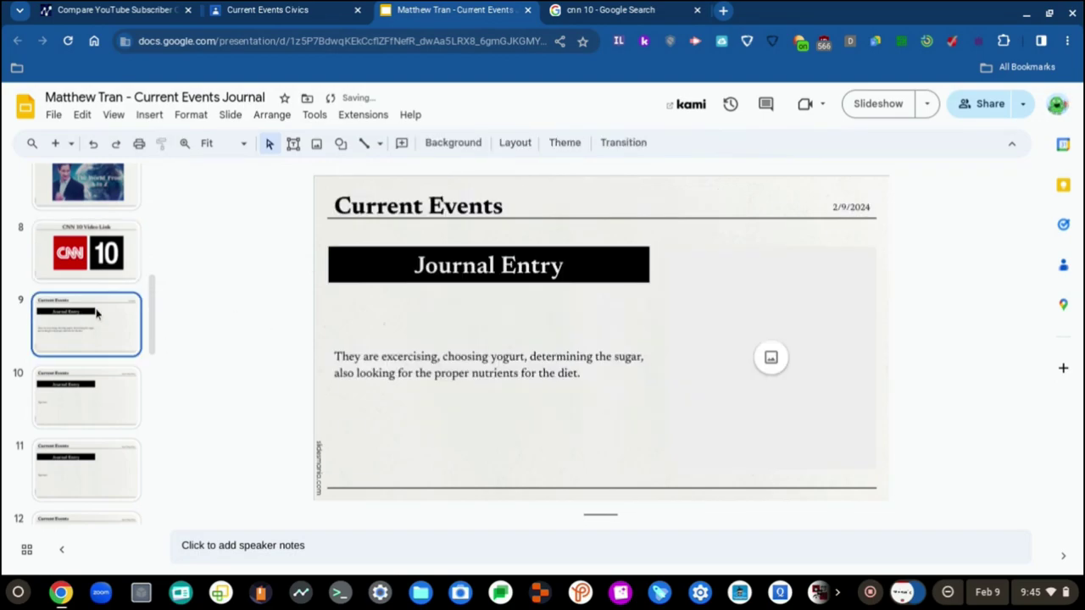
{"action": "left_click", "coordinate": [595, 359]}
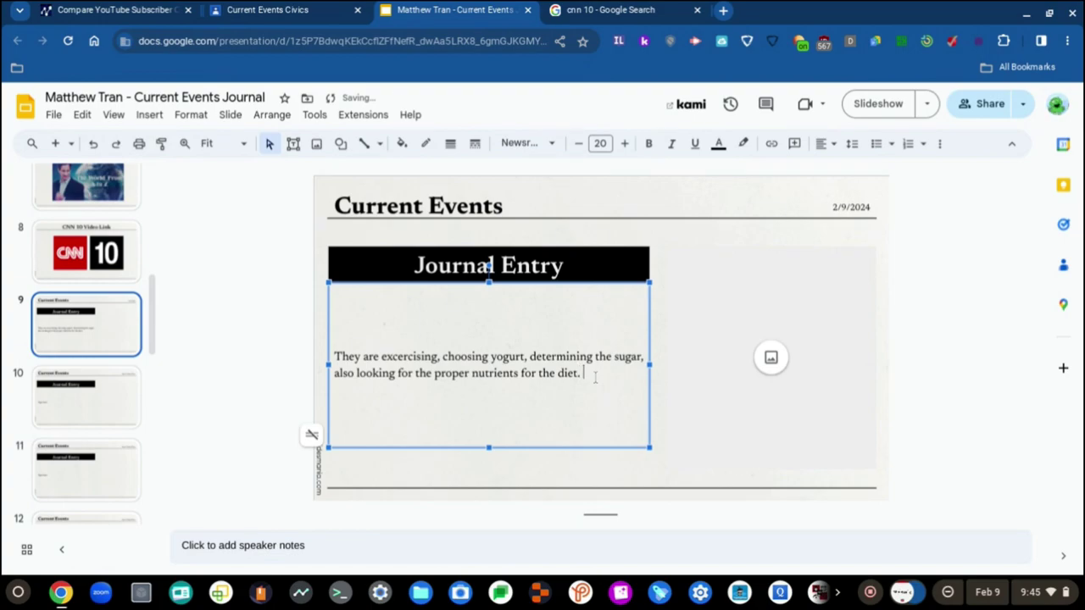
{"action": "type", "text": "Th"}
{"action": "key", "text": "BackSpace"}
{"action": "type", "text": "China was the r"}
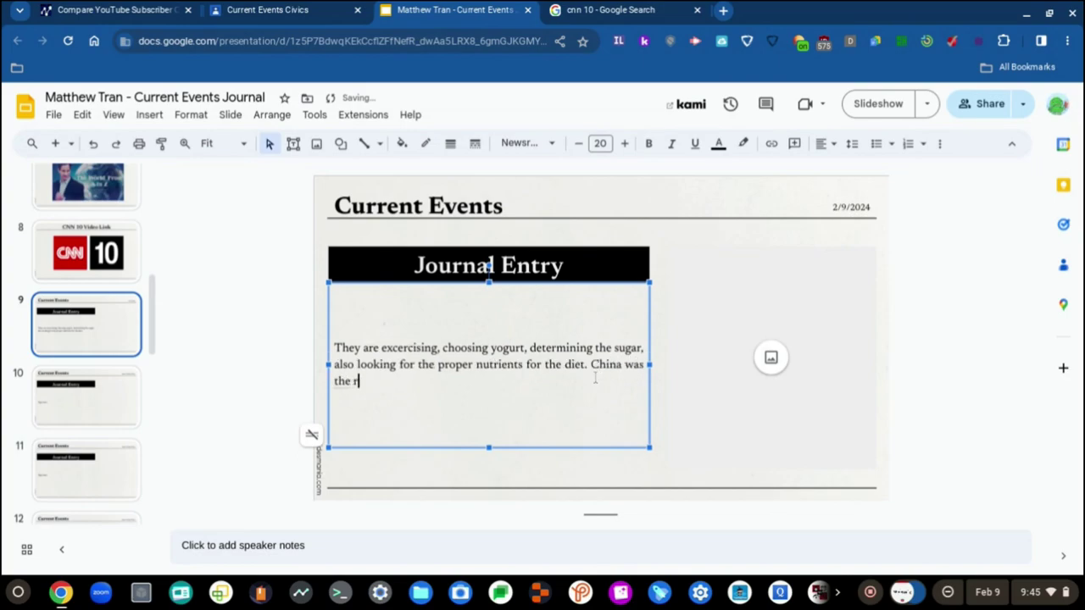
{"action": "type", "text": "eason why fir"}
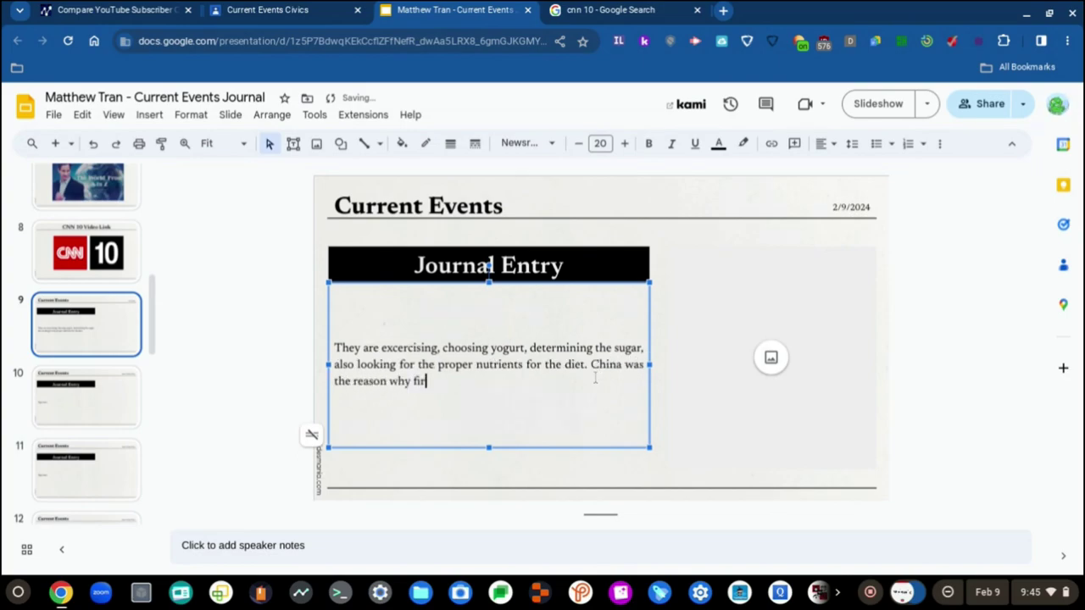
{"action": "type", "text": "eworks"}
Step: On slide 5, extend question 2's answer with ', the food topic was satisfying because it's all about eating healthy.'
{"action": "left_click", "coordinate": [93, 247]}
{"action": "scroll", "coordinate": [89, 305], "scroll_direction": "up", "scroll_amount": 5}
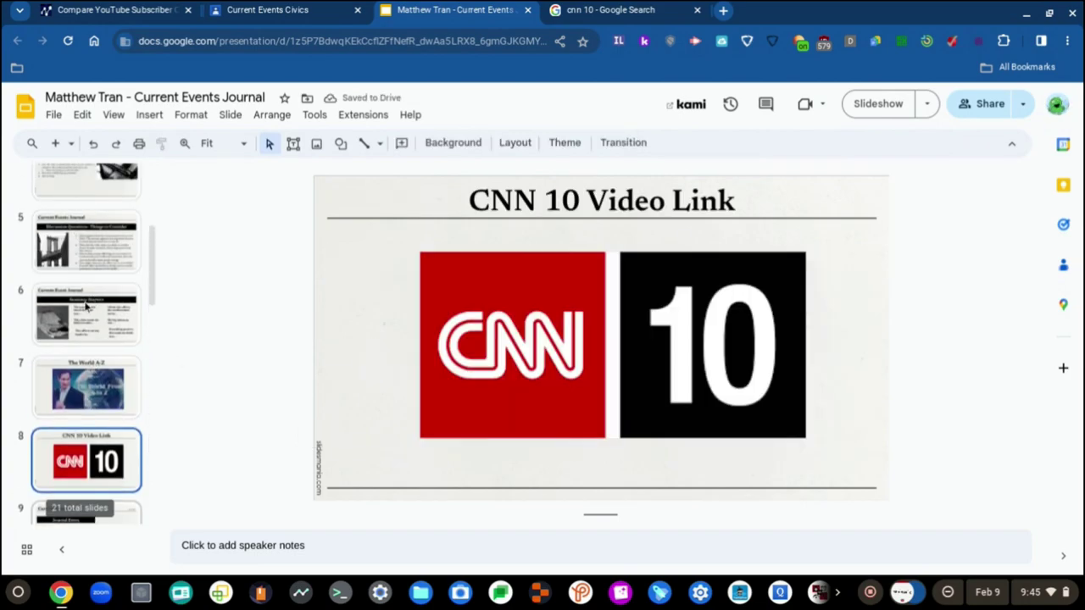
{"action": "left_click", "coordinate": [85, 310]}
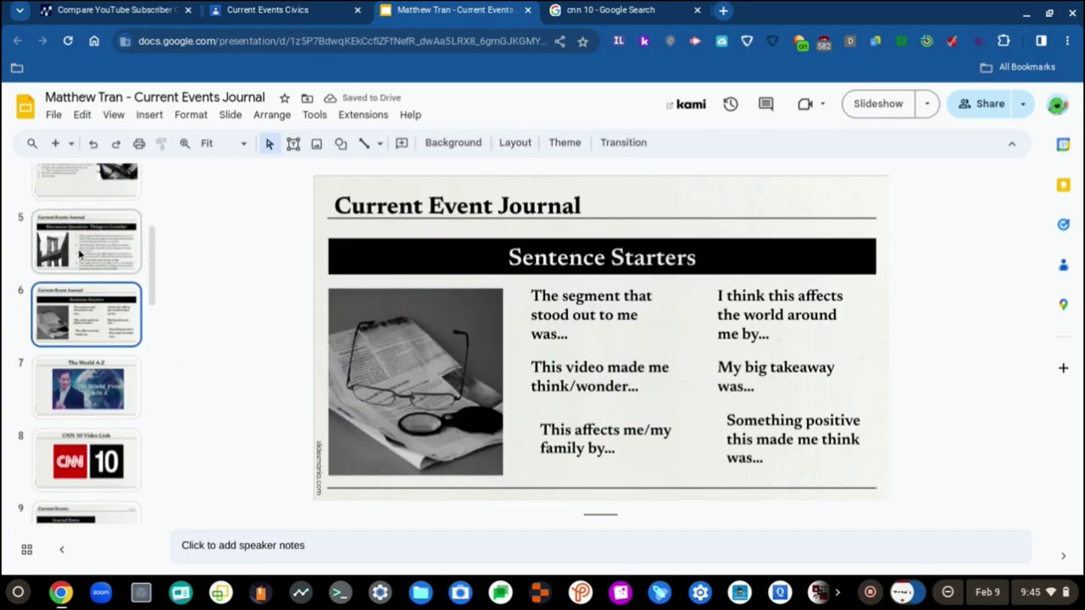
{"action": "left_click", "coordinate": [78, 249]}
{"action": "scroll", "coordinate": [714, 389], "scroll_direction": "down", "scroll_amount": 2}
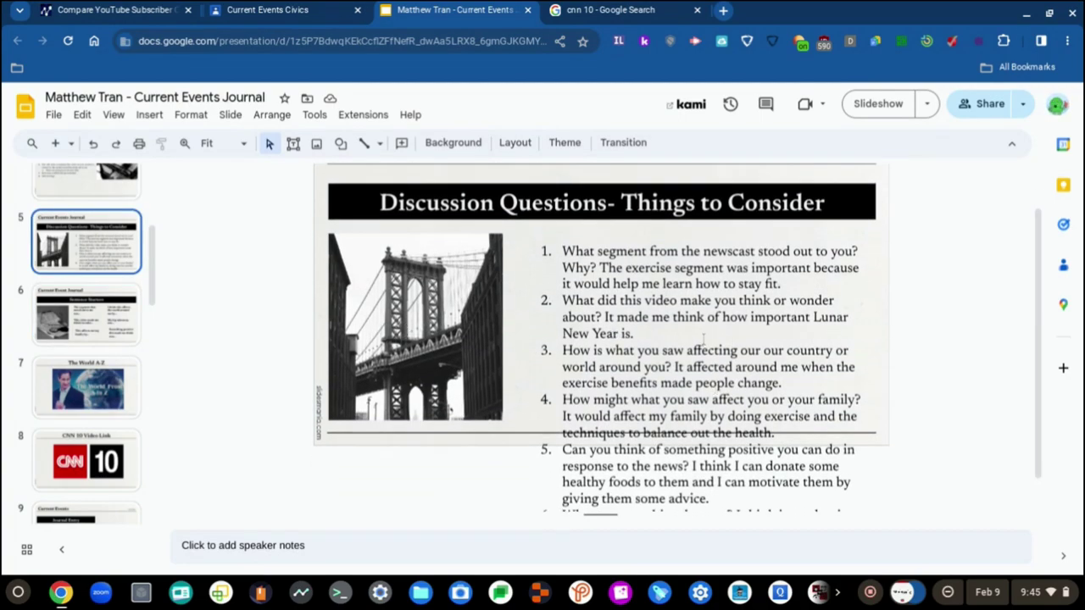
{"action": "left_click", "coordinate": [704, 338]}
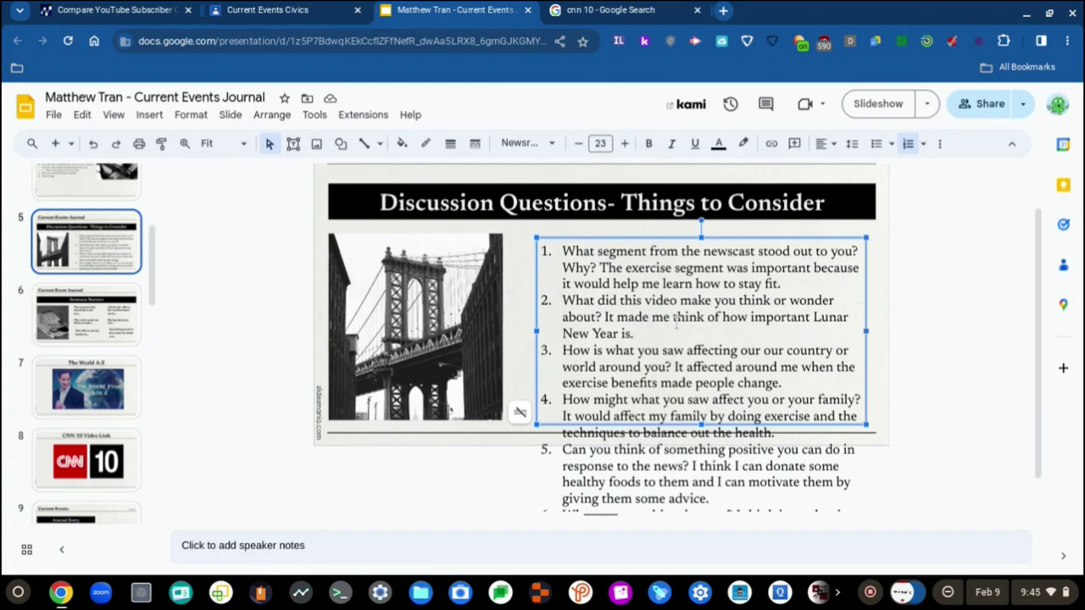
{"action": "key", "text": "BackSpace"}
{"action": "type", "text": ", the food top"}
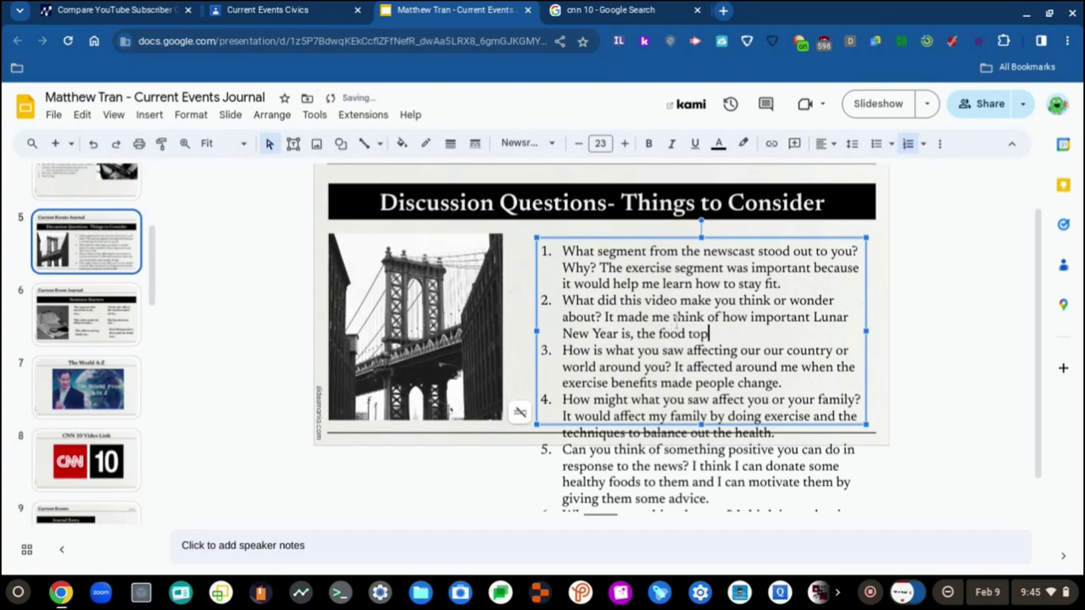
{"action": "type", "text": "ic was sat"}
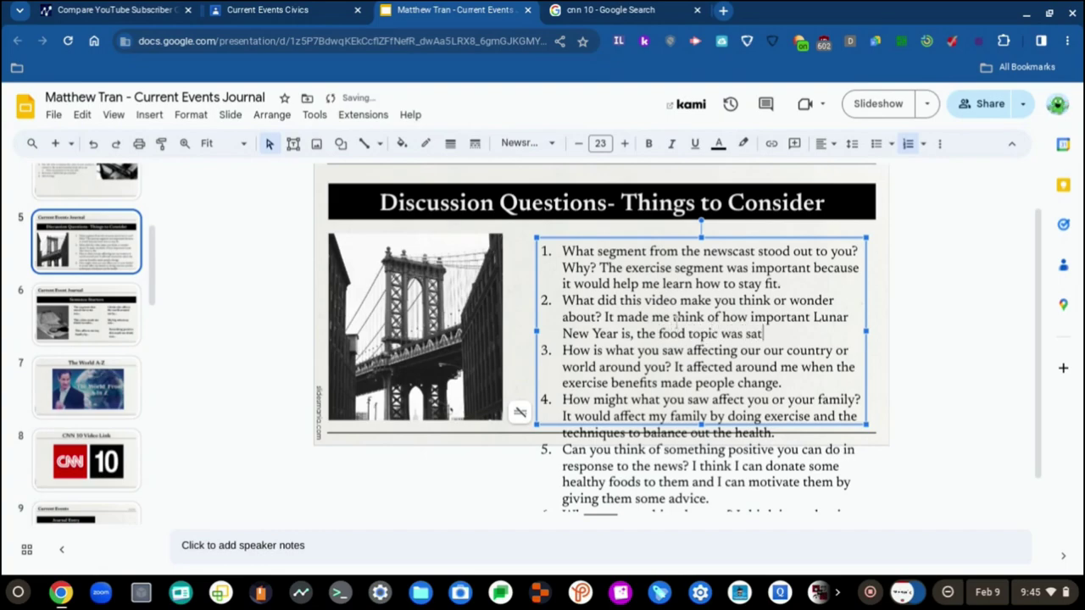
{"action": "type", "text": "isfying be"}
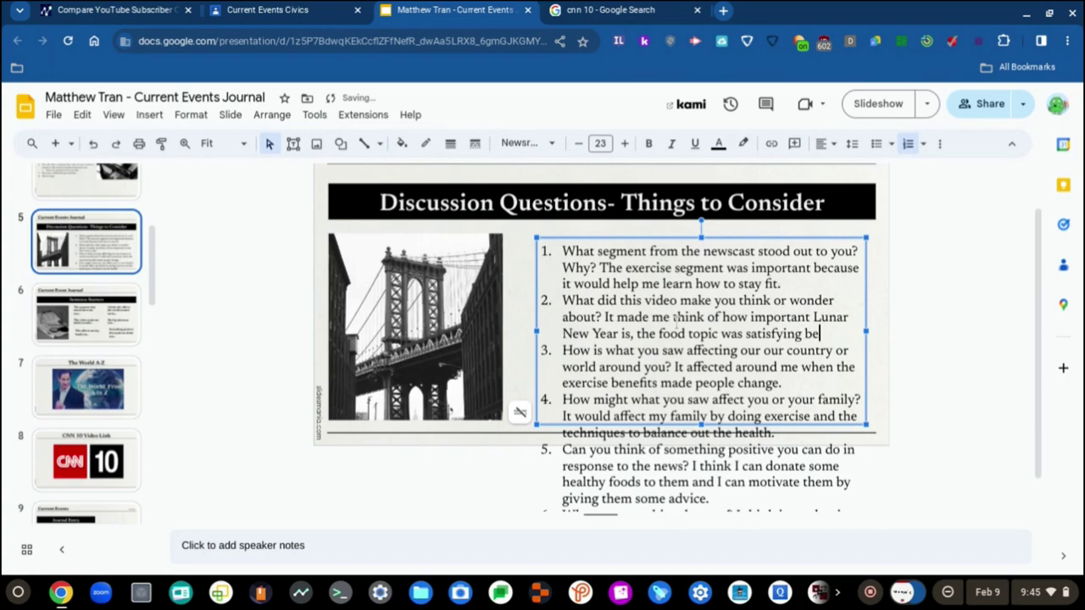
{"action": "type", "text": "cause it's all"}
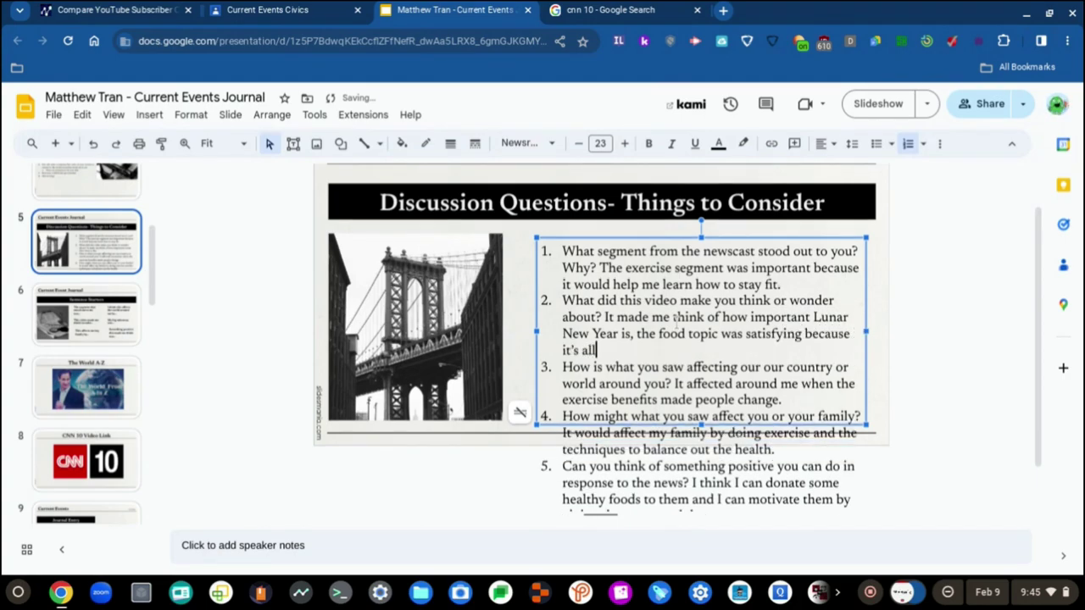
{"action": "type", "text": " about eating"}
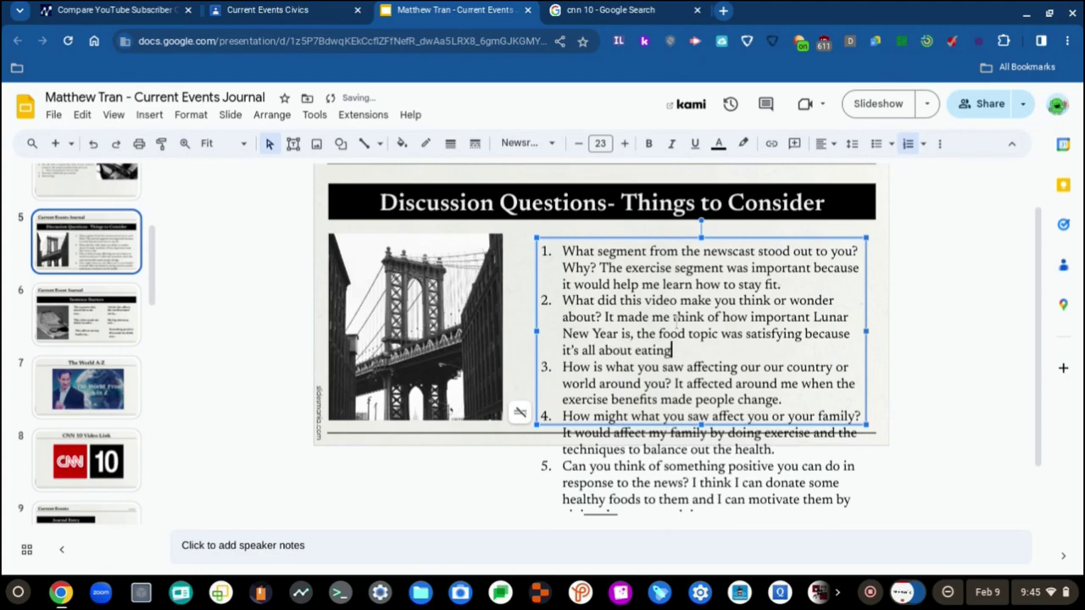
{"action": "type", "text": " healthy."}
{"action": "scroll", "coordinate": [948, 350], "scroll_direction": "down", "scroll_amount": 1}
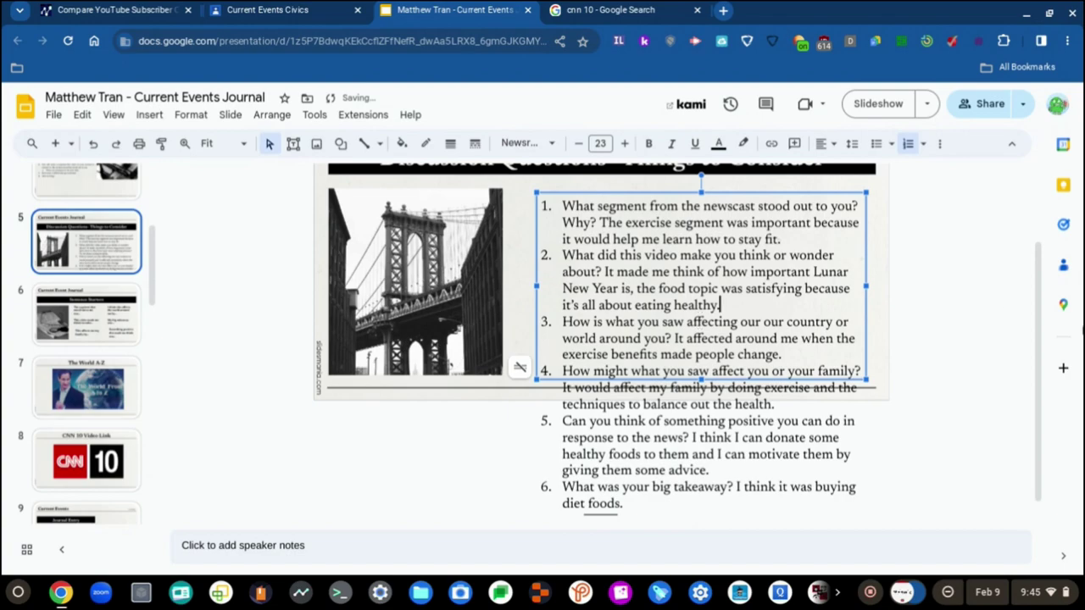
{"action": "left_click", "coordinate": [948, 350]}
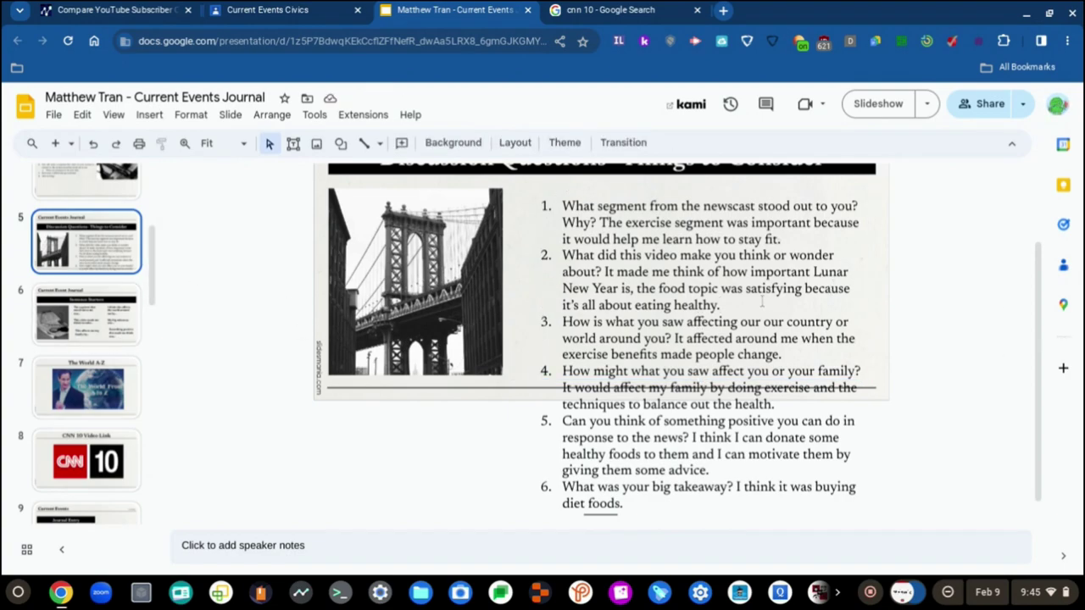
Step: Delete the food-topic text and add 'Choosing just the right amount of healthy food is very beneficial because it contains less fat and less sugar.'
{"action": "left_click_drag", "start_coordinate": [762, 301], "coordinate": [637, 288]}
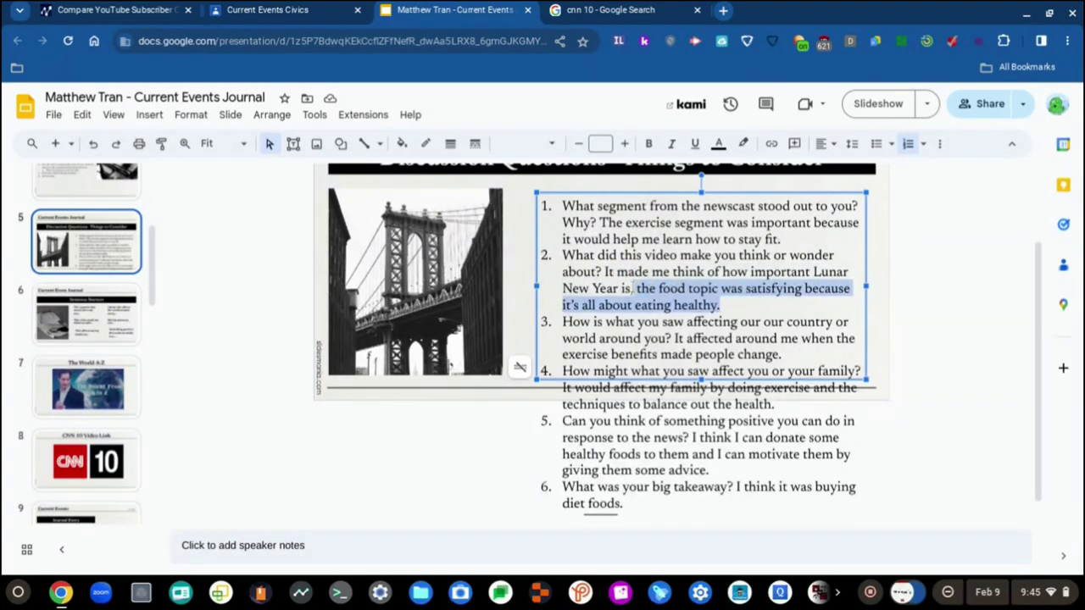
{"action": "key", "text": "BackSpace"}
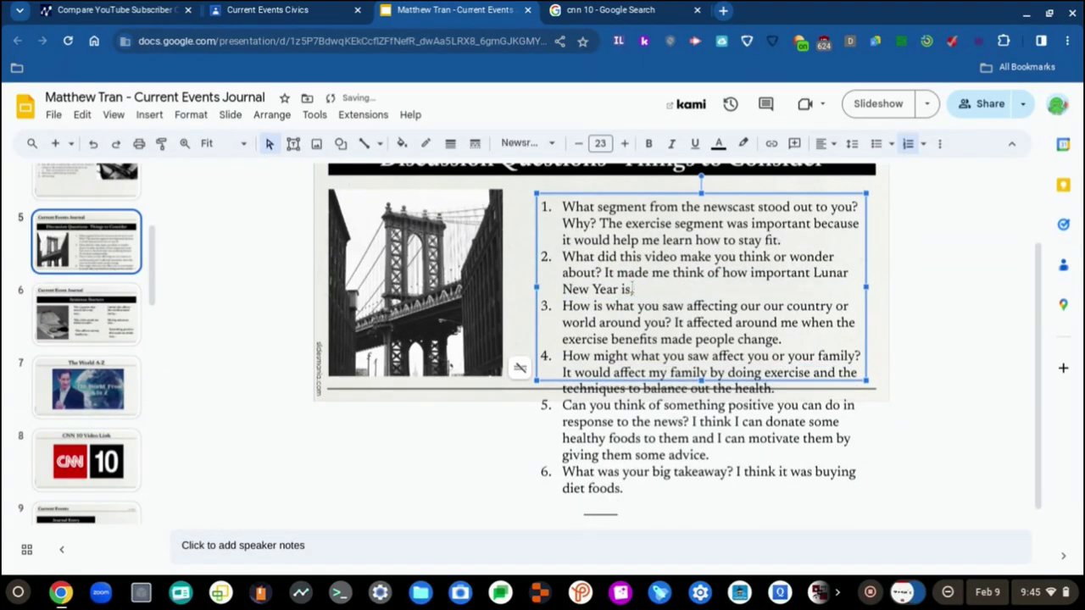
{"action": "type", "text": "."}
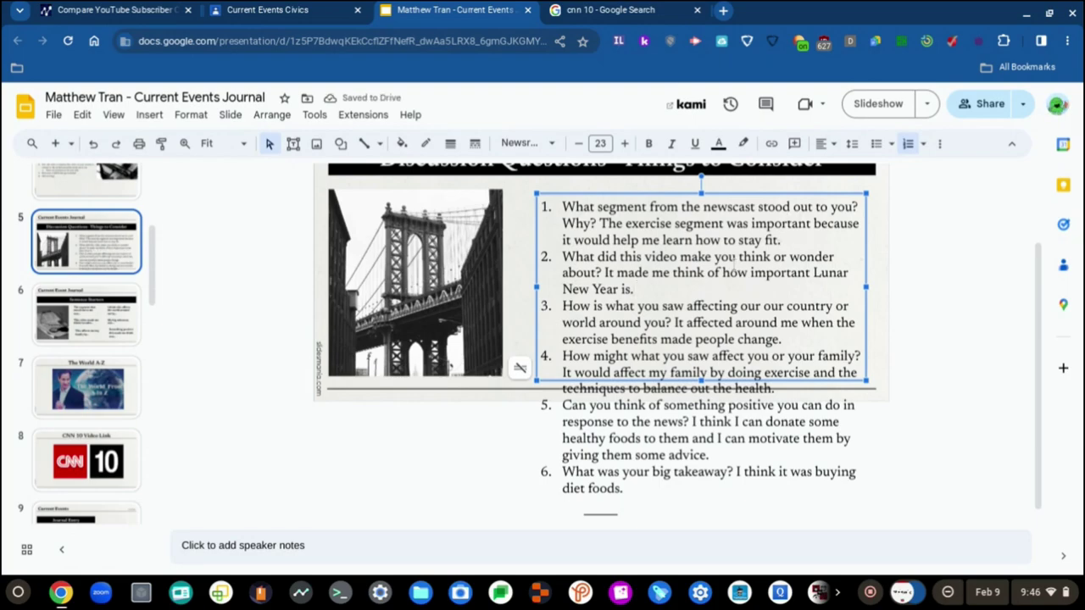
{"action": "type", "text": " Choosi"}
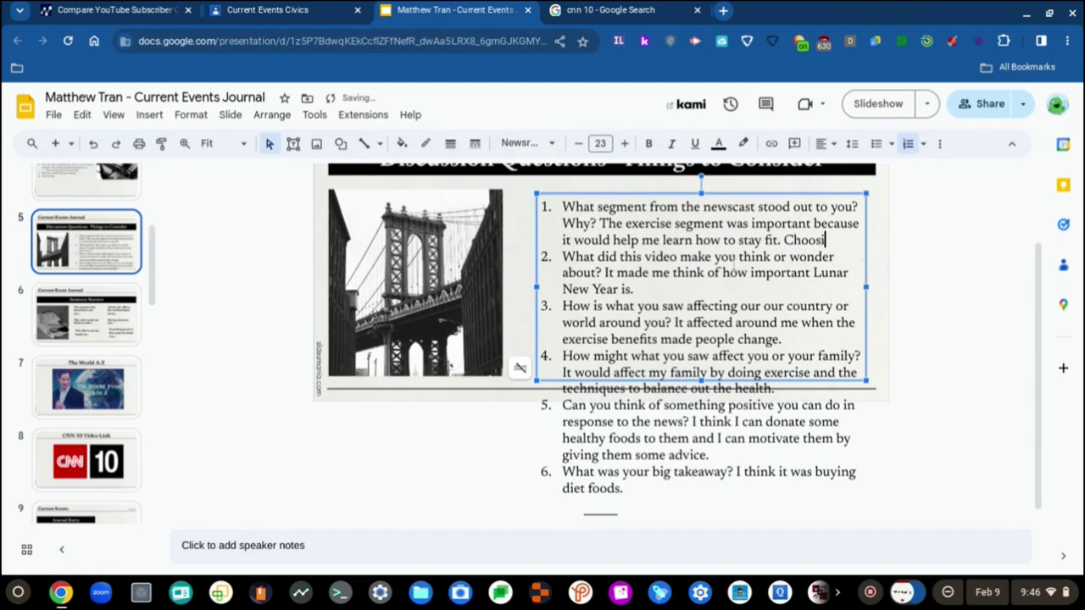
{"action": "type", "text": "ng just the ri"}
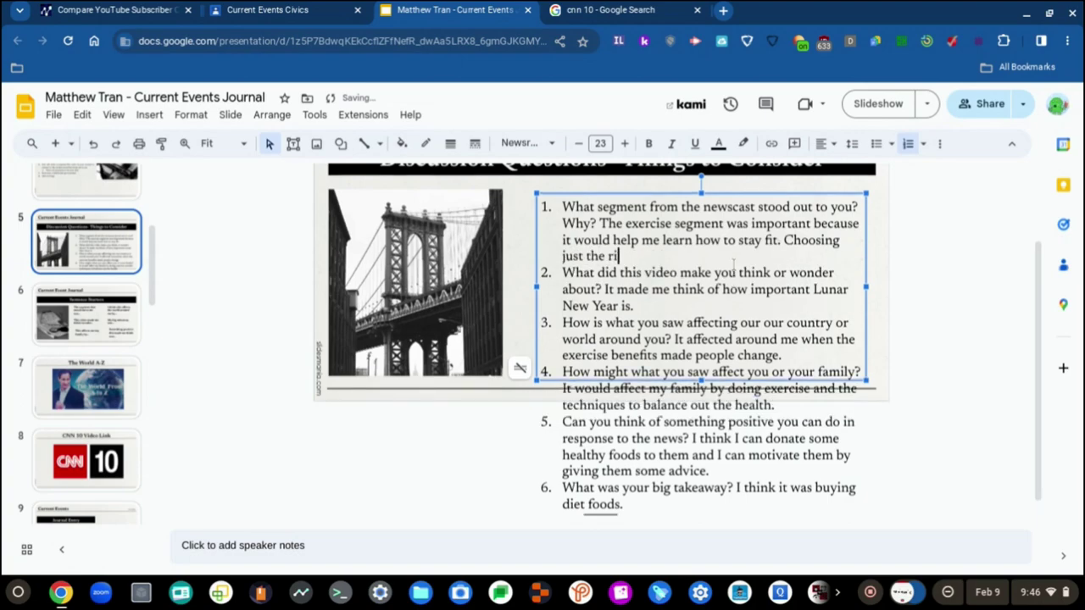
{"action": "type", "text": "ght amoun"}
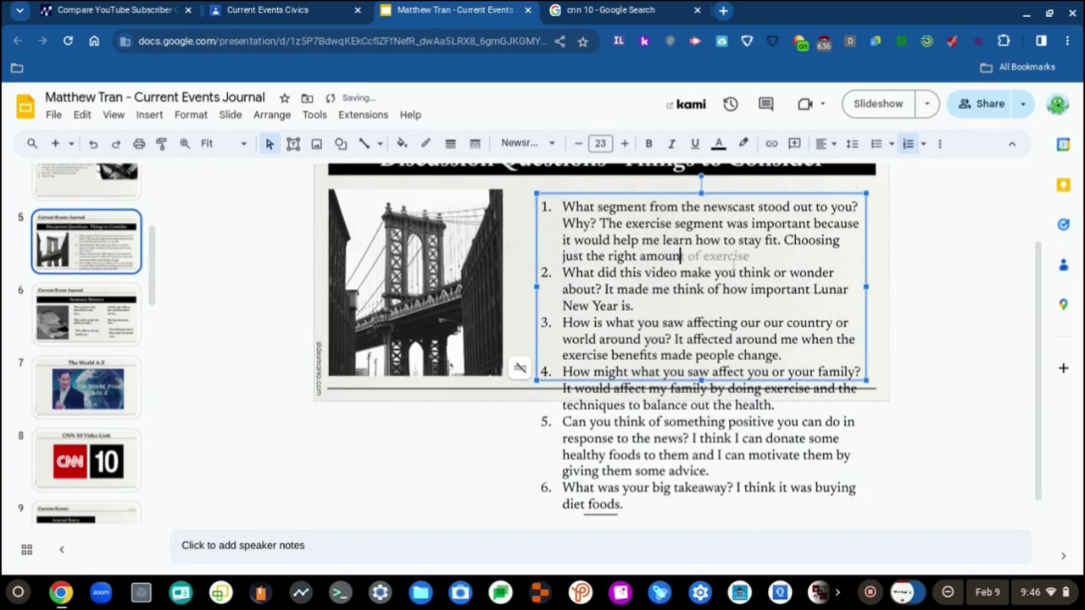
{"action": "type", "text": "t of health"}
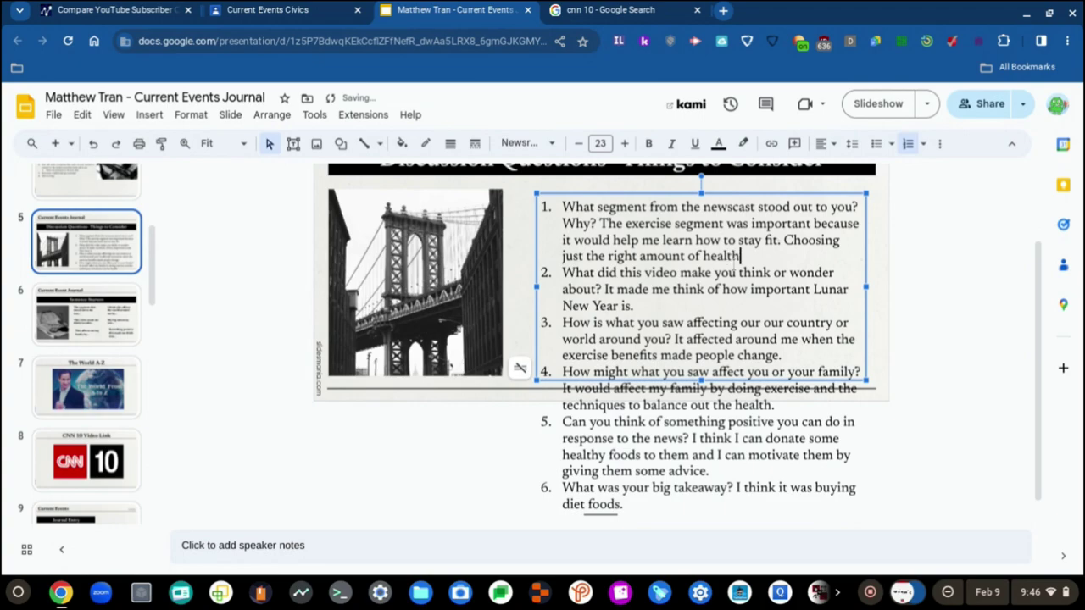
{"action": "type", "text": "y food i"}
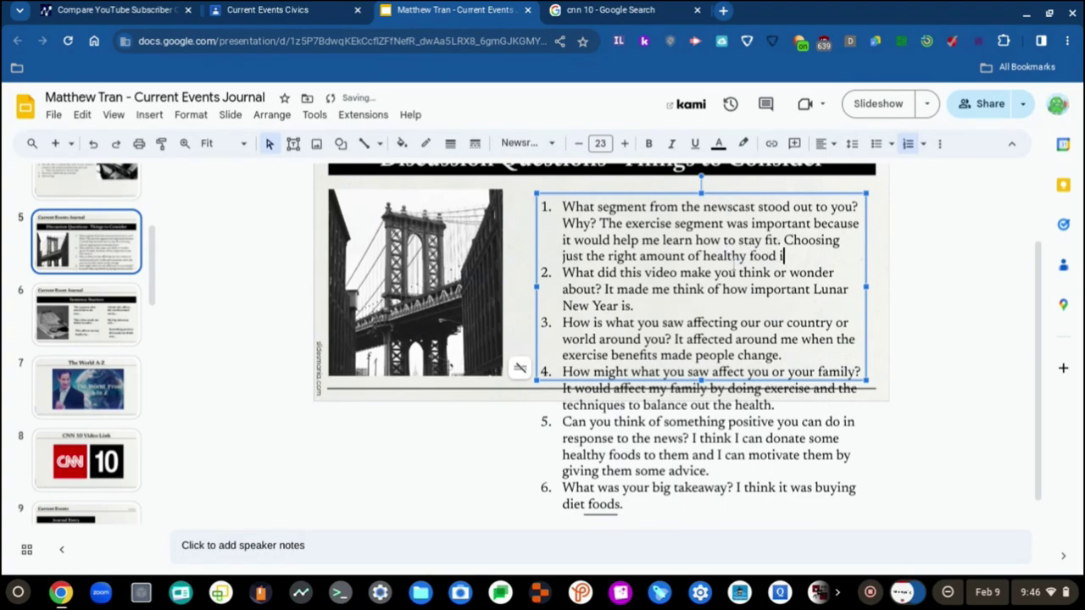
{"action": "type", "text": "s very benefi"}
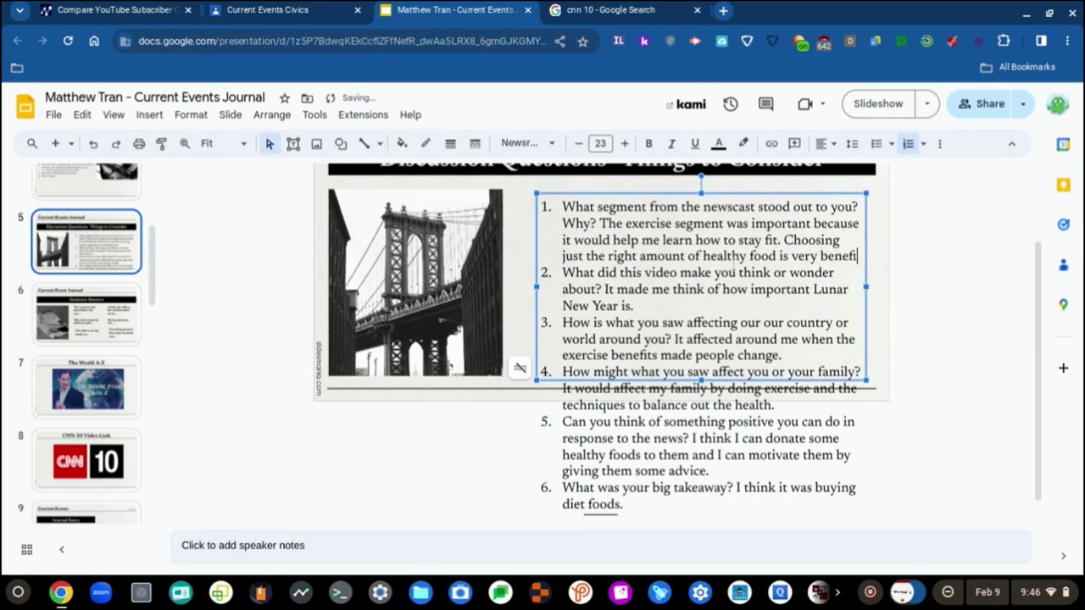
{"action": "type", "text": "cial because"}
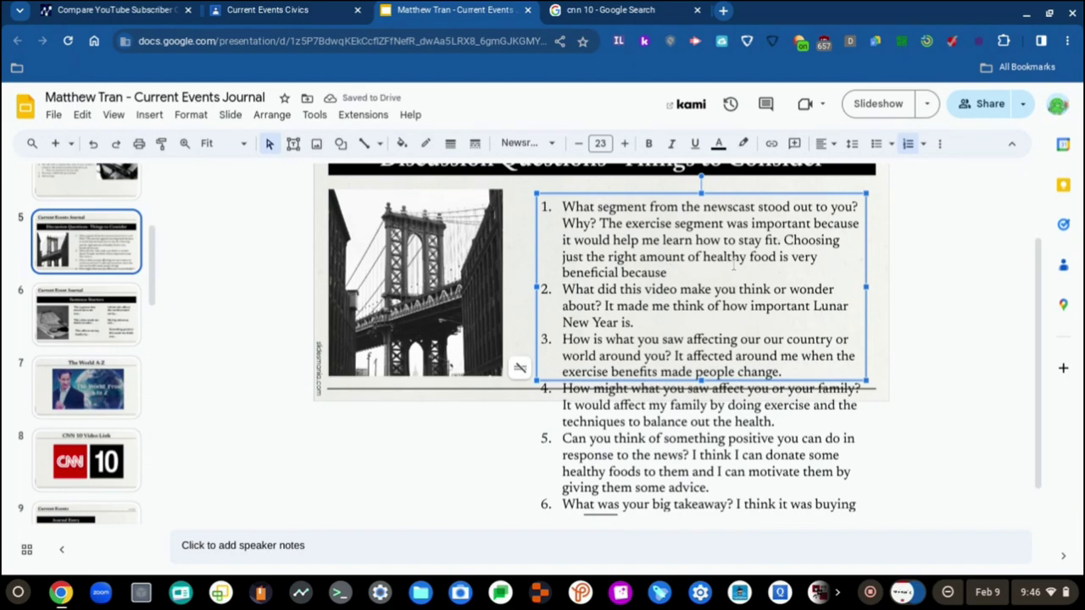
{"action": "type", "text": "it c"}
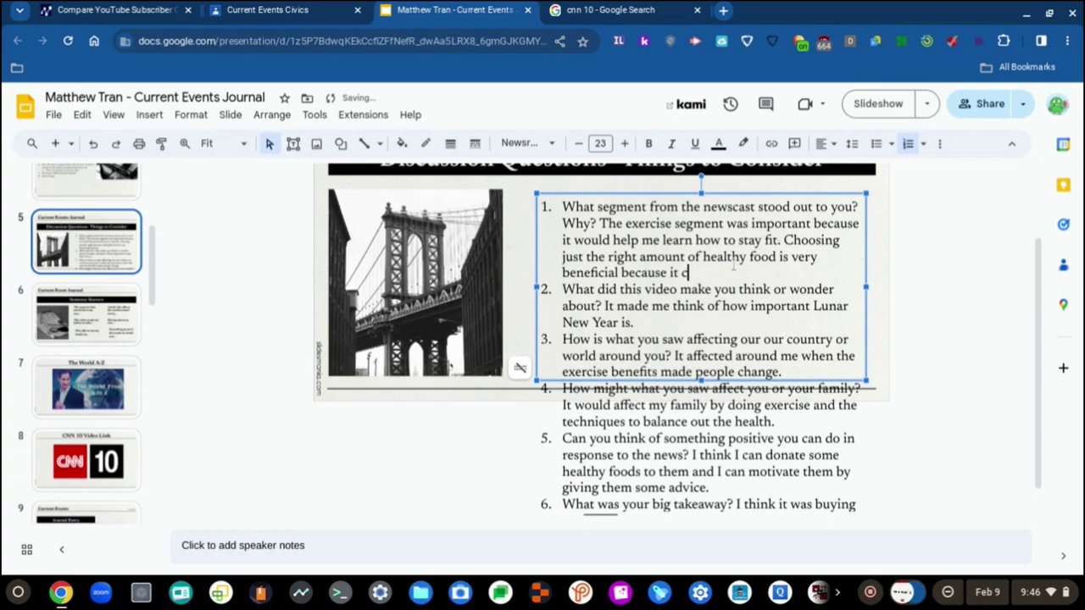
{"action": "type", "text": "ontains less"}
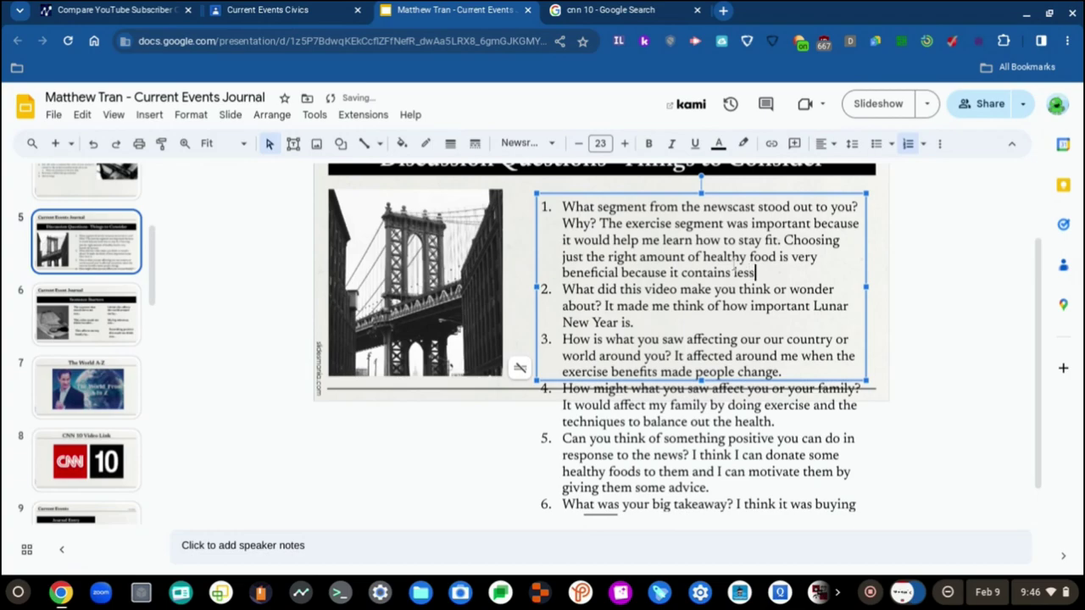
{"action": "type", "text": " fat and less sugar."}
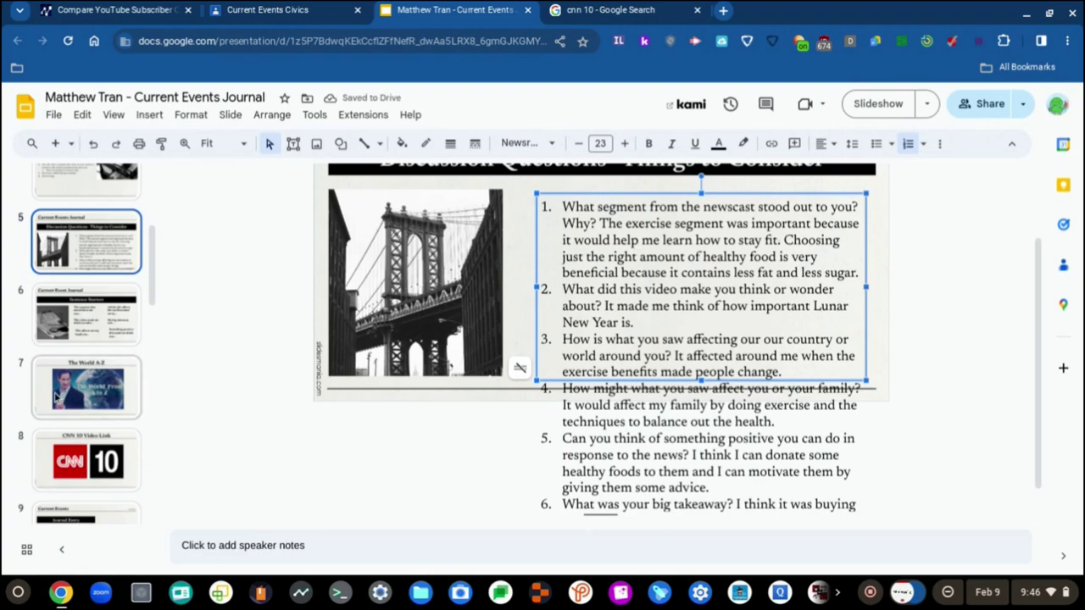
Step: Go to slide 9 and choose to upload an image into its picture placeholder
{"action": "left_click", "coordinate": [89, 323]}
{"action": "left_click", "coordinate": [85, 450]}
{"action": "scroll", "coordinate": [85, 449], "scroll_direction": "down", "scroll_amount": 2}
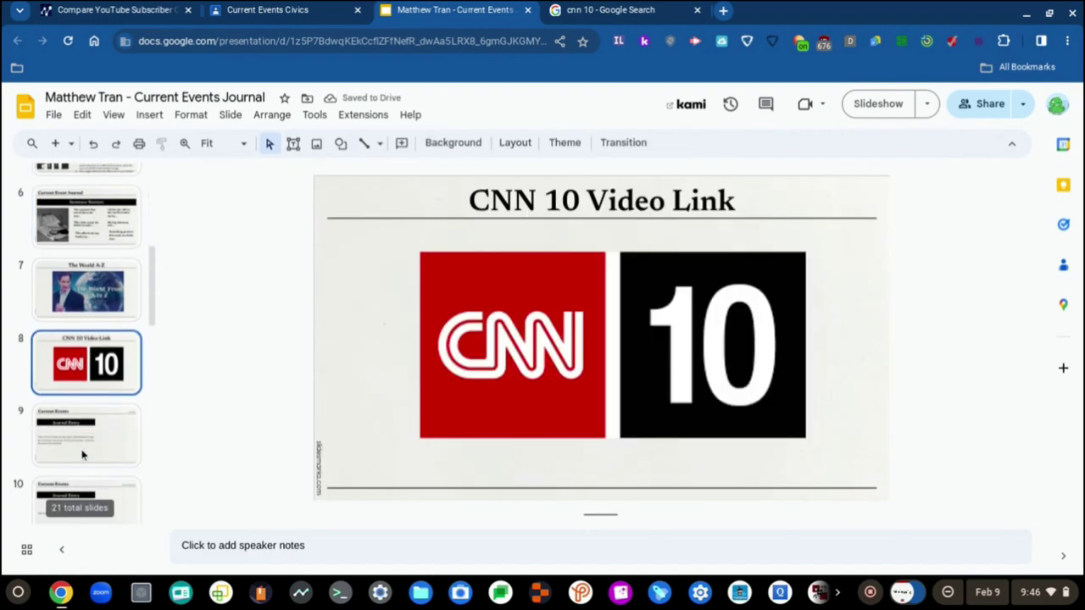
{"action": "left_click", "coordinate": [95, 380]}
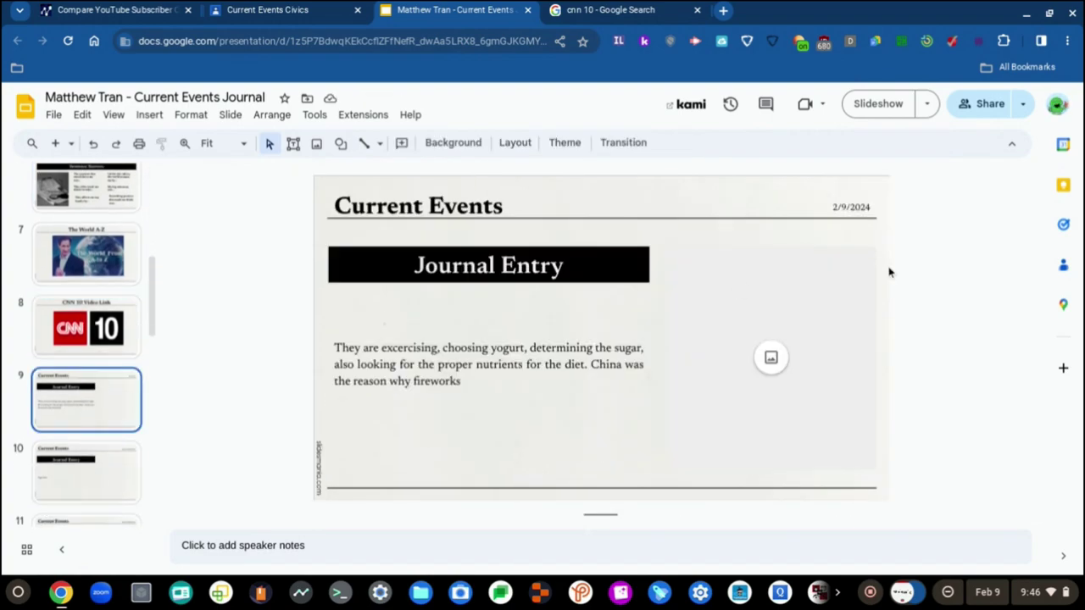
{"action": "left_click", "coordinate": [769, 358]}
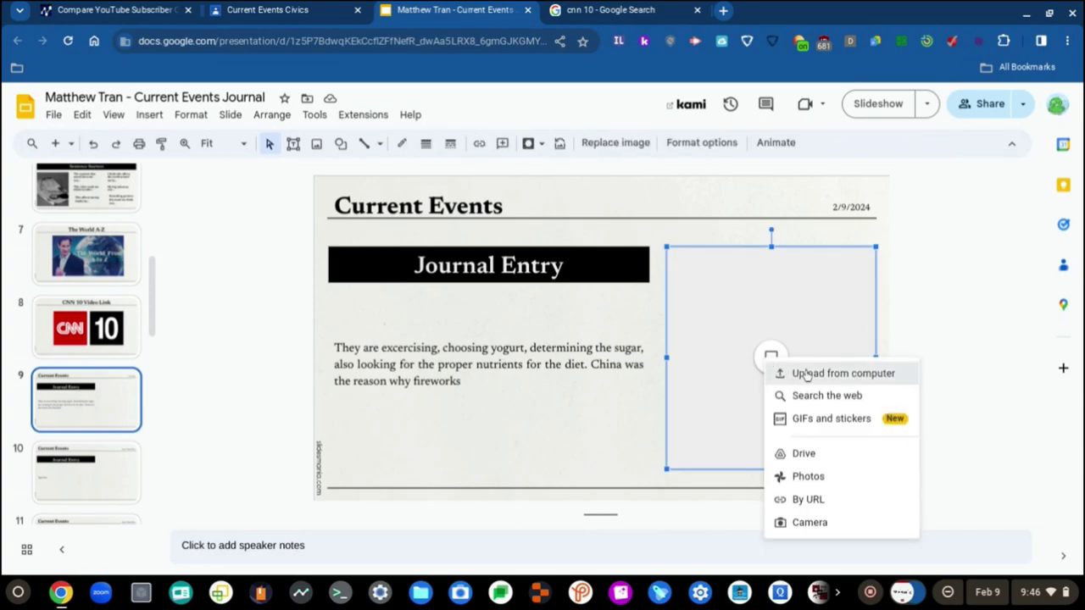
{"action": "left_click", "coordinate": [799, 375]}
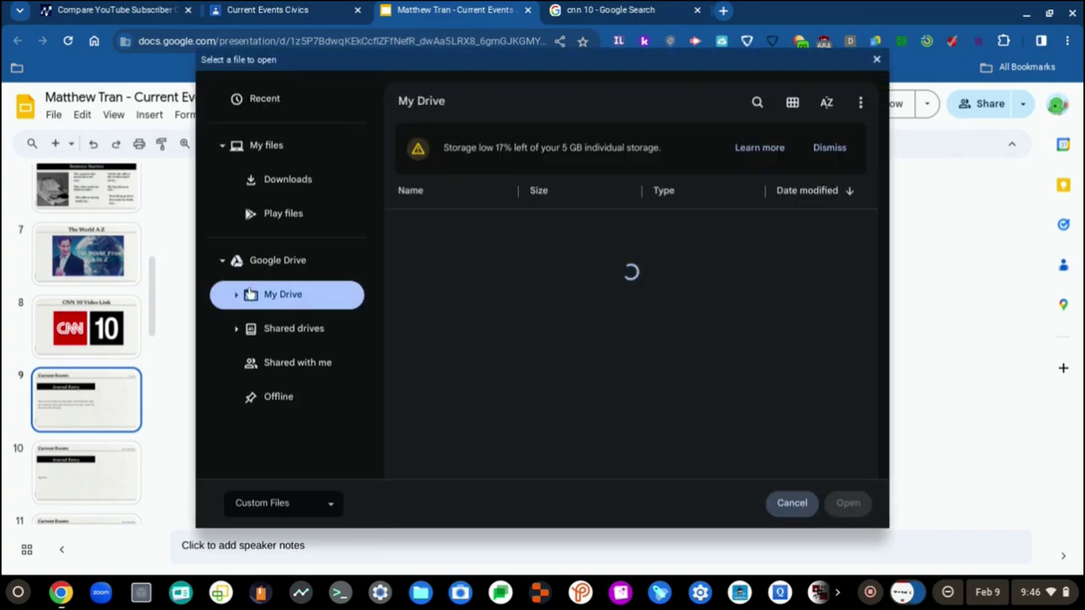
Step: Rename the saved JPEG to '10 out of 10.jpg' and insert it onto slide 9
{"action": "scroll", "coordinate": [480, 274], "scroll_direction": "down", "scroll_amount": 5}
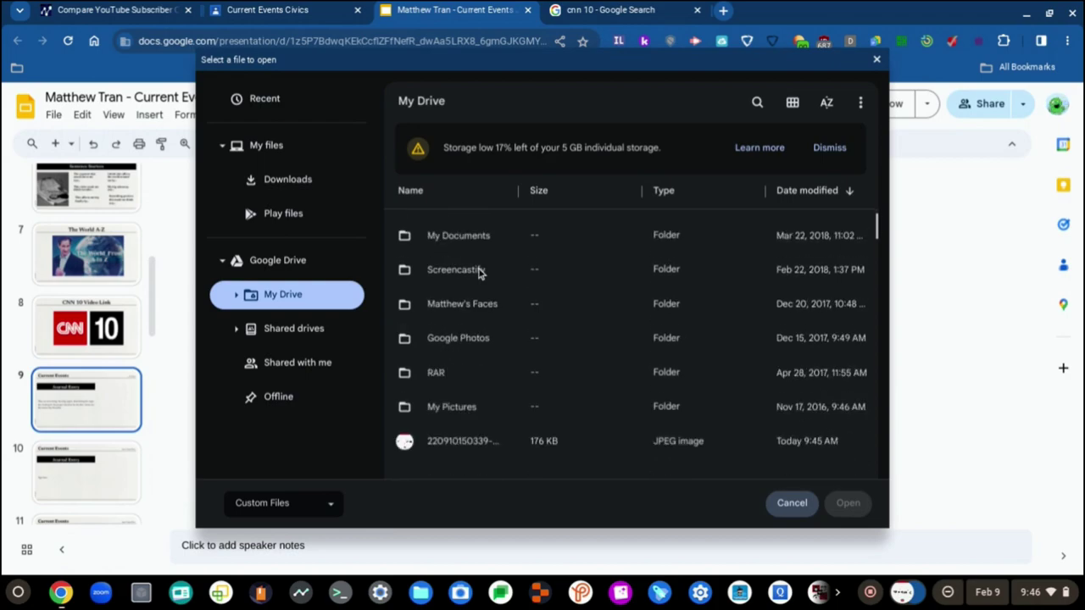
{"action": "left_click", "coordinate": [495, 307]}
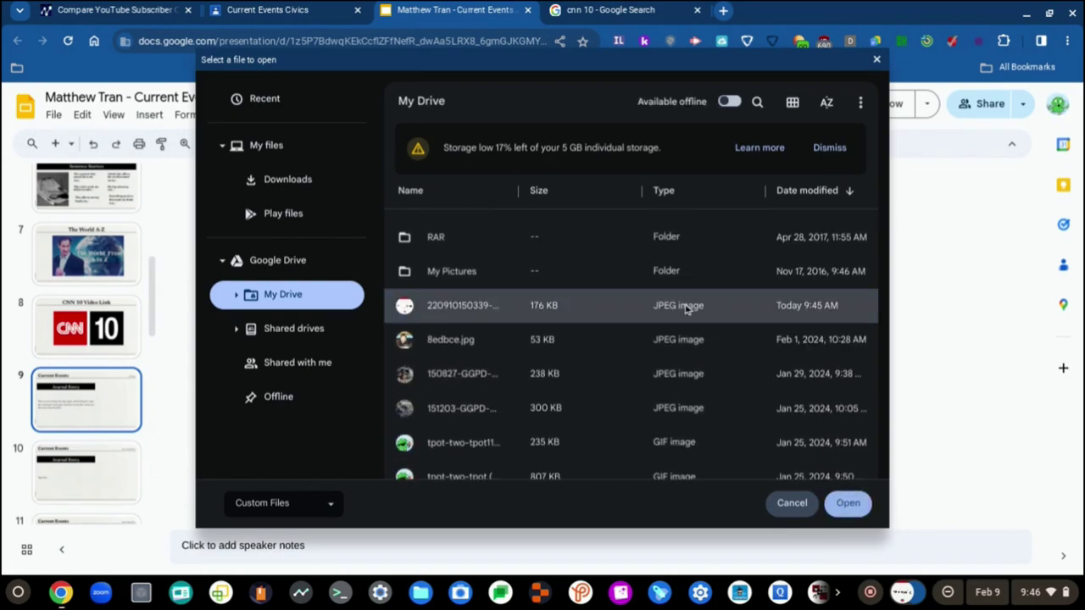
{"action": "right_click", "coordinate": [534, 311]}
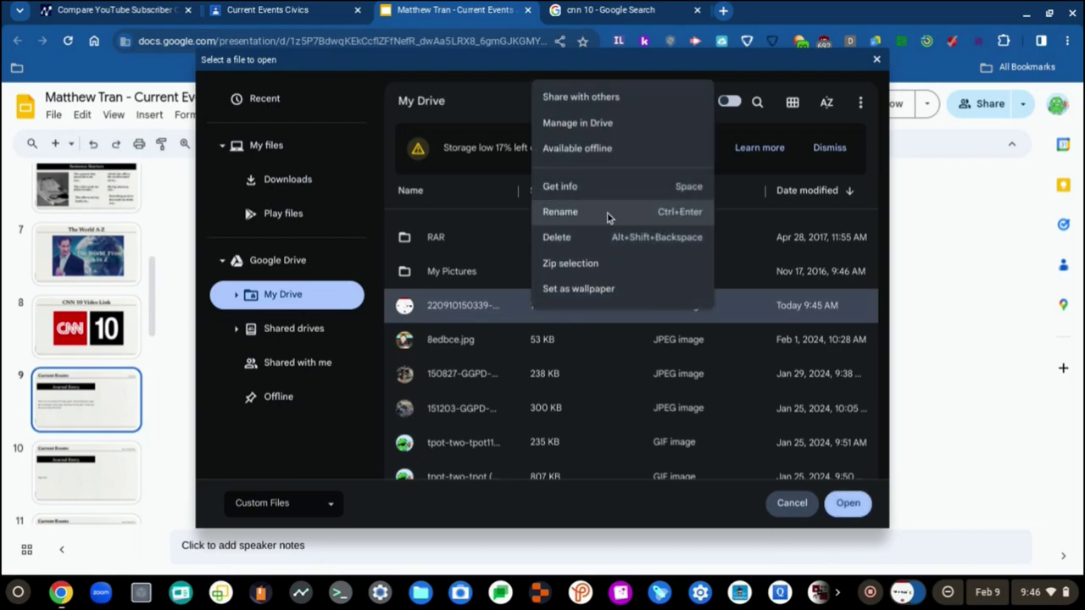
{"action": "left_click", "coordinate": [608, 218]}
{"action": "type", "text": "10 out of 10.jpg"}
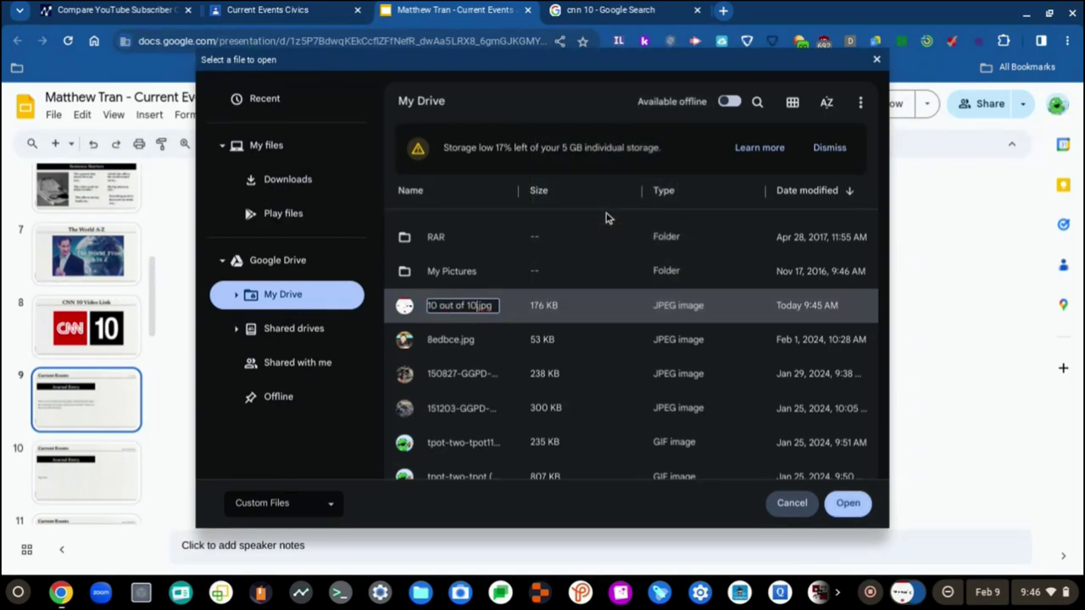
{"action": "key", "text": "Return"}
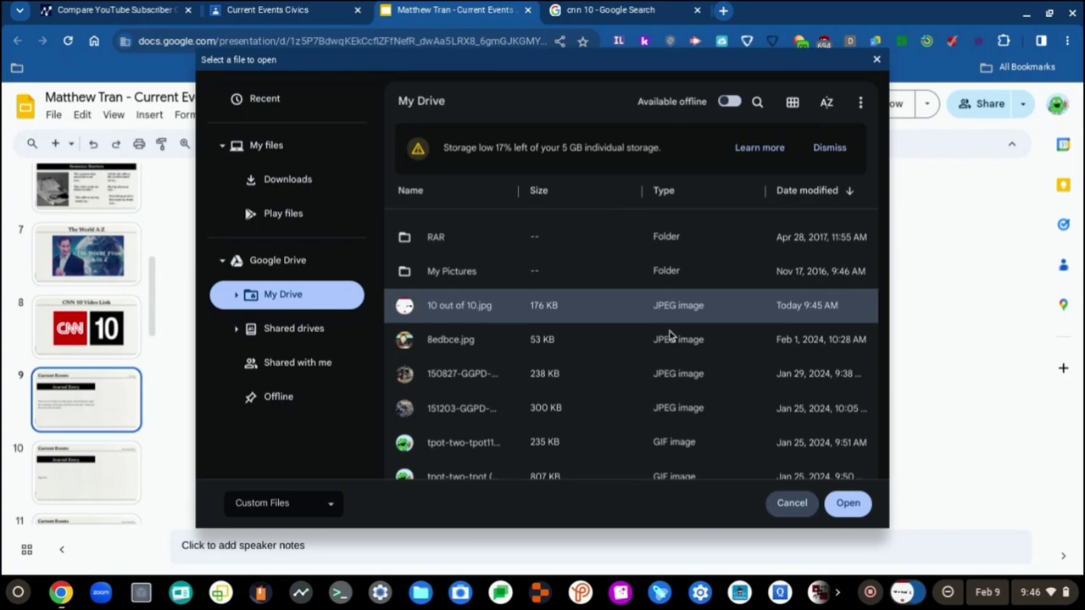
{"action": "left_click", "coordinate": [847, 503]}
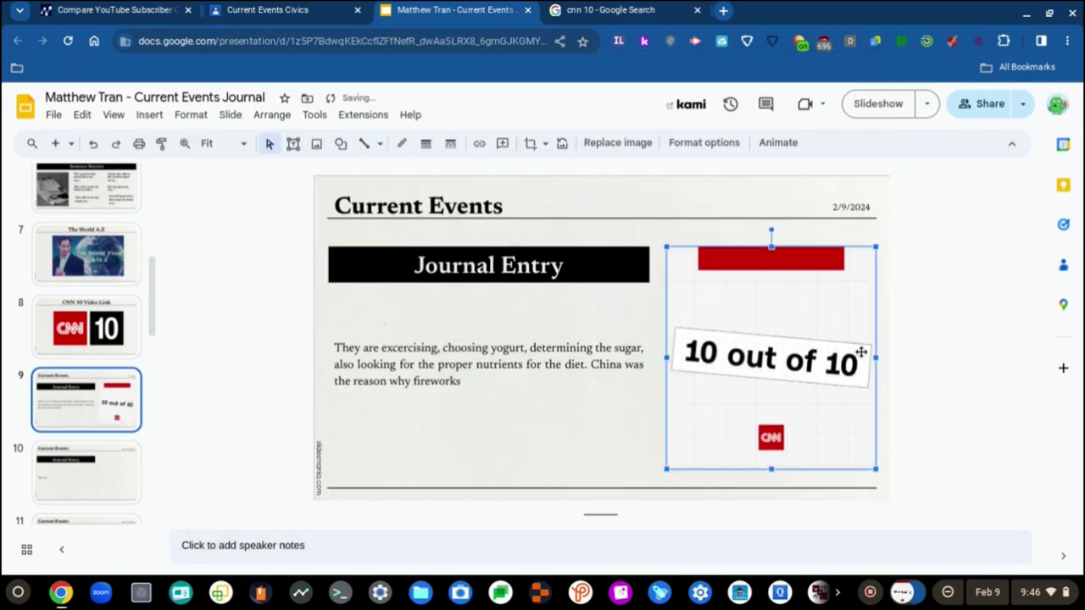
Step: On slide 9, replace the word 'fireworks' with 'gunpowder was created.'
{"action": "left_click", "coordinate": [890, 370]}
{"action": "left_click", "coordinate": [73, 461]}
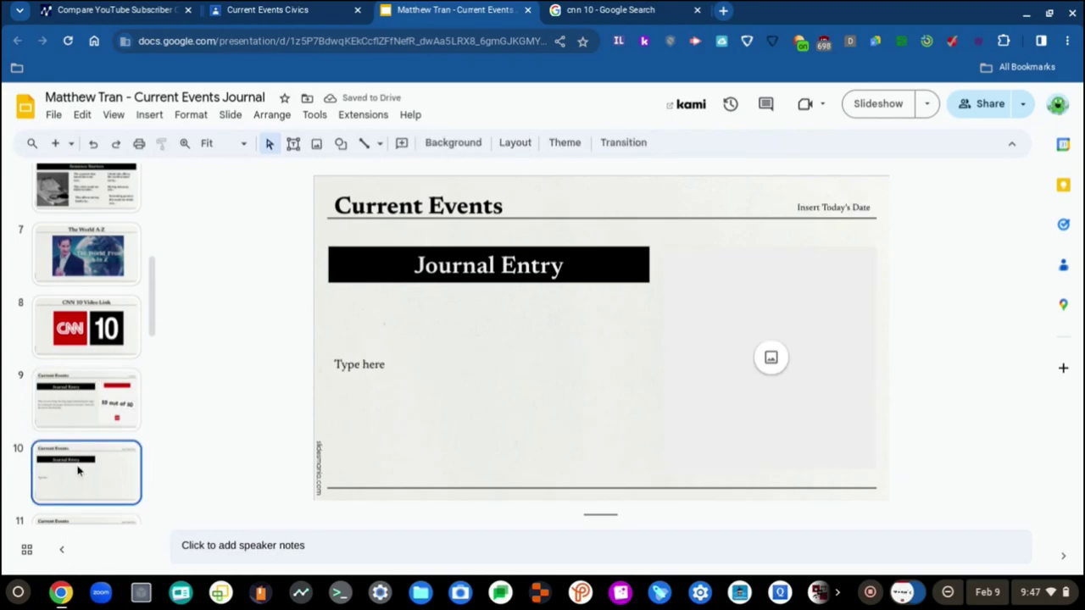
{"action": "left_click", "coordinate": [82, 411]}
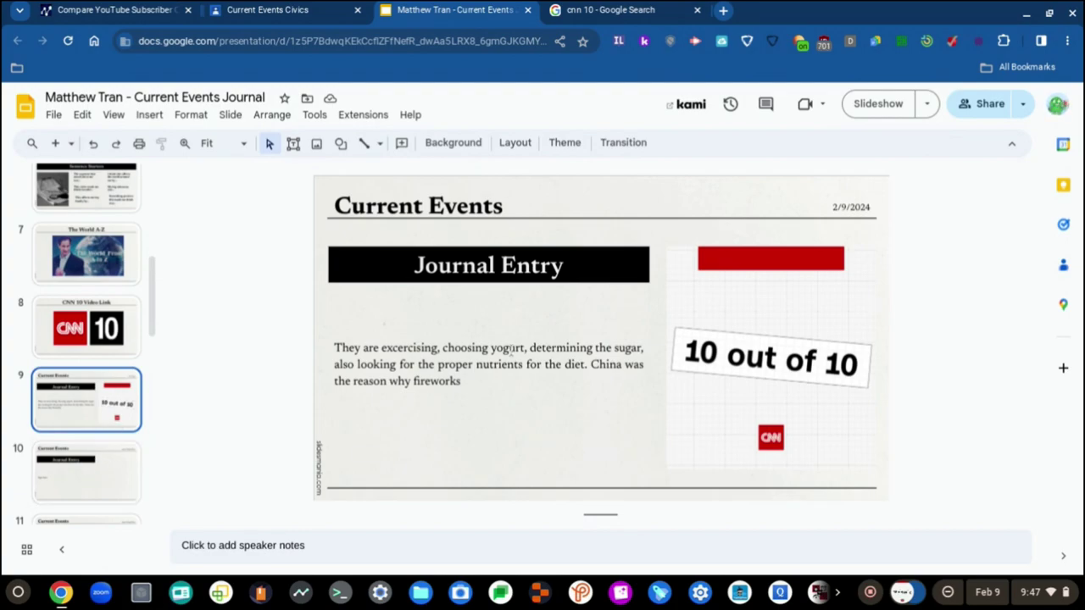
{"action": "left_click", "coordinate": [501, 382]}
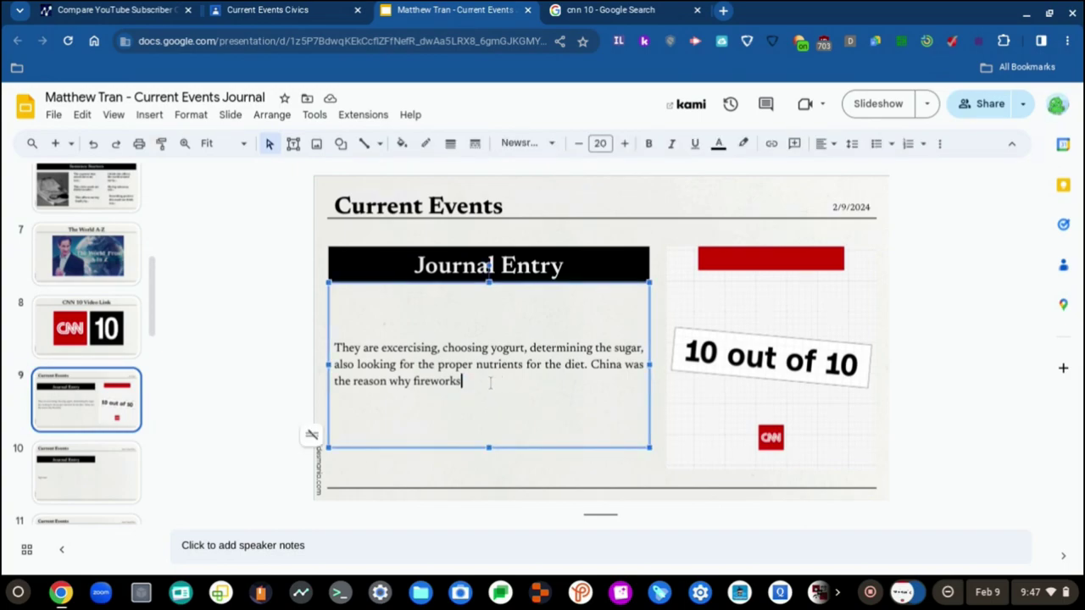
{"action": "key", "text": "ctrl+BackSpace"}
{"action": "type", "text": "gunpo"}
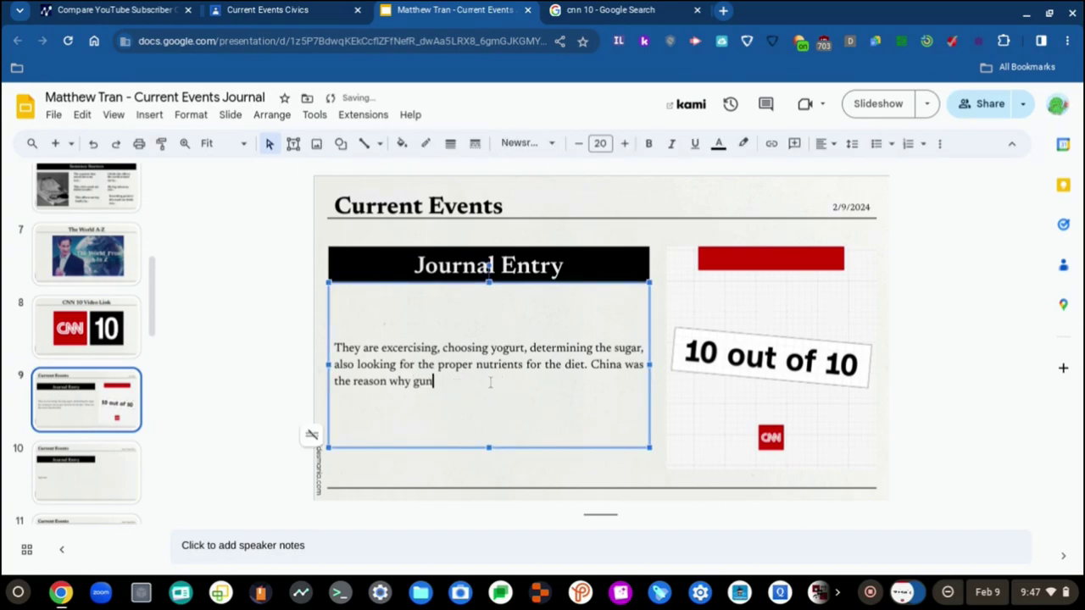
{"action": "key", "text": "Tab"}
{"action": "type", "text": "crfeated"}
{"action": "key", "text": "BackSpace"}
{"action": "key", "text": "BackSpace"}
{"action": "key", "text": "BackSpace"}
{"action": "key", "text": "BackSpace"}
{"action": "key", "text": "BackSpace"}
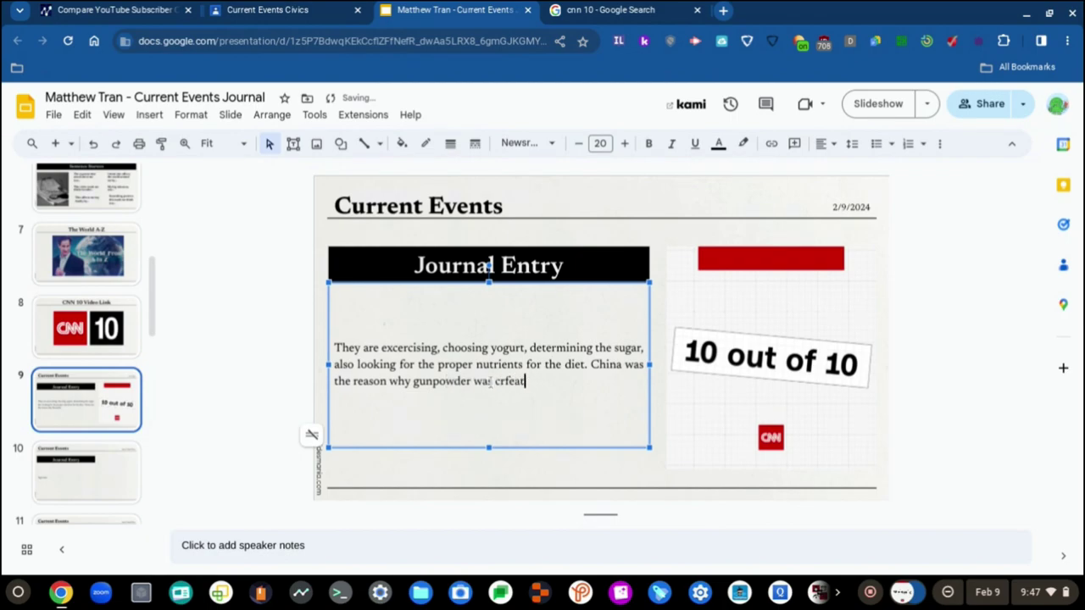
{"action": "key", "text": "BackSpace"}
{"action": "type", "text": "eated."}
{"action": "left_click", "coordinate": [97, 459]}
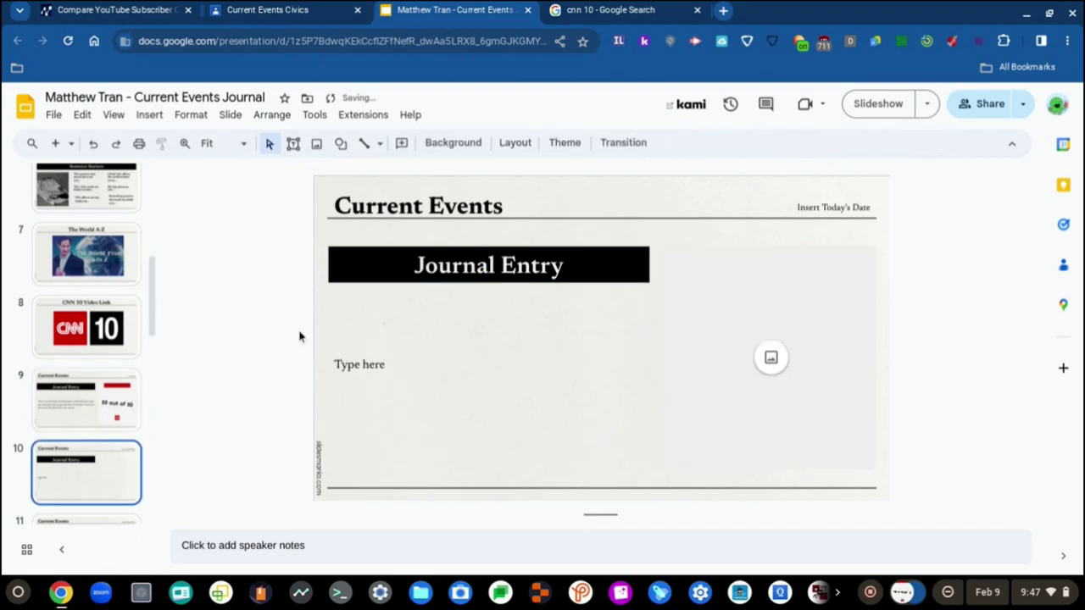
Step: Follow slide 8's CNN 10 image link, skim the CNN 10 page, then return to slide 9
{"action": "left_click", "coordinate": [91, 307]}
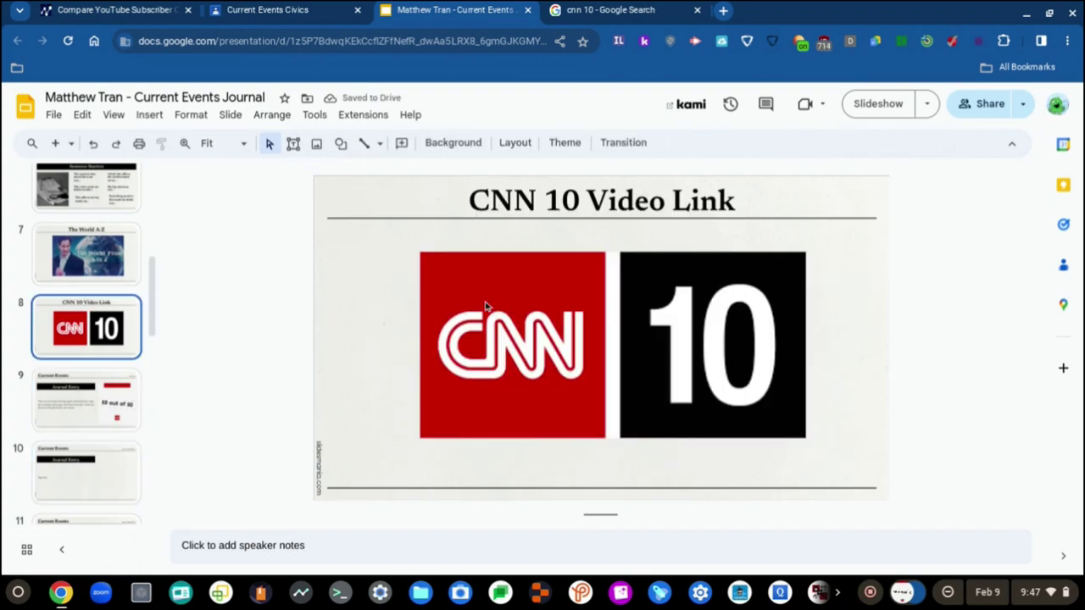
{"action": "left_click", "coordinate": [702, 318]}
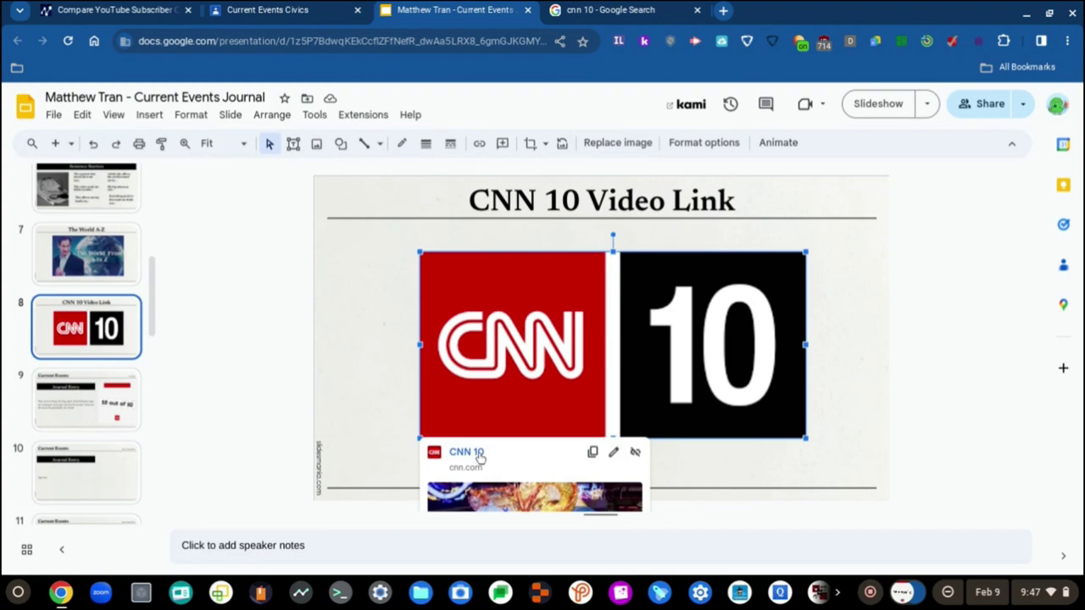
{"action": "left_click", "coordinate": [467, 452]}
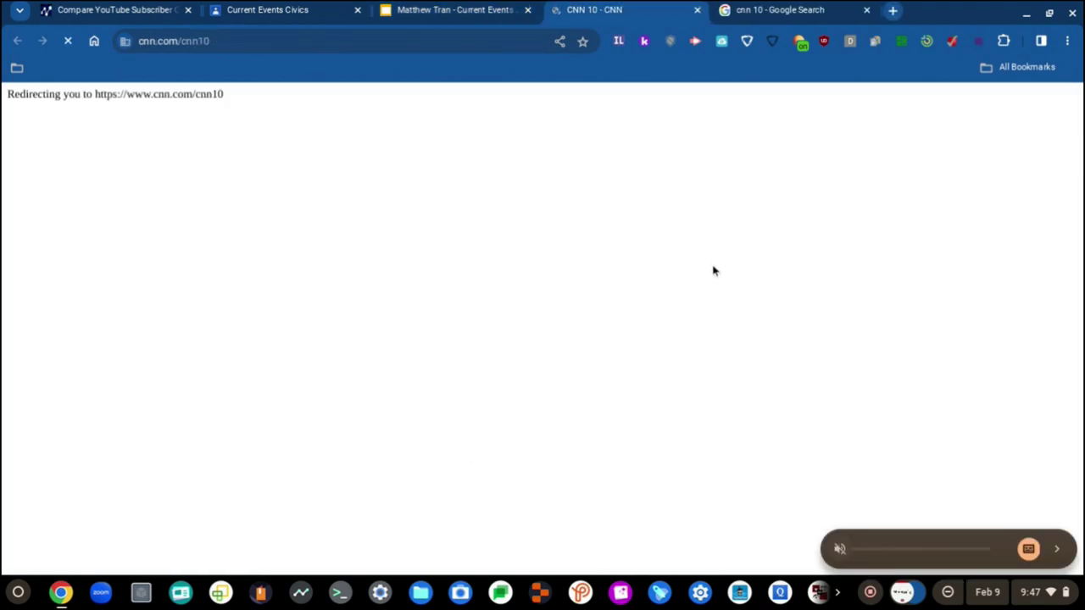
{"action": "scroll", "coordinate": [841, 232], "scroll_direction": "down", "scroll_amount": 5}
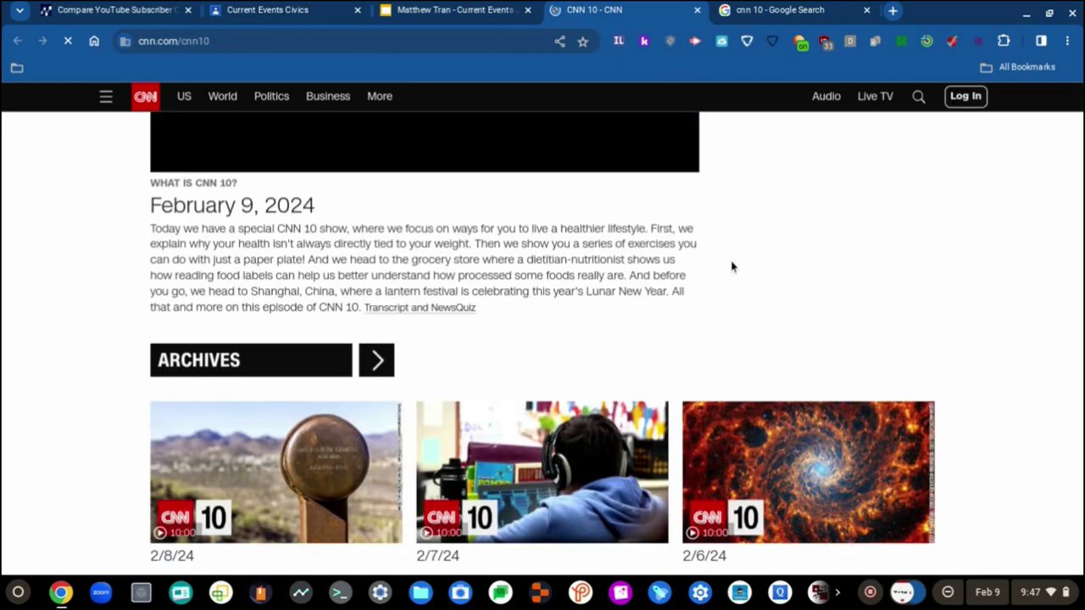
{"action": "left_click", "coordinate": [434, 9]}
{"action": "left_click", "coordinate": [85, 411]}
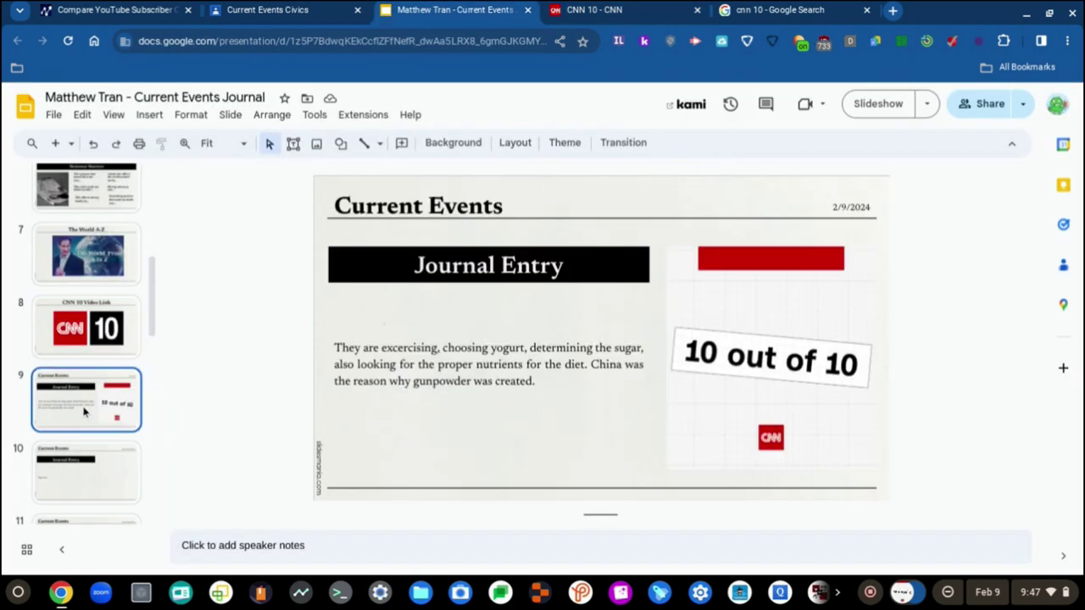
Step: Check slide 10's 'Type here' box, return to slide 9, and glance at the CNN 10 page
{"action": "left_click", "coordinate": [89, 466]}
{"action": "left_click", "coordinate": [446, 379]}
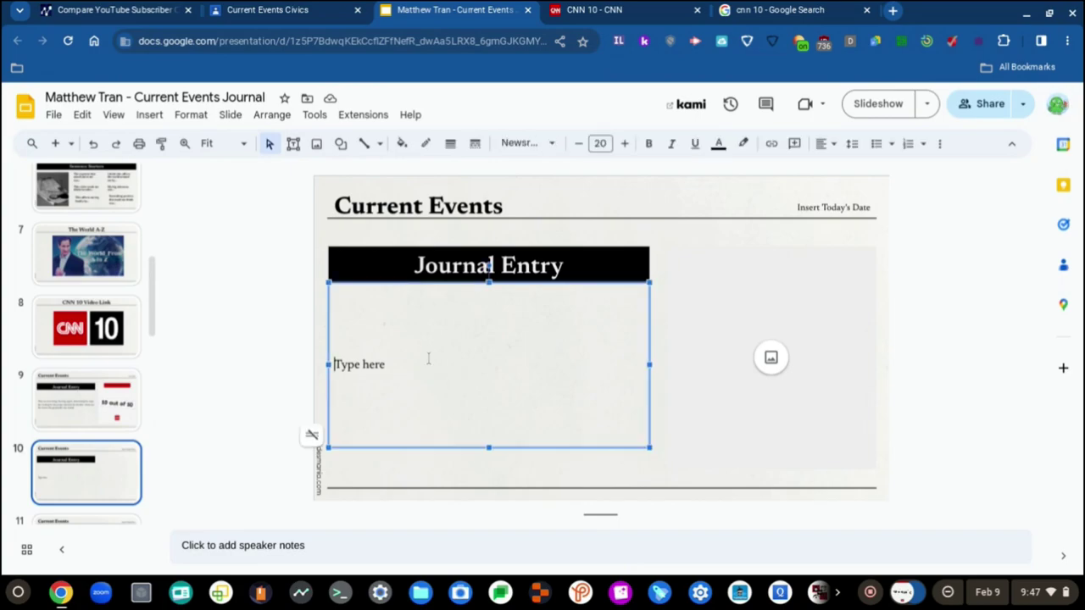
{"action": "left_click", "coordinate": [427, 359]}
{"action": "left_click", "coordinate": [274, 376]}
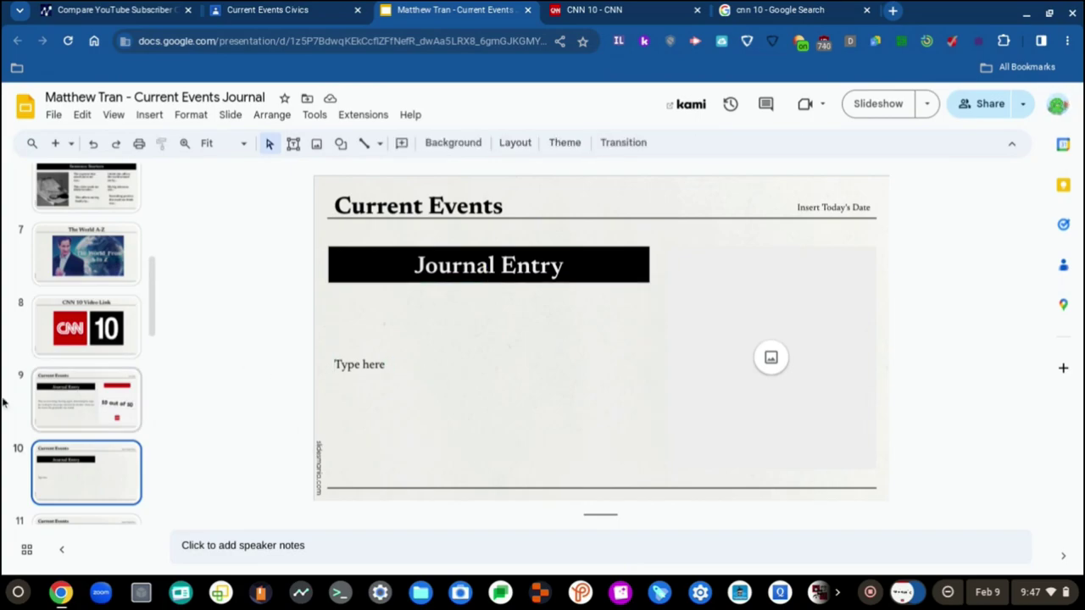
{"action": "left_click", "coordinate": [73, 398]}
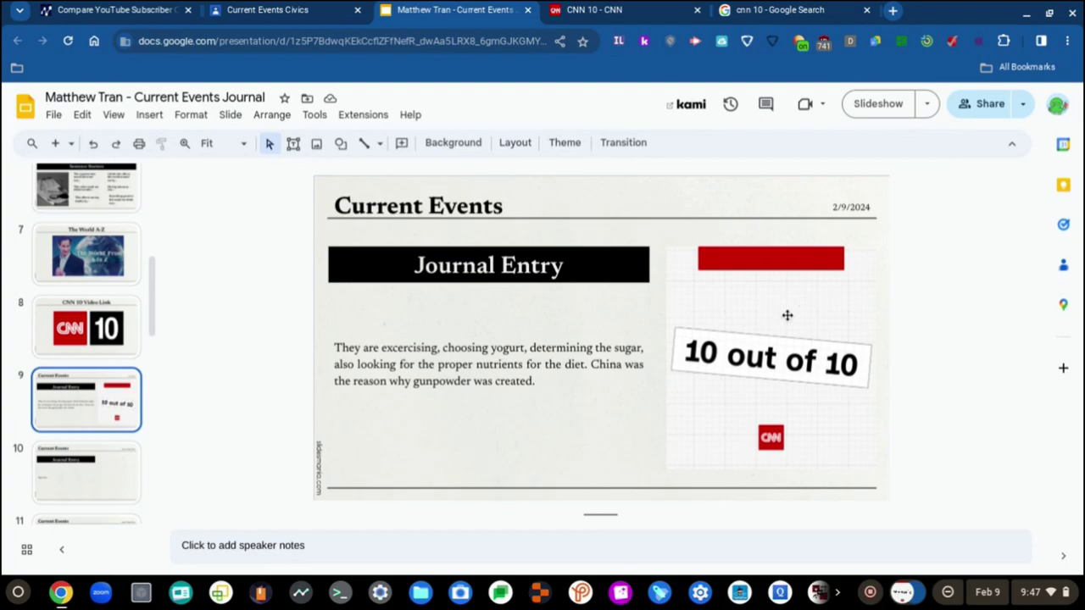
{"action": "left_click", "coordinate": [648, 8]}
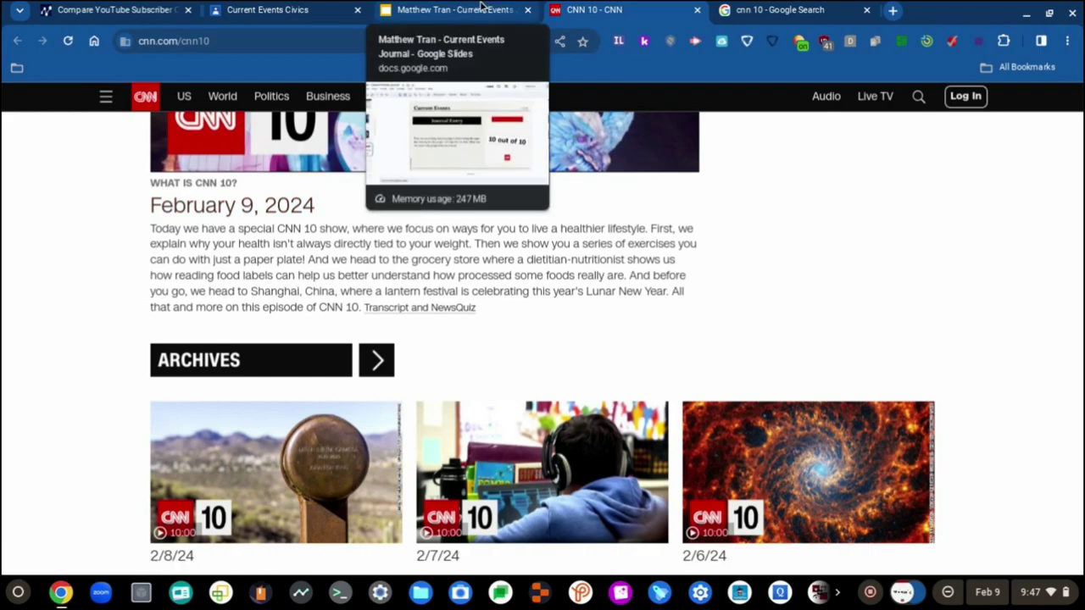
{"action": "left_click", "coordinate": [480, 7]}
Step: Add 'Reading food labels helps prevent people from buying unhealthy food.' to slide 9's journal entry
{"action": "left_click", "coordinate": [547, 383]}
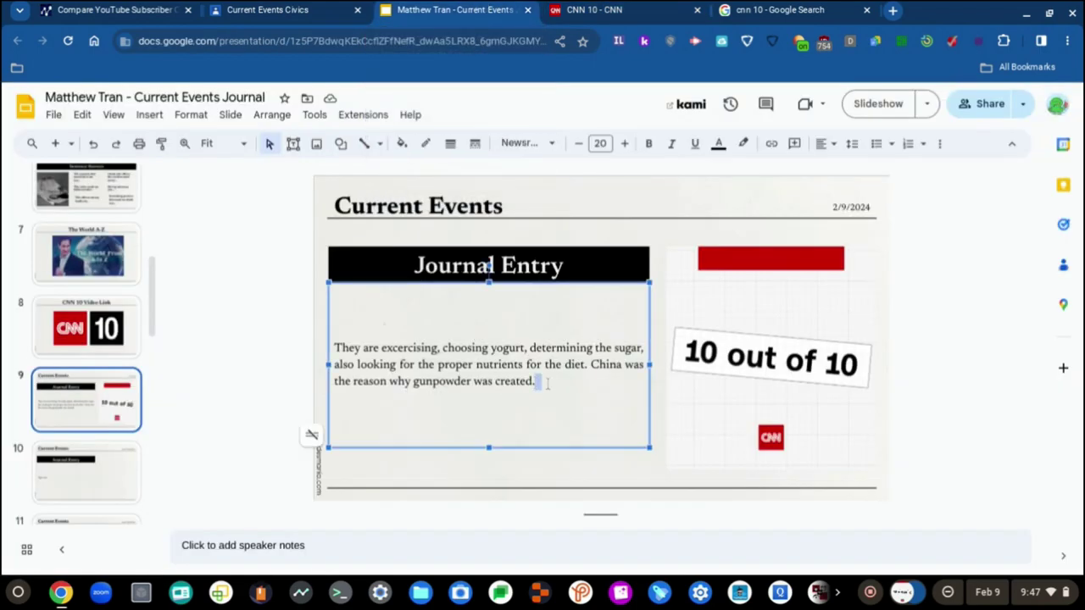
{"action": "type", "text": "Read"}
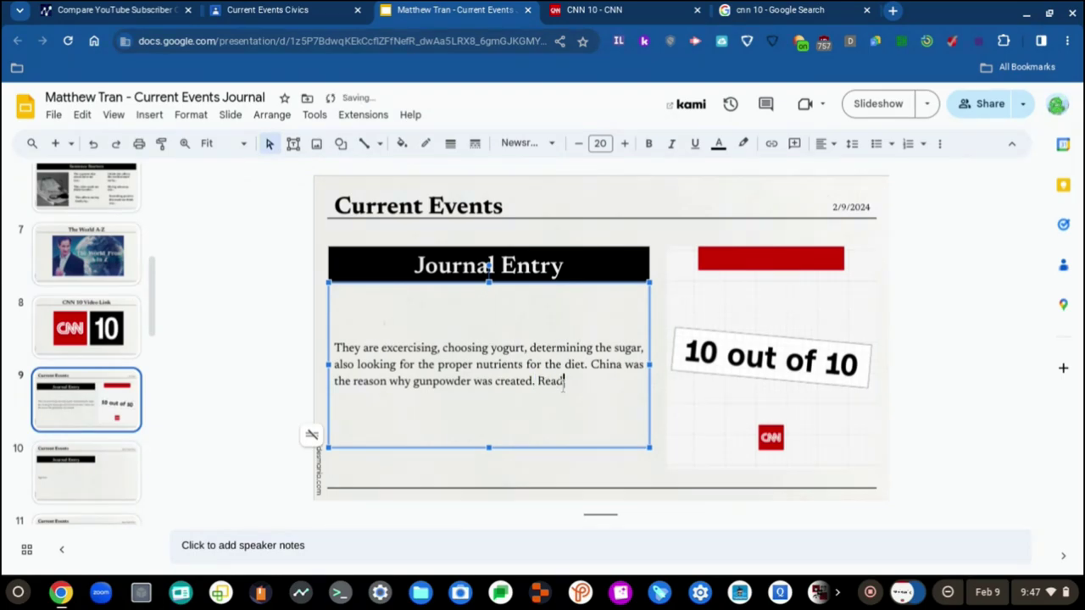
{"action": "type", "text": "ing food label"}
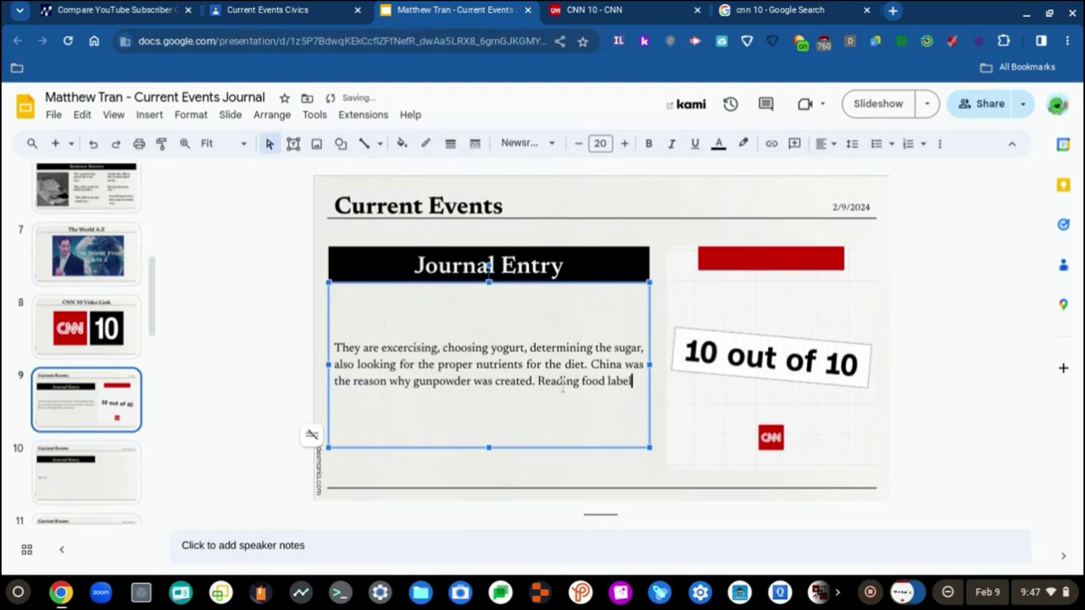
{"action": "type", "text": "s helps peopl"}
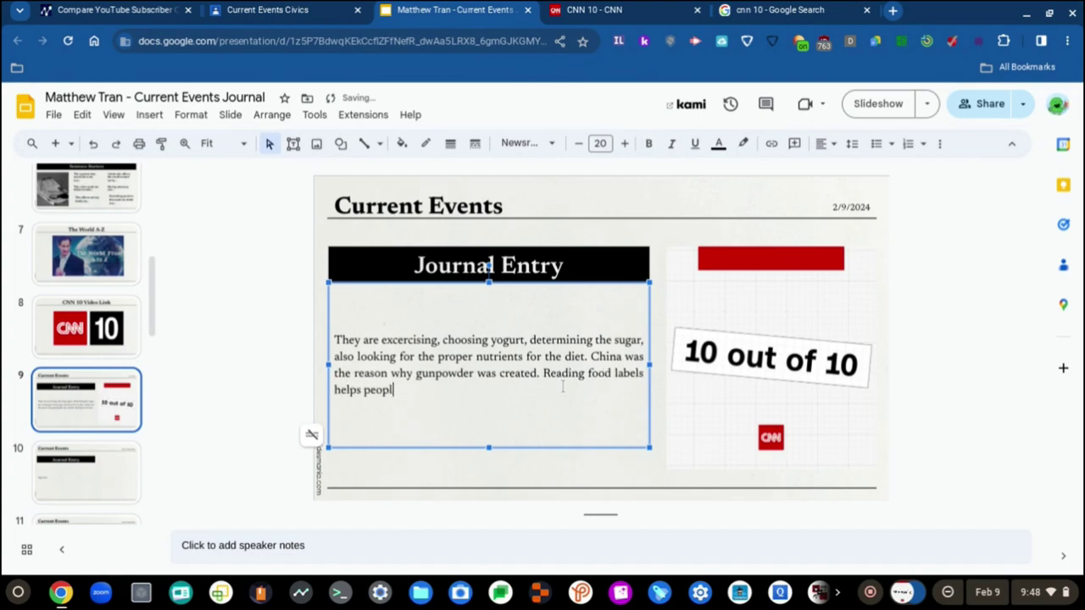
{"action": "key", "text": "BackSpace"}
{"action": "key", "text": "BackSpace"}
{"action": "key", "text": "BackSpace"}
{"action": "key", "text": "BackSpace"}
{"action": "type", "text": "revent people from"}
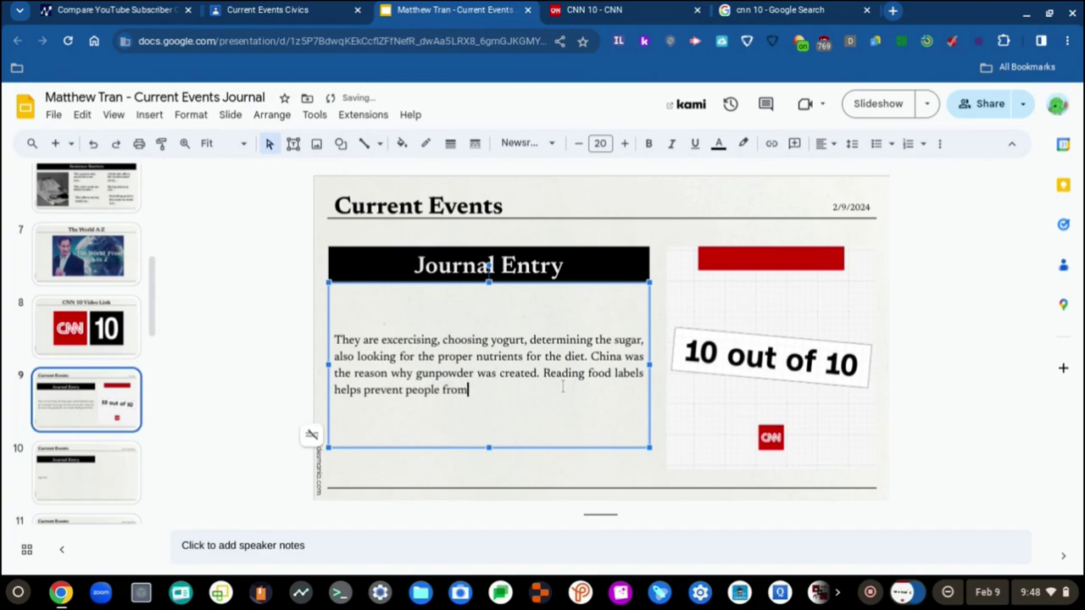
{"action": "type", "text": " buying u"}
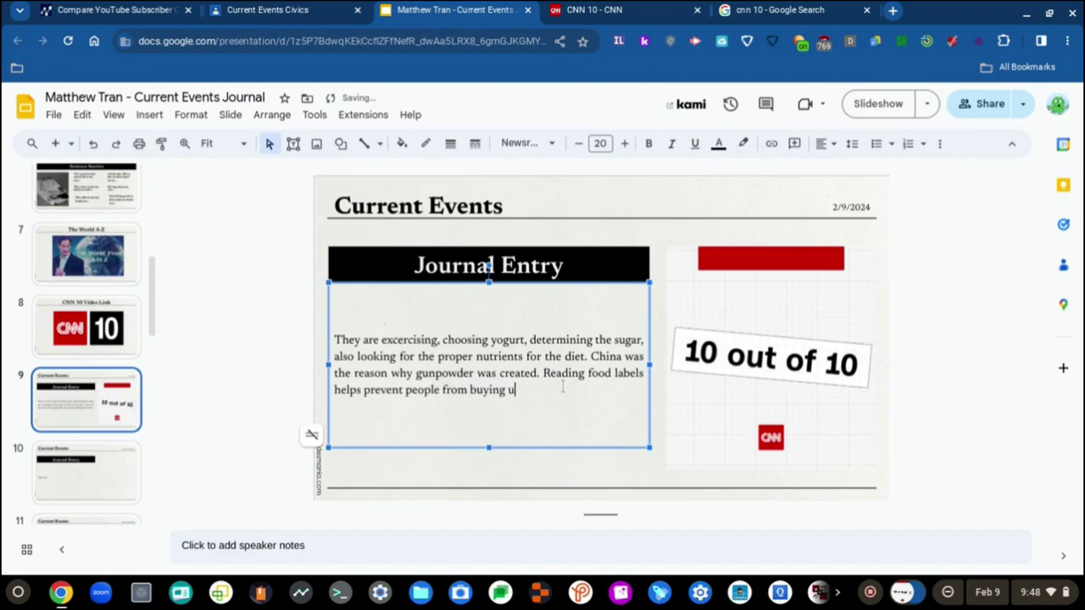
{"action": "type", "text": "nhealthy food."}
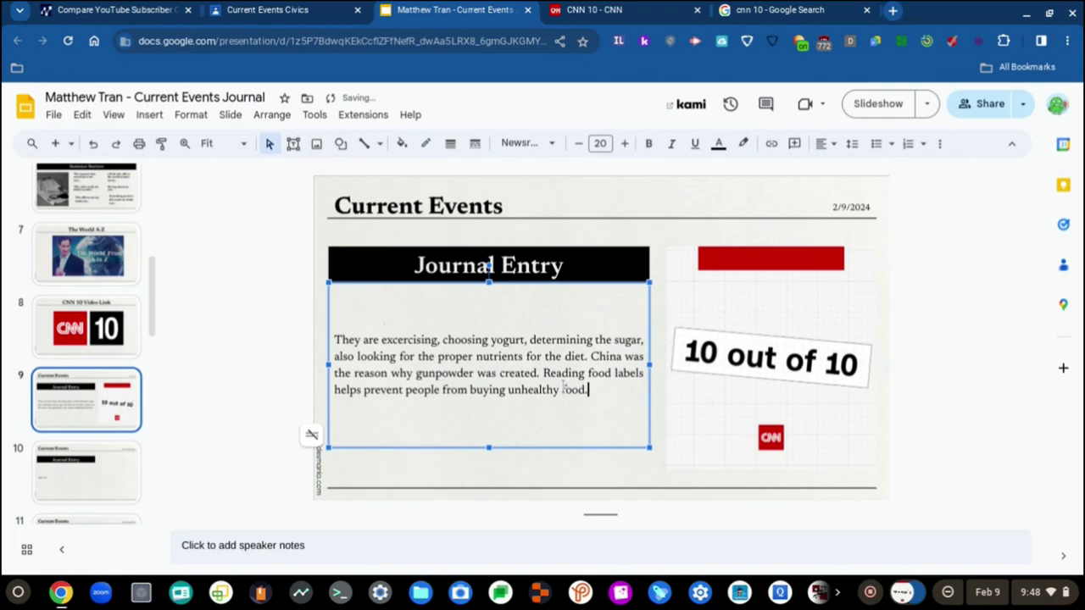
{"action": "left_click", "coordinate": [948, 342]}
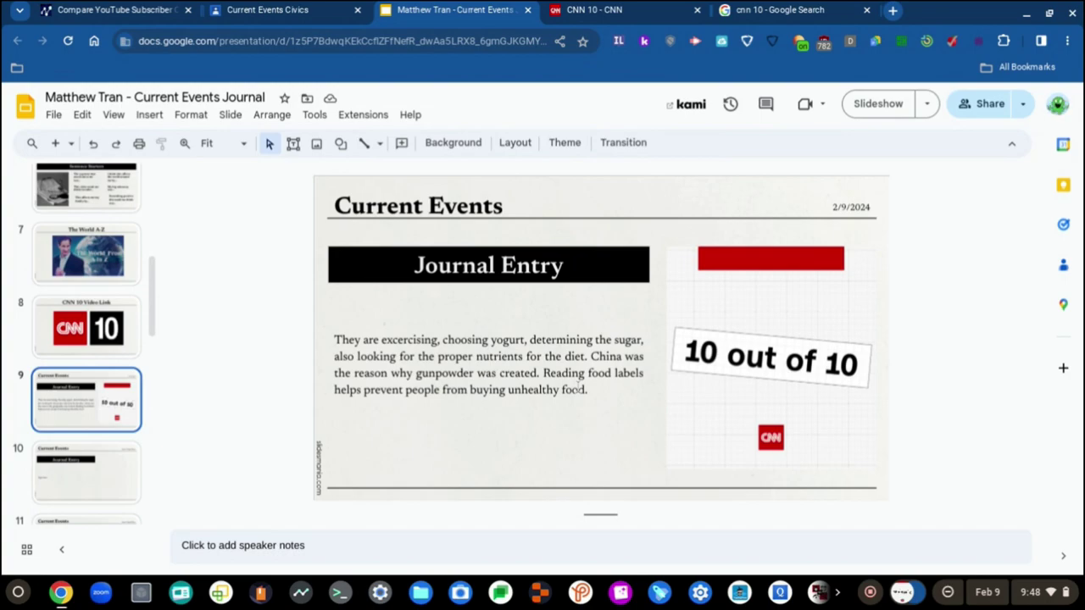
{"action": "left_click", "coordinate": [605, 395]}
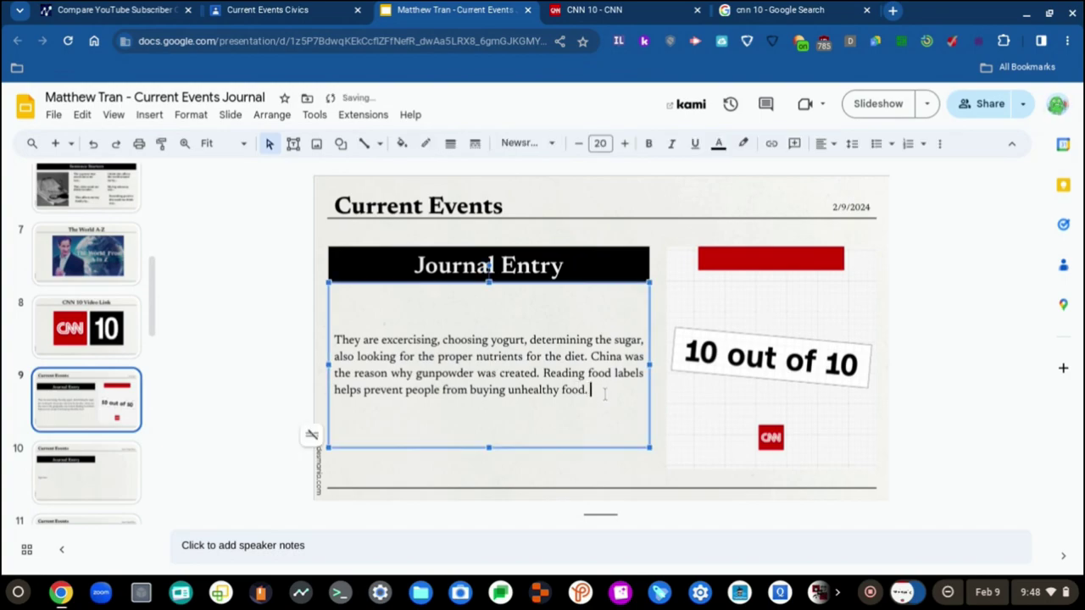
{"action": "key", "text": "ctrl+Tab"}
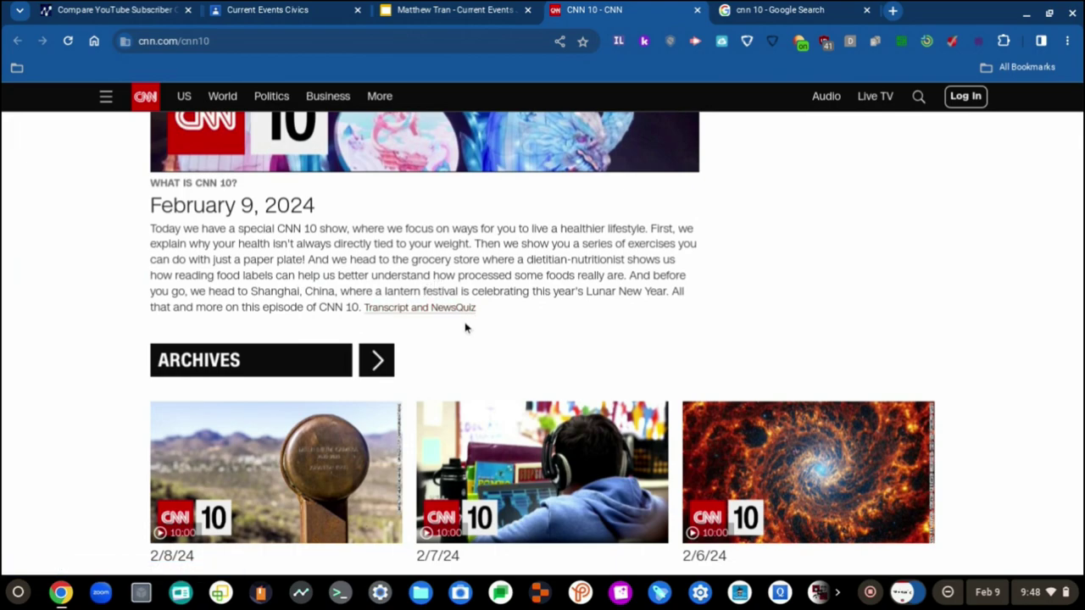
Step: Reread the February 9, 2024 CNN 10 summary, then return to the journal slides
{"action": "scroll", "coordinate": [447, 326], "scroll_direction": "up", "scroll_amount": 1}
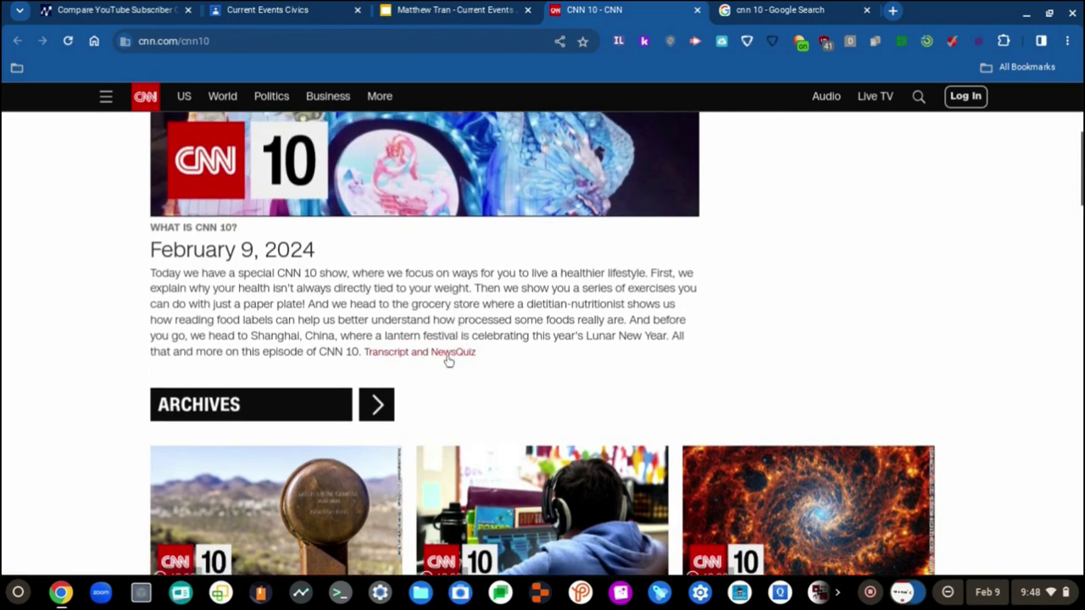
{"action": "scroll", "coordinate": [455, 321], "scroll_direction": "up", "scroll_amount": 3}
{"action": "key", "text": "ctrl+shift+Tab"}
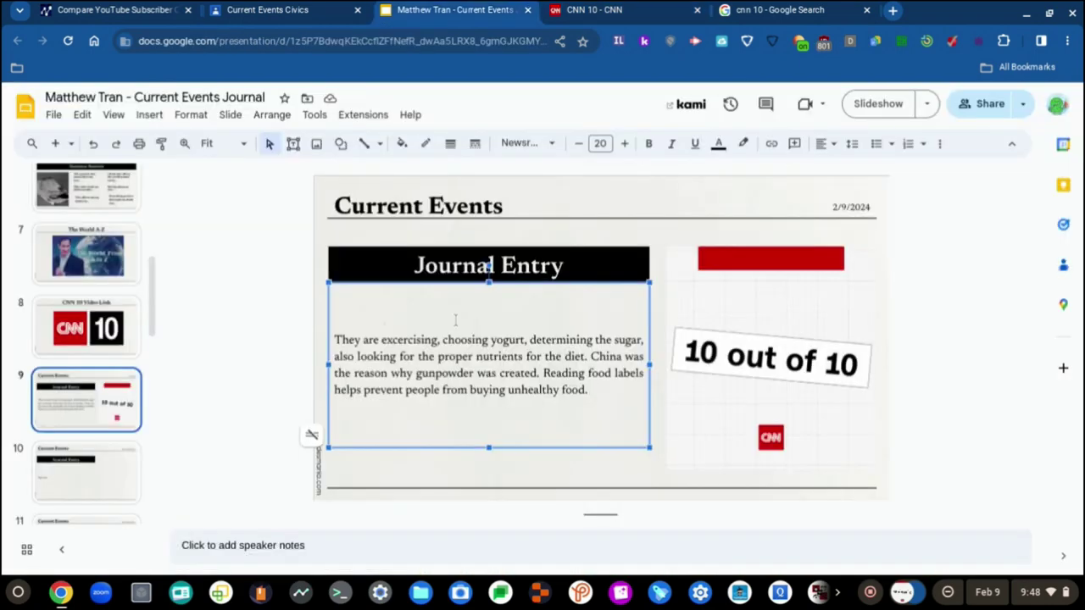
Step: Review slides 1–5, from the title slide to Discussion Questions, then close the journal tab
{"action": "left_click", "coordinate": [933, 288]}
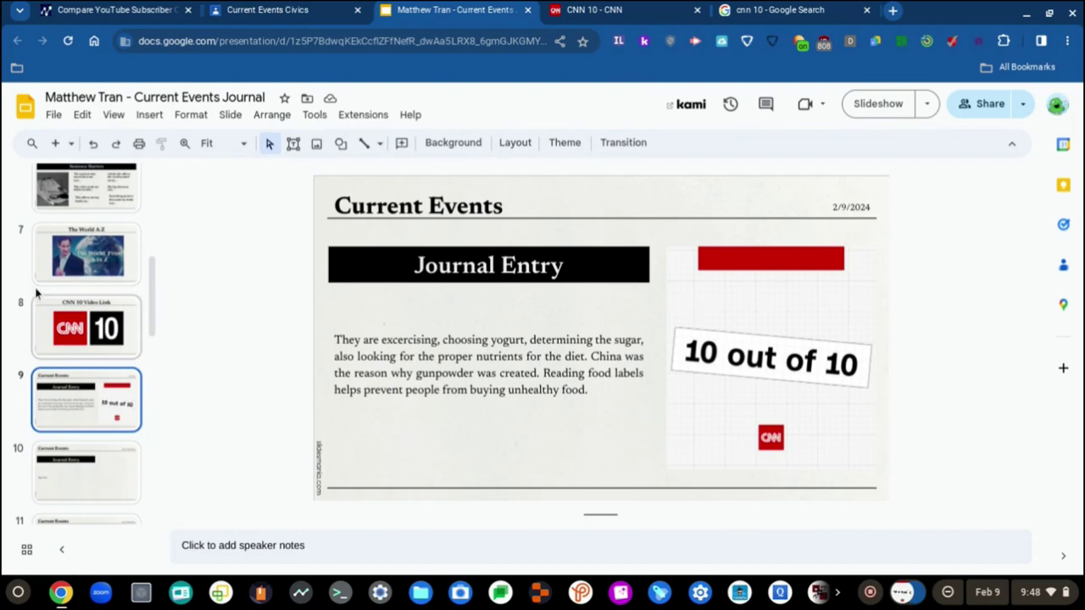
{"action": "scroll", "coordinate": [65, 351], "scroll_direction": "down", "scroll_amount": 10}
{"action": "scroll", "coordinate": [65, 351], "scroll_direction": "up", "scroll_amount": 15}
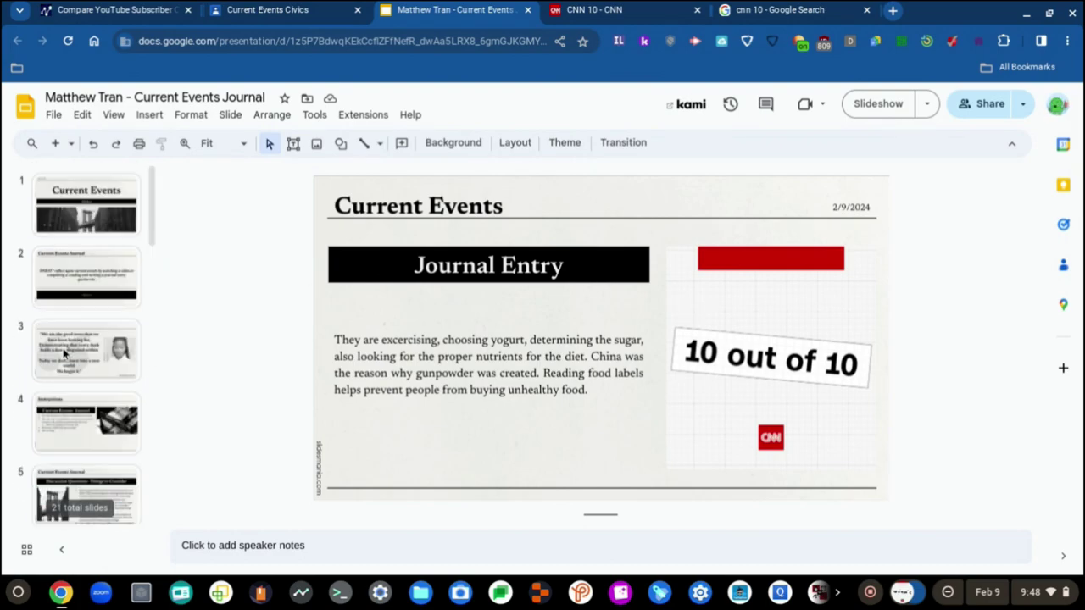
{"action": "left_click", "coordinate": [93, 203]}
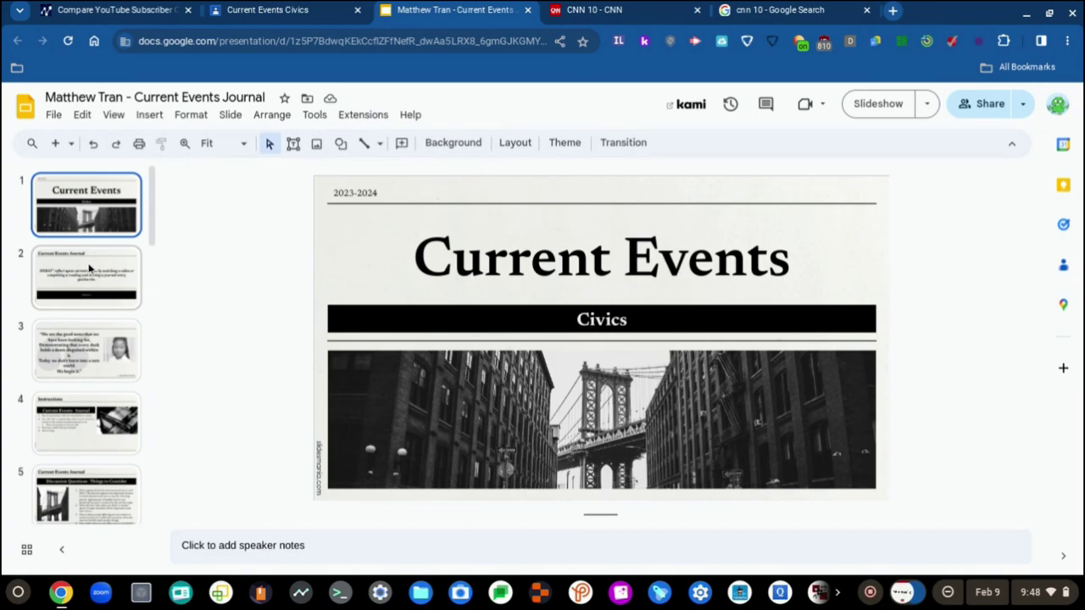
{"action": "left_click", "coordinate": [88, 271]}
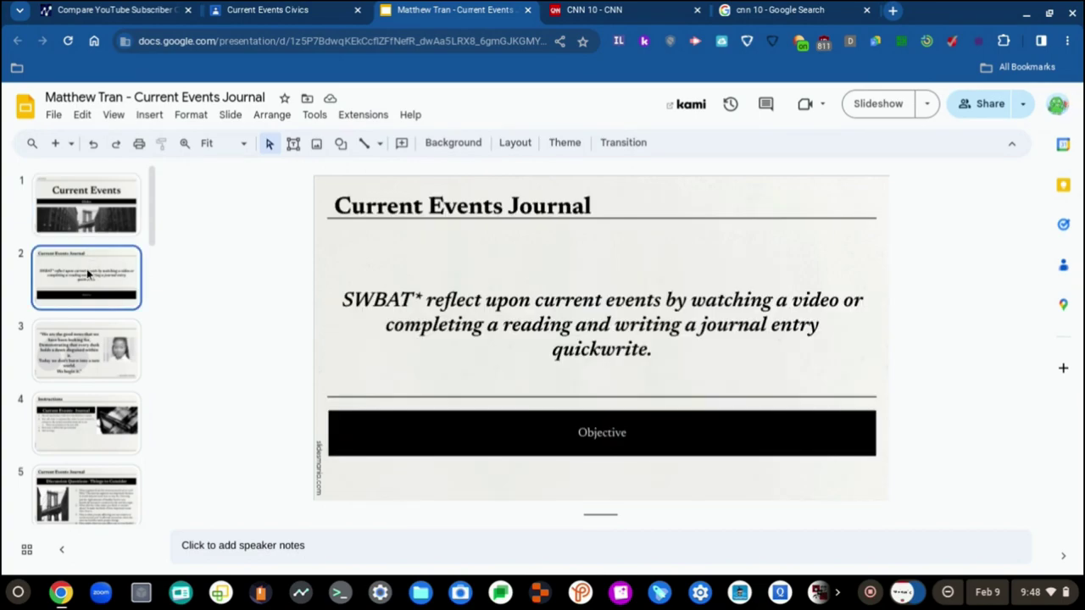
{"action": "left_click", "coordinate": [78, 356]}
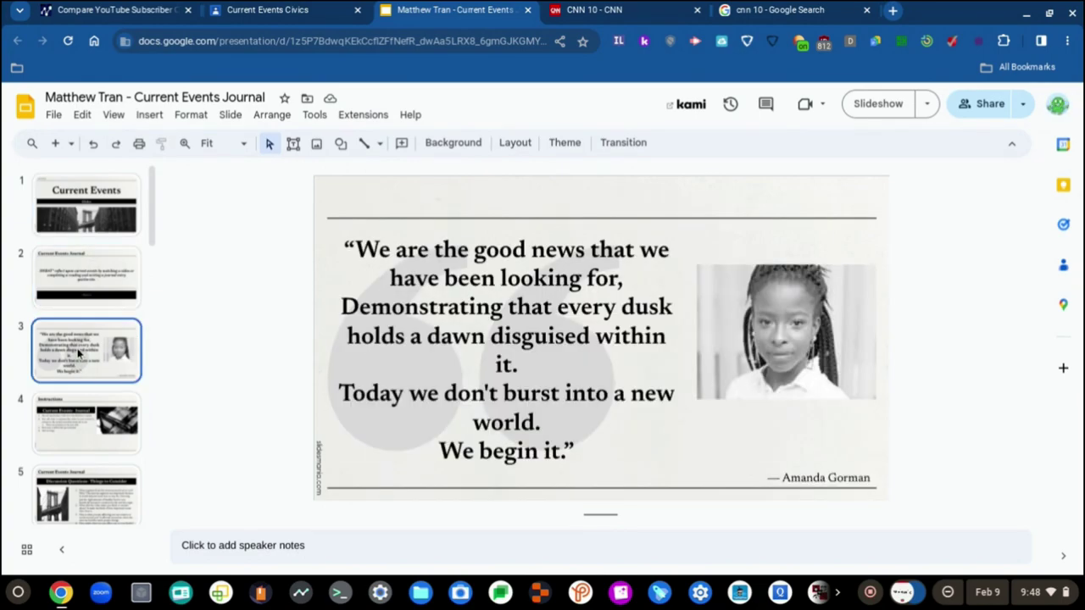
{"action": "left_click", "coordinate": [76, 421]}
{"action": "scroll", "coordinate": [78, 399], "scroll_direction": "down", "scroll_amount": 1}
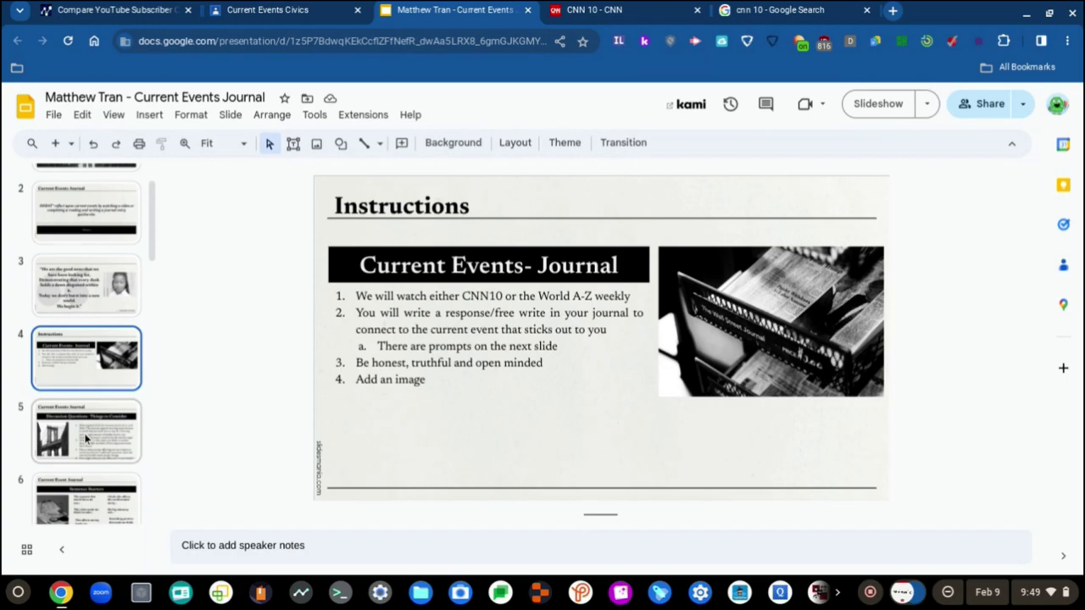
{"action": "left_click", "coordinate": [86, 437]}
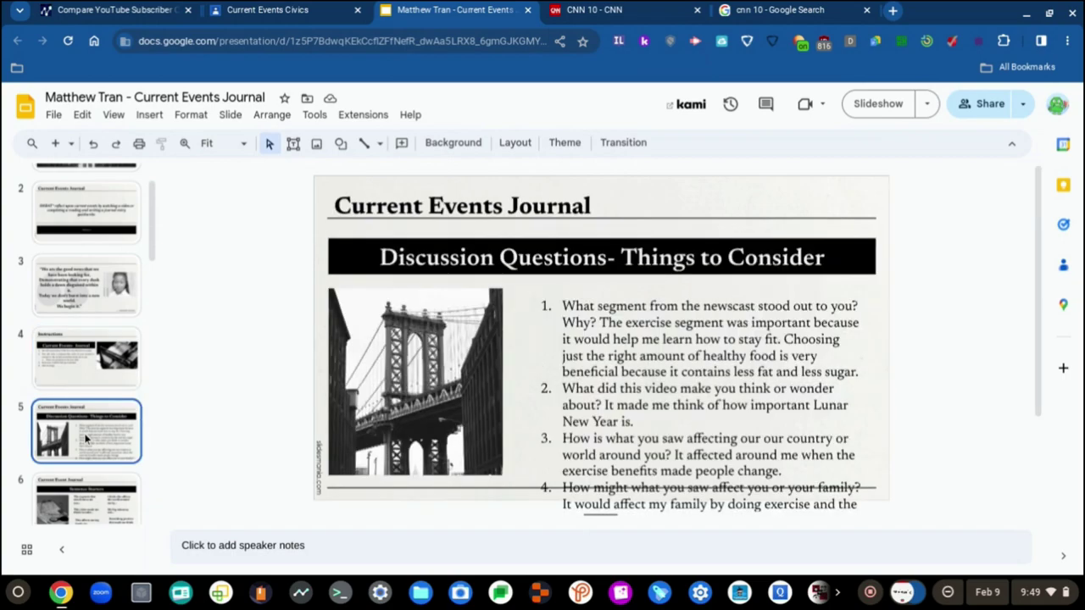
{"action": "left_click", "coordinate": [527, 11]}
{"action": "left_click", "coordinate": [311, 7]}
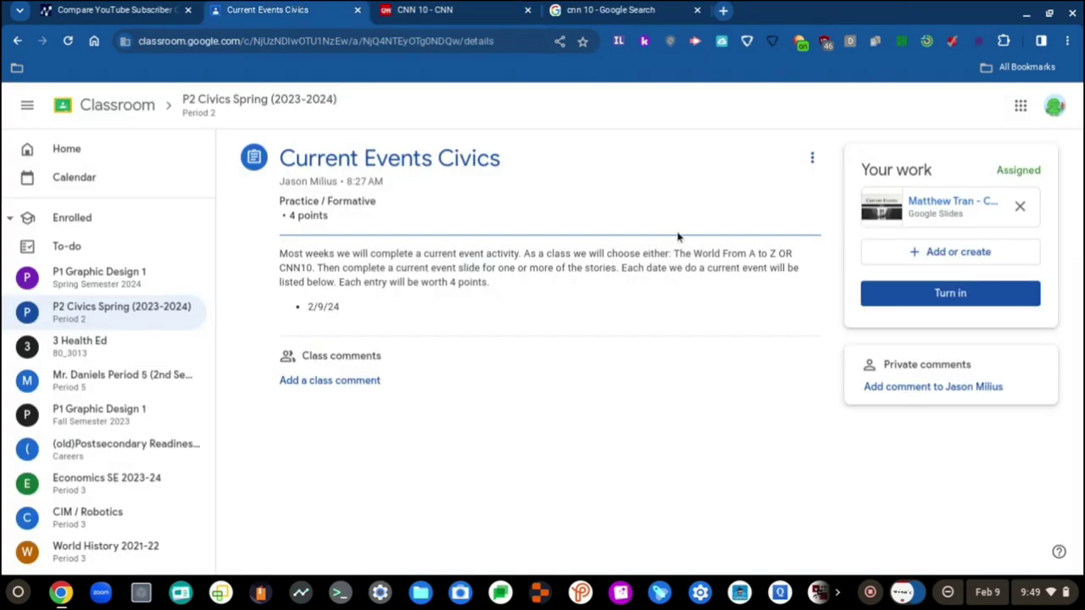
Step: Turn in the Current Events Civics journal, then unsubmit it so its status returns to Assigned
{"action": "left_click", "coordinate": [882, 295]}
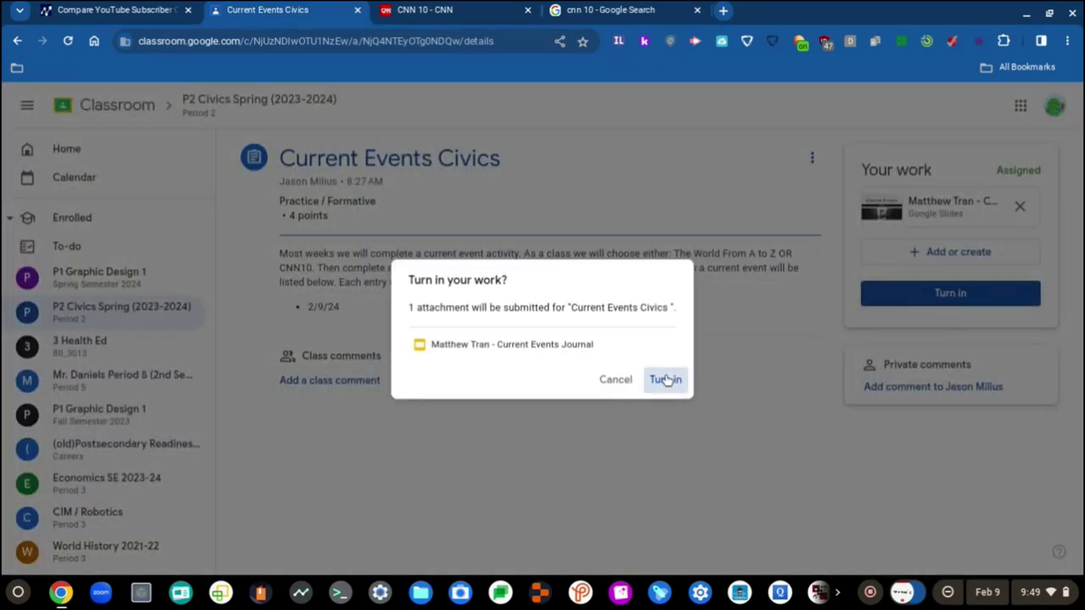
{"action": "left_click", "coordinate": [666, 380]}
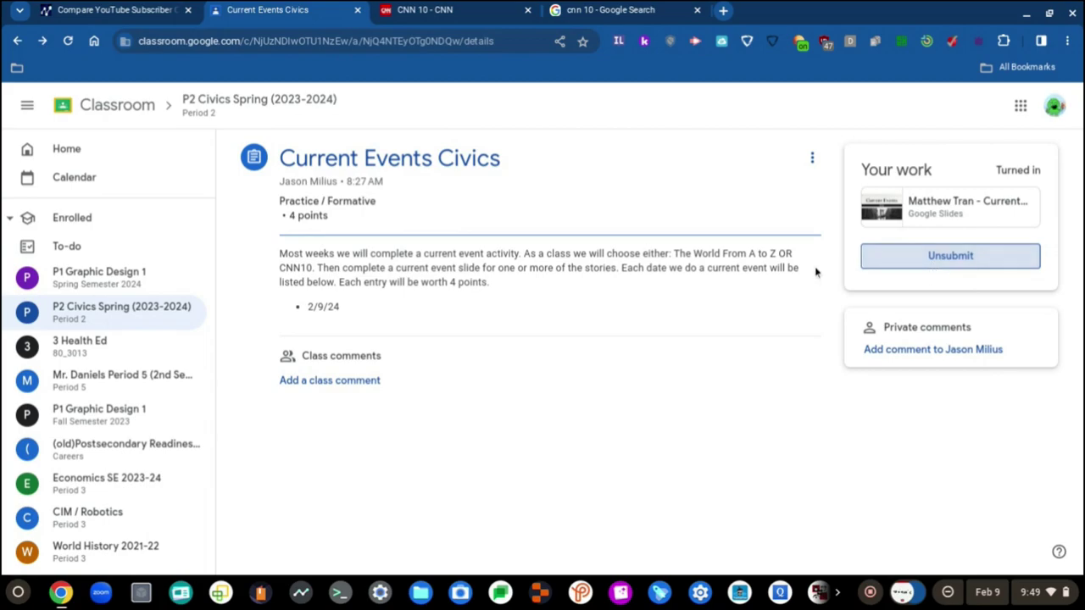
{"action": "left_click", "coordinate": [907, 267]}
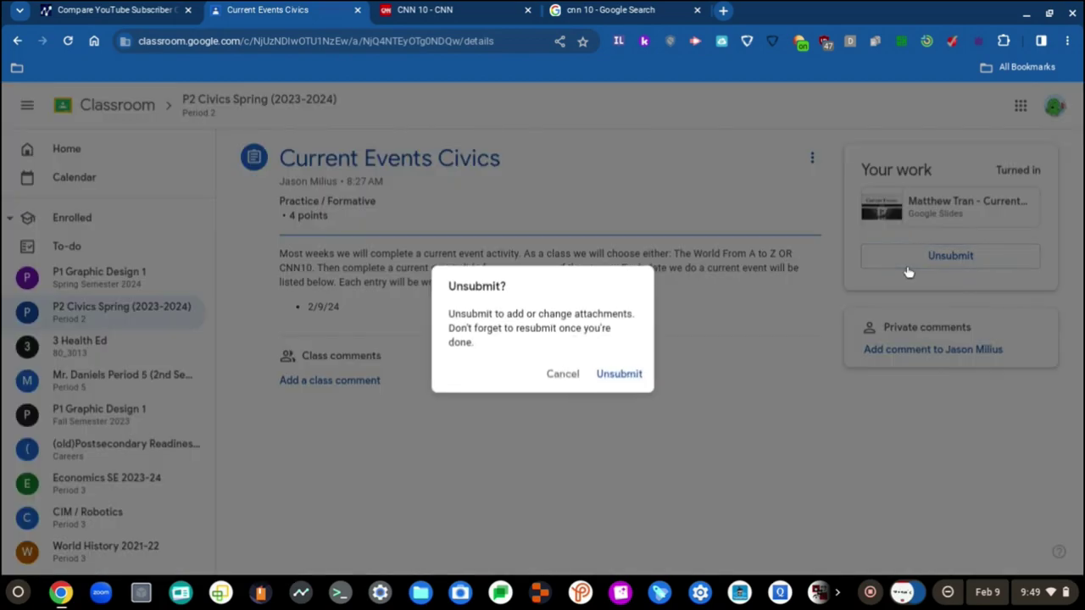
{"action": "left_click", "coordinate": [617, 380]}
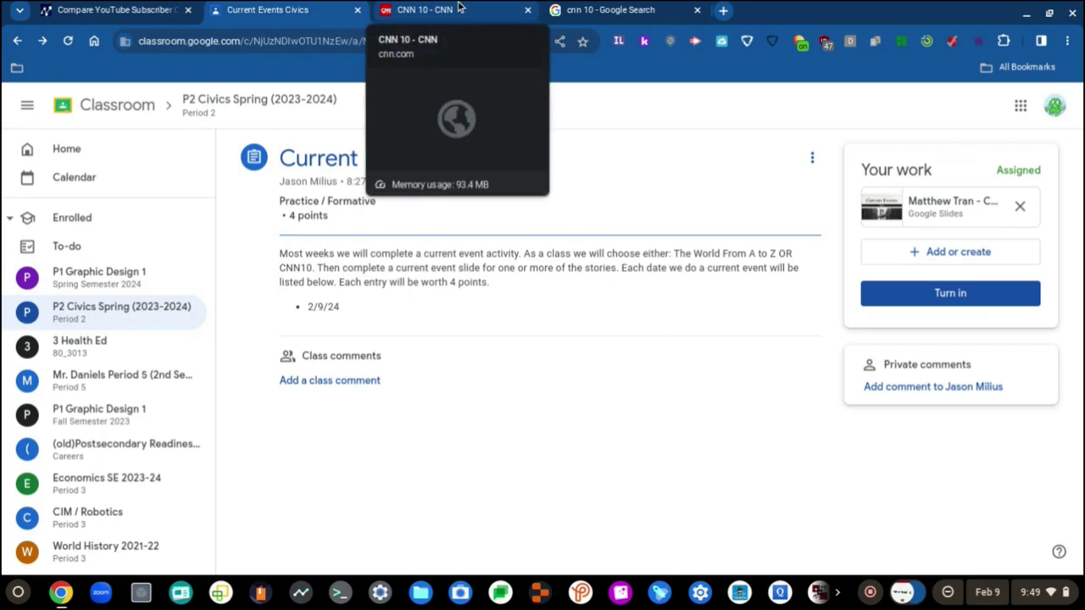
Step: Scroll through the CNN 10 archives, Science And Technology and Behind the Headlines sections with sound muted
{"action": "left_click", "coordinate": [459, 7]}
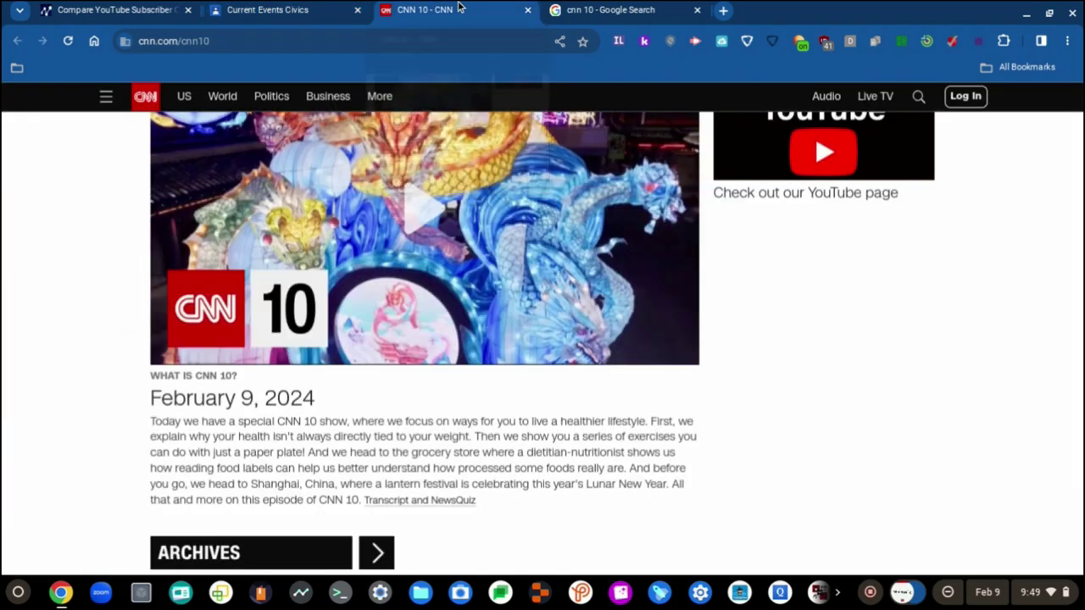
{"action": "scroll", "coordinate": [390, 384], "scroll_direction": "down", "scroll_amount": 6}
{"action": "scroll", "coordinate": [593, 339], "scroll_direction": "up", "scroll_amount": 6}
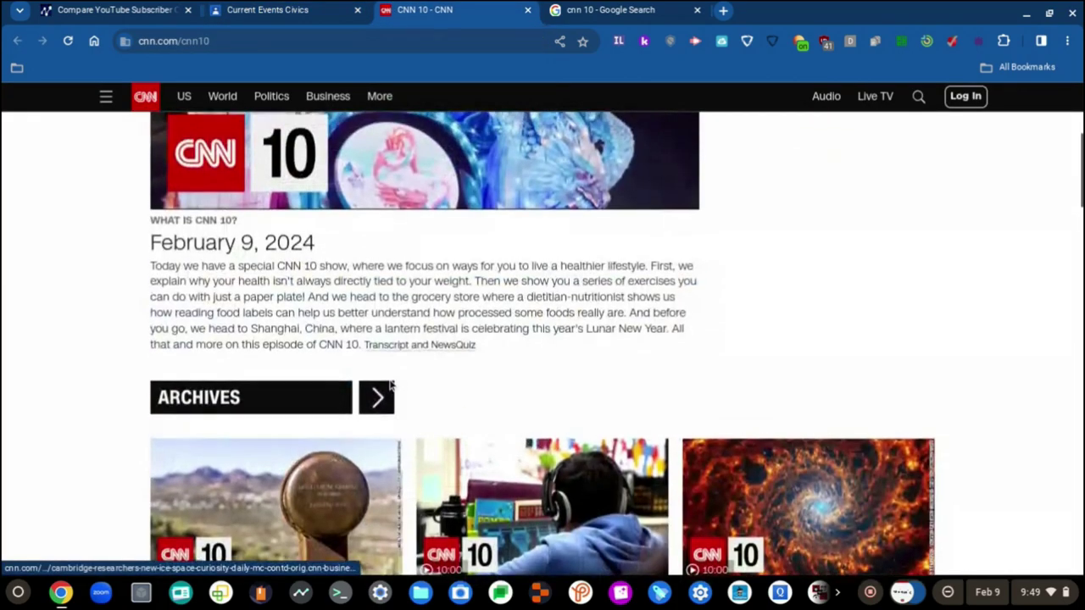
{"action": "scroll", "coordinate": [880, 291], "scroll_direction": "down", "scroll_amount": 4}
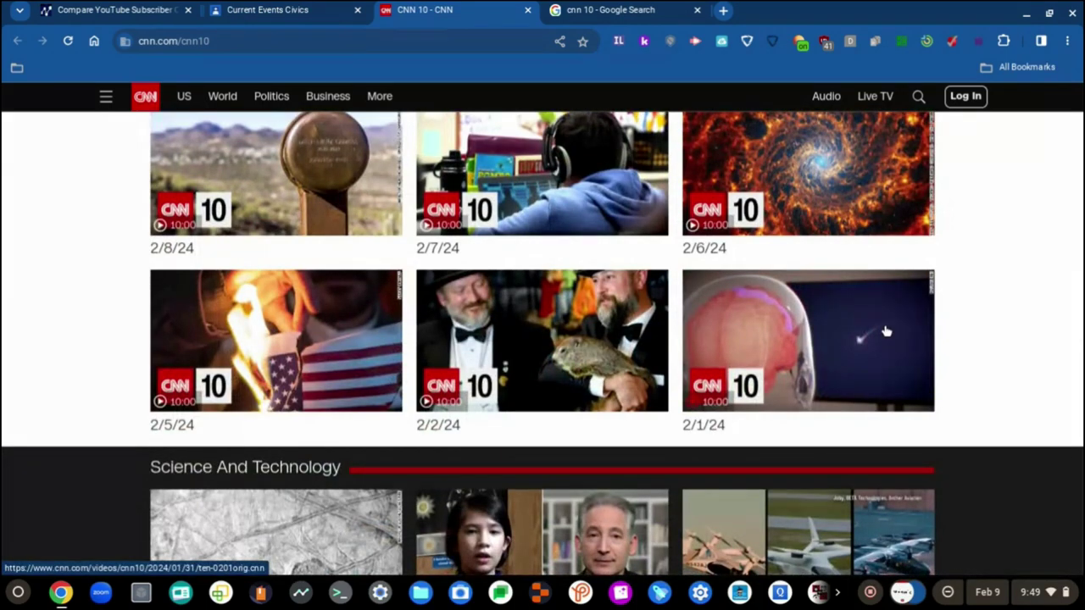
{"action": "key", "text": "XF86AudioMute"}
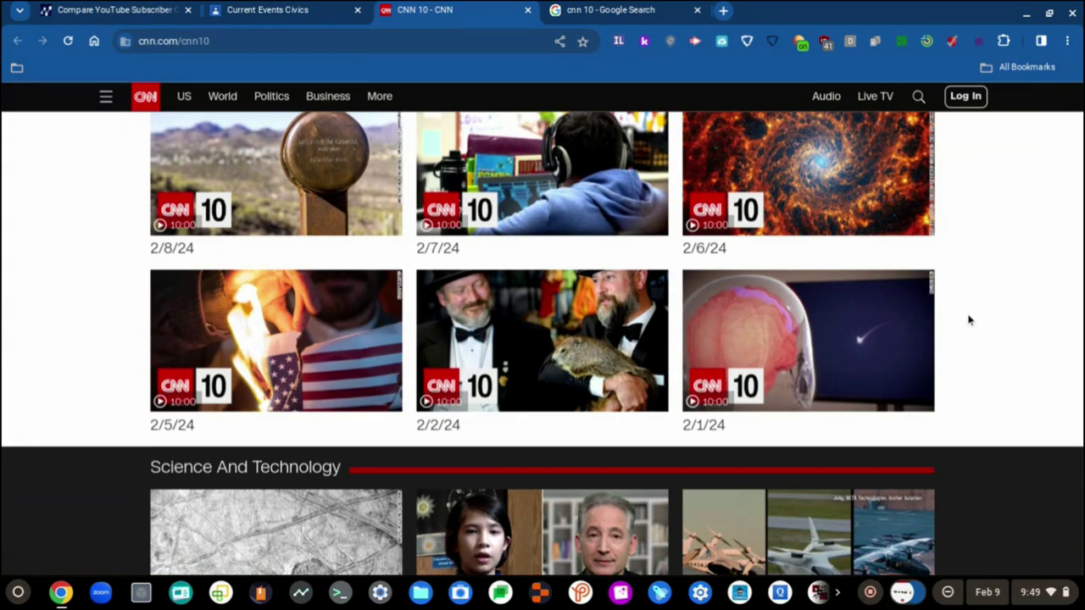
{"action": "scroll", "coordinate": [970, 320], "scroll_direction": "up", "scroll_amount": 3}
{"action": "scroll", "coordinate": [970, 319], "scroll_direction": "down", "scroll_amount": 1}
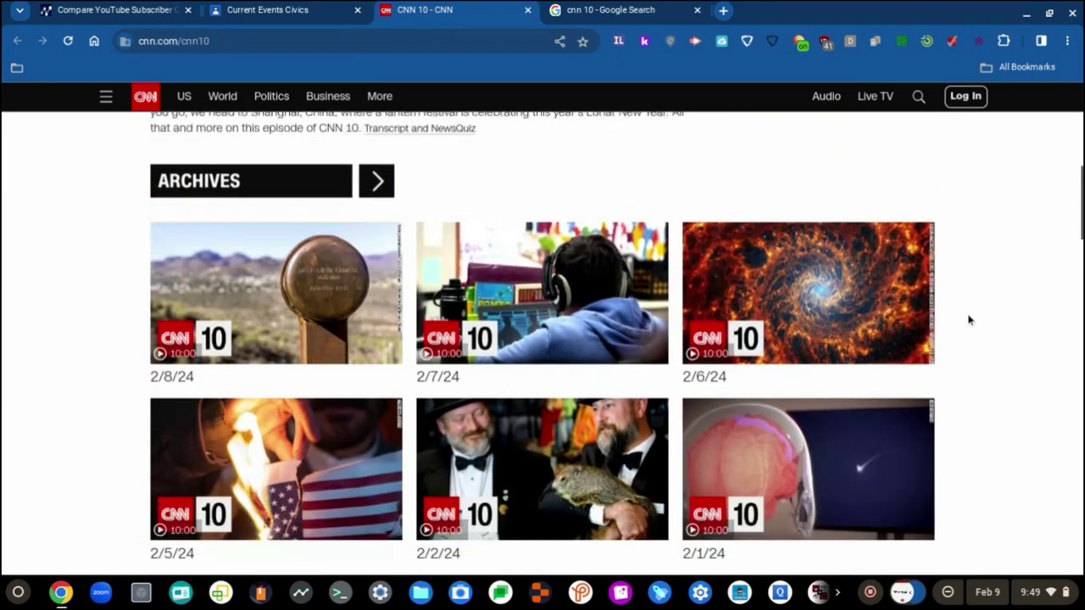
{"action": "scroll", "coordinate": [969, 320], "scroll_direction": "down", "scroll_amount": 1}
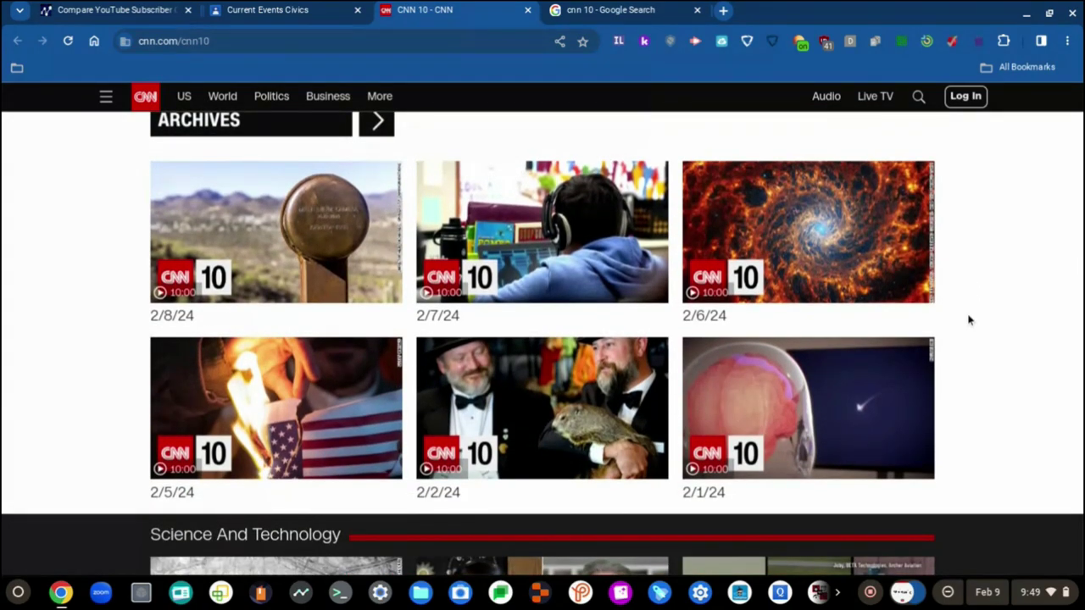
{"action": "scroll", "coordinate": [986, 325], "scroll_direction": "down", "scroll_amount": 6}
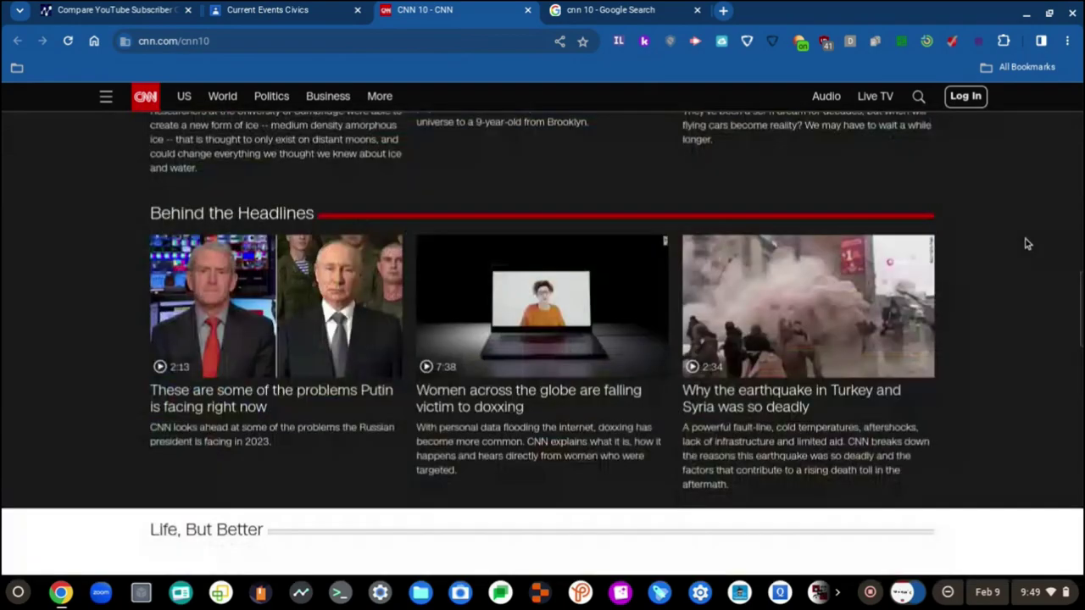
{"action": "scroll", "coordinate": [1025, 243], "scroll_direction": "down", "scroll_amount": 2}
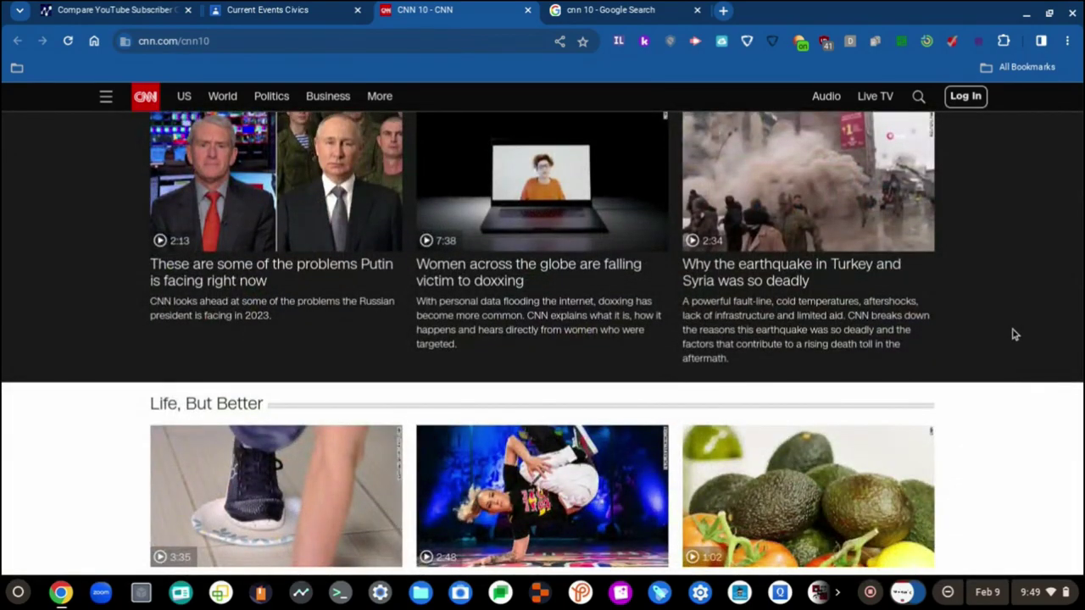
{"action": "scroll", "coordinate": [1014, 335], "scroll_direction": "up", "scroll_amount": 1}
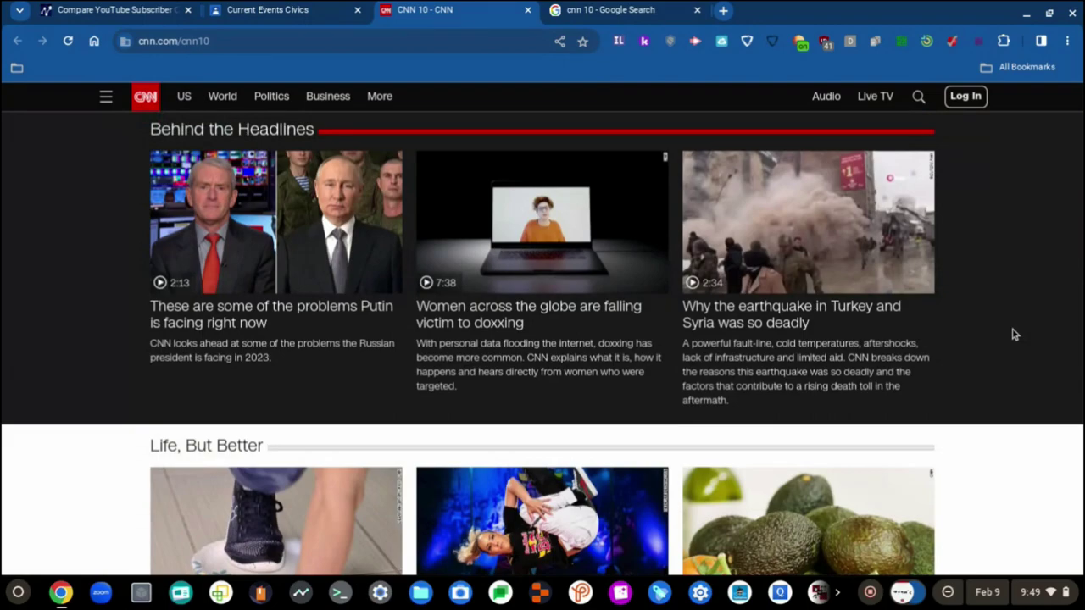
{"action": "scroll", "coordinate": [1015, 335], "scroll_direction": "up", "scroll_amount": 10}
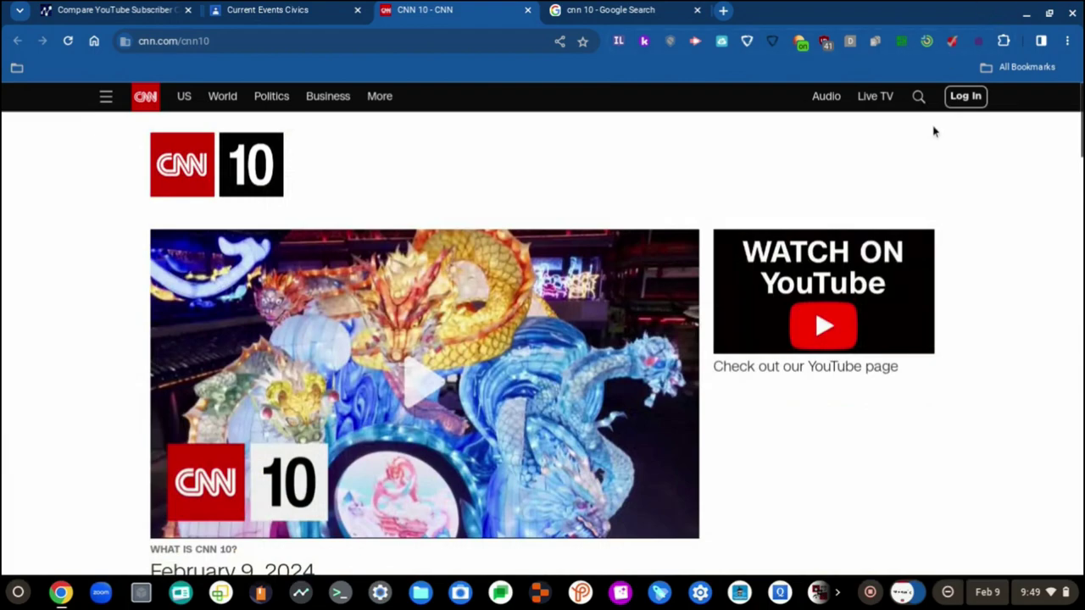
{"action": "key", "text": "ctrl+shift+Tab"}
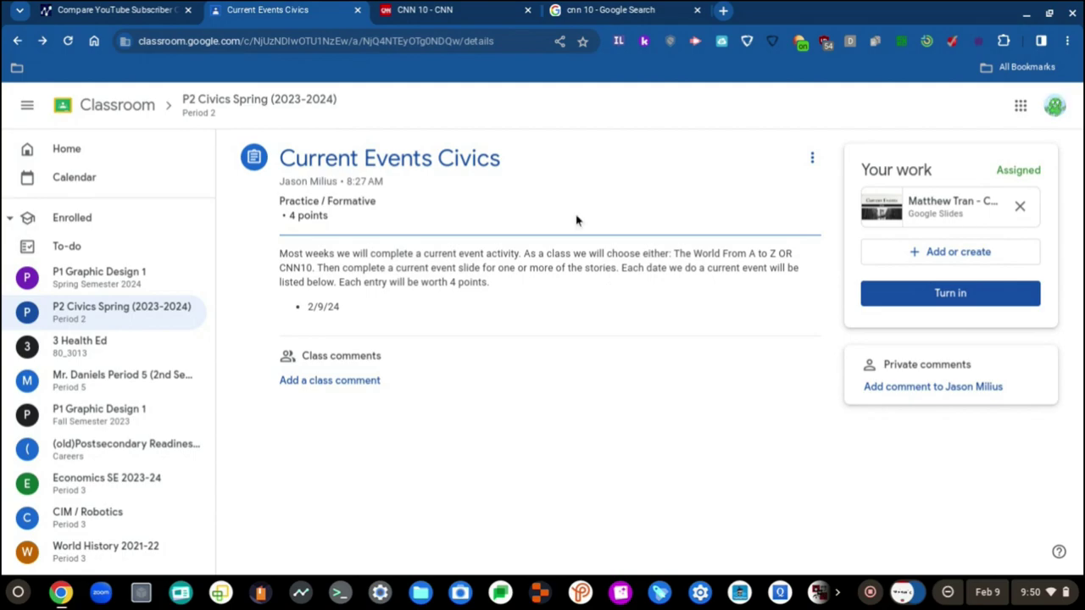
Step: Reload the assignment, close the CNN 10 tab, and open P2 Civics Spring (2023-2024) Classwork
{"action": "key", "text": "ctrl+r"}
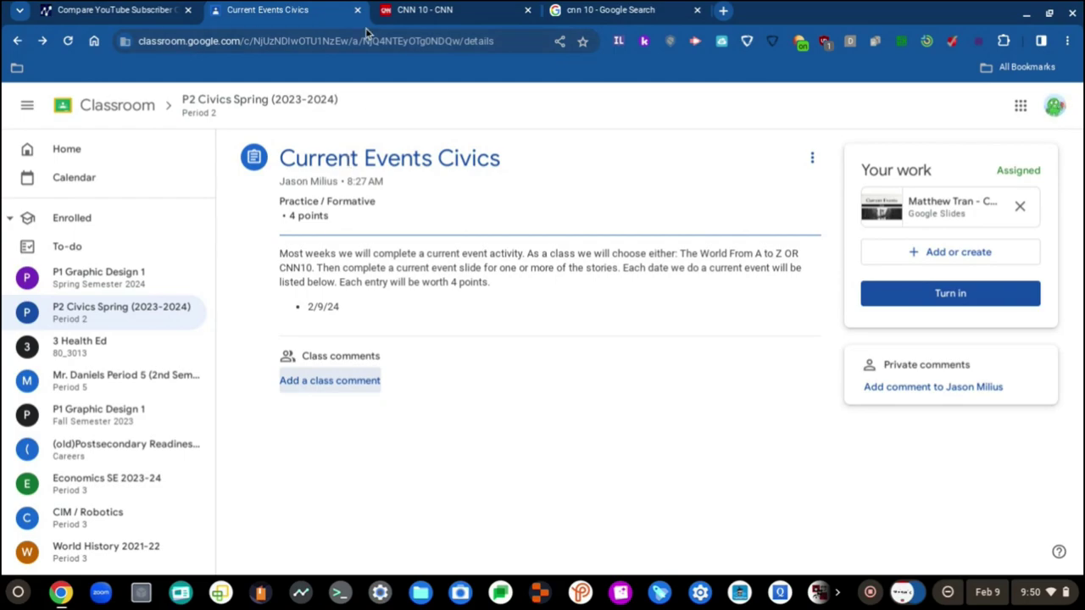
{"action": "left_click", "coordinate": [309, 97]}
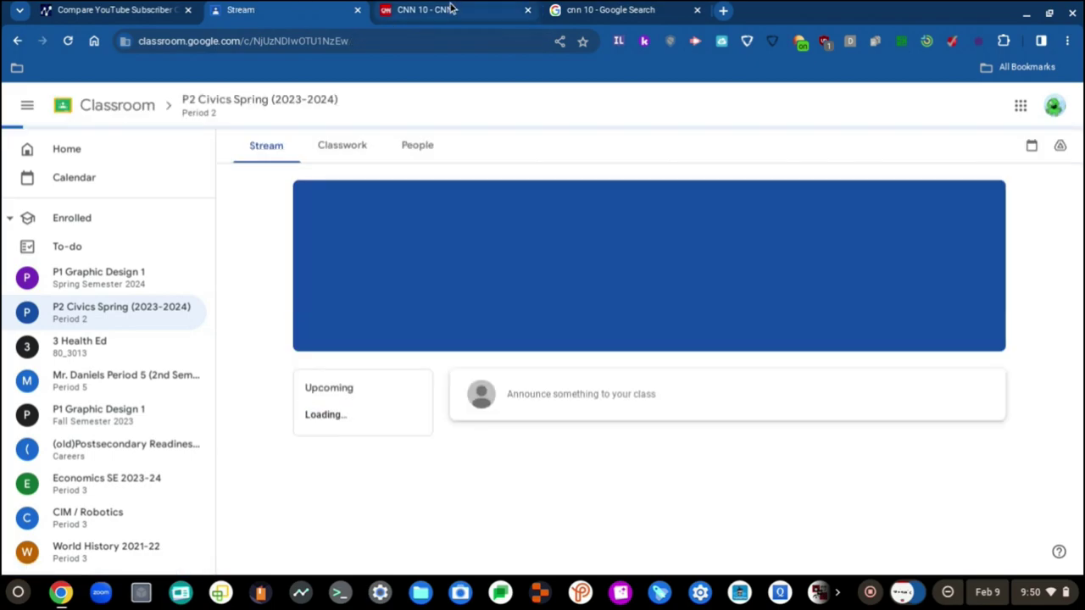
{"action": "left_click", "coordinate": [528, 11]}
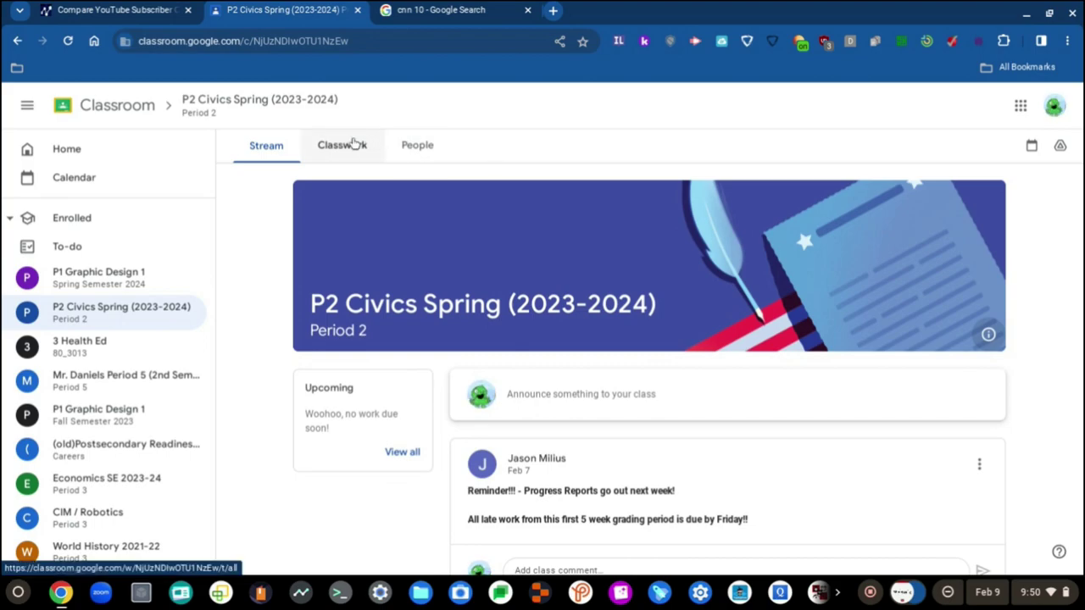
{"action": "left_click", "coordinate": [354, 144]}
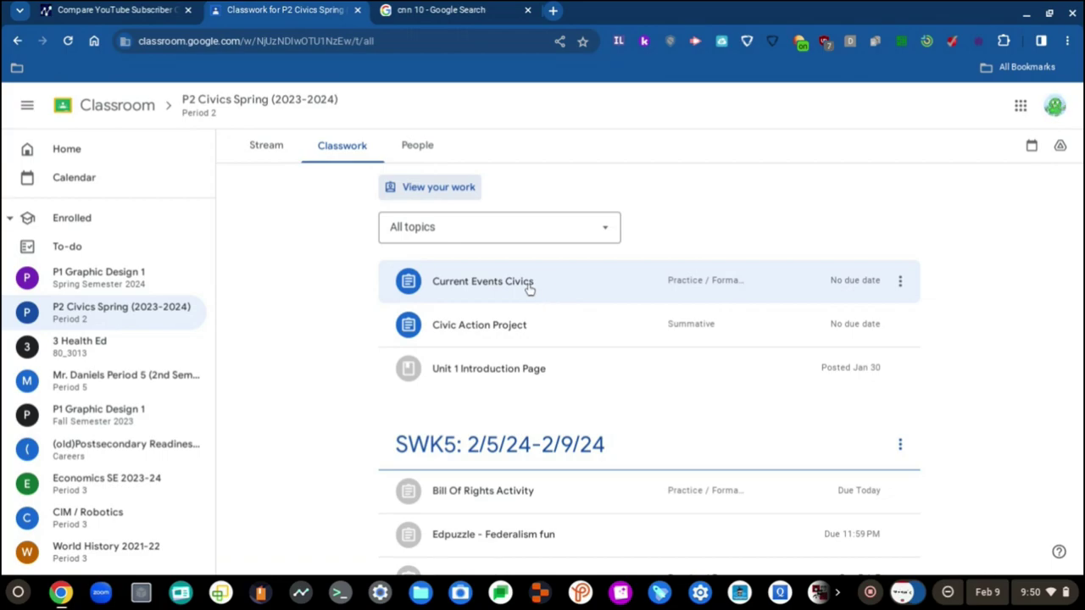
Step: Close the CNN 10 search results, open the full Civic Action Project assignment, and start a blank tab
{"action": "left_click", "coordinate": [483, 11]}
{"action": "left_click", "coordinate": [529, 10]}
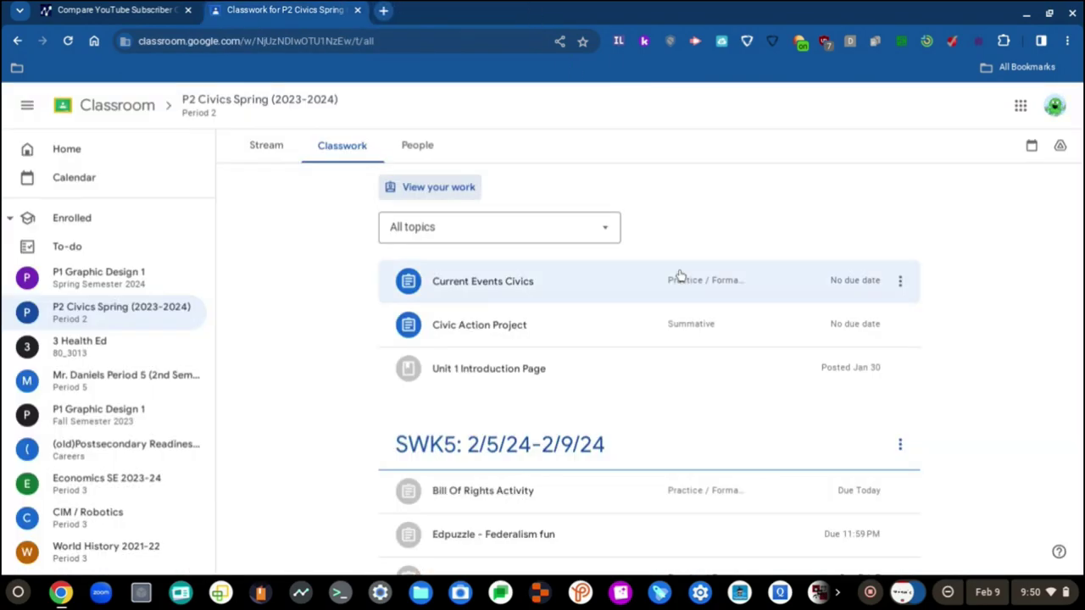
{"action": "left_click", "coordinate": [621, 321]}
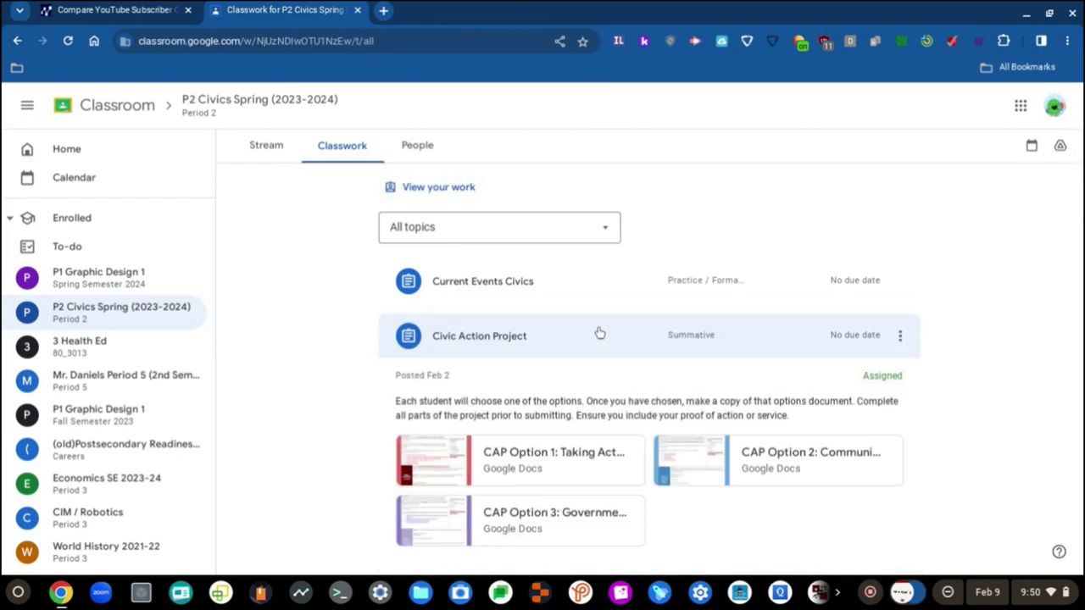
{"action": "left_click", "coordinate": [599, 333]}
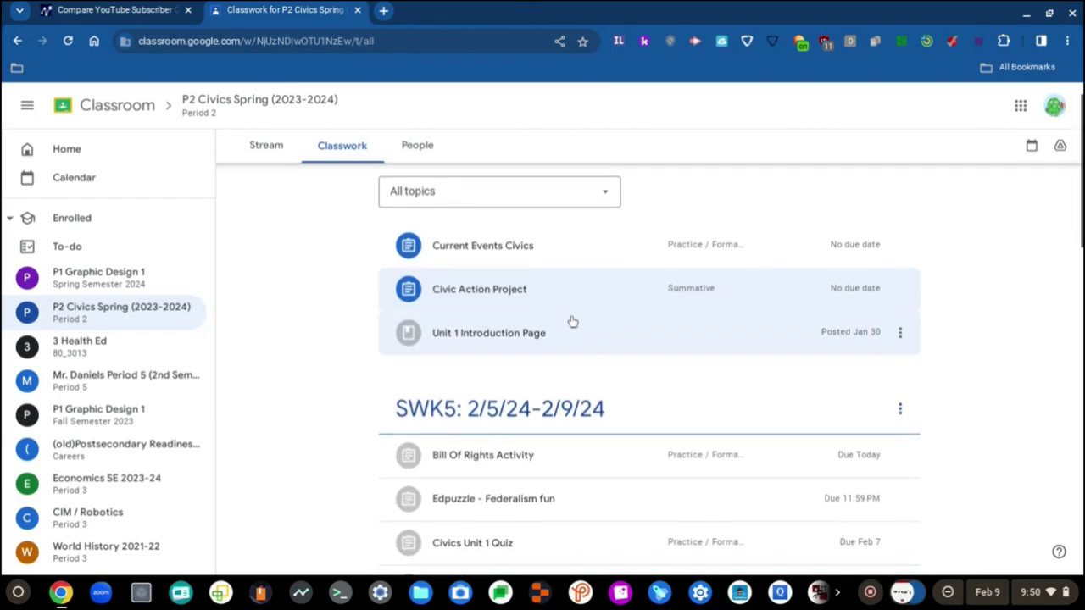
{"action": "left_click", "coordinate": [541, 294]}
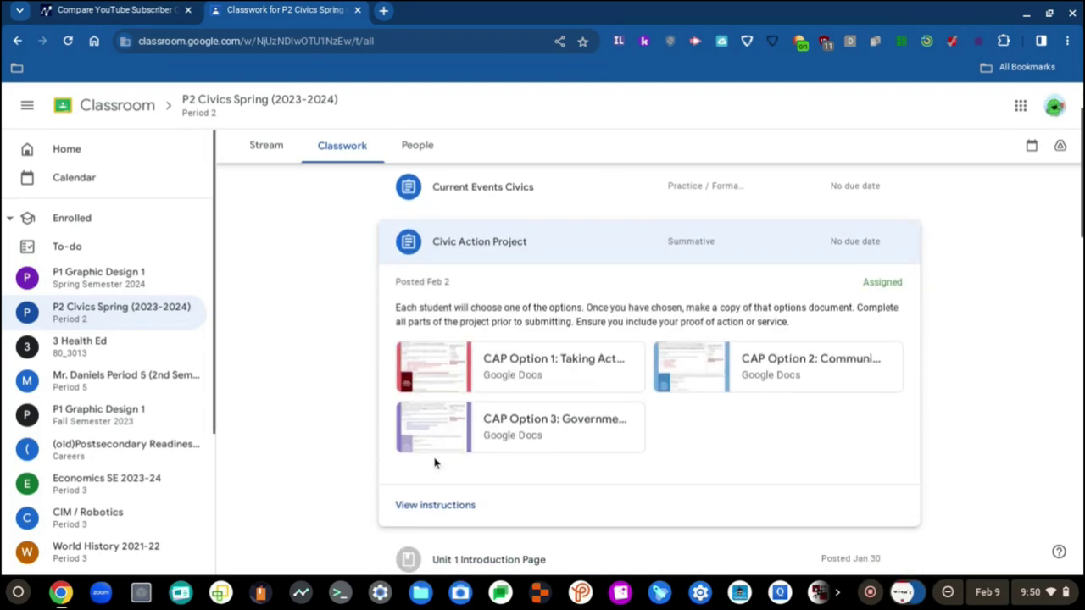
{"action": "left_click", "coordinate": [449, 501]}
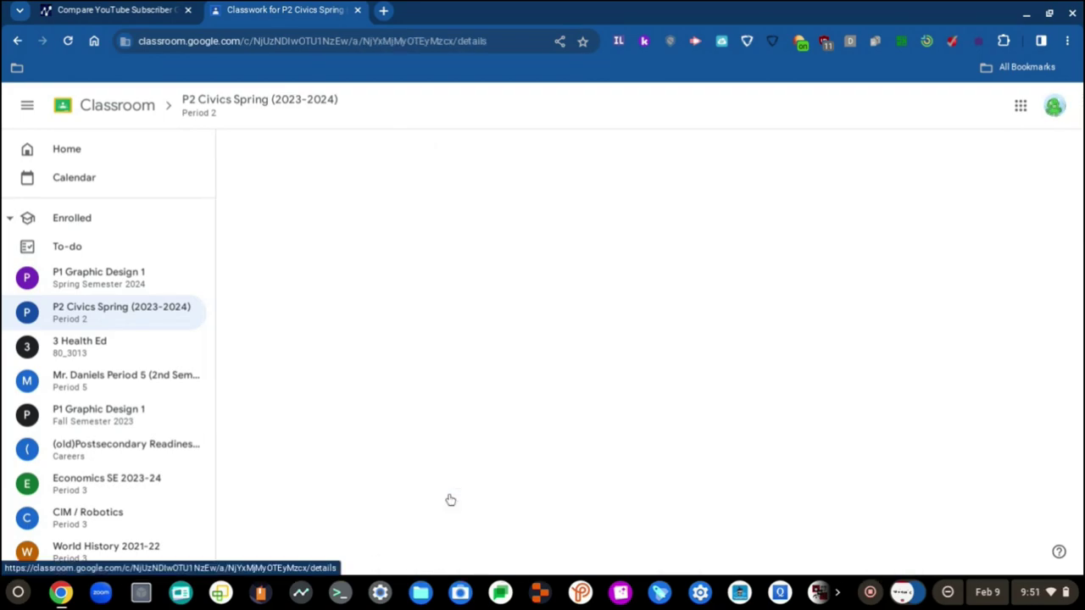
{"action": "left_click", "coordinate": [383, 10]}
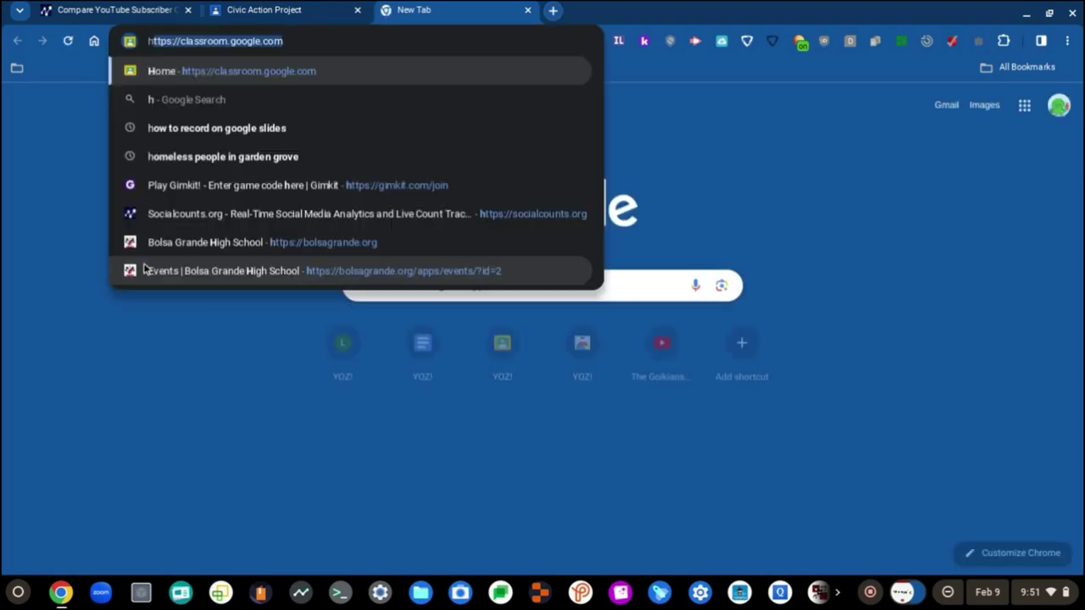
Step: Search 'how to make a portfolio', read Canva's portfolio tips article, then return to the Civic Action Project
{"action": "type", "text": "how to make a port"}
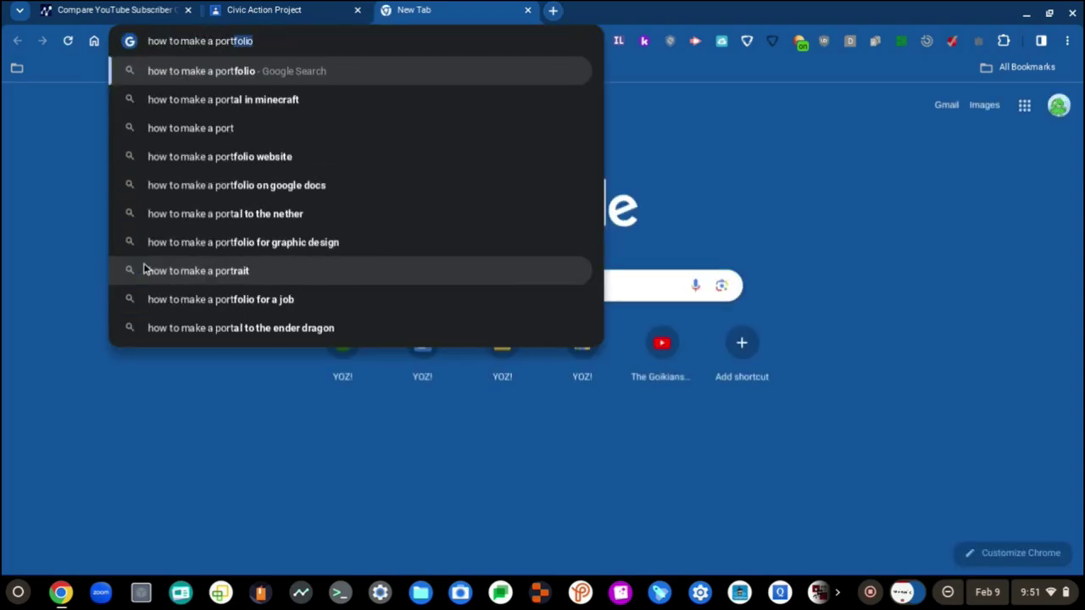
{"action": "key", "text": "Return"}
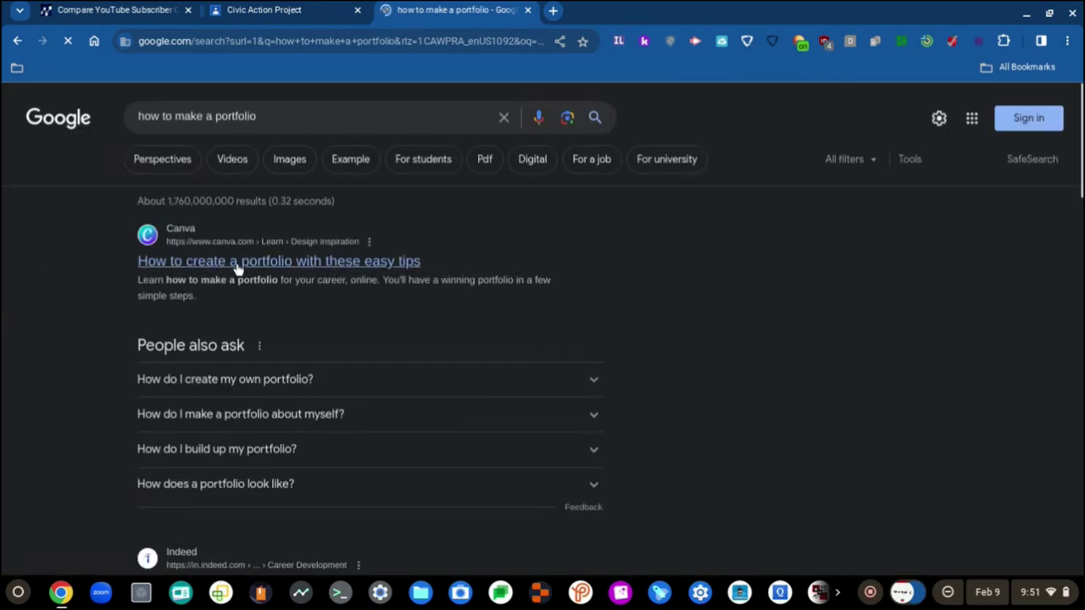
{"action": "left_click", "coordinate": [151, 266]}
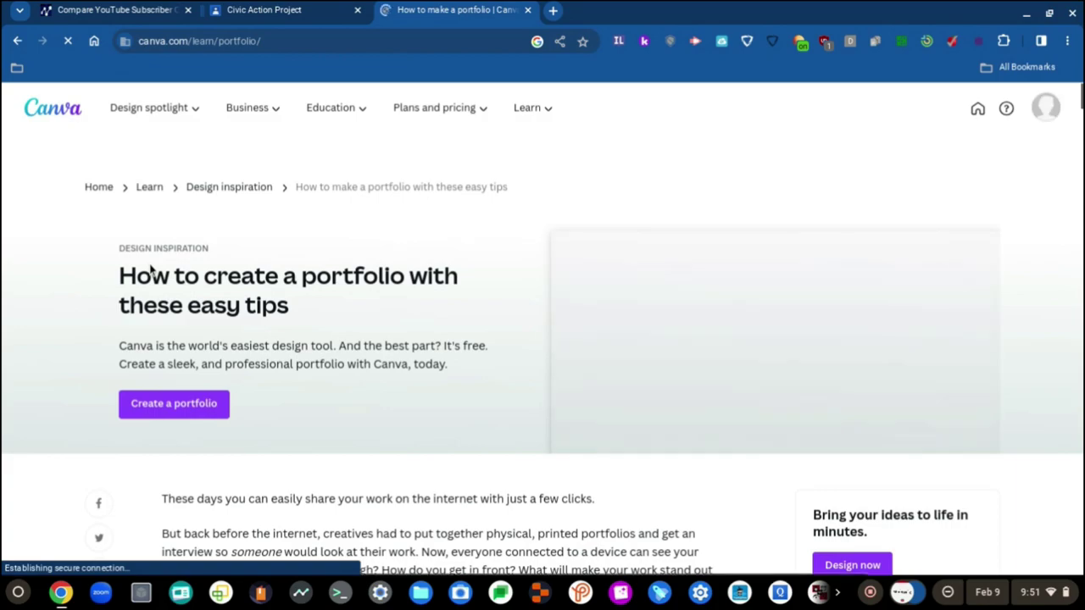
{"action": "scroll", "coordinate": [81, 259], "scroll_direction": "down", "scroll_amount": 1}
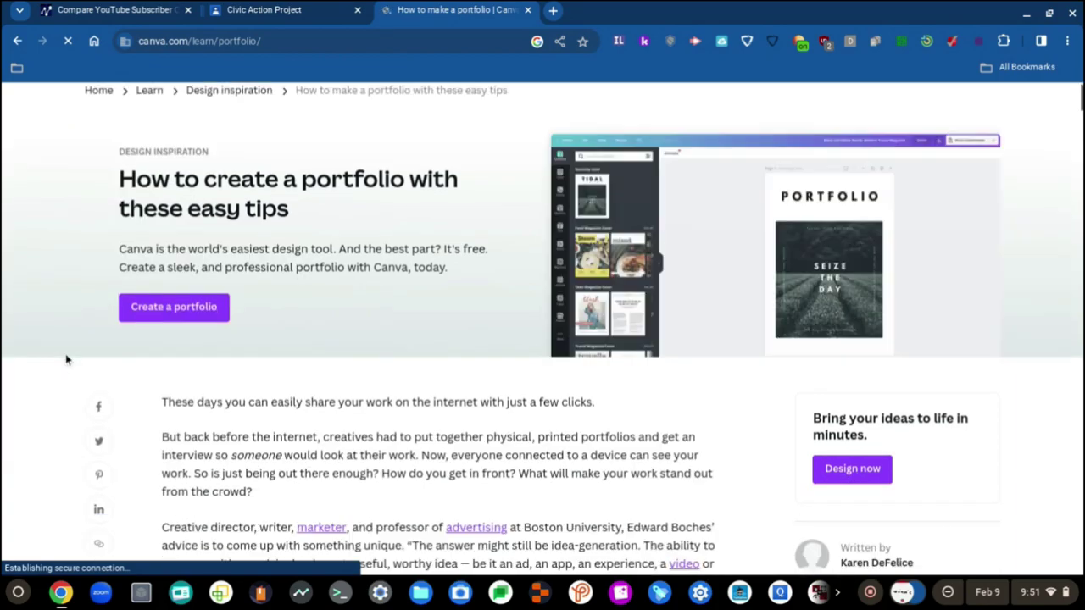
{"action": "scroll", "coordinate": [97, 243], "scroll_direction": "down", "scroll_amount": 1}
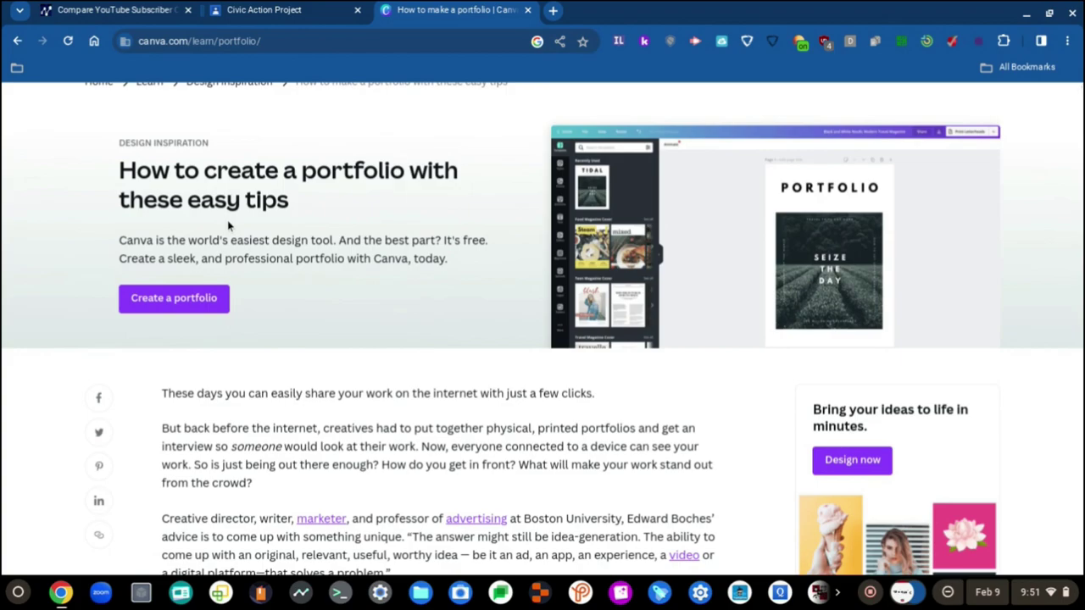
{"action": "scroll", "coordinate": [227, 225], "scroll_direction": "down", "scroll_amount": 5}
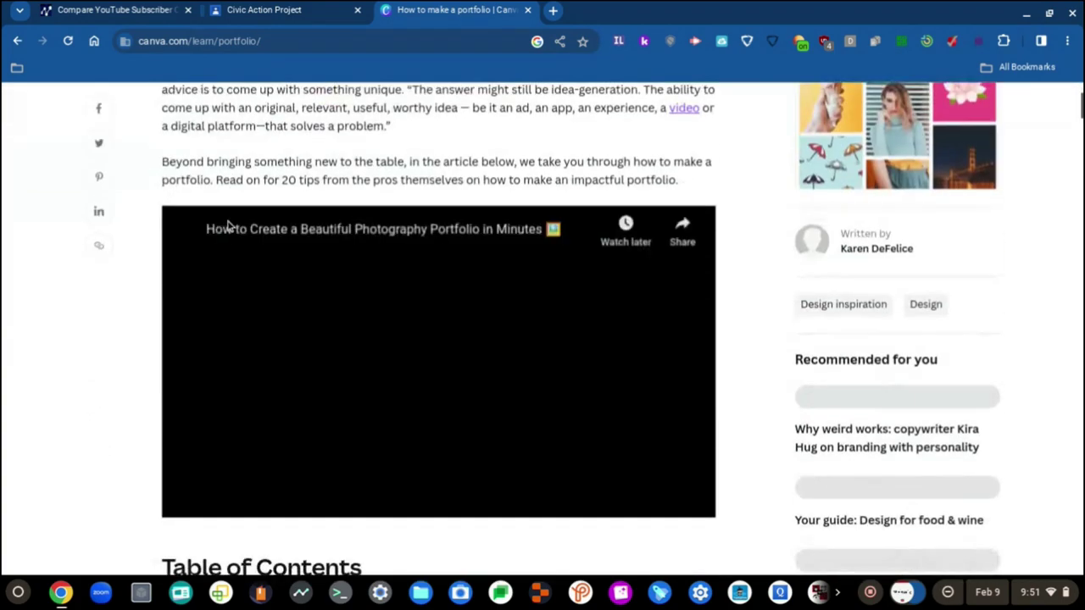
{"action": "scroll", "coordinate": [227, 225], "scroll_direction": "down", "scroll_amount": 5}
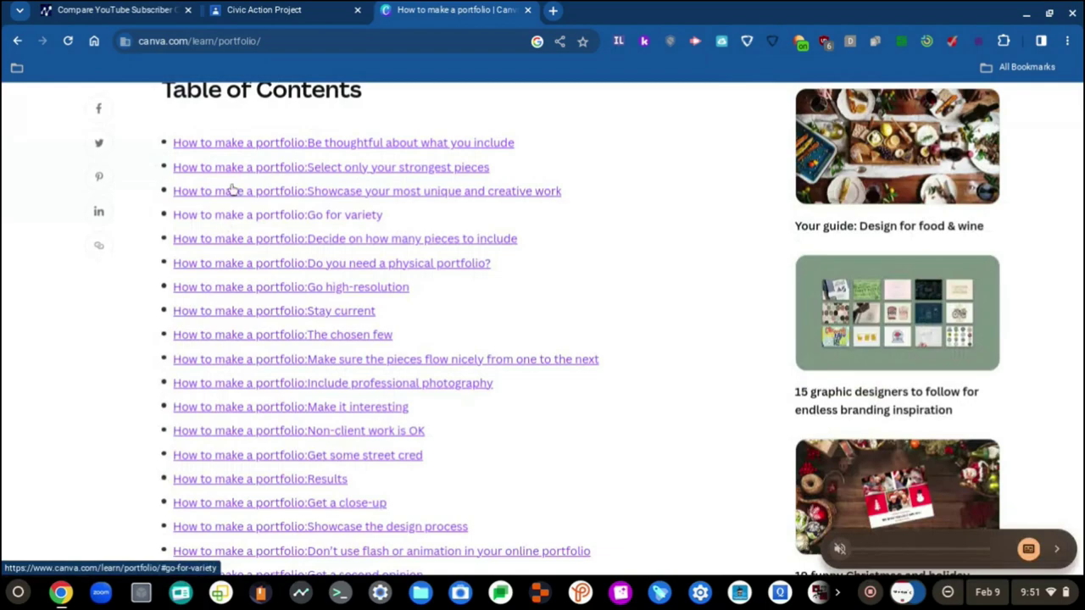
{"action": "left_click", "coordinate": [284, 9]}
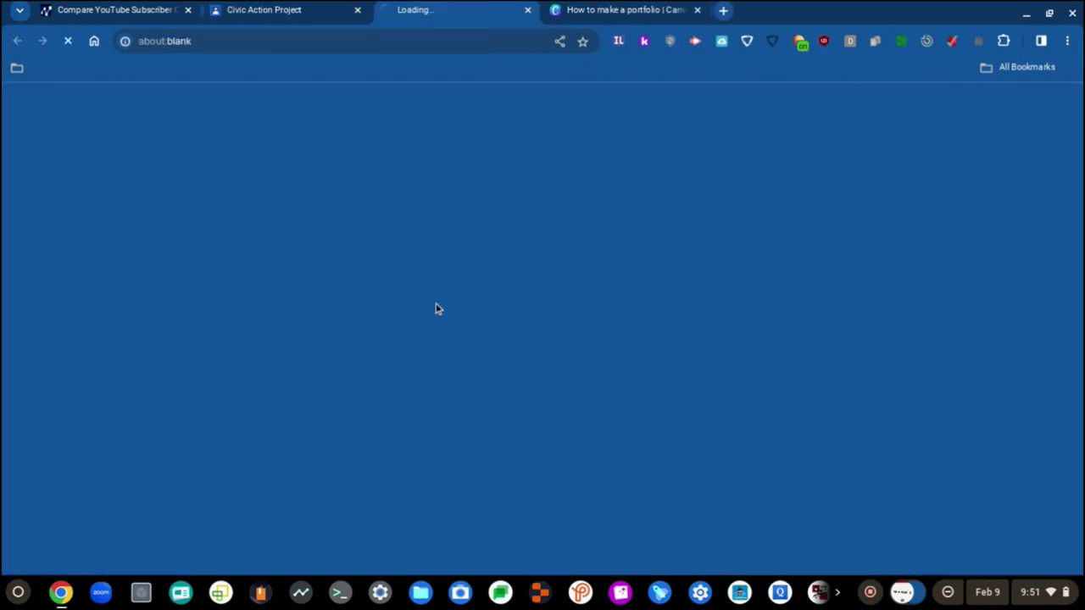
Step: Glance at the CAP Option 1: Taking Action document, close it, and launch Google Docs home
{"action": "left_click", "coordinate": [434, 308]}
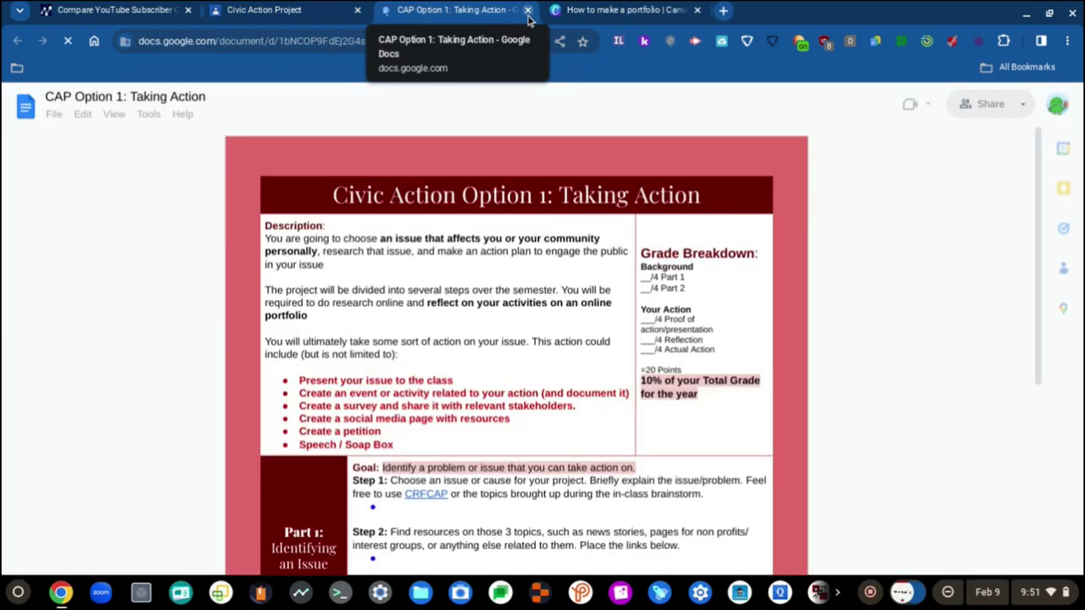
{"action": "left_click", "coordinate": [305, 8]}
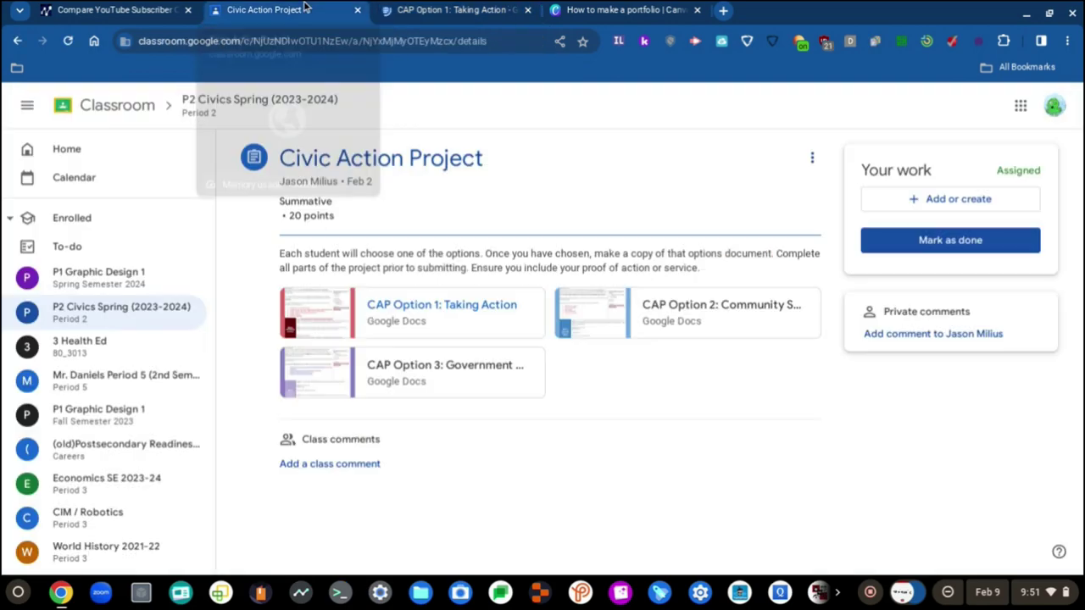
{"action": "left_click", "coordinate": [530, 10]}
{"action": "left_click", "coordinate": [1020, 105]}
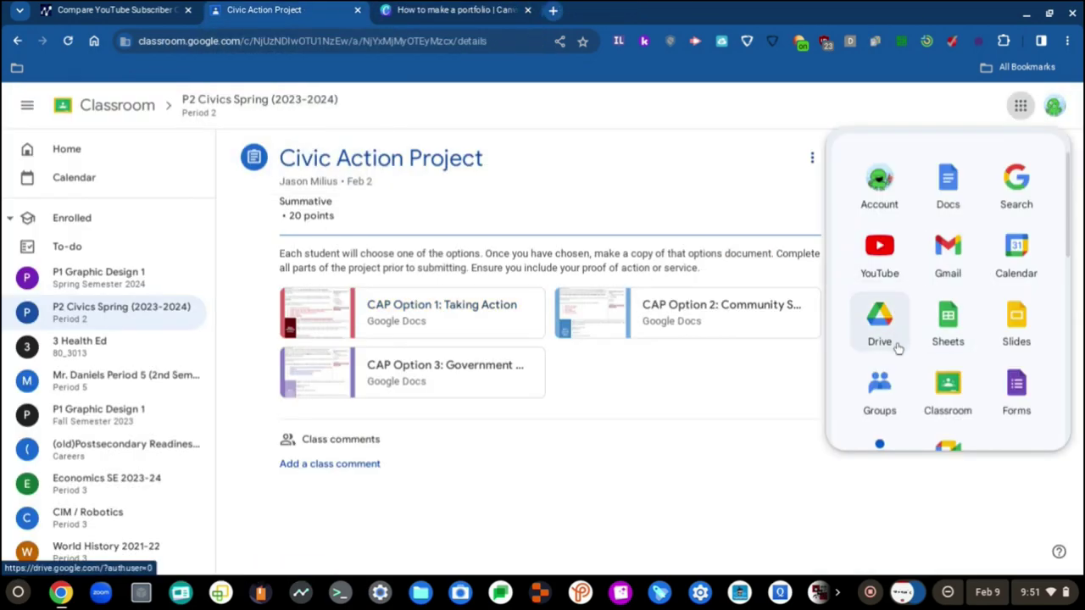
{"action": "left_click", "coordinate": [967, 172]}
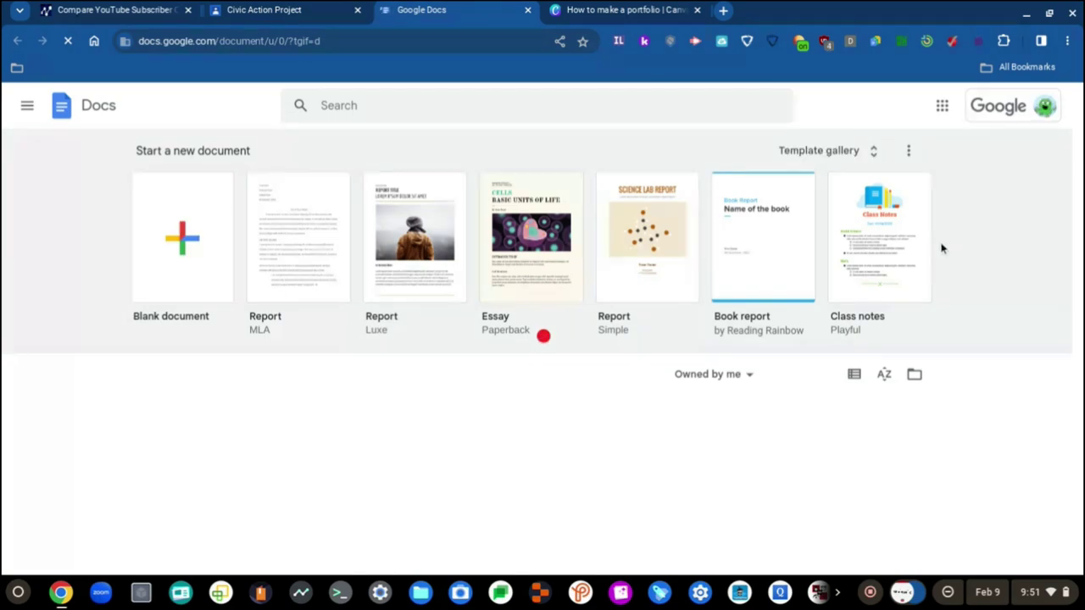
Step: Open CAP Option 1: Taking Action from the Google Docs recent documents list
{"action": "scroll", "coordinate": [941, 248], "scroll_direction": "down", "scroll_amount": 2}
{"action": "scroll", "coordinate": [940, 247], "scroll_direction": "down", "scroll_amount": 2}
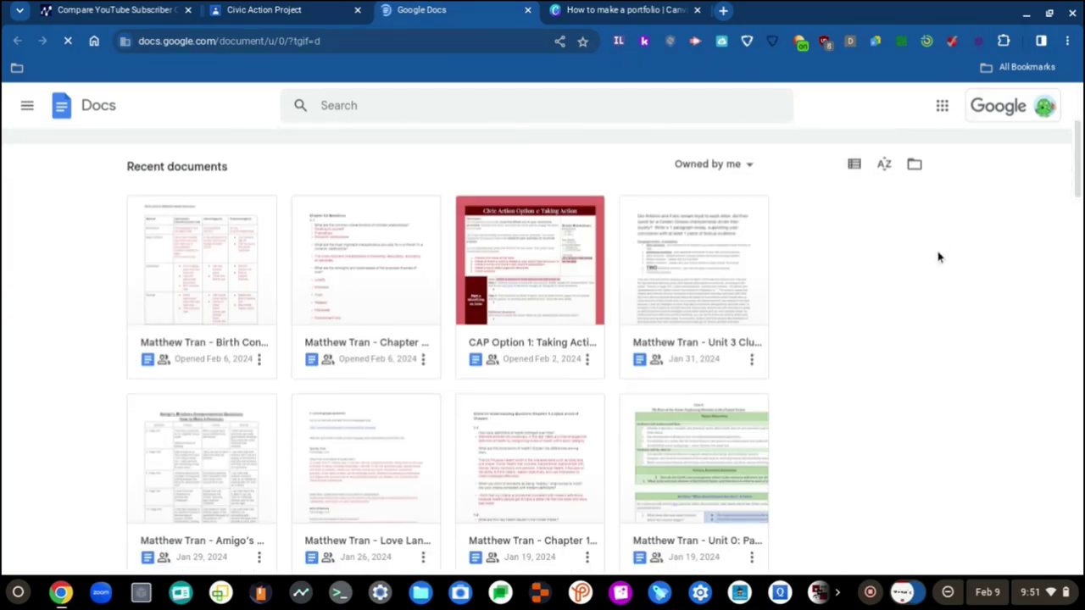
{"action": "scroll", "coordinate": [937, 255], "scroll_direction": "down", "scroll_amount": 1}
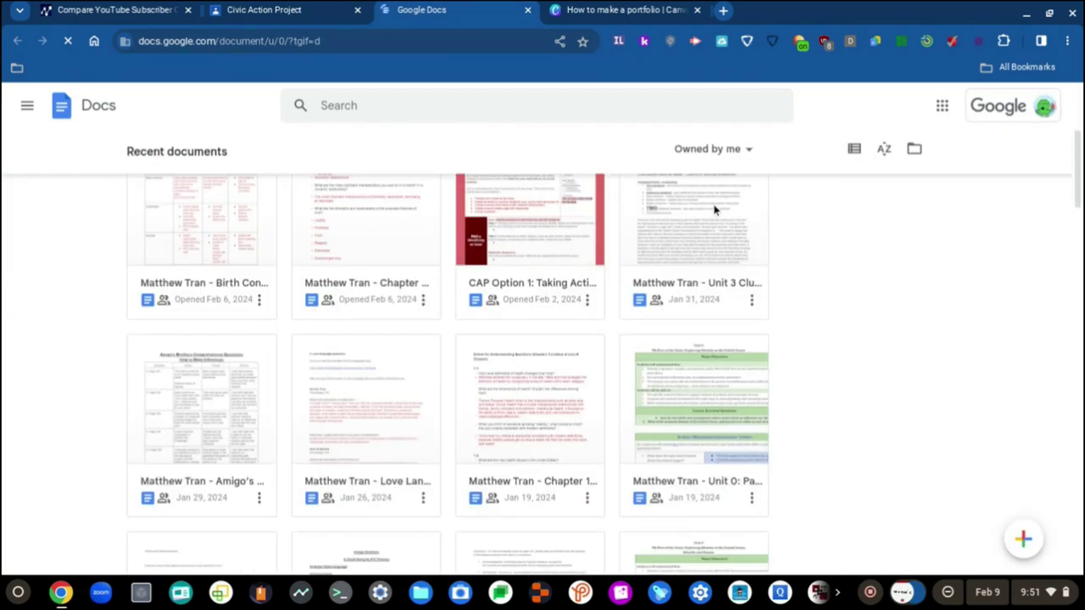
{"action": "left_click", "coordinate": [545, 208]}
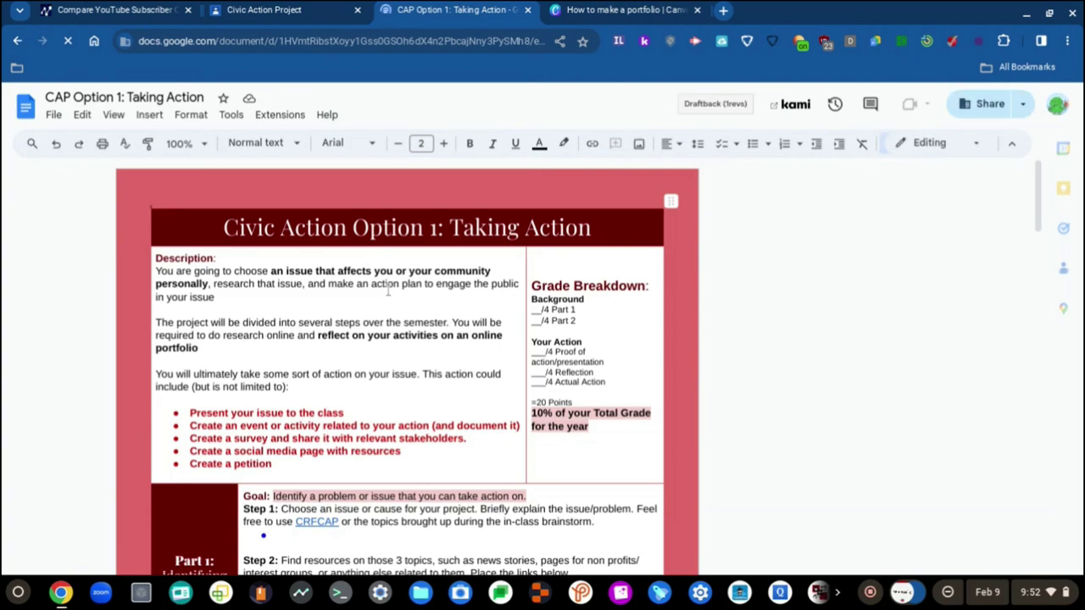
Step: Open the CAP Option 1 attachment again from the Civic Action Project assignment
{"action": "scroll", "coordinate": [384, 302], "scroll_direction": "down", "scroll_amount": 5}
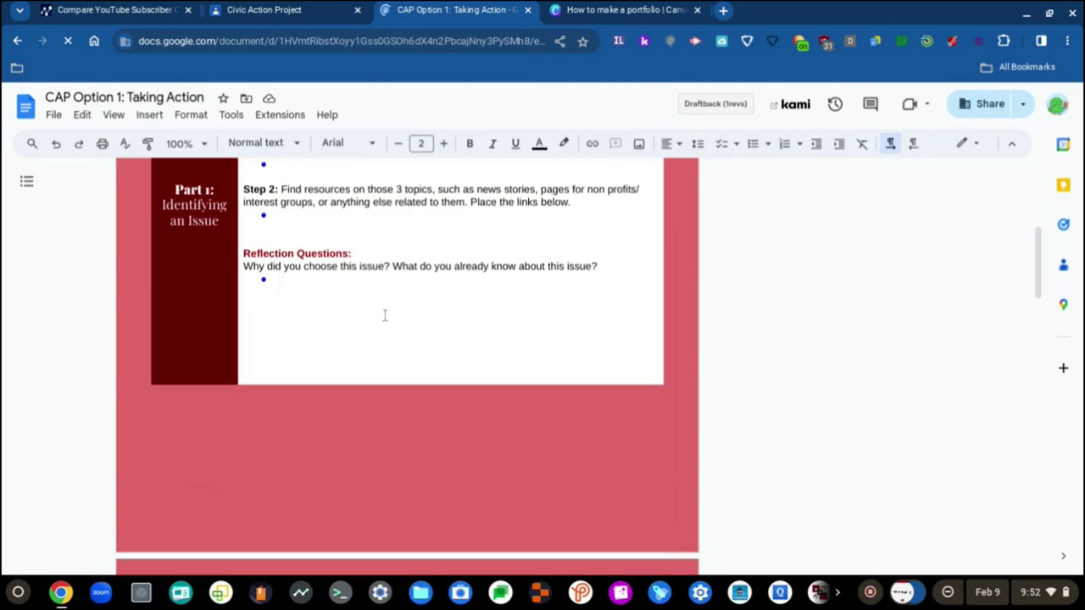
{"action": "left_click", "coordinate": [310, 11]}
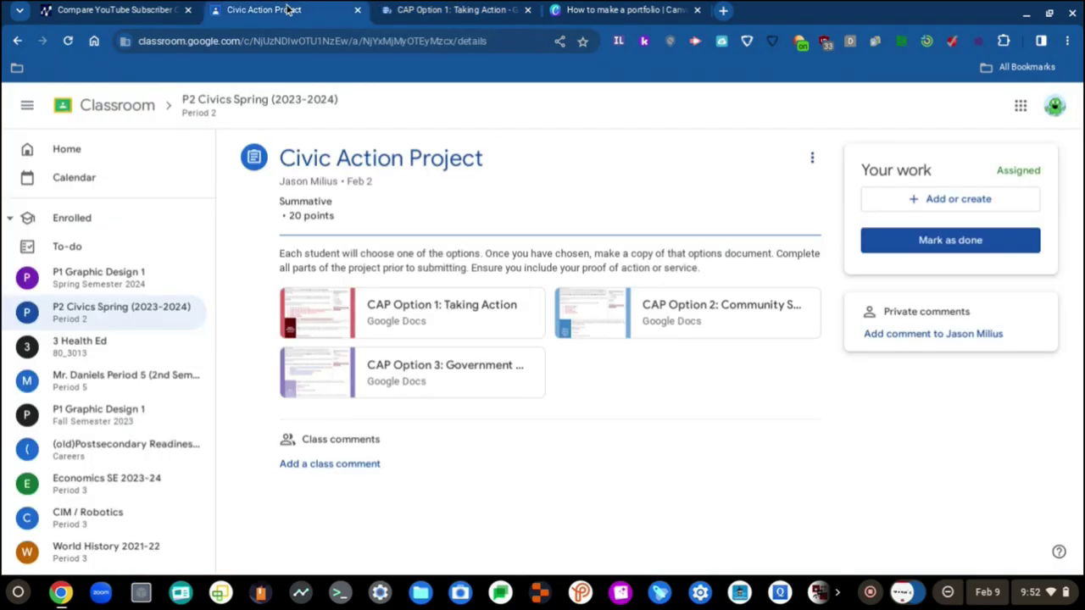
{"action": "left_click", "coordinate": [409, 333]}
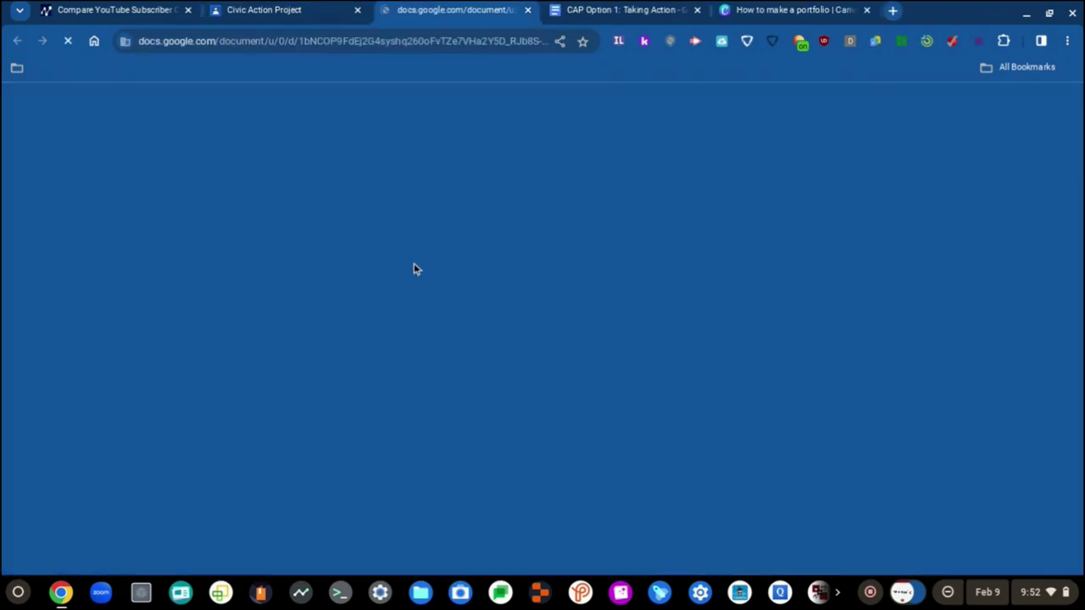
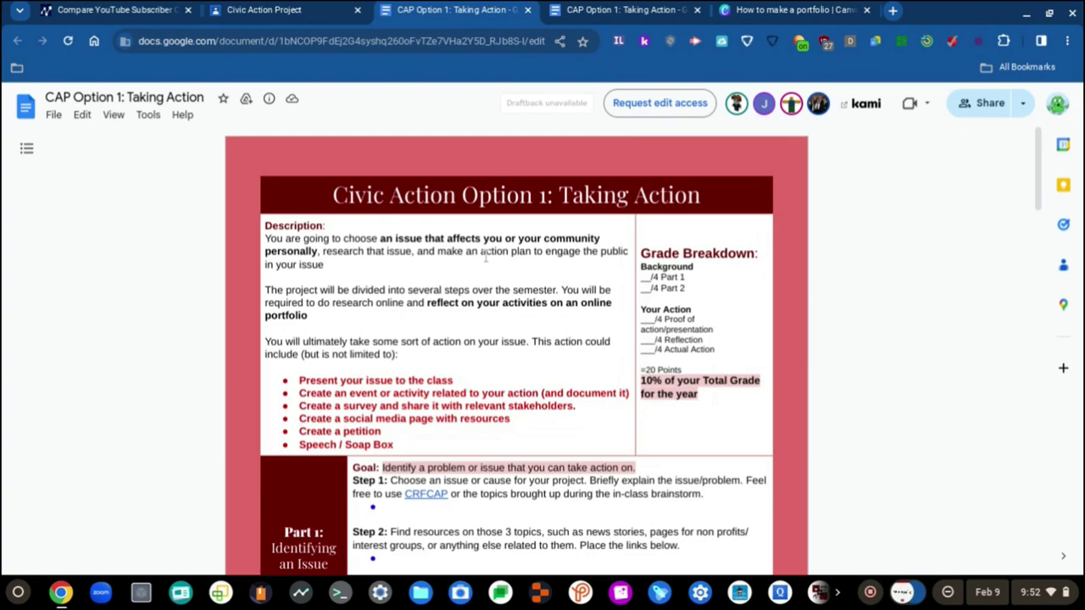
Step: Close the view-only assignment and switch to the editable CAP Option 1 copy
{"action": "scroll", "coordinate": [486, 257], "scroll_direction": "down", "scroll_amount": 3}
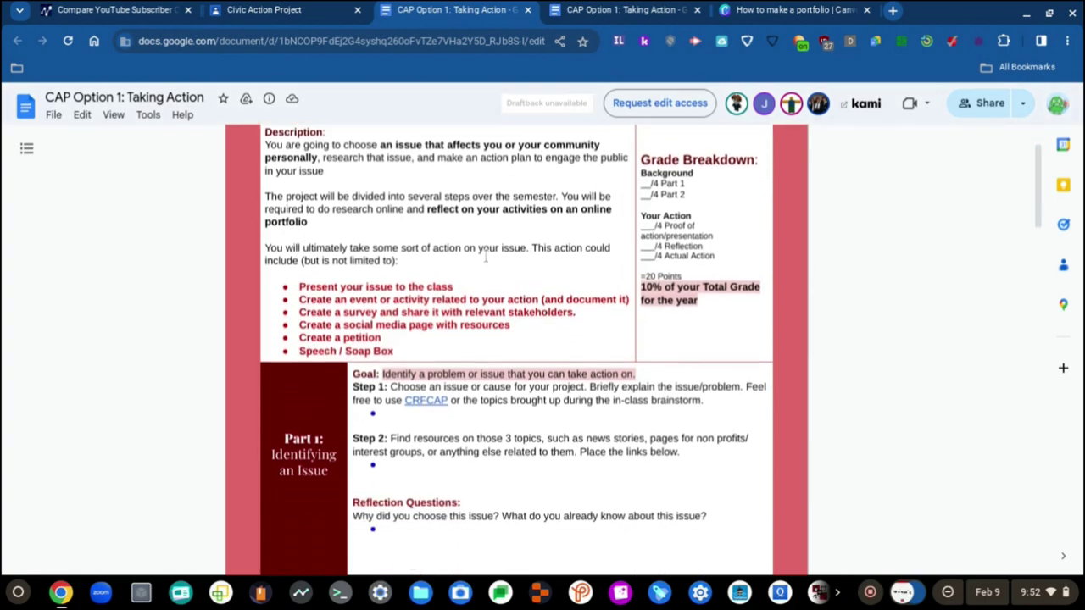
{"action": "scroll", "coordinate": [486, 257], "scroll_direction": "up", "scroll_amount": 3}
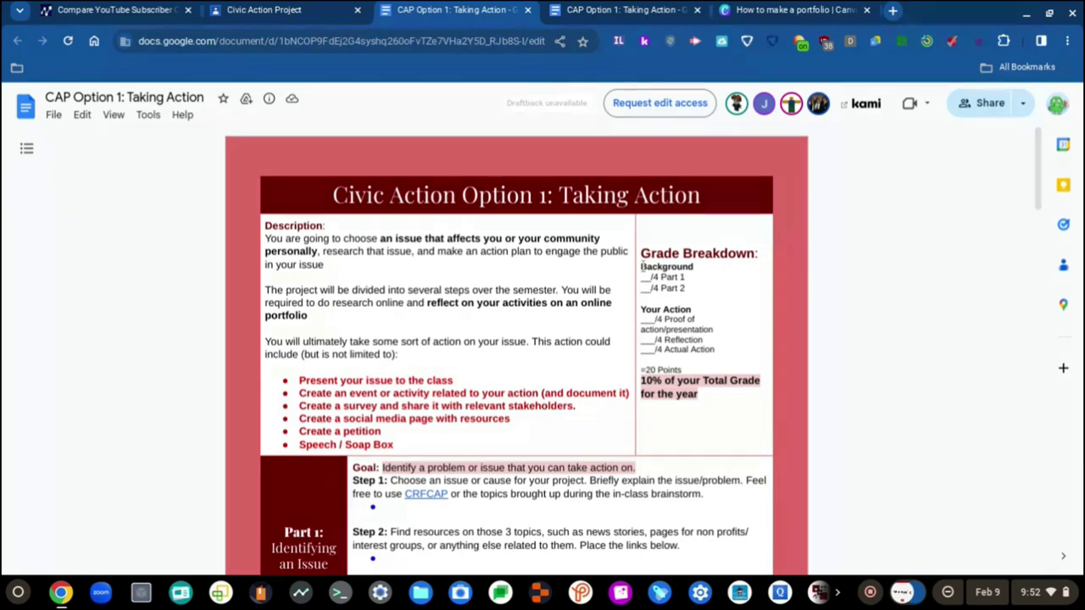
{"action": "scroll", "coordinate": [642, 266], "scroll_direction": "down", "scroll_amount": 3}
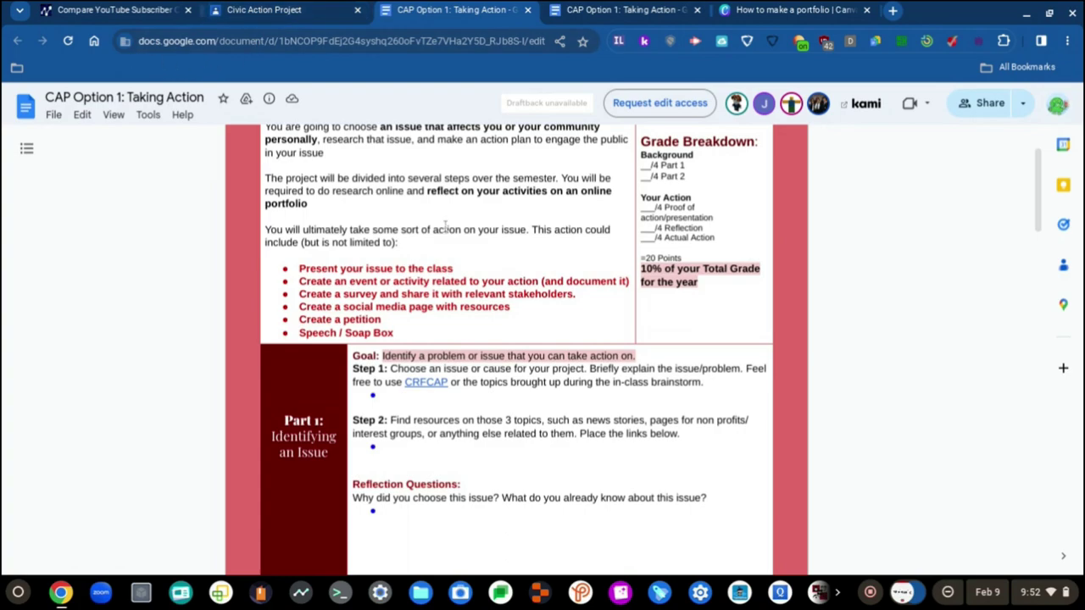
{"action": "scroll", "coordinate": [444, 225], "scroll_direction": "down", "scroll_amount": 6}
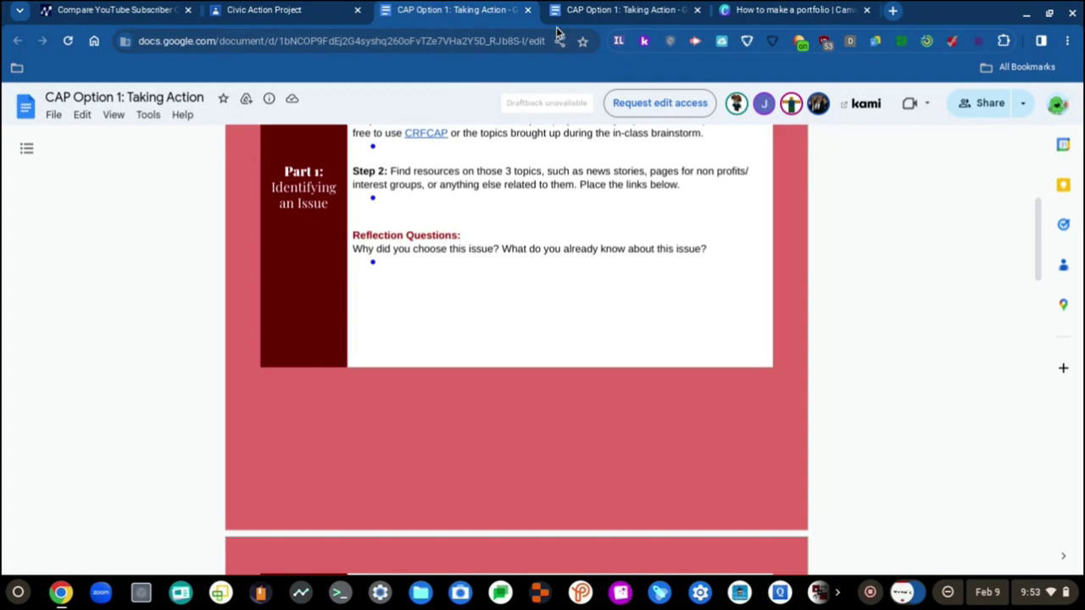
{"action": "left_click", "coordinate": [527, 10]}
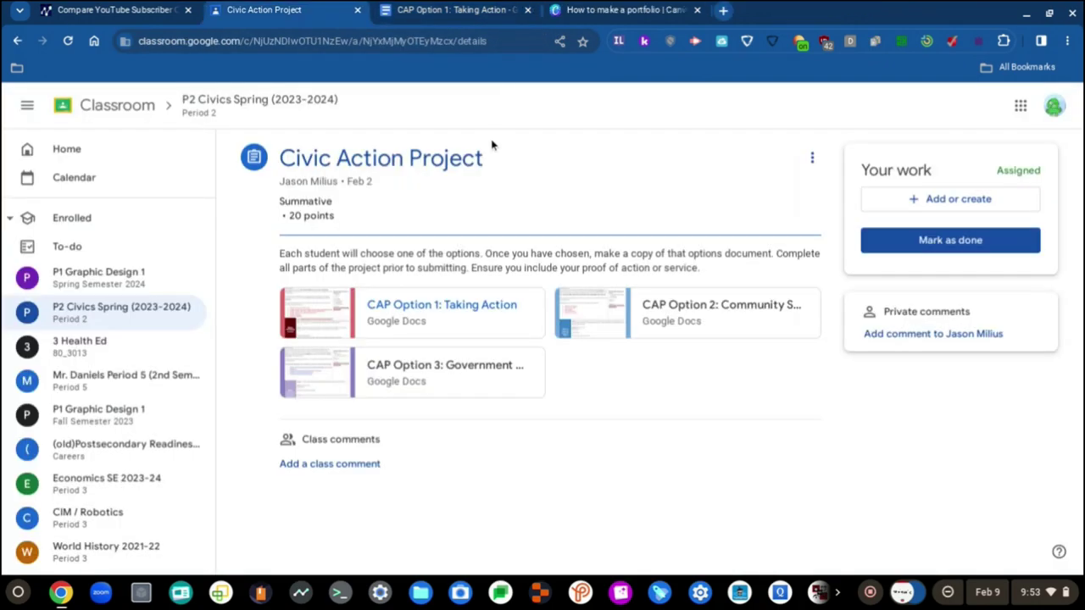
{"action": "left_click", "coordinate": [576, 10]}
{"action": "left_click", "coordinate": [452, 7]}
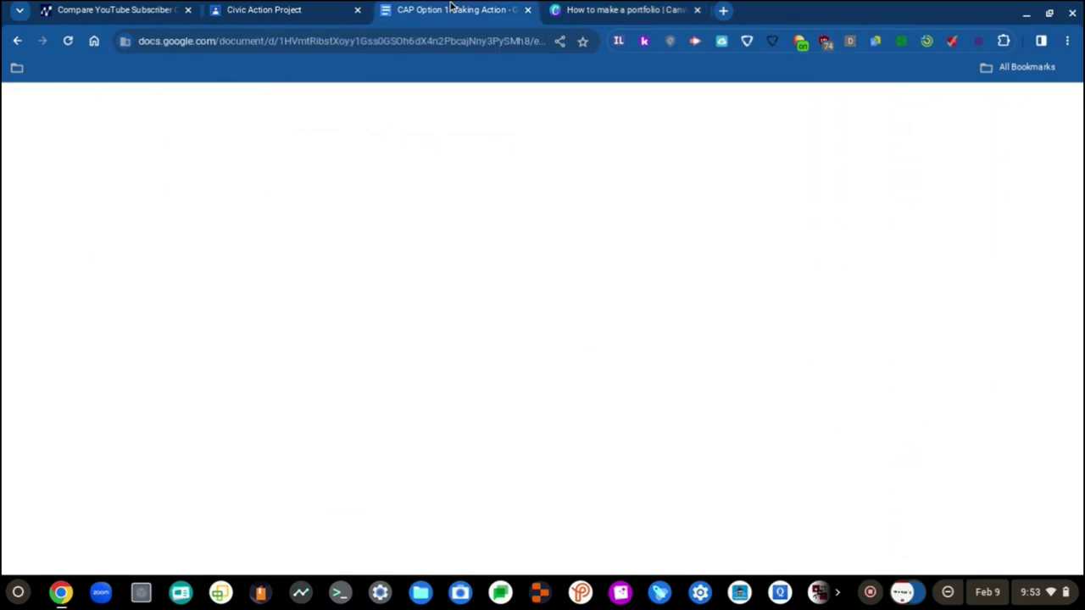
Step: In Part 1, show the CRFCAP link's crfcap.org address
{"action": "scroll", "coordinate": [424, 218], "scroll_direction": "up", "scroll_amount": 5}
{"action": "scroll", "coordinate": [421, 219], "scroll_direction": "down", "scroll_amount": 5}
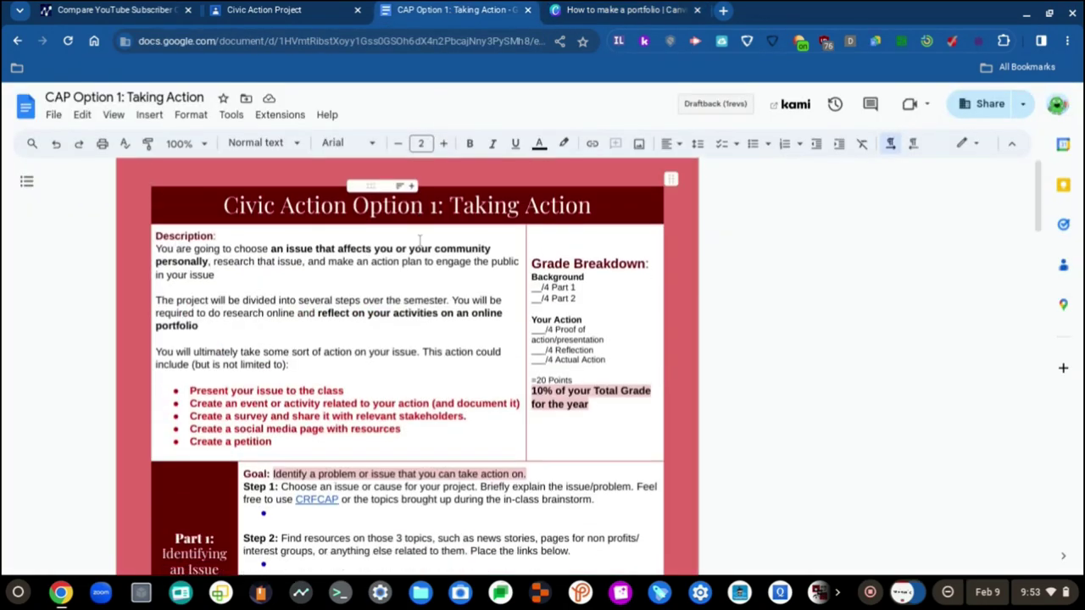
{"action": "scroll", "coordinate": [420, 240], "scroll_direction": "down", "scroll_amount": 3}
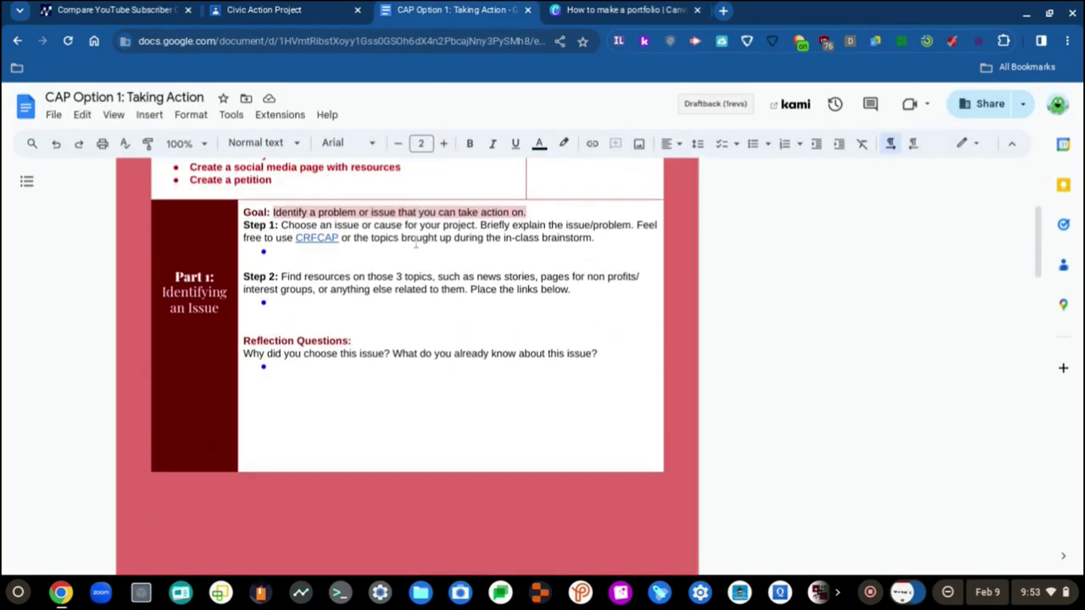
{"action": "scroll", "coordinate": [415, 243], "scroll_direction": "up", "scroll_amount": 2}
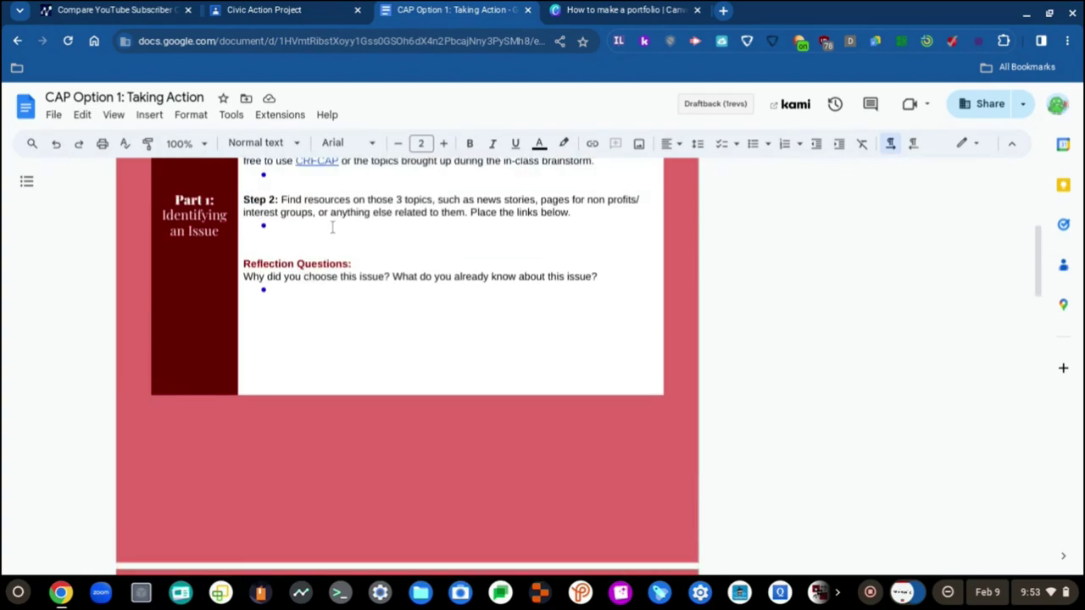
{"action": "scroll", "coordinate": [332, 227], "scroll_direction": "up", "scroll_amount": 2}
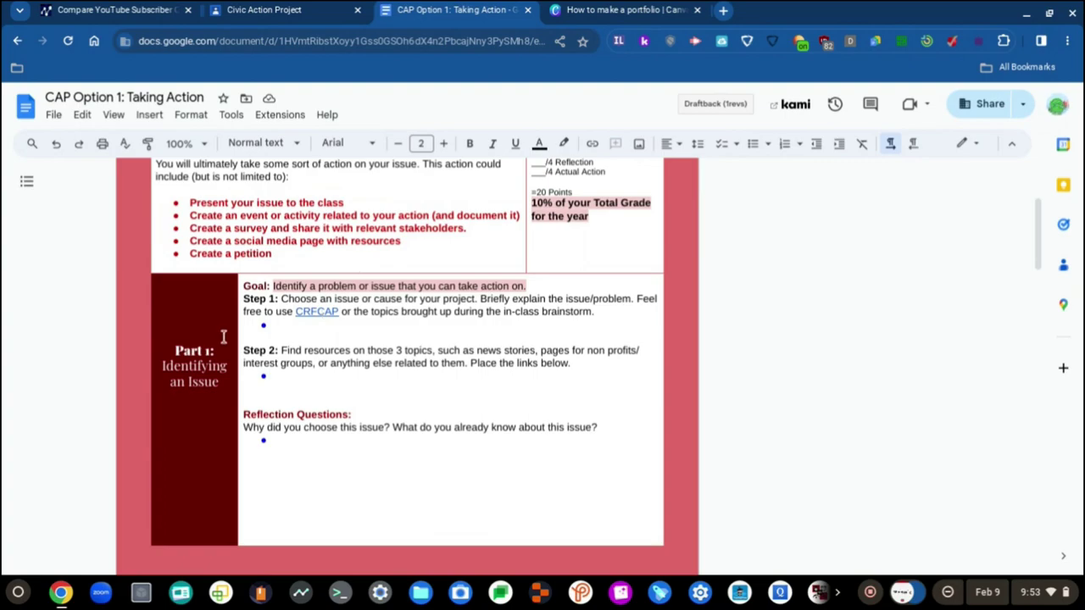
{"action": "left_click", "coordinate": [317, 311]}
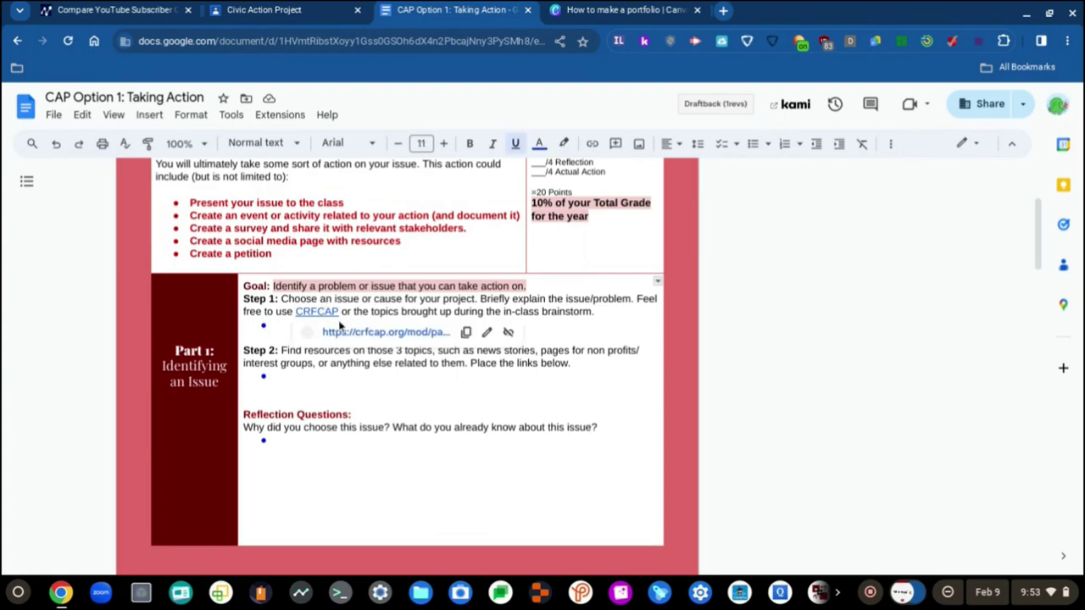
Step: Open the CRFCAP site, then search the web for 'what are the issues with the environment'
{"action": "left_click", "coordinate": [370, 338]}
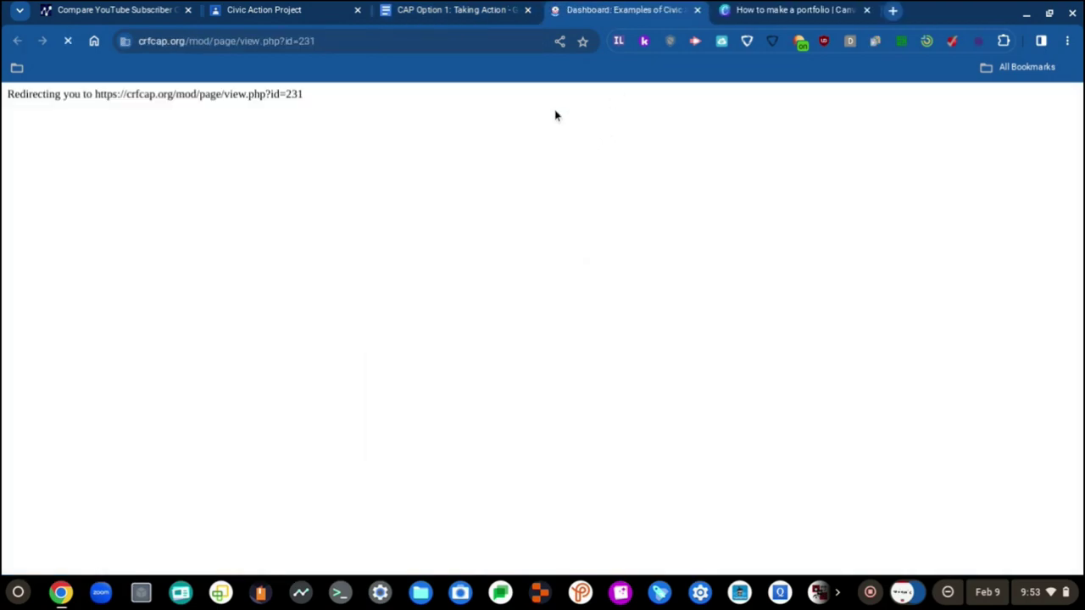
{"action": "scroll", "coordinate": [511, 197], "scroll_direction": "down", "scroll_amount": 1}
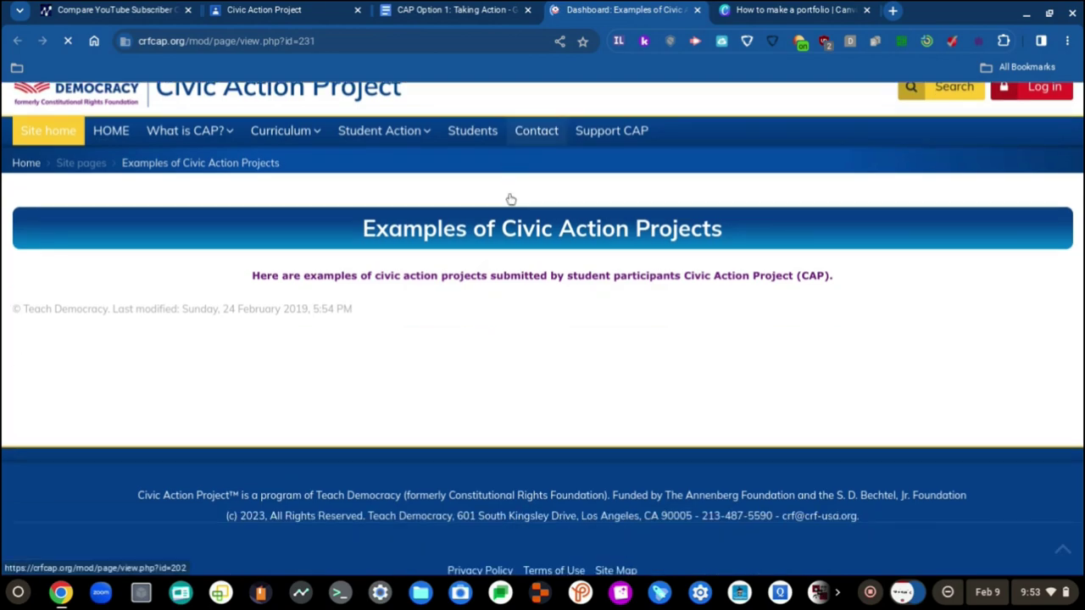
{"action": "left_click", "coordinate": [392, 38]}
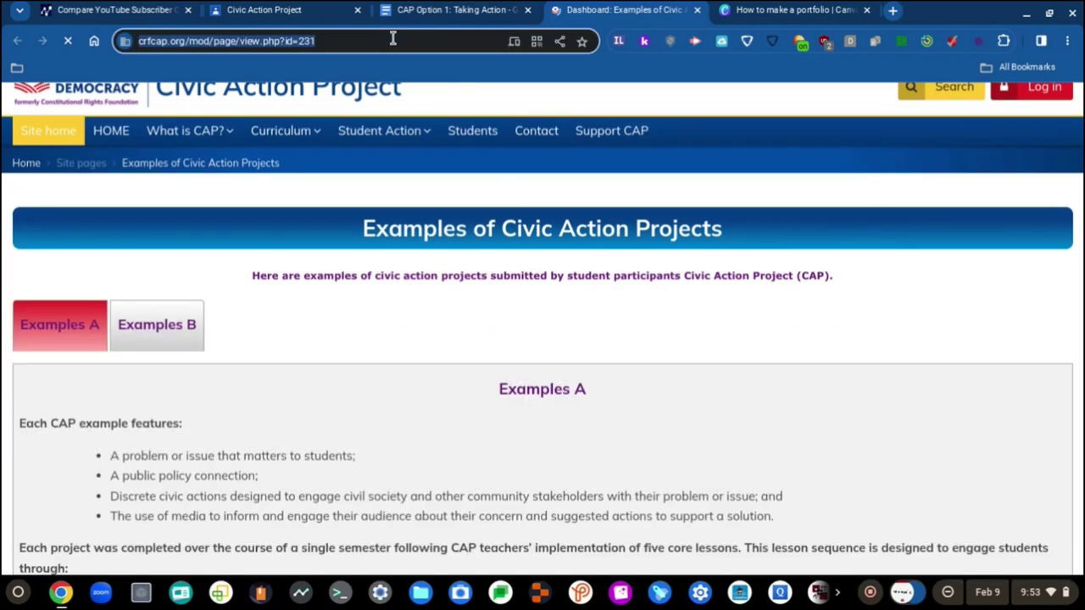
{"action": "type", "text": "what a"}
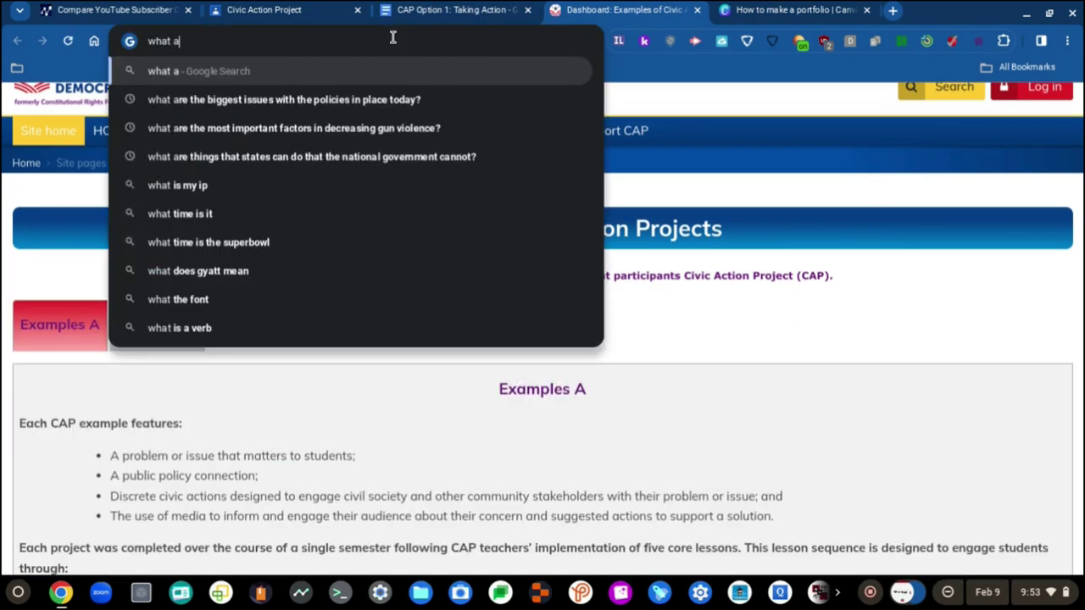
{"action": "type", "text": "re the issues with the"}
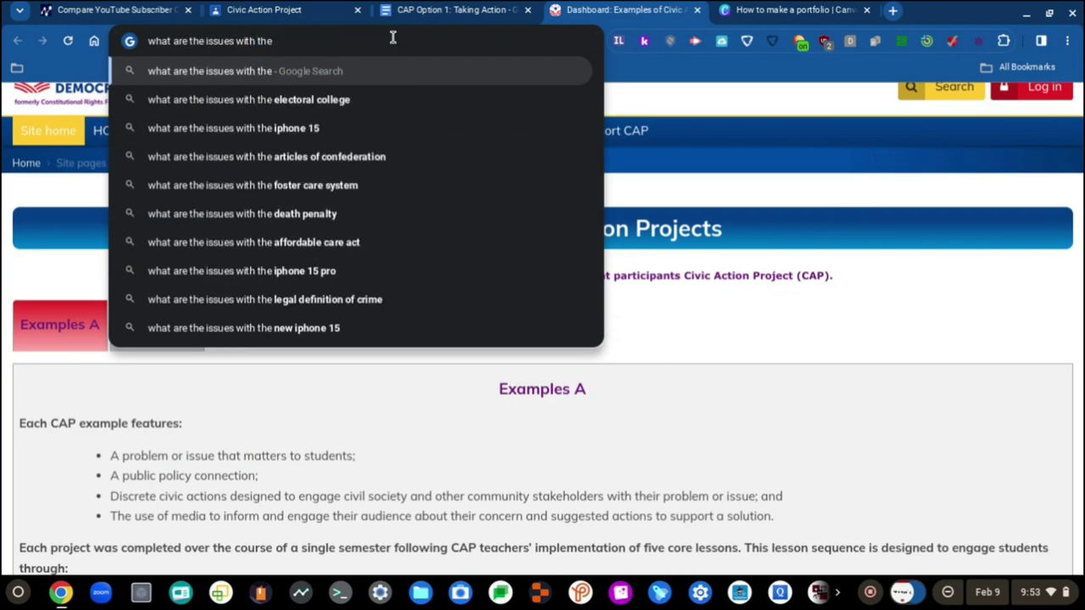
{"action": "type", "text": " envii"}
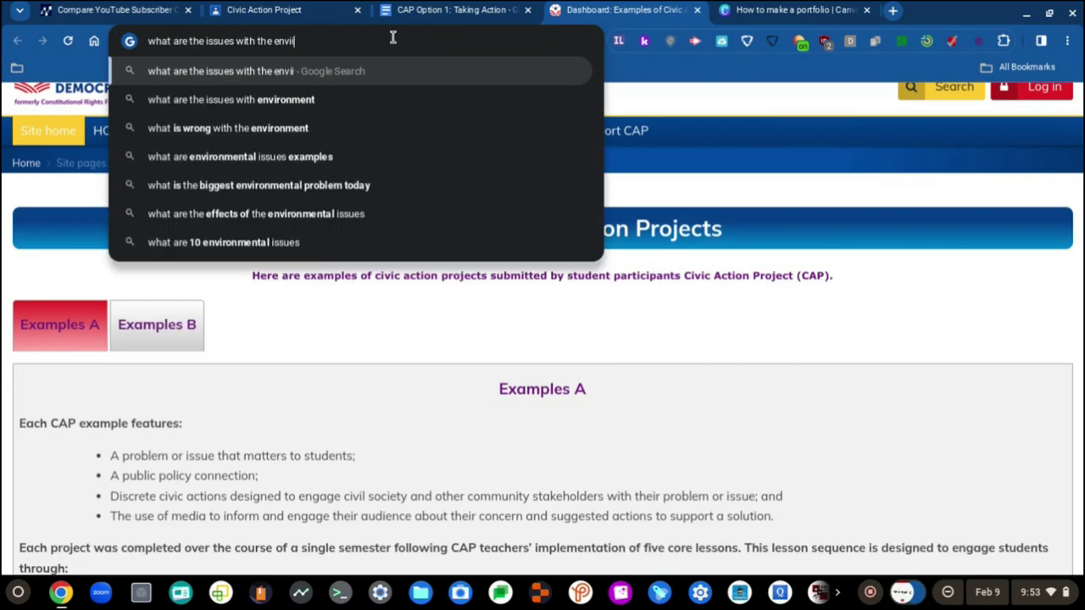
{"action": "key", "text": "BackSpace"}
{"action": "type", "text": "ronment"}
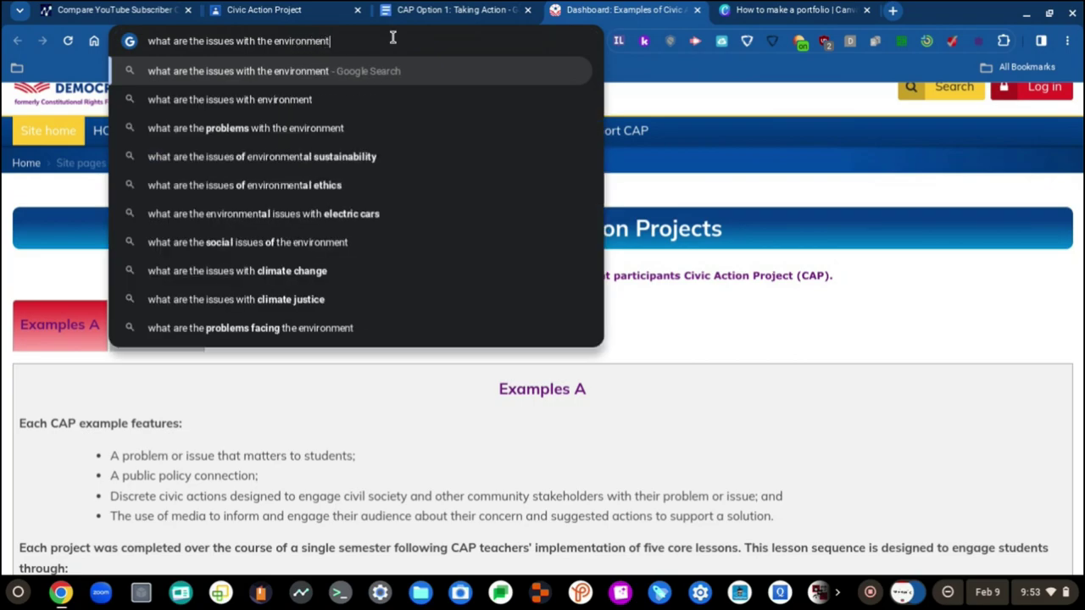
{"action": "key", "text": "Return"}
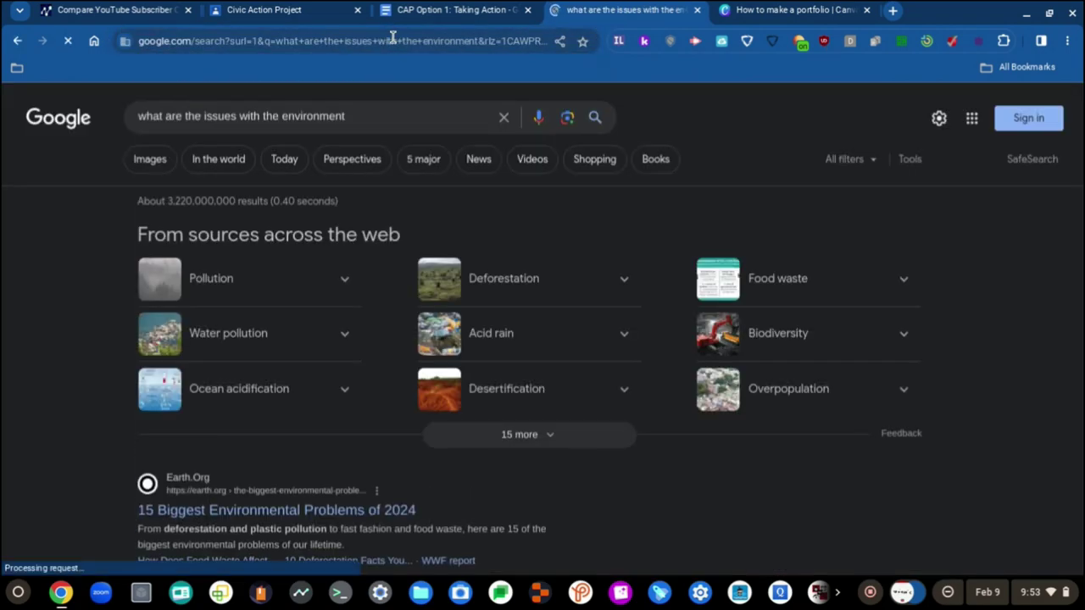
Step: Show 15 more environmental issues and read the Overfishing, Water pollution and Acid rain details
{"action": "scroll", "coordinate": [126, 236], "scroll_direction": "down", "scroll_amount": 2}
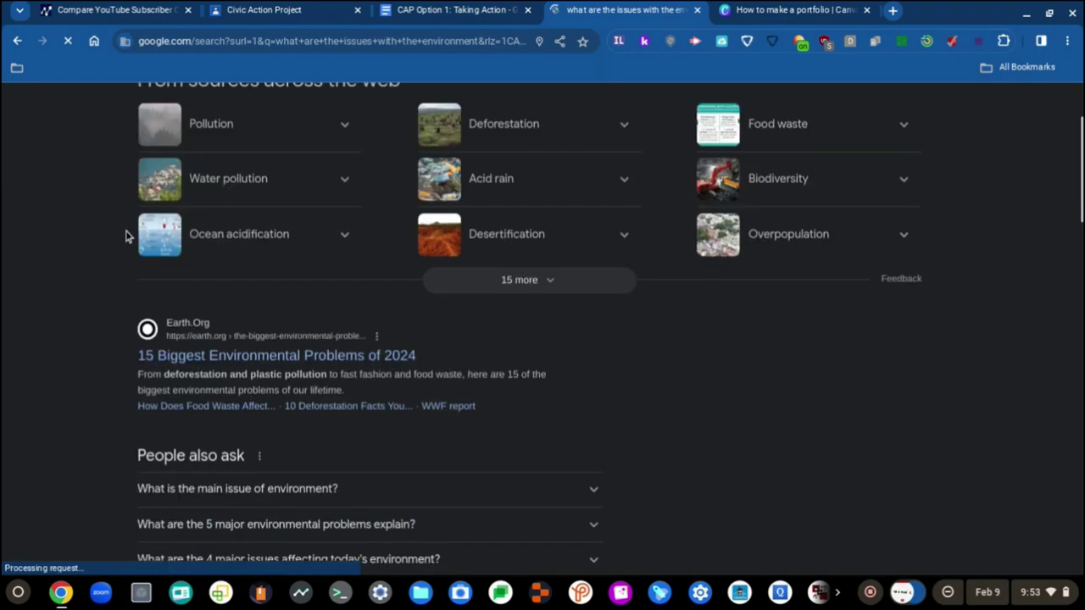
{"action": "left_click", "coordinate": [547, 276]}
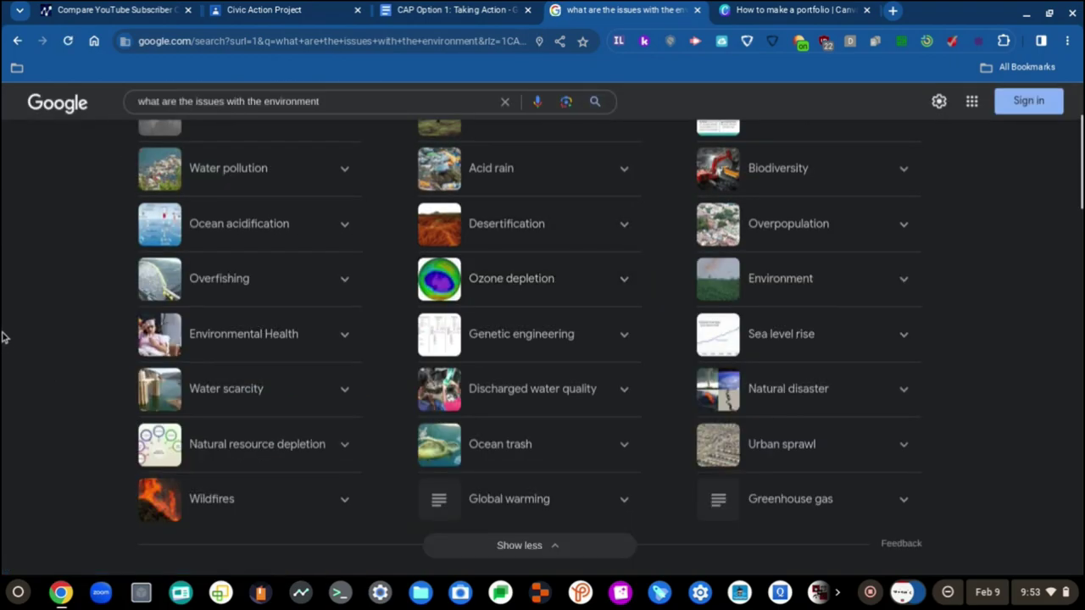
{"action": "scroll", "coordinate": [7, 343], "scroll_direction": "up", "scroll_amount": 1}
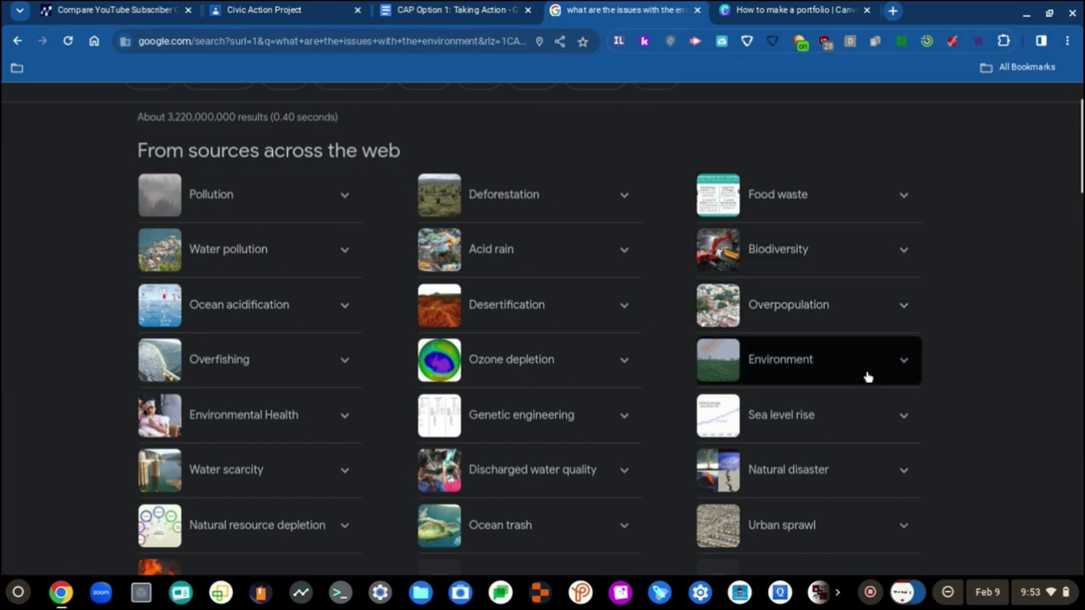
{"action": "left_click", "coordinate": [344, 365]}
{"action": "left_click", "coordinate": [342, 365]}
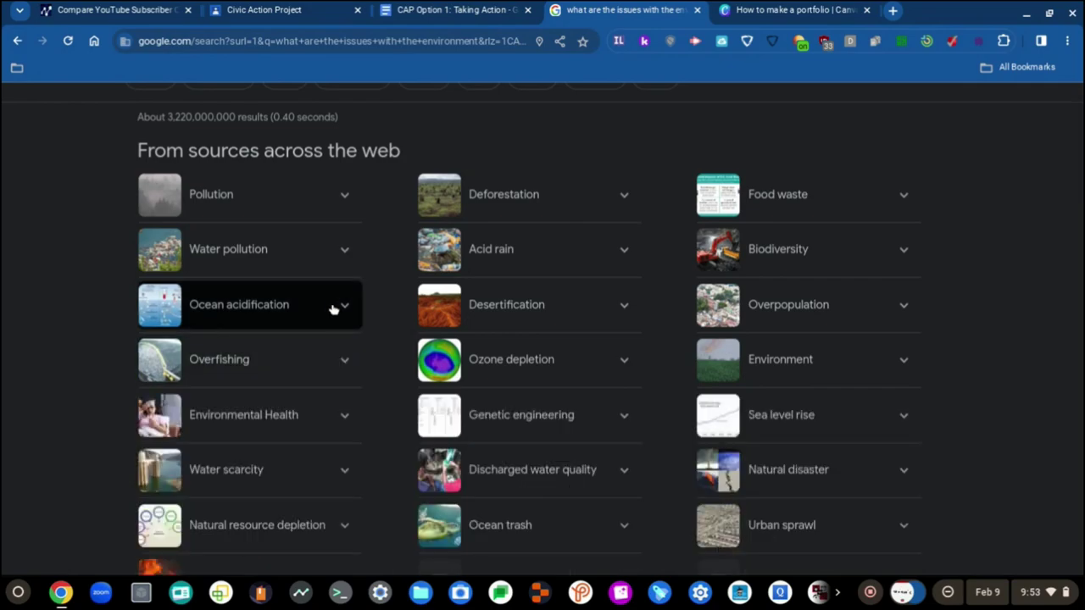
{"action": "left_click", "coordinate": [345, 265]}
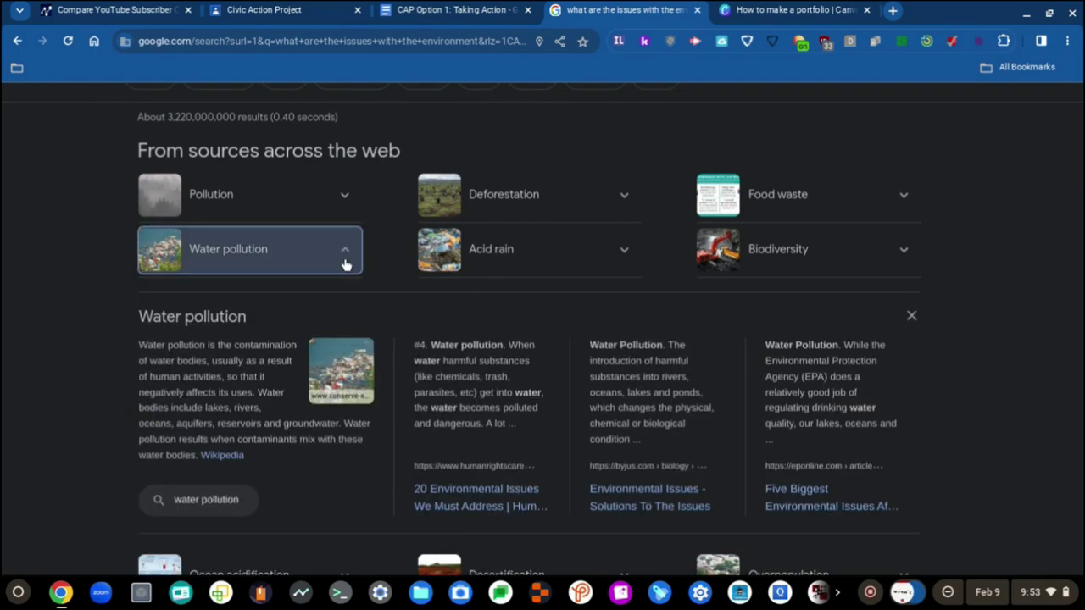
{"action": "left_click", "coordinate": [344, 270]}
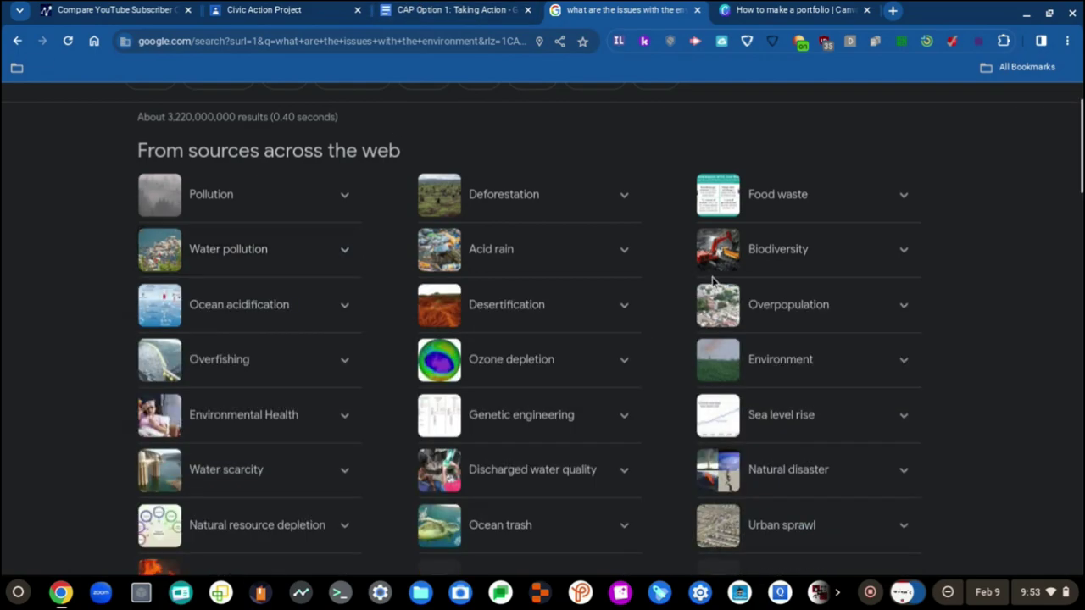
{"action": "left_click", "coordinate": [586, 248]}
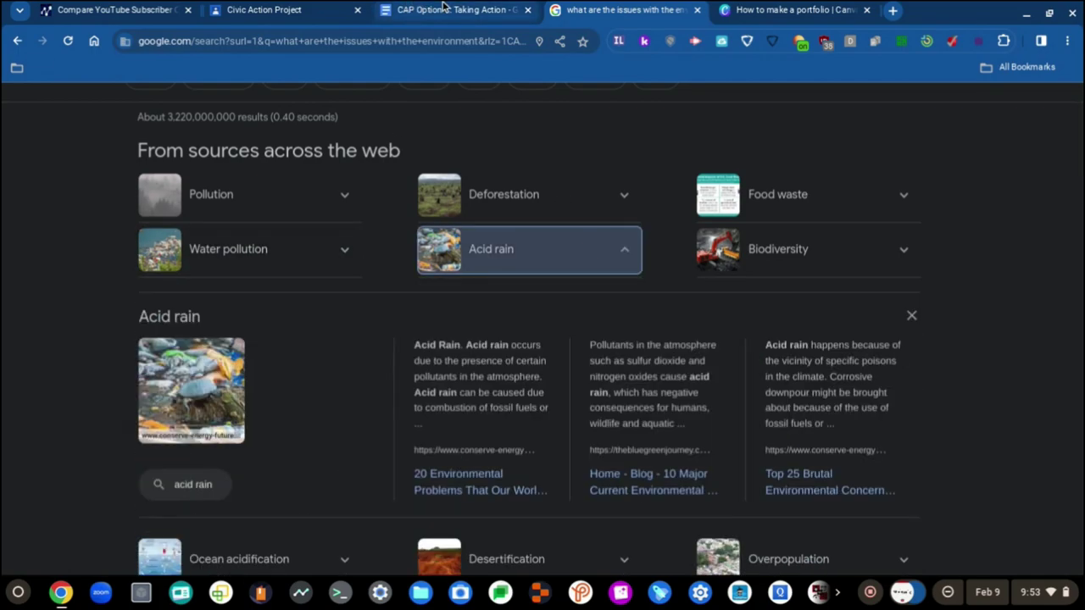
Step: Start the Step 1 bullet with 'Acid rain, because the mortality rate of acid rain is very high'
{"action": "left_click", "coordinate": [445, 7]}
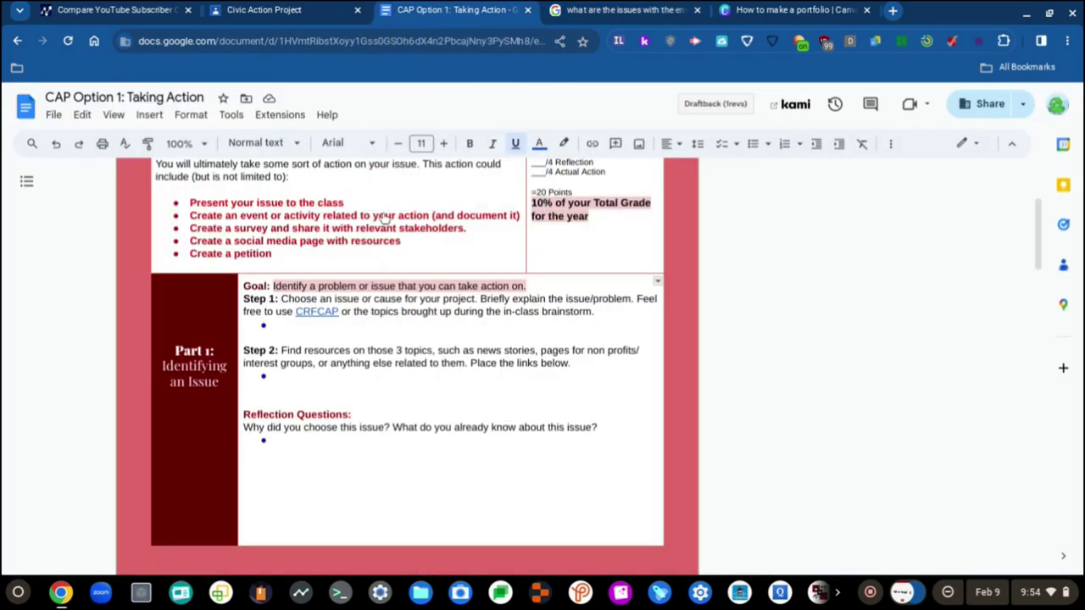
{"action": "left_click", "coordinate": [358, 325]}
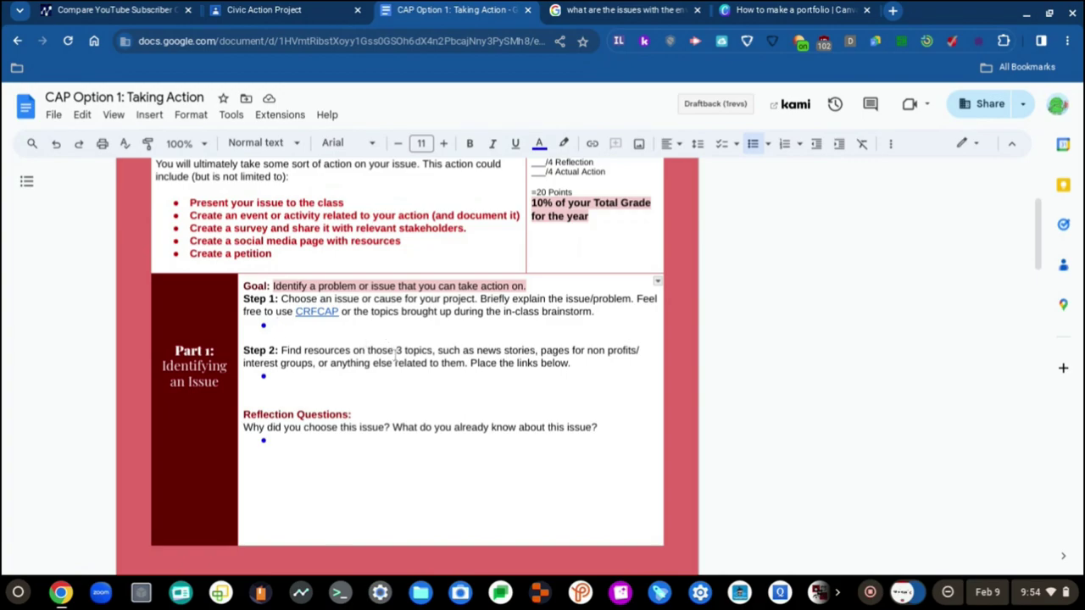
{"action": "type", "text": "Acid"}
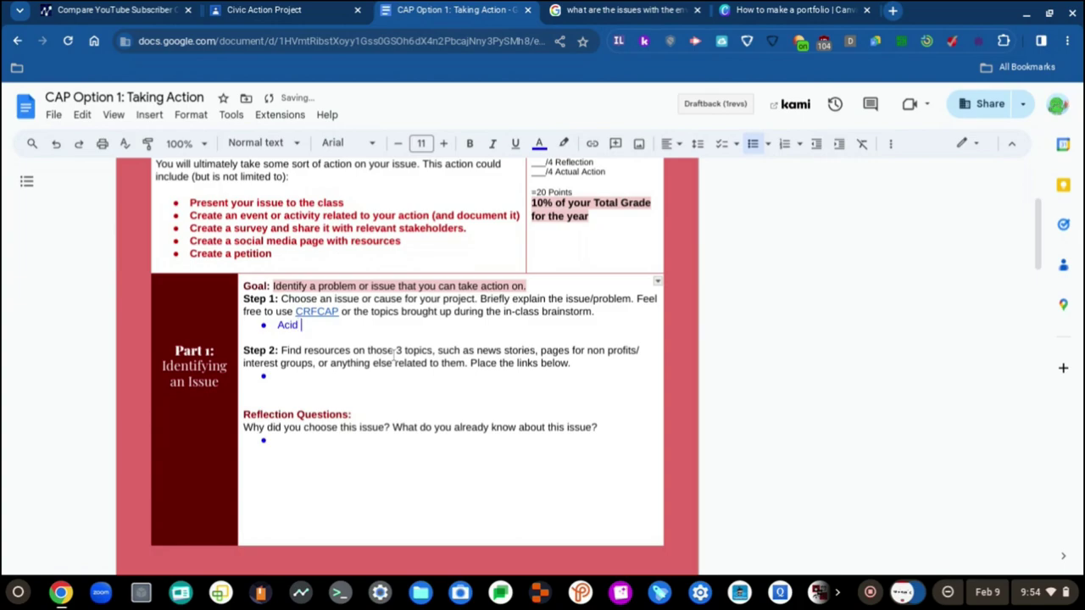
{"action": "type", "text": "arai"}
{"action": "type", "text": "n, bresca"}
{"action": "key", "text": "BackSpace"}
{"action": "key", "text": "BackSpace"}
{"action": "key", "text": "BackSpace"}
{"action": "key", "text": "BackSpace"}
{"action": "key", "text": "BackSpace"}
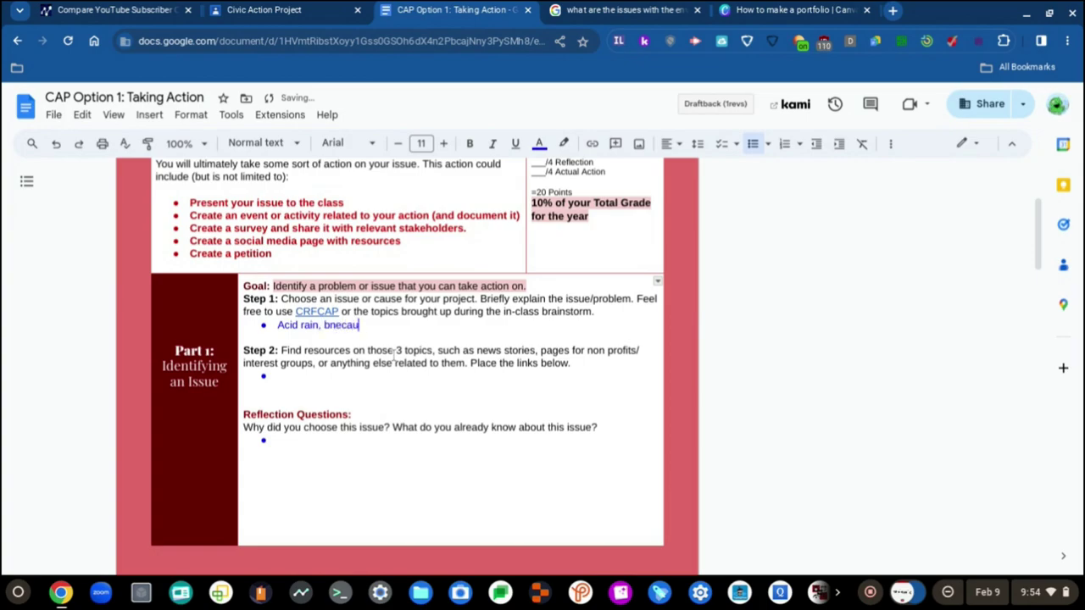
{"action": "type", "text": "ccau"}
{"action": "key", "text": "BackSpace"}
{"action": "key", "text": "BackSpace"}
{"action": "key", "text": "BackSpace"}
{"action": "type", "text": "use the mortality rate of a"}
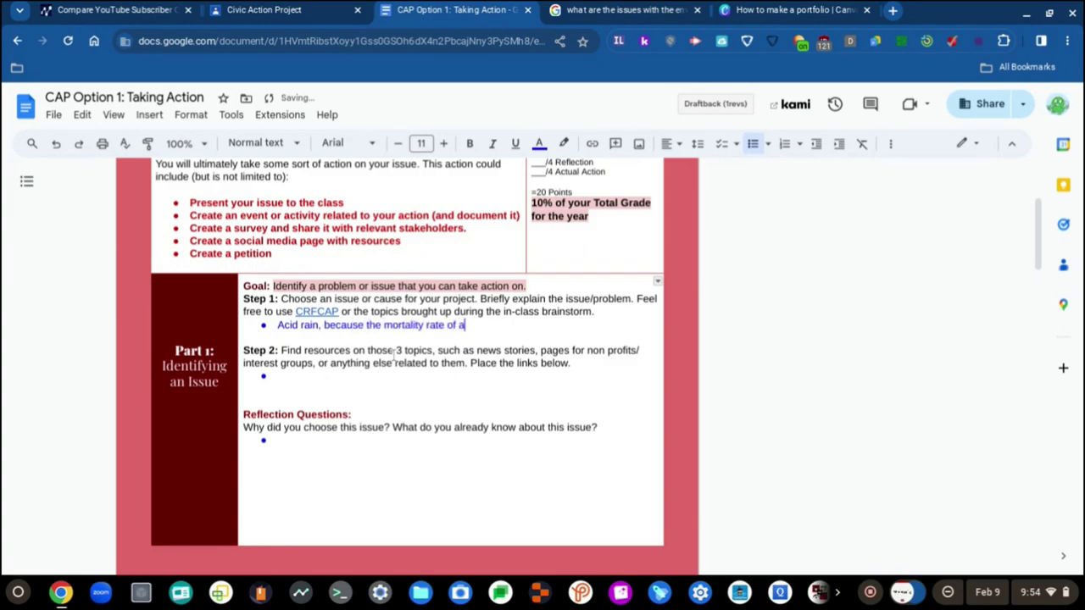
{"action": "type", "text": "cid rain is very high"}
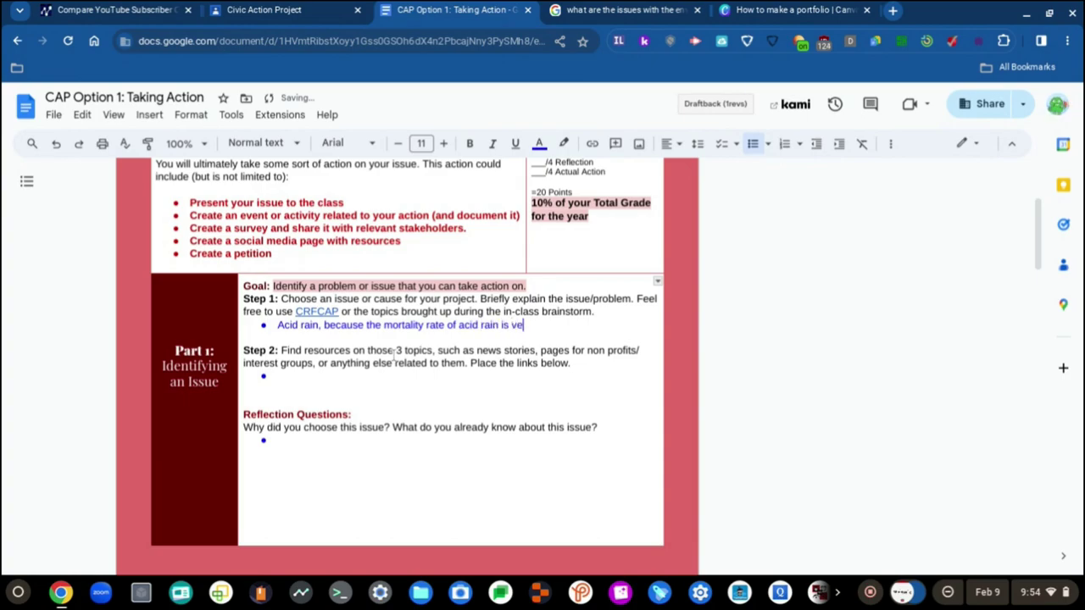
Step: Search 'what is the mortality rate of acid rain' (about 550 premature deaths yearly), then return to the document
{"action": "left_click", "coordinate": [625, 9]}
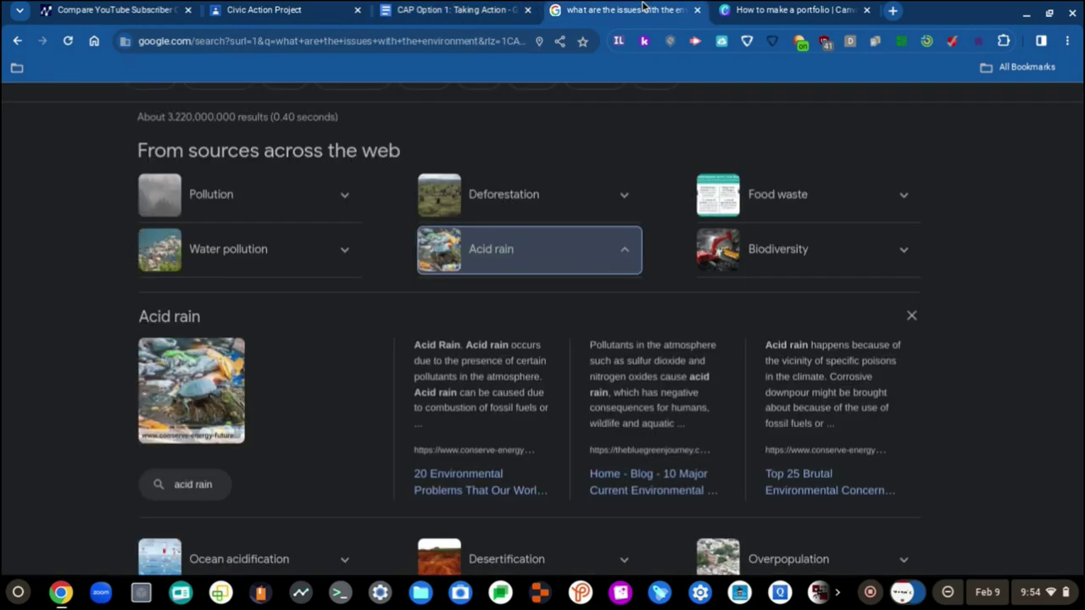
{"action": "left_click", "coordinate": [372, 44]}
{"action": "type", "text": "what is "}
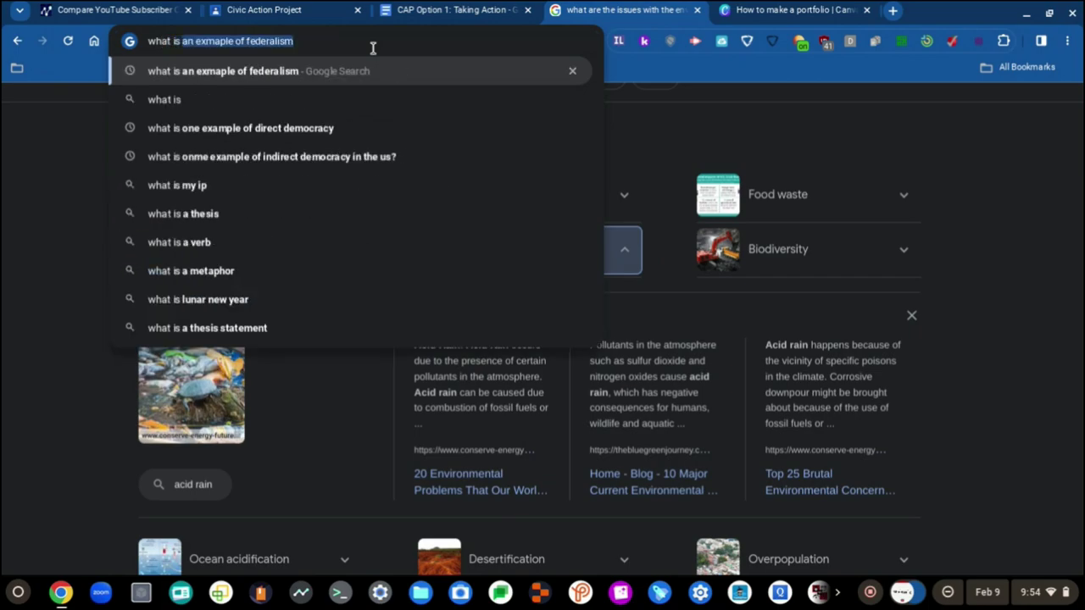
{"action": "type", "text": "the mortality r"}
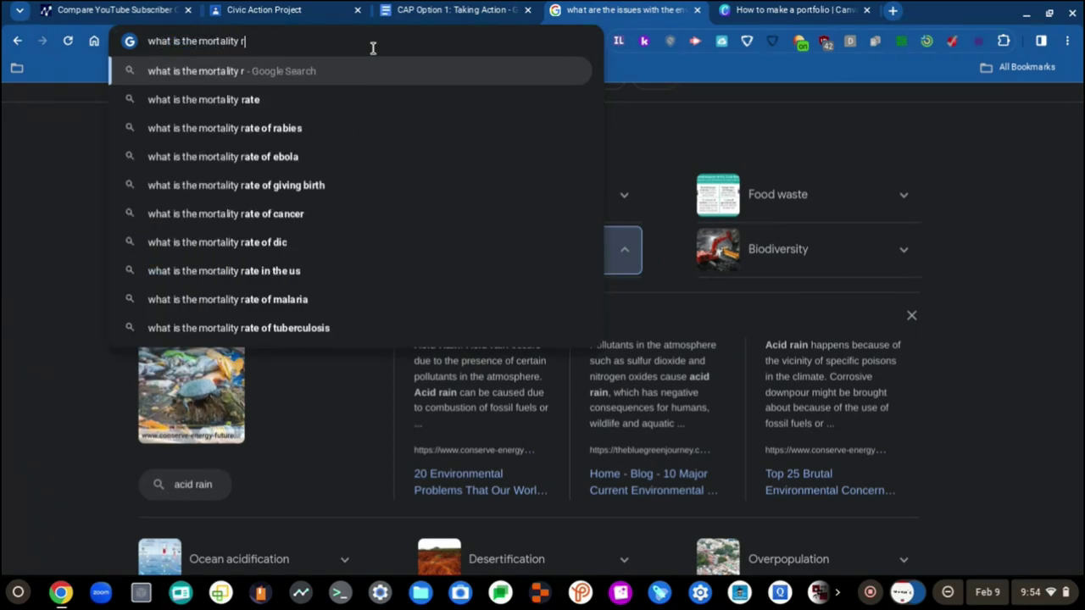
{"action": "type", "text": "ate of acid rain"}
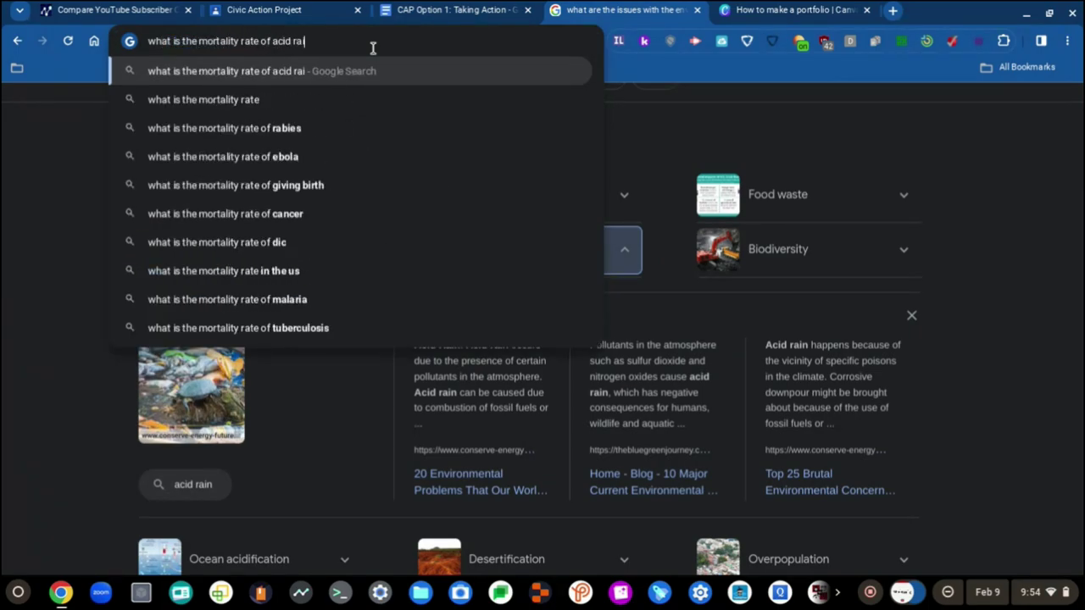
{"action": "key", "text": "Return"}
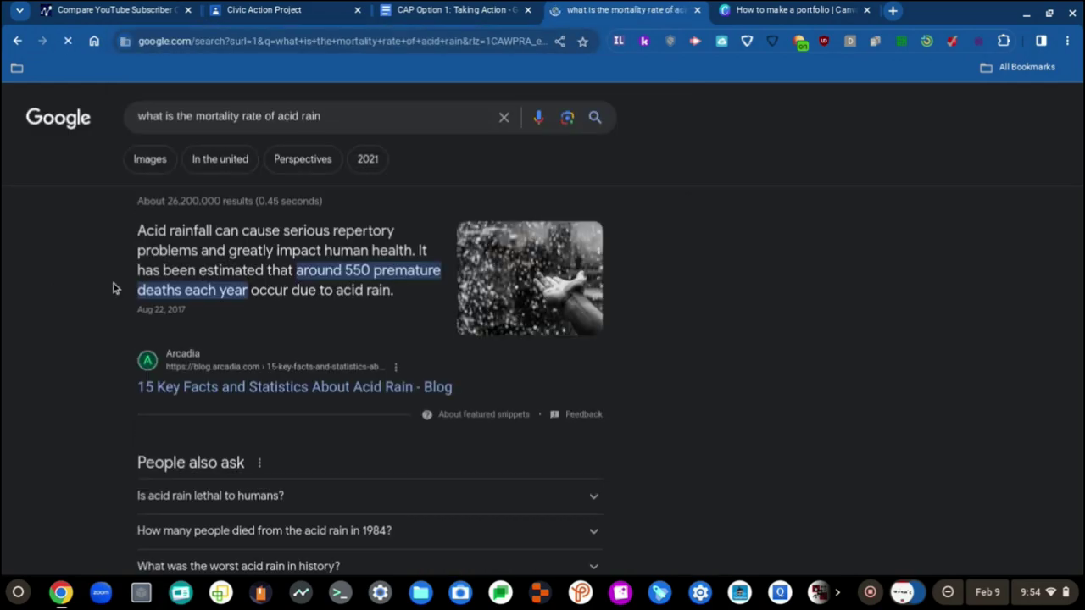
{"action": "left_click", "coordinate": [447, 9]}
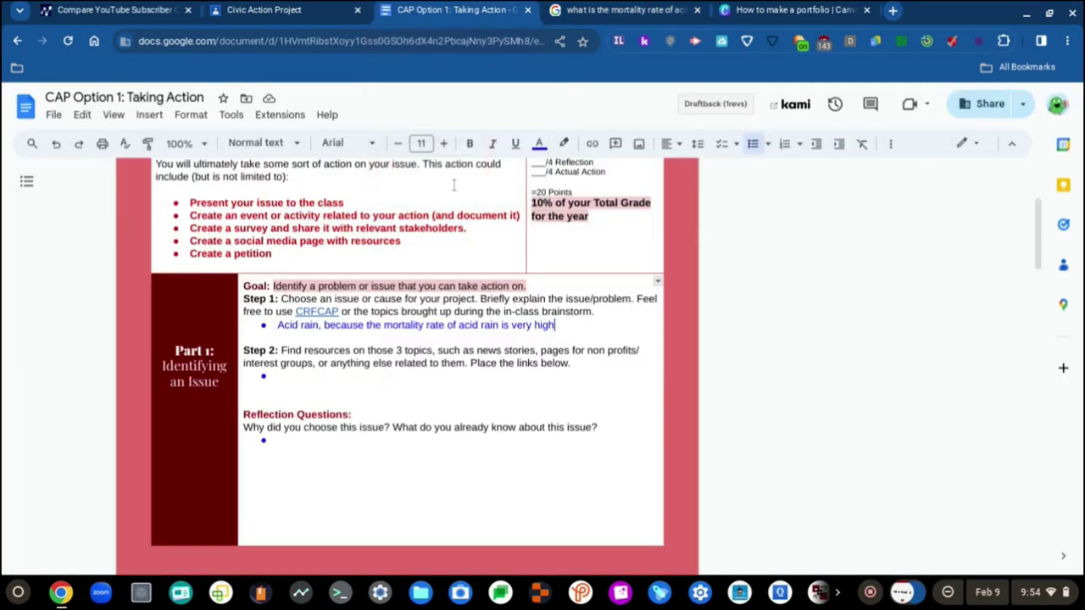
Step: End the Step 1 bullet with 'and people sometimes have to sacrifice their life or lose their life to acid rain.'
{"action": "left_click", "coordinate": [599, 8]}
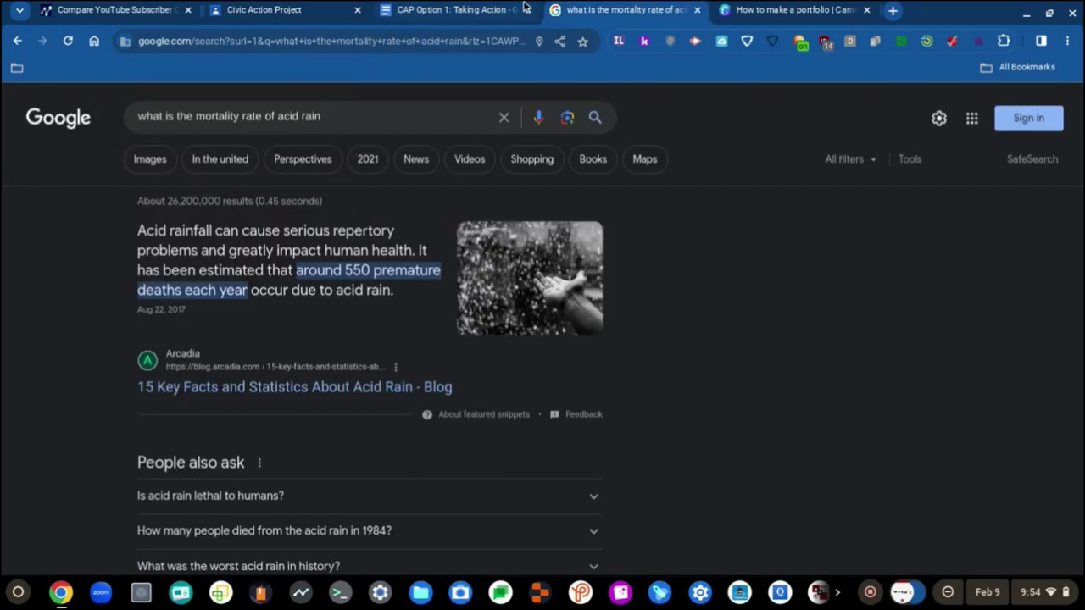
{"action": "left_click", "coordinate": [479, 9]}
{"action": "type", "text": "and people"}
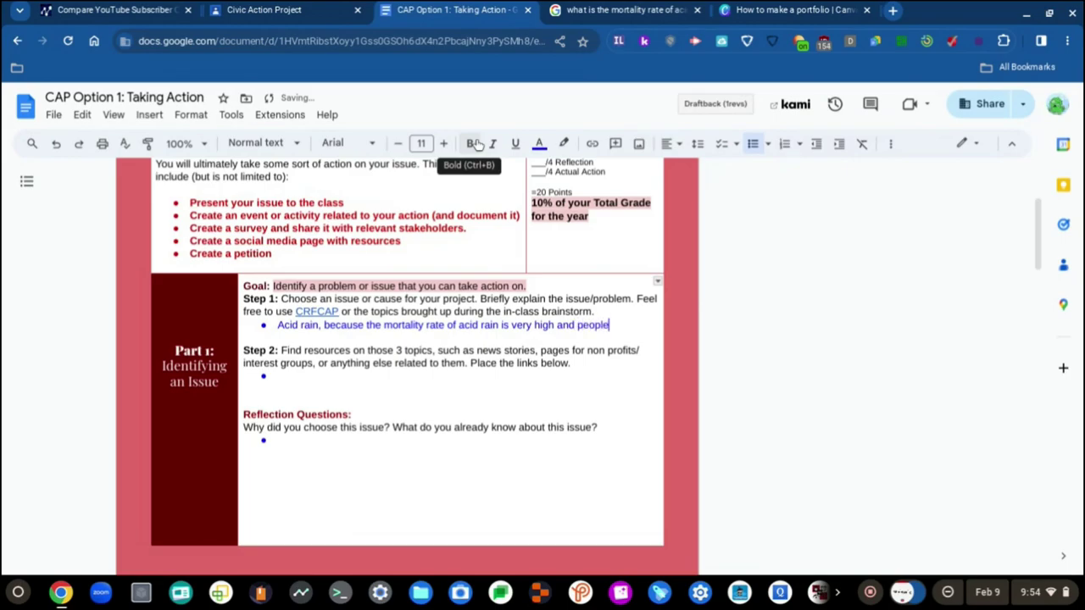
{"action": "type", "text": " sometimes "}
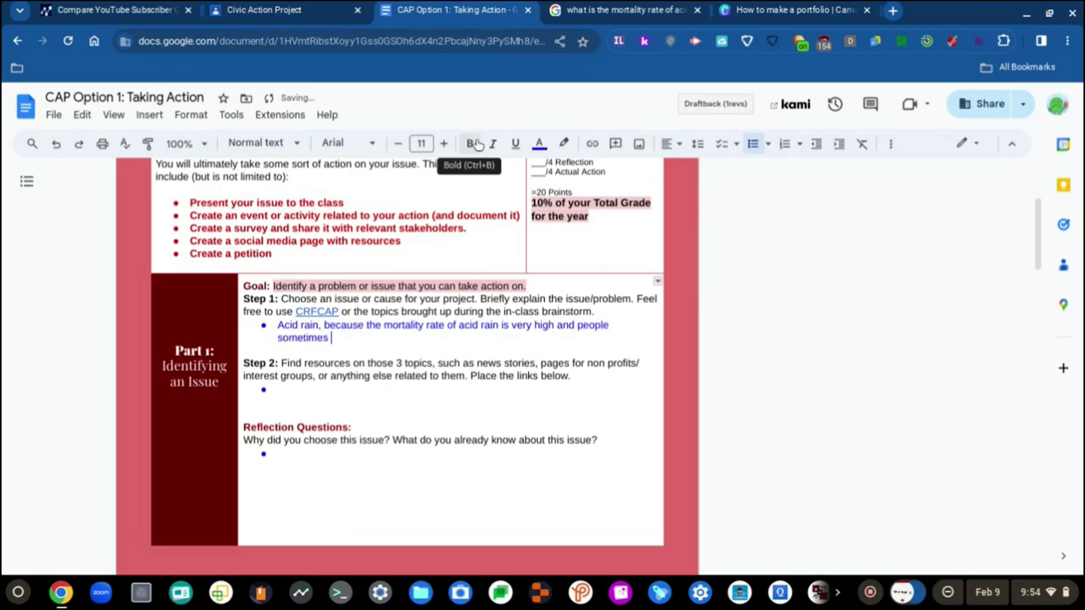
{"action": "type", "text": "have to sacrifice their "}
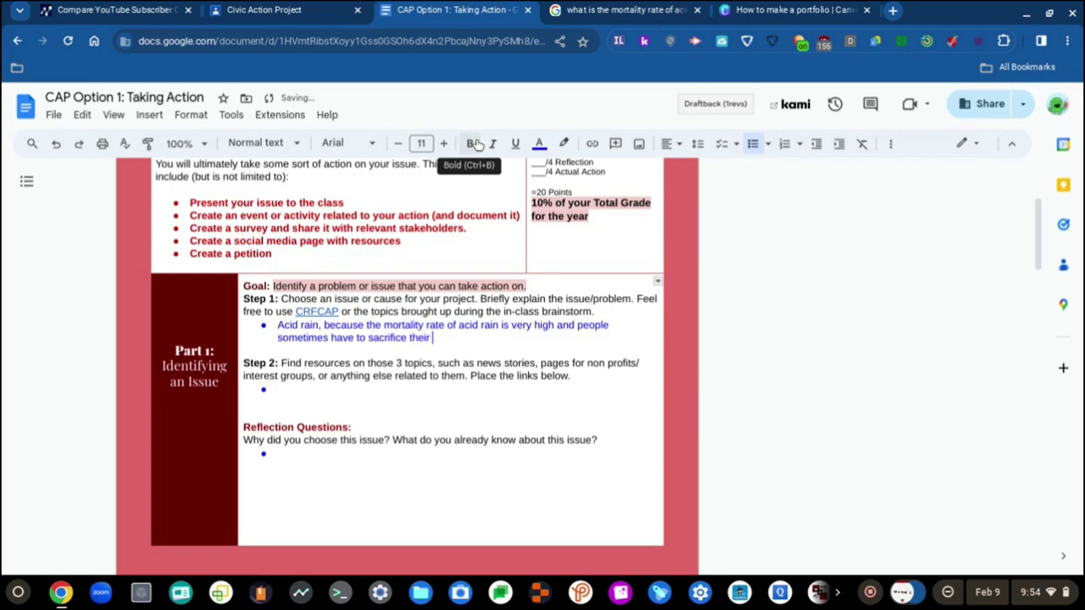
{"action": "type", "text": "life or lose their life "}
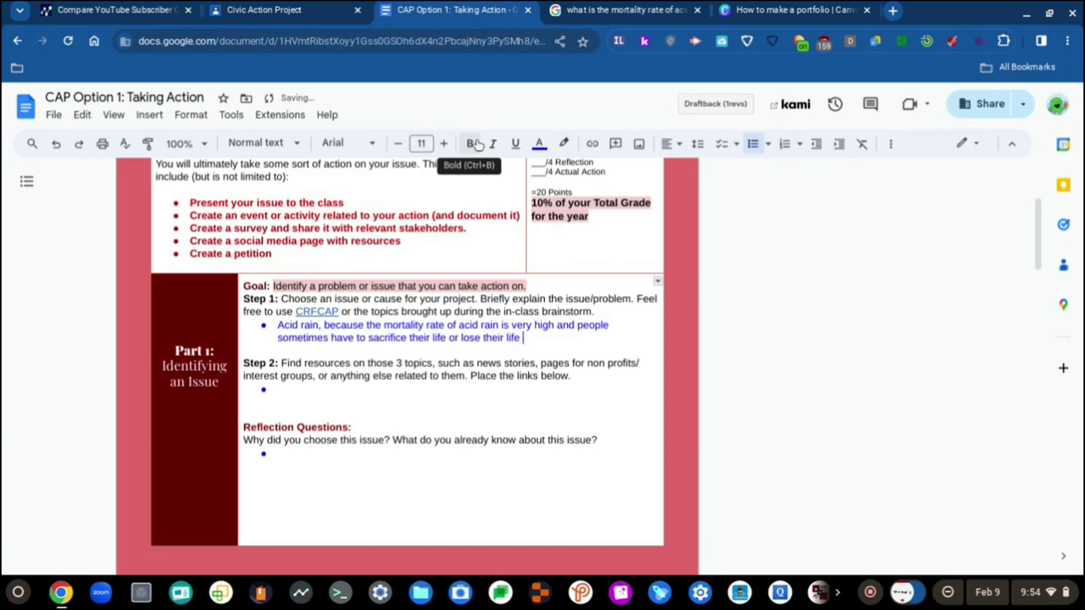
{"action": "type", "text": "to acid rain"}
{"action": "left_click", "coordinate": [623, 11]}
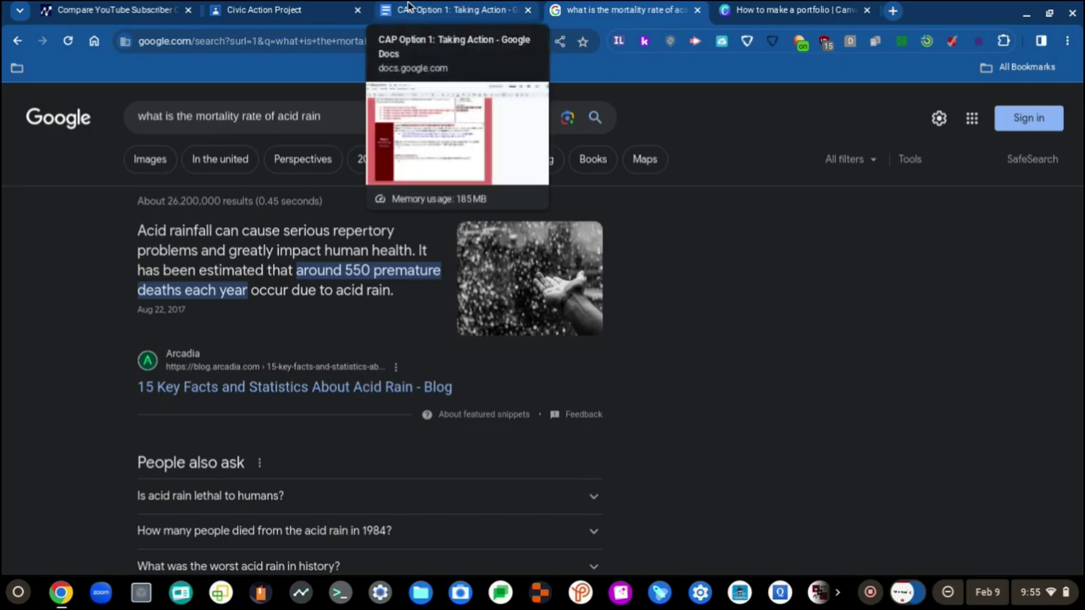
{"action": "left_click", "coordinate": [408, 8]}
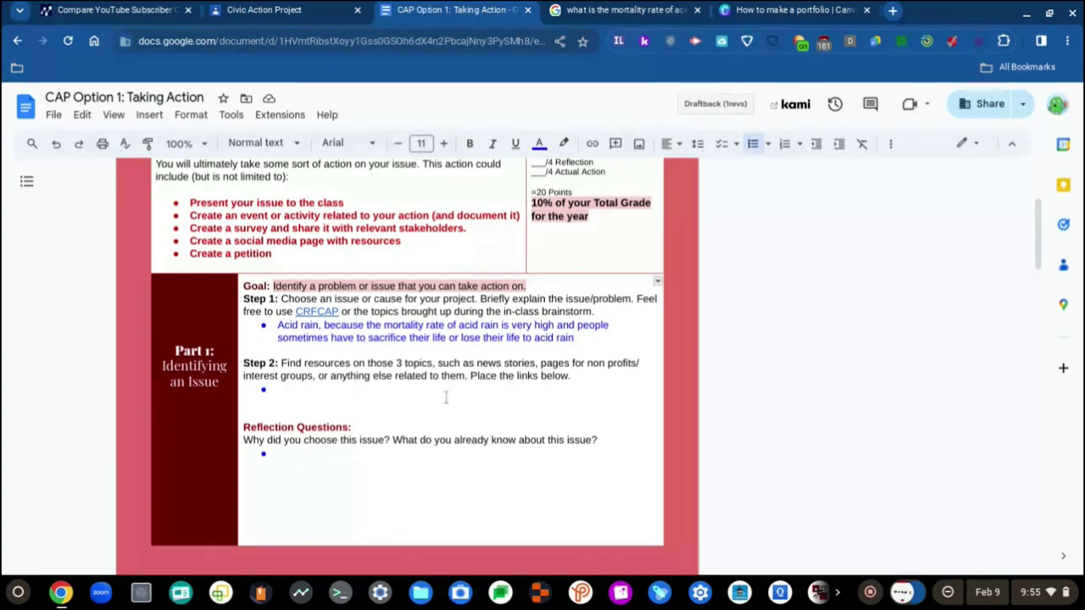
{"action": "type", "text": "."}
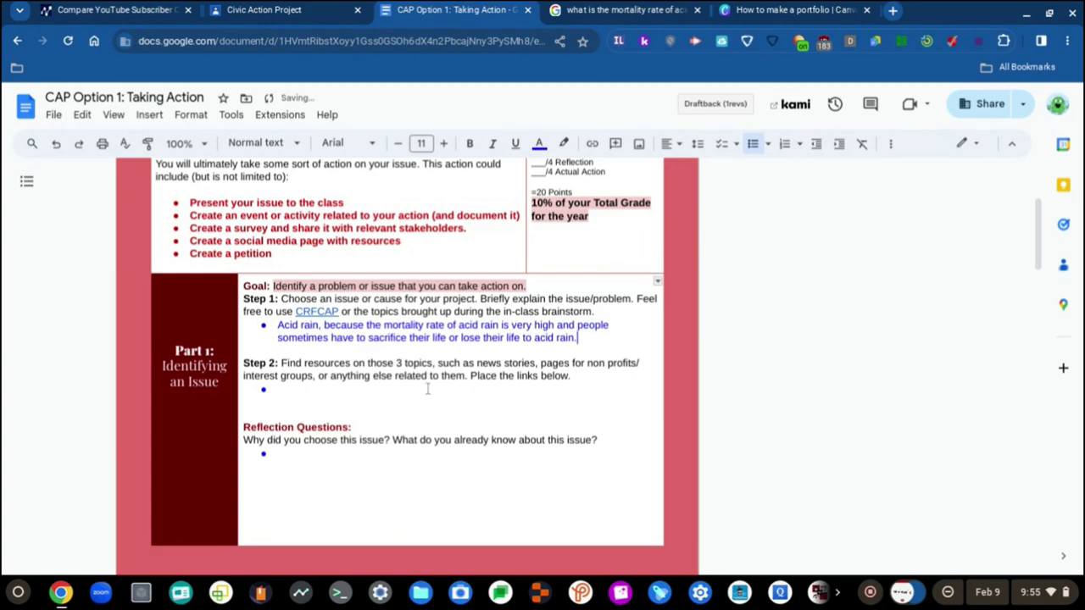
Step: Place the cursor on the empty Step 2 bullet and adjust the page zoom
{"action": "left_click", "coordinate": [406, 392]}
{"action": "scroll", "coordinate": [406, 391], "scroll_direction": "down", "scroll_amount": 4}
{"action": "scroll", "coordinate": [406, 392], "scroll_direction": "up", "scroll_amount": 4}
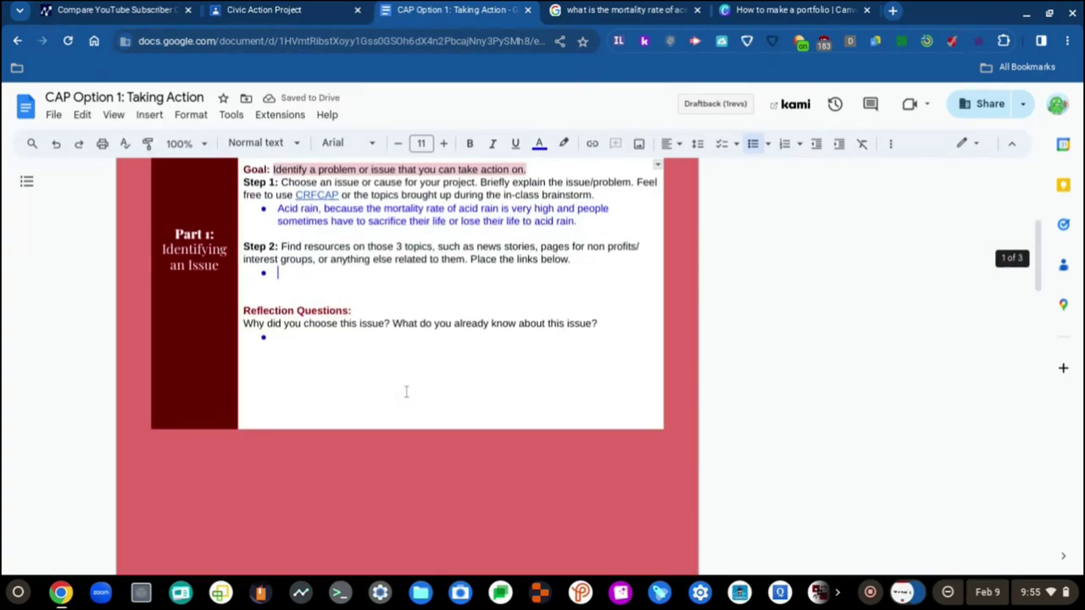
{"action": "key", "text": "ctrl+plus"}
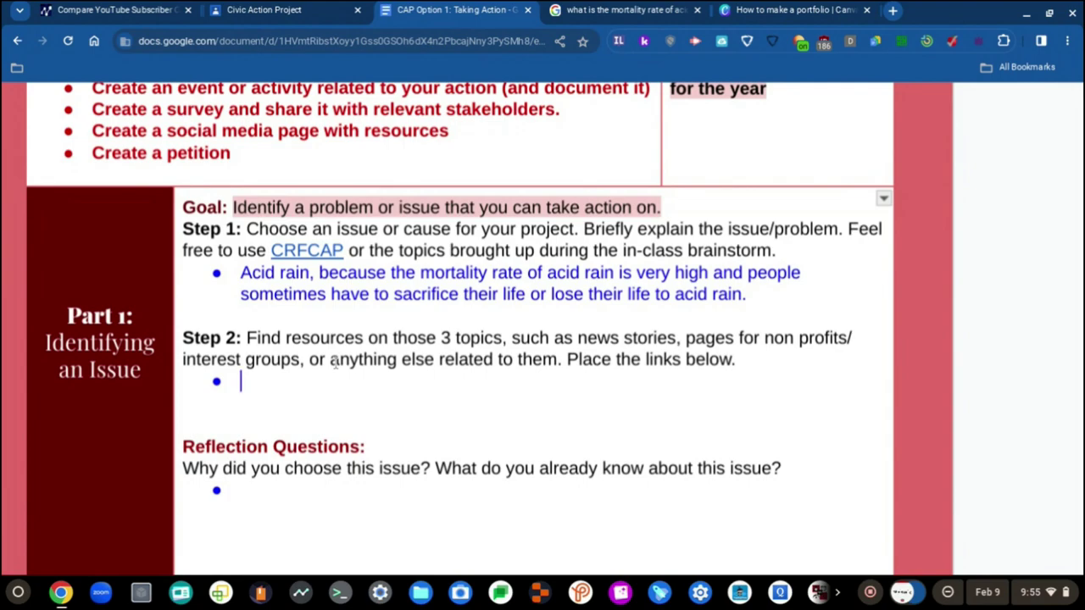
{"action": "key", "text": "ctrl+minus"}
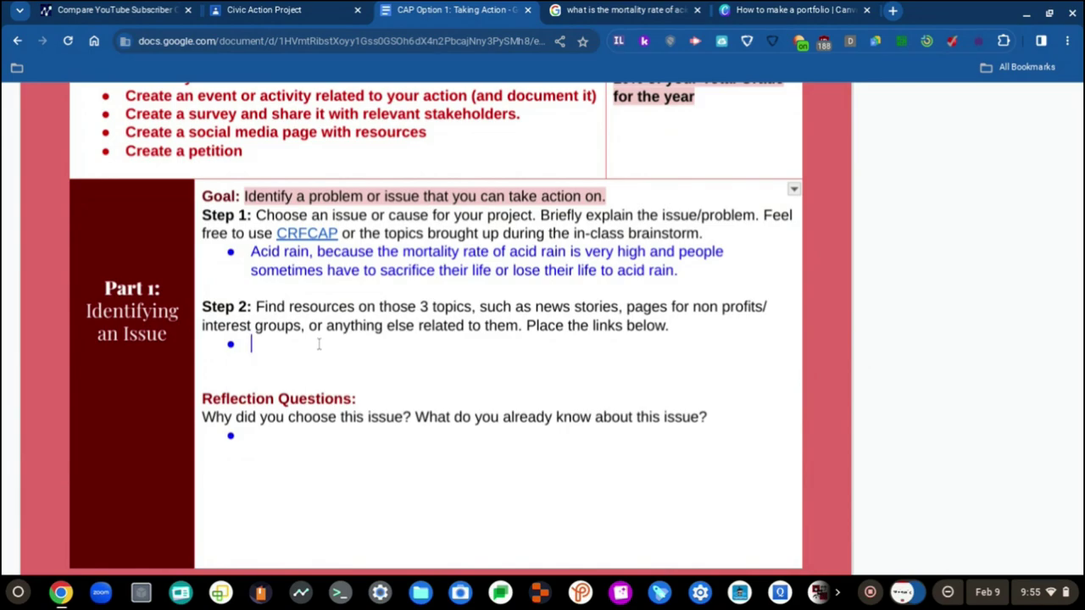
Step: Search 'News stories about acid rain' and open the CBS News 'What happened to acid rain?' article
{"action": "left_click", "coordinate": [634, 8]}
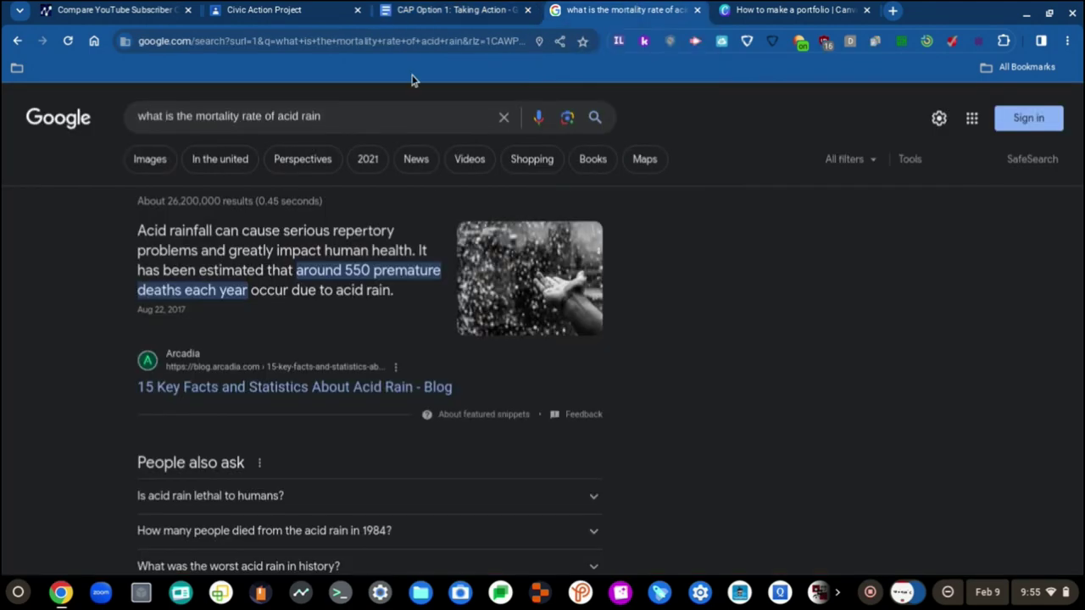
{"action": "triple_click", "coordinate": [364, 114]}
{"action": "type", "text": "News stor"}
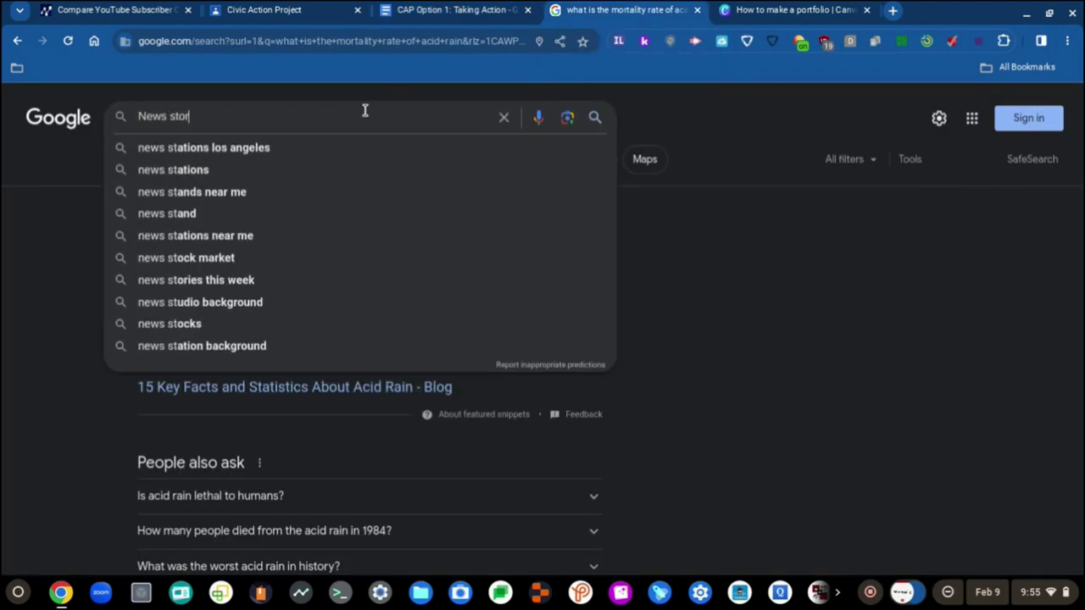
{"action": "type", "text": "ies about a"}
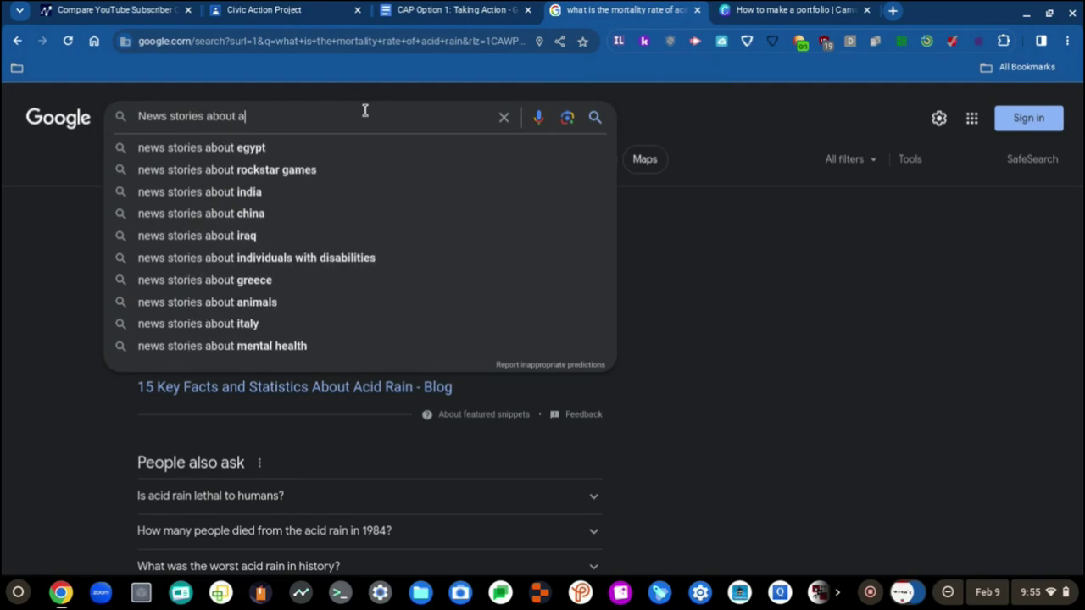
{"action": "type", "text": "cid rain"}
{"action": "key", "text": "Return"}
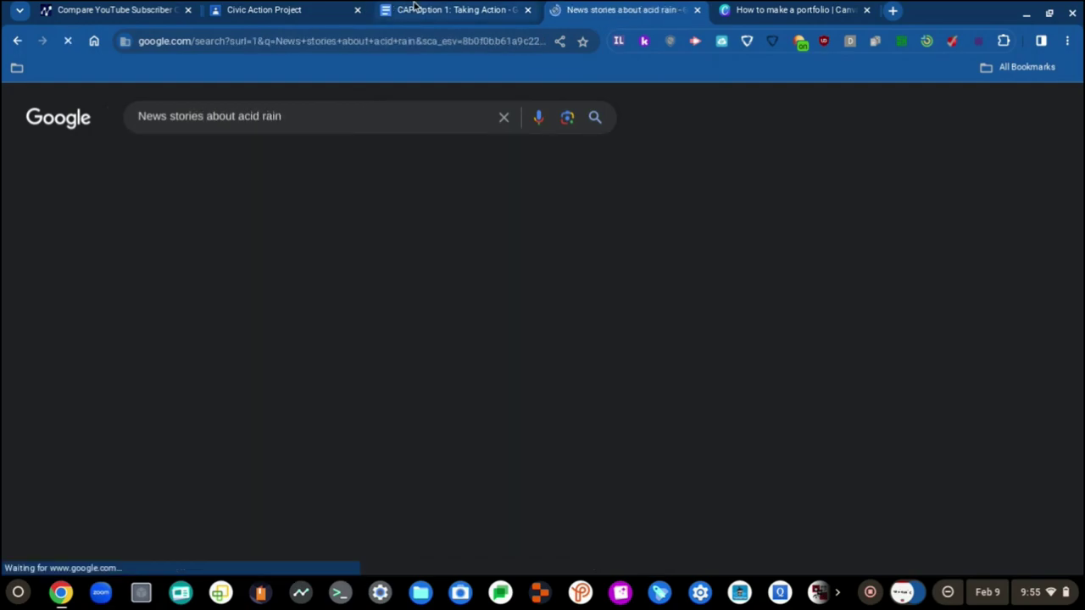
{"action": "left_click", "coordinate": [415, 6]}
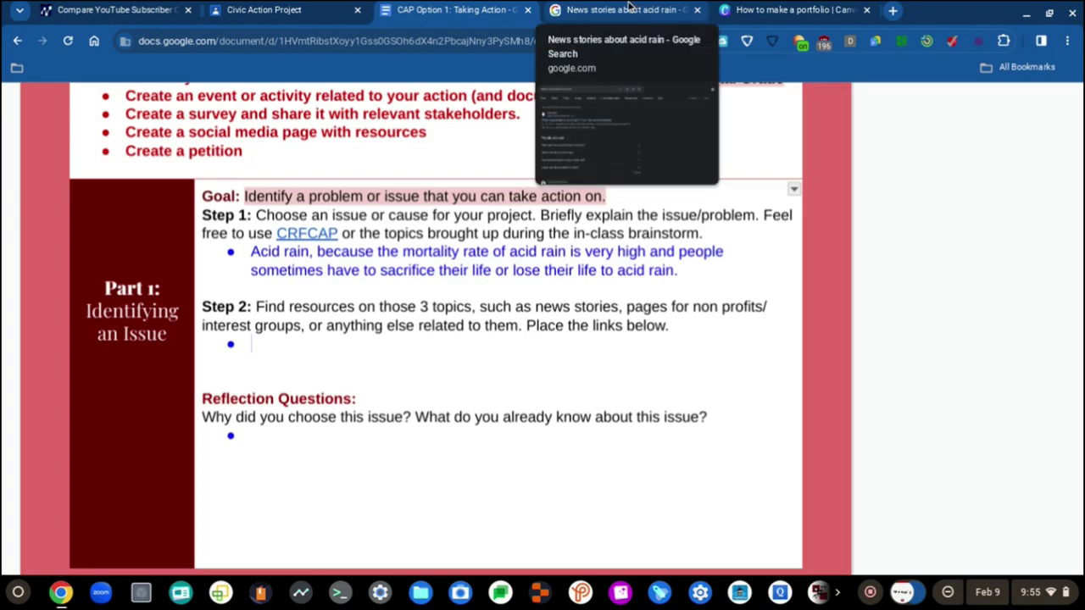
{"action": "left_click", "coordinate": [626, 6]}
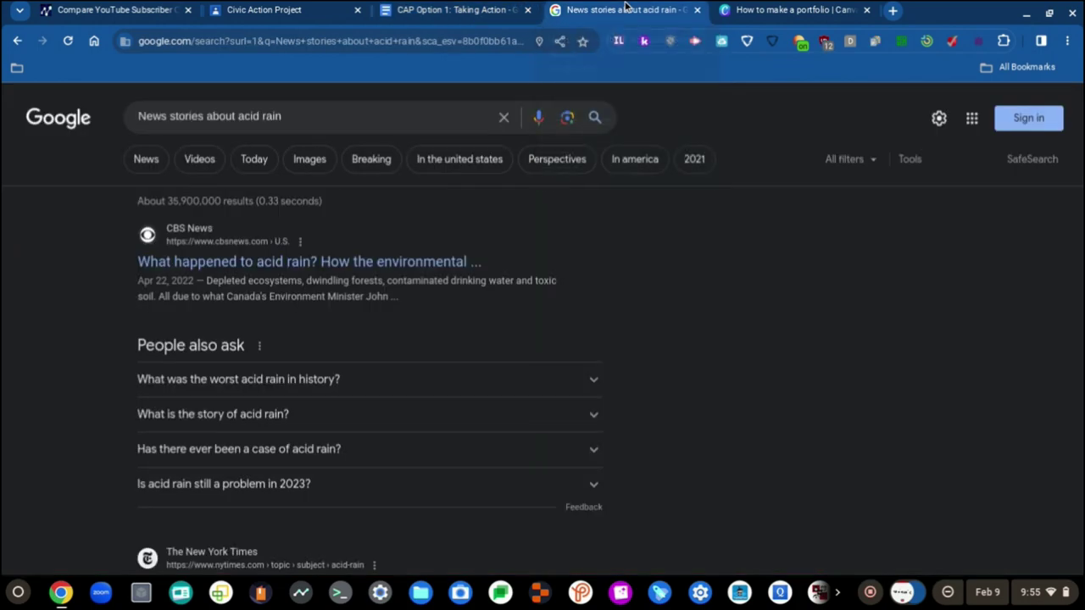
{"action": "left_click", "coordinate": [337, 263]}
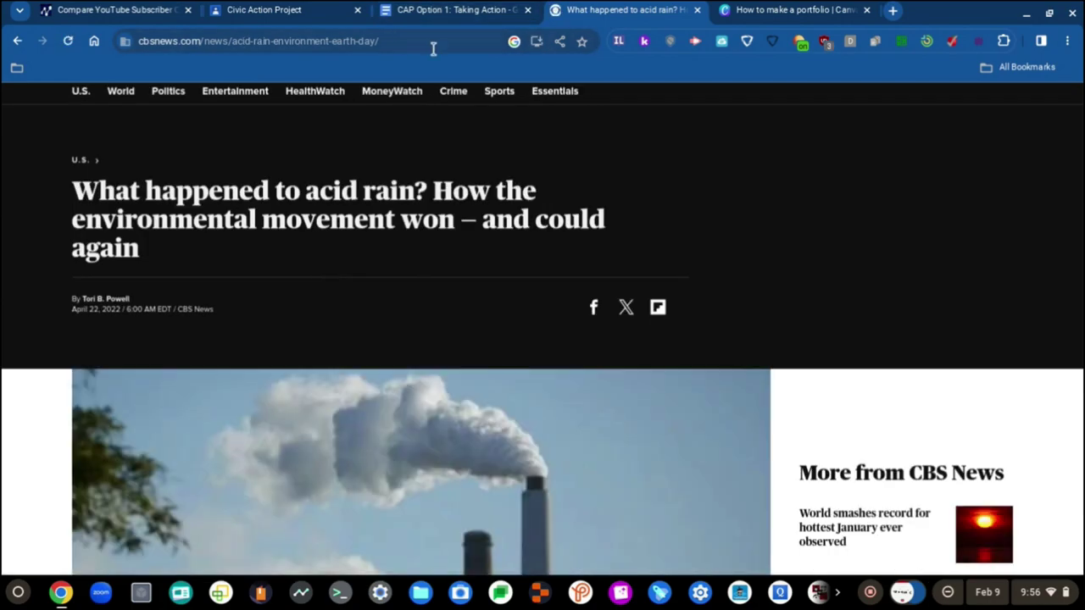
Step: Paste the CBS article's web address into the Step 2 bullet
{"action": "left_click", "coordinate": [433, 44]}
{"action": "key", "text": "ctrl+c"}
{"action": "left_click", "coordinate": [458, 7]}
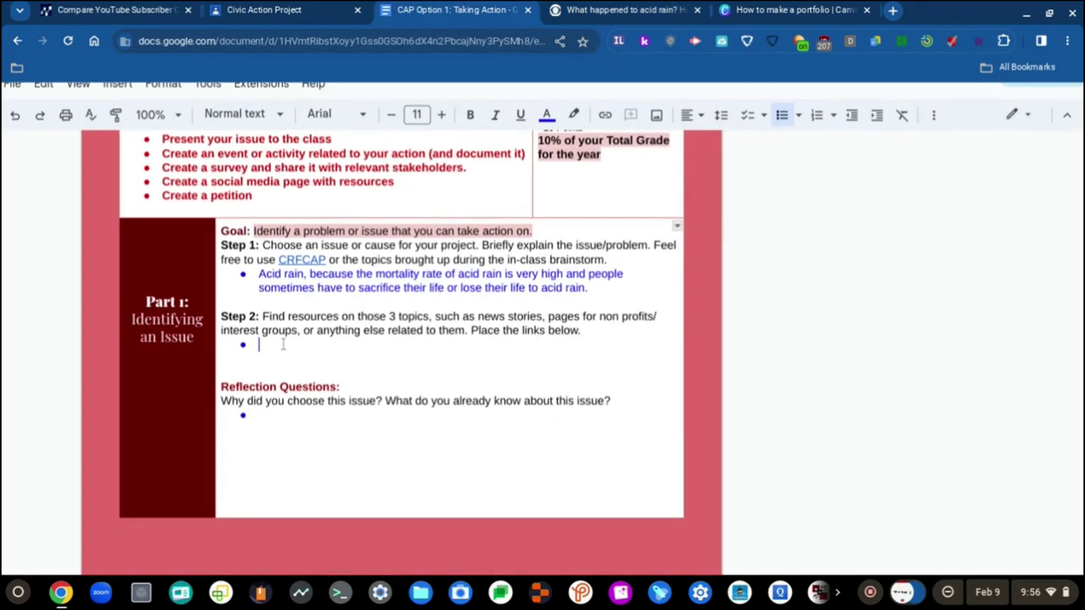
{"action": "key", "text": "ctrl+v"}
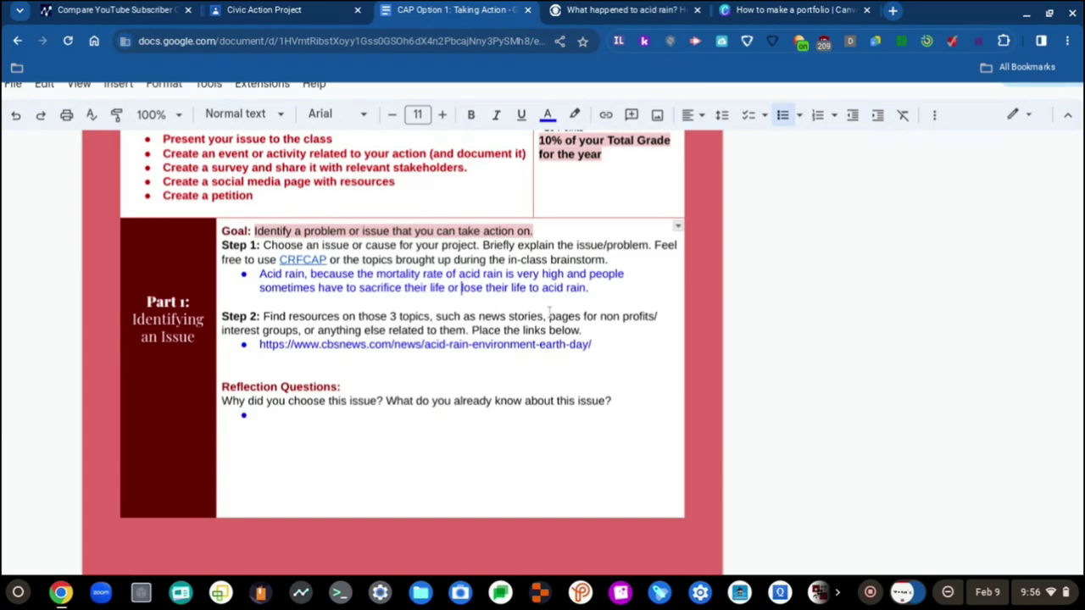
{"action": "left_click", "coordinate": [430, 356]}
{"action": "left_click", "coordinate": [421, 348]}
Step: Copy the CBS article link through its Share options
{"action": "left_click", "coordinate": [616, 350]}
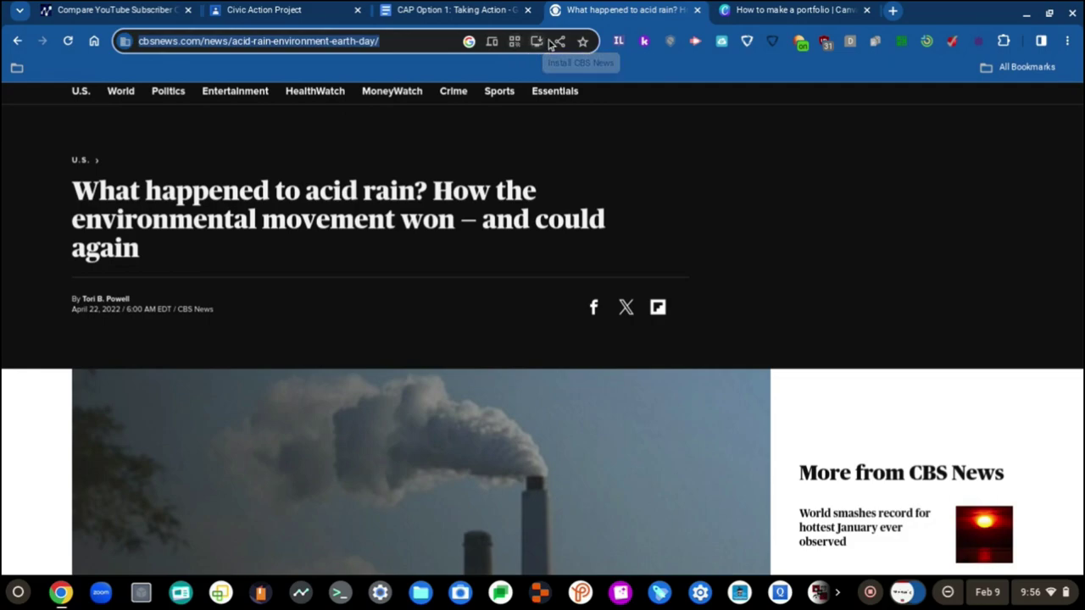
{"action": "left_click", "coordinate": [558, 42]}
{"action": "left_click", "coordinate": [444, 116]}
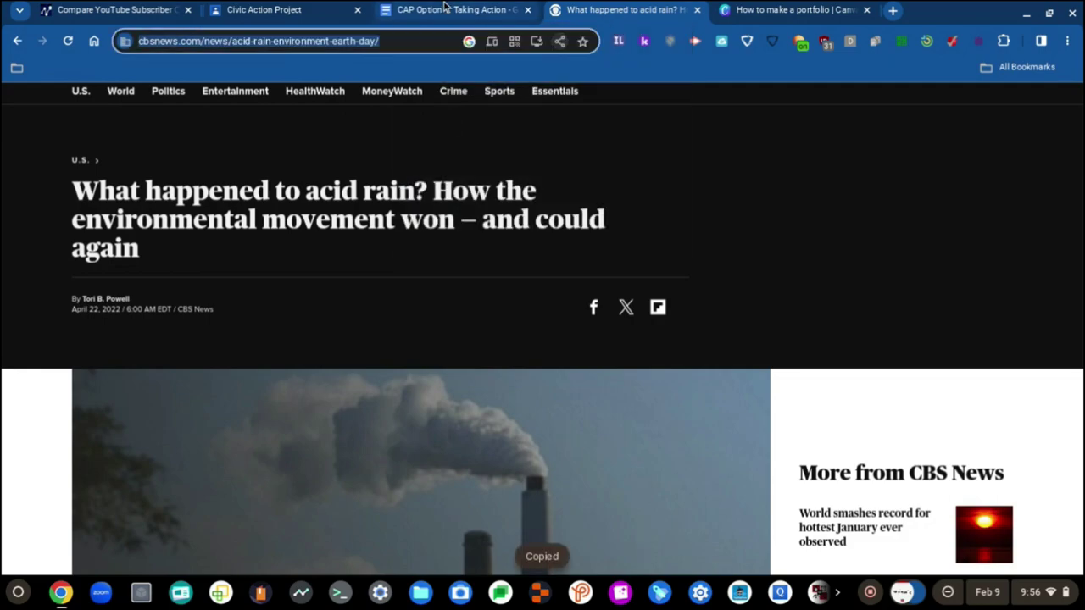
{"action": "left_click", "coordinate": [450, 9]}
Step: Tidy the link's bullet line and add a new empty bullet below it
{"action": "left_click_drag", "start_coordinate": [602, 345], "coordinate": [259, 344]}
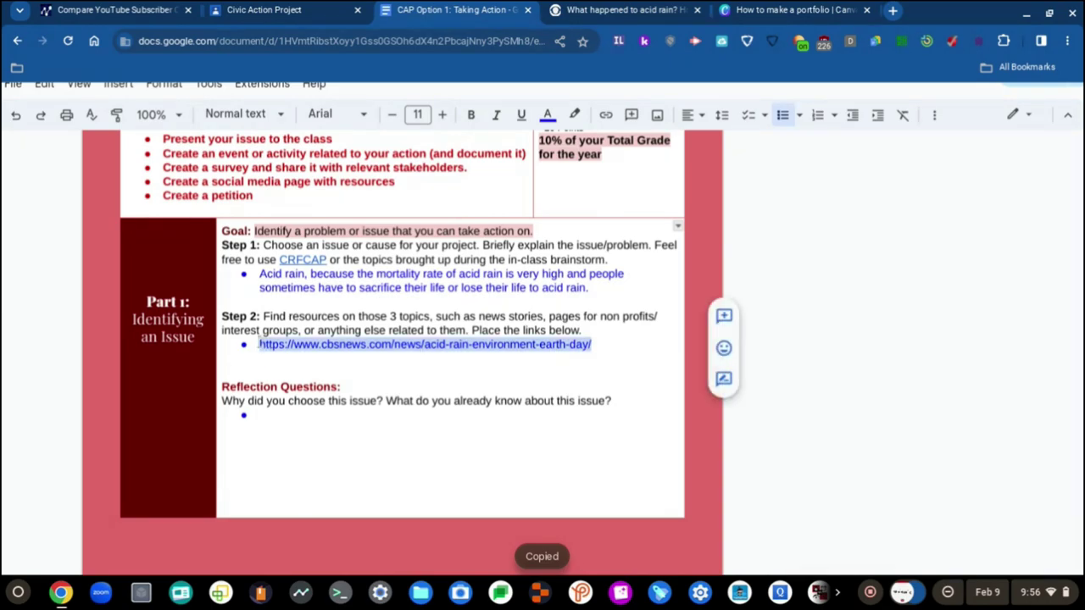
{"action": "left_click", "coordinate": [452, 344]}
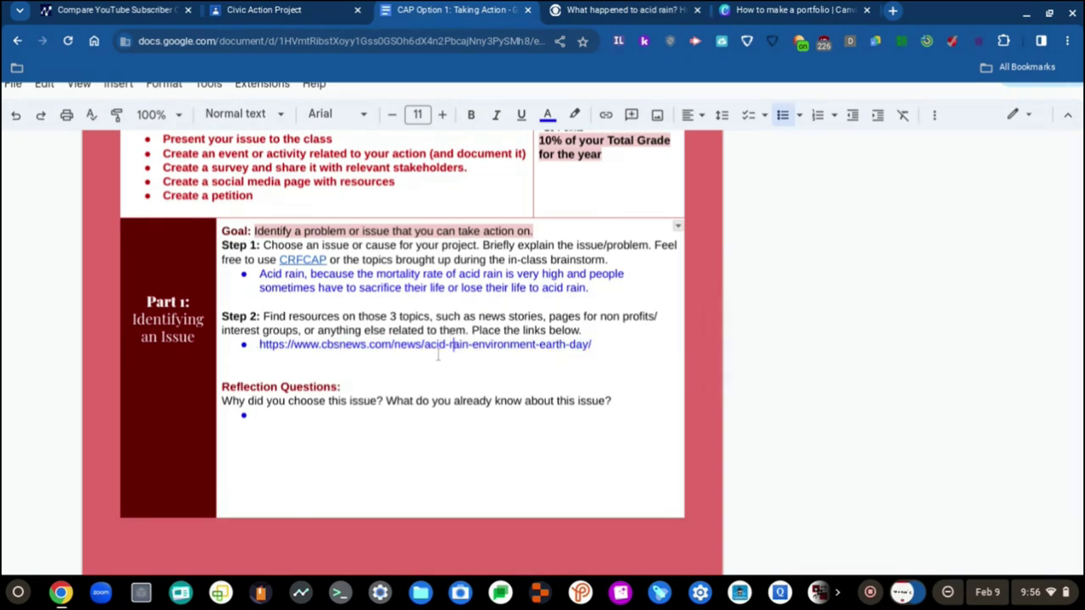
{"action": "left_click", "coordinate": [340, 388]}
{"action": "left_click", "coordinate": [400, 344]}
{"action": "left_click", "coordinate": [627, 345]}
{"action": "key", "text": "Return"}
{"action": "key", "text": "shift+Return"}
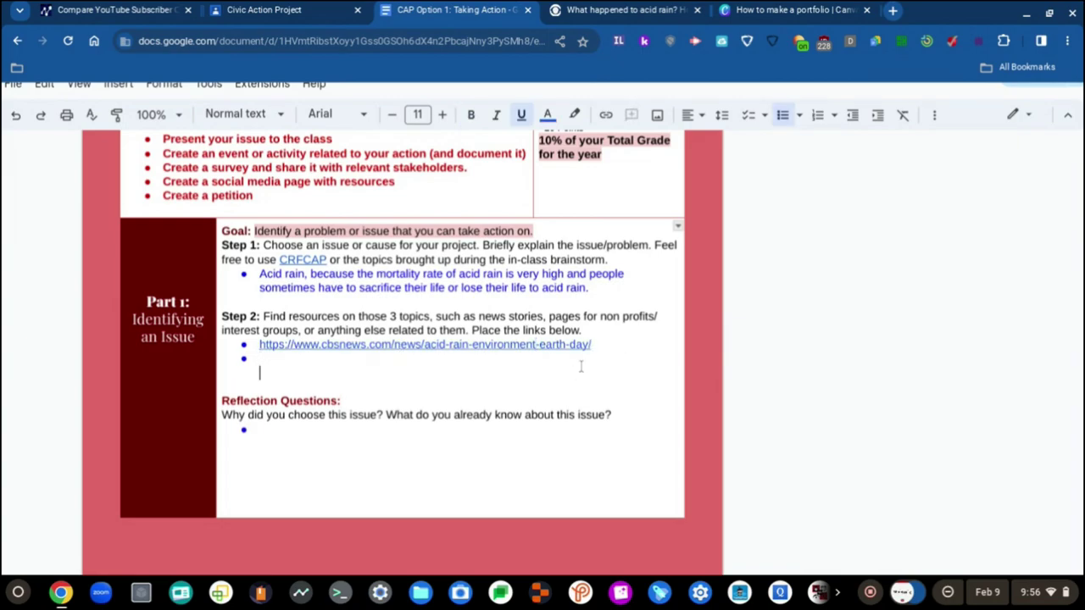
{"action": "left_click", "coordinate": [527, 348]}
Step: Place the cursor on the empty bullet below the CBS News link
{"action": "left_click", "coordinate": [546, 360]}
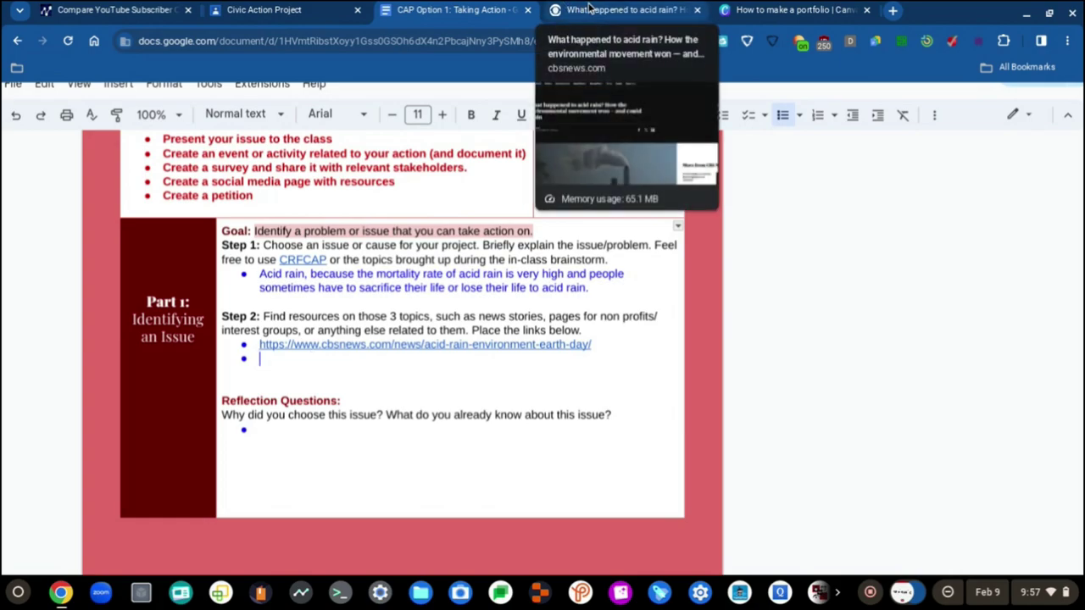
Step: Search the web for 'acid rain with nonprofits'
{"action": "left_click", "coordinate": [573, 9]}
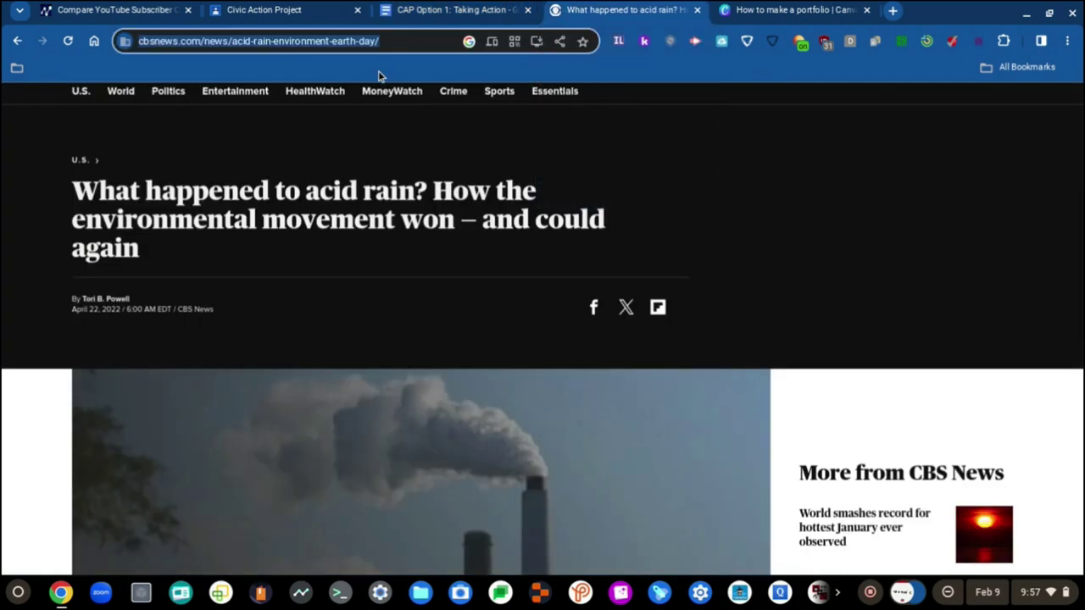
{"action": "type", "text": "acid rain"}
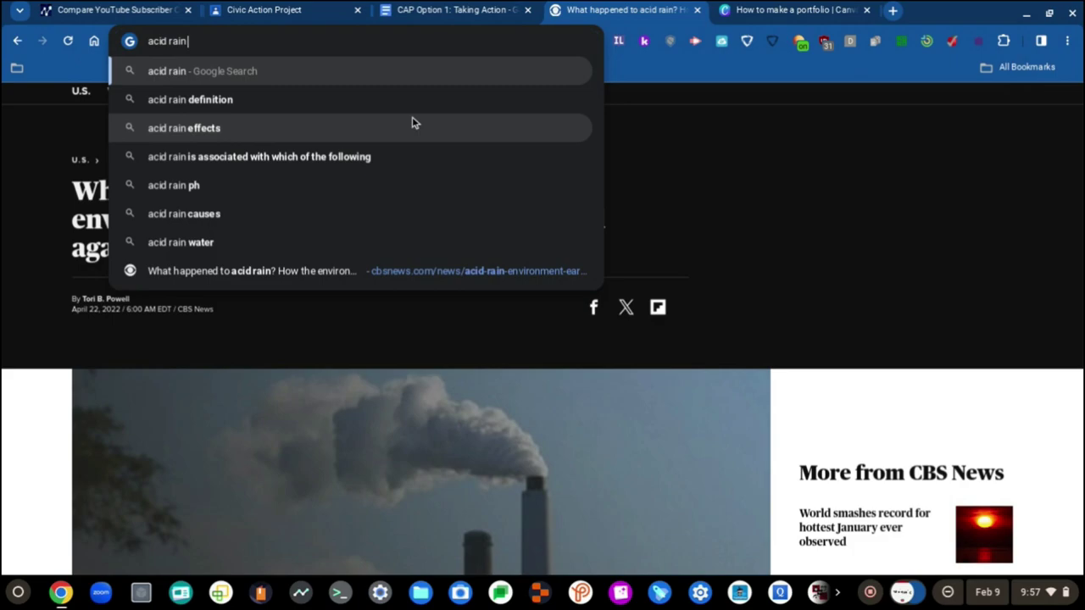
{"action": "type", "text": " with non"}
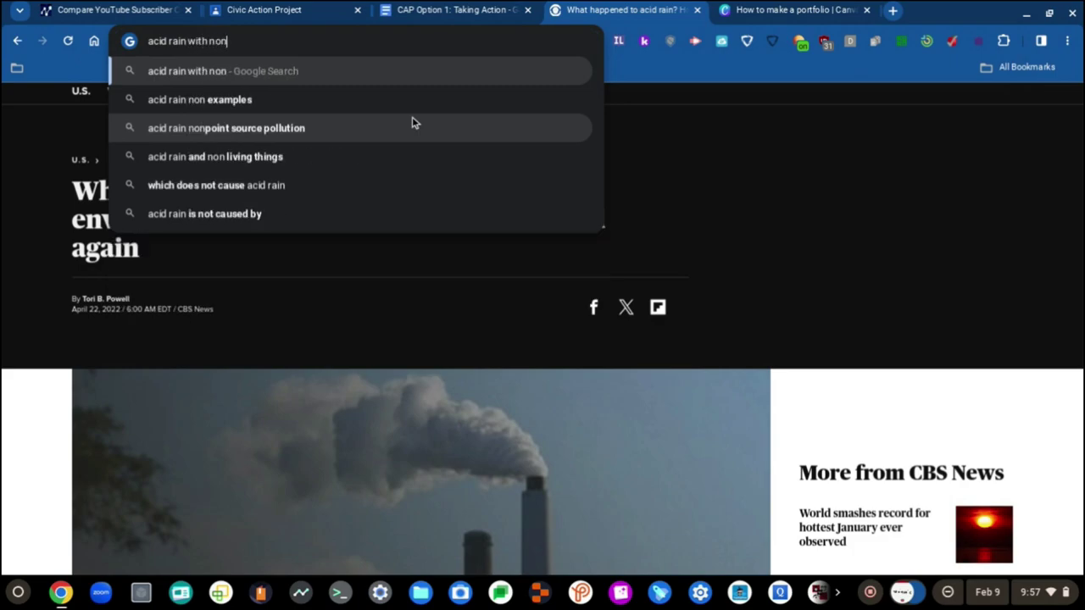
{"action": "type", "text": "profits"}
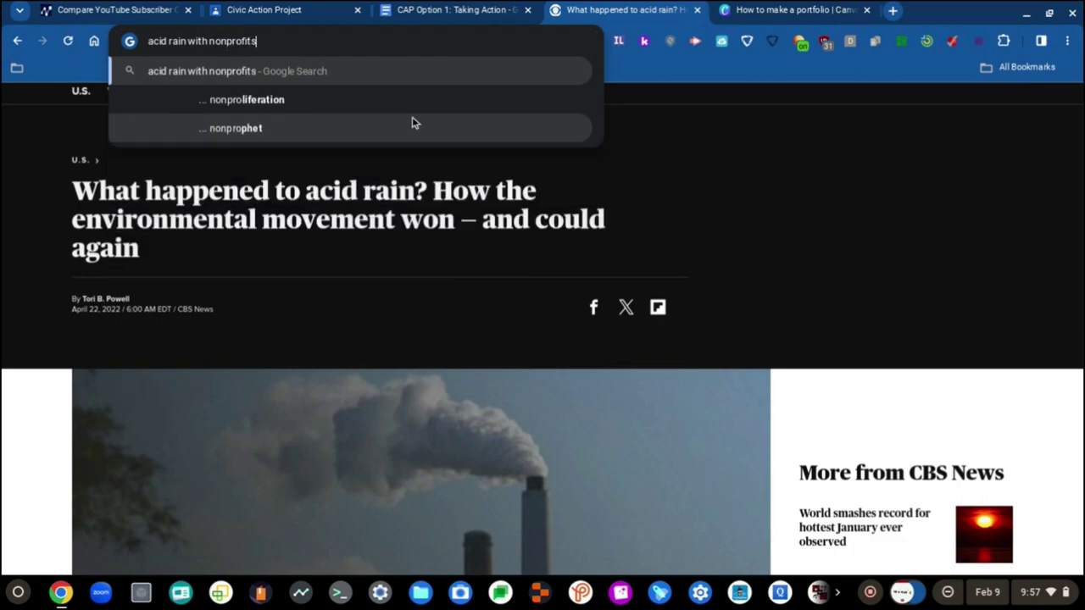
{"action": "key", "text": "Return"}
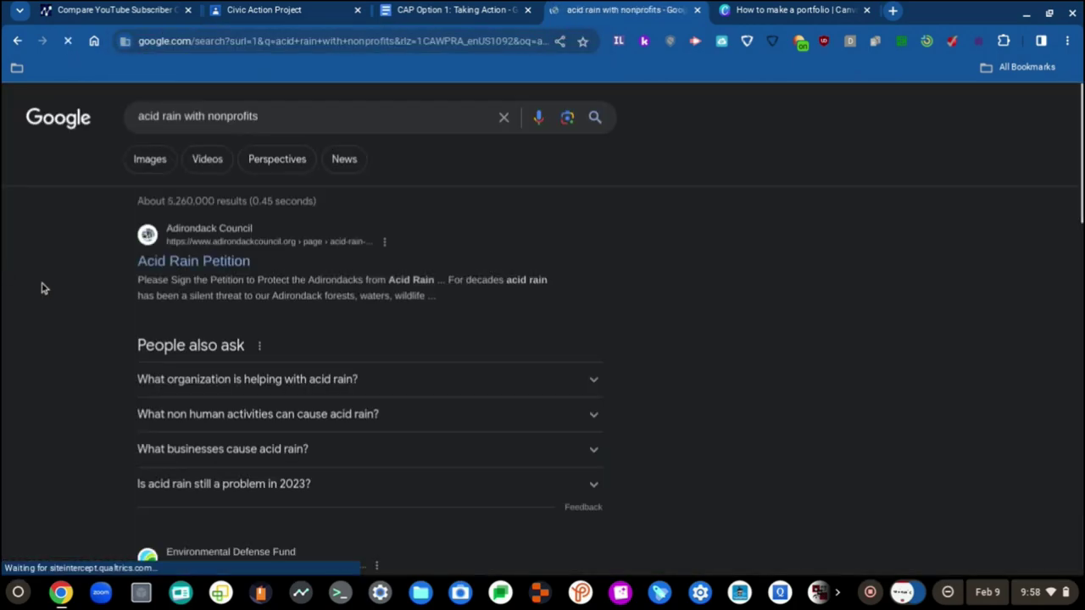
Step: On the Adirondack Council acid rain petition page, find mentions of 'nonprofit'
{"action": "scroll", "coordinate": [69, 336], "scroll_direction": "down", "scroll_amount": 2}
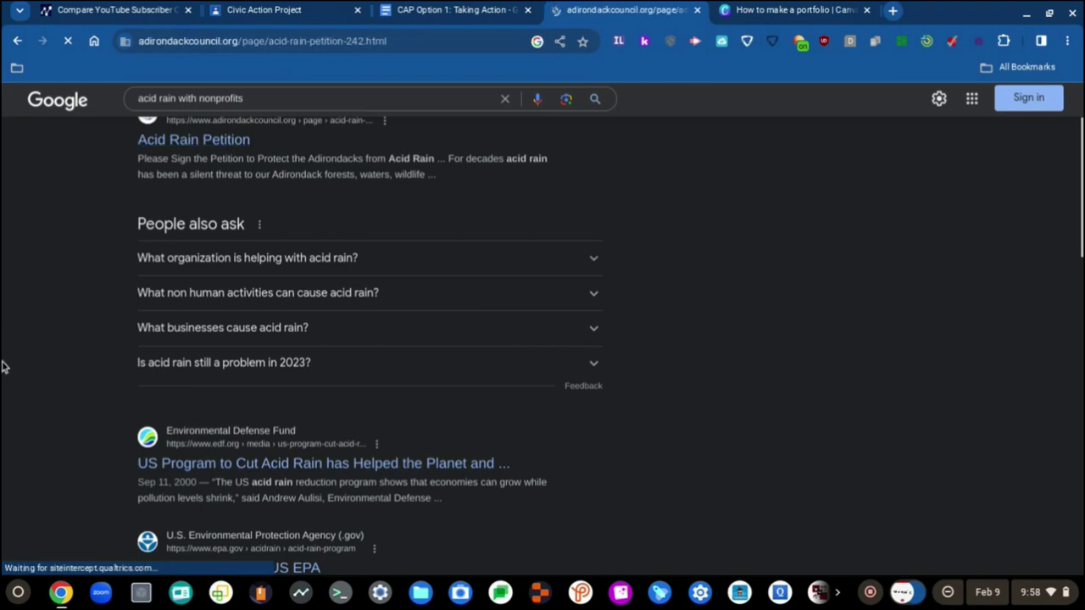
{"action": "scroll", "coordinate": [116, 335], "scroll_direction": "down", "scroll_amount": 2}
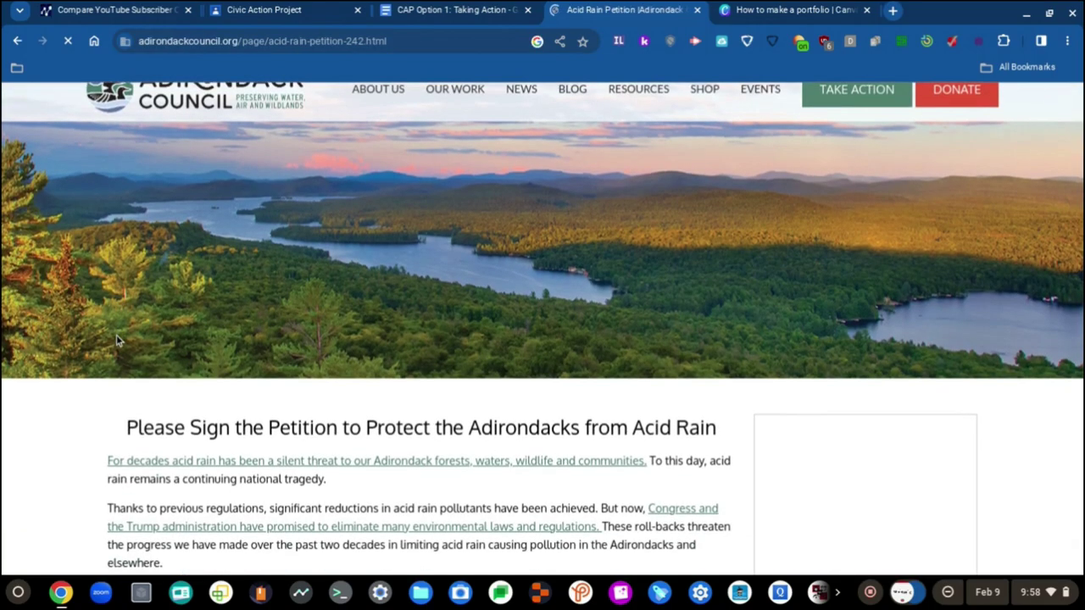
{"action": "key", "text": "ctrl+f"}
{"action": "type", "text": "n"}
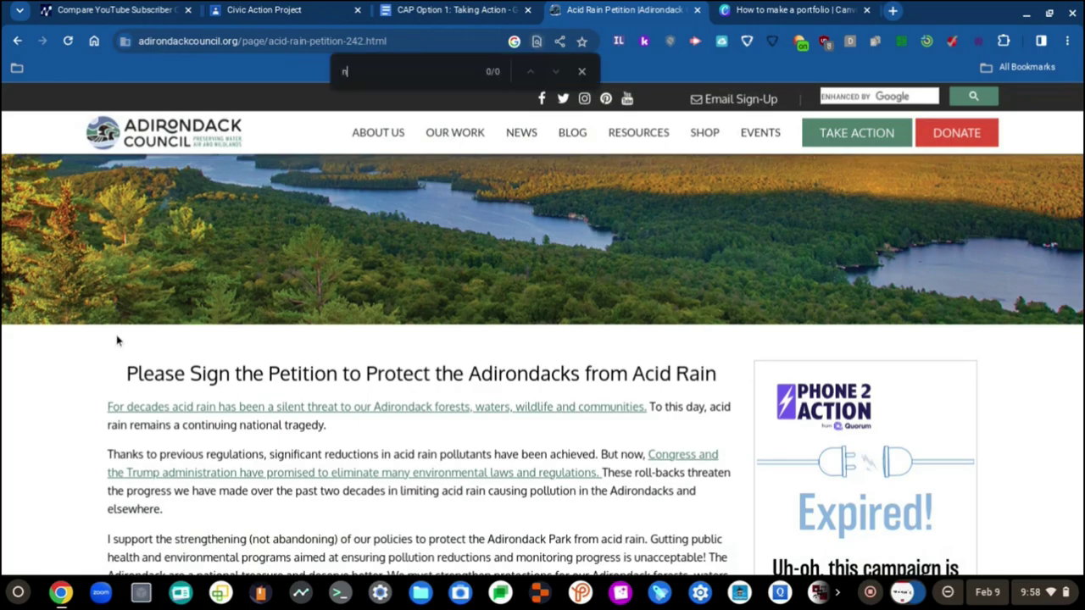
{"action": "type", "text": "onprofit"}
{"action": "scroll", "coordinate": [298, 342], "scroll_direction": "down", "scroll_amount": 3}
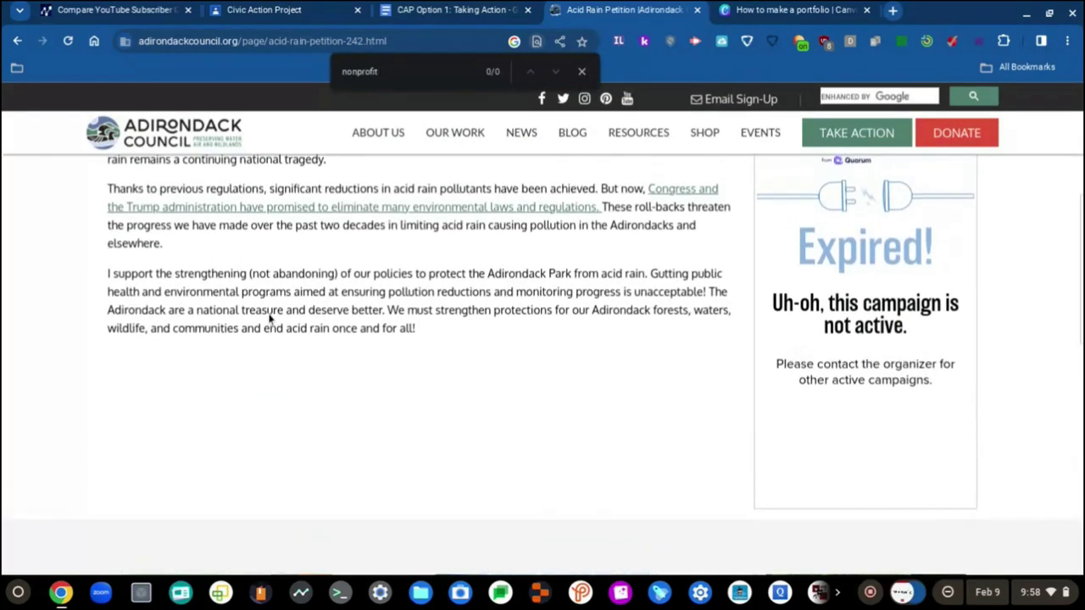
{"action": "scroll", "coordinate": [317, 346], "scroll_direction": "down", "scroll_amount": 4}
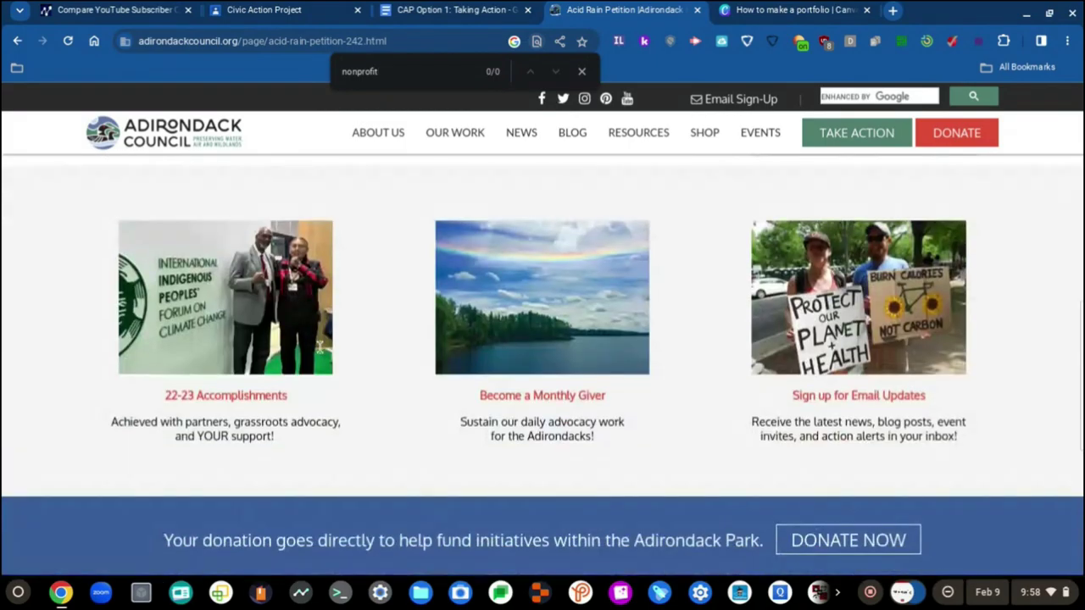
{"action": "scroll", "coordinate": [542, 339], "scroll_direction": "up", "scroll_amount": 10}
Step: Paste the Adirondack Council petition link into the empty second Step 2 bullet in CAP Option 1
{"action": "left_click", "coordinate": [433, 41]}
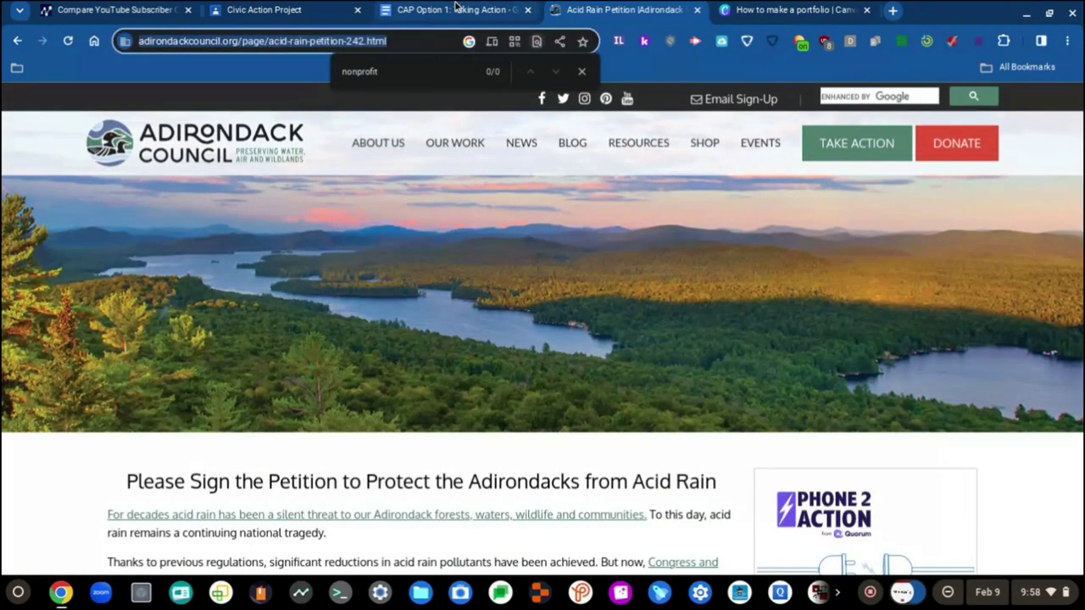
{"action": "left_click", "coordinate": [456, 9]}
{"action": "scroll", "coordinate": [371, 248], "scroll_direction": "down", "scroll_amount": 2}
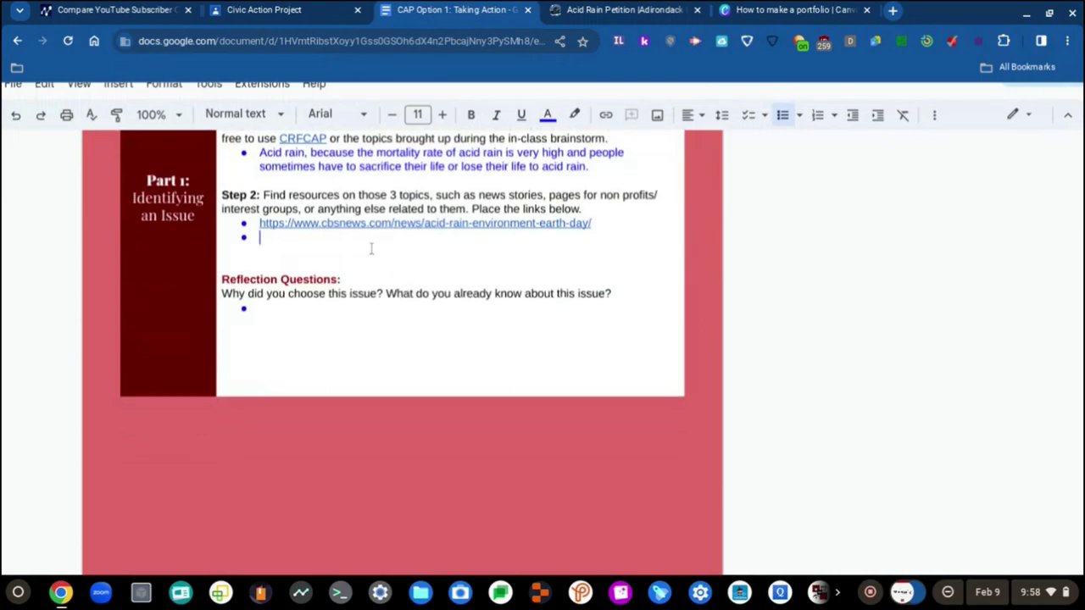
{"action": "key", "text": "ctrl+v"}
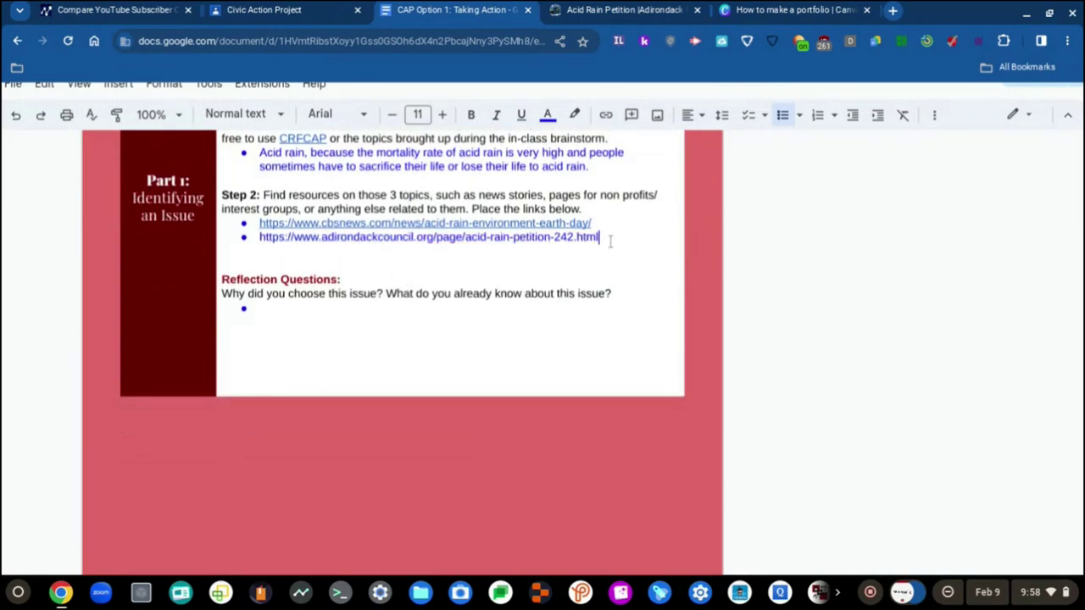
{"action": "key", "text": "Return"}
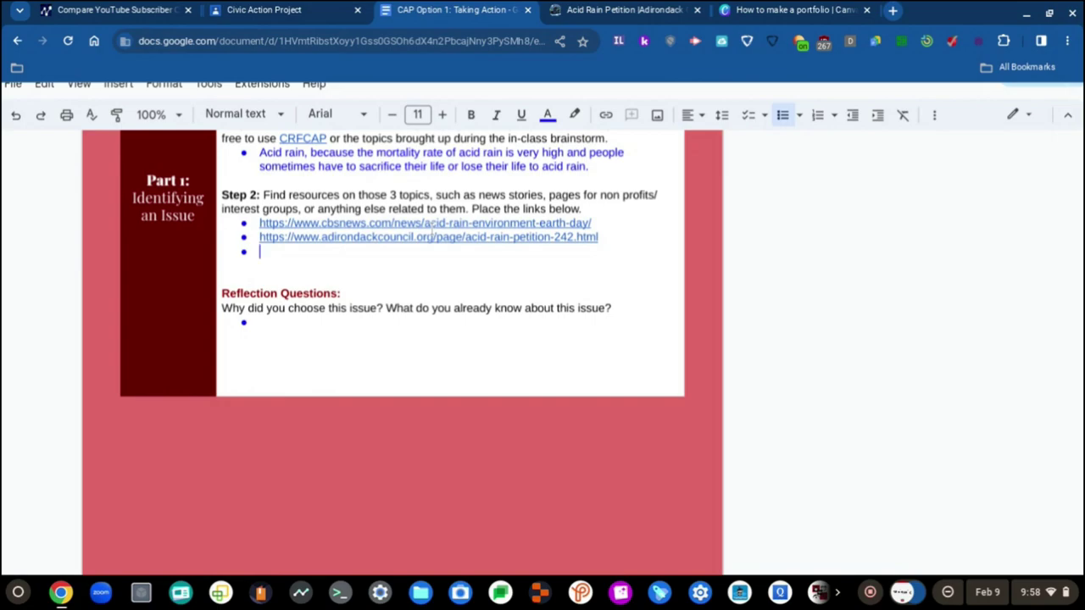
{"action": "scroll", "coordinate": [429, 254], "scroll_direction": "up", "scroll_amount": 5}
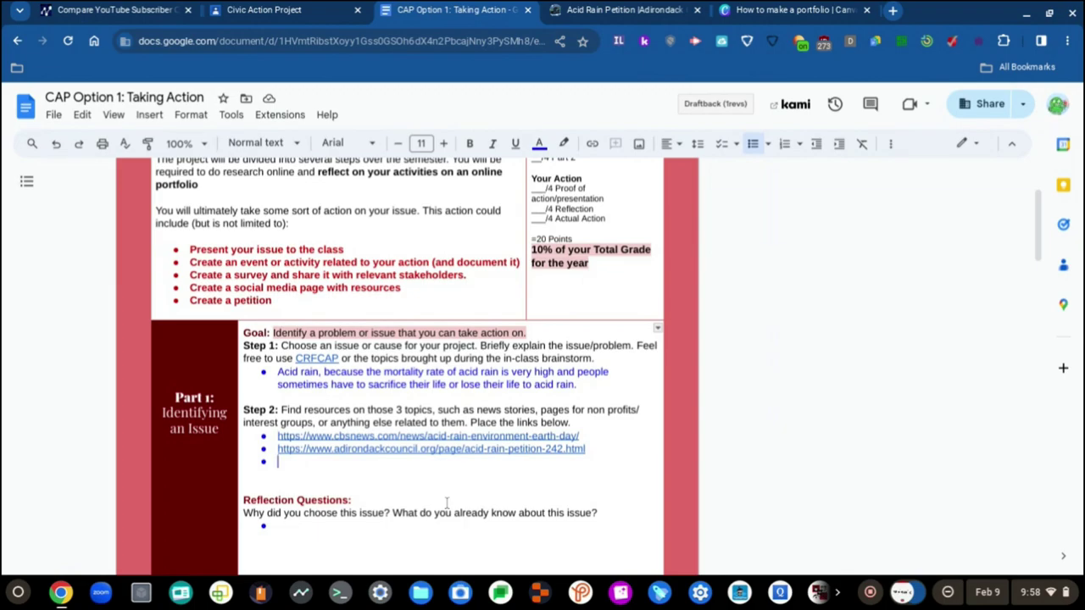
{"action": "scroll", "coordinate": [447, 504], "scroll_direction": "down", "scroll_amount": 3}
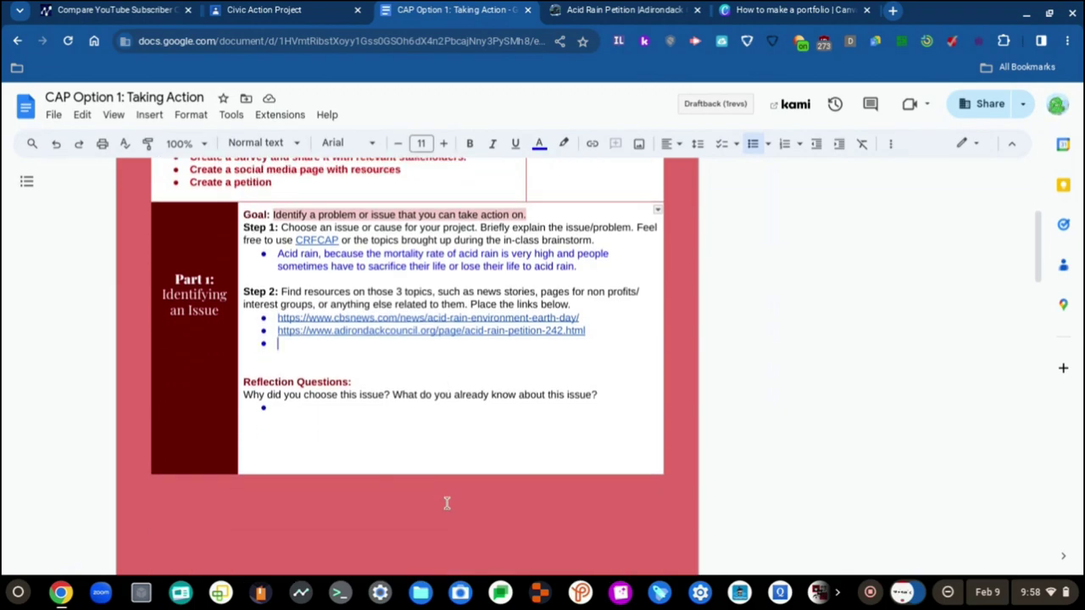
Step: Go back to the Adirondack petition page and scroll down through it
{"action": "left_click", "coordinate": [650, 7]}
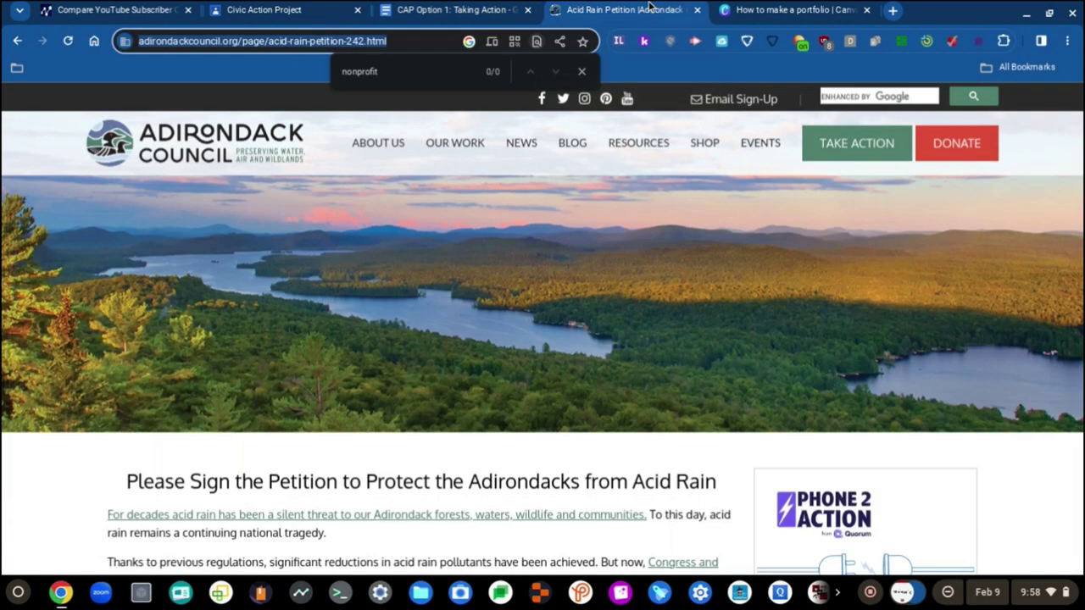
{"action": "left_click", "coordinate": [799, 10]}
{"action": "left_click", "coordinate": [642, 9]}
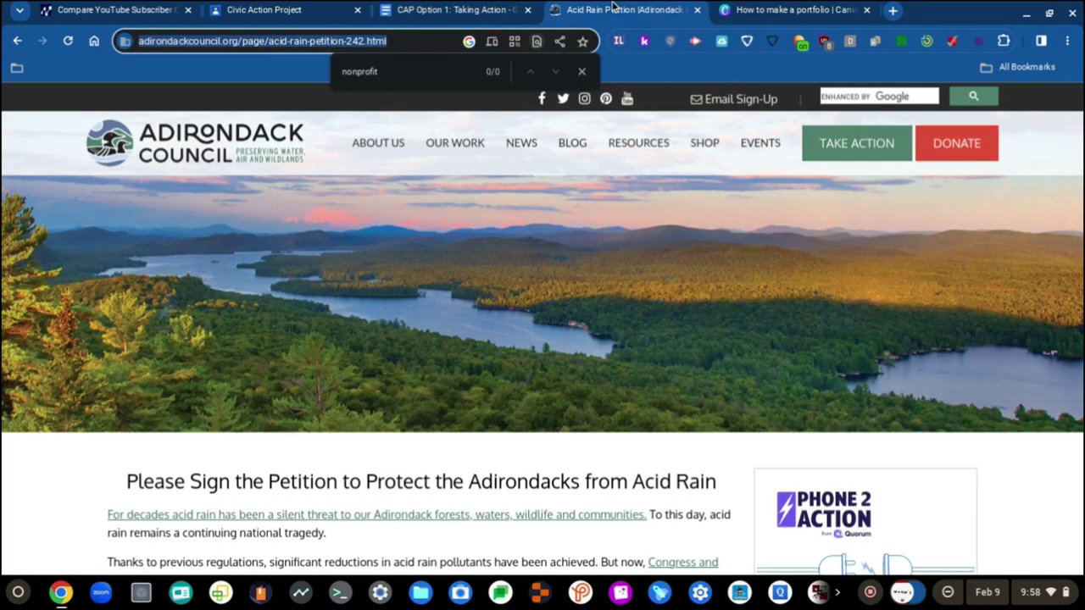
{"action": "left_click", "coordinate": [408, 7]}
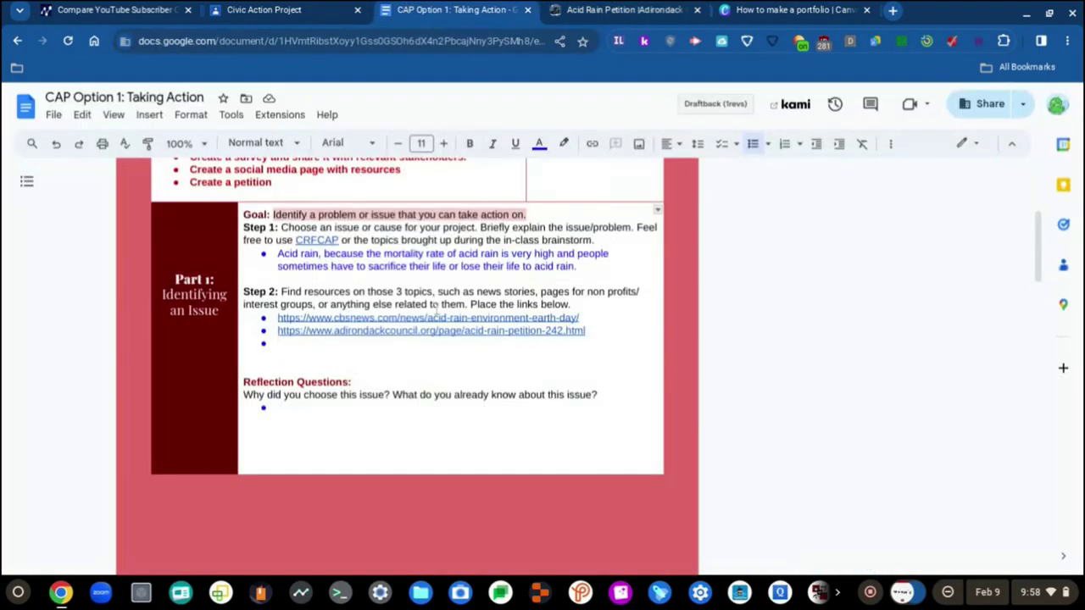
{"action": "left_click", "coordinate": [618, 6]}
{"action": "scroll", "coordinate": [458, 254], "scroll_direction": "down", "scroll_amount": 5}
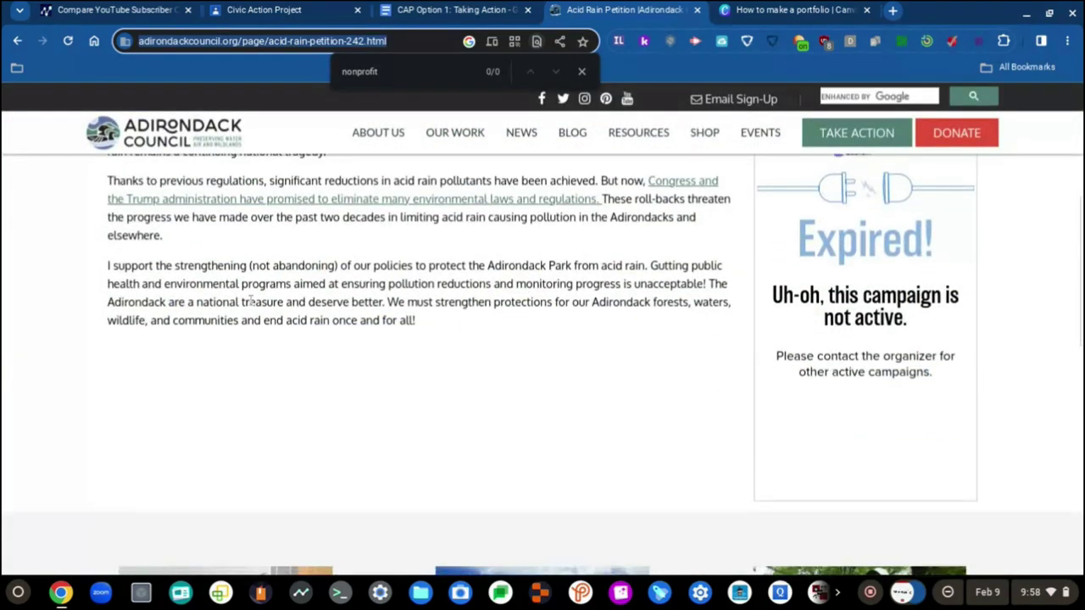
Step: From the nonprofit results, open the US EPA Acid Rain Program page and search it for 'nonprofit'
{"action": "scroll", "coordinate": [251, 300], "scroll_direction": "down", "scroll_amount": 3}
{"action": "scroll", "coordinate": [251, 300], "scroll_direction": "up", "scroll_amount": 10}
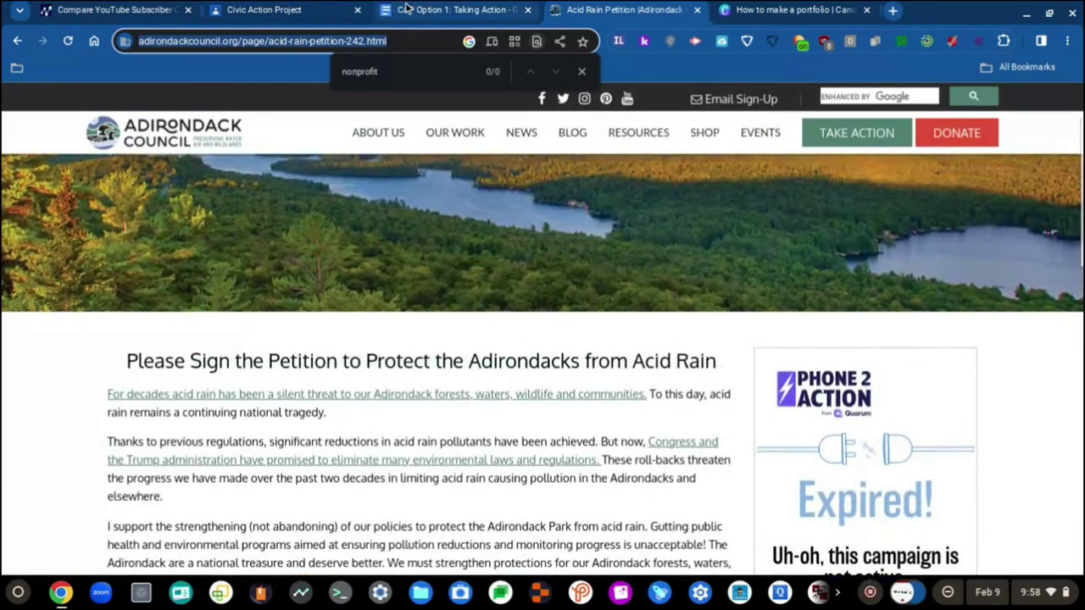
{"action": "left_click", "coordinate": [407, 9]}
{"action": "left_click", "coordinate": [618, 9]}
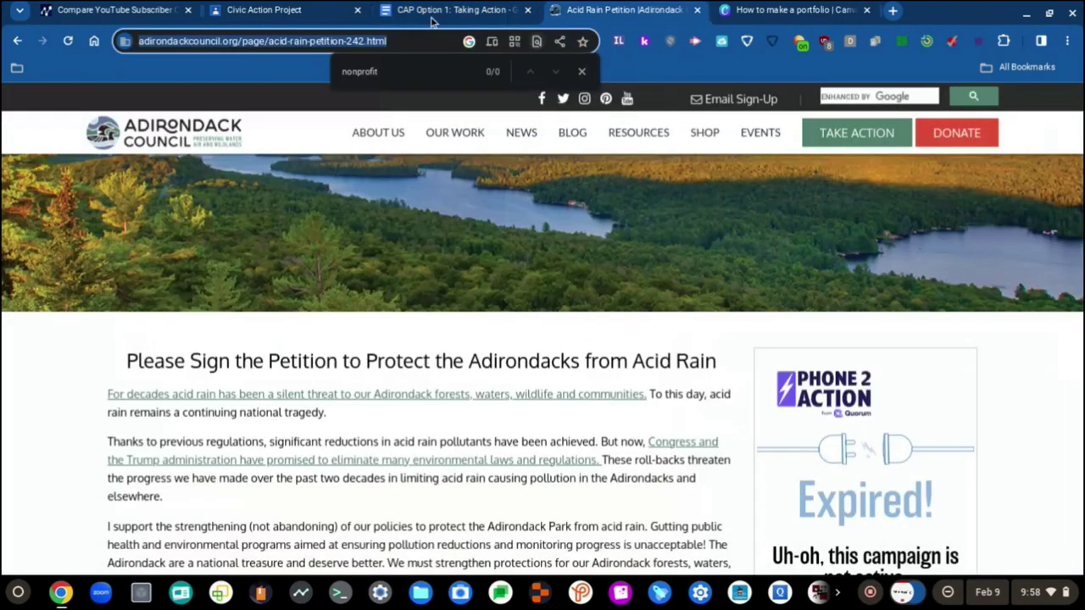
{"action": "left_click", "coordinate": [17, 41]}
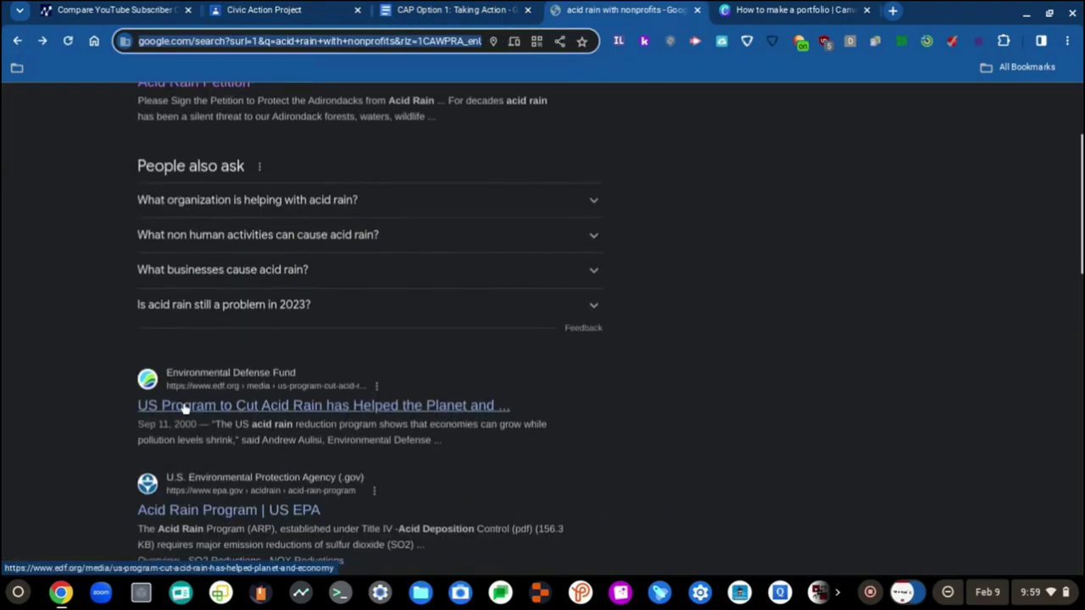
{"action": "left_click", "coordinate": [170, 508]}
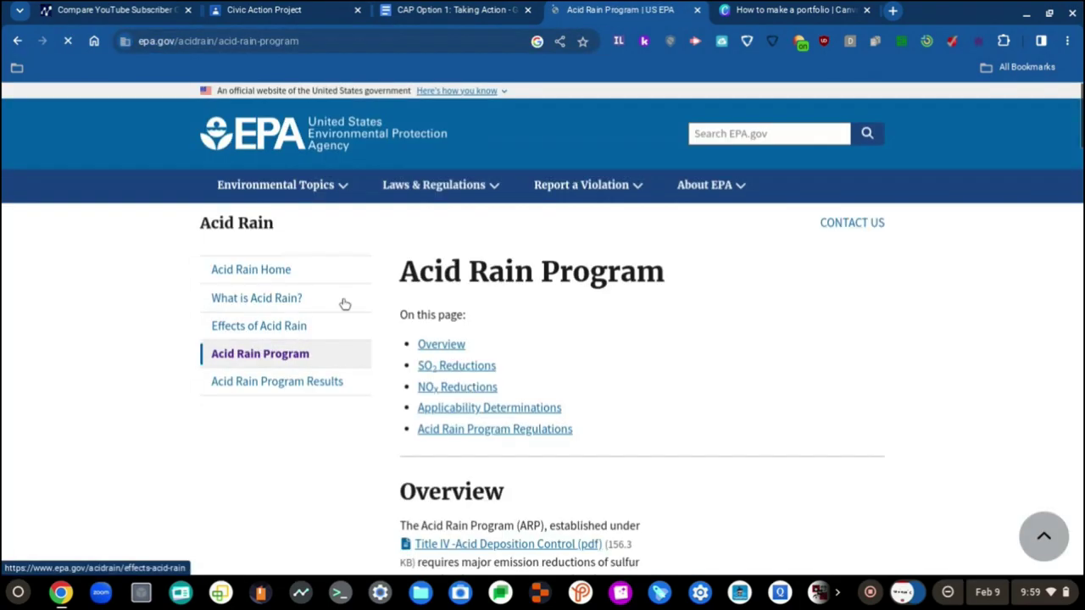
{"action": "scroll", "coordinate": [407, 347], "scroll_direction": "down", "scroll_amount": 3}
{"action": "scroll", "coordinate": [403, 327], "scroll_direction": "down", "scroll_amount": 1}
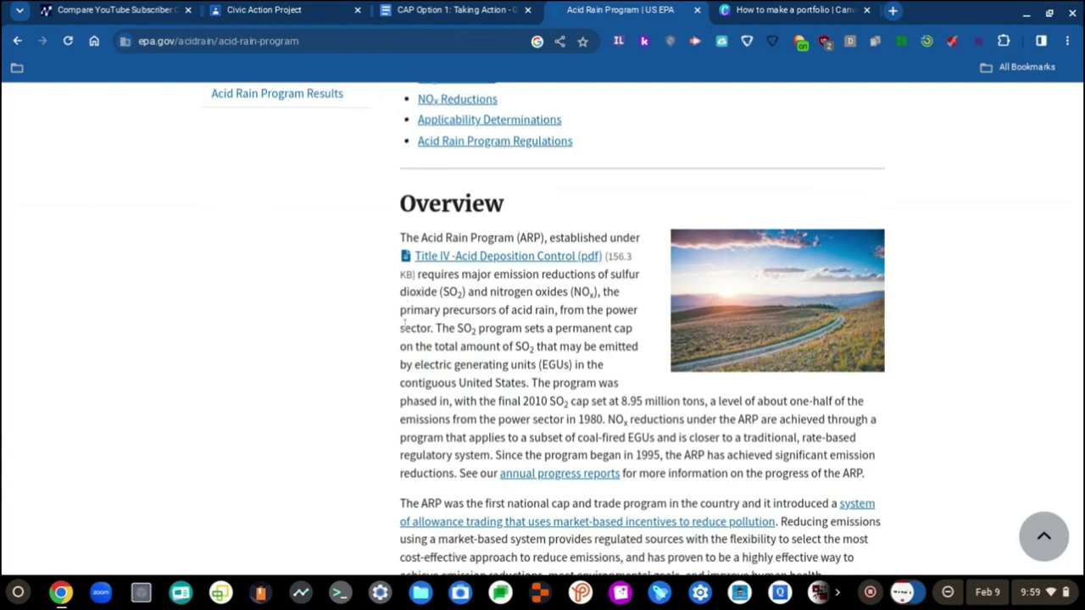
{"action": "scroll", "coordinate": [404, 326], "scroll_direction": "down", "scroll_amount": 1}
{"action": "key", "text": "ctrl+f"}
{"action": "type", "text": "non"}
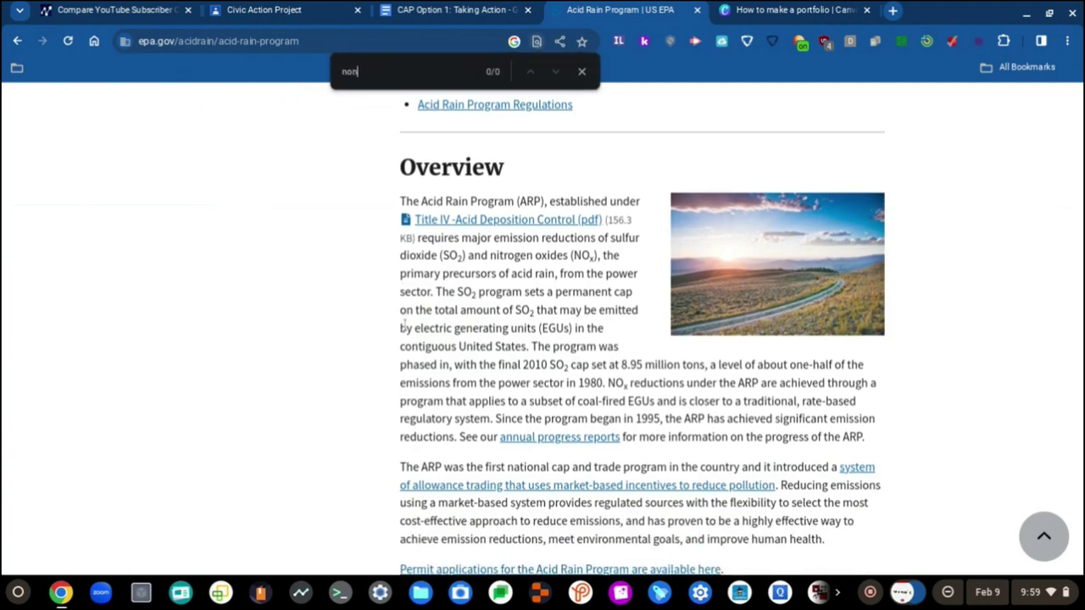
{"action": "type", "text": "profit"}
Step: Open the Acid Rain Retirement Fund profile and step through its 'nonprofit' matches
{"action": "left_click", "coordinate": [17, 41]}
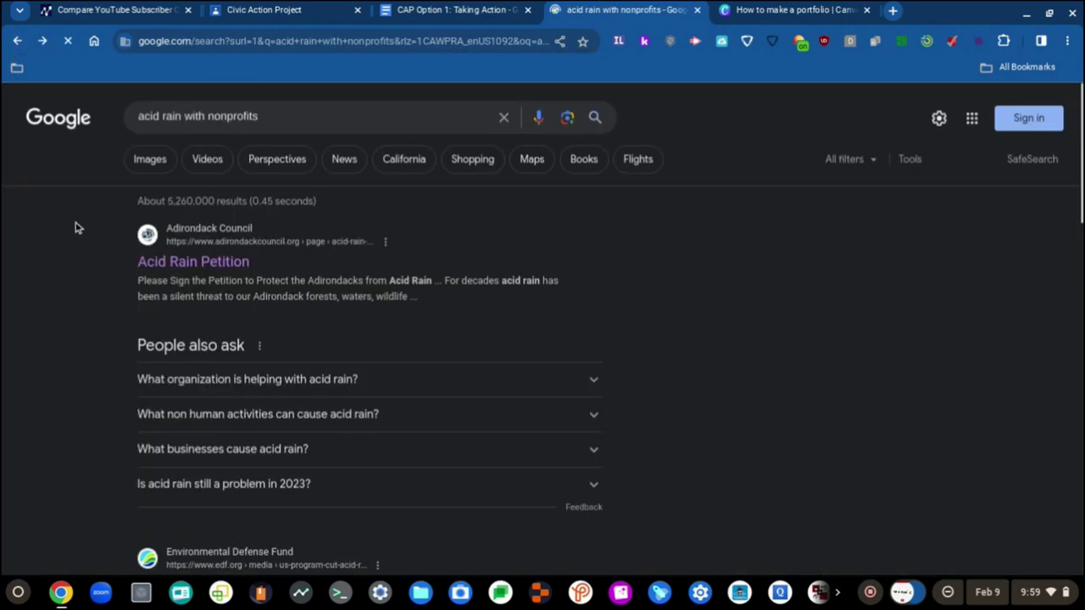
{"action": "scroll", "coordinate": [75, 225], "scroll_direction": "down", "scroll_amount": 5}
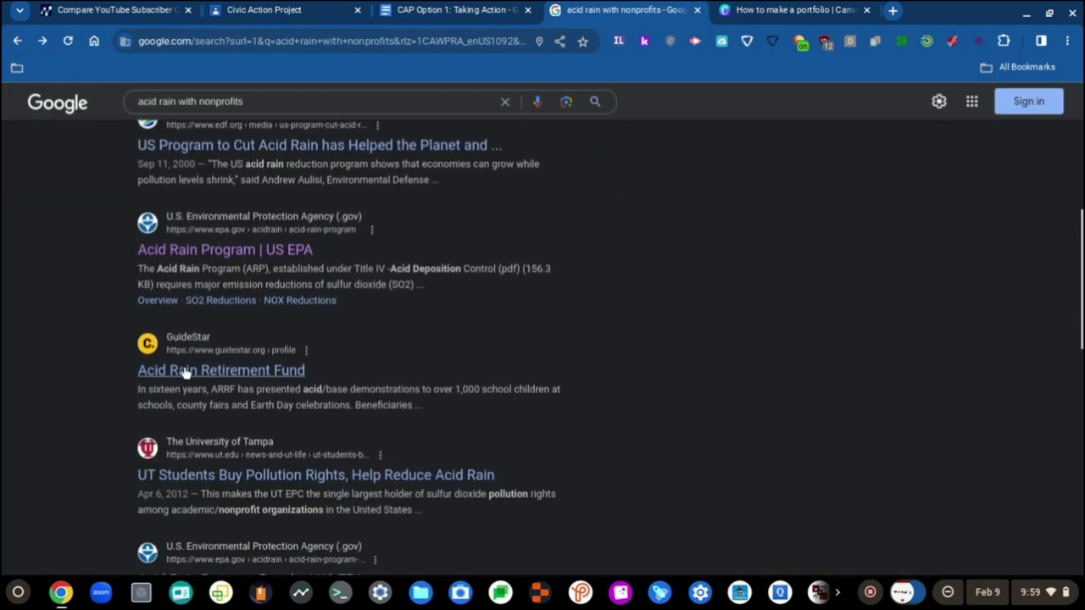
{"action": "left_click", "coordinate": [183, 371]}
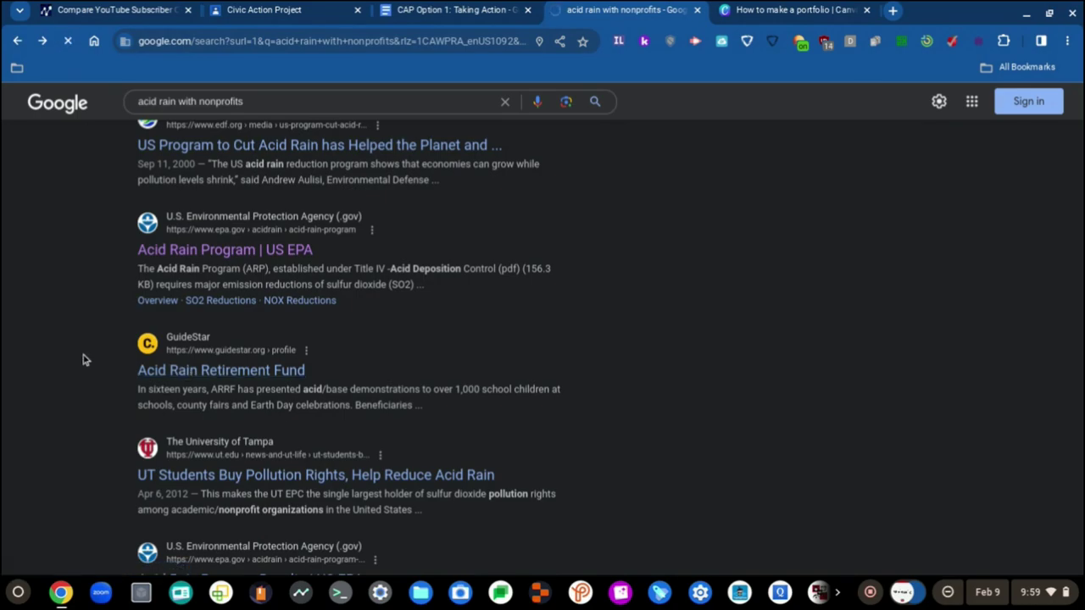
{"action": "scroll", "coordinate": [106, 219], "scroll_direction": "down", "scroll_amount": 1}
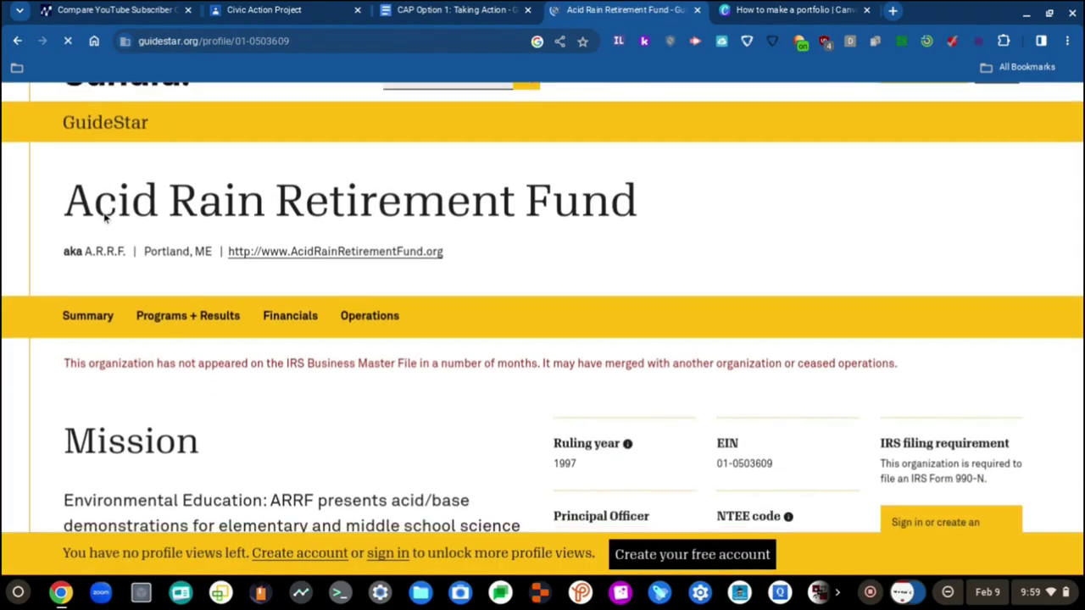
{"action": "scroll", "coordinate": [106, 219], "scroll_direction": "down", "scroll_amount": 3}
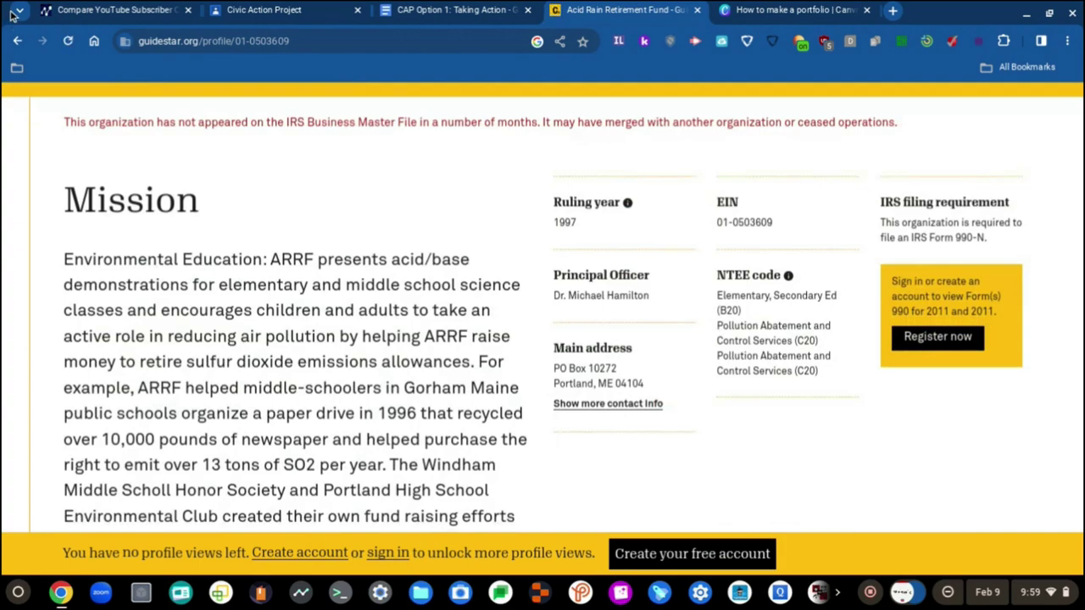
{"action": "key", "text": "ctrl+f"}
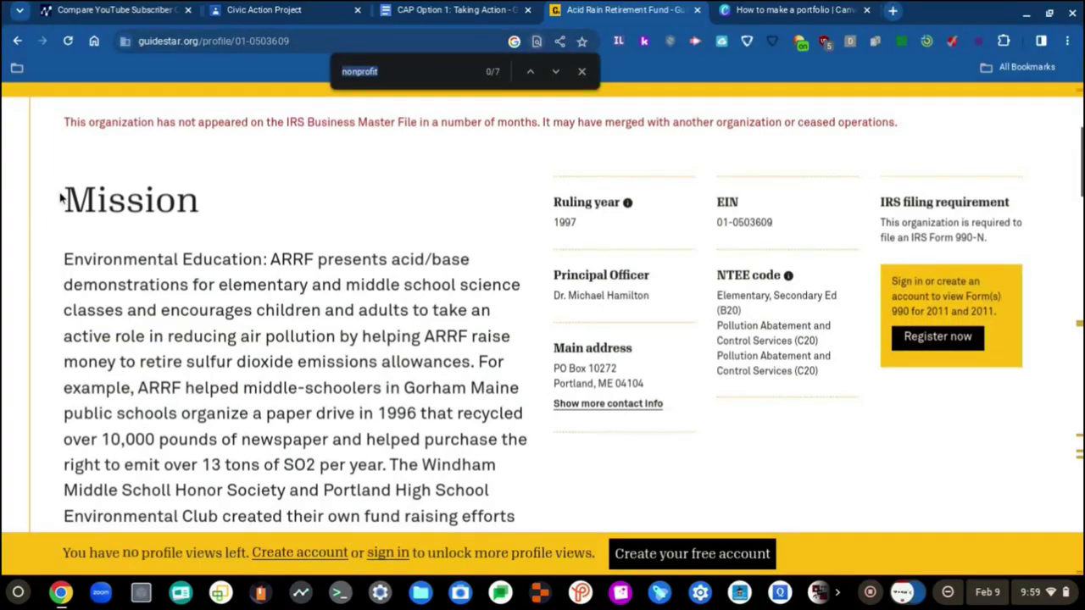
{"action": "key", "text": "Return"}
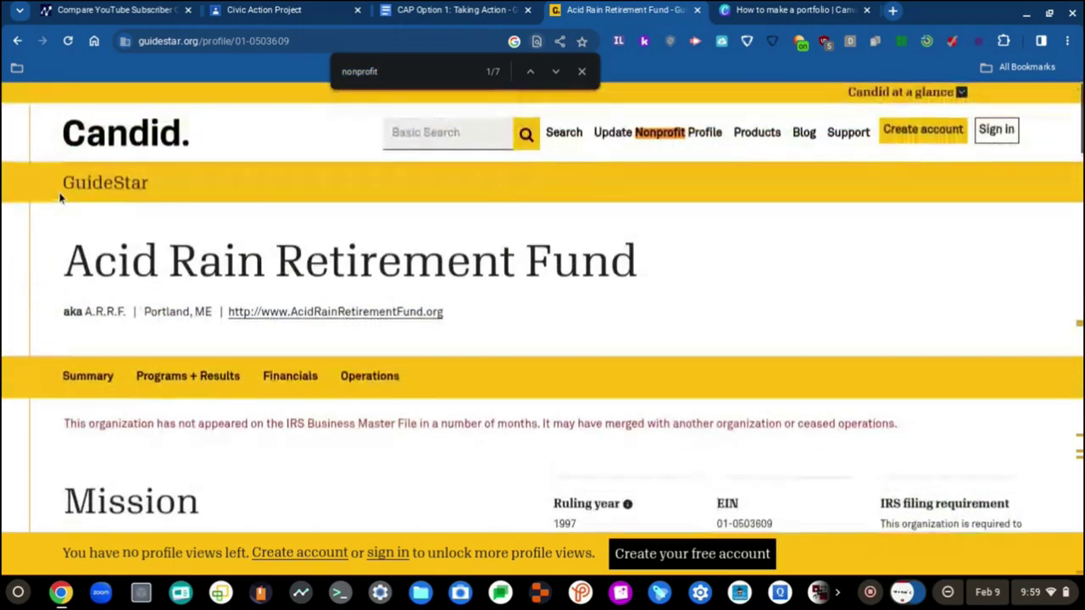
{"action": "key", "text": "Return"}
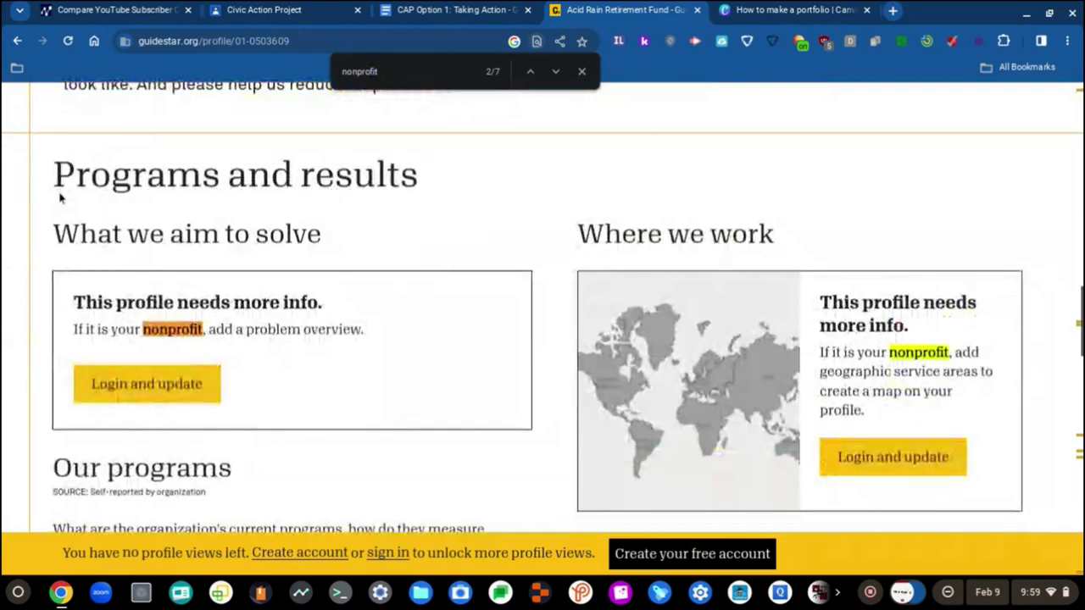
{"action": "key", "text": "Return"}
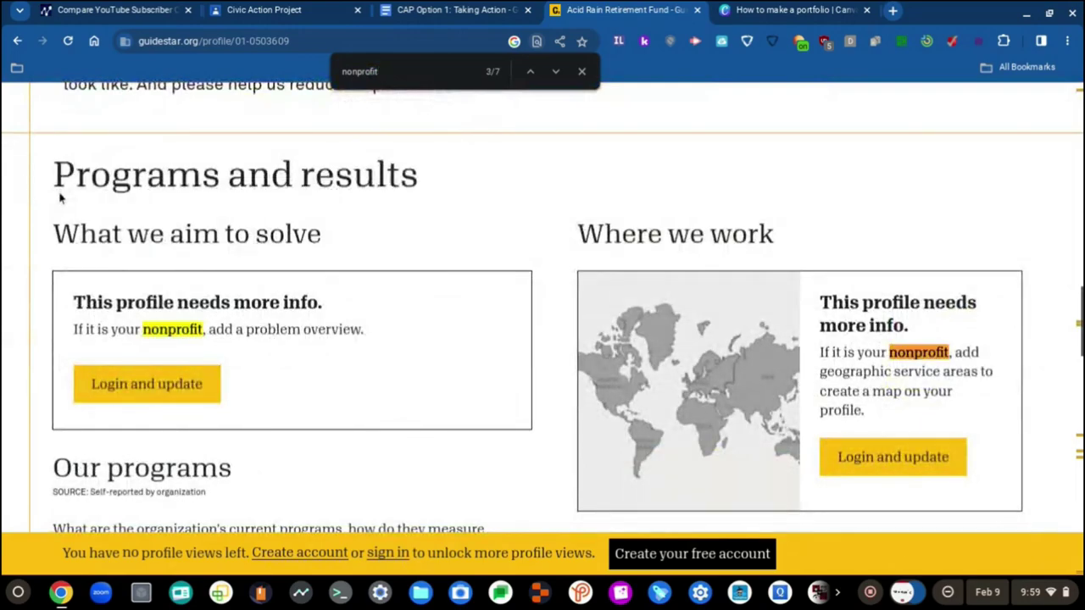
Step: Open and close the Environmental Defense Fund acid rain article, then return to the Step 2 line
{"action": "left_click", "coordinate": [17, 41]}
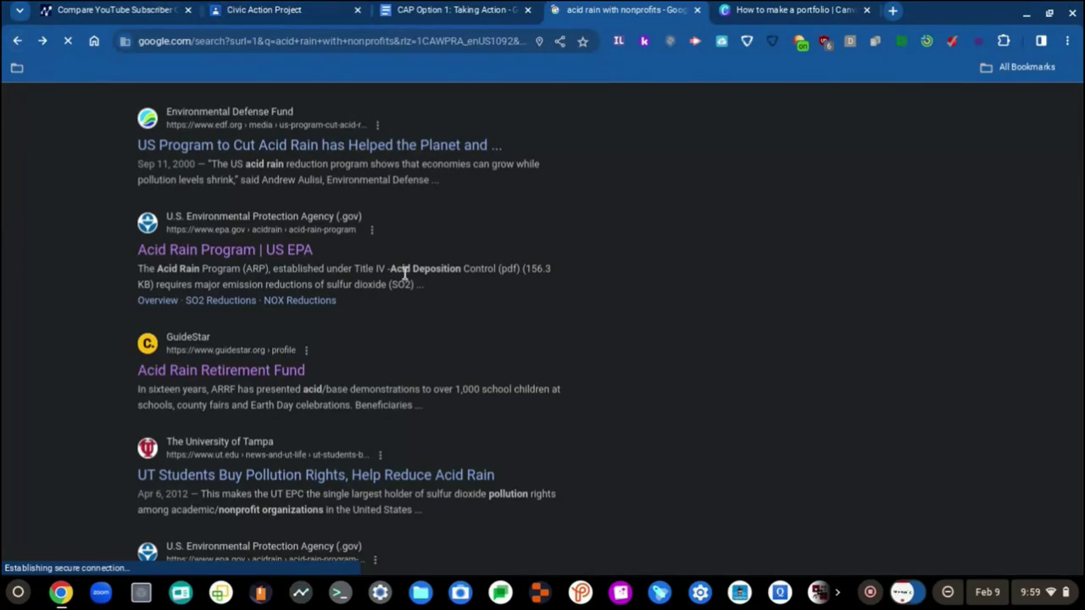
{"action": "scroll", "coordinate": [361, 324], "scroll_direction": "up", "scroll_amount": 5}
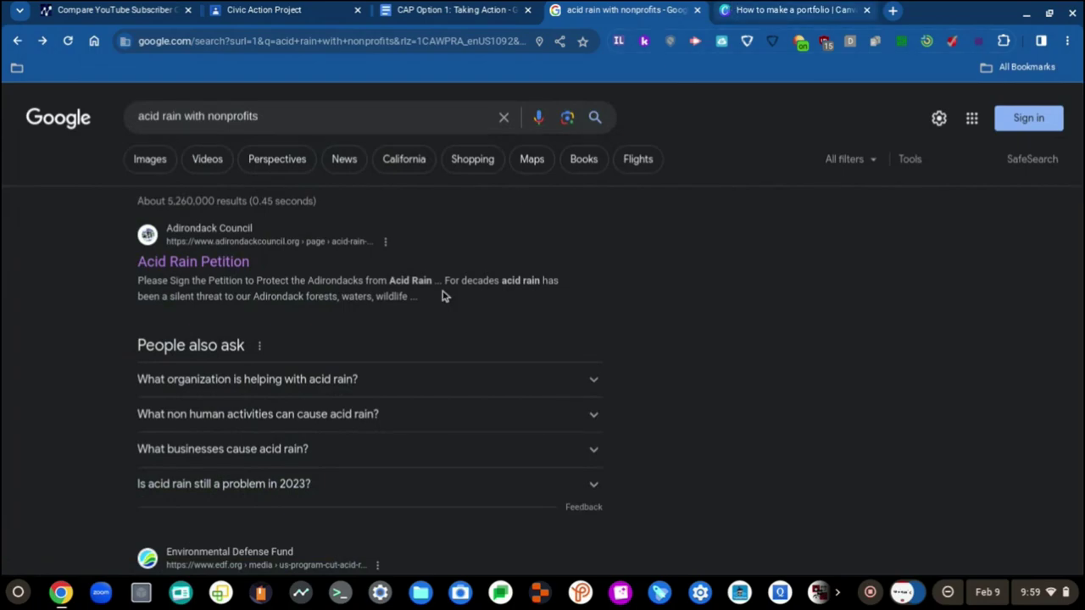
{"action": "scroll", "coordinate": [423, 322], "scroll_direction": "down", "scroll_amount": 3}
{"action": "left_click", "coordinate": [299, 319]}
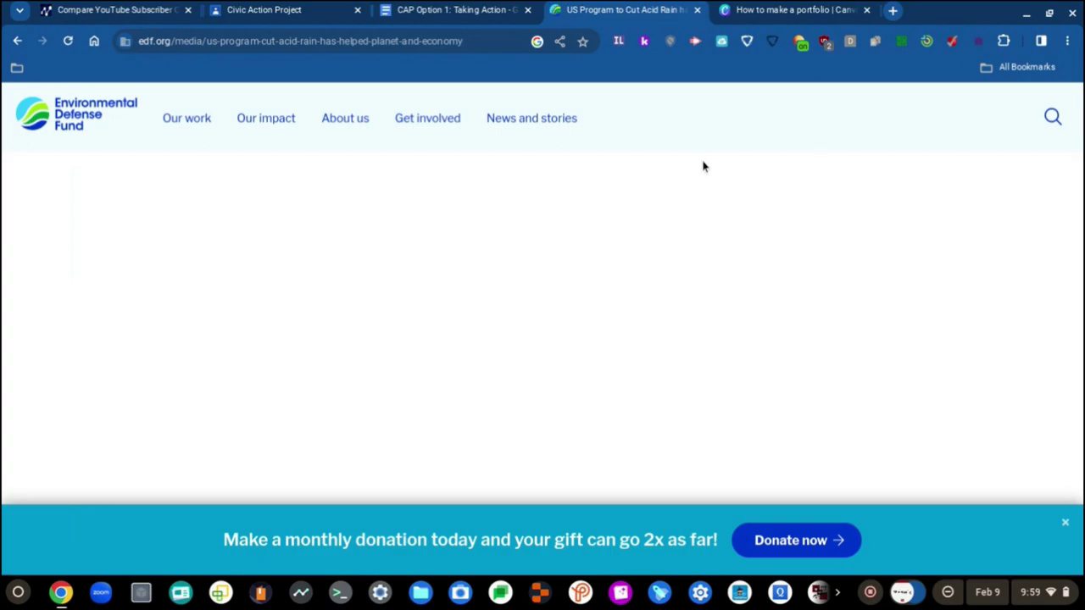
{"action": "left_click", "coordinate": [696, 9]}
{"action": "left_click", "coordinate": [418, 7]}
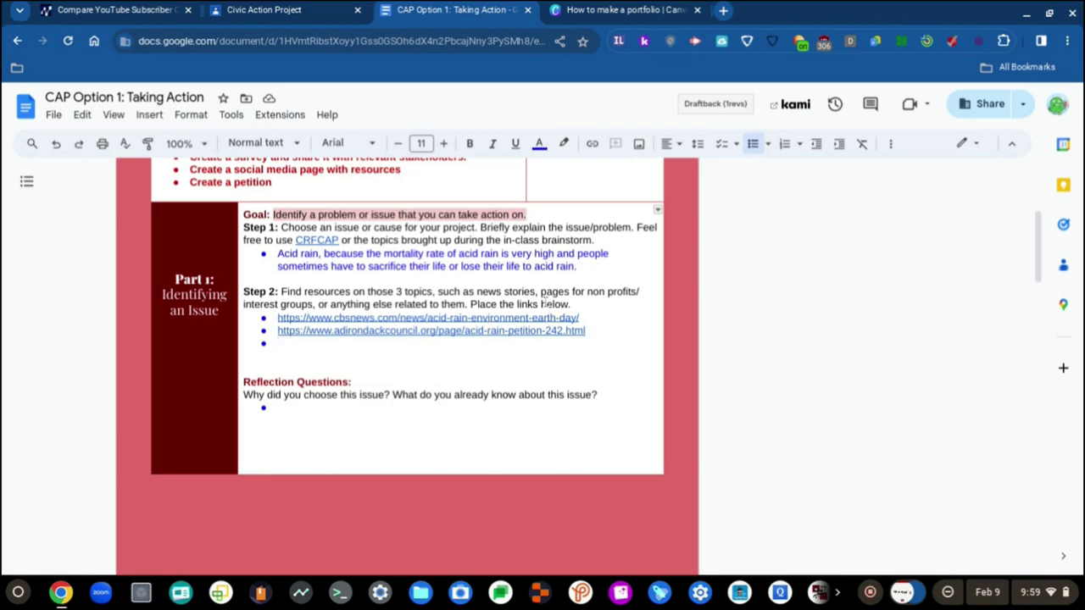
{"action": "left_click", "coordinate": [538, 294]}
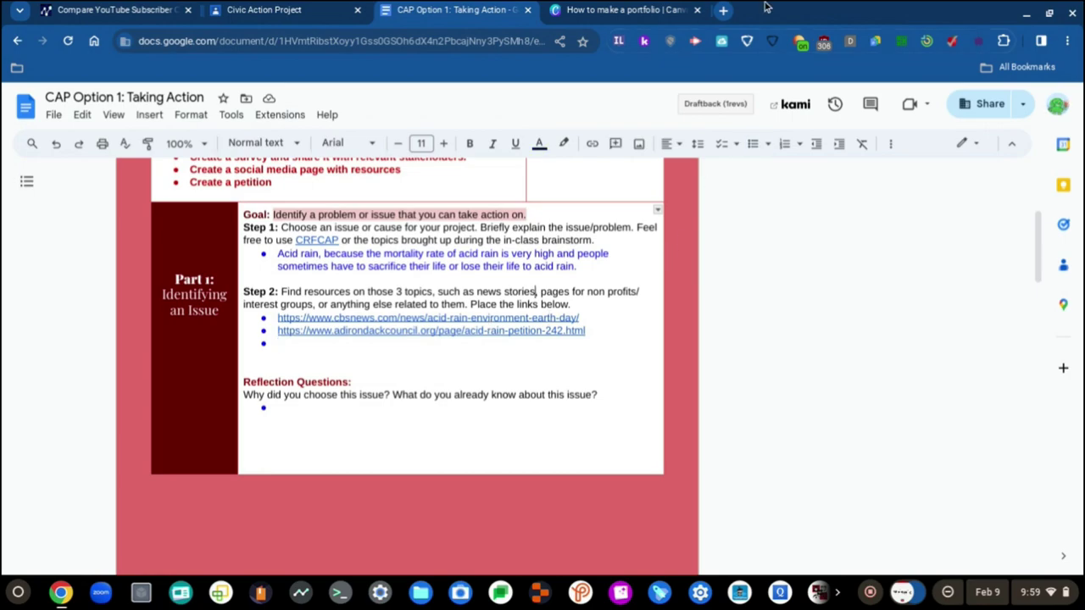
Step: Search Google for 'acid rain' in a new tab and scroll through the results
{"action": "left_click", "coordinate": [723, 11]}
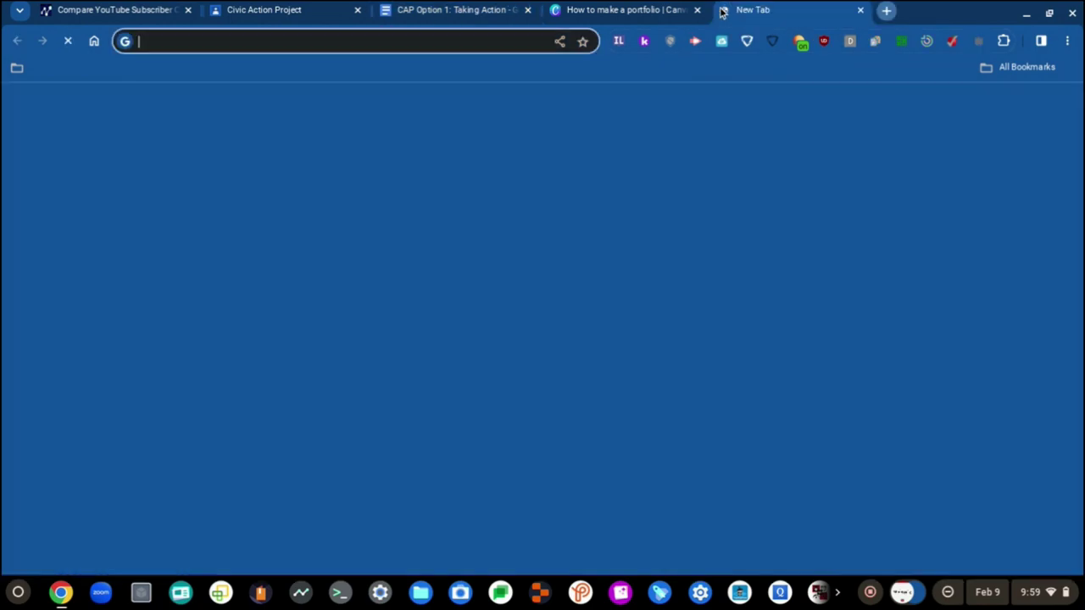
{"action": "type", "text": "acid"}
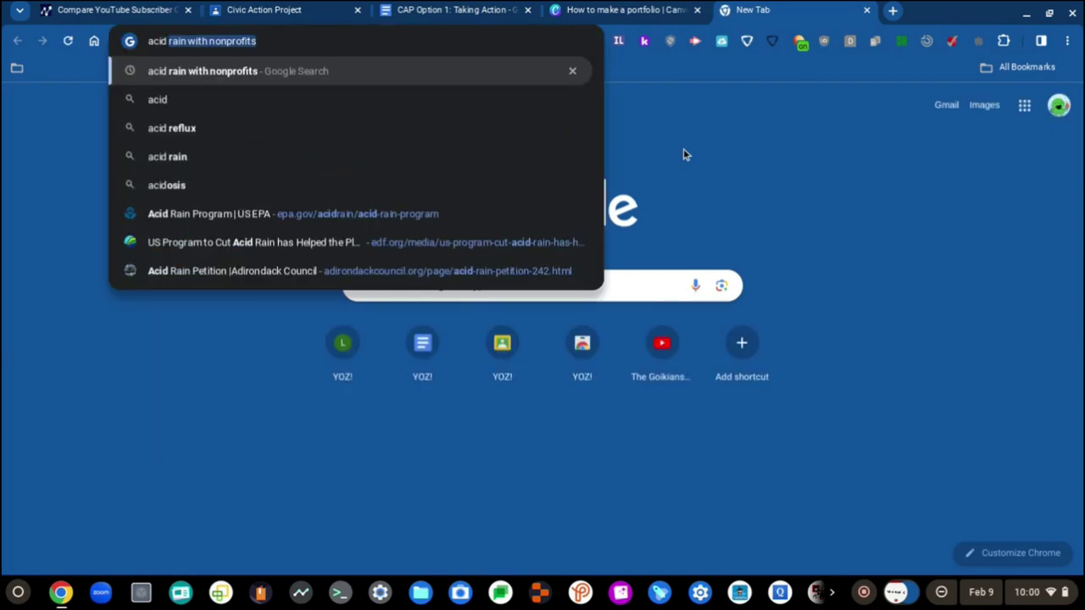
{"action": "type", "text": " rain"}
{"action": "key", "text": "Delete"}
{"action": "key", "text": "Return"}
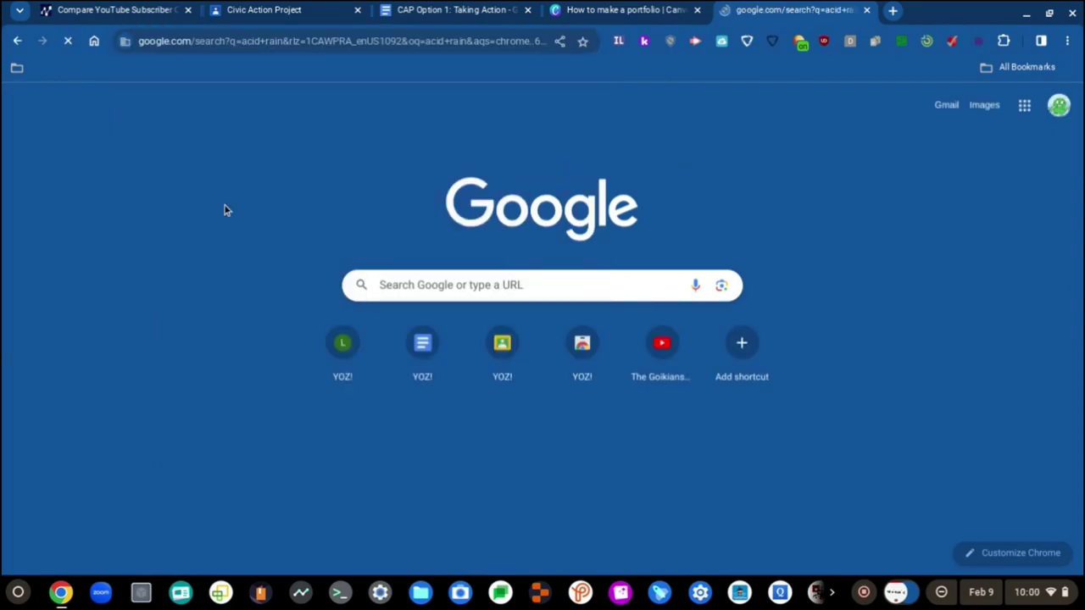
{"action": "scroll", "coordinate": [59, 275], "scroll_direction": "down", "scroll_amount": 3}
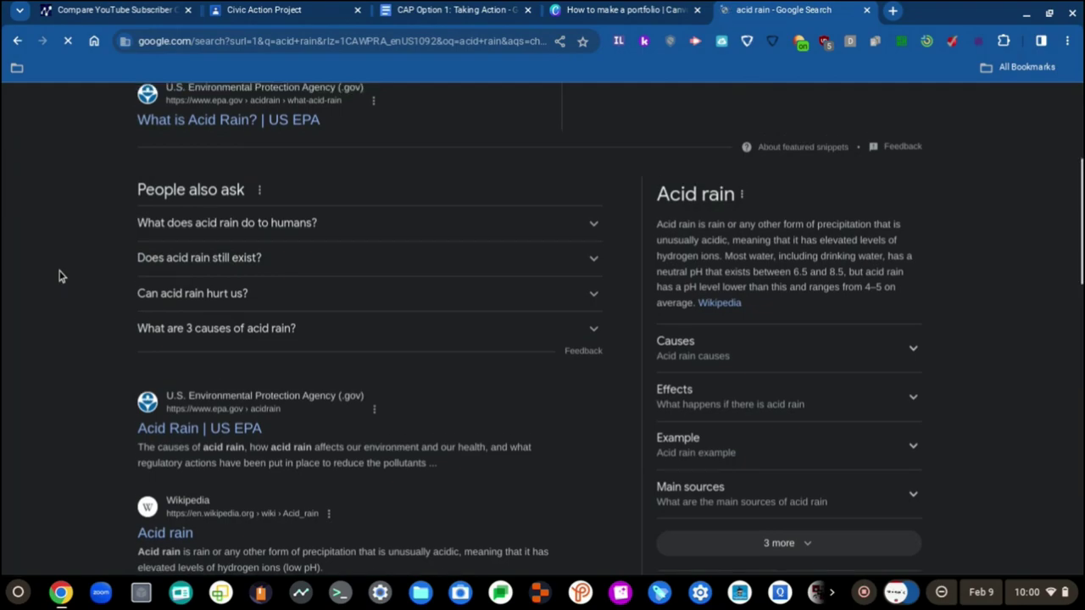
{"action": "scroll", "coordinate": [59, 275], "scroll_direction": "up", "scroll_amount": 3}
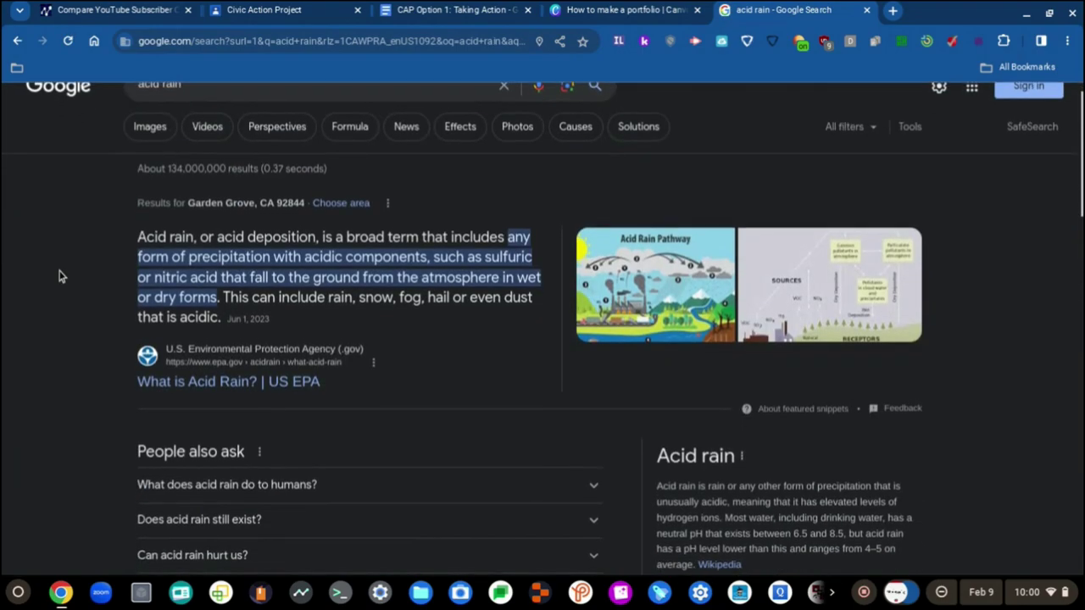
{"action": "scroll", "coordinate": [59, 276], "scroll_direction": "down", "scroll_amount": 2}
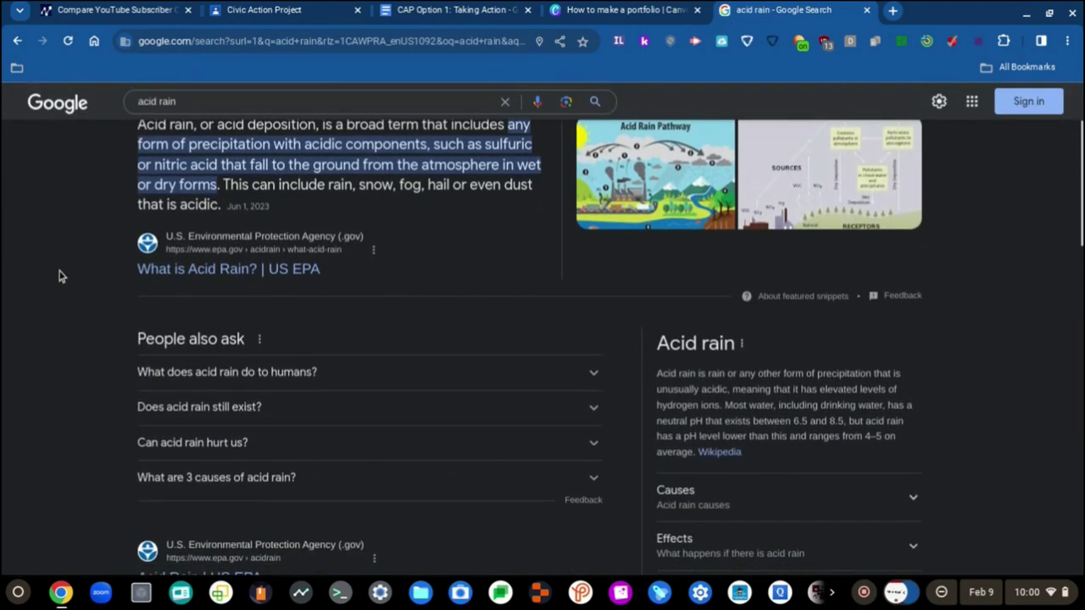
{"action": "scroll", "coordinate": [60, 275], "scroll_direction": "down", "scroll_amount": 1}
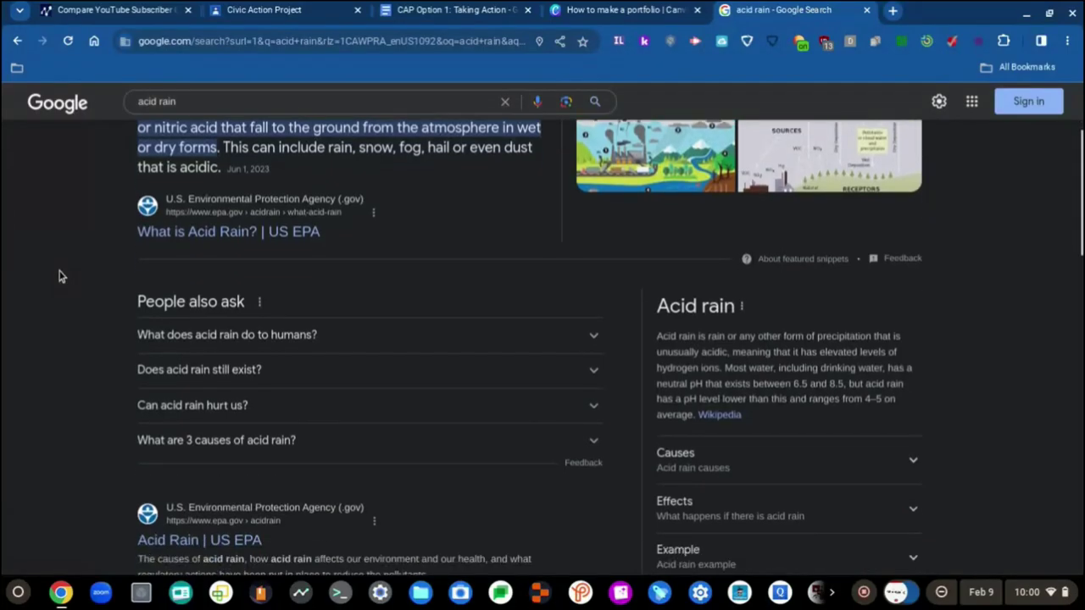
{"action": "scroll", "coordinate": [59, 275], "scroll_direction": "down", "scroll_amount": 5}
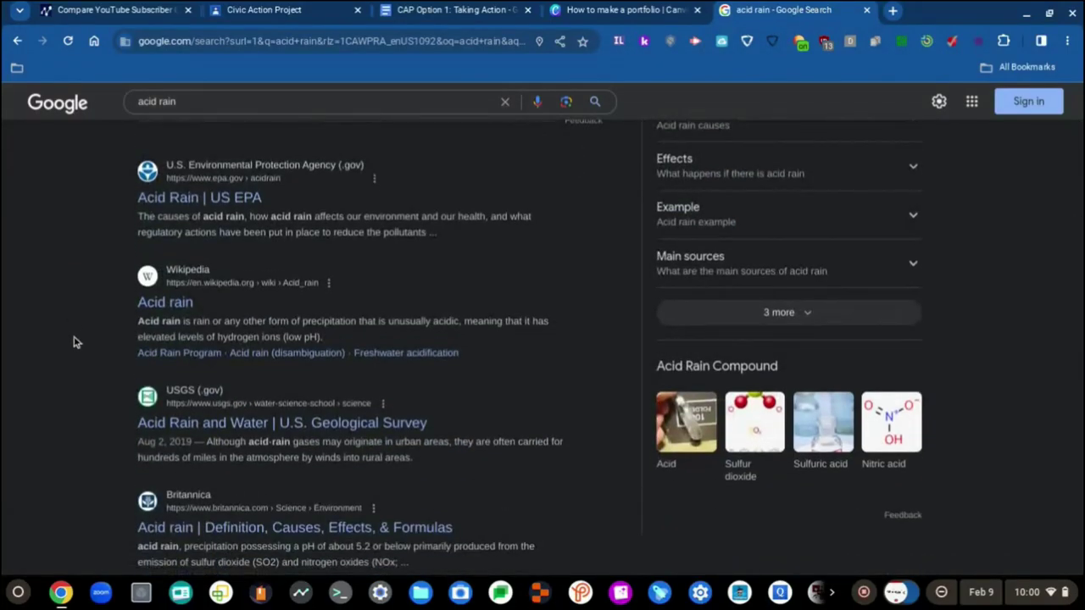
{"action": "scroll", "coordinate": [75, 352], "scroll_direction": "down", "scroll_amount": 1}
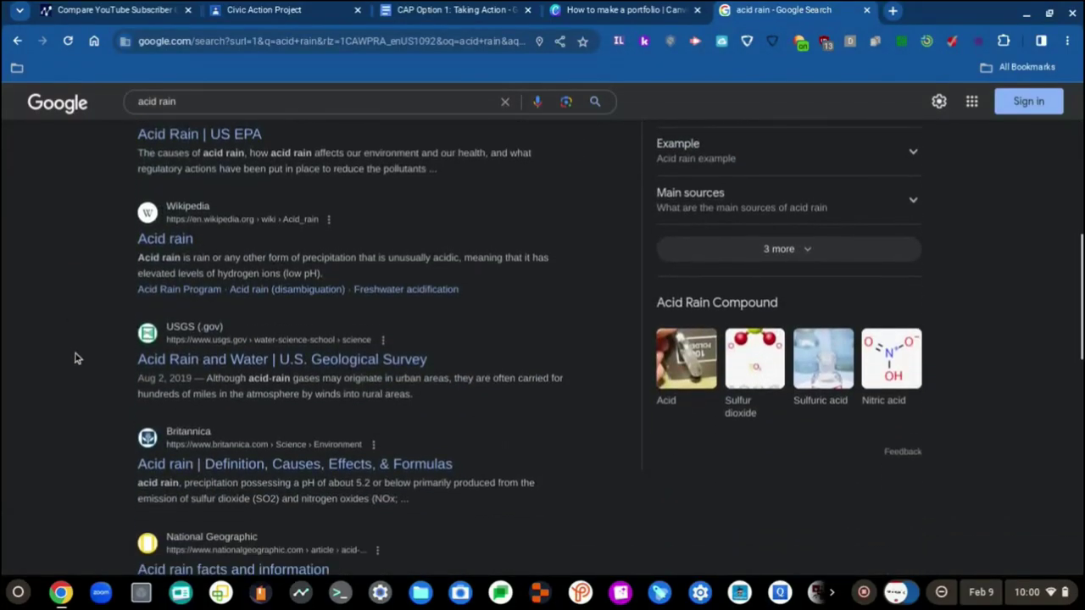
Step: Copy the Wikipedia Acid rain article's address and close its tab
{"action": "left_click", "coordinate": [174, 242]}
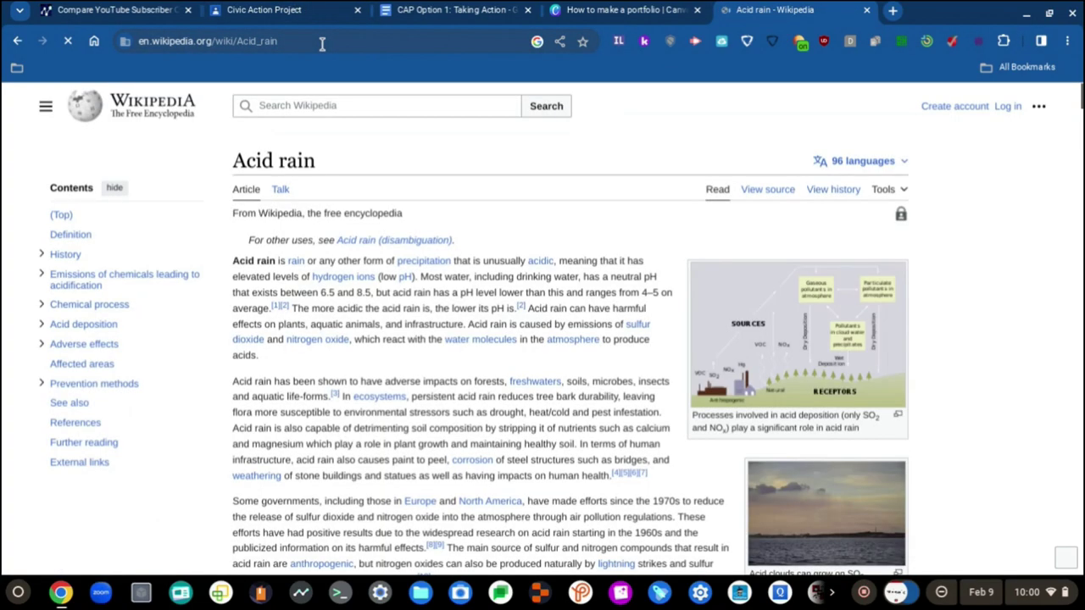
{"action": "double_click", "coordinate": [322, 41]}
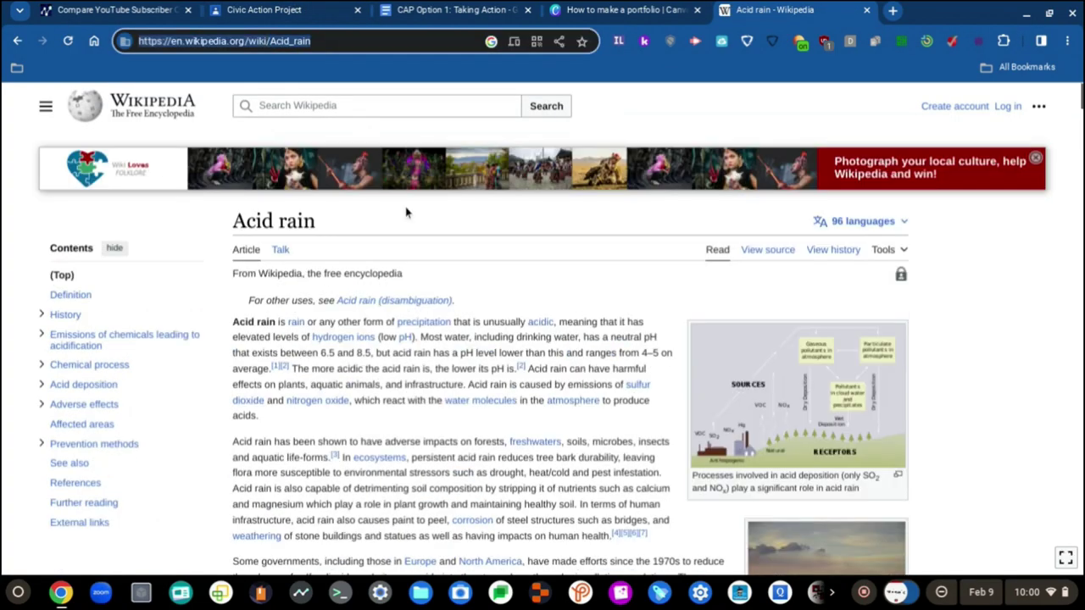
{"action": "left_click", "coordinate": [455, 250]}
{"action": "key", "text": "ctrl+w"}
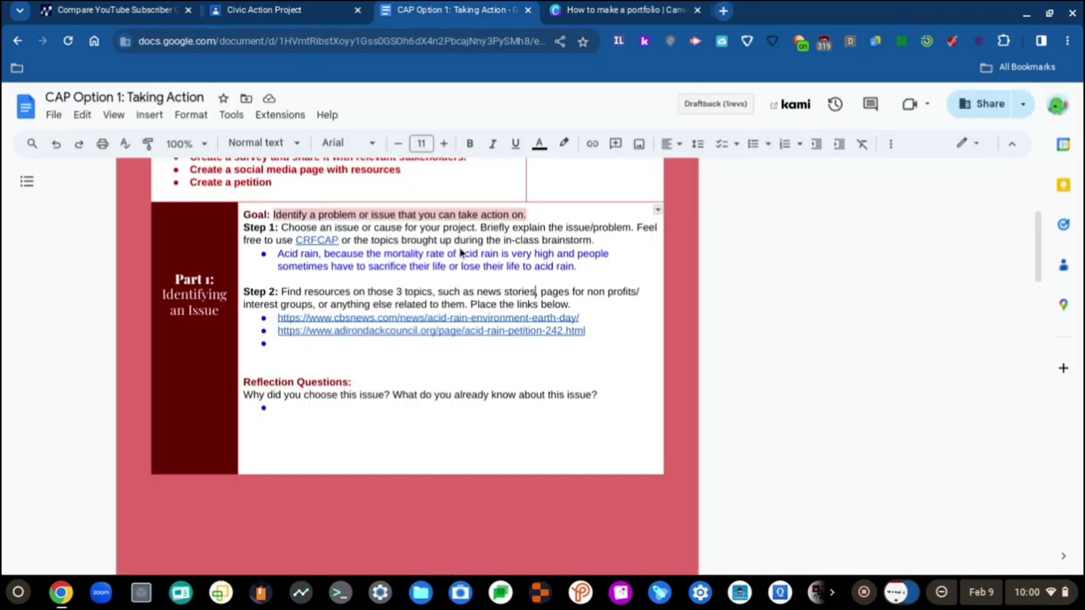
Step: Paste the Wikipedia Acid rain address as the third Step 2 bullet and remove the extra empty line
{"action": "left_click", "coordinate": [373, 342]}
{"action": "type", "text": "https://en.wikipedia.org/wiki/Acid_rain"}
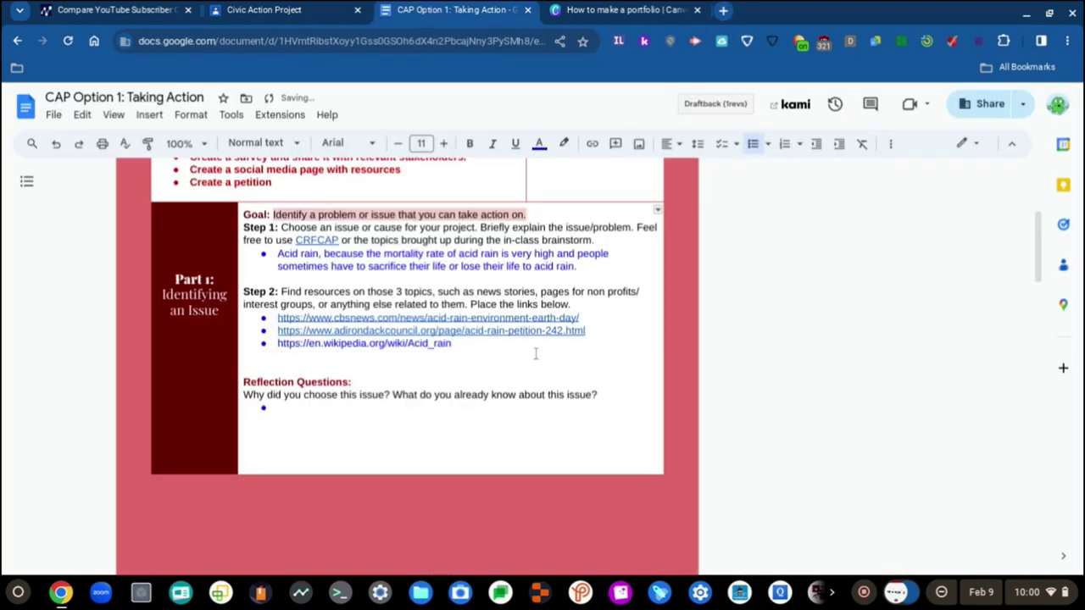
{"action": "left_click", "coordinate": [534, 356]}
{"action": "left_click", "coordinate": [539, 344]}
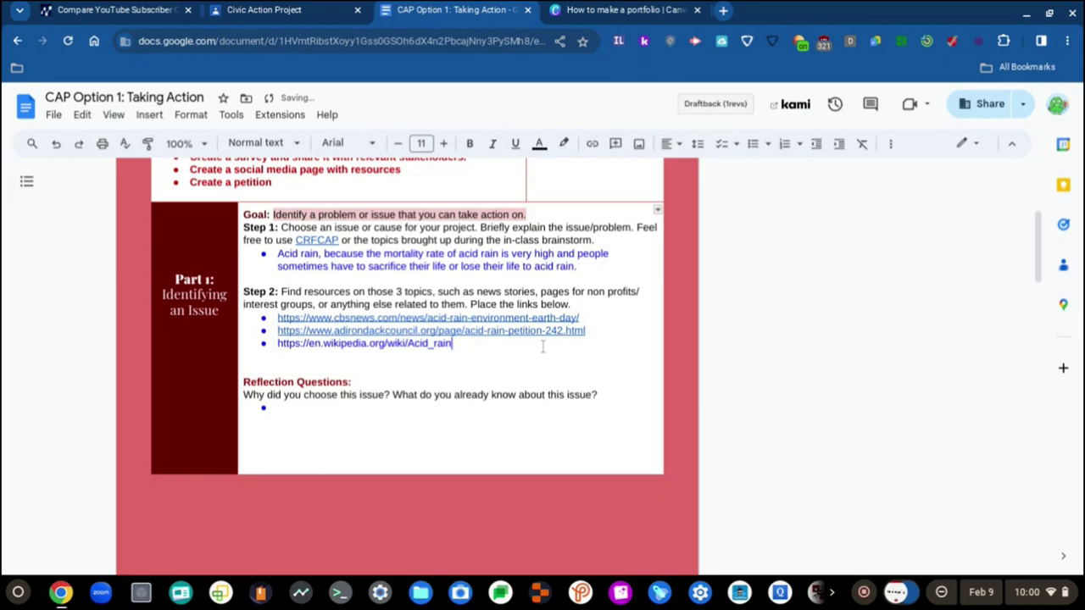
{"action": "key", "text": "Return"}
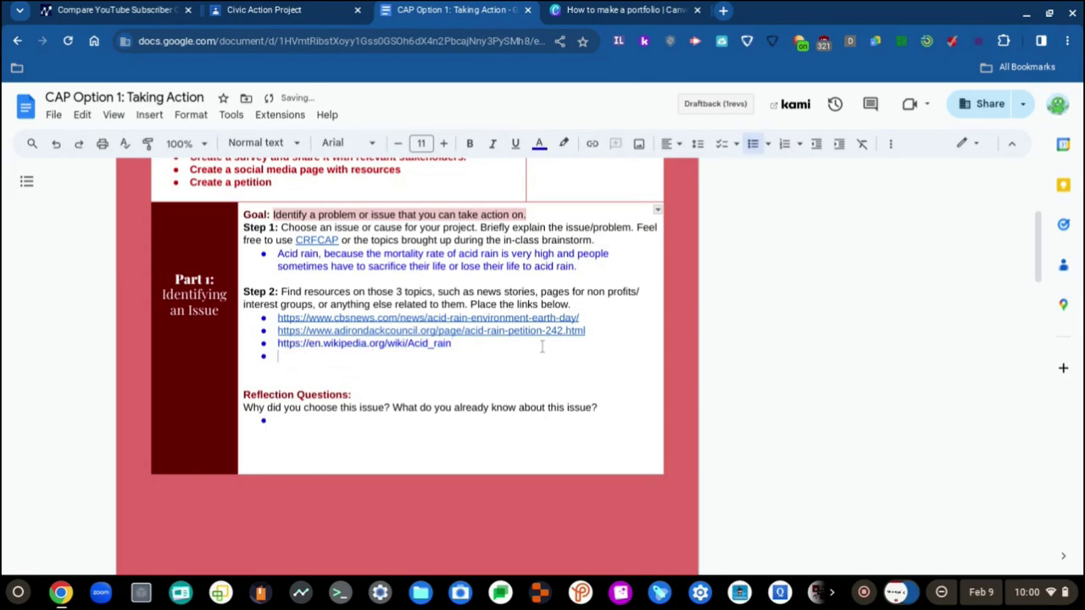
{"action": "key", "text": "BackSpace"}
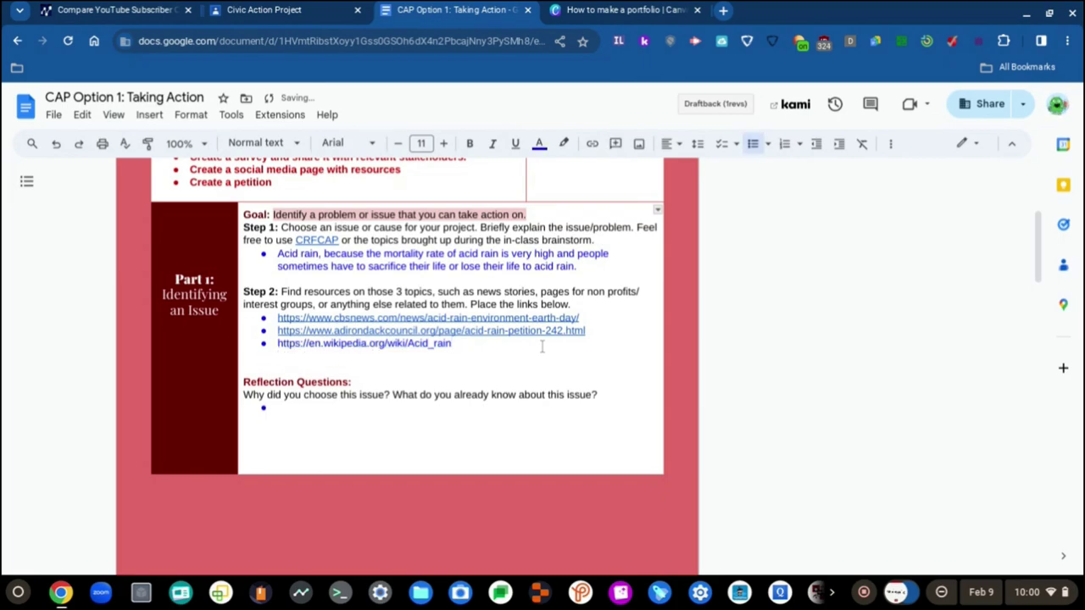
{"action": "key", "text": "Return"}
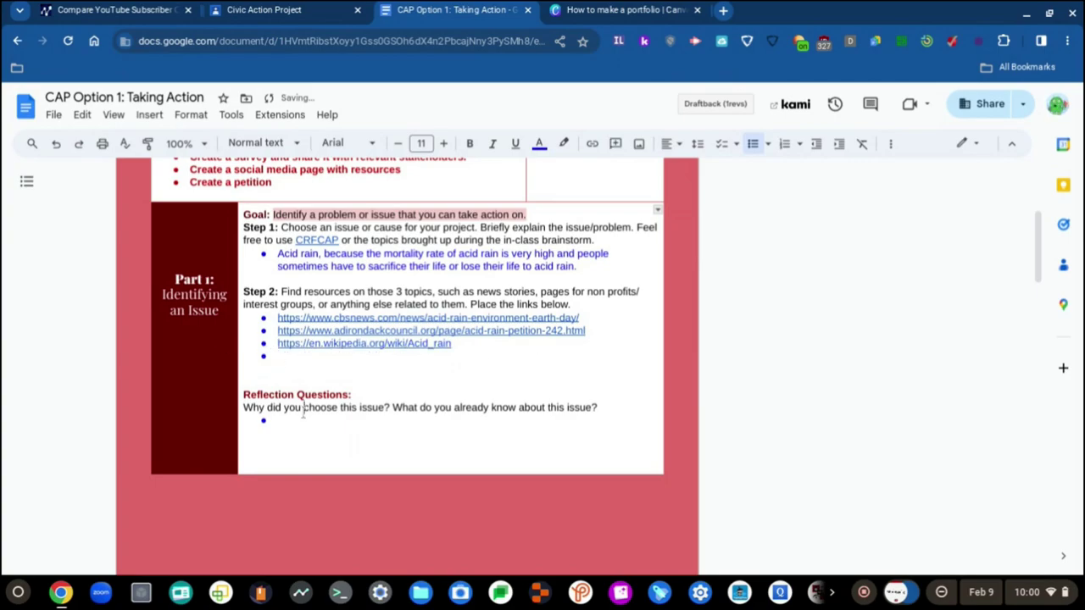
{"action": "key", "text": "BackSpace"}
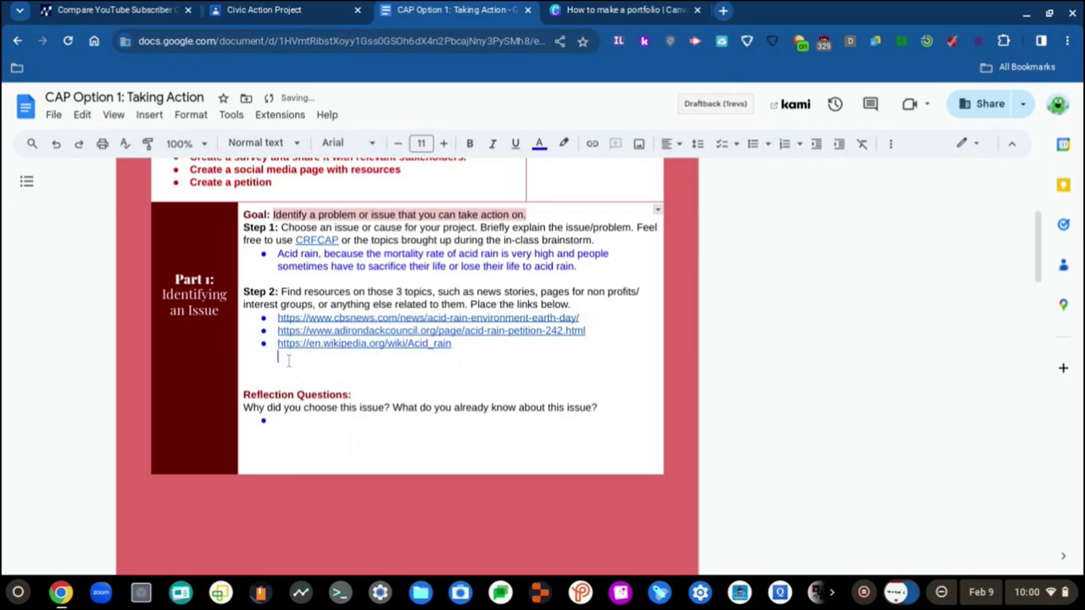
{"action": "key", "text": "BackSpace"}
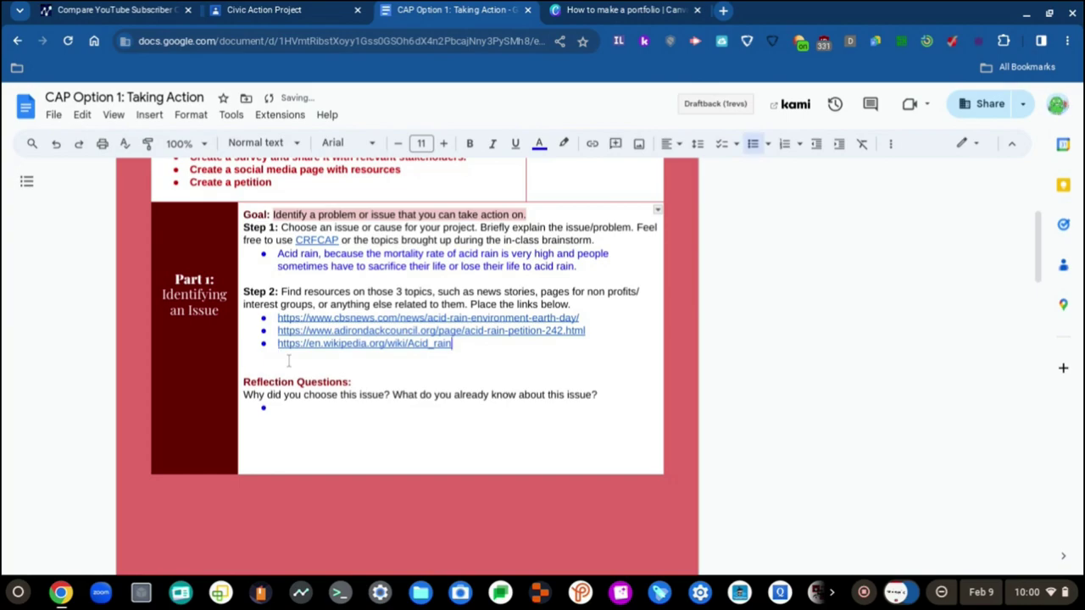
Step: Check the source links' previews, dismiss them, and put the caret on the empty reflection bullet
{"action": "left_click", "coordinate": [413, 331]}
{"action": "left_click", "coordinate": [411, 318]}
{"action": "scroll", "coordinate": [412, 318], "scroll_direction": "up", "scroll_amount": 2}
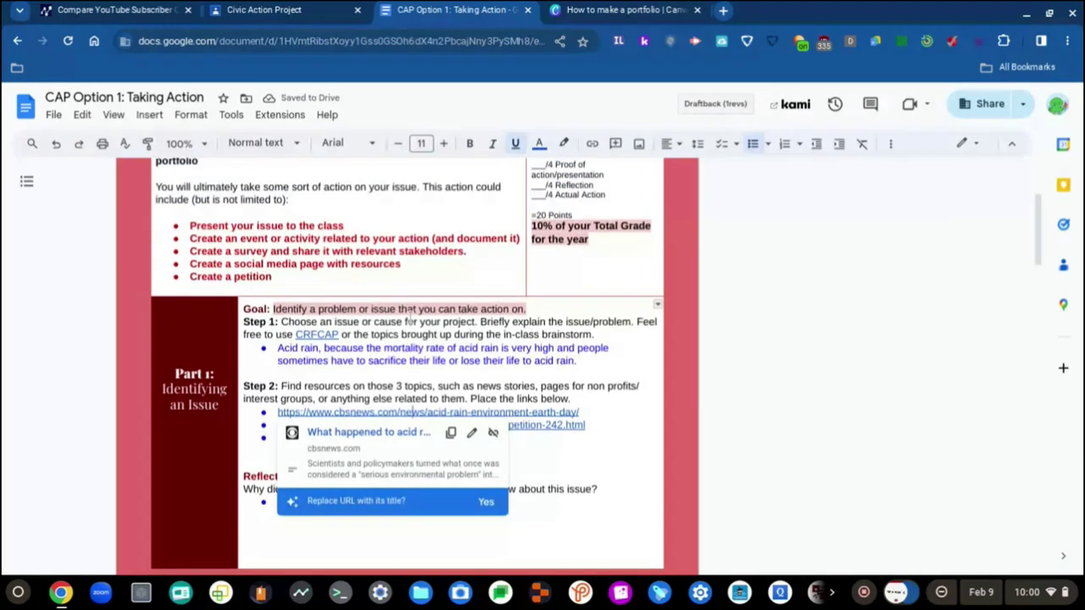
{"action": "scroll", "coordinate": [403, 335], "scroll_direction": "down", "scroll_amount": 4}
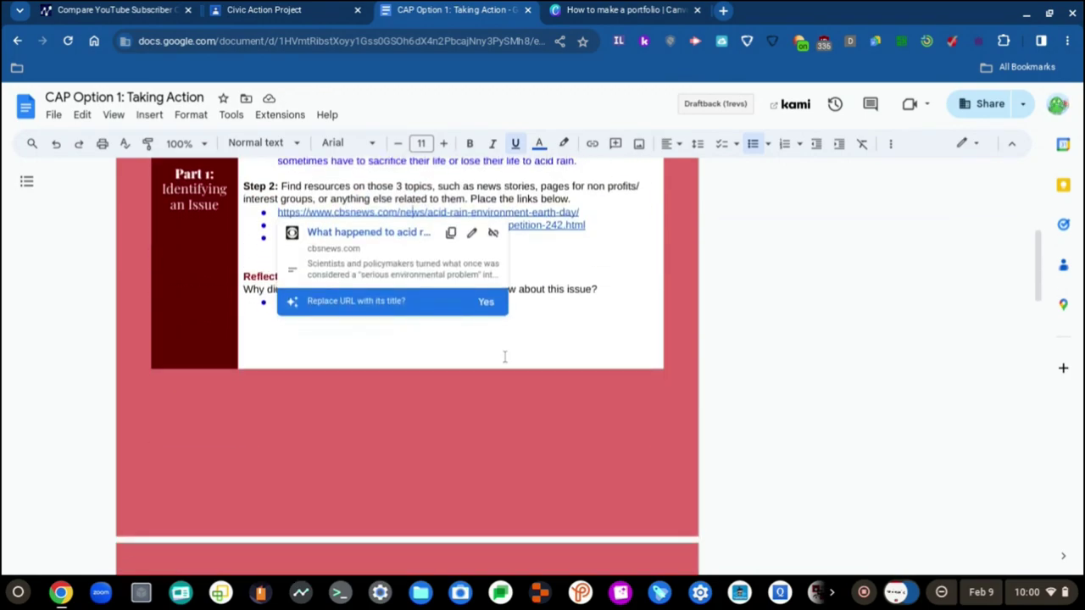
{"action": "left_click", "coordinate": [515, 380]}
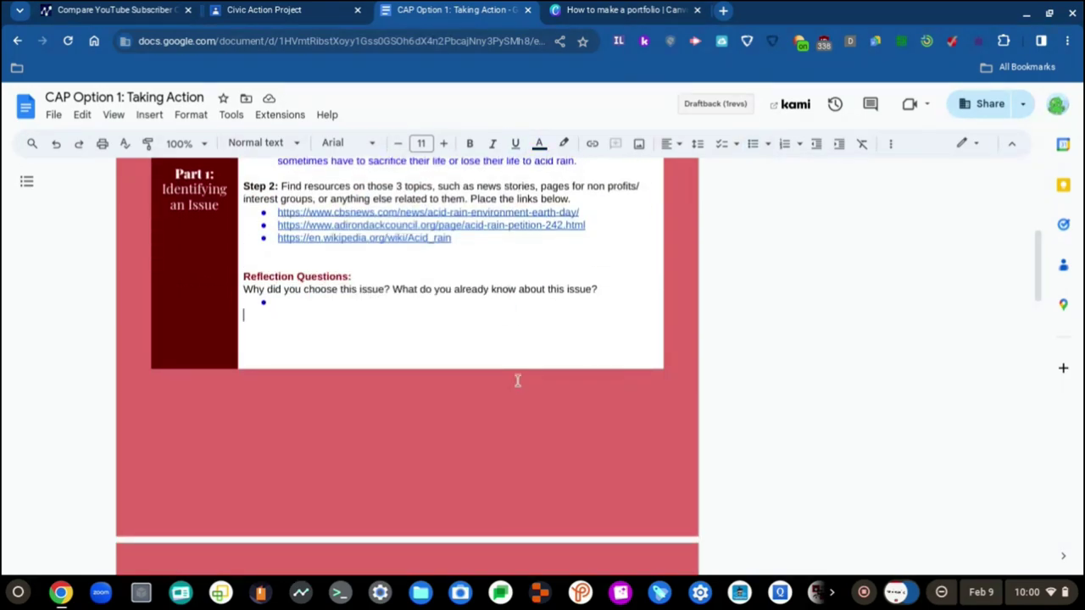
{"action": "left_click", "coordinate": [434, 242]}
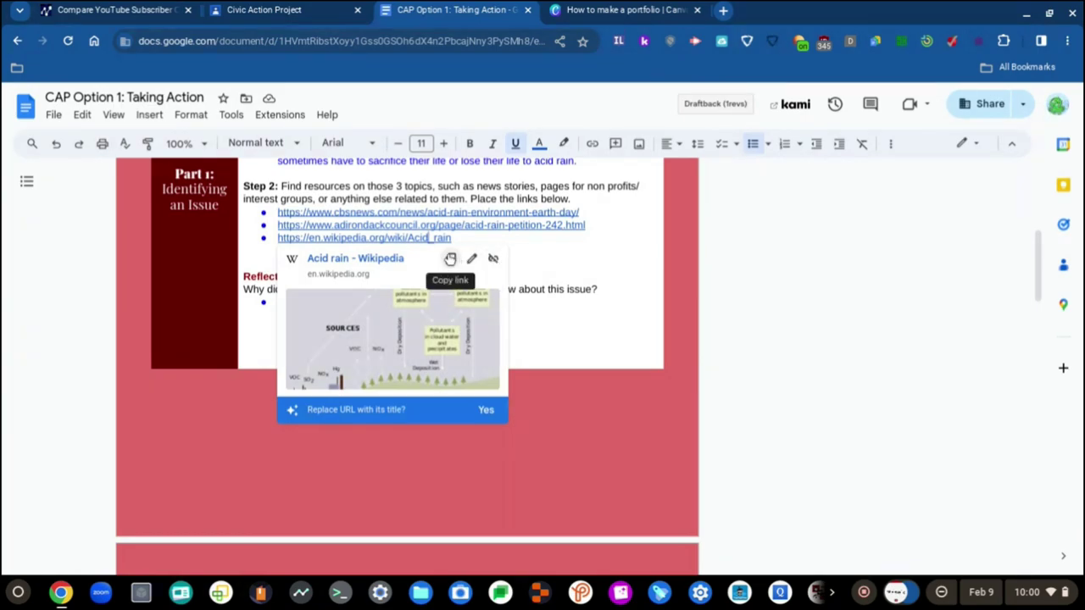
{"action": "key", "text": "Up"}
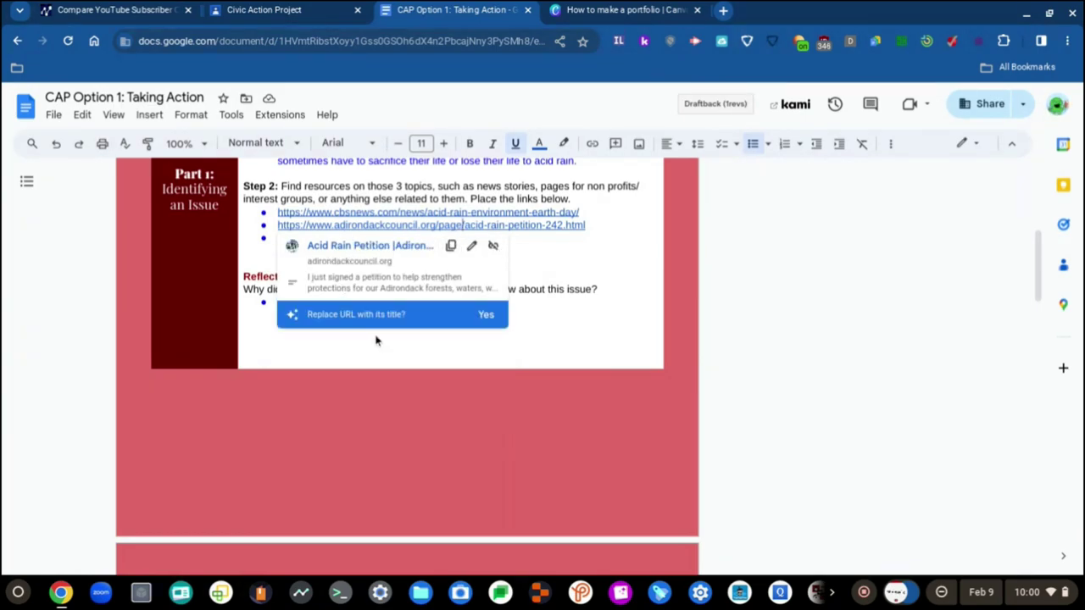
{"action": "left_click", "coordinate": [483, 351]}
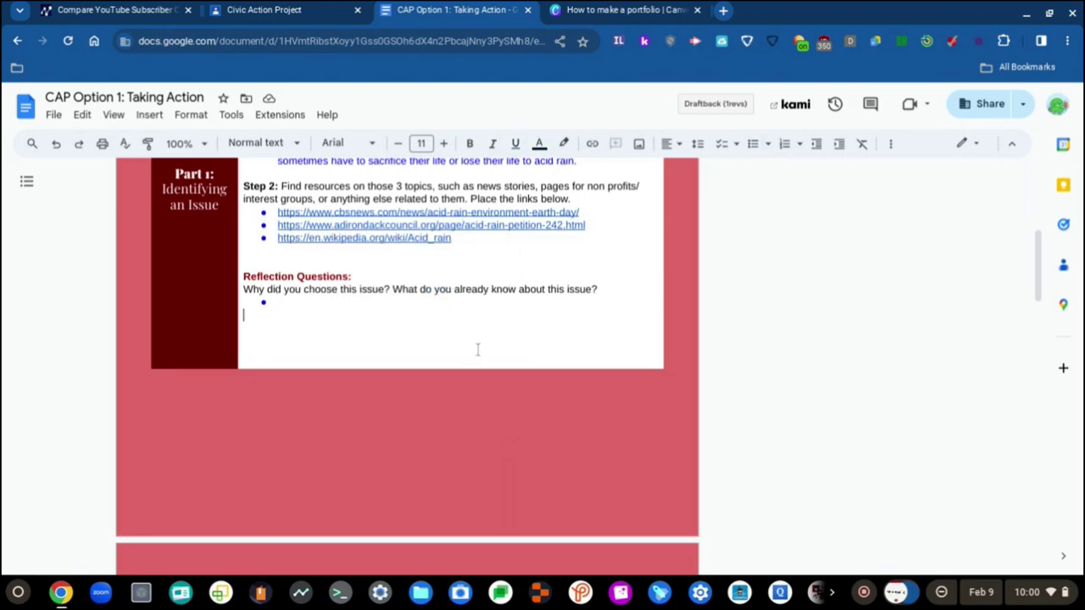
{"action": "left_click", "coordinate": [441, 298]}
{"action": "scroll", "coordinate": [443, 315], "scroll_direction": "down", "scroll_amount": 2}
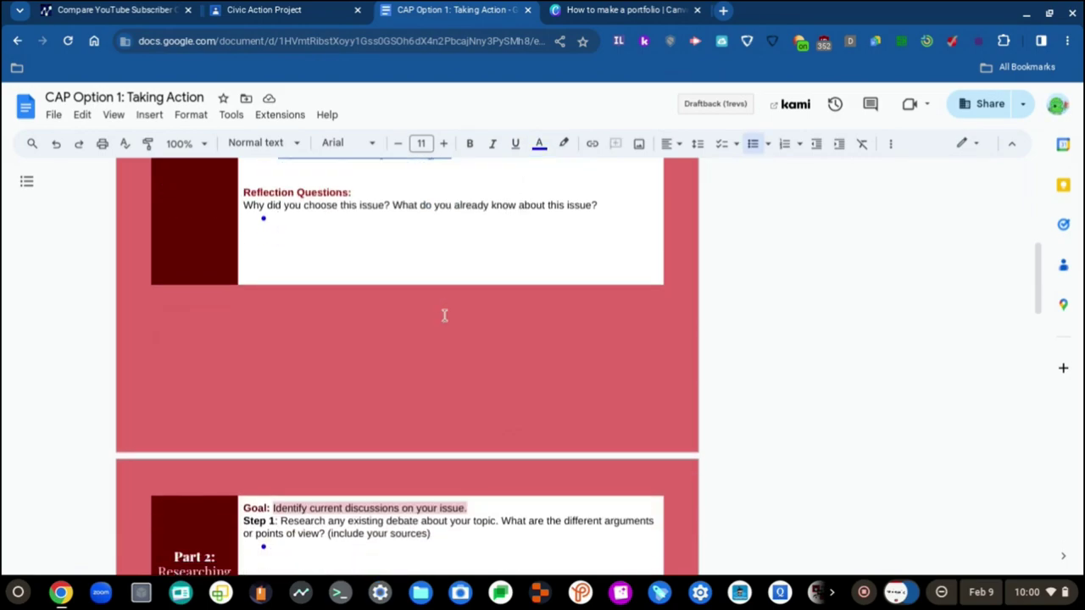
{"action": "scroll", "coordinate": [444, 315], "scroll_direction": "up", "scroll_amount": 2}
Step: Type 'I chose the issue to help the environment become a better place…', noting acid rain impacts people's health
{"action": "type", "text": "I chose the issue to"}
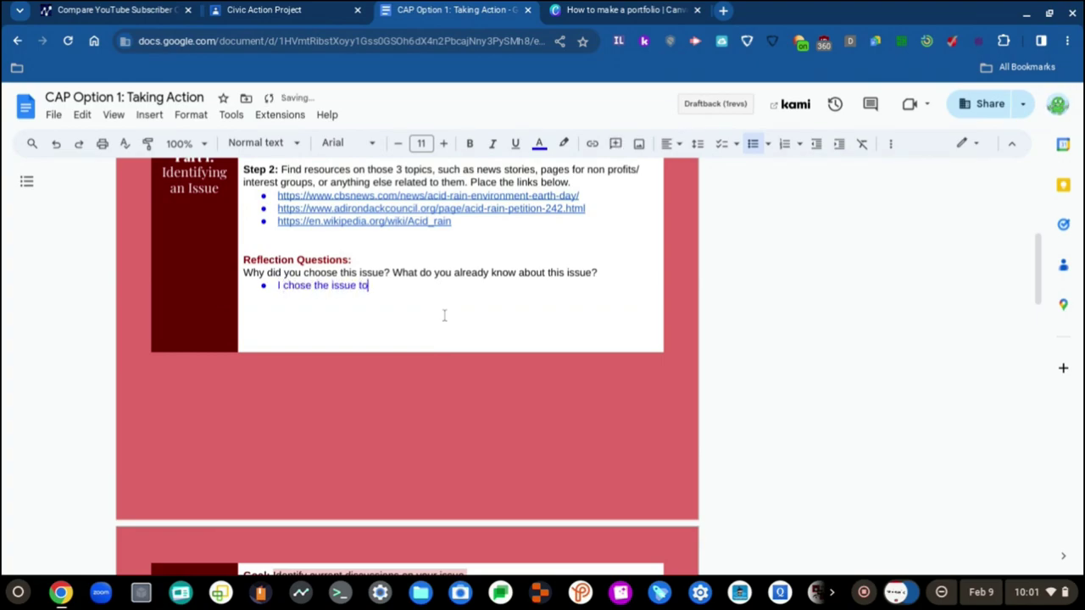
{"action": "type", "text": " help the environment"}
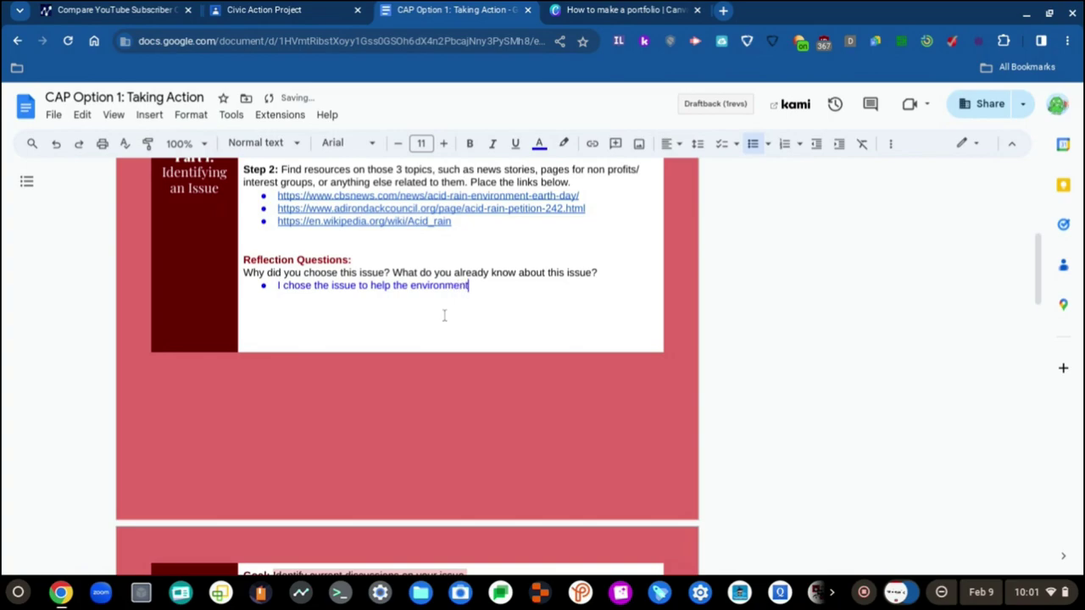
{"action": "type", "text": " become"}
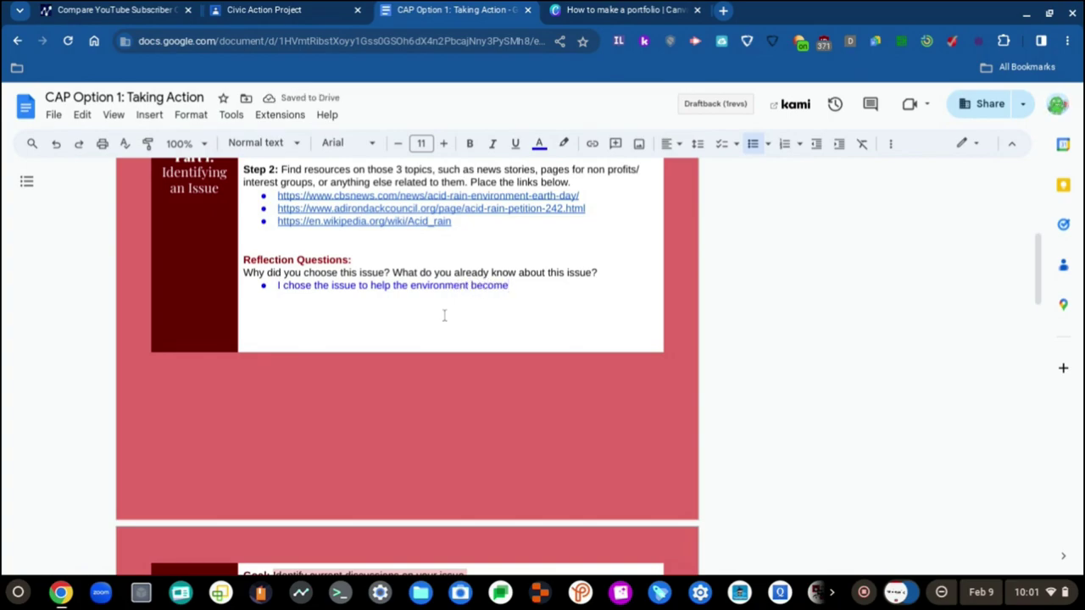
{"action": "type", "text": " a better pl"}
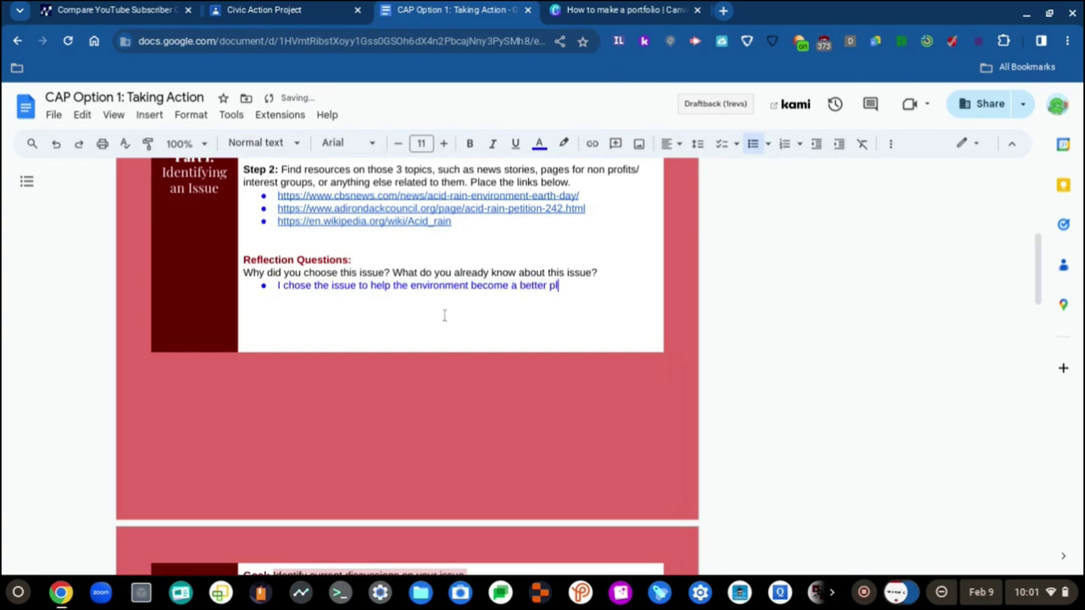
{"action": "type", "text": "ace and I know "}
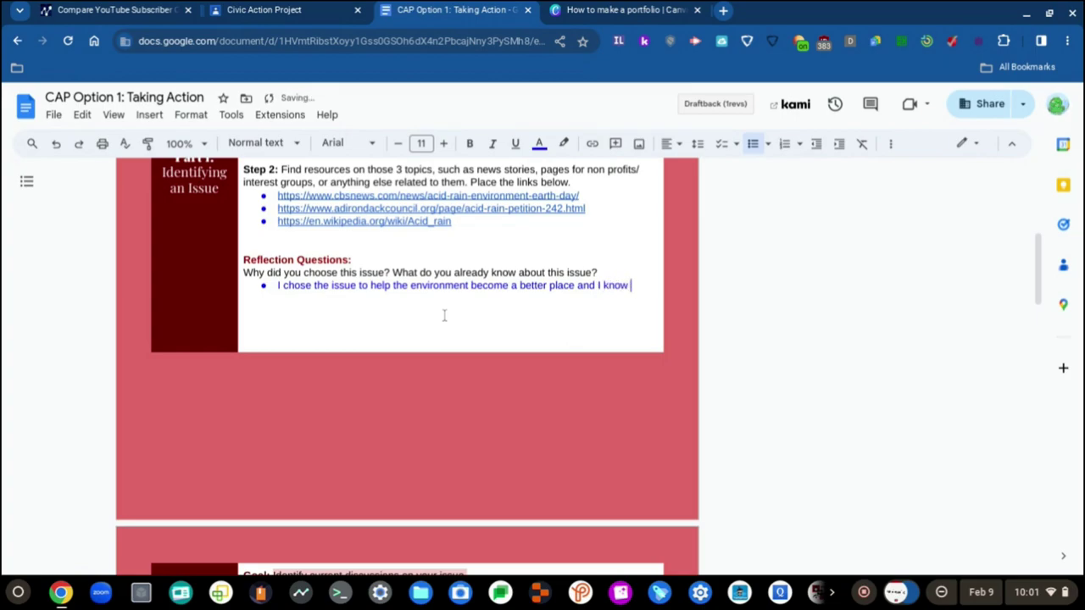
{"action": "type", "text": "how much this i"}
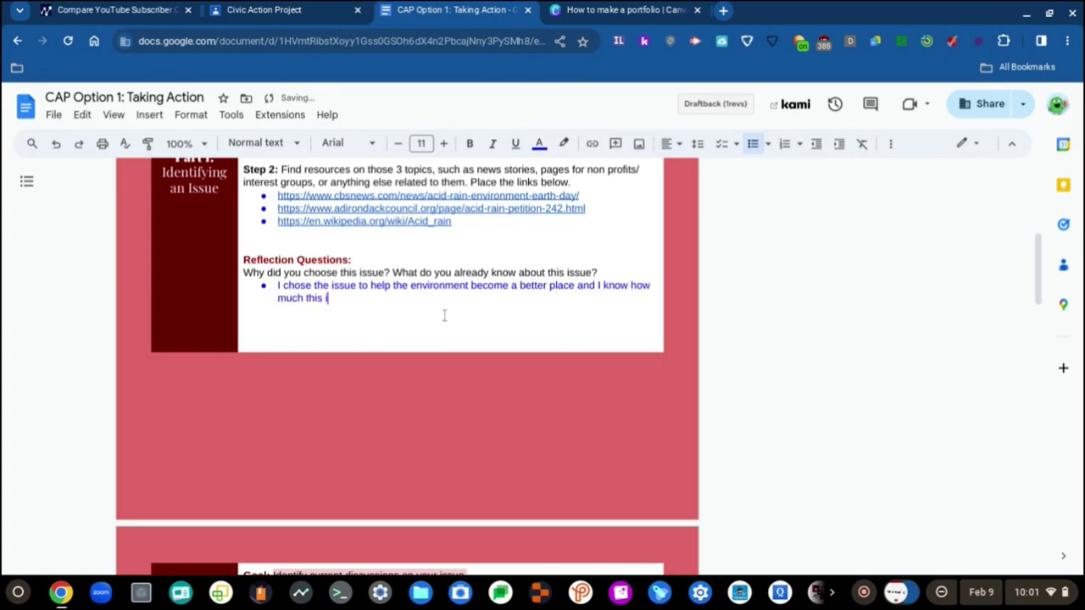
{"action": "type", "text": "ssue impavcts"}
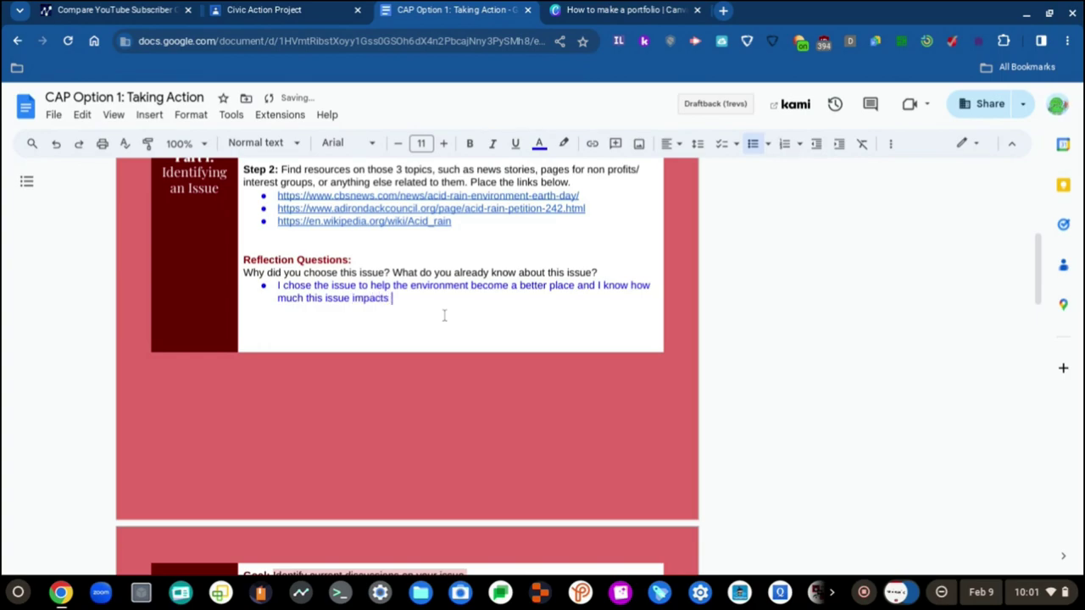
{"action": "type", "text": "peopkee's hea"}
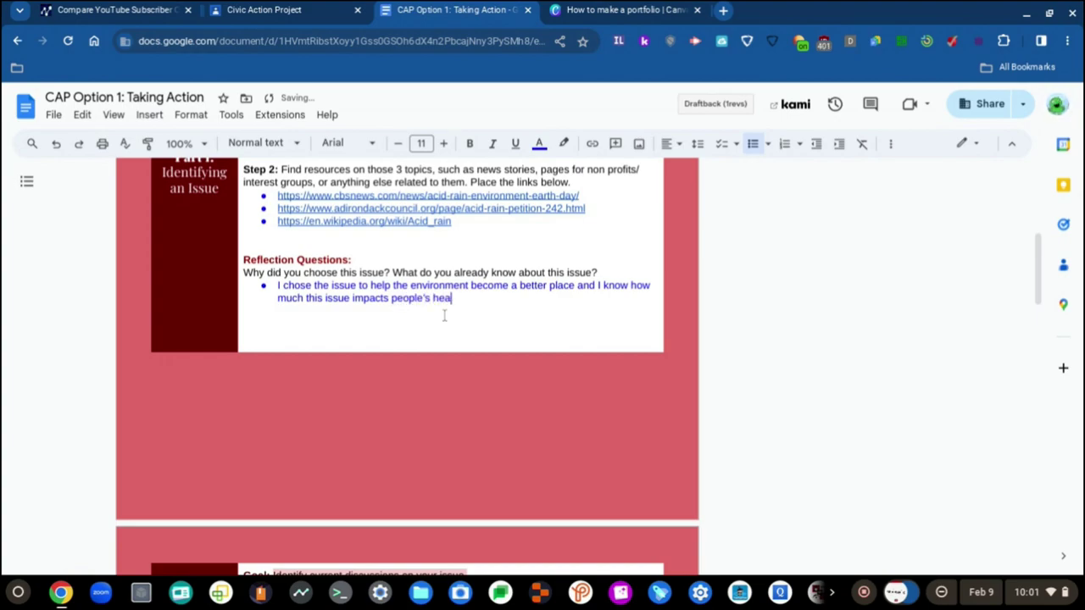
Step: Browse the Canva portfolio tips article, then expand and collapse the 'How does a portfolio look like?' answer
{"action": "left_click", "coordinate": [625, 10]}
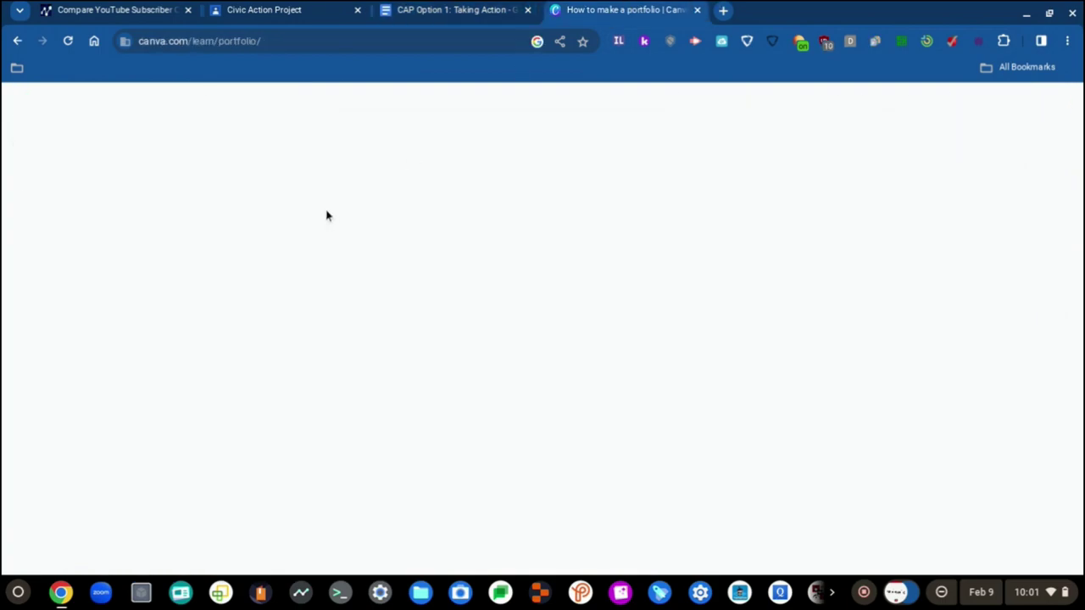
{"action": "scroll", "coordinate": [43, 299], "scroll_direction": "up", "scroll_amount": 15}
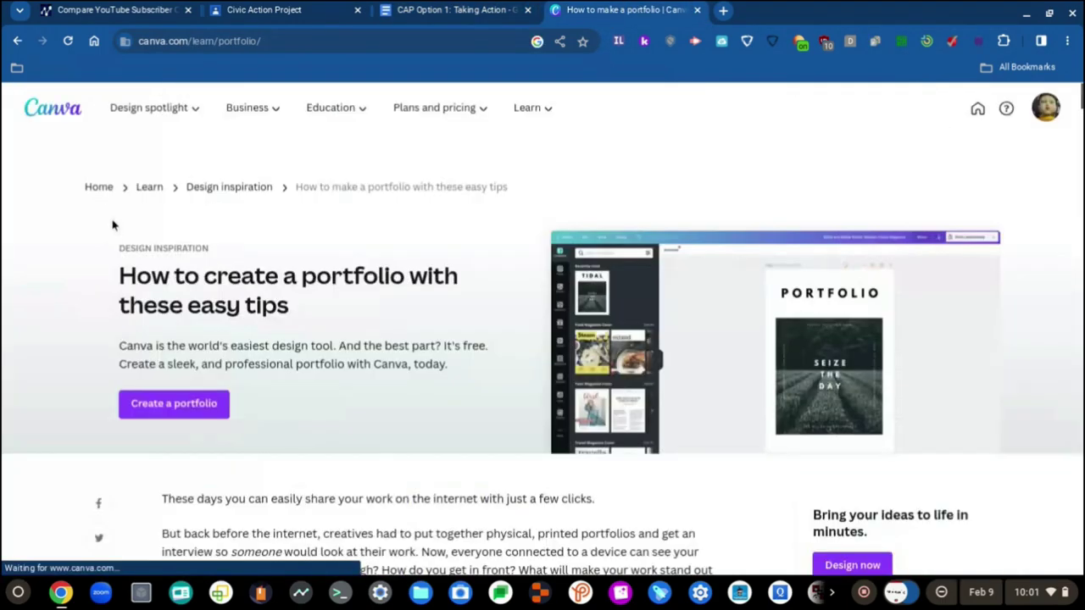
{"action": "scroll", "coordinate": [114, 222], "scroll_direction": "down", "scroll_amount": 15}
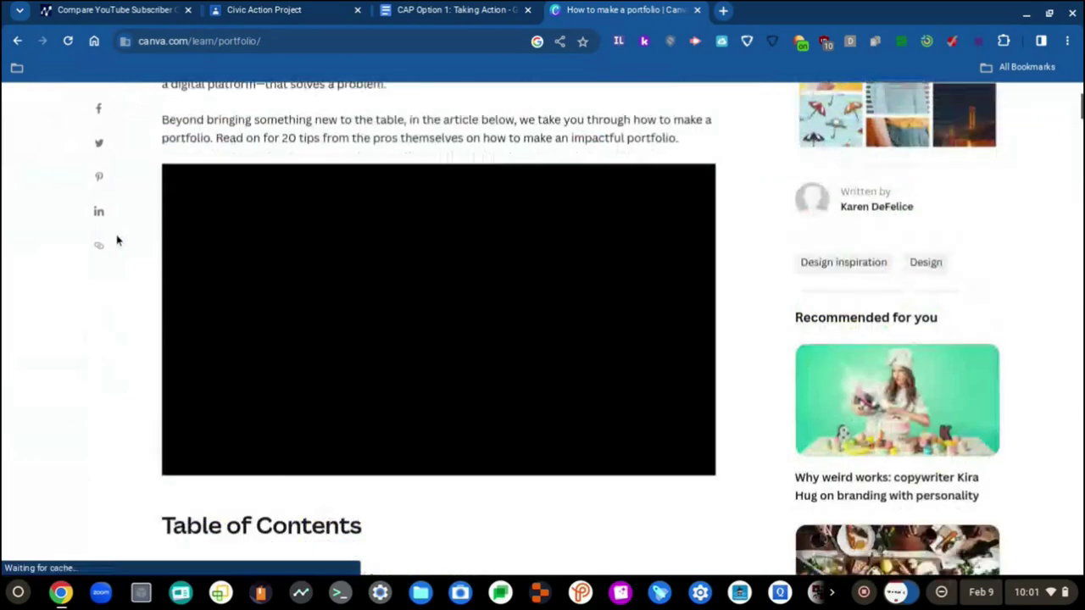
{"action": "scroll", "coordinate": [117, 241], "scroll_direction": "down", "scroll_amount": 10}
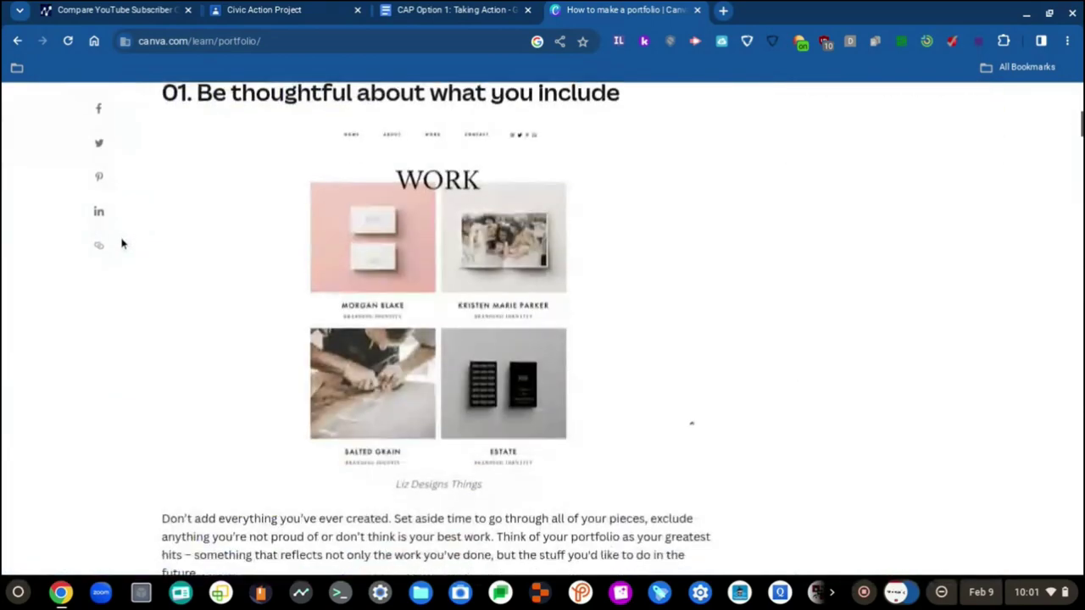
{"action": "scroll", "coordinate": [121, 244], "scroll_direction": "down", "scroll_amount": 1}
{"action": "scroll", "coordinate": [126, 242], "scroll_direction": "up", "scroll_amount": 3}
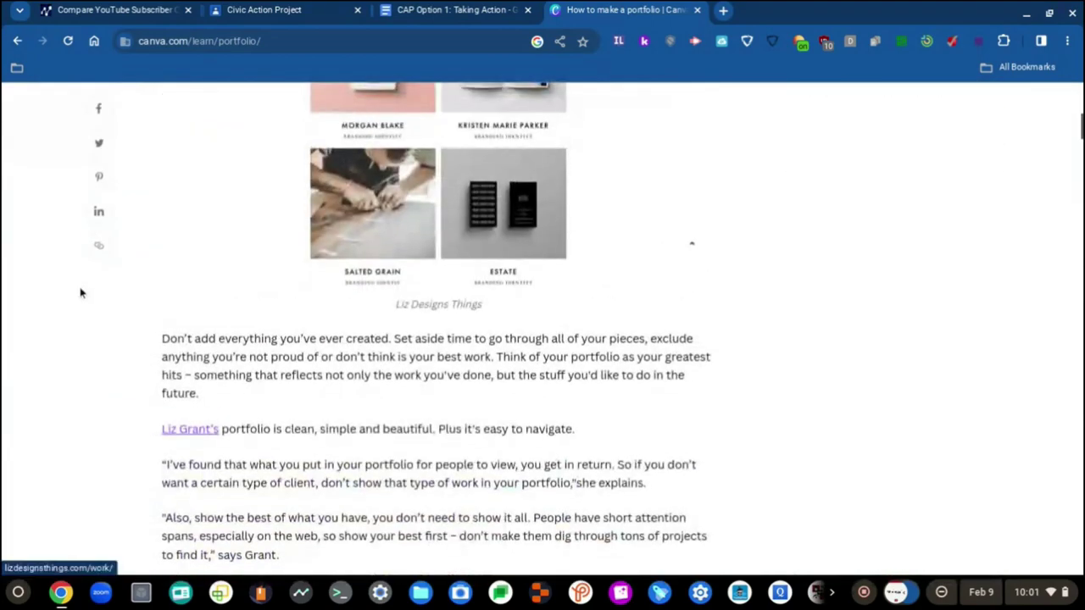
{"action": "left_click", "coordinate": [17, 41]}
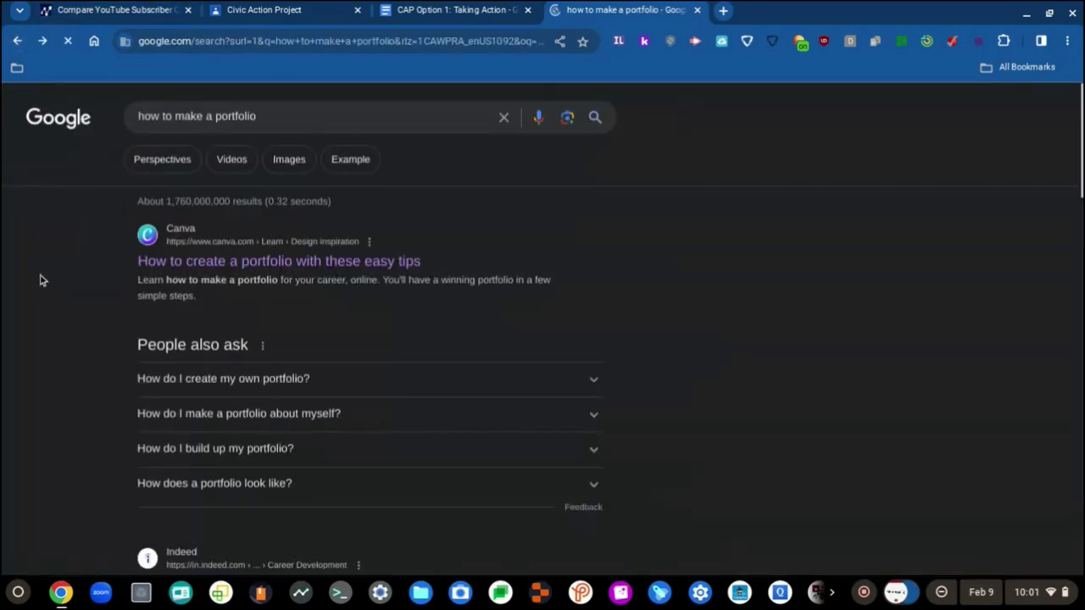
{"action": "scroll", "coordinate": [40, 280], "scroll_direction": "down", "scroll_amount": 3}
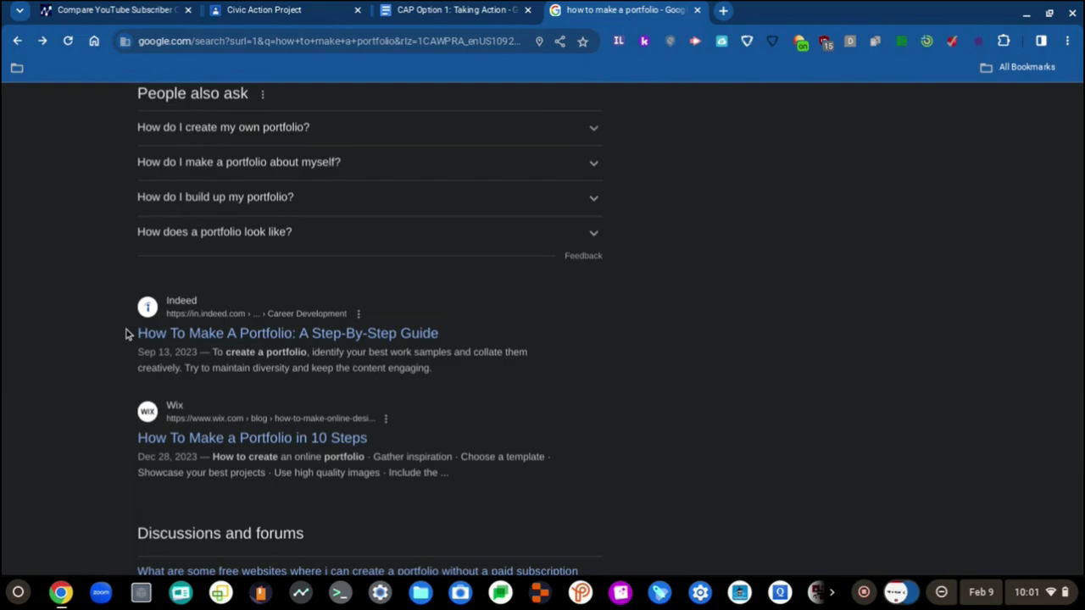
{"action": "left_click", "coordinate": [196, 236]}
{"action": "left_click", "coordinate": [196, 237]}
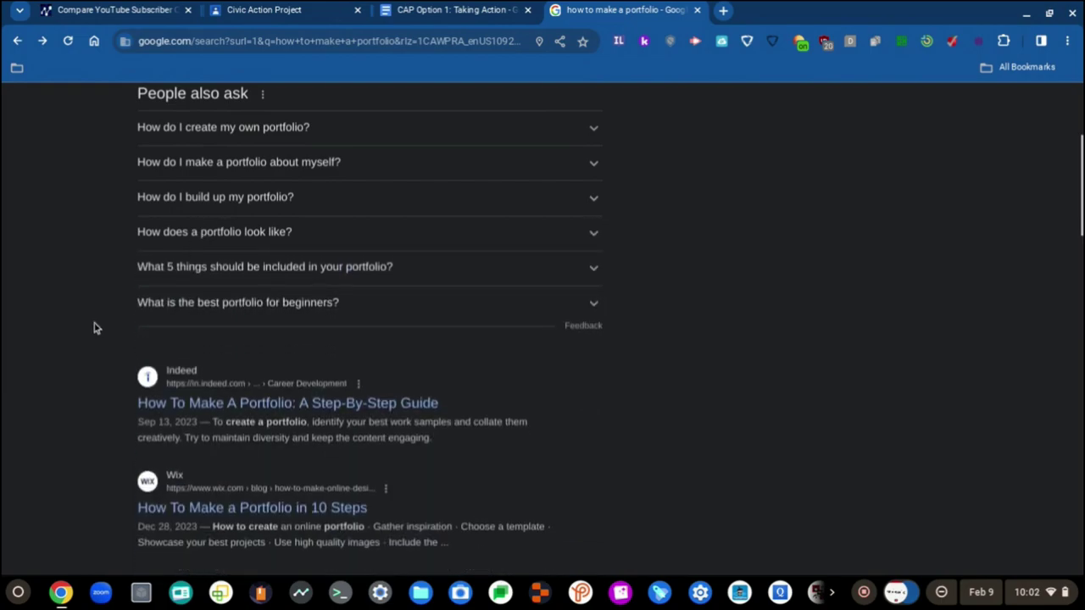
{"action": "scroll", "coordinate": [93, 328], "scroll_direction": "up", "scroll_amount": 2}
{"action": "scroll", "coordinate": [169, 312], "scroll_direction": "up", "scroll_amount": 1}
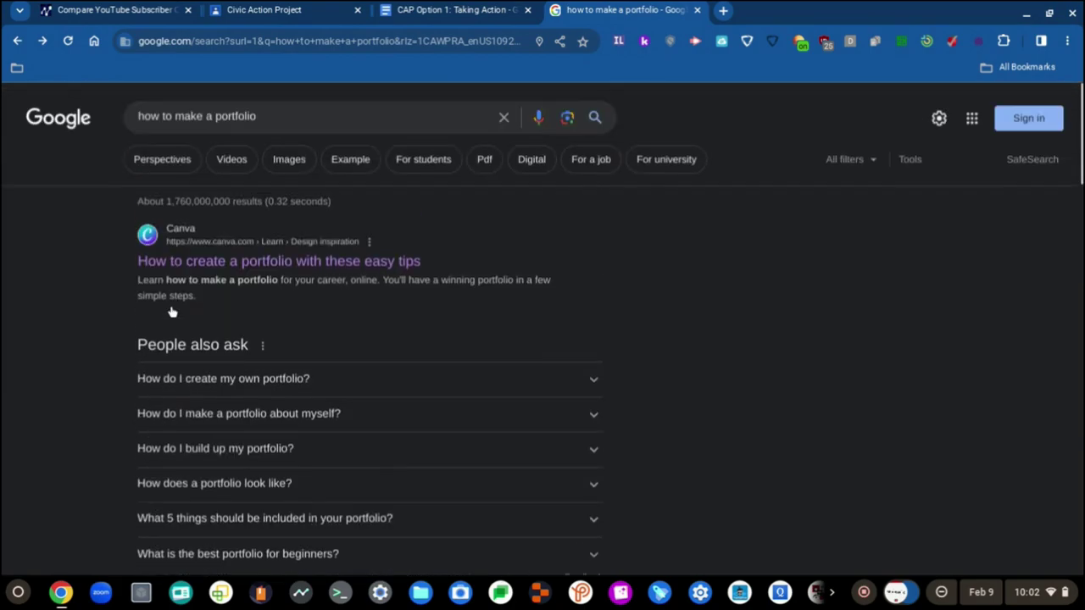
Step: Reopen the Canva portfolio article and choose 'Create a portfolio' to reach the Canva home page
{"action": "left_click", "coordinate": [340, 118]}
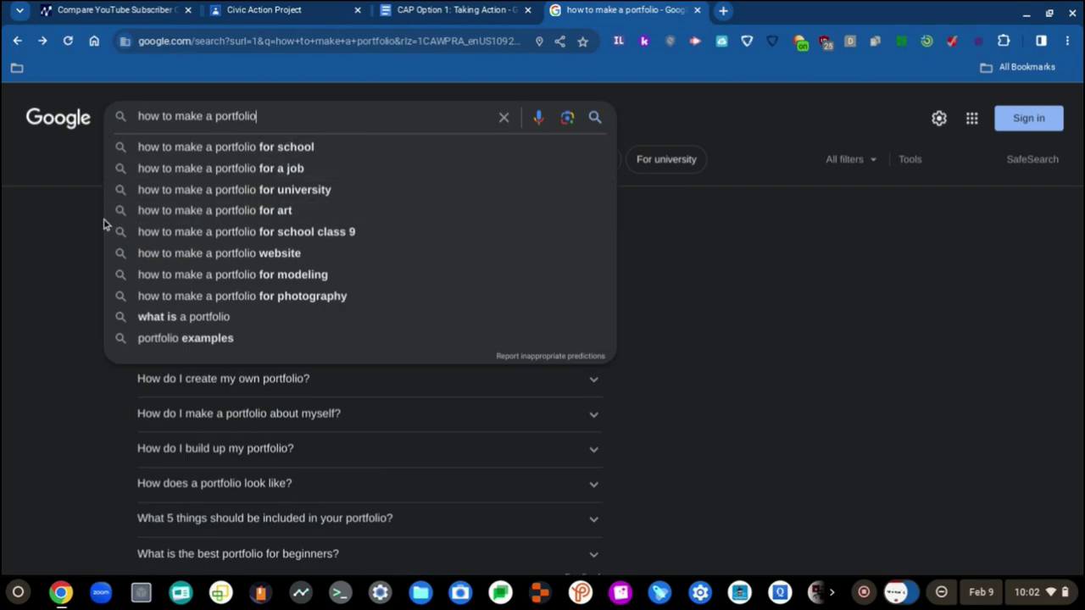
{"action": "left_click", "coordinate": [65, 233]}
{"action": "left_click", "coordinate": [297, 263]}
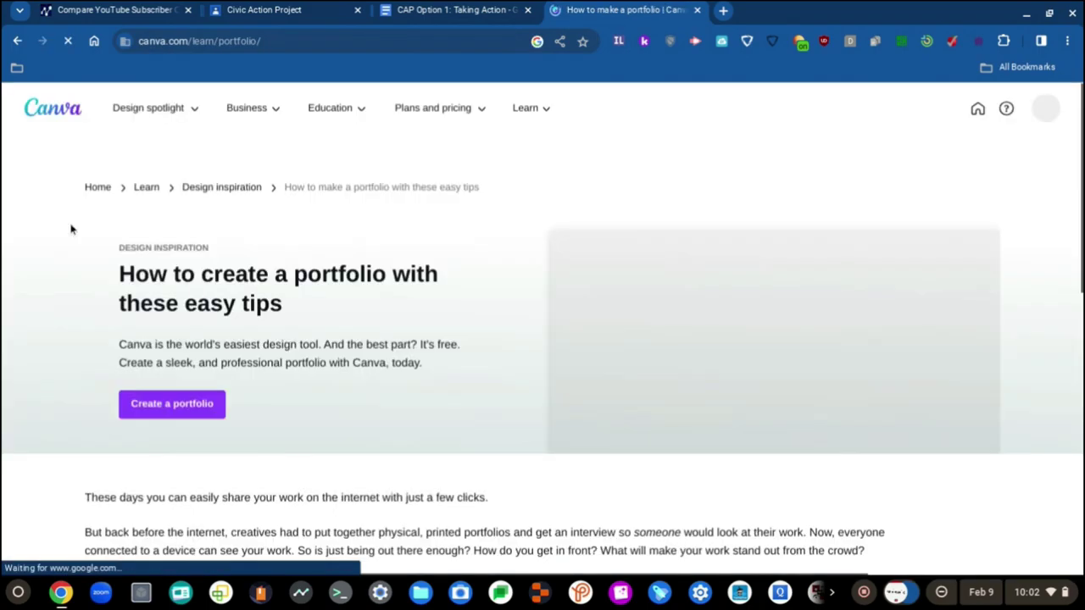
{"action": "left_click", "coordinate": [198, 405]}
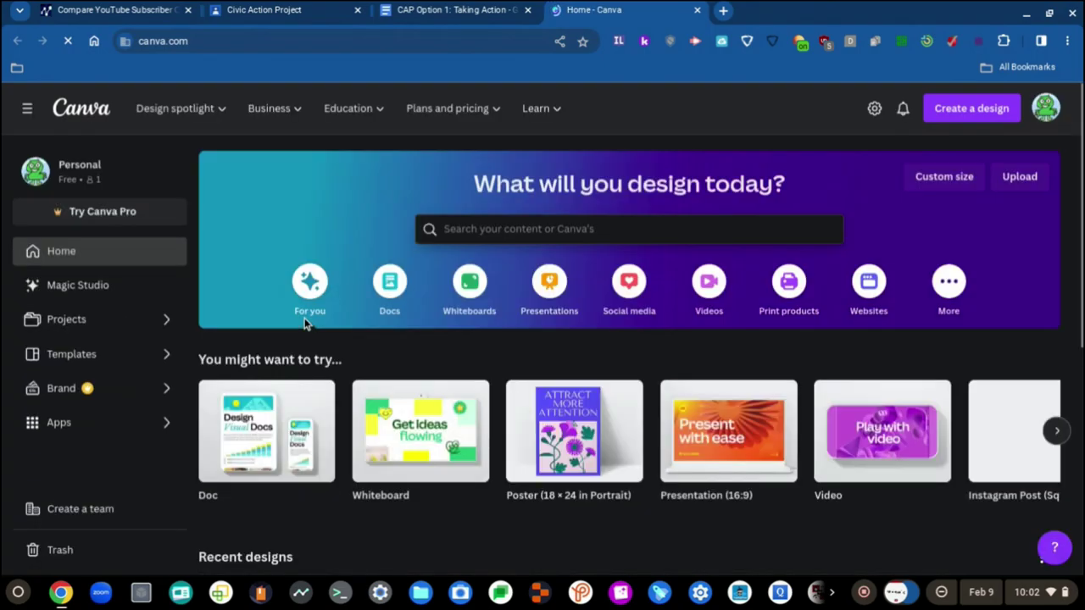
{"action": "scroll", "coordinate": [311, 396], "scroll_direction": "down", "scroll_amount": 3}
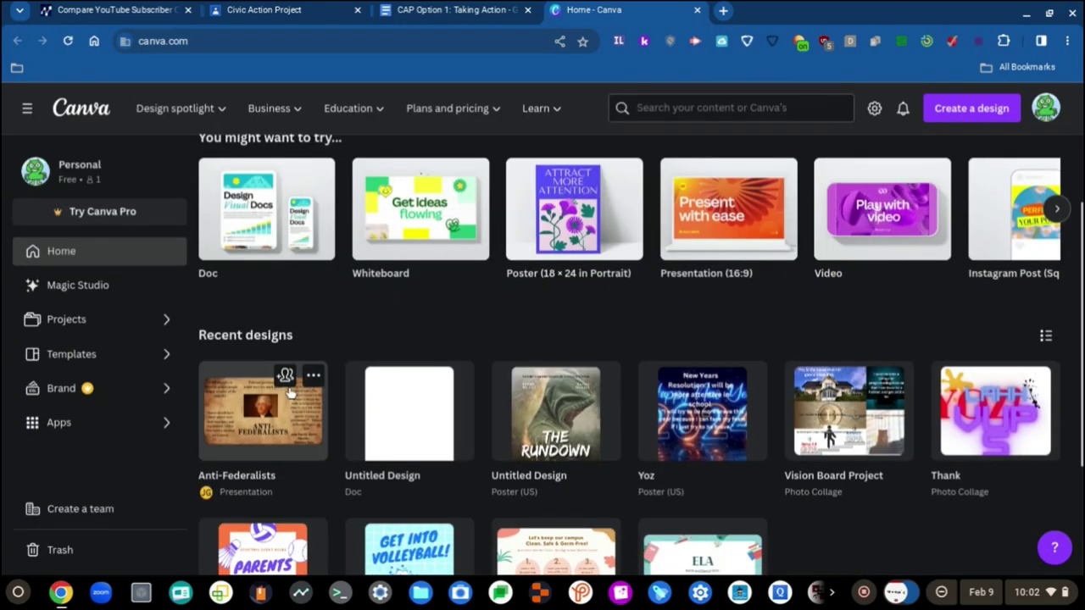
Step: Search 'facts about acid raiin' in a new tab, enlarge the results, then return to the document
{"action": "left_click", "coordinate": [720, 10]}
{"action": "type", "text": "facts abou"}
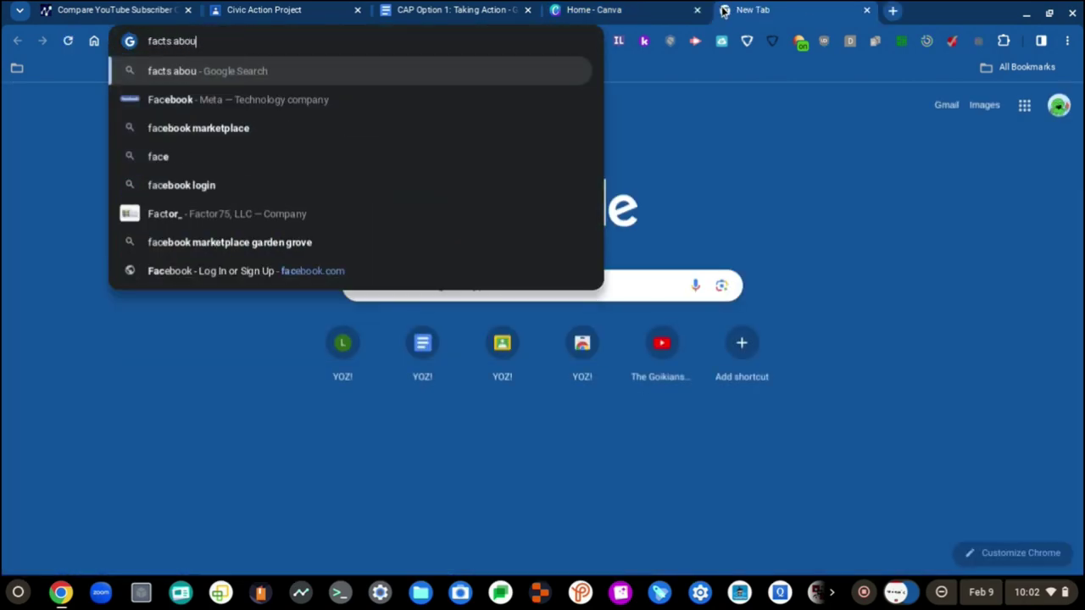
{"action": "type", "text": "t acid raiin"}
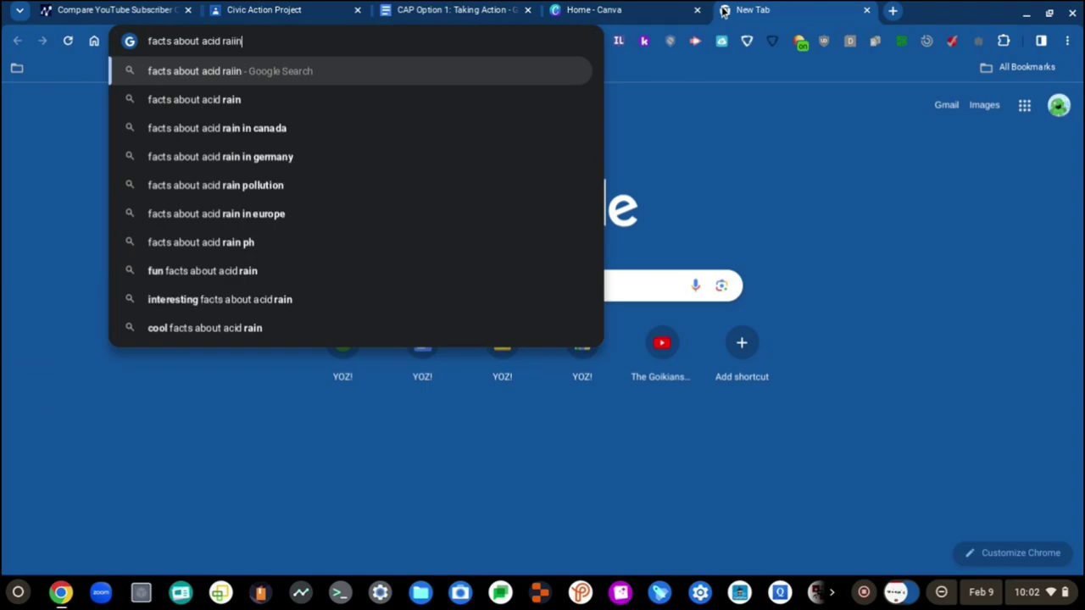
{"action": "key", "text": "Return"}
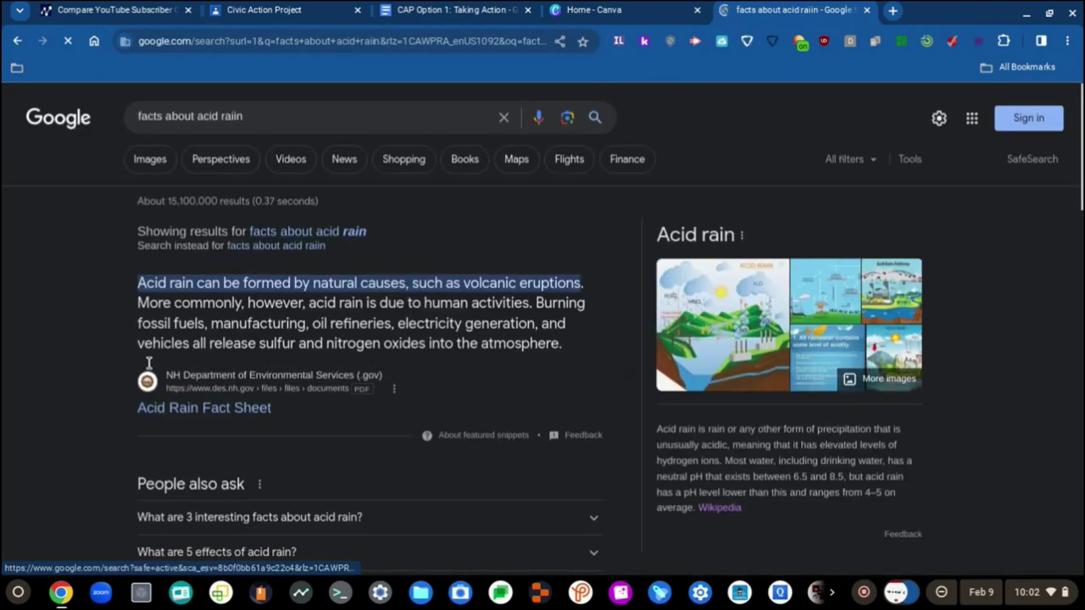
{"action": "key", "text": "ctrl+plus"}
{"action": "key", "text": "ctrl+plus"}
{"action": "key", "text": "ctrl+plus"}
{"action": "key", "text": "ctrl+plus"}
{"action": "scroll", "coordinate": [246, 275], "scroll_direction": "down", "scroll_amount": 2}
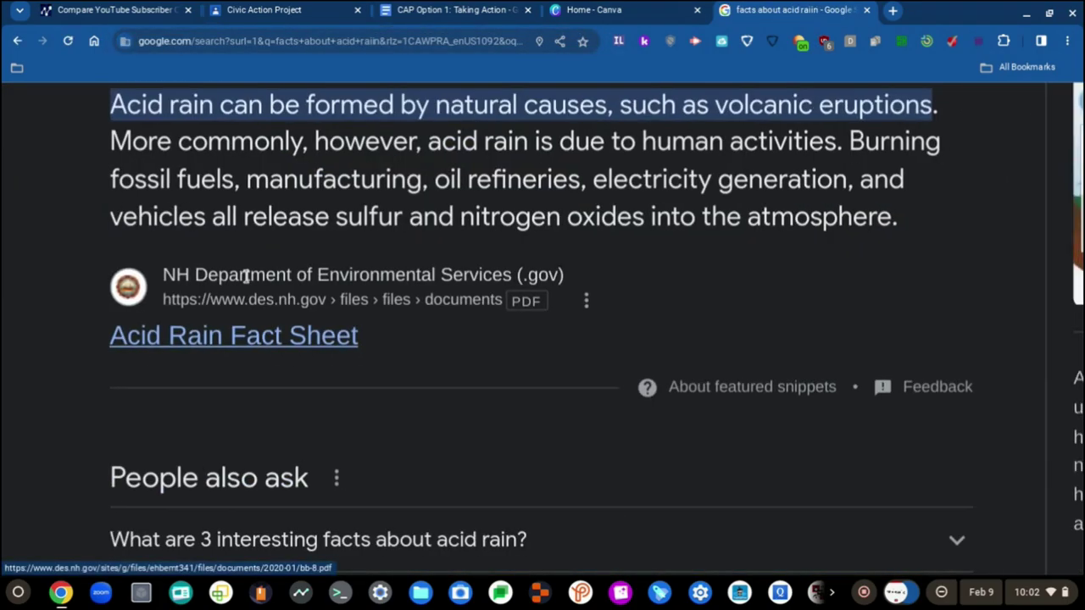
{"action": "left_click", "coordinate": [427, 7]}
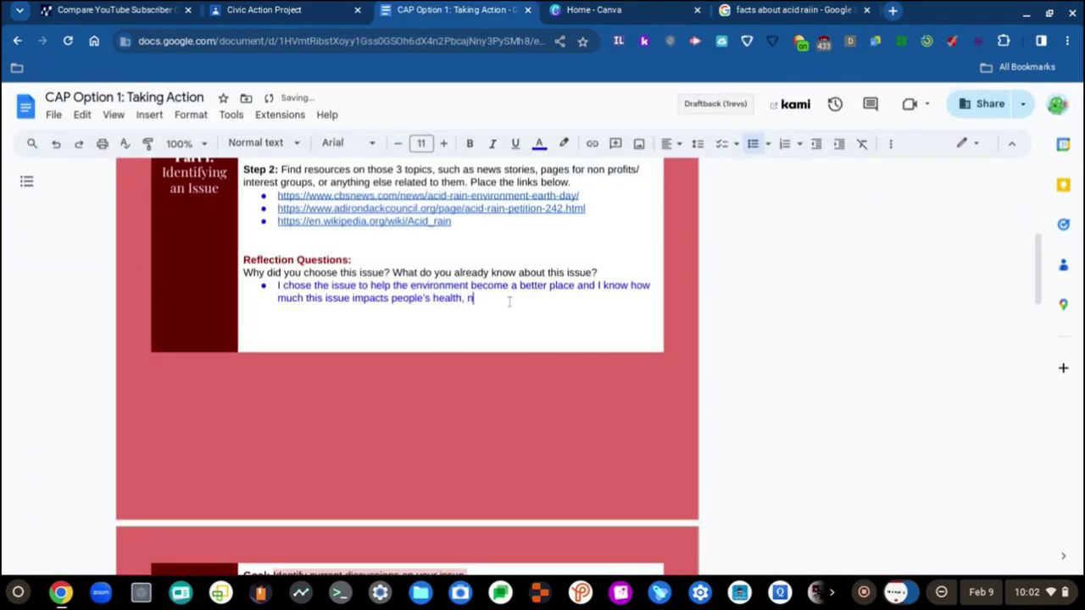
Step: Add that natural causes are also why acid rain happens, then check the acid rain search results
{"action": "type", "text": "auses is also"}
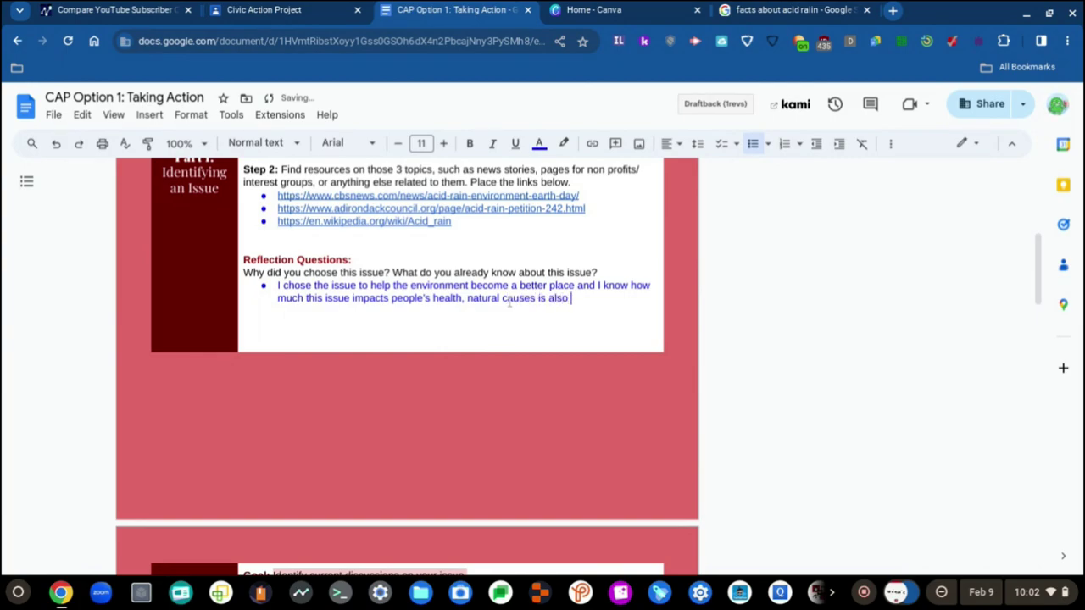
{"action": "type", "text": " the reason why"}
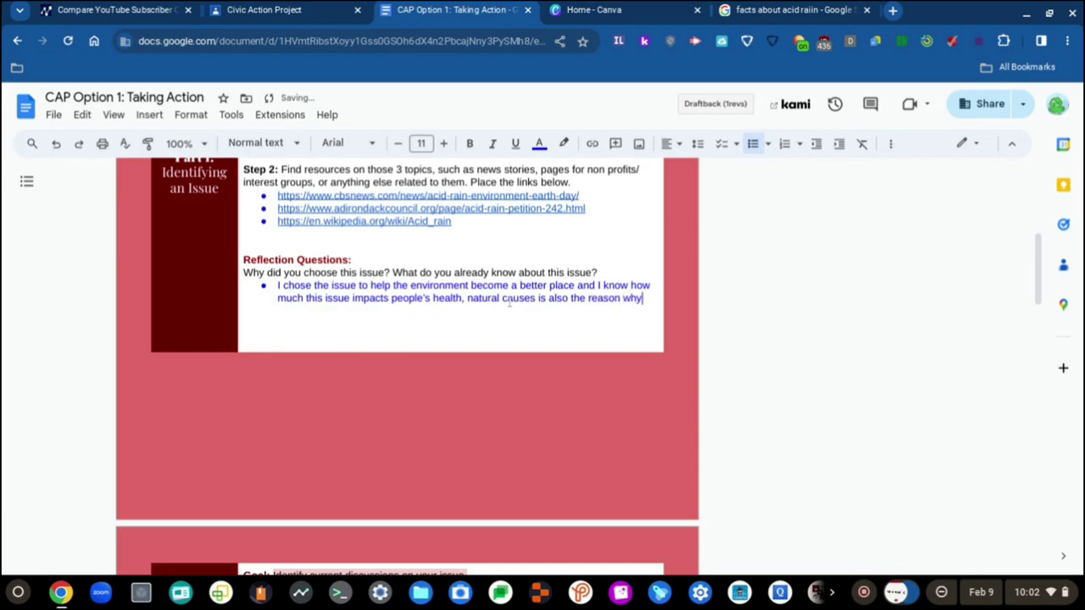
{"action": "type", "text": " acid rain even"}
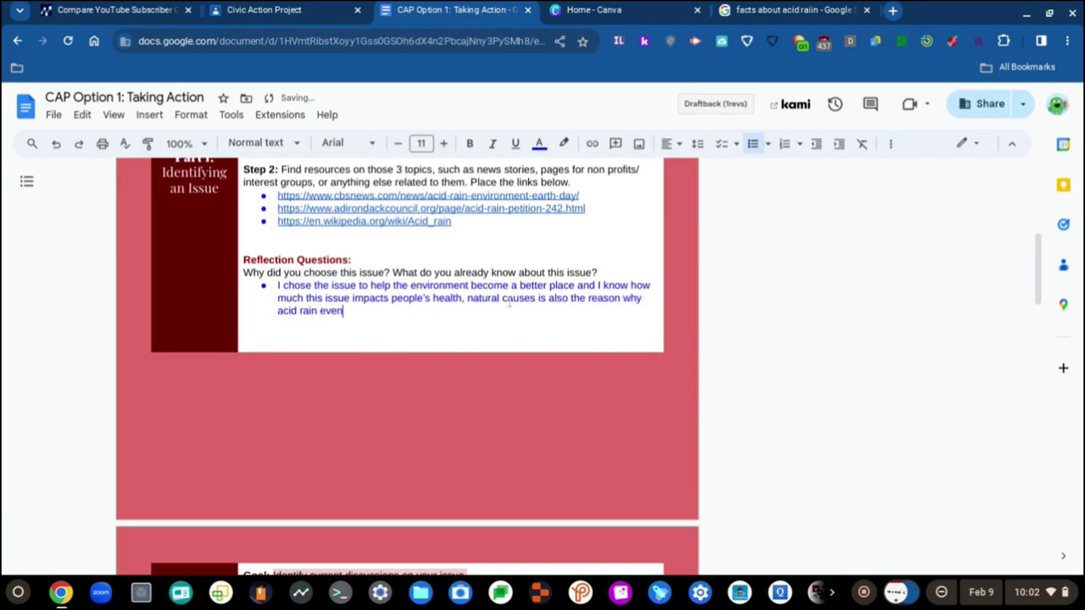
{"action": "type", "text": " happened"}
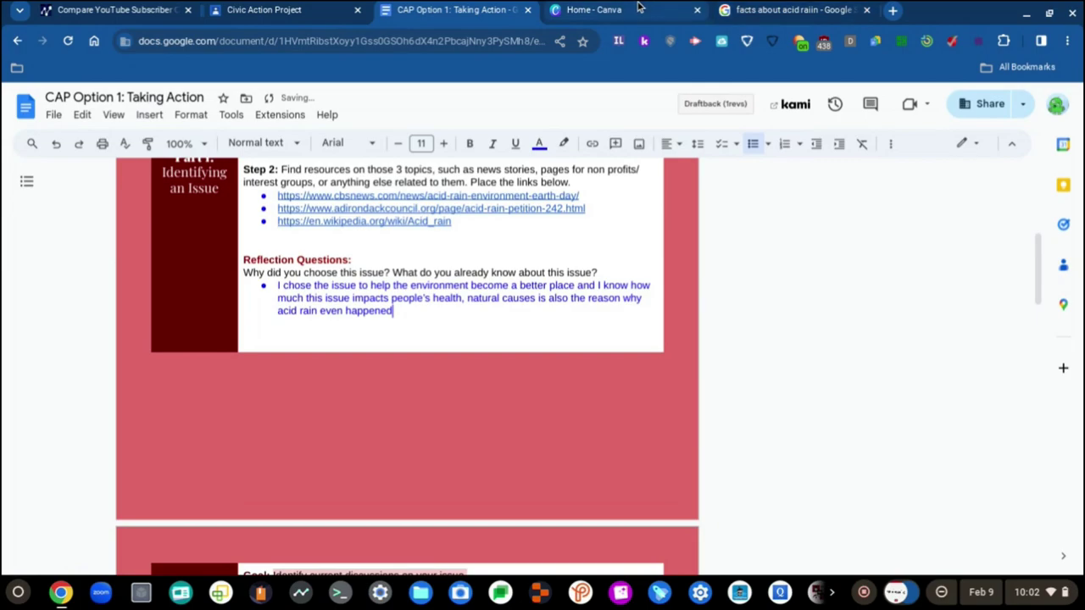
{"action": "left_click", "coordinate": [640, 10]}
{"action": "left_click", "coordinate": [793, 10]}
{"action": "scroll", "coordinate": [333, 188], "scroll_direction": "up", "scroll_amount": 1}
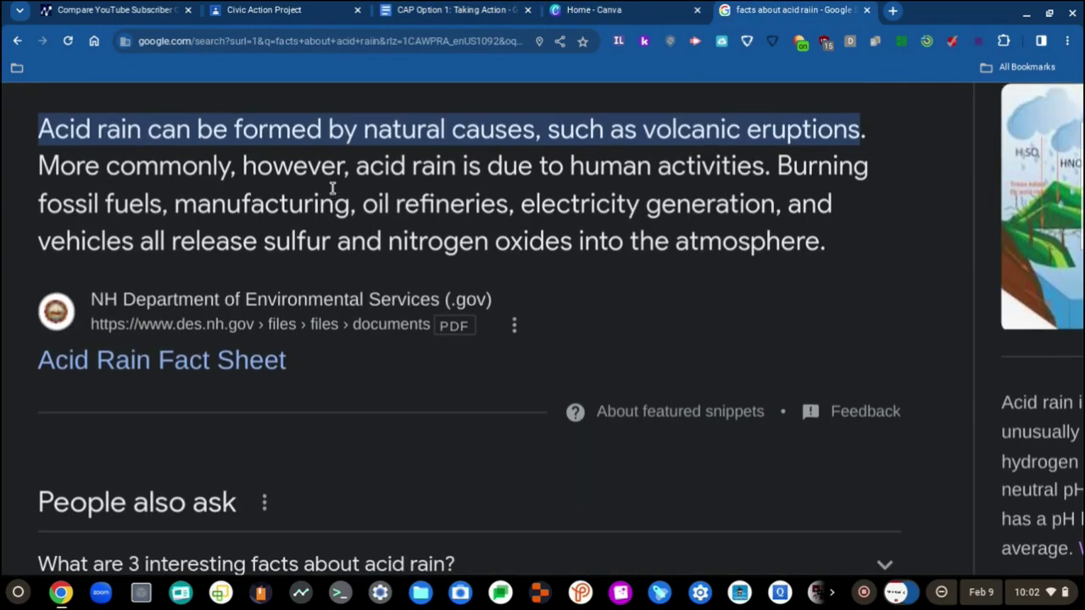
{"action": "left_click", "coordinate": [411, 6]}
Step: Append ', volcanoes that erupt could also cause this havoc to ruin people's lives' to the answer
{"action": "type", "text": ", volca"}
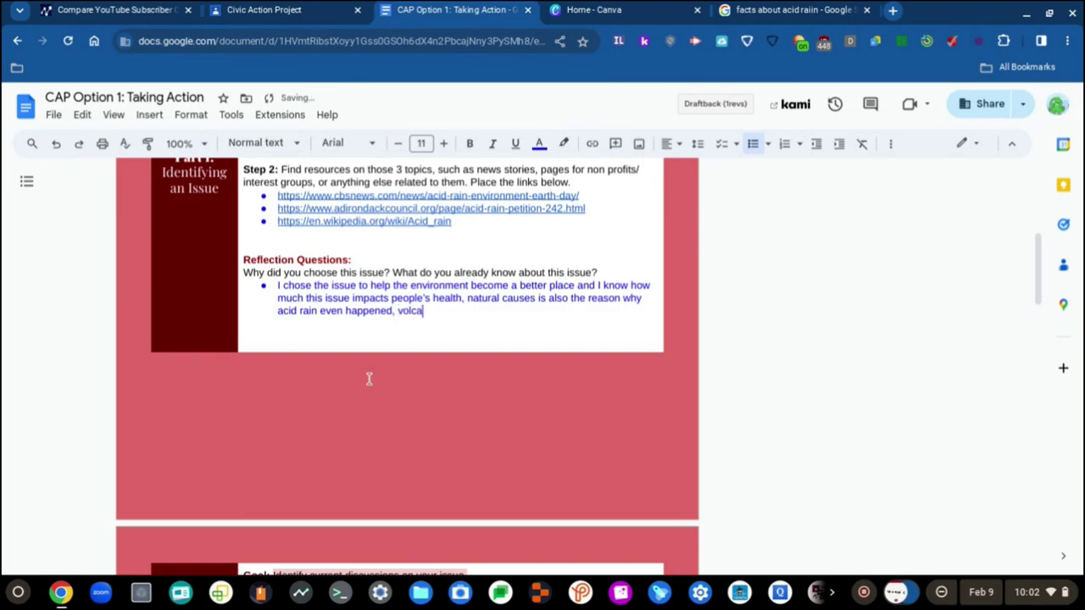
{"action": "type", "text": "noes"}
{"action": "type", "text": "that erupt "}
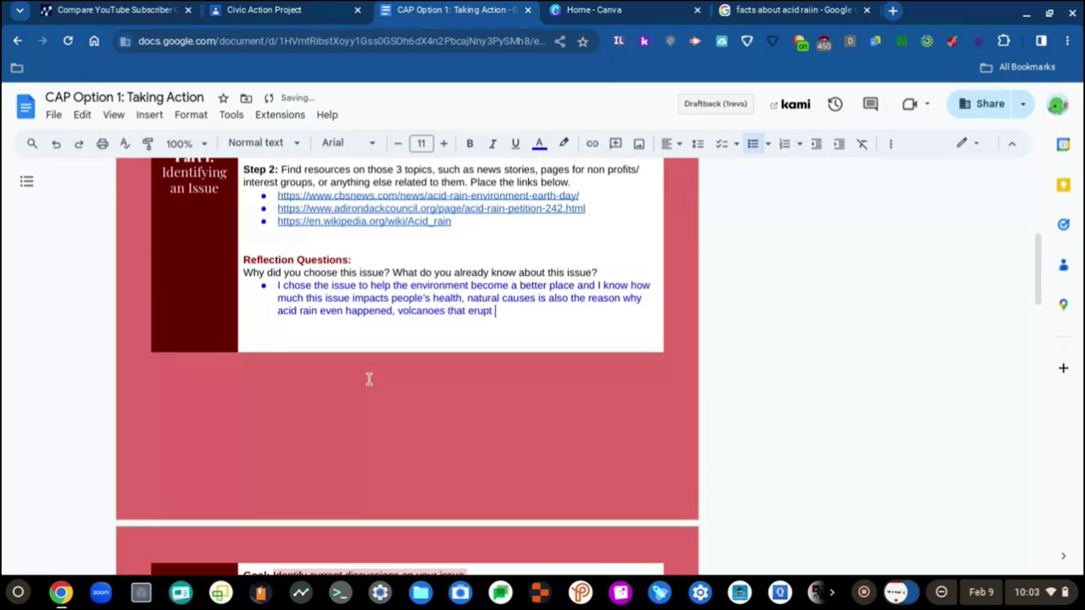
{"action": "type", "text": "could also c"}
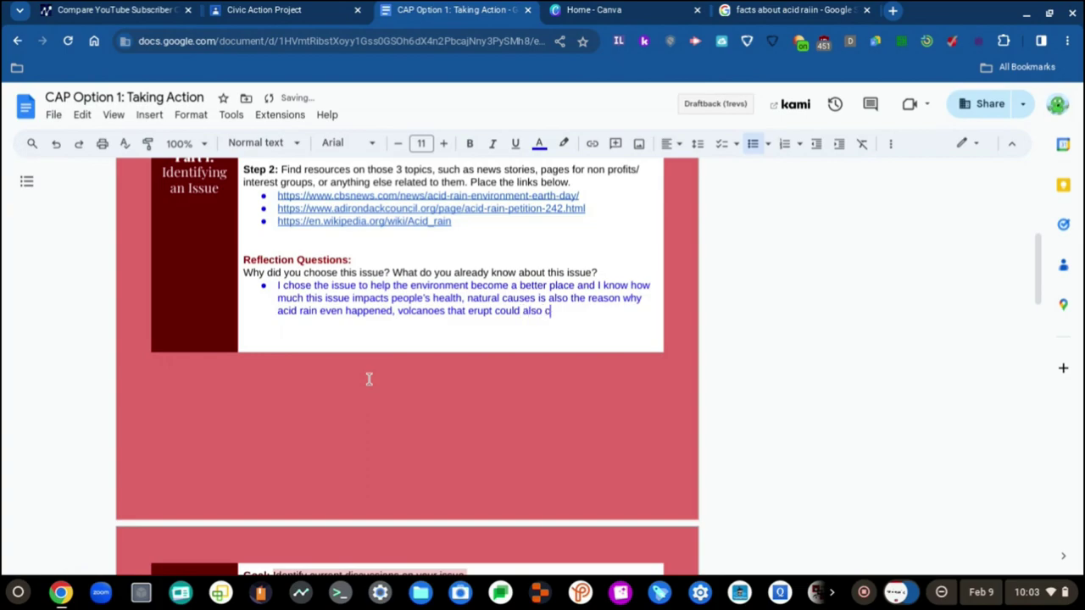
{"action": "type", "text": "ause this havo"}
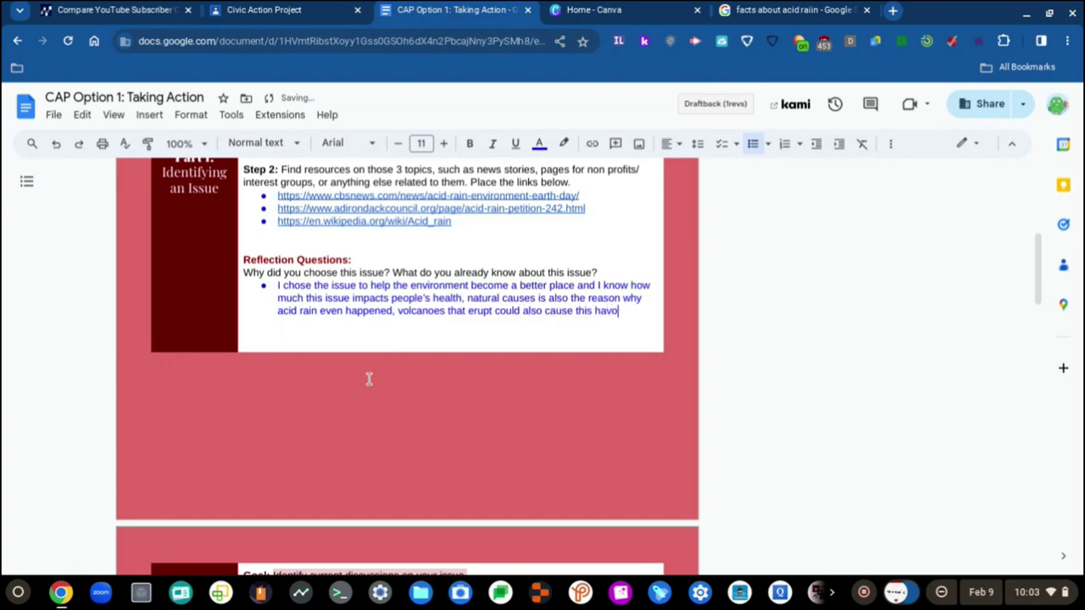
{"action": "type", "text": "c"}
{"action": "type", "text": "to"}
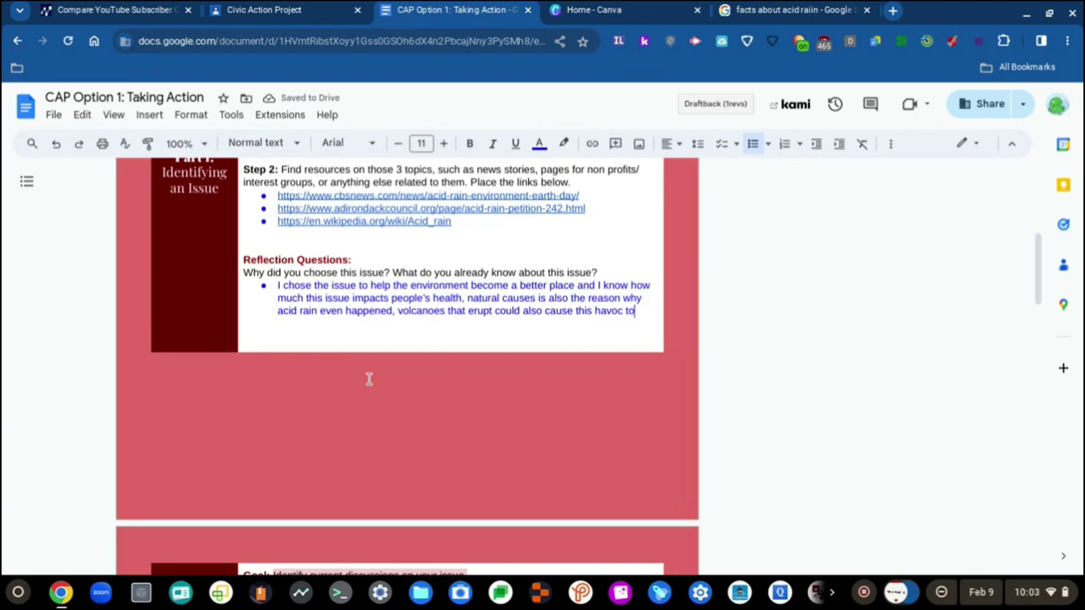
{"action": "type", "text": " ru"}
{"action": "key", "text": "BackSpace"}
{"action": "key", "text": "BackSpace"}
{"action": "key", "text": "BackSpace"}
{"action": "key", "text": "BackSpace"}
{"action": "key", "text": "BackSpace"}
{"action": "key", "text": "BackSpace"}
{"action": "type", "text": "t"}
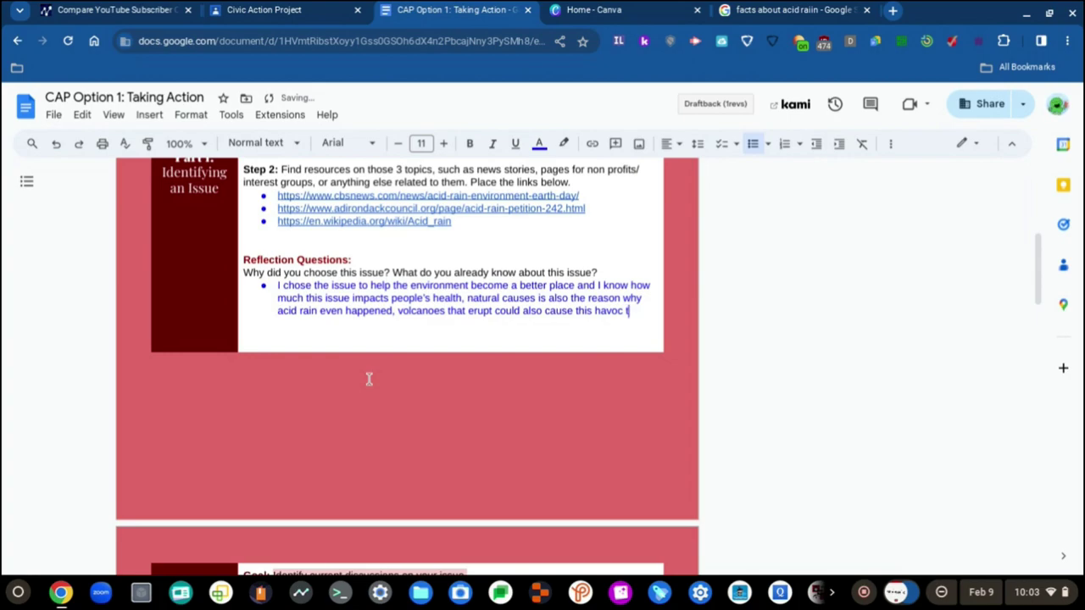
{"action": "type", "text": "o ruin people's live"}
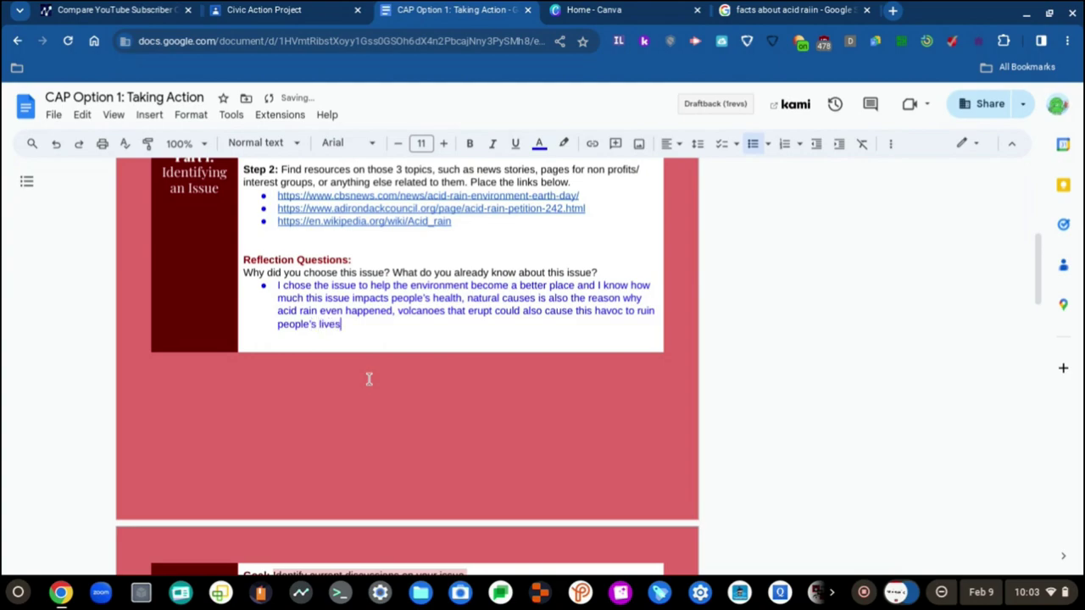
{"action": "type", "text": "s"}
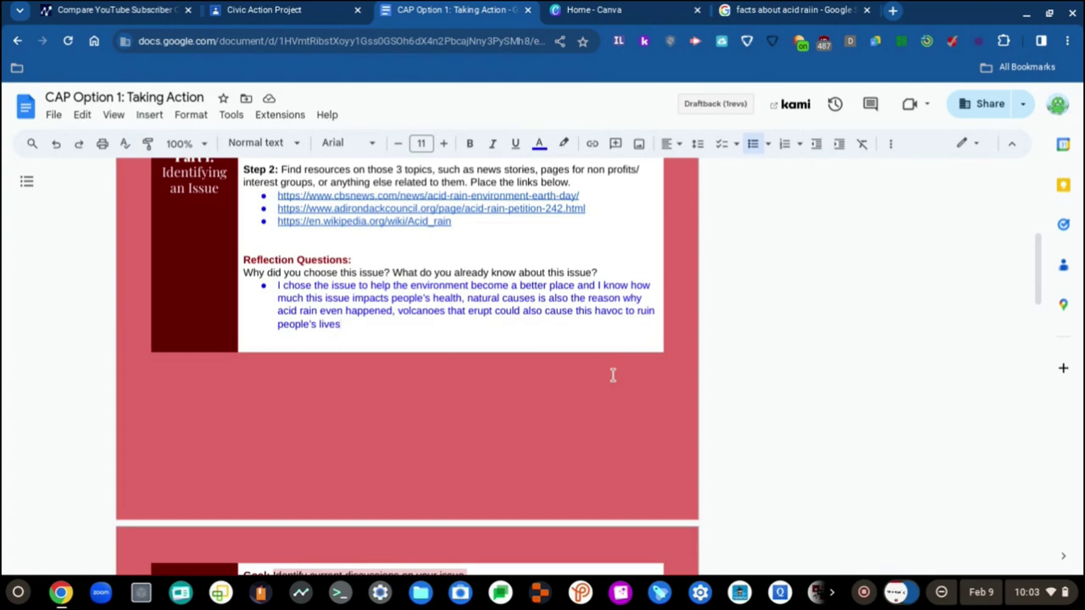
Step: Scroll through the document to review the finished reflection answer and the empty Part 2 bullets
{"action": "scroll", "coordinate": [508, 327], "scroll_direction": "down", "scroll_amount": 3}
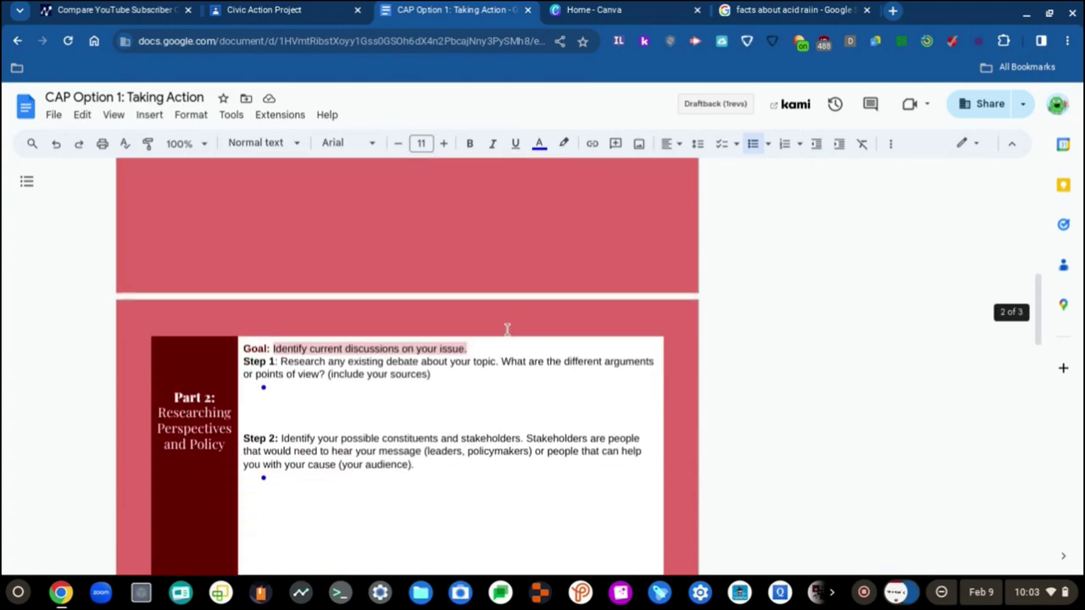
{"action": "scroll", "coordinate": [416, 330], "scroll_direction": "up", "scroll_amount": 5}
{"action": "scroll", "coordinate": [417, 337], "scroll_direction": "up", "scroll_amount": 3}
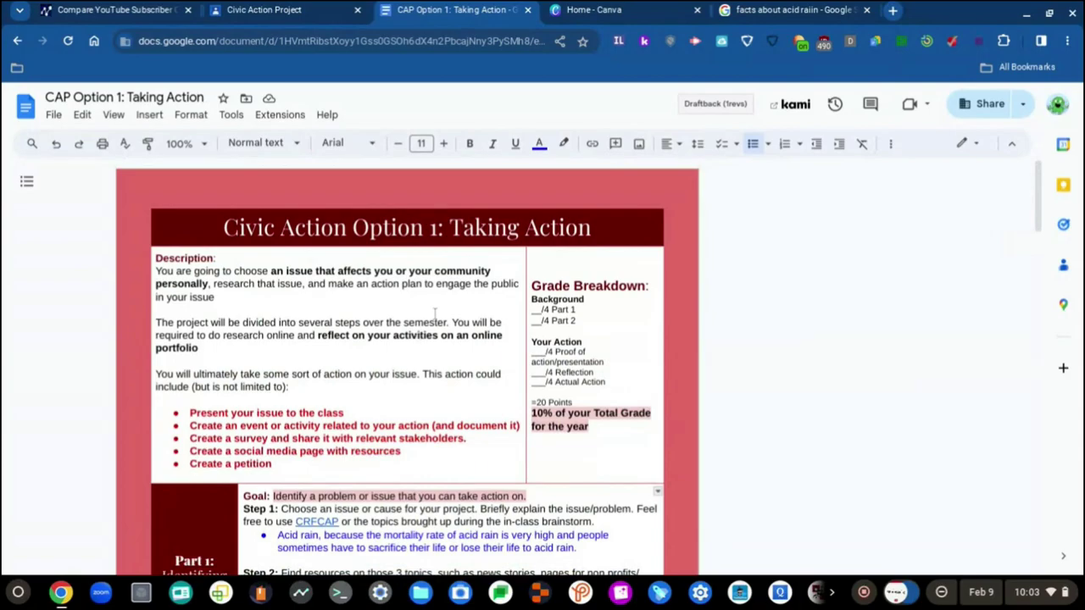
{"action": "scroll", "coordinate": [434, 315], "scroll_direction": "down", "scroll_amount": 1}
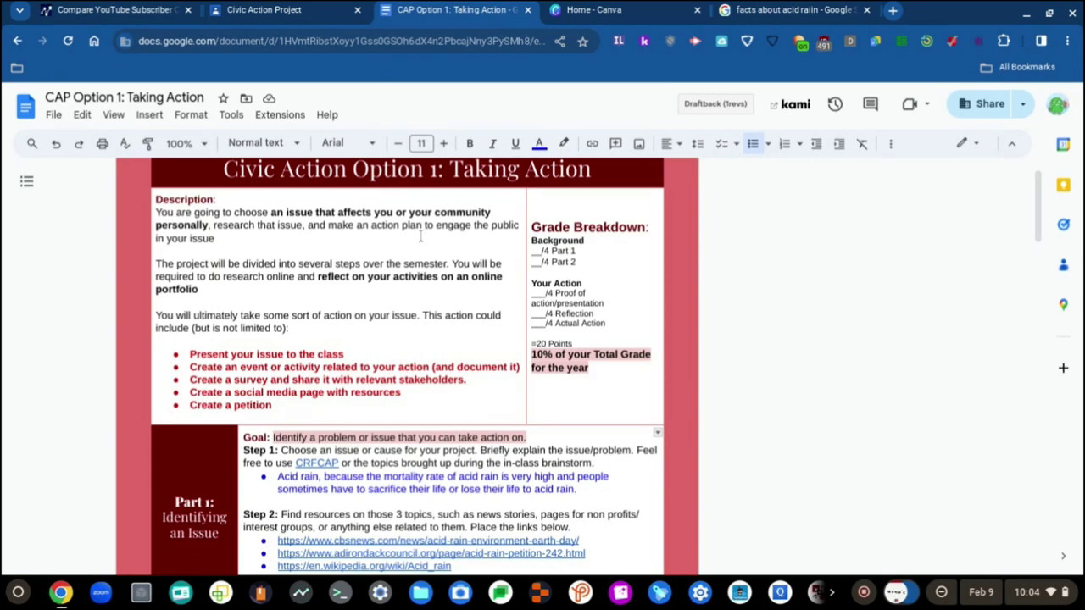
{"action": "scroll", "coordinate": [404, 232], "scroll_direction": "up", "scroll_amount": 1}
{"action": "scroll", "coordinate": [404, 232], "scroll_direction": "down", "scroll_amount": 15}
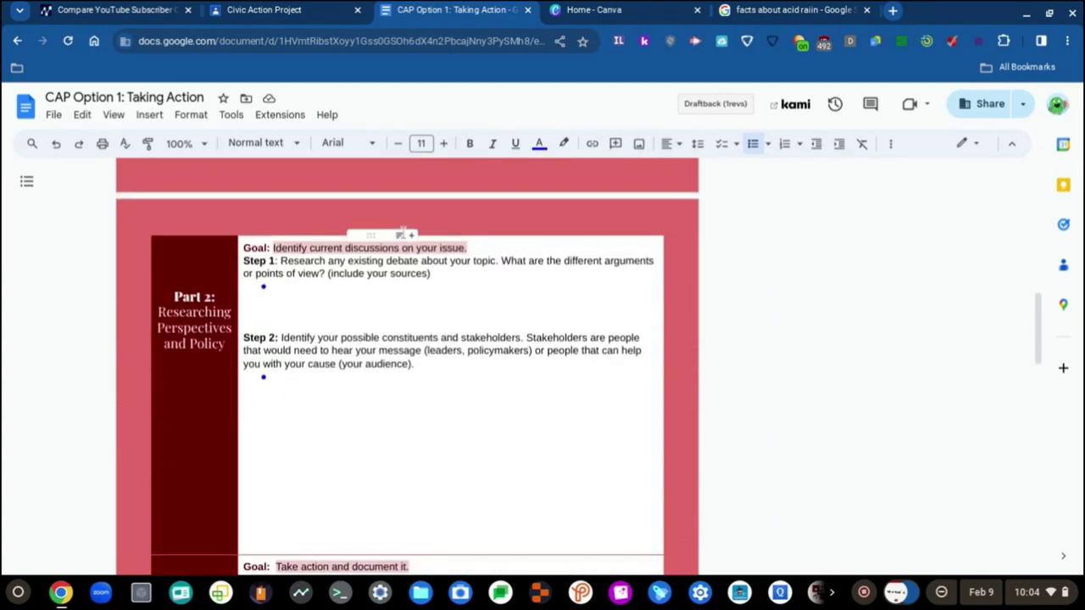
{"action": "scroll", "coordinate": [403, 233], "scroll_direction": "down", "scroll_amount": 5}
{"action": "scroll", "coordinate": [404, 233], "scroll_direction": "down", "scroll_amount": 2}
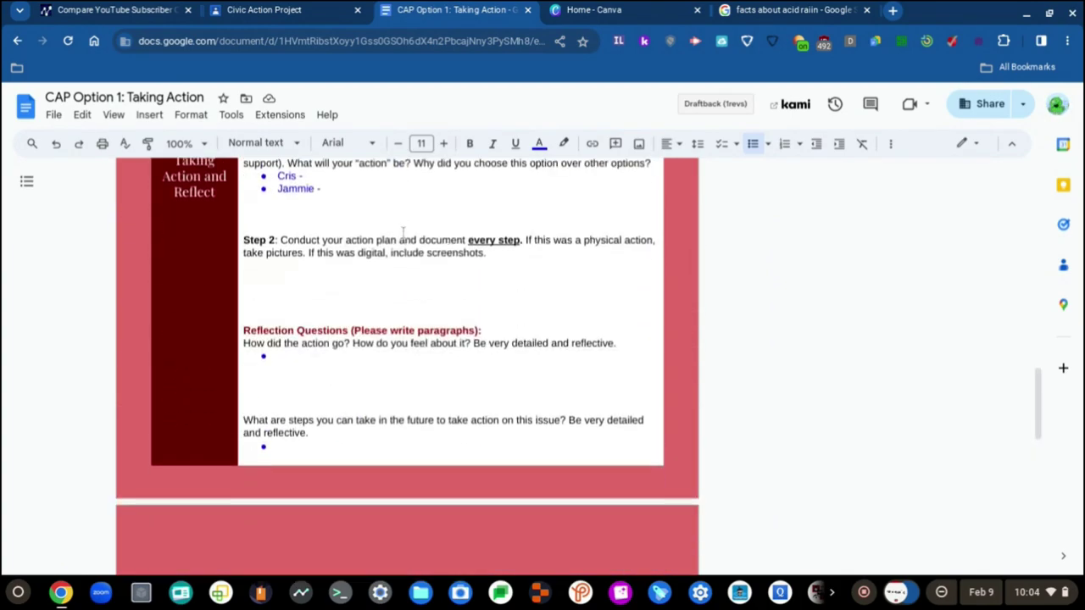
{"action": "scroll", "coordinate": [404, 233], "scroll_direction": "up", "scroll_amount": 10}
{"action": "scroll", "coordinate": [403, 232], "scroll_direction": "down", "scroll_amount": 10}
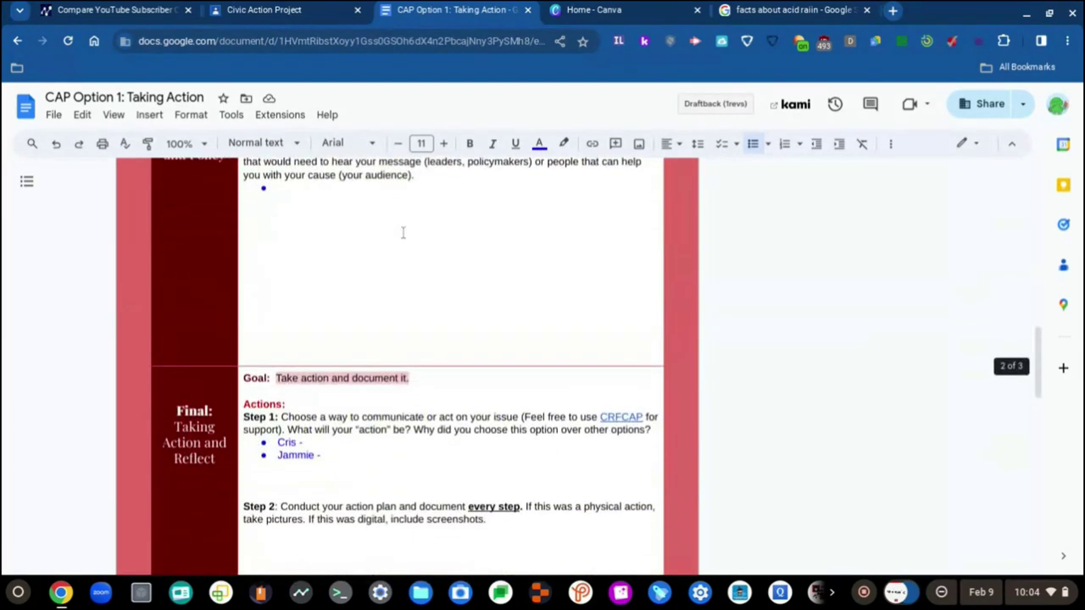
{"action": "scroll", "coordinate": [403, 233], "scroll_direction": "down", "scroll_amount": 1}
{"action": "scroll", "coordinate": [404, 233], "scroll_direction": "up", "scroll_amount": 10}
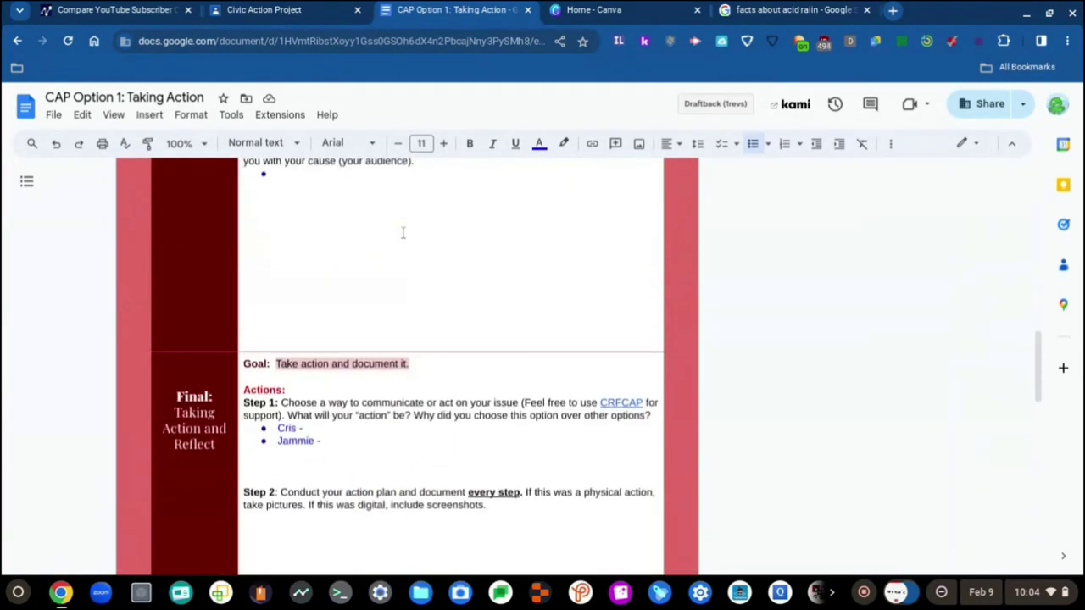
{"action": "scroll", "coordinate": [403, 232], "scroll_direction": "down", "scroll_amount": 4}
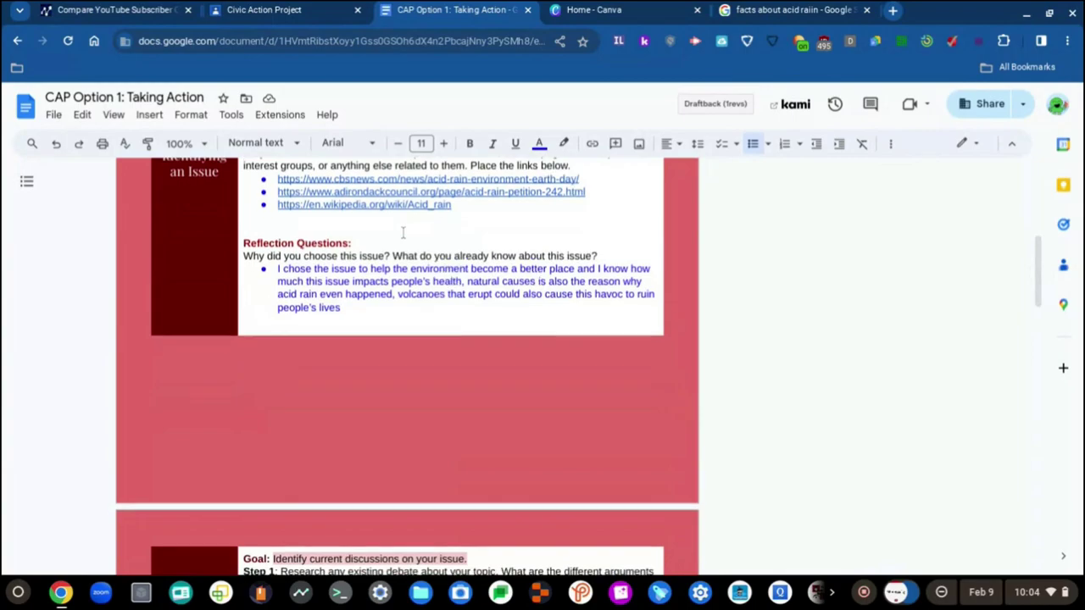
{"action": "scroll", "coordinate": [404, 232], "scroll_direction": "up", "scroll_amount": 1}
{"action": "scroll", "coordinate": [404, 232], "scroll_direction": "down", "scroll_amount": 2}
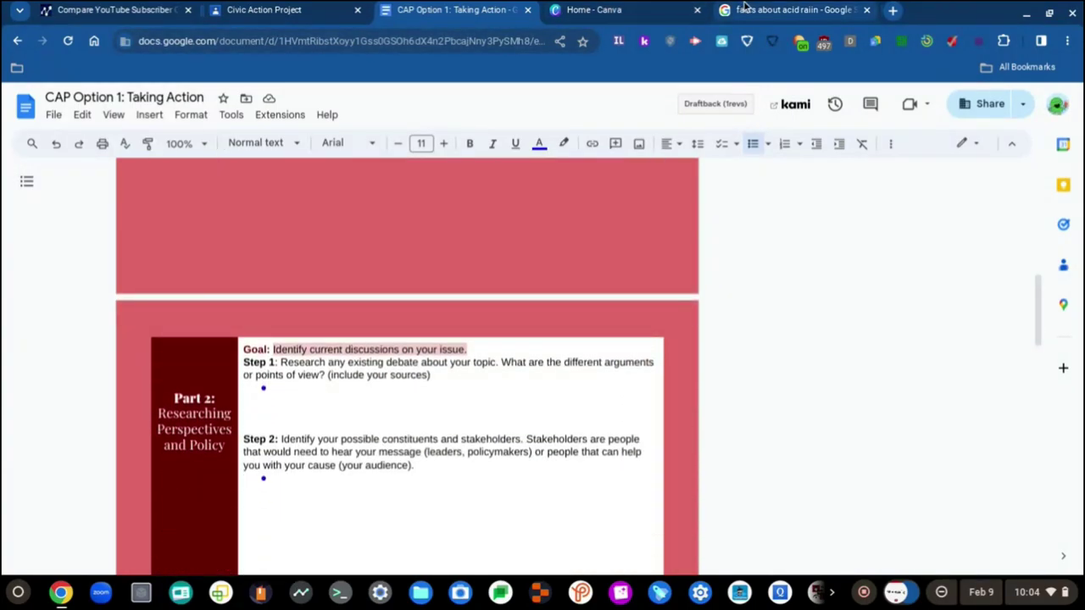
Step: Close the acid rain search tab and place the caret in the document's Description cell
{"action": "left_click", "coordinate": [744, 8]}
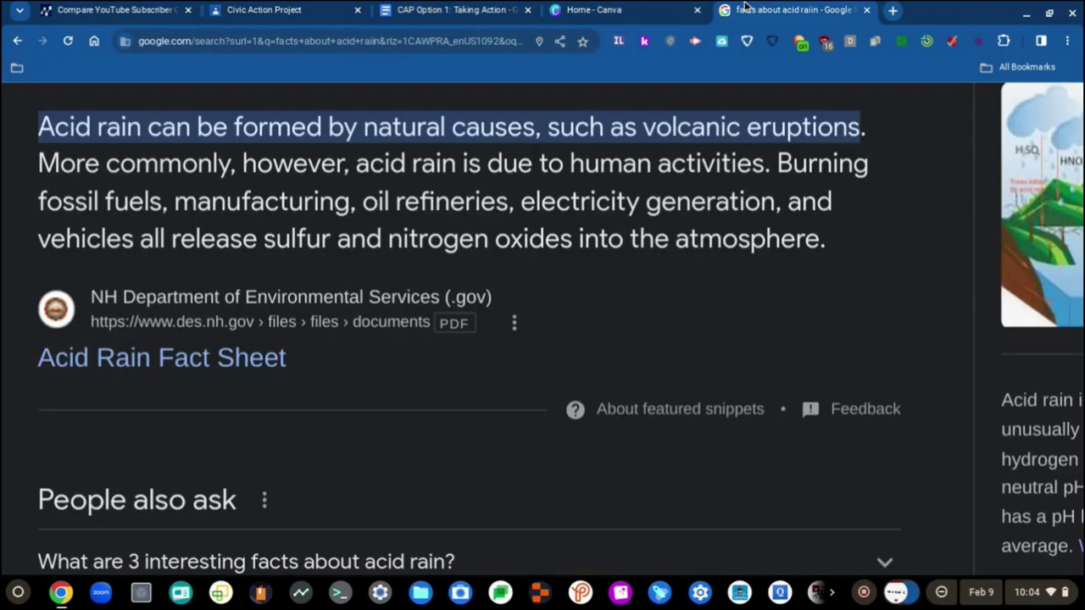
{"action": "left_click", "coordinate": [867, 9]}
{"action": "left_click", "coordinate": [416, 9]}
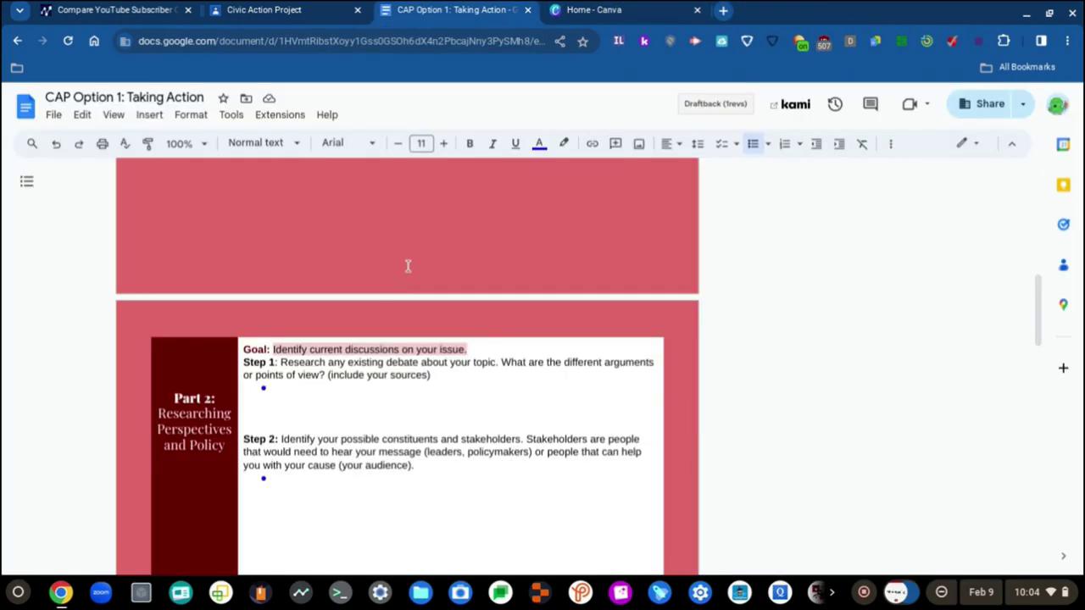
{"action": "scroll", "coordinate": [408, 264], "scroll_direction": "down", "scroll_amount": 2}
{"action": "scroll", "coordinate": [410, 264], "scroll_direction": "down", "scroll_amount": 8}
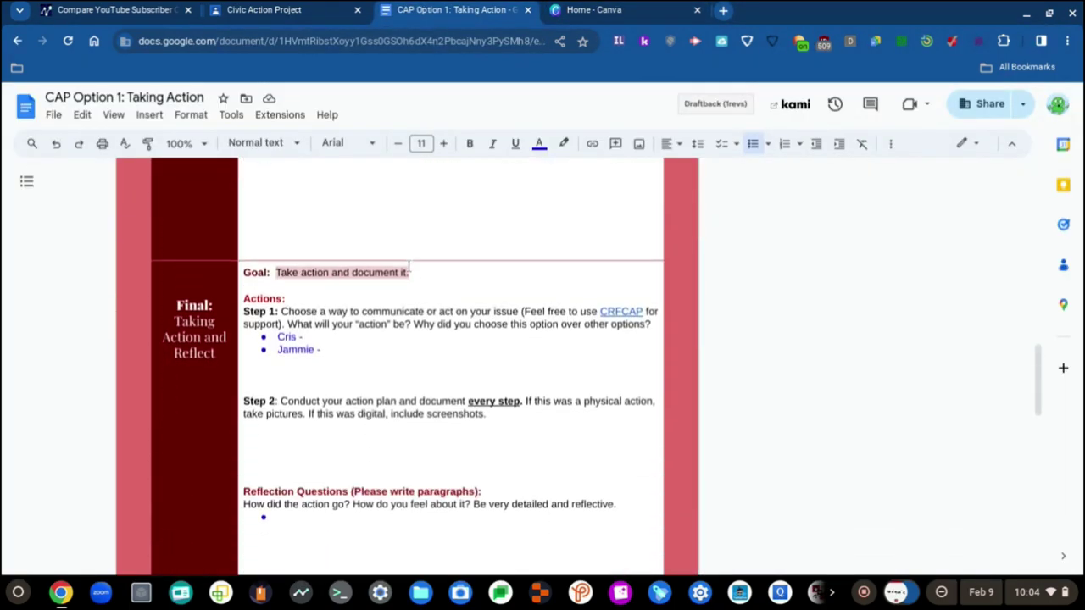
{"action": "scroll", "coordinate": [424, 376], "scroll_direction": "down", "scroll_amount": 5}
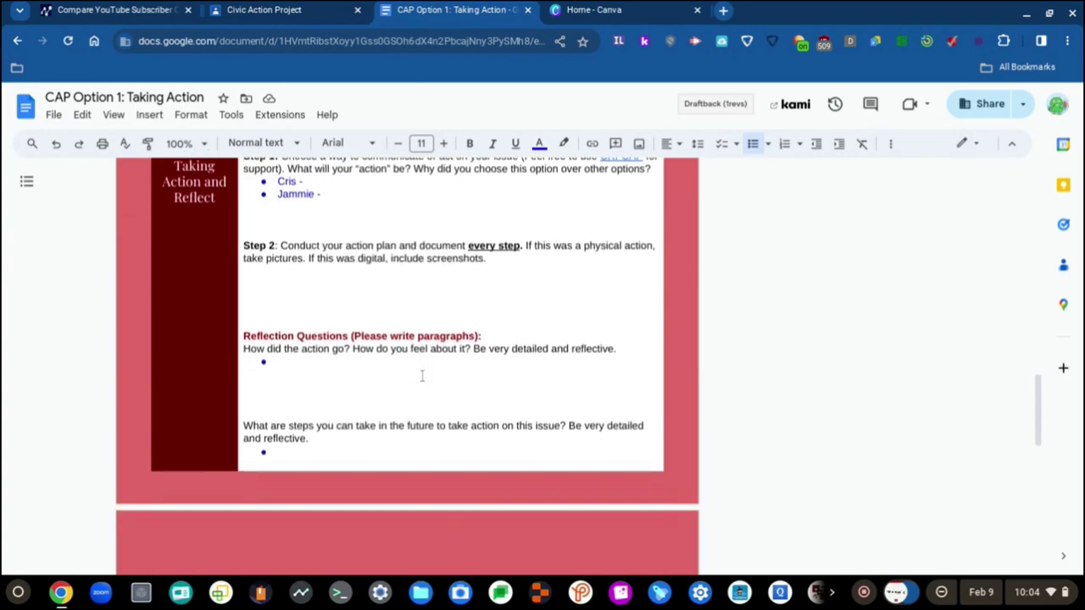
{"action": "scroll", "coordinate": [424, 375], "scroll_direction": "up", "scroll_amount": 15}
{"action": "scroll", "coordinate": [423, 351], "scroll_direction": "down", "scroll_amount": 1}
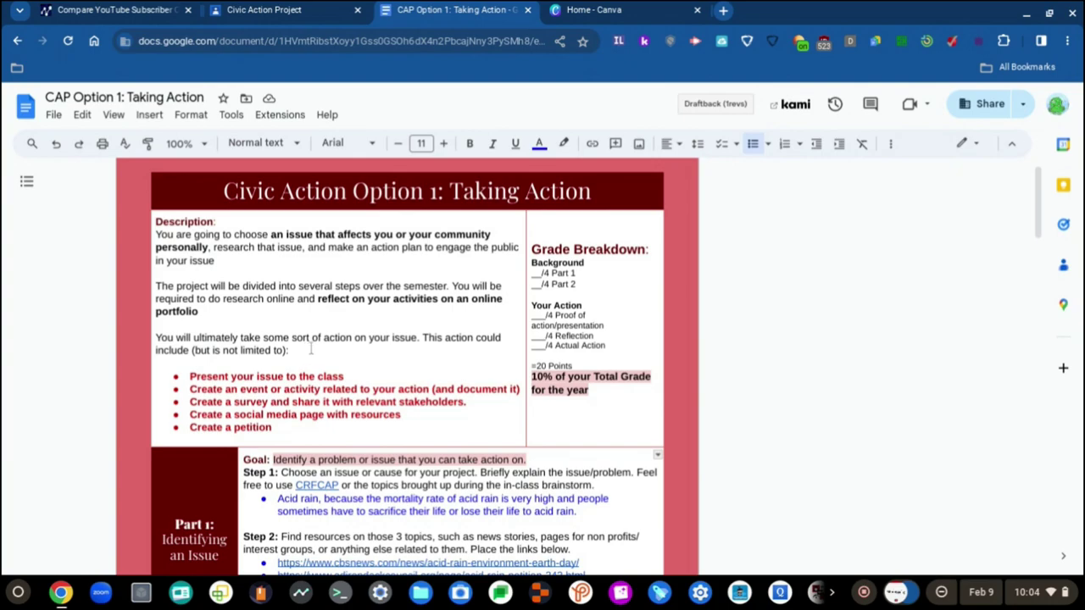
{"action": "left_click", "coordinate": [311, 348]}
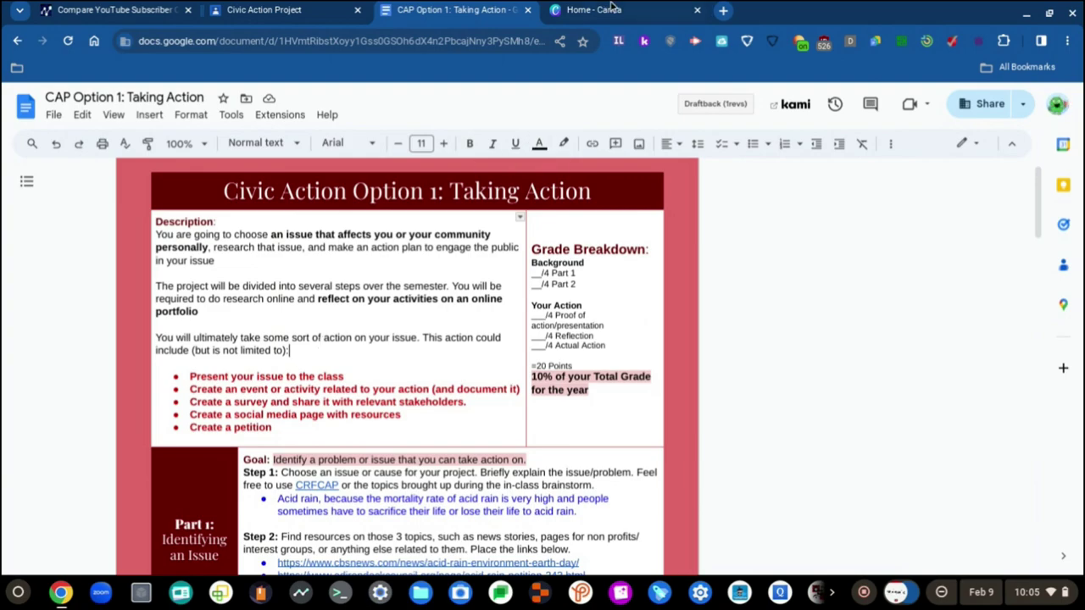
Step: Back in Canva, search Create a design for 'portfolio' design types
{"action": "mouse_move", "coordinate": [617, 8]}
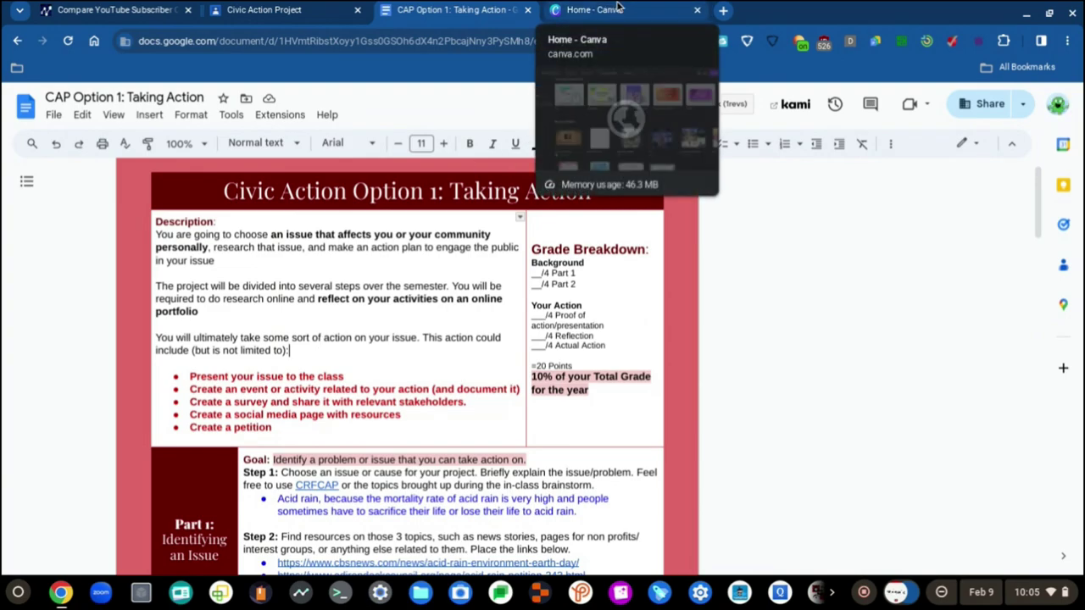
{"action": "left_click", "coordinate": [616, 8]}
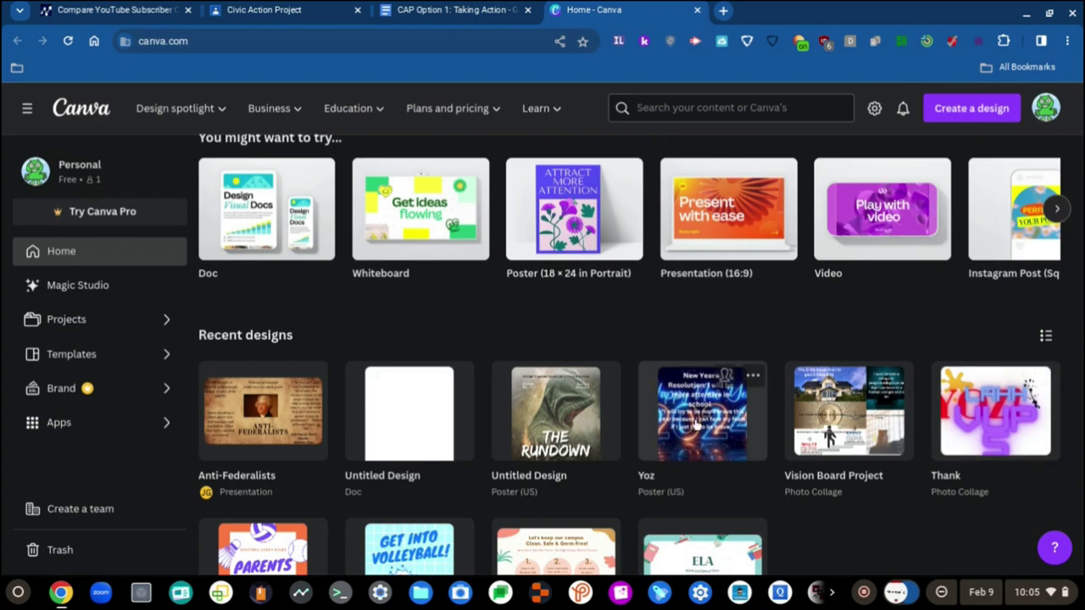
{"action": "scroll", "coordinate": [580, 434], "scroll_direction": "down", "scroll_amount": 3}
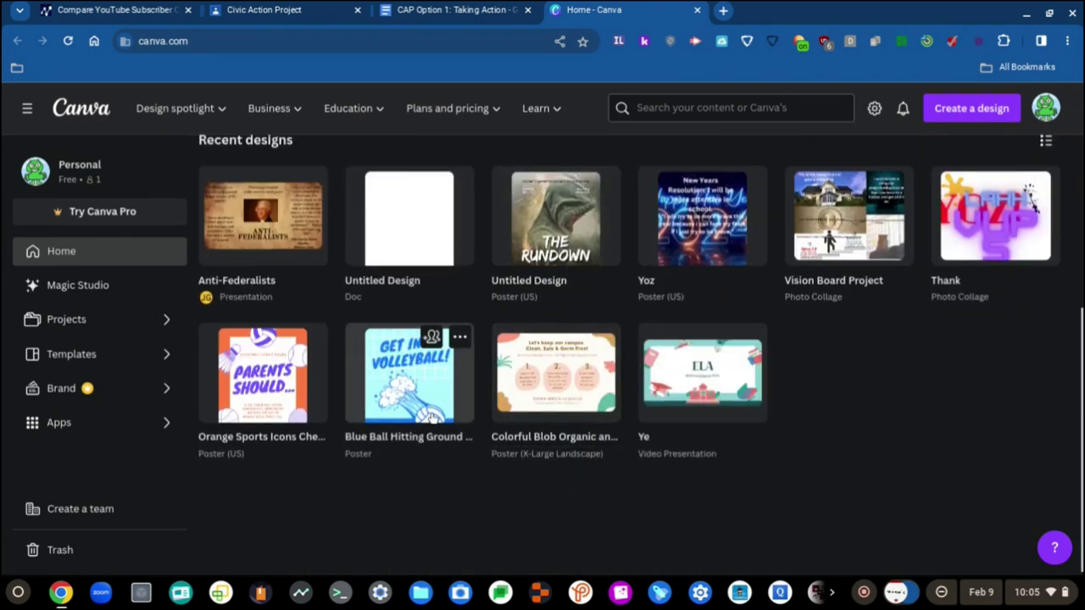
{"action": "scroll", "coordinate": [410, 373], "scroll_direction": "up", "scroll_amount": 3}
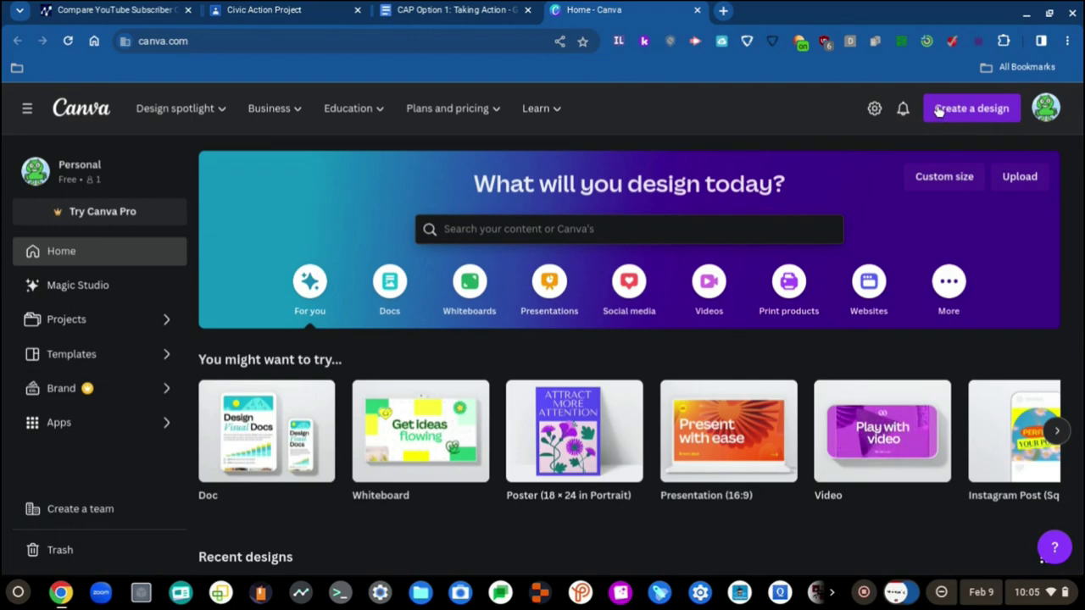
{"action": "left_click", "coordinate": [938, 107]}
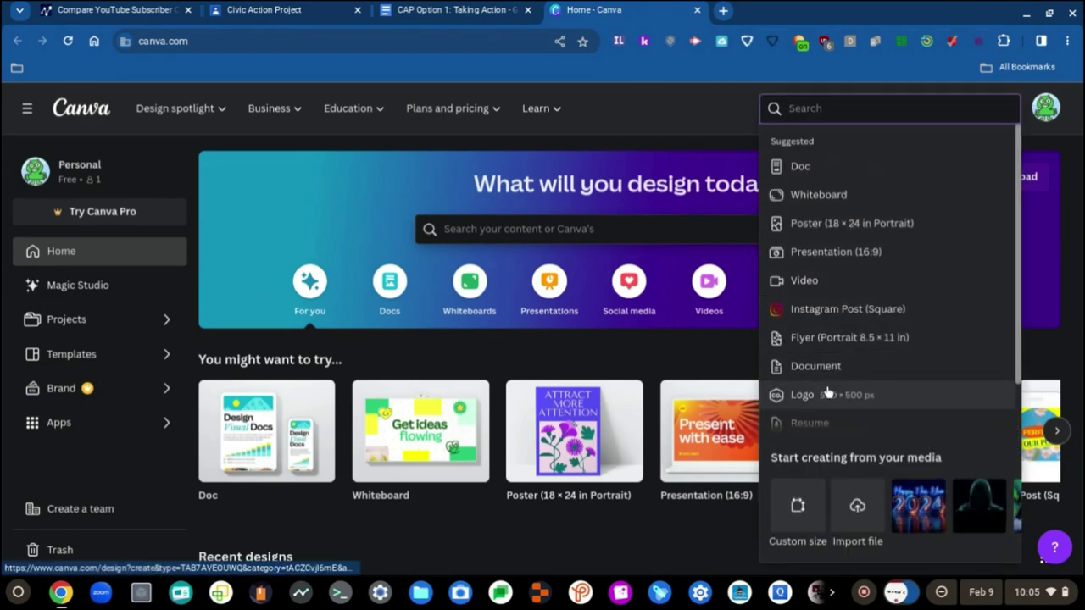
{"action": "scroll", "coordinate": [825, 389], "scroll_direction": "down", "scroll_amount": 1}
{"action": "scroll", "coordinate": [826, 393], "scroll_direction": "up", "scroll_amount": 1}
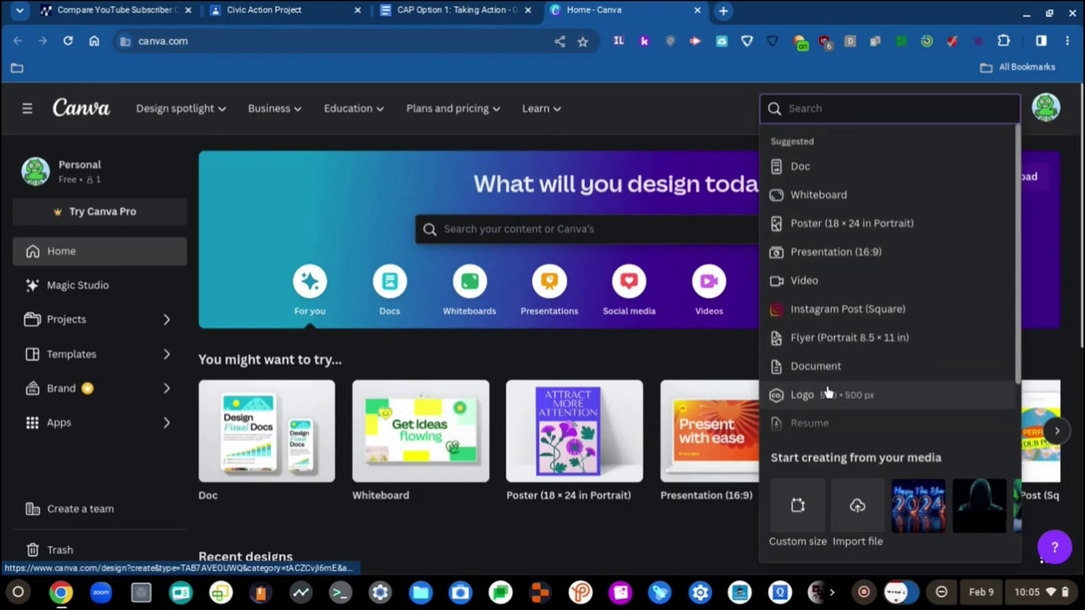
{"action": "type", "text": "portfolio"}
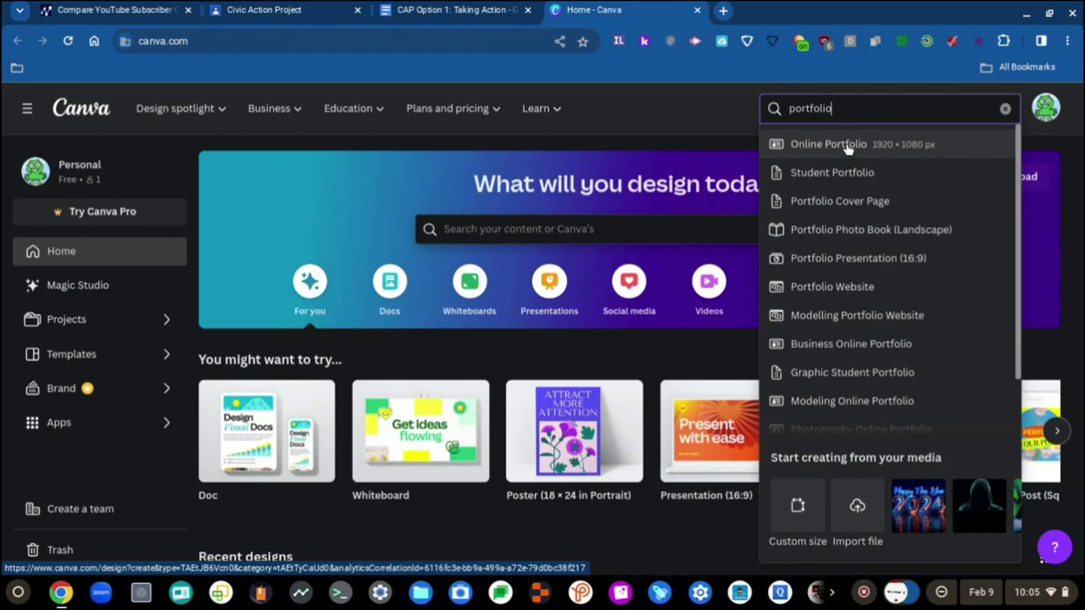
Step: Create a blank Online Portfolio design, close the Home tab and check the assignment document
{"action": "left_click", "coordinate": [847, 146]}
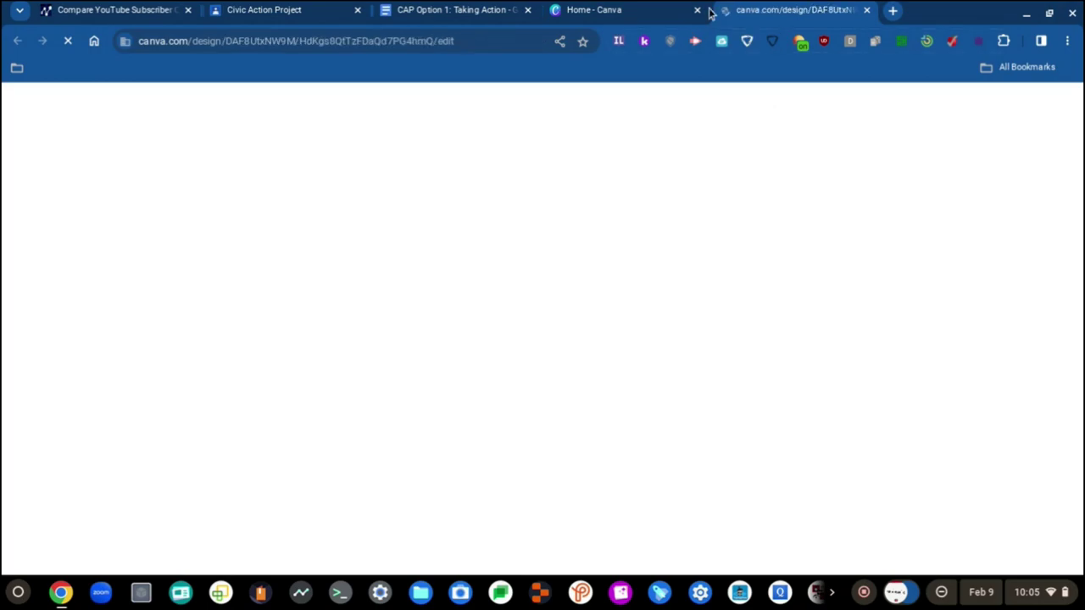
{"action": "left_click", "coordinate": [699, 10]}
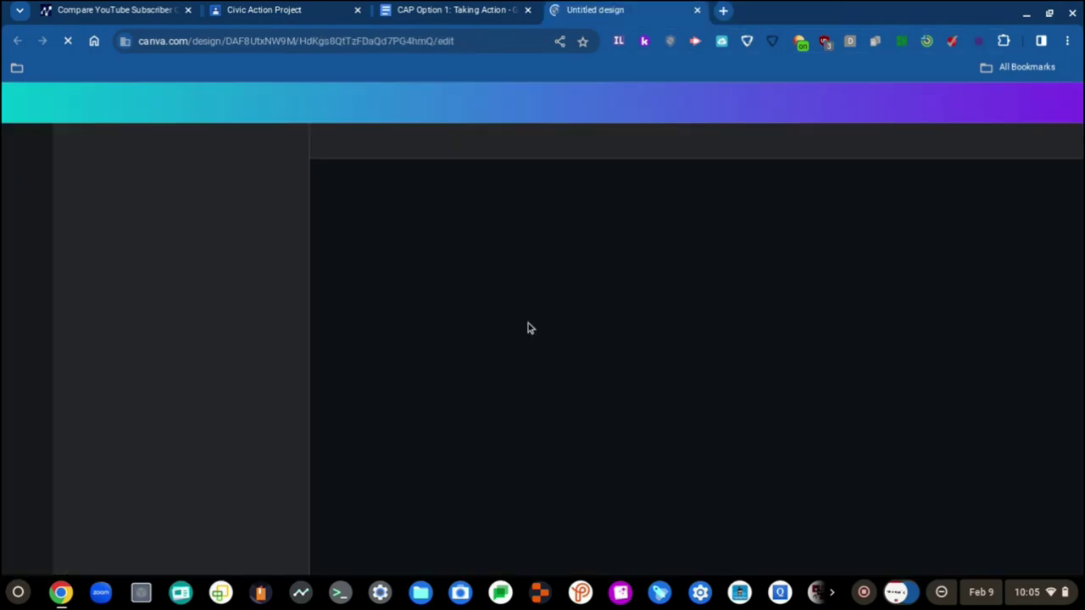
{"action": "left_click", "coordinate": [474, 11]}
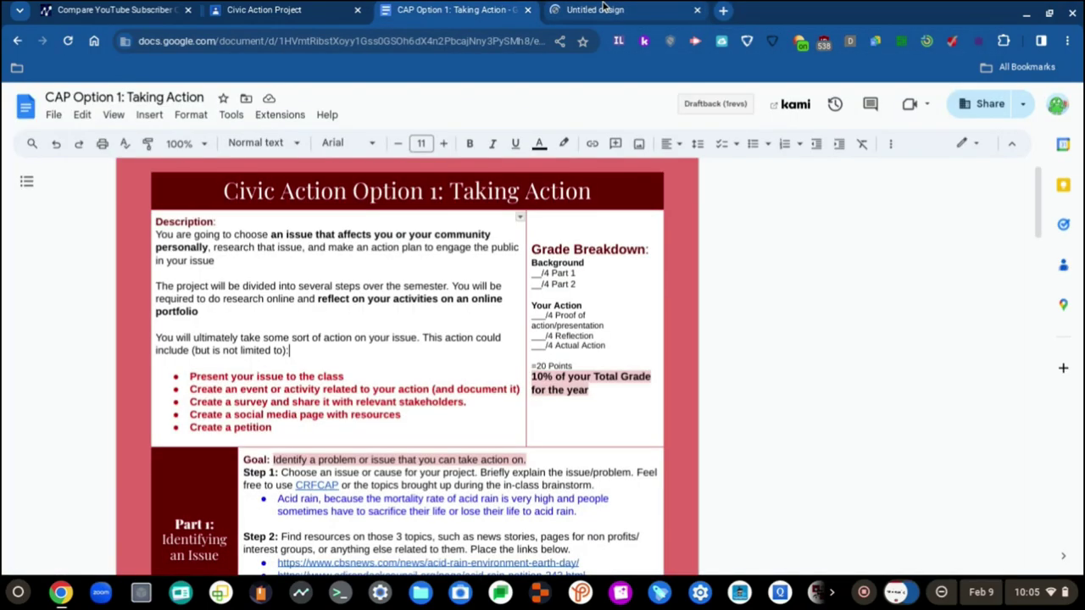
{"action": "left_click", "coordinate": [604, 8]}
{"action": "left_click", "coordinate": [457, 10]}
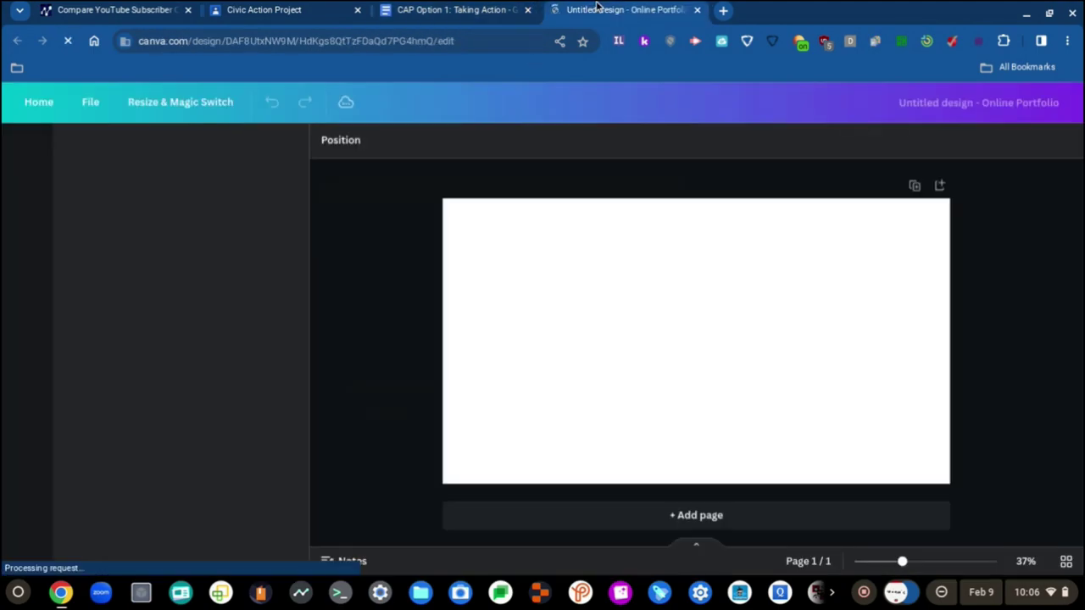
{"action": "left_click", "coordinate": [597, 8]}
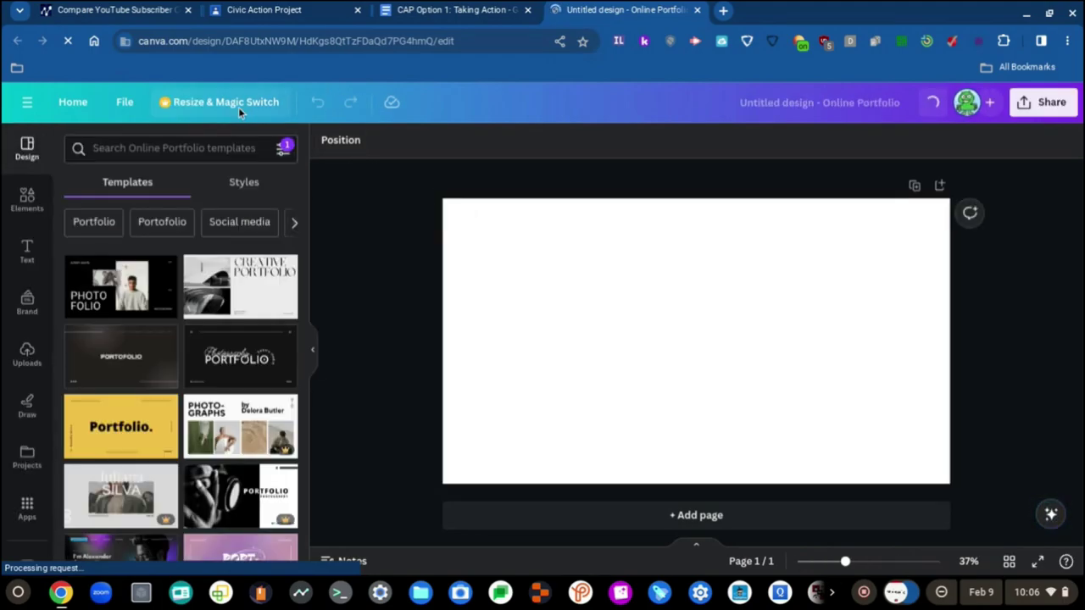
Step: Rename the design to 'CAP Portfolio'
{"action": "left_click", "coordinate": [750, 107]}
{"action": "key", "text": "BackSpace"}
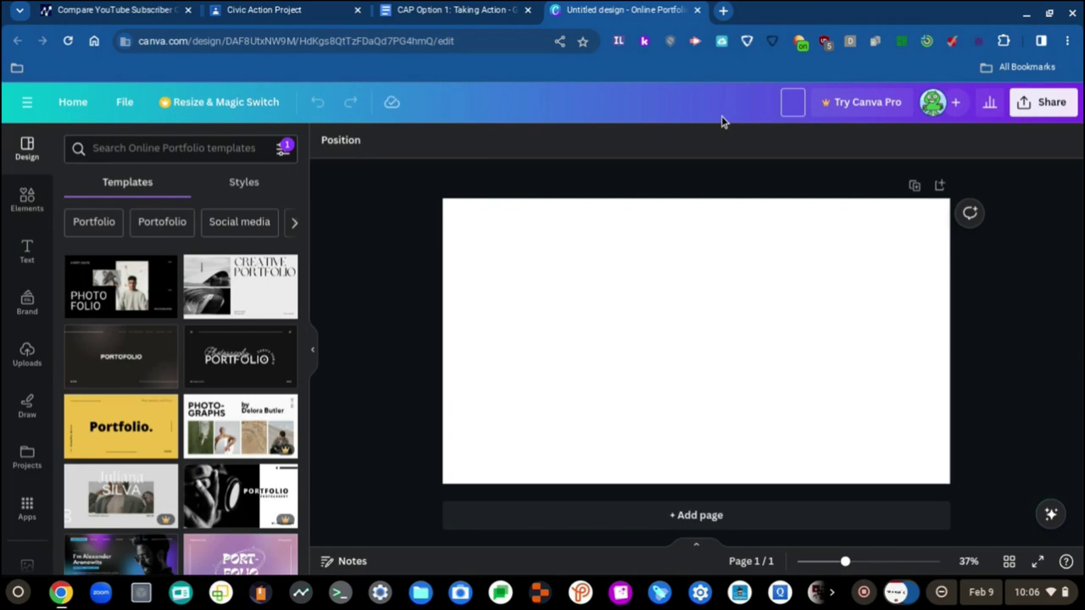
{"action": "type", "text": "c"}
{"action": "type", "text": "Portfolio"}
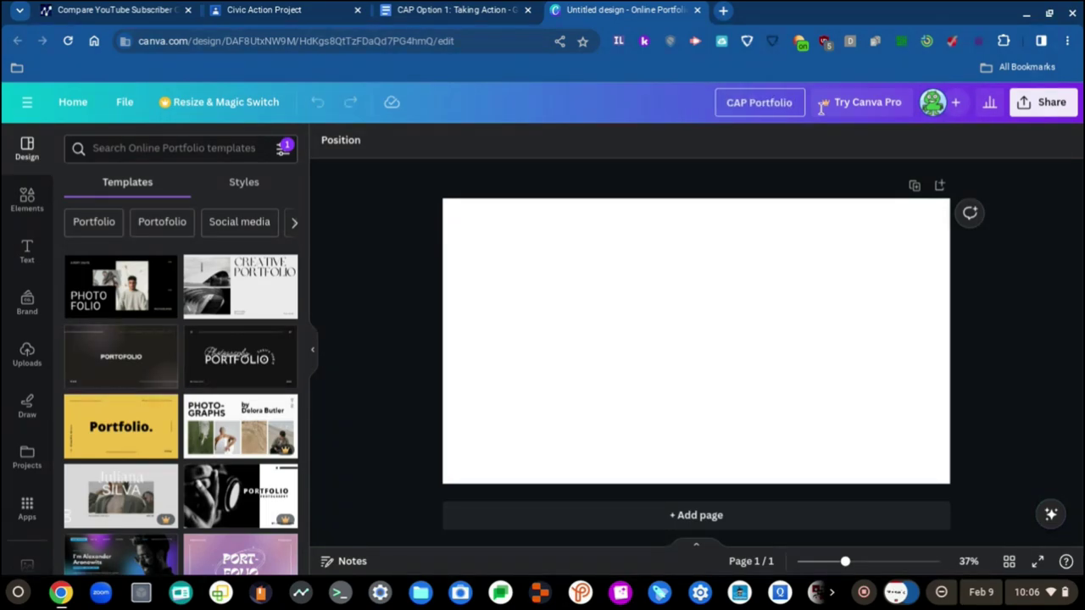
{"action": "left_click", "coordinate": [909, 165]}
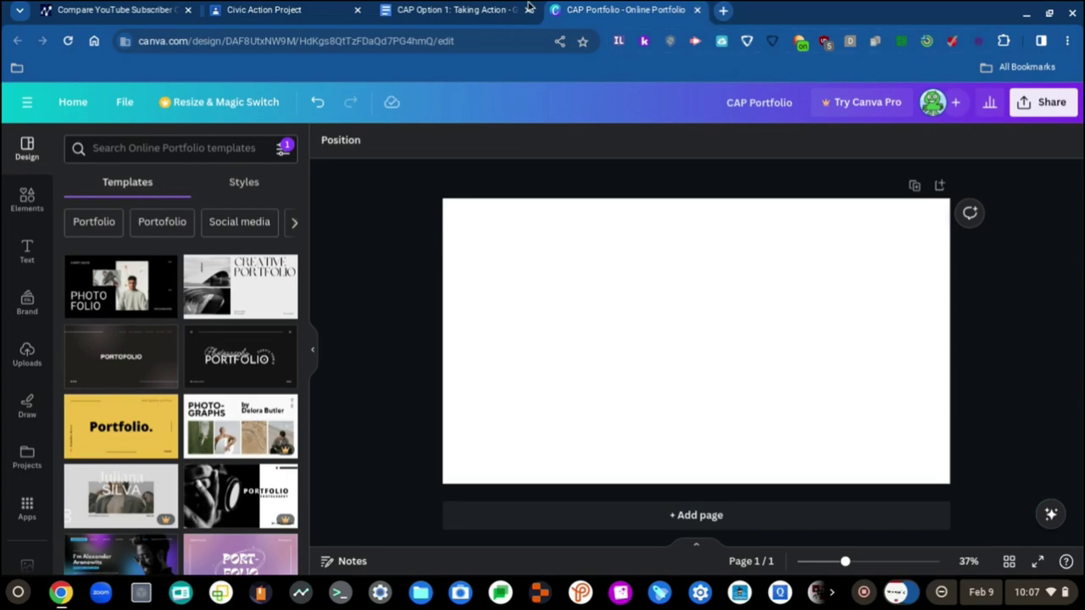
Step: Search the templates for 'acid rain'
{"action": "mouse_move", "coordinate": [487, 8]}
{"action": "left_click", "coordinate": [192, 145]}
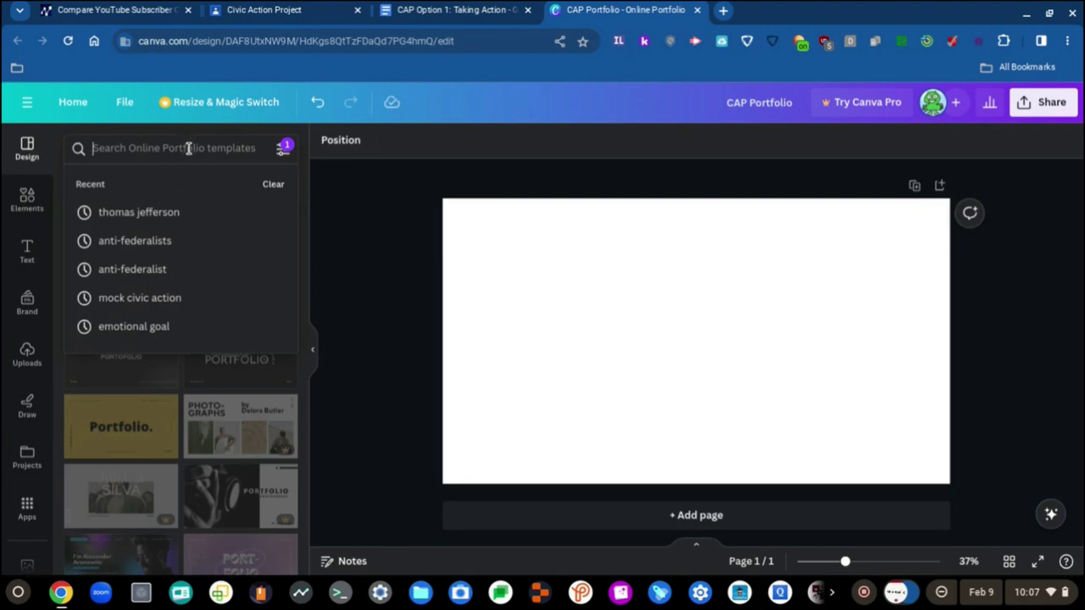
{"action": "type", "text": "acid rain"}
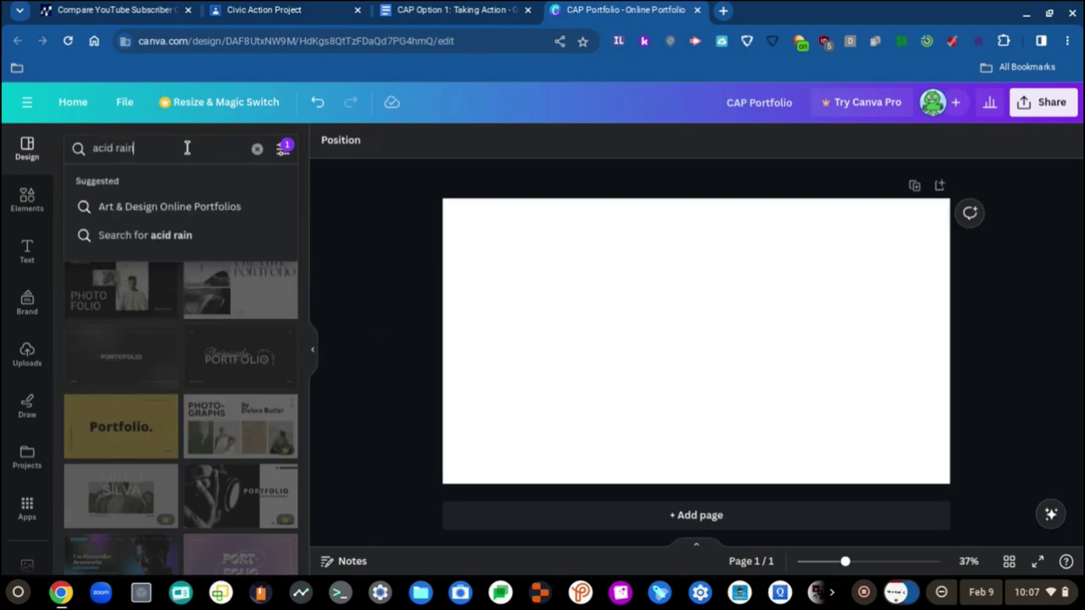
{"action": "key", "text": "Return"}
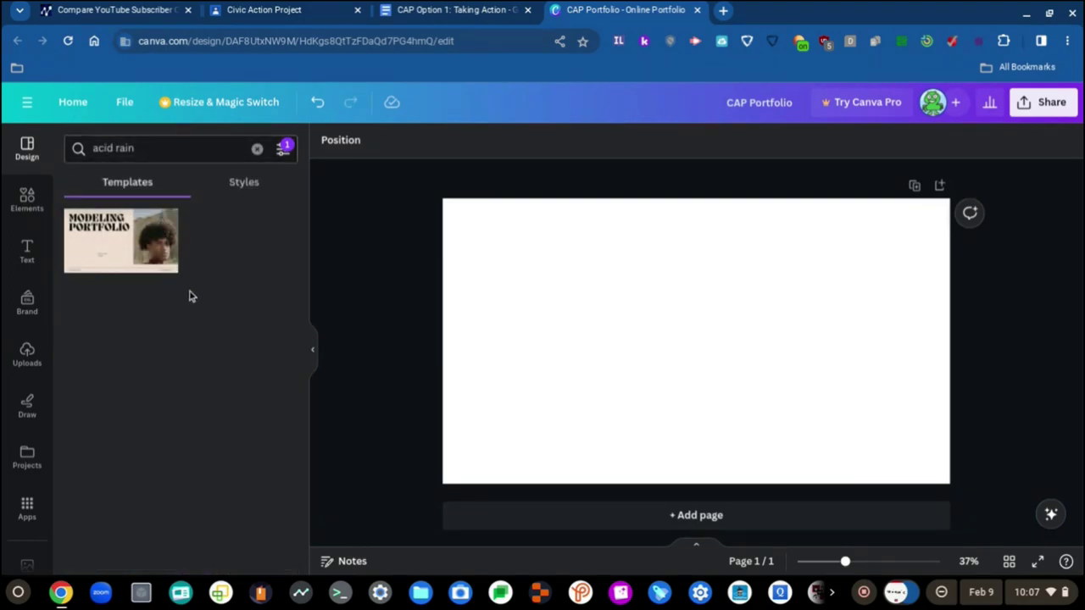
Step: Look through the Brand and Text panels
{"action": "left_click", "coordinate": [32, 314]}
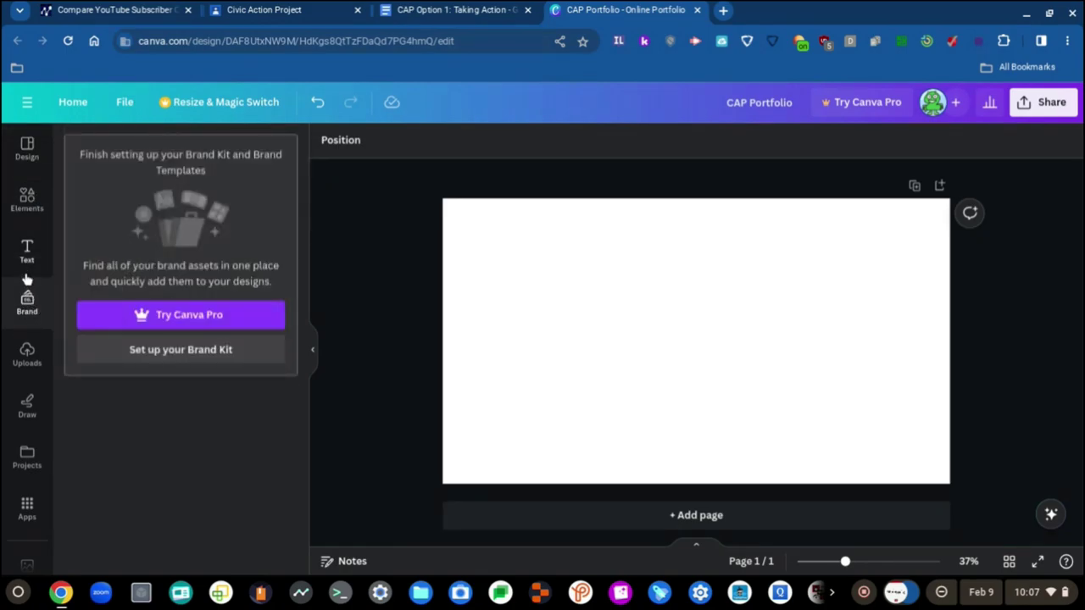
{"action": "left_click", "coordinate": [26, 273]}
{"action": "left_click", "coordinate": [27, 286]}
{"action": "left_click", "coordinate": [29, 264]}
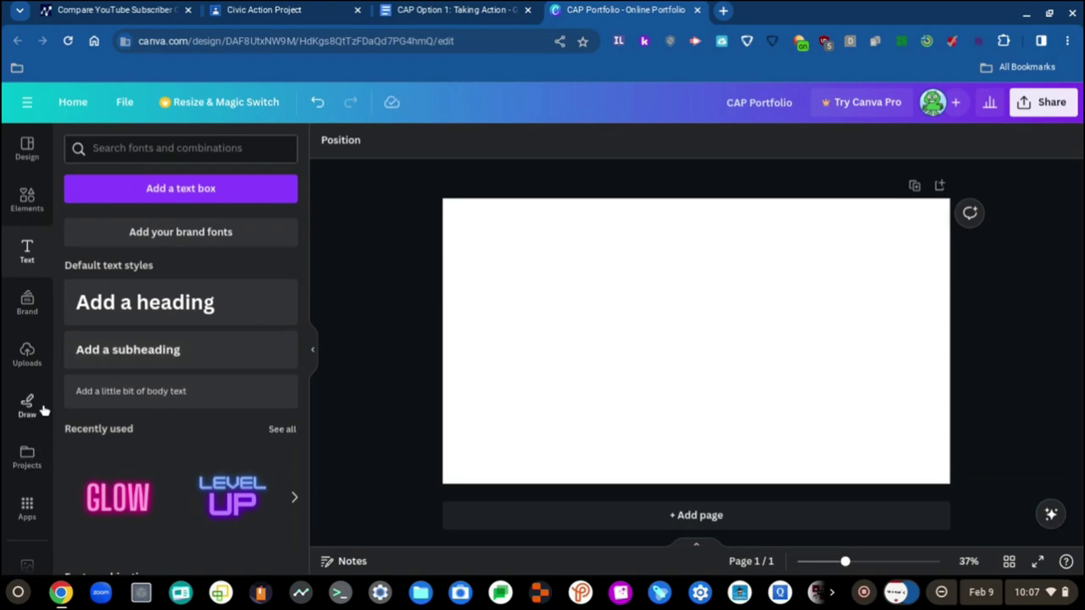
Step: Browse the Elements panel categories, then start a new browser tab
{"action": "left_click", "coordinate": [31, 186]}
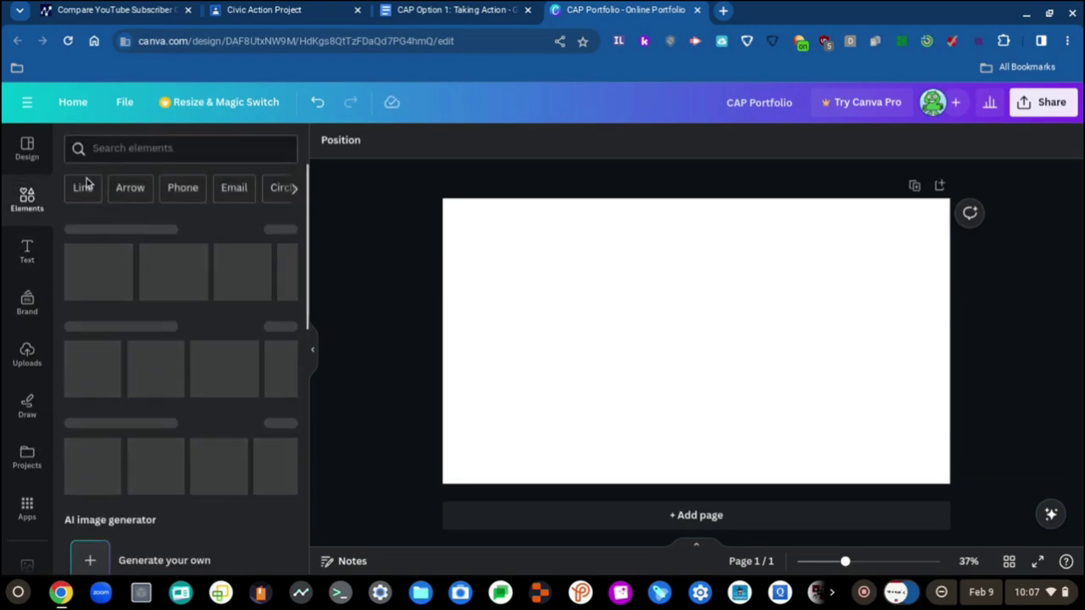
{"action": "left_click", "coordinate": [135, 149]}
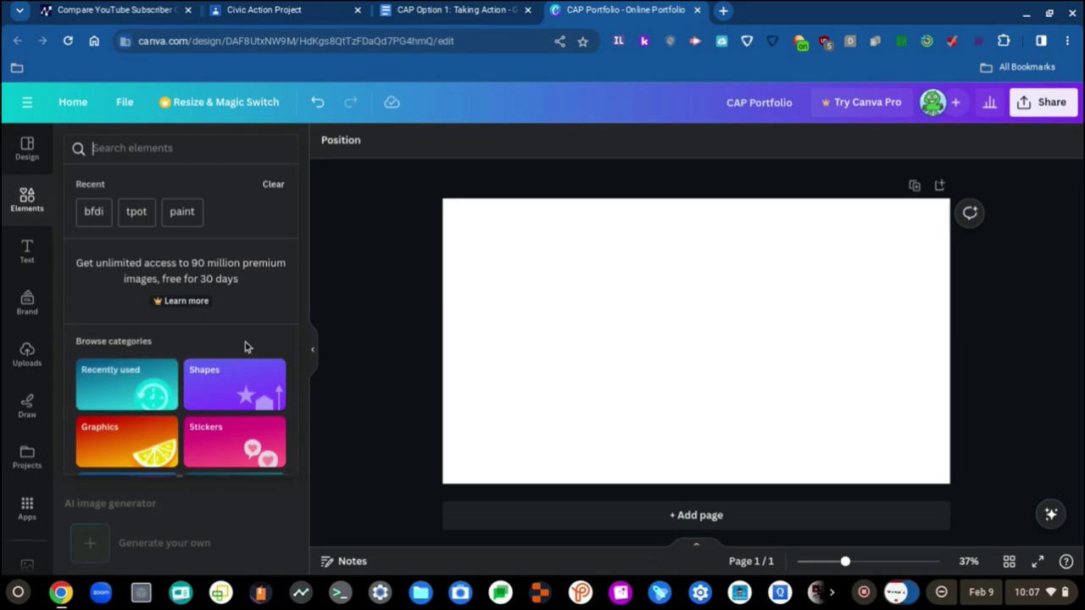
{"action": "scroll", "coordinate": [244, 345], "scroll_direction": "down", "scroll_amount": 3}
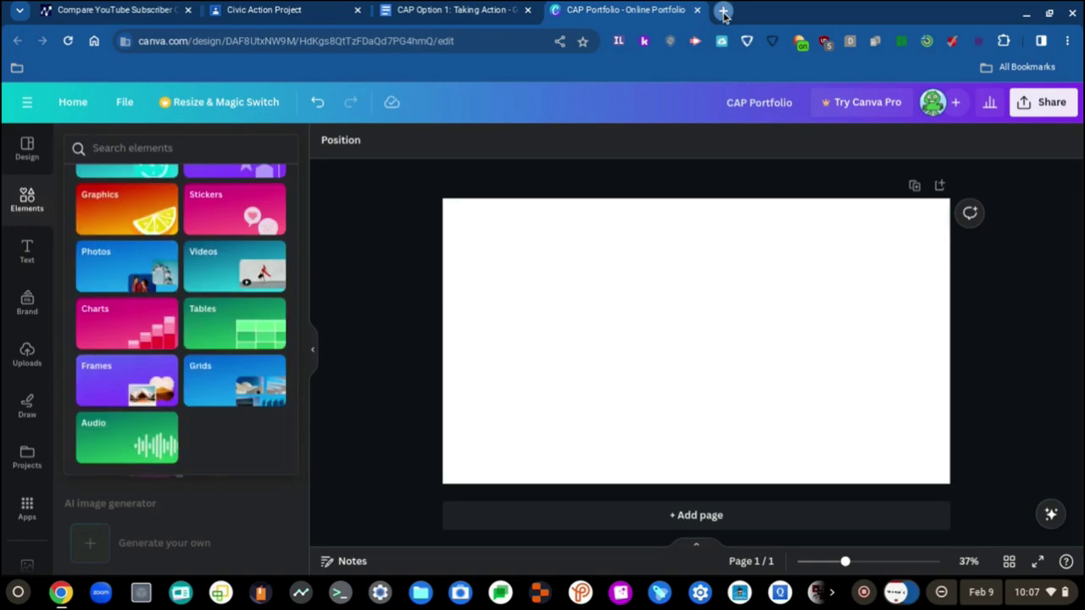
{"action": "left_click", "coordinate": [723, 11]}
Step: Search Google for 'acid rain' and show the image results
{"action": "type", "text": "ai"}
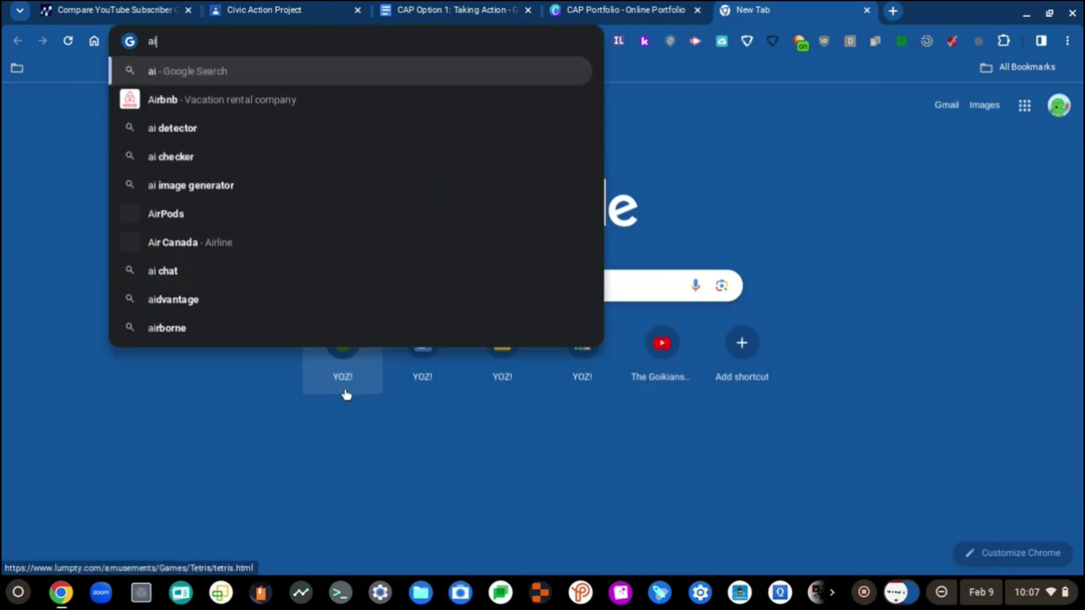
{"action": "type", "text": "c"}
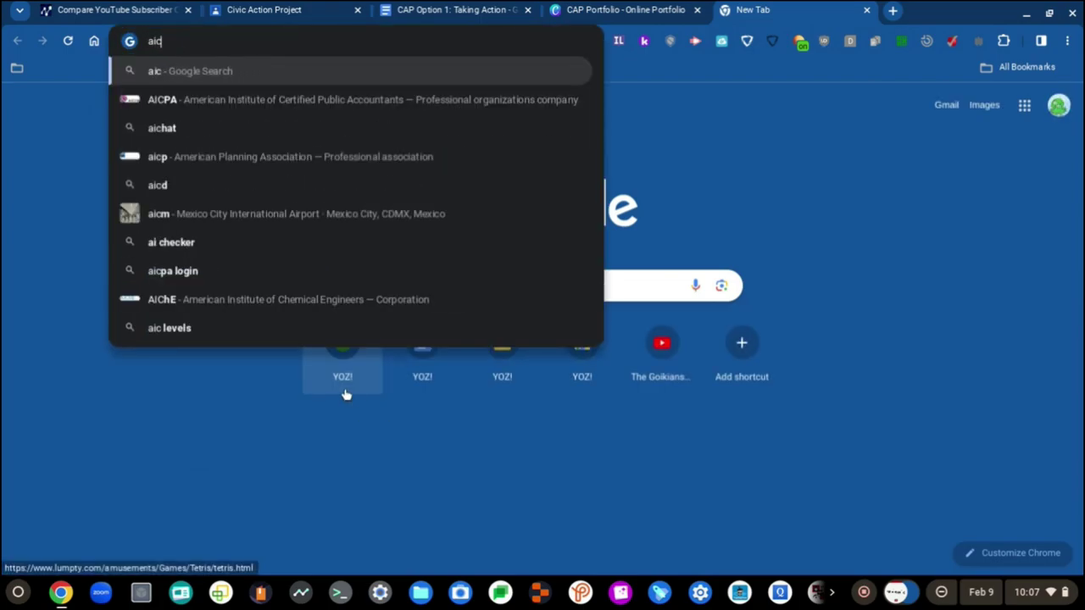
{"action": "key", "text": "BackSpace"}
{"action": "key", "text": "BackSpace"}
{"action": "type", "text": "cid"}
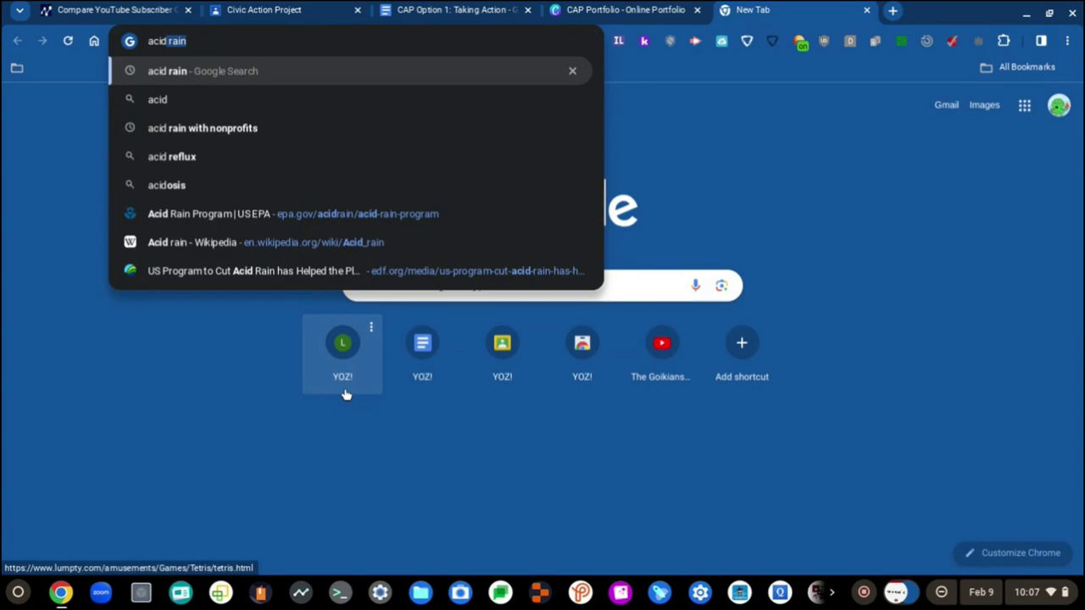
{"action": "key", "text": "Return"}
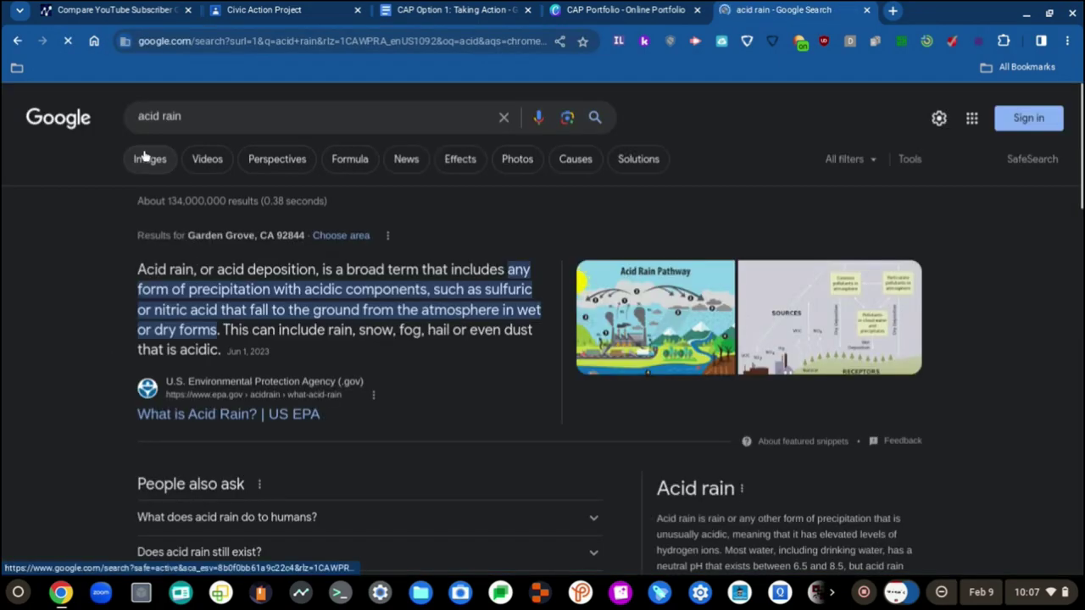
{"action": "left_click", "coordinate": [146, 159]}
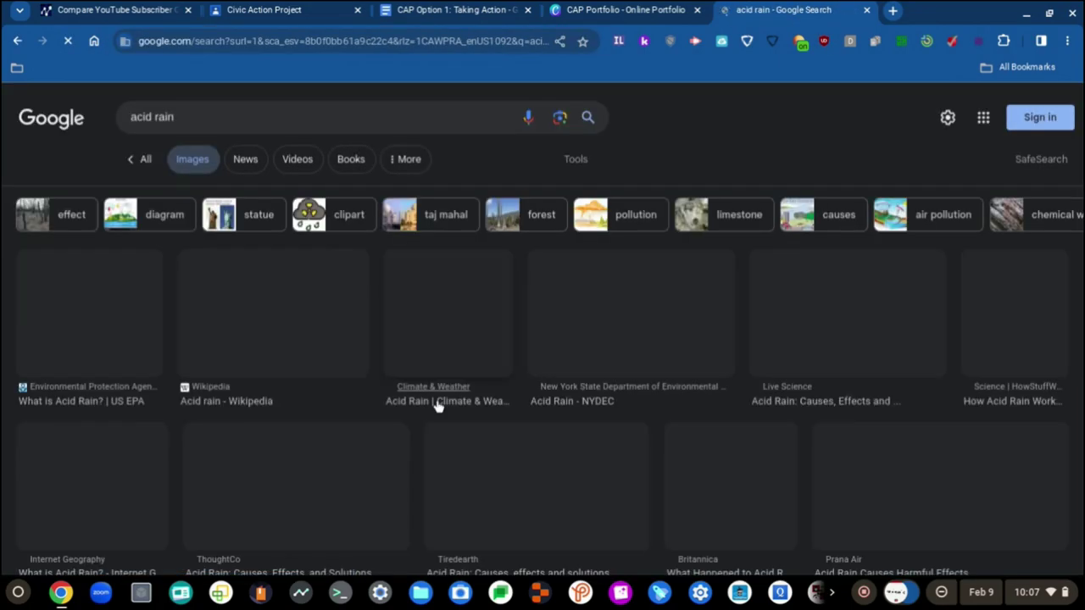
Step: Preview the rainy umbrella photo and copy the image
{"action": "scroll", "coordinate": [436, 407], "scroll_direction": "down", "scroll_amount": 2}
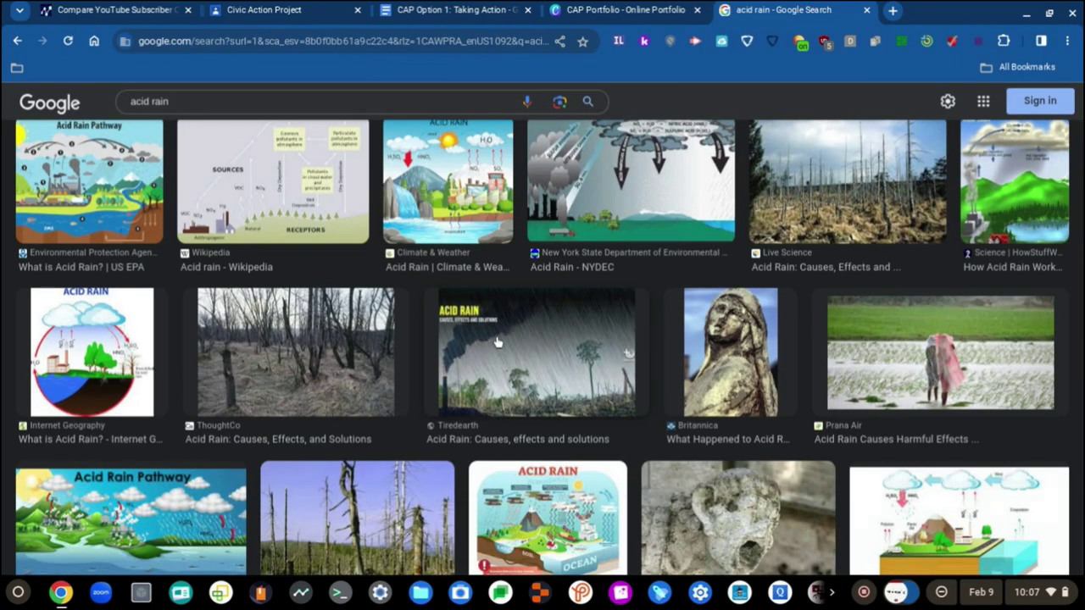
{"action": "scroll", "coordinate": [497, 335], "scroll_direction": "down", "scroll_amount": 5}
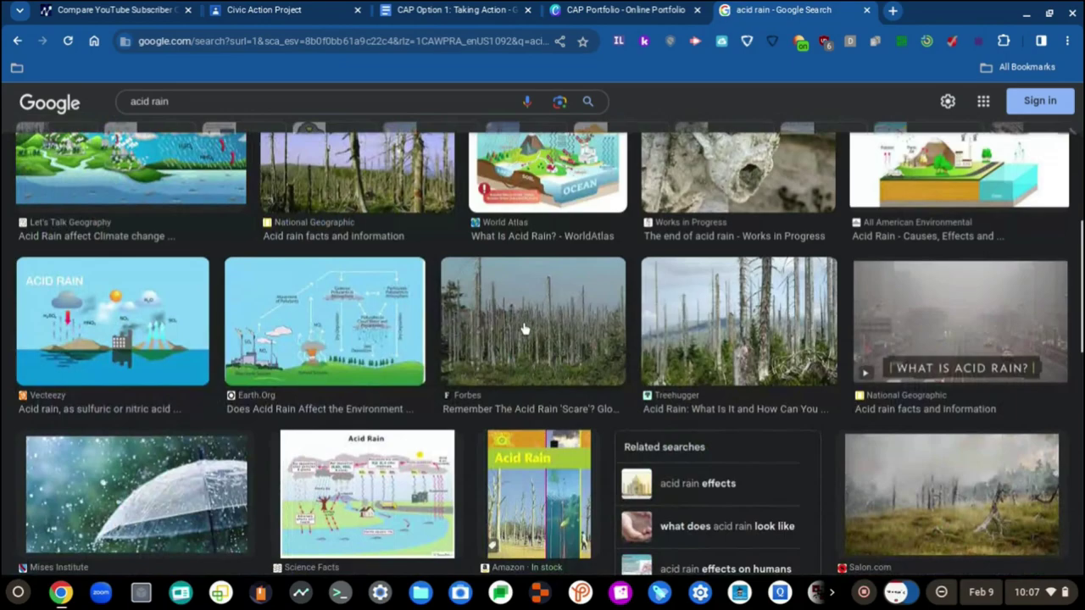
{"action": "scroll", "coordinate": [525, 318], "scroll_direction": "down", "scroll_amount": 3}
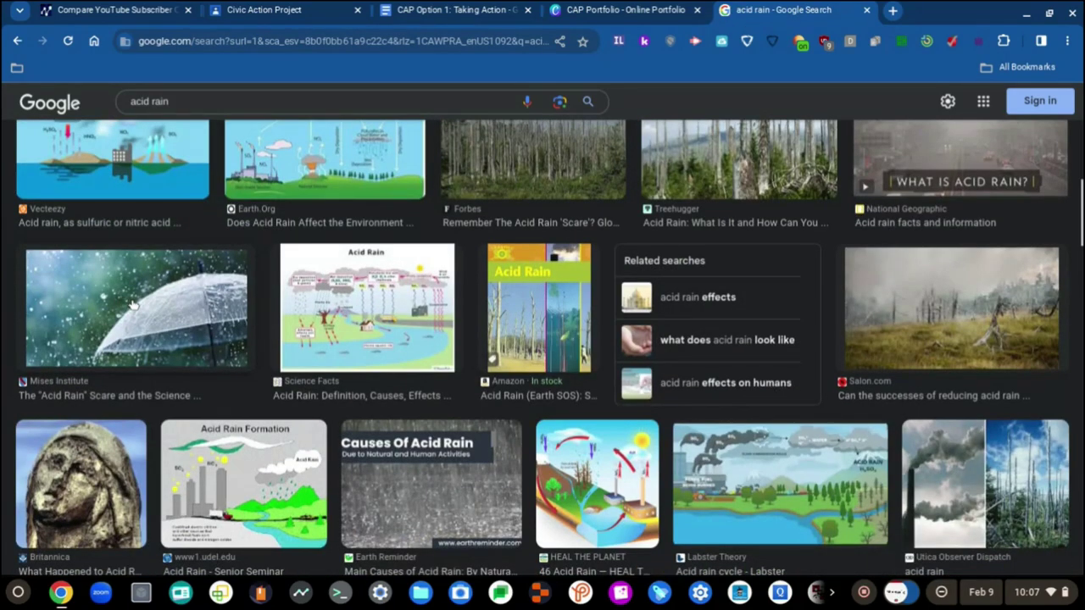
{"action": "left_click", "coordinate": [133, 305]}
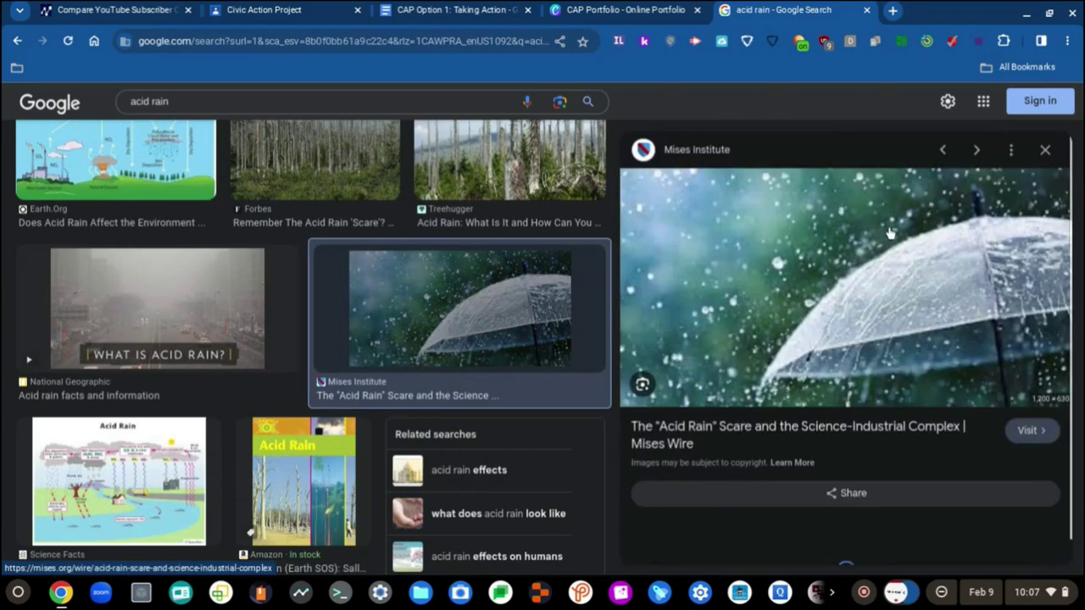
{"action": "right_click", "coordinate": [825, 234]}
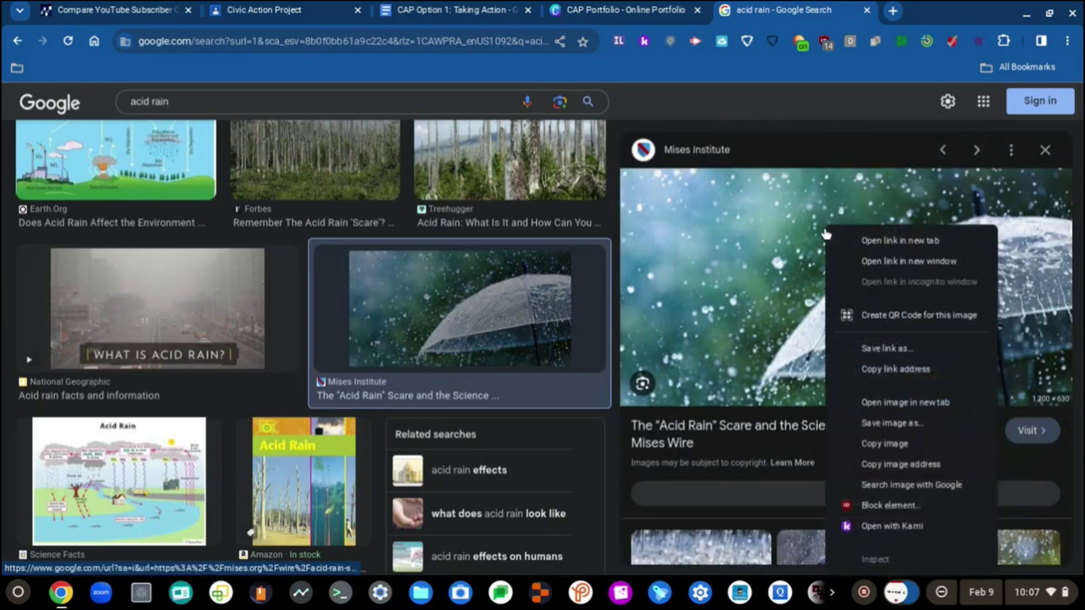
{"action": "left_click", "coordinate": [891, 422]}
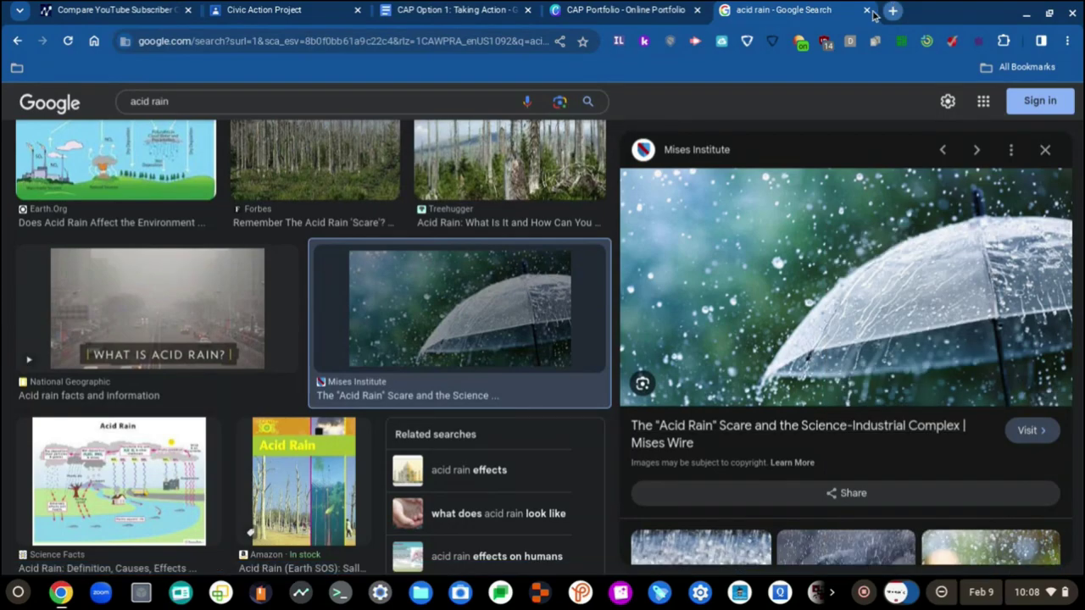
Step: Back in the design, start a file upload from the Uploads panel and dismiss the storage warning
{"action": "left_click", "coordinate": [867, 11]}
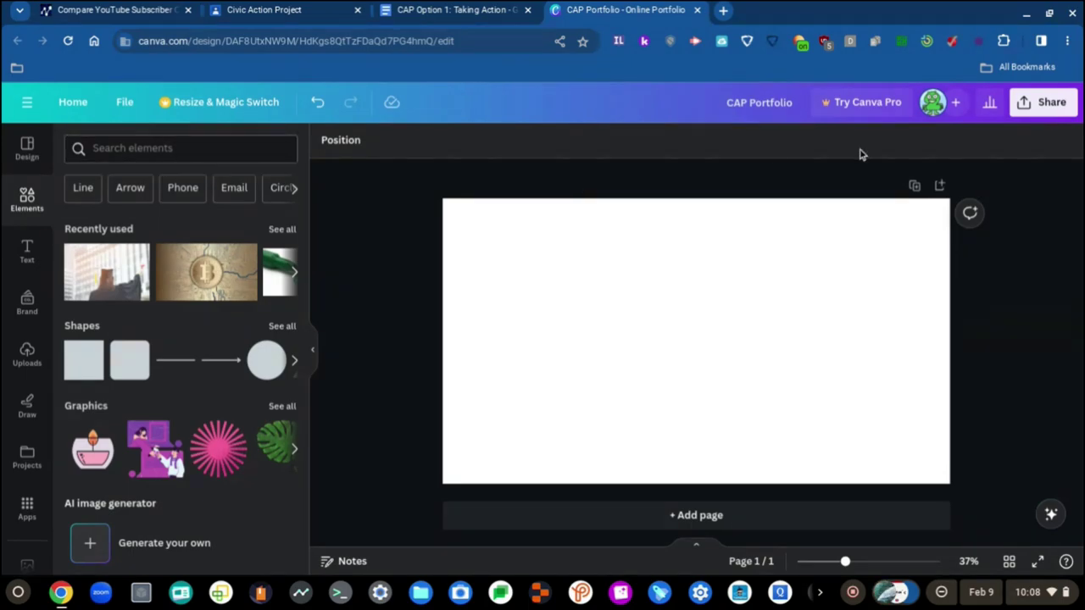
{"action": "left_click", "coordinate": [706, 315]}
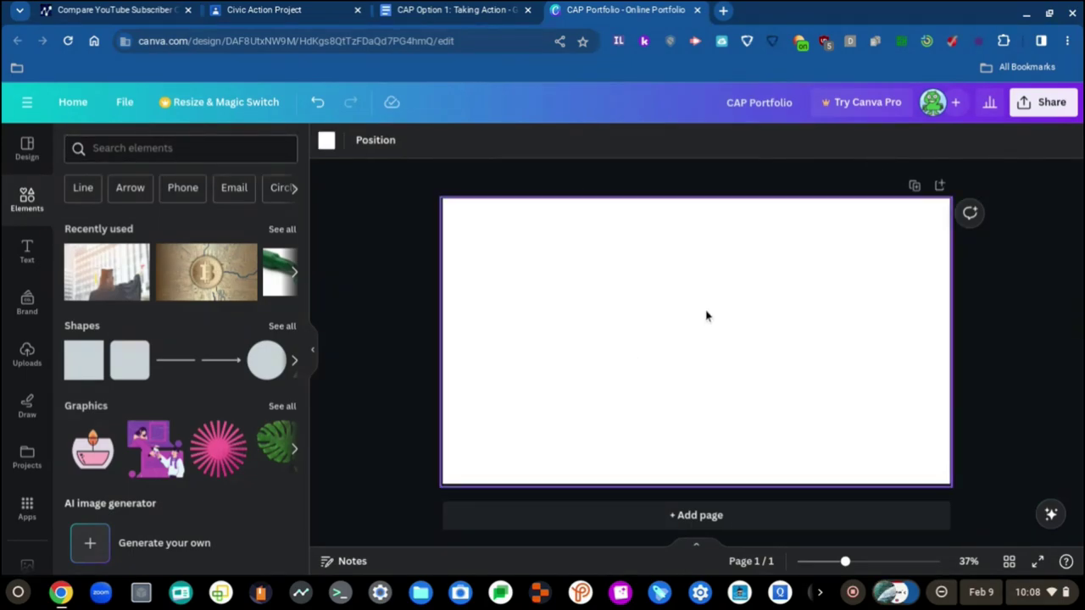
{"action": "left_click", "coordinate": [25, 347]}
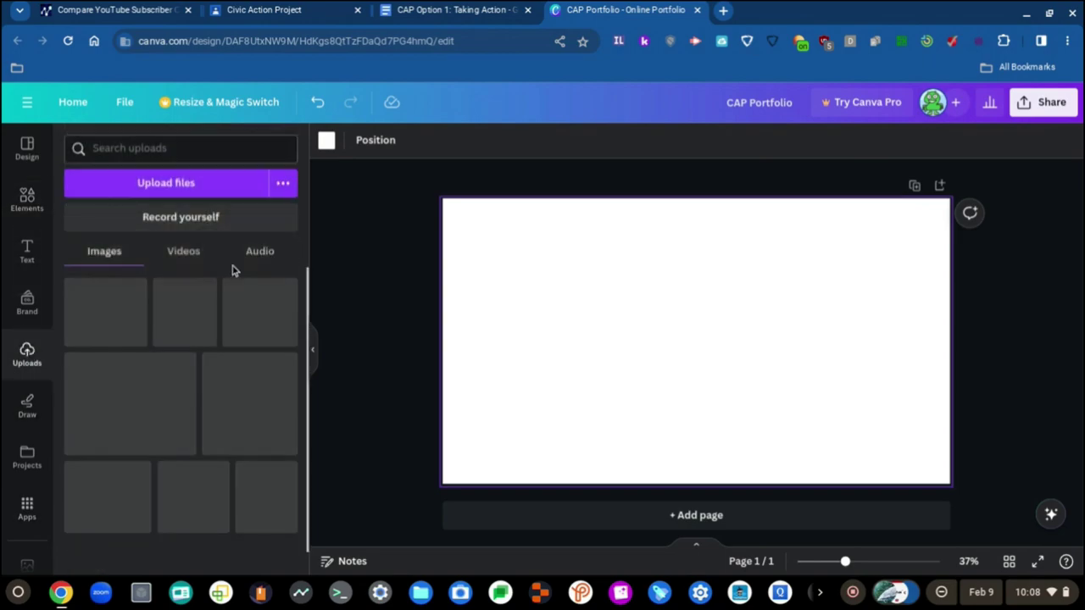
{"action": "left_click", "coordinate": [195, 188]}
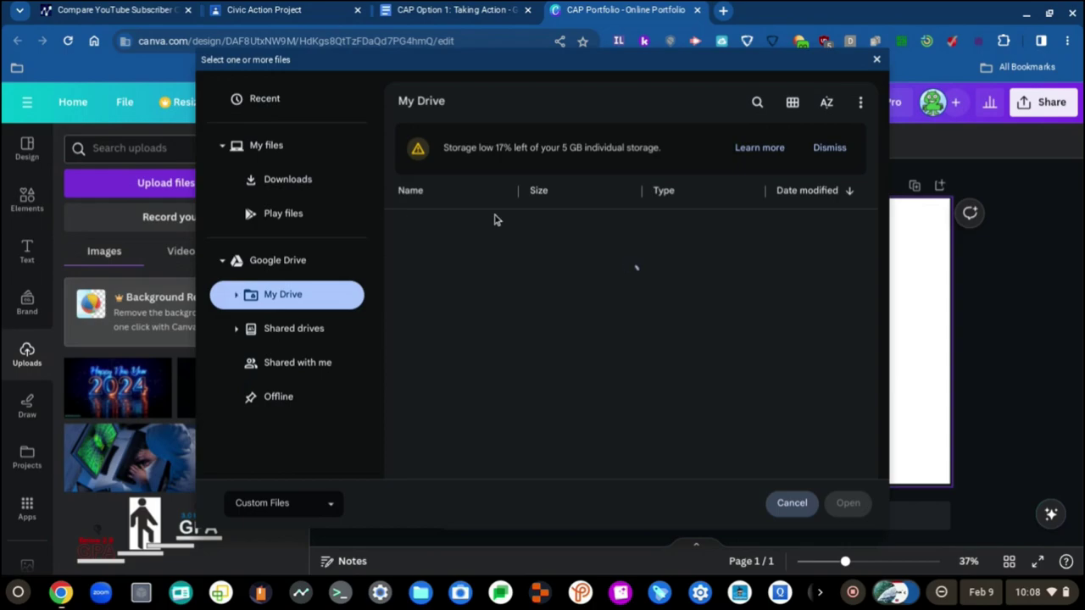
{"action": "left_click", "coordinate": [829, 148]}
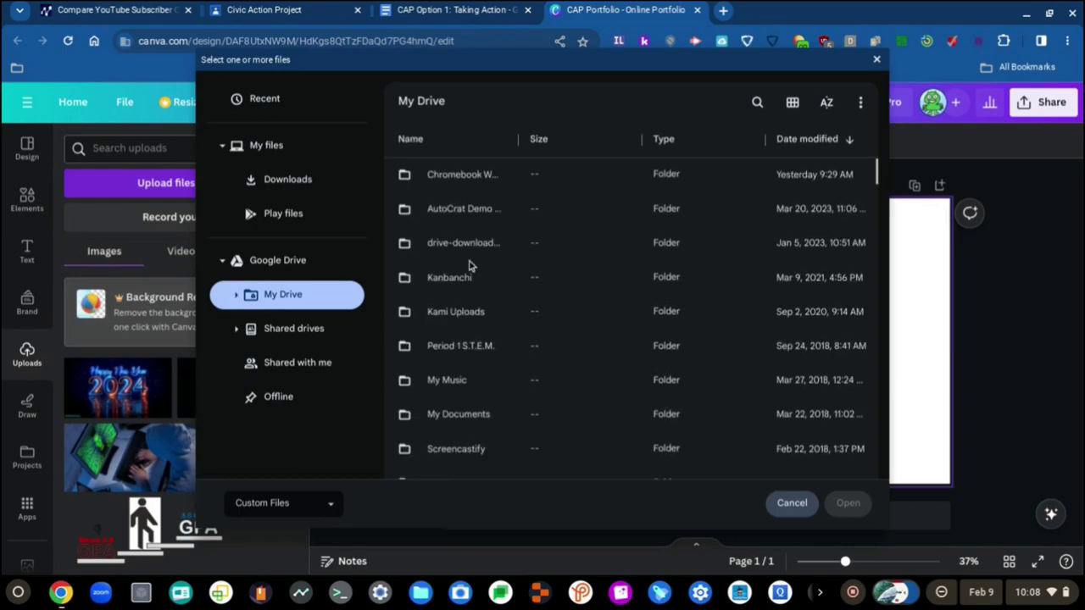
Step: Select rain-fb.jpg in My Drive and upload it to Canva
{"action": "scroll", "coordinate": [492, 244], "scroll_direction": "down", "scroll_amount": 5}
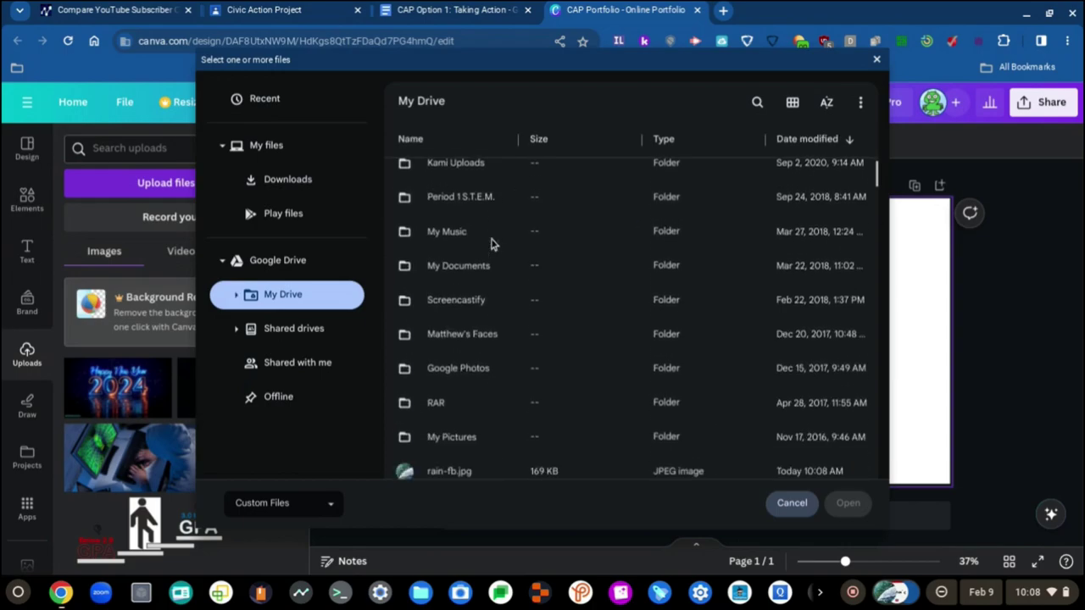
{"action": "scroll", "coordinate": [473, 261], "scroll_direction": "down", "scroll_amount": 1}
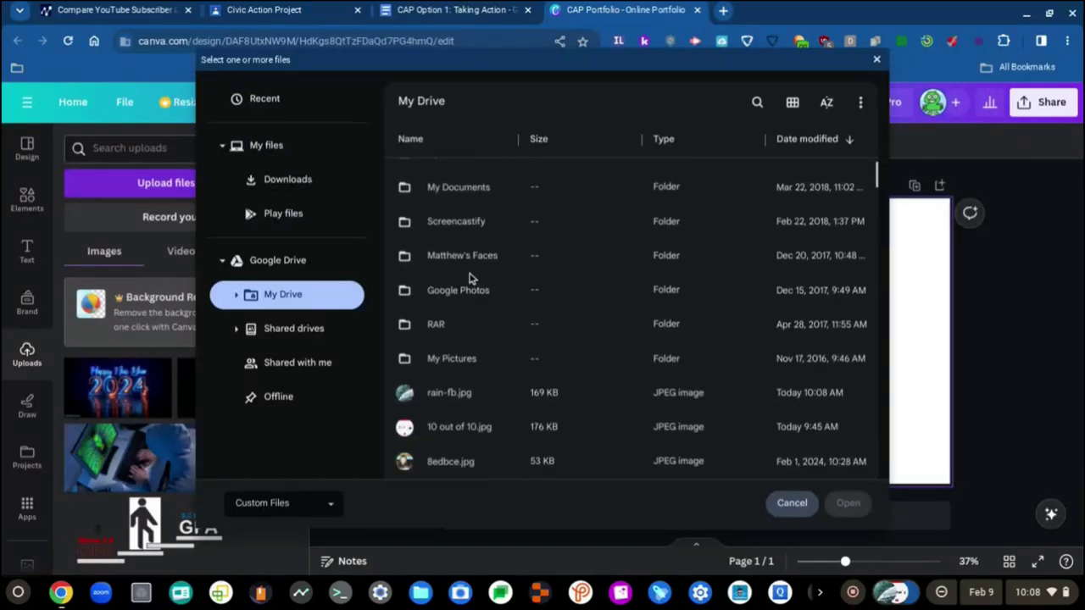
{"action": "scroll", "coordinate": [465, 276], "scroll_direction": "up", "scroll_amount": 1}
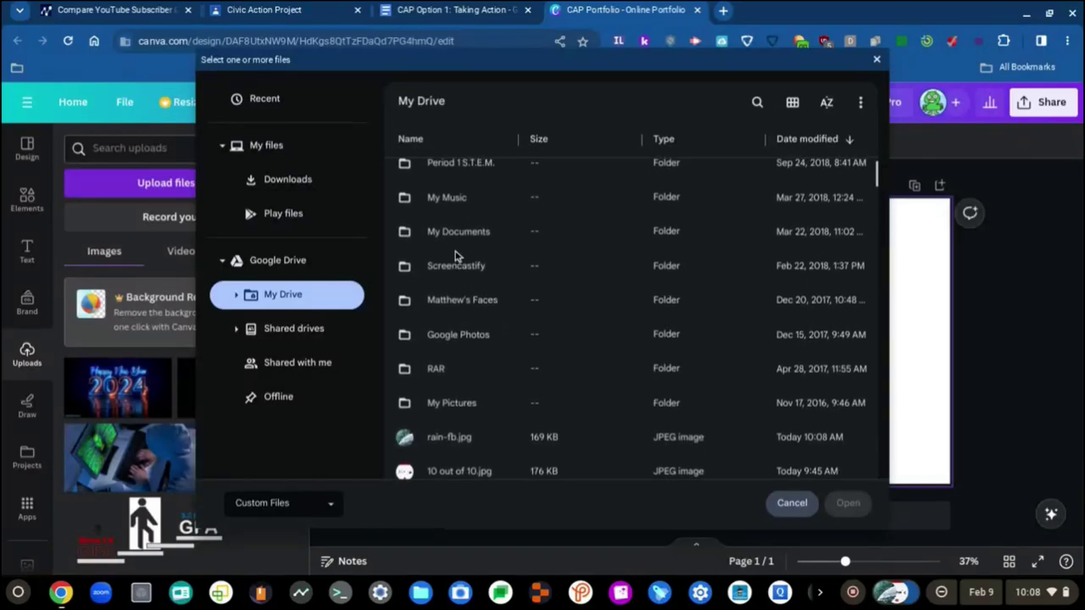
{"action": "scroll", "coordinate": [457, 251], "scroll_direction": "up", "scroll_amount": 3}
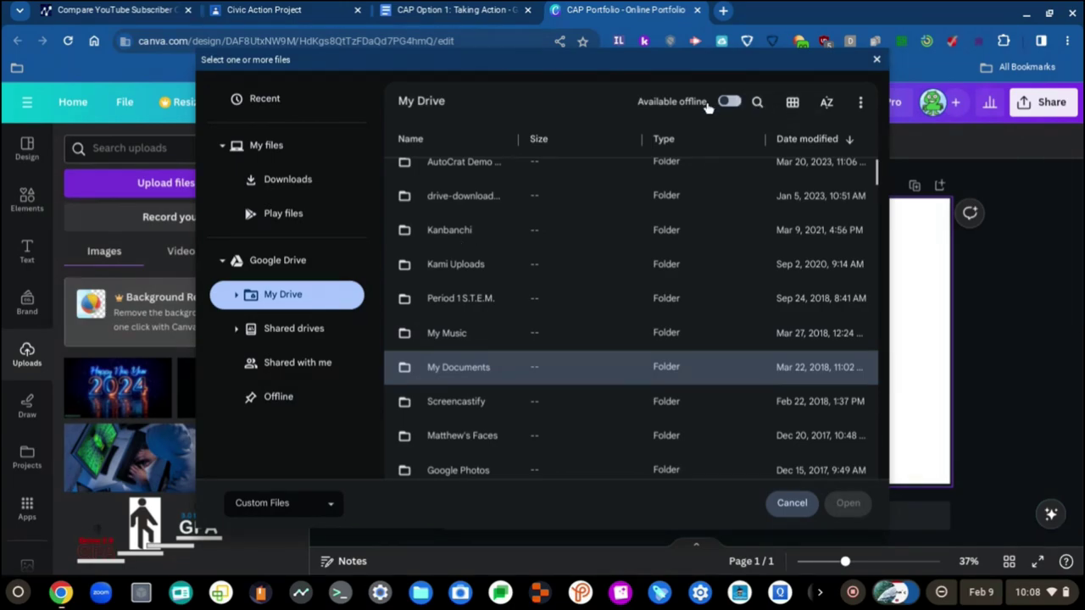
{"action": "left_click", "coordinate": [237, 328]}
{"action": "left_click", "coordinate": [238, 329]}
{"action": "scroll", "coordinate": [436, 332], "scroll_direction": "up", "scroll_amount": 2}
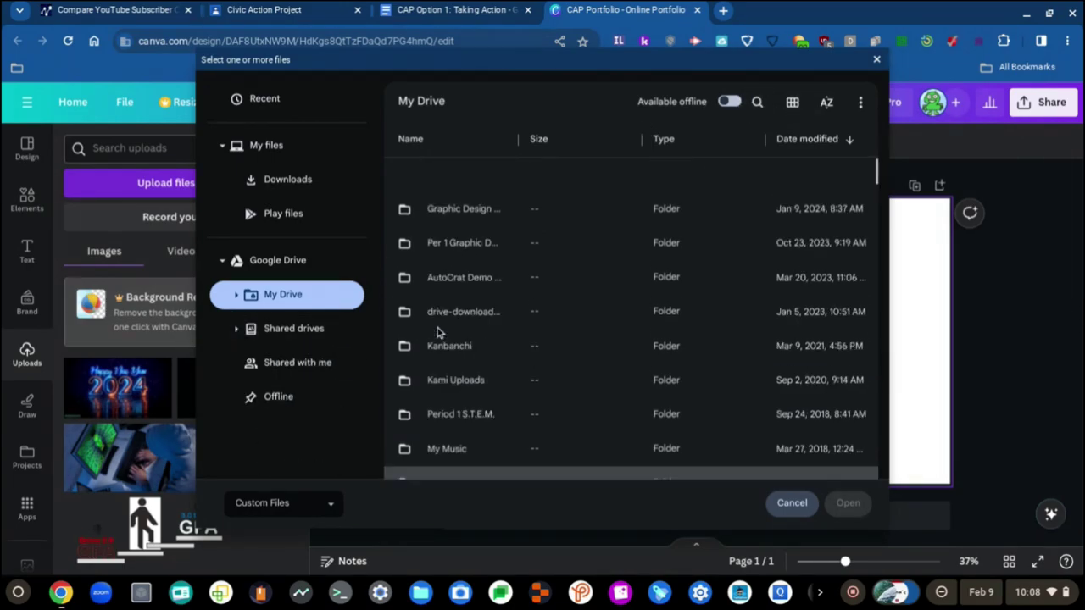
{"action": "scroll", "coordinate": [436, 330], "scroll_direction": "up", "scroll_amount": 2}
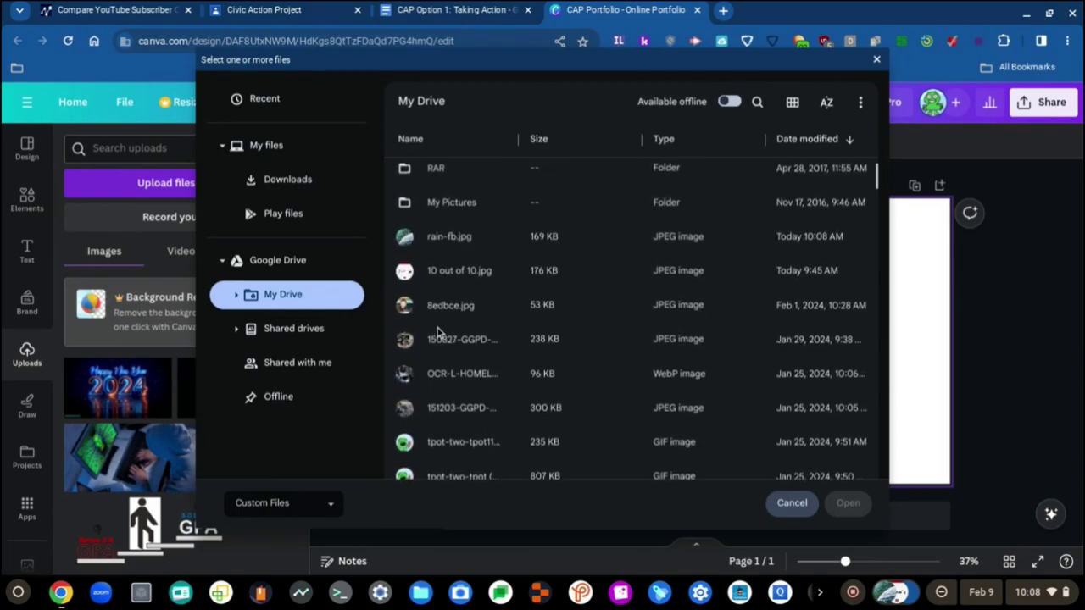
{"action": "left_click", "coordinate": [497, 244]}
{"action": "left_click", "coordinate": [838, 503]}
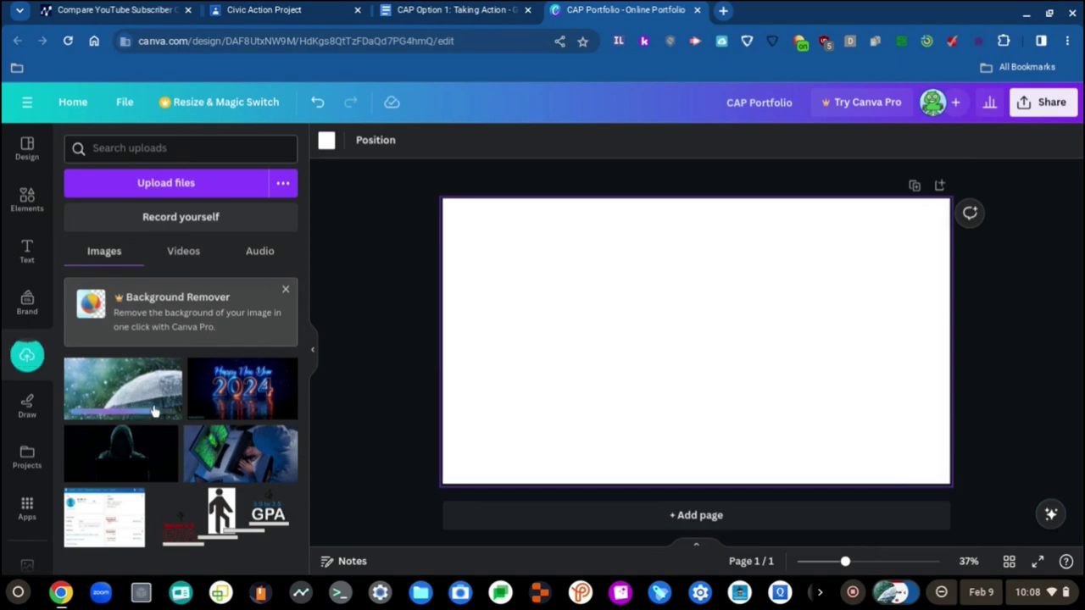
Step: Place the rain-fb.jpg umbrella photo on the page and stretch it to fill the page's width and height
{"action": "left_click_drag", "start_coordinate": [148, 407], "coordinate": [536, 298]}
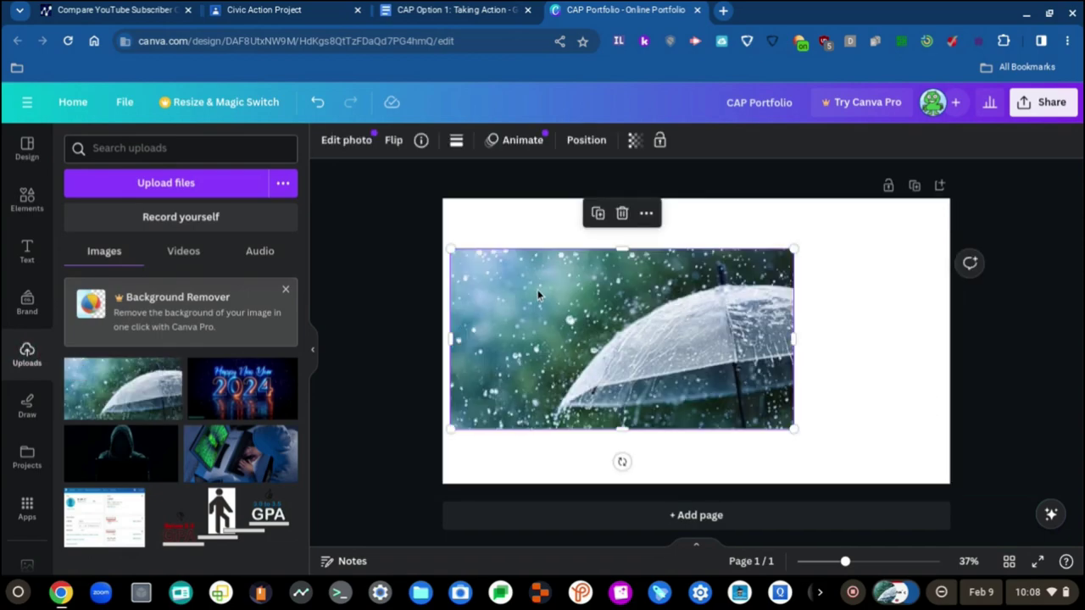
{"action": "left_click_drag", "start_coordinate": [793, 250], "coordinate": [933, 175]}
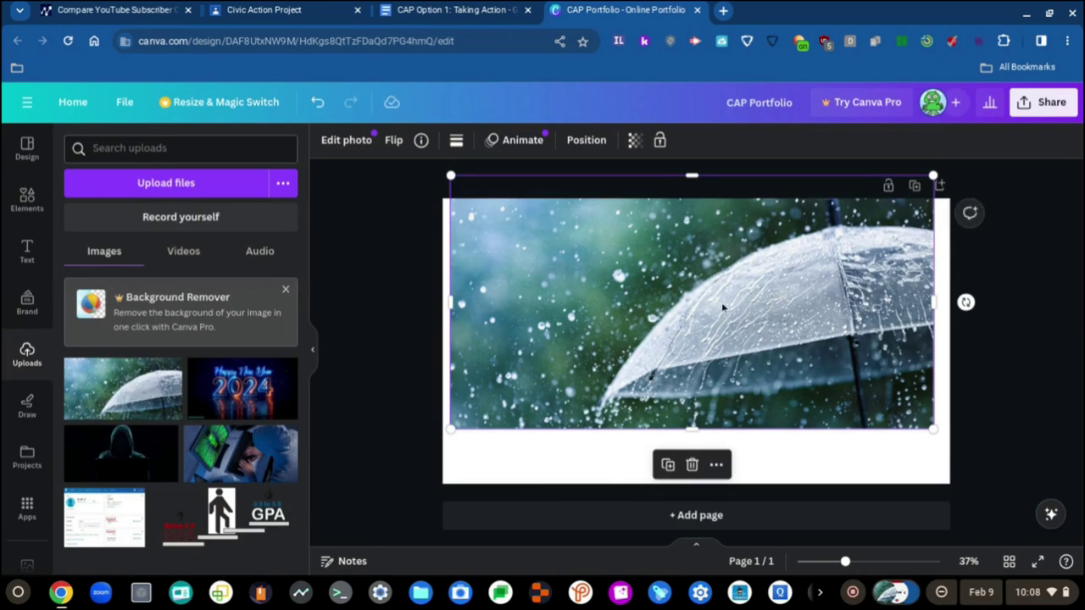
{"action": "left_click_drag", "start_coordinate": [721, 302], "coordinate": [702, 296]}
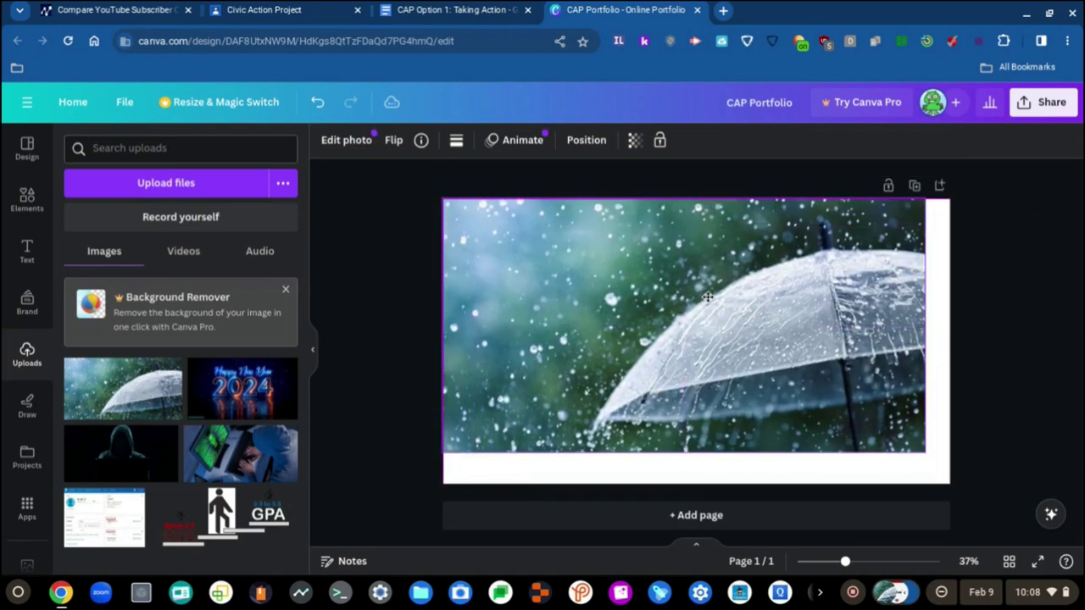
{"action": "left_click_drag", "start_coordinate": [930, 456], "coordinate": [932, 491]}
{"action": "left_click_drag", "start_coordinate": [697, 467], "coordinate": [698, 483]}
{"action": "left_click", "coordinate": [990, 394]}
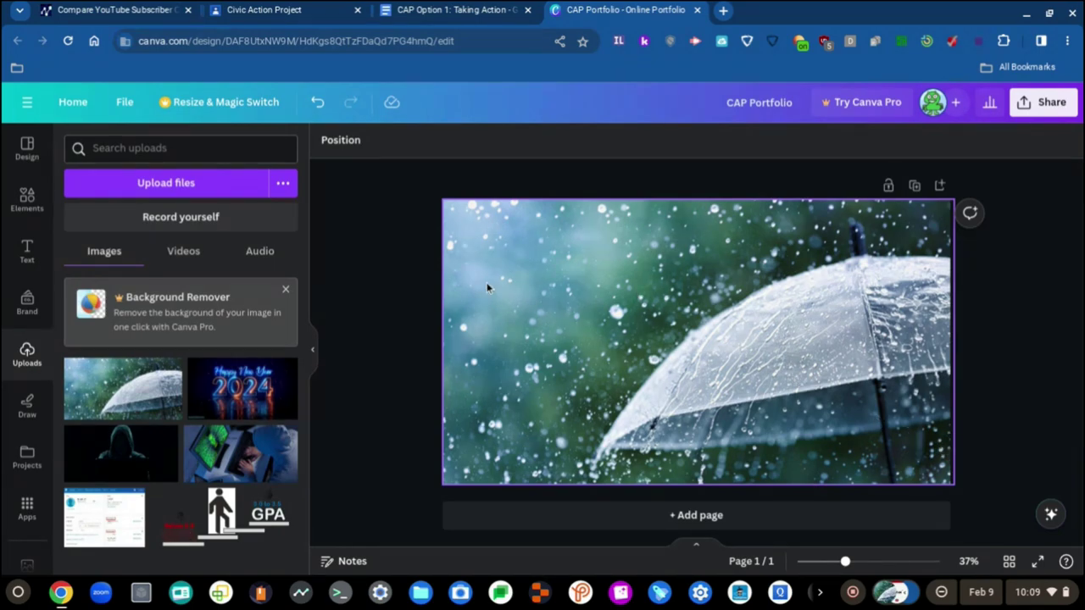
Step: Add a paragraph box and the hugs + kisses font combination over the umbrella photo
{"action": "left_click", "coordinate": [12, 246]}
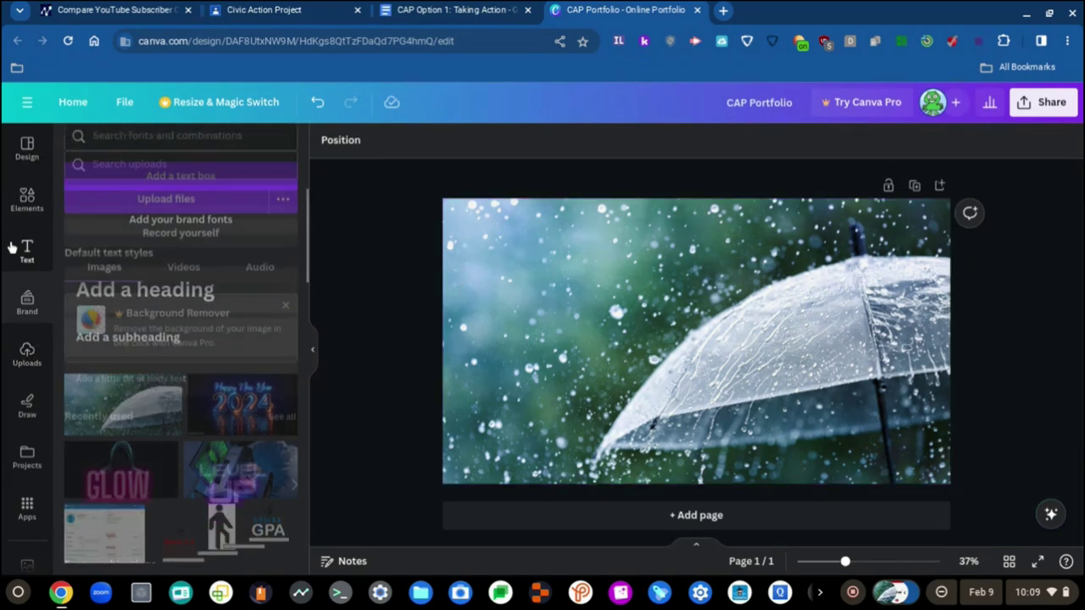
{"action": "scroll", "coordinate": [194, 344], "scroll_direction": "down", "scroll_amount": 1}
{"action": "scroll", "coordinate": [196, 327], "scroll_direction": "up", "scroll_amount": 1}
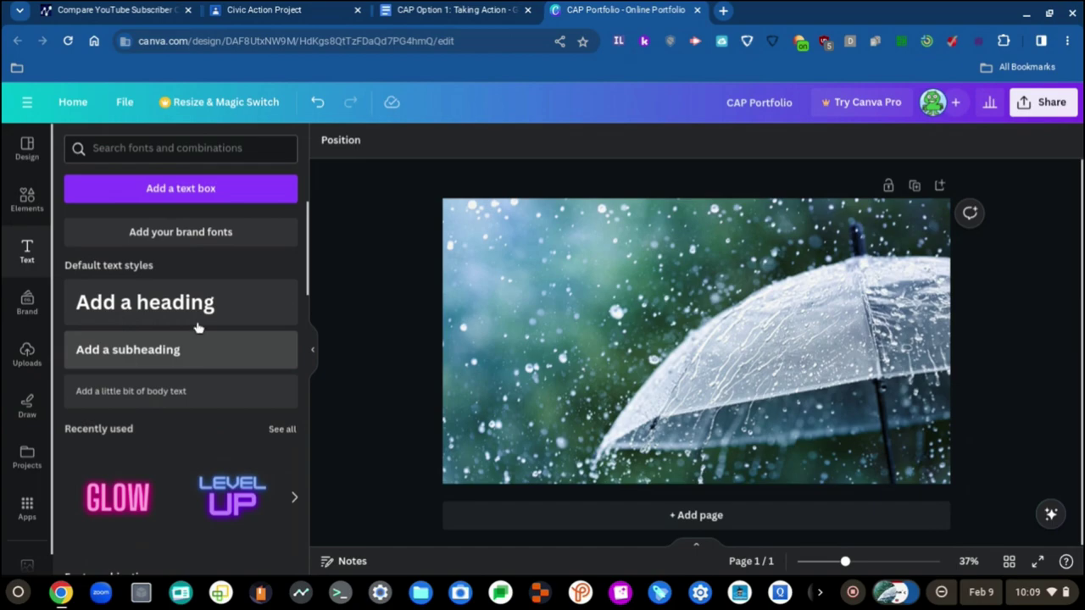
{"action": "left_click", "coordinate": [208, 193]}
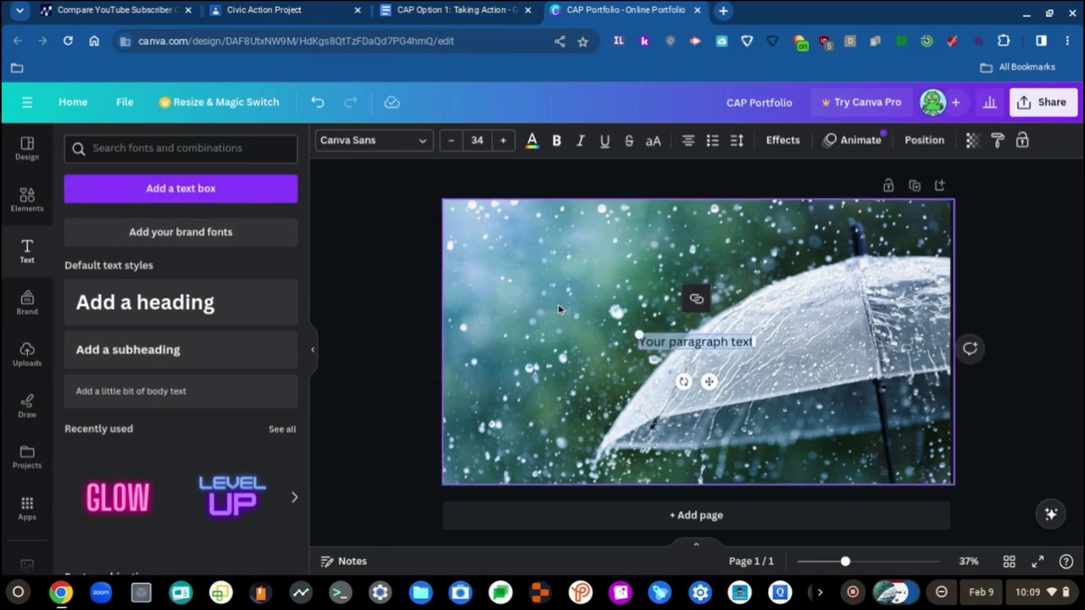
{"action": "scroll", "coordinate": [204, 303], "scroll_direction": "down", "scroll_amount": 3}
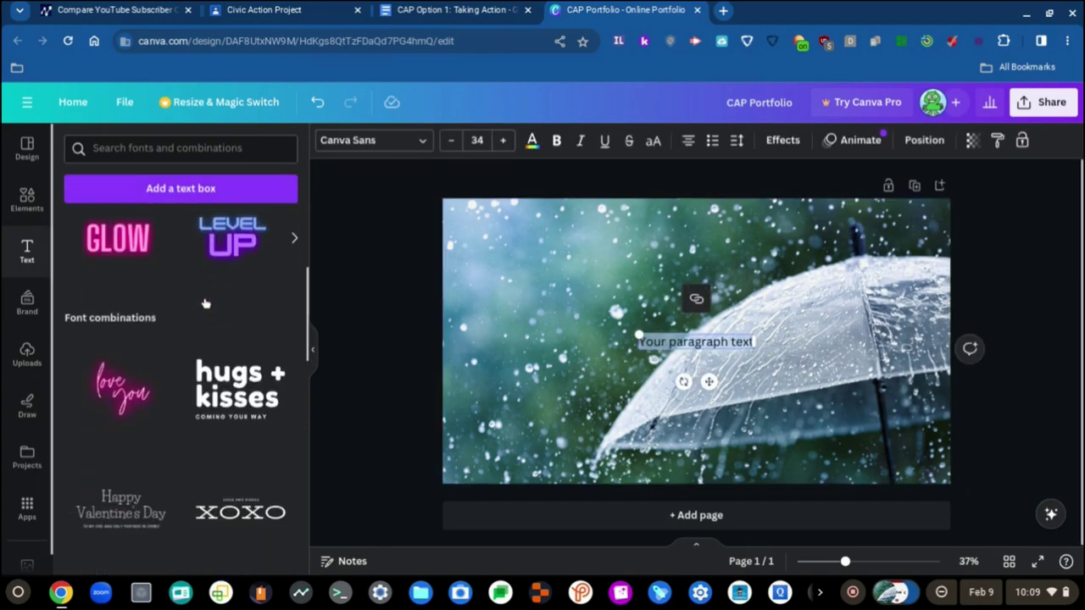
{"action": "scroll", "coordinate": [204, 304], "scroll_direction": "down", "scroll_amount": 1}
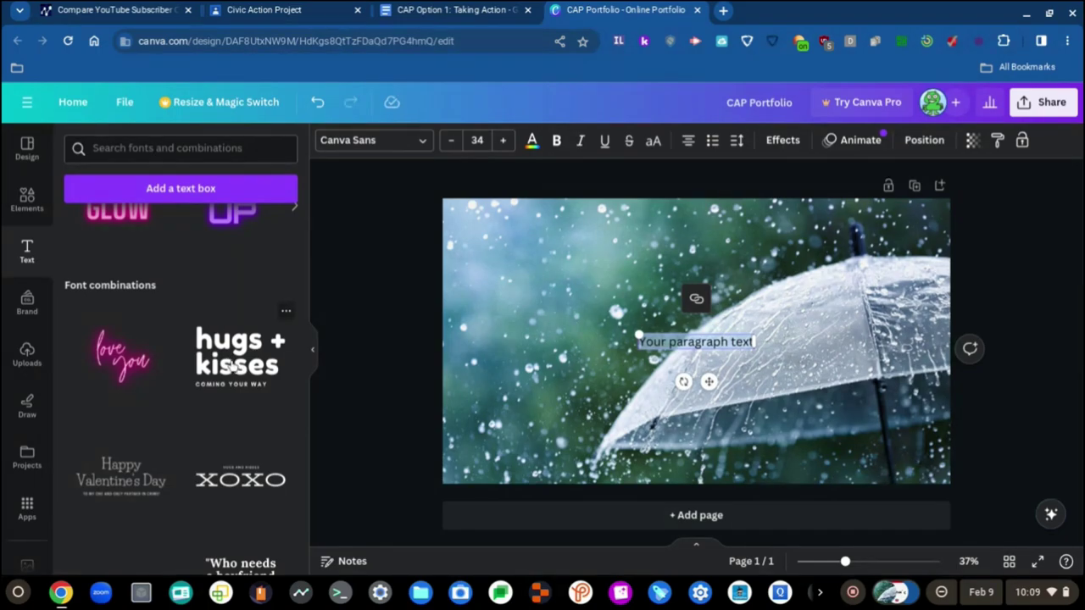
{"action": "left_click", "coordinate": [258, 352]}
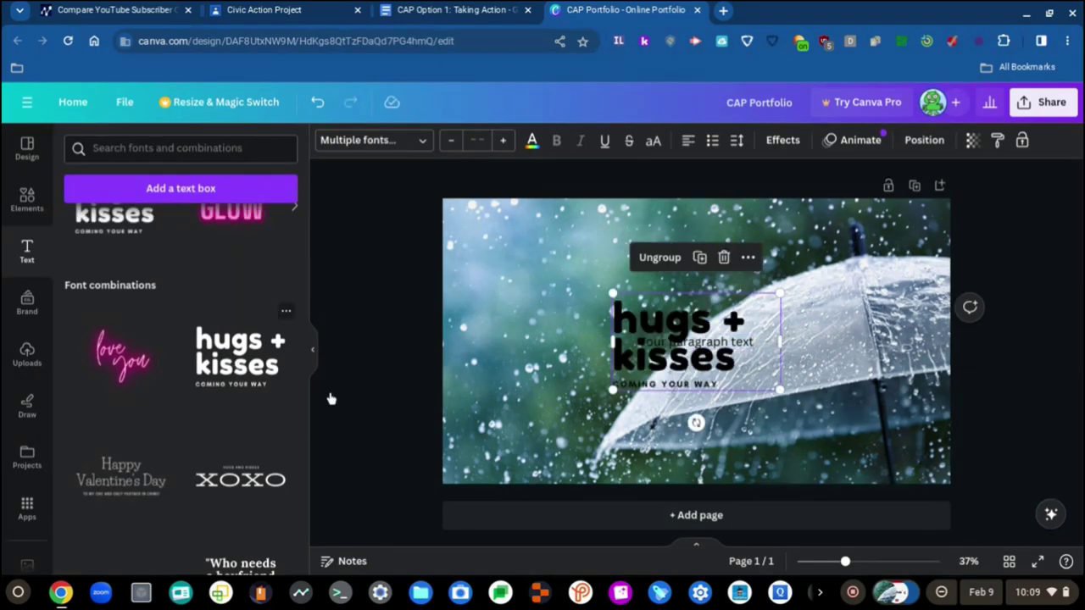
{"action": "left_click_drag", "start_coordinate": [631, 354], "coordinate": [624, 316]}
Step: Delete the paragraph box, retitle the heading 'Acid rain' and remove COMING YOUR WAY
{"action": "left_click", "coordinate": [687, 341]}
{"action": "key", "text": "Delete"}
{"action": "left_click", "coordinate": [644, 322]}
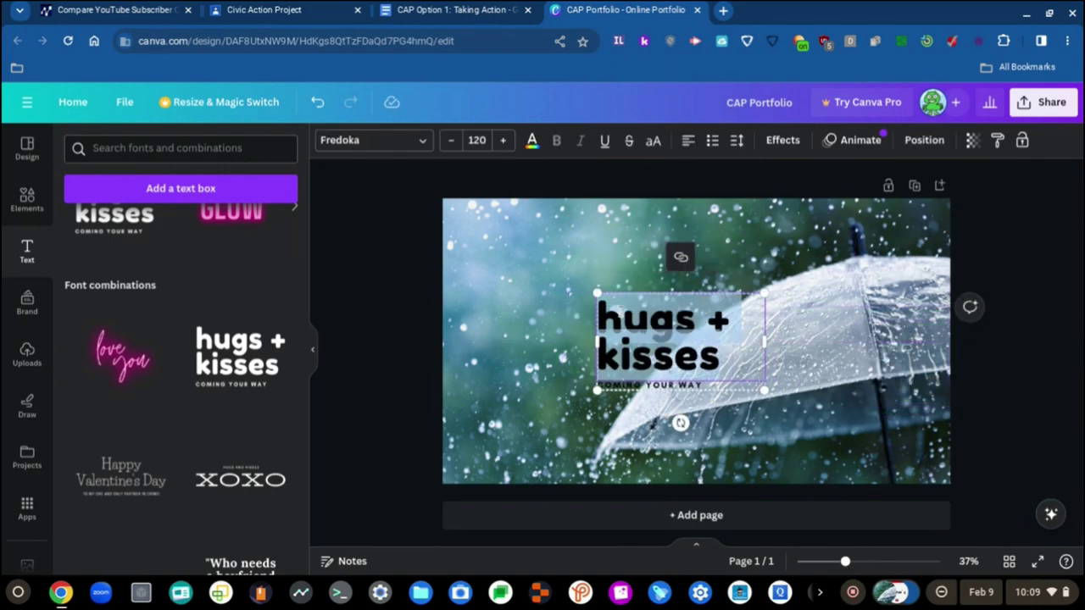
{"action": "key", "text": "Delete"}
{"action": "type", "text": "Acid rain"}
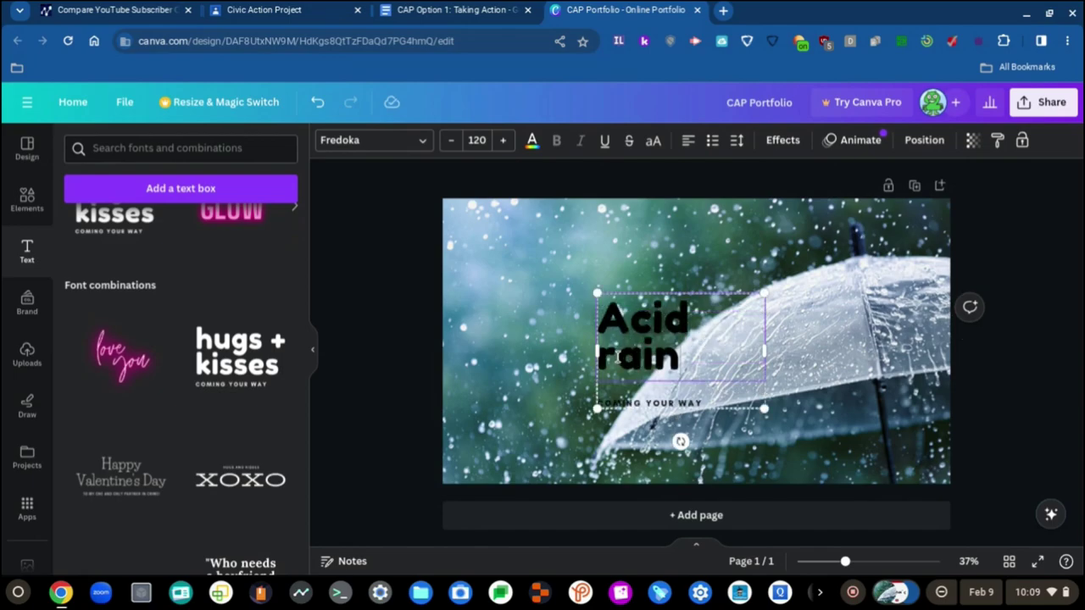
{"action": "triple_click", "coordinate": [680, 403]}
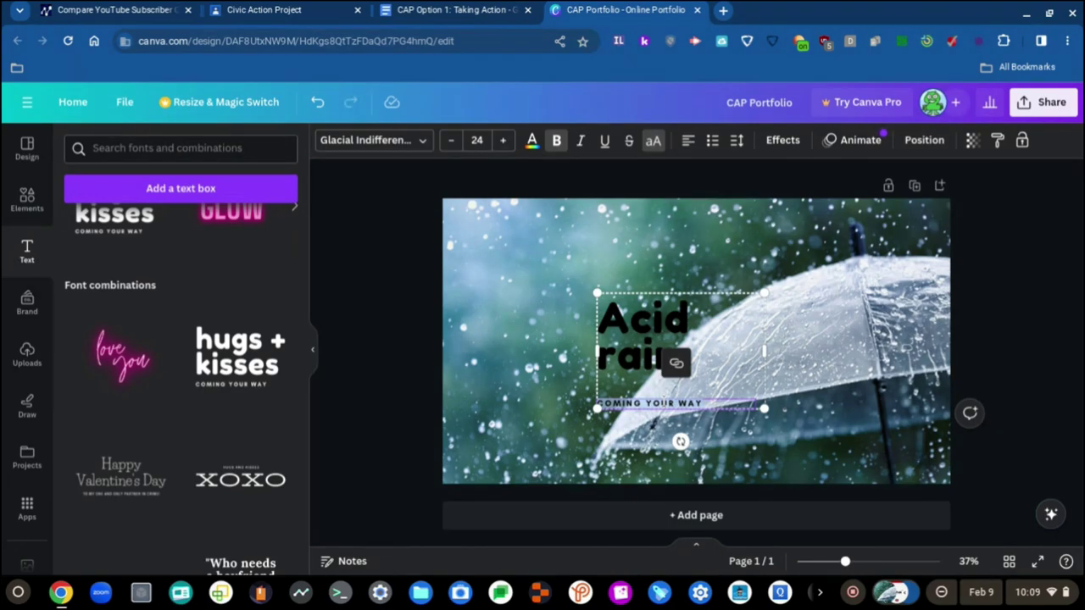
{"action": "key", "text": "BackSpace"}
Step: Raise, scale up and widen the Acid rain title so it fits on one line, centred near the top
{"action": "left_click", "coordinate": [990, 394]}
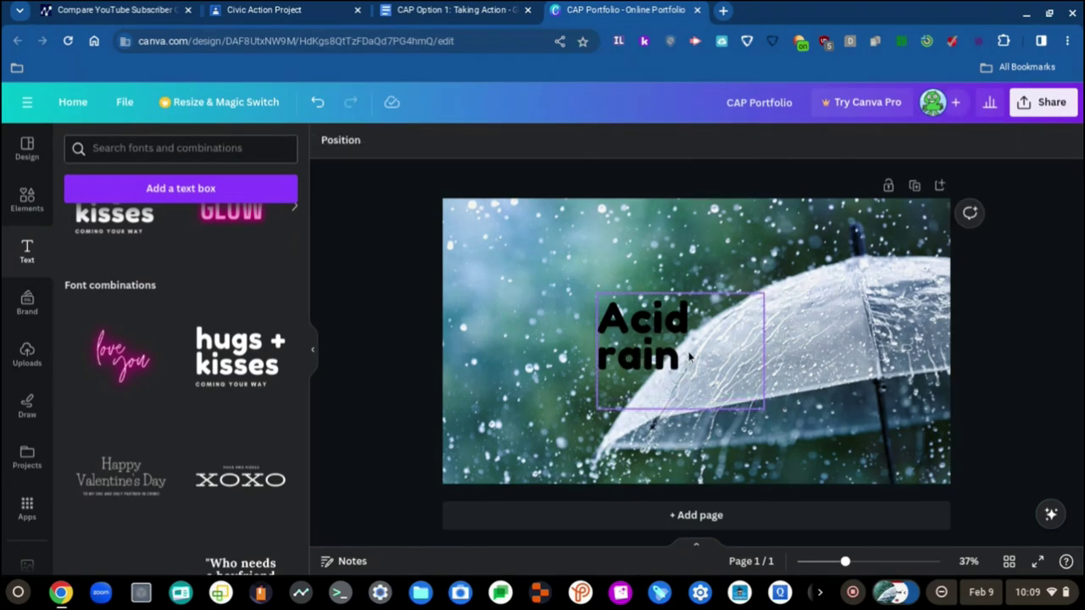
{"action": "left_click_drag", "start_coordinate": [690, 356], "coordinate": [704, 274]}
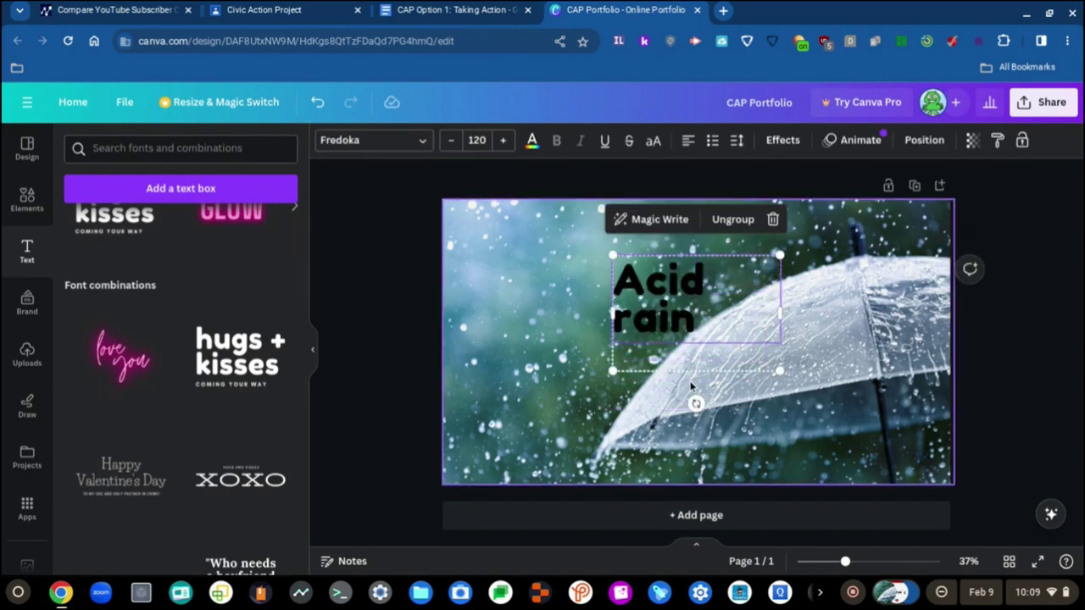
{"action": "mouse_move", "coordinate": [612, 371]}
{"action": "left_mouse_down"}
{"action": "mouse_move", "coordinate": [628, 360]}
{"action": "mouse_move", "coordinate": [602, 378]}
{"action": "left_mouse_up"}
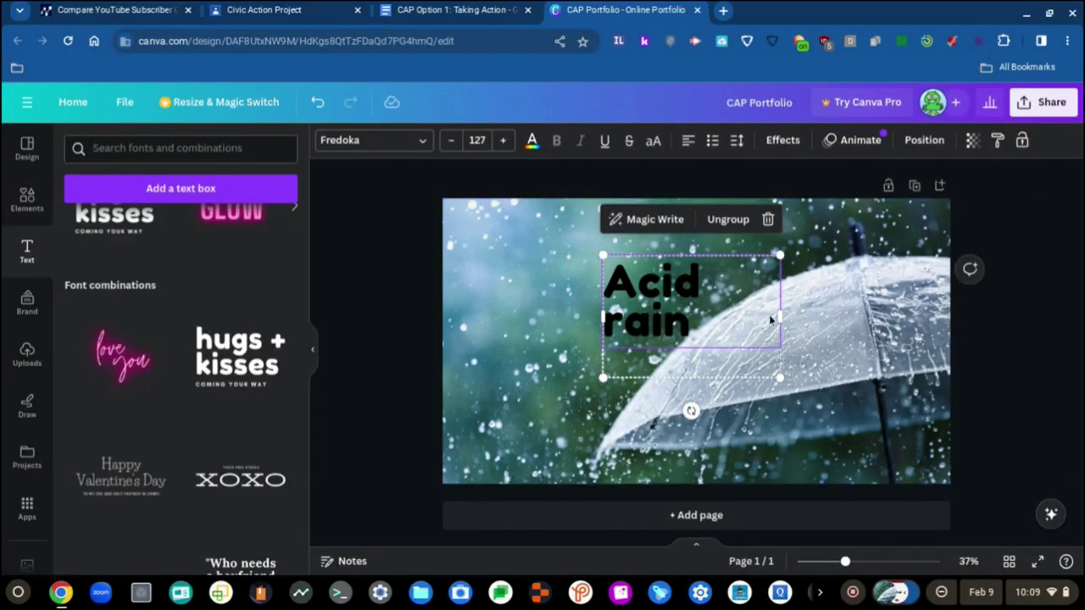
{"action": "left_click_drag", "start_coordinate": [778, 317], "coordinate": [710, 316]}
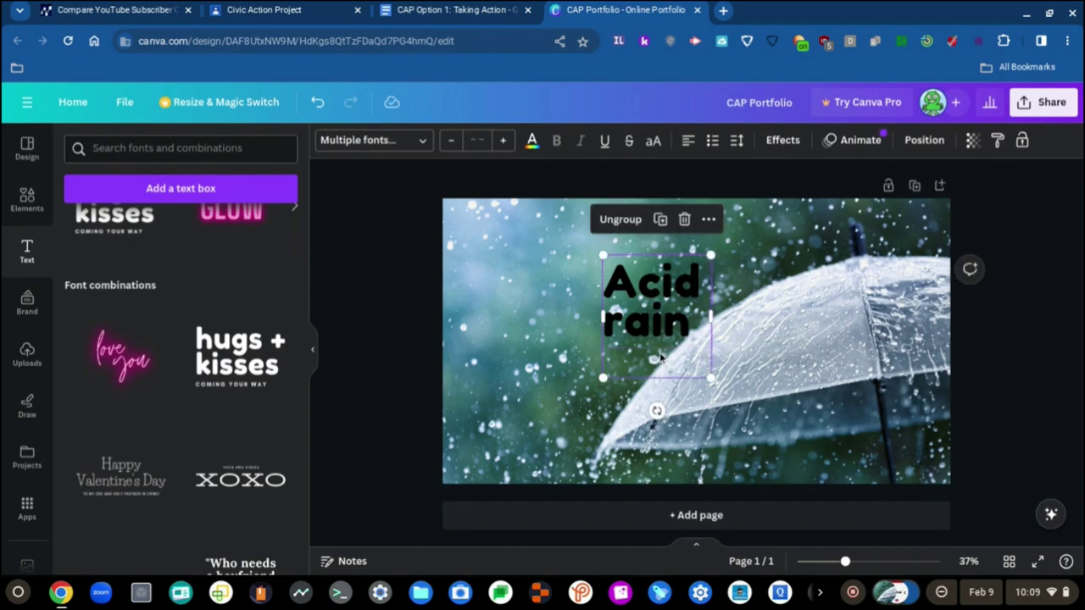
{"action": "left_click_drag", "start_coordinate": [678, 321], "coordinate": [669, 307]}
{"action": "left_click_drag", "start_coordinate": [710, 368], "coordinate": [716, 376]}
{"action": "left_click_drag", "start_coordinate": [716, 311], "coordinate": [815, 312]}
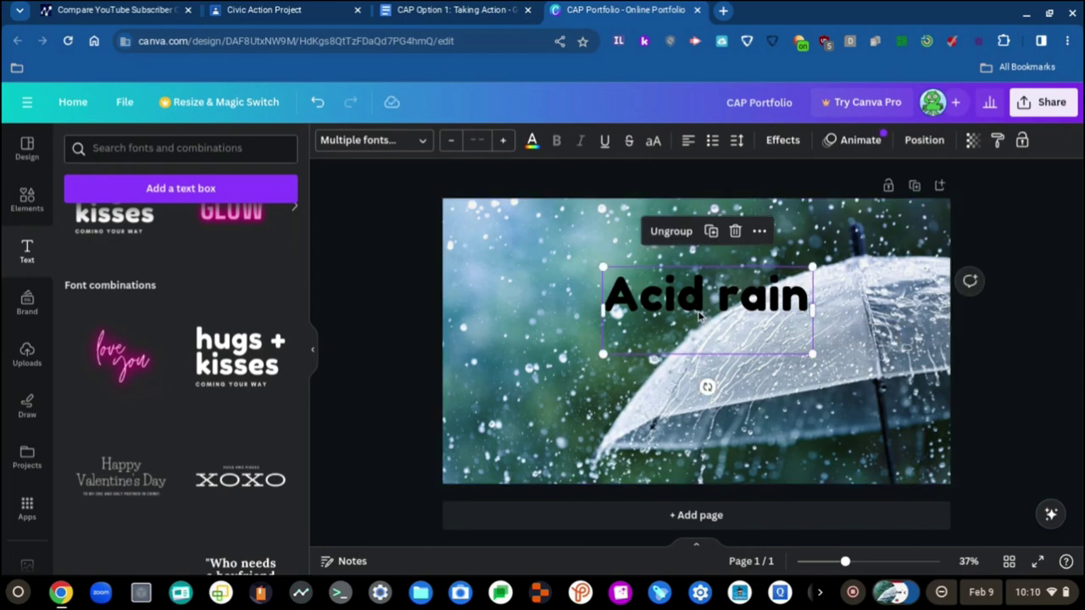
{"action": "left_click_drag", "start_coordinate": [703, 315], "coordinate": [658, 325]}
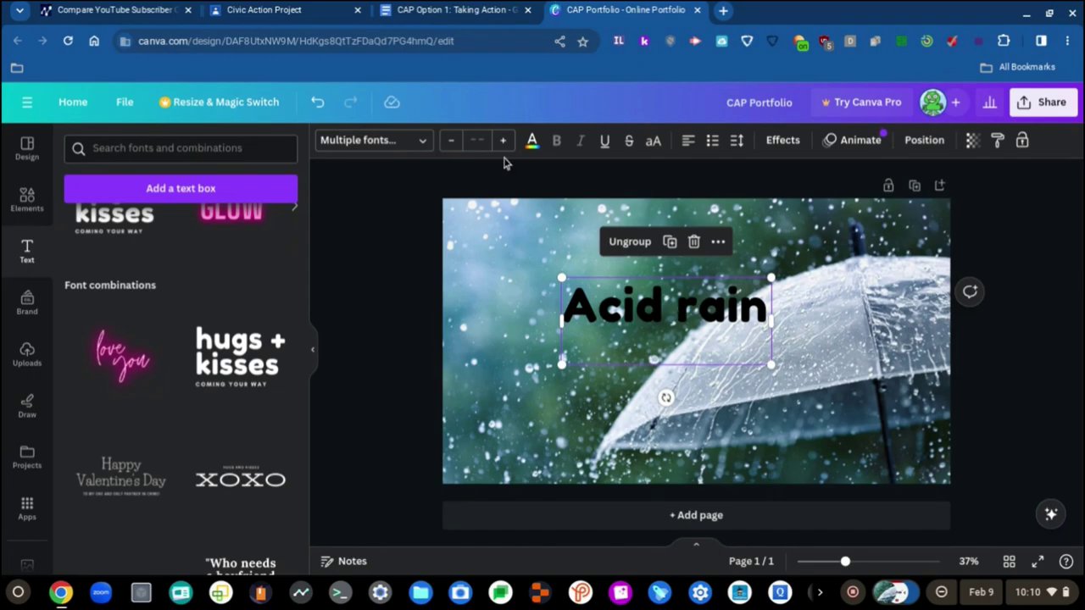
Step: Review the acid rain design's PNG download settings under Share, then switch to the CAP Option 1 doc
{"action": "left_click", "coordinate": [389, 263]}
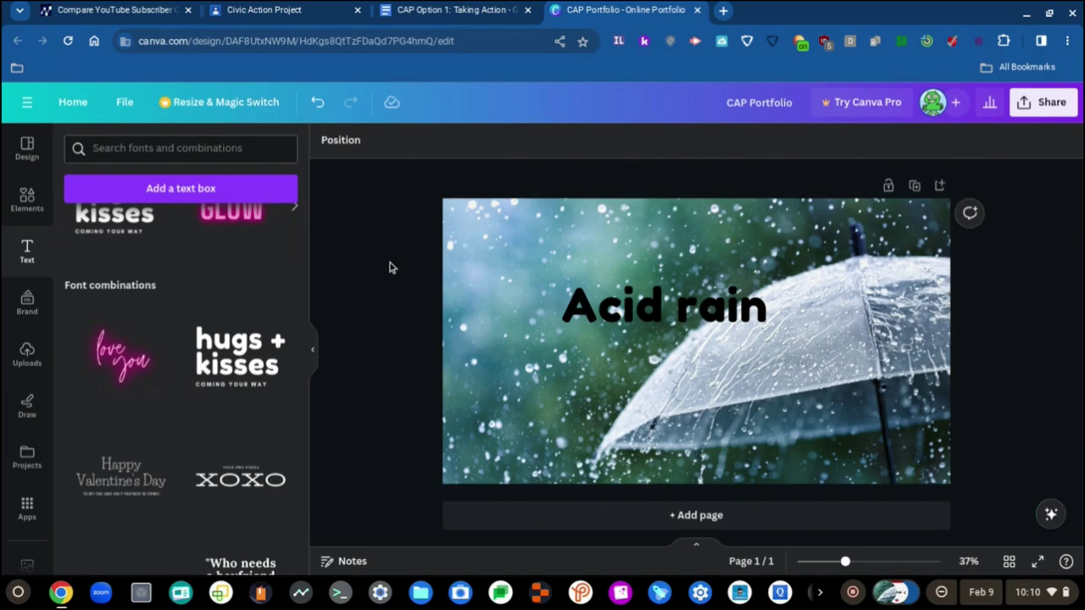
{"action": "left_click", "coordinate": [15, 159]}
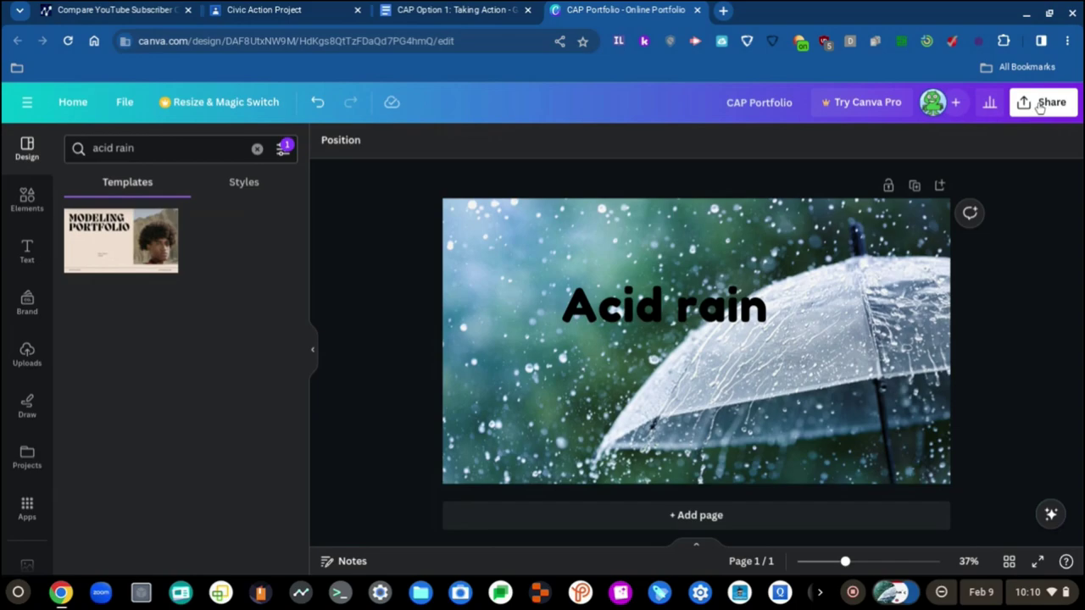
{"action": "left_click", "coordinate": [1040, 101]}
{"action": "scroll", "coordinate": [915, 326], "scroll_direction": "down", "scroll_amount": 3}
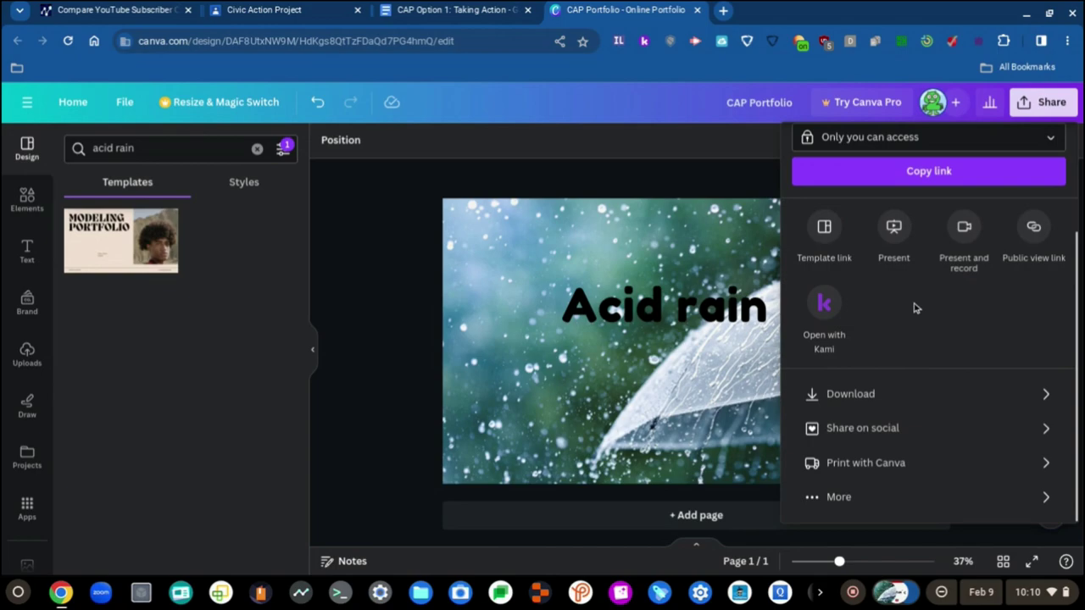
{"action": "scroll", "coordinate": [914, 307], "scroll_direction": "up", "scroll_amount": 3}
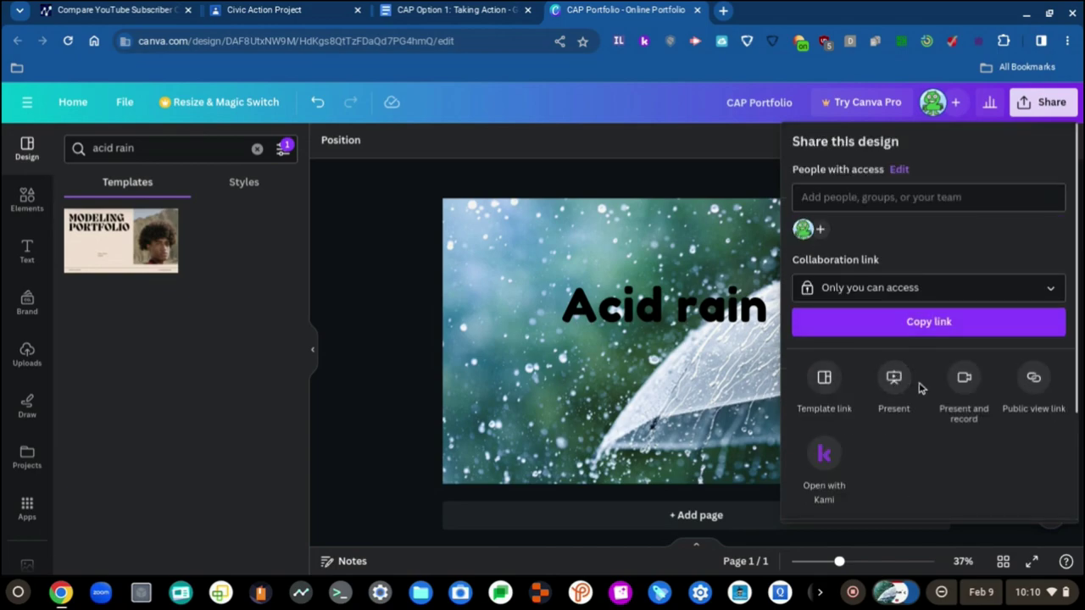
{"action": "scroll", "coordinate": [921, 387], "scroll_direction": "down", "scroll_amount": 2}
{"action": "left_click", "coordinate": [944, 429]}
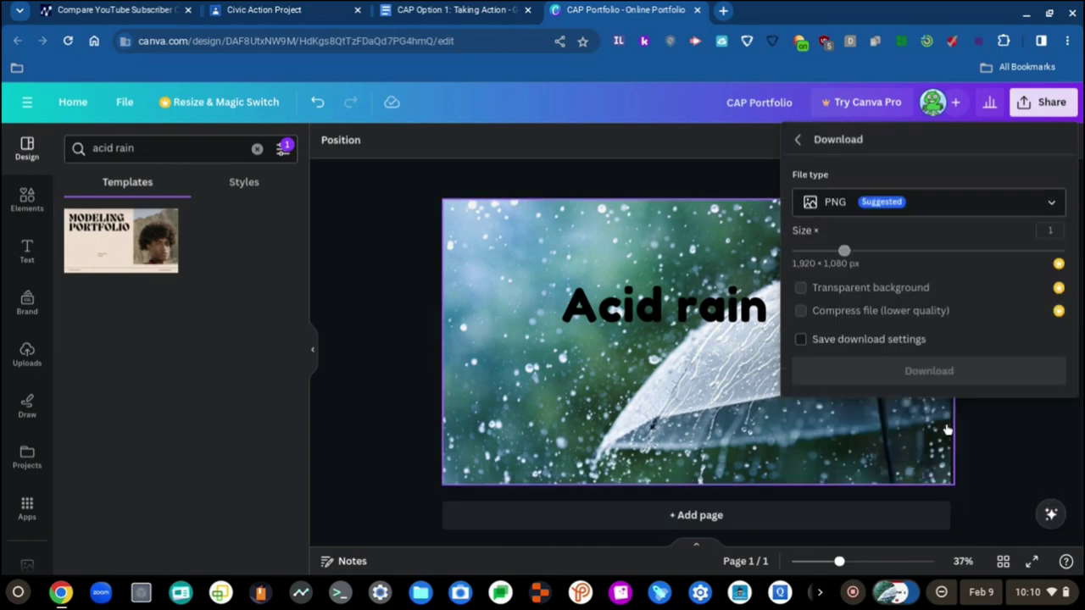
{"action": "left_click", "coordinate": [798, 144]}
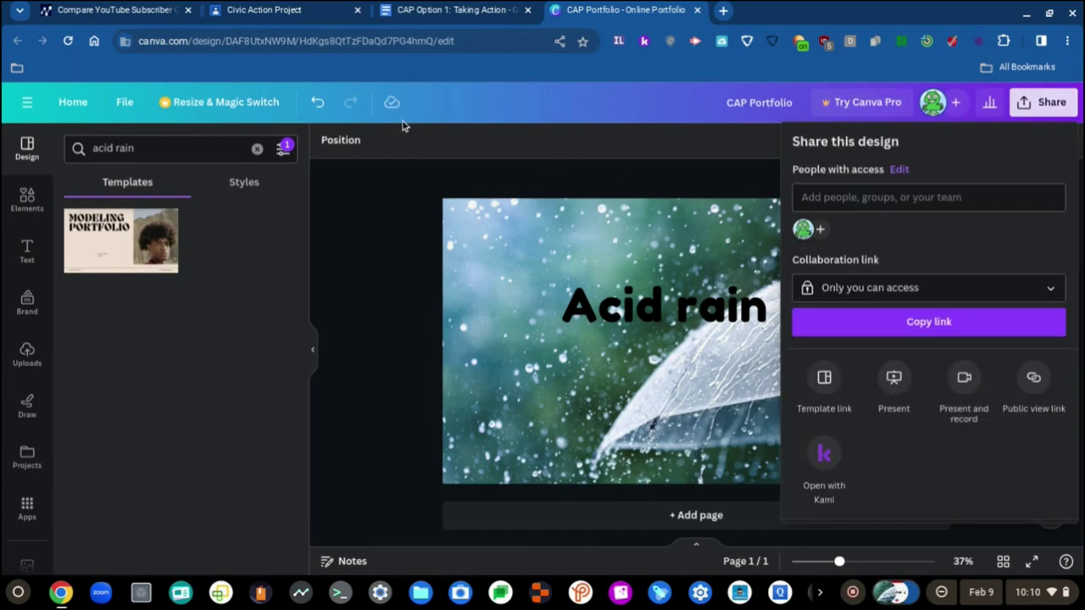
{"action": "left_click", "coordinate": [373, 123]}
{"action": "left_click", "coordinate": [453, 9]}
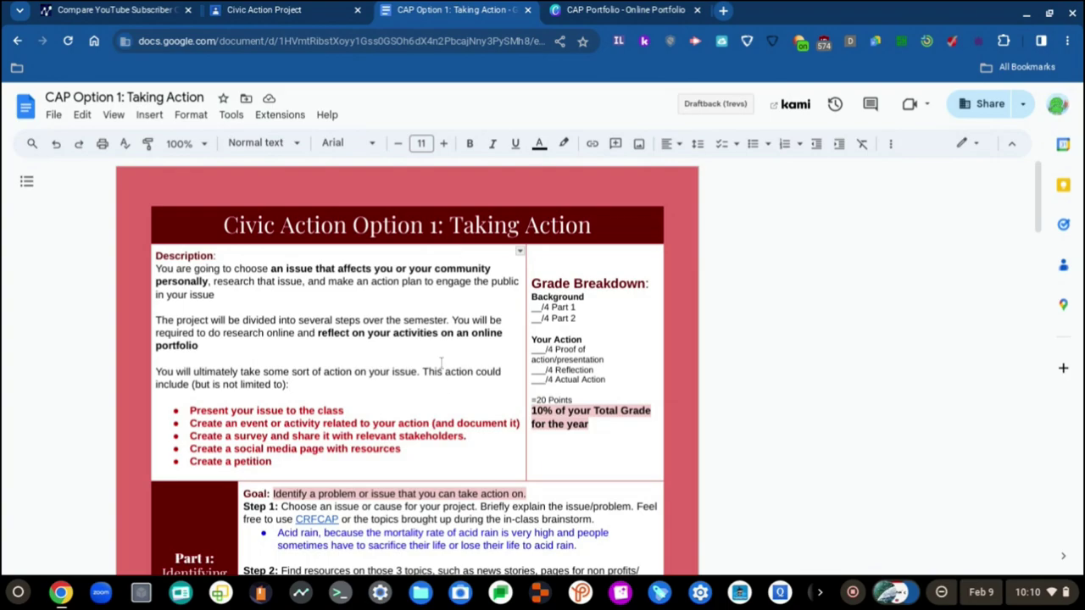
Step: Check the end of the acid rain reflection and the empty Part 2 Step 1 bullet, then go back to Canva
{"action": "scroll", "coordinate": [436, 329], "scroll_direction": "down", "scroll_amount": 5}
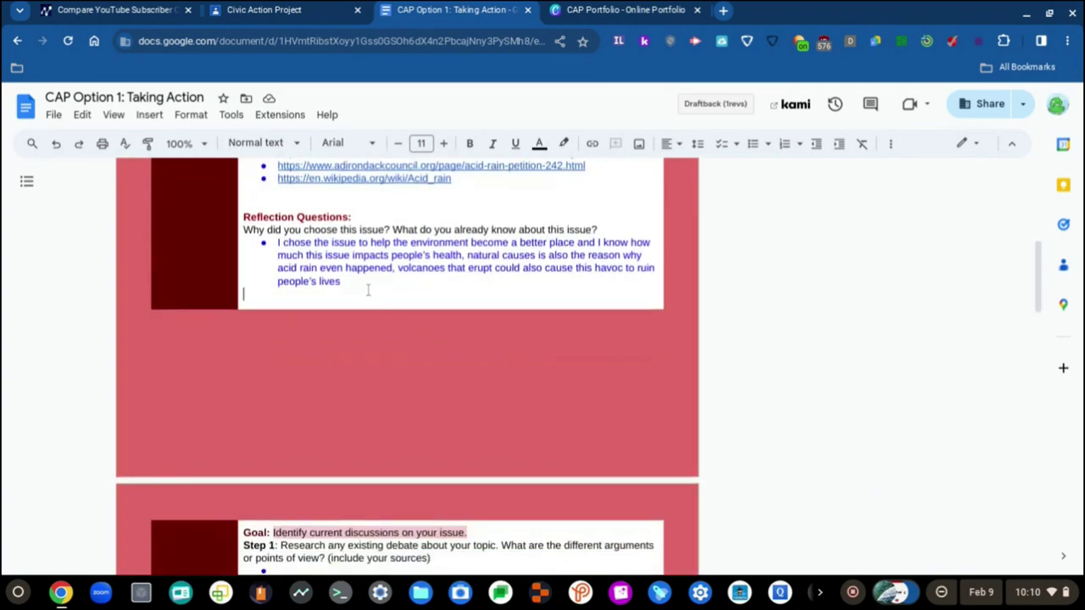
{"action": "left_click", "coordinate": [356, 280]}
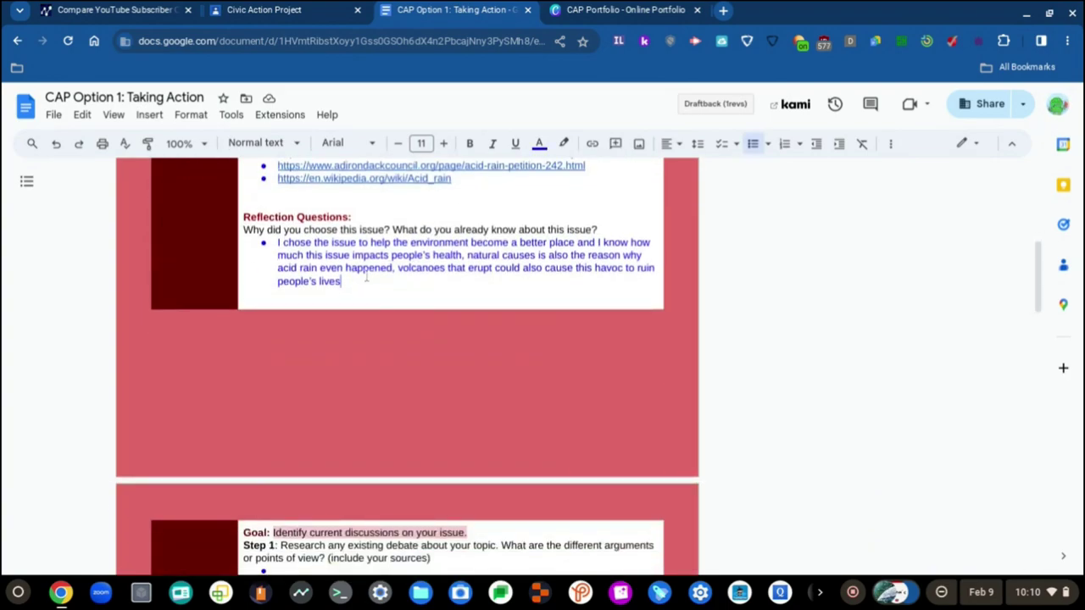
{"action": "left_click", "coordinate": [365, 293]}
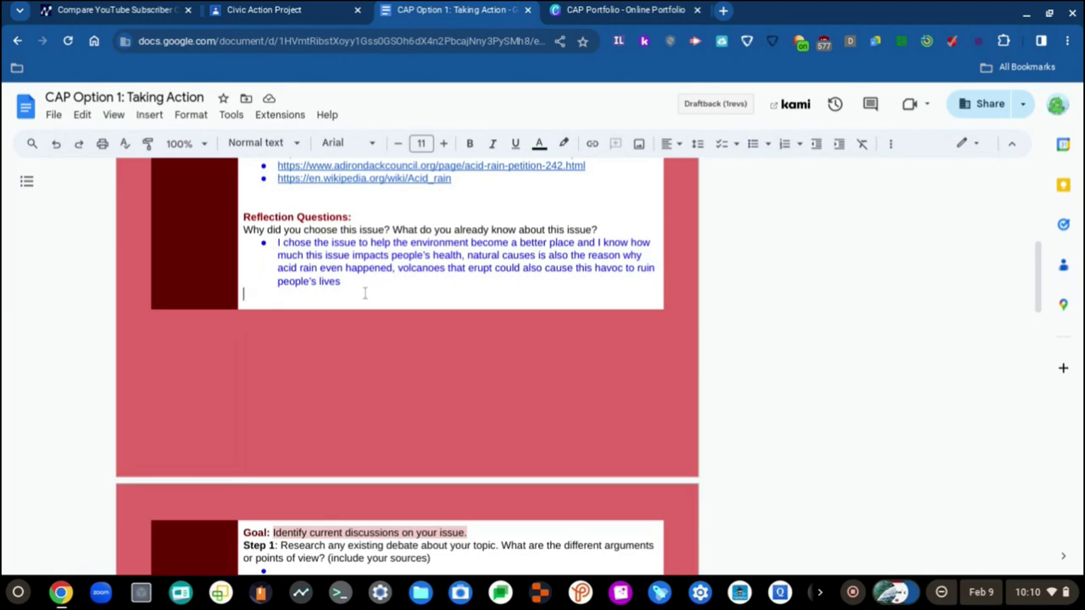
{"action": "scroll", "coordinate": [356, 282], "scroll_direction": "down", "scroll_amount": 3}
{"action": "left_click", "coordinate": [362, 319]}
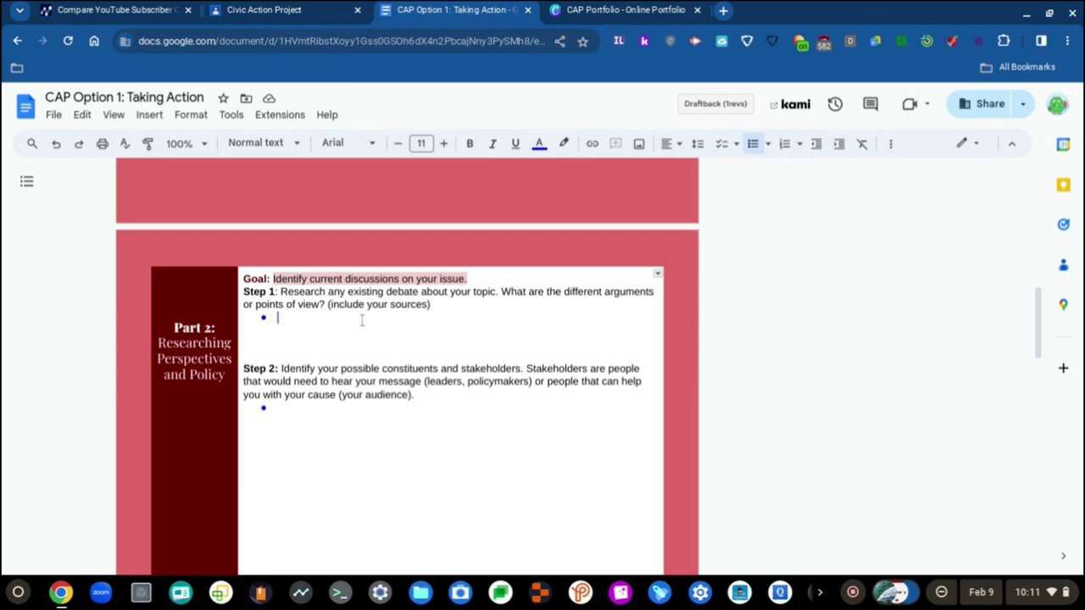
{"action": "left_click", "coordinate": [626, 9]}
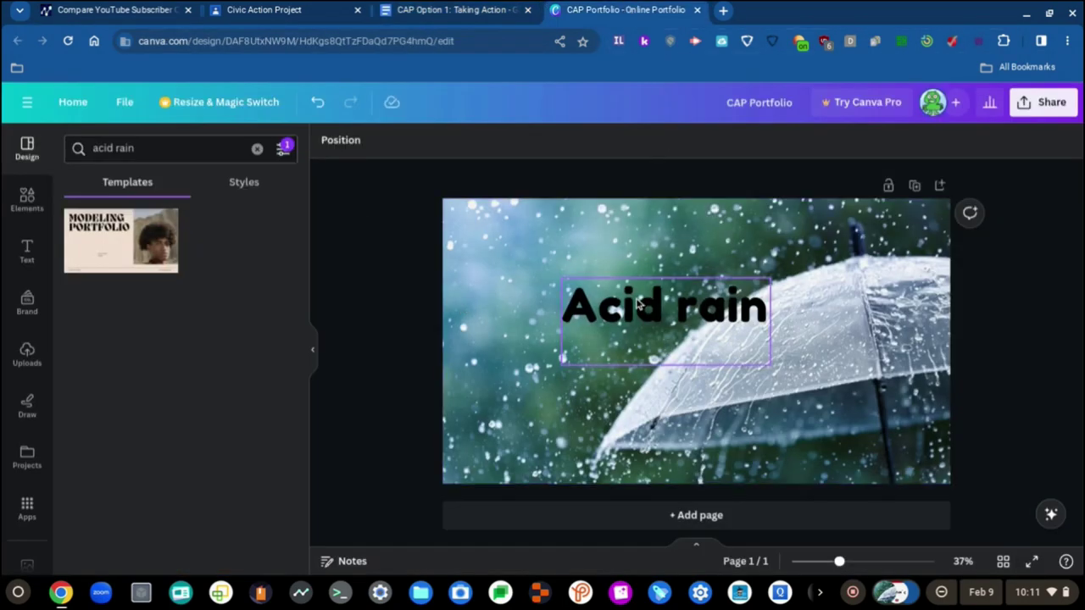
Step: Move the Acid rain title down and right on the umbrella photo and reselect it for a subtitle
{"action": "left_click_drag", "start_coordinate": [640, 305], "coordinate": [668, 316]}
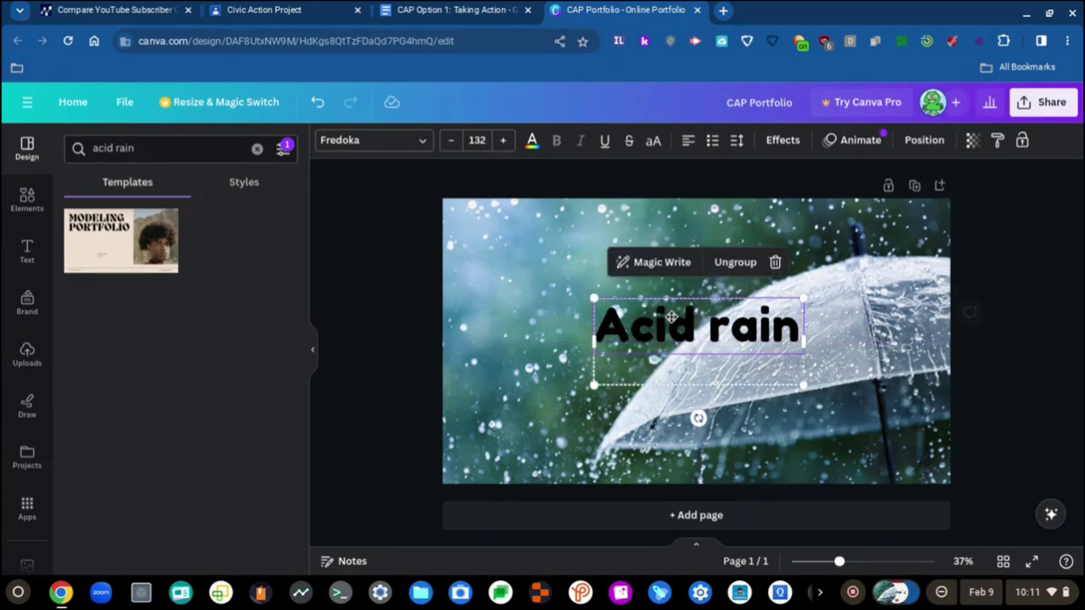
{"action": "left_click", "coordinate": [381, 305]}
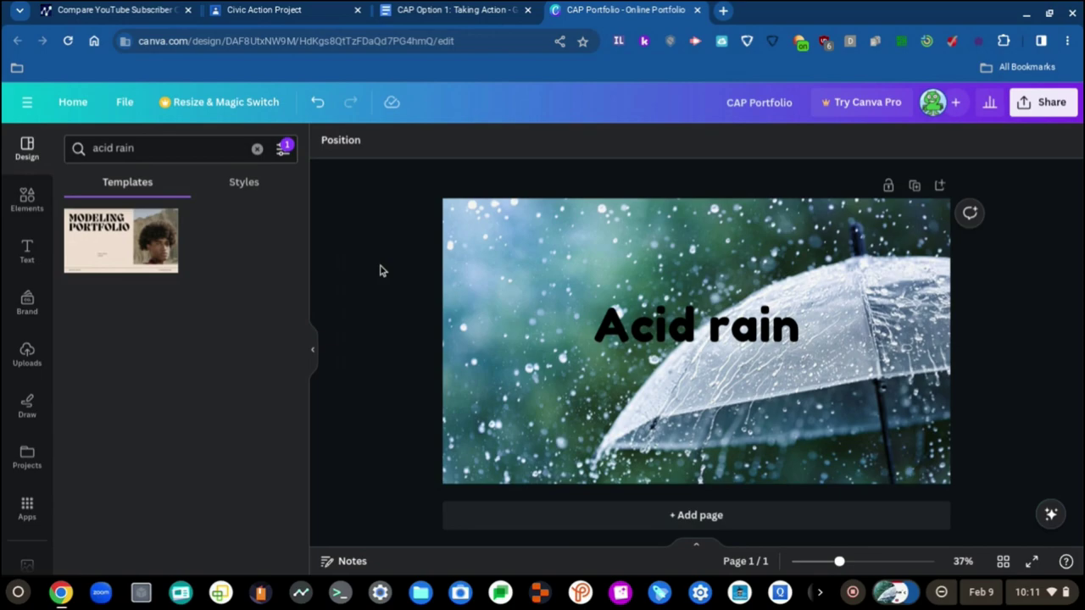
{"action": "left_click", "coordinate": [666, 329]}
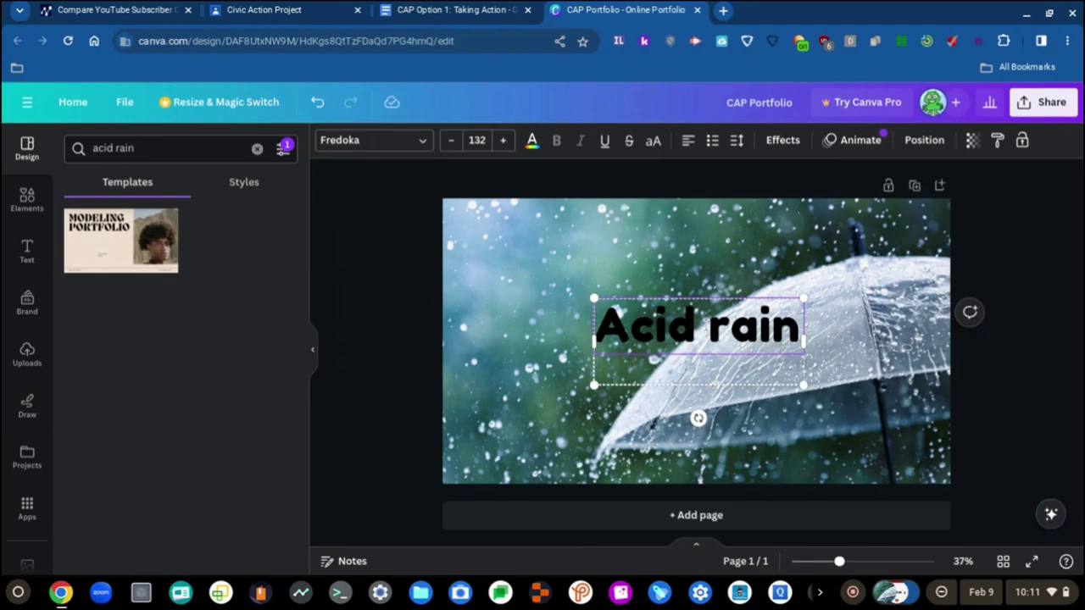
{"action": "left_click", "coordinate": [709, 336]}
{"action": "left_click", "coordinate": [415, 350]}
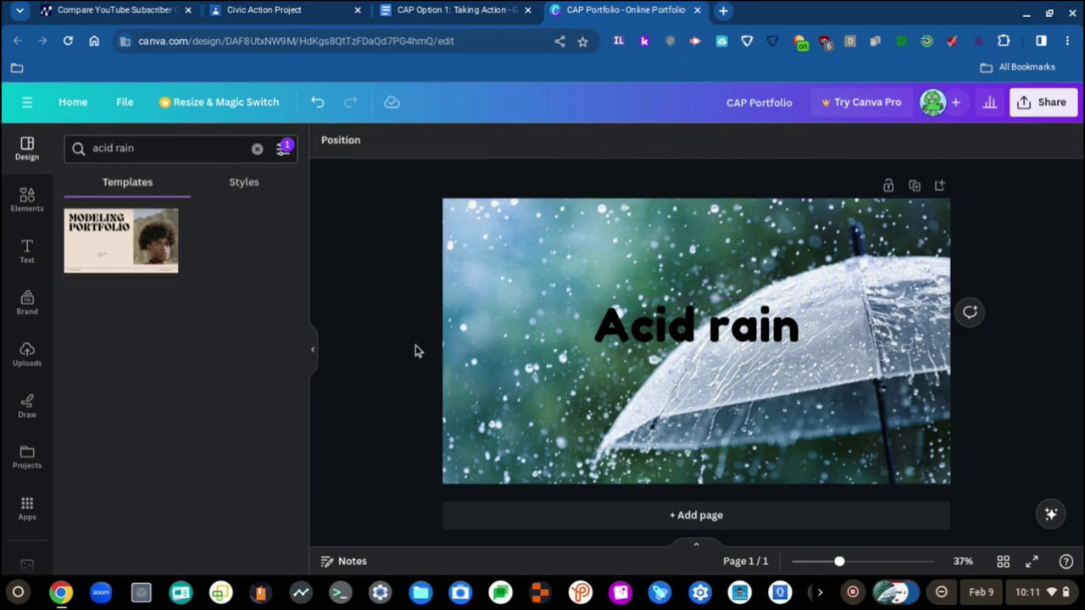
{"action": "left_click", "coordinate": [641, 379]}
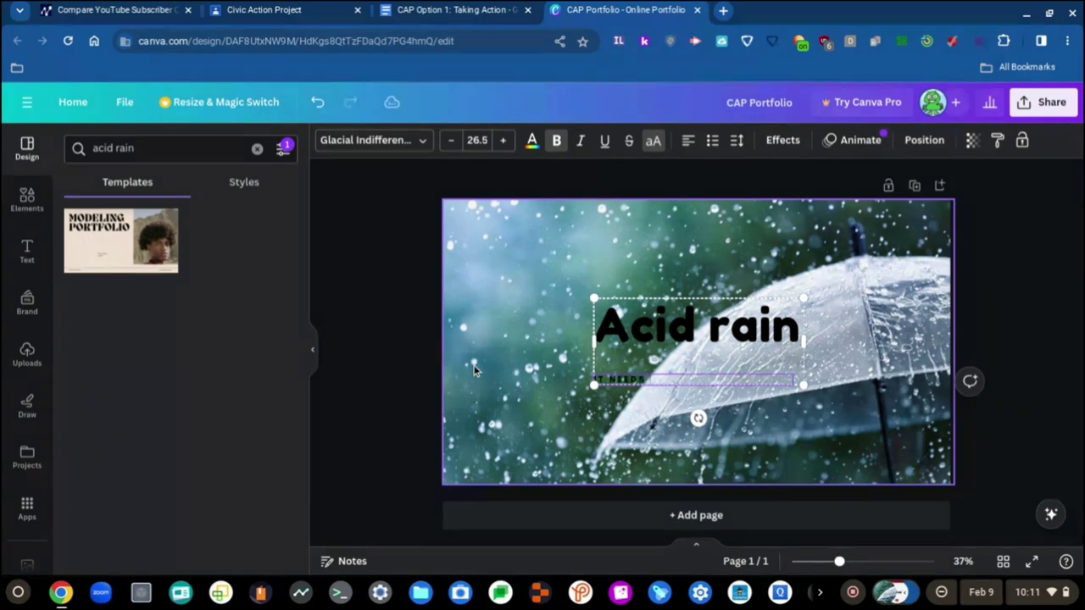
Step: Finish the subtitle so it reads 'IT NEEDS TO BE STOPPED' under Acid rain
{"action": "type", "text": "TO BE STOPPED"}
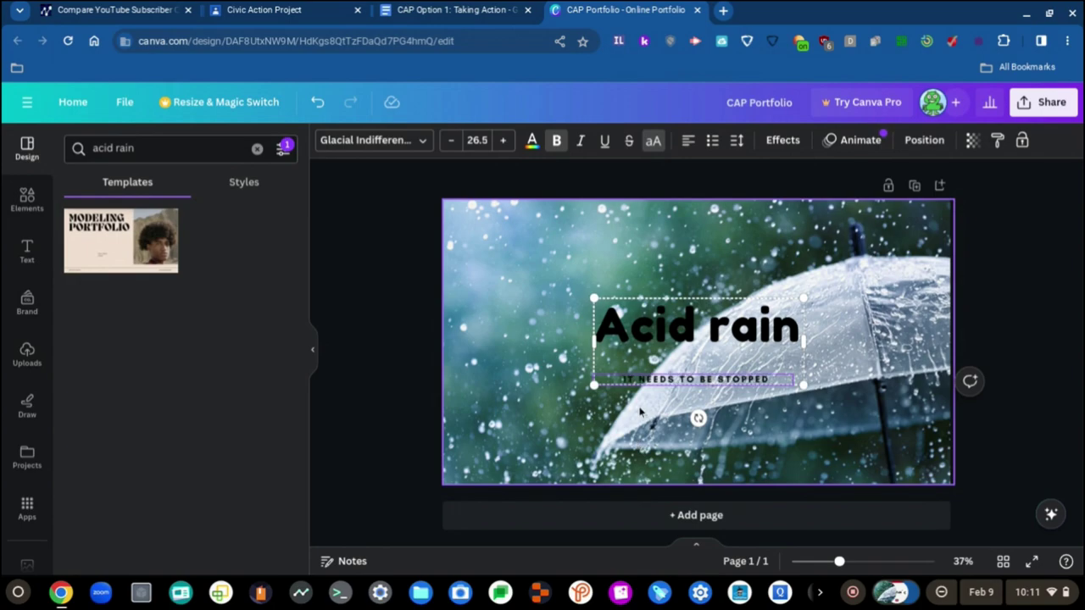
{"action": "left_click", "coordinate": [423, 392]}
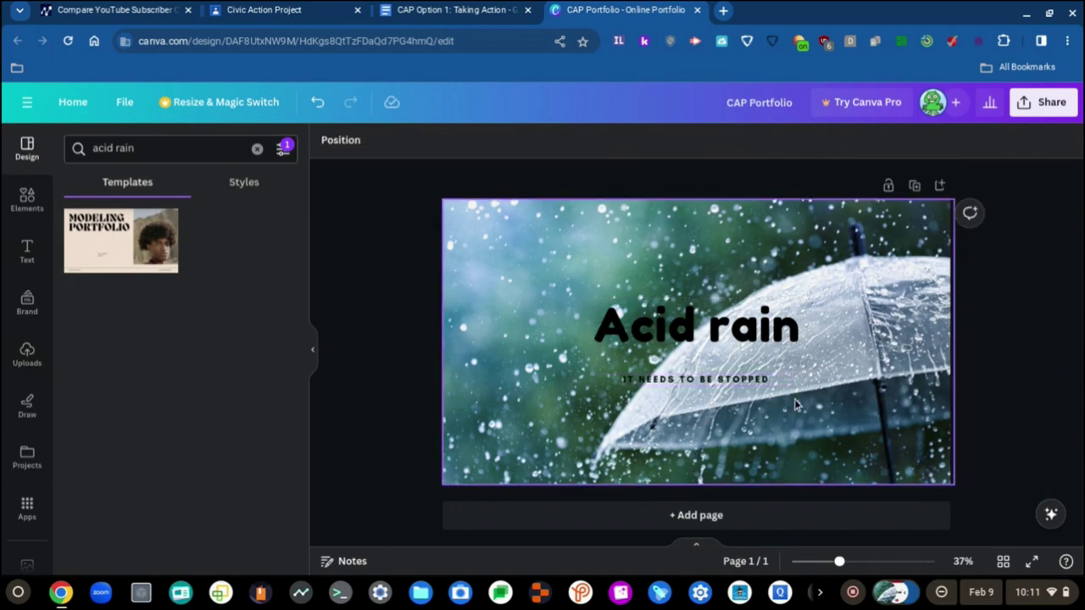
{"action": "scroll", "coordinate": [709, 400], "scroll_direction": "up", "scroll_amount": 2}
{"action": "scroll", "coordinate": [708, 400], "scroll_direction": "up", "scroll_amount": 3}
{"action": "left_click", "coordinate": [769, 371]}
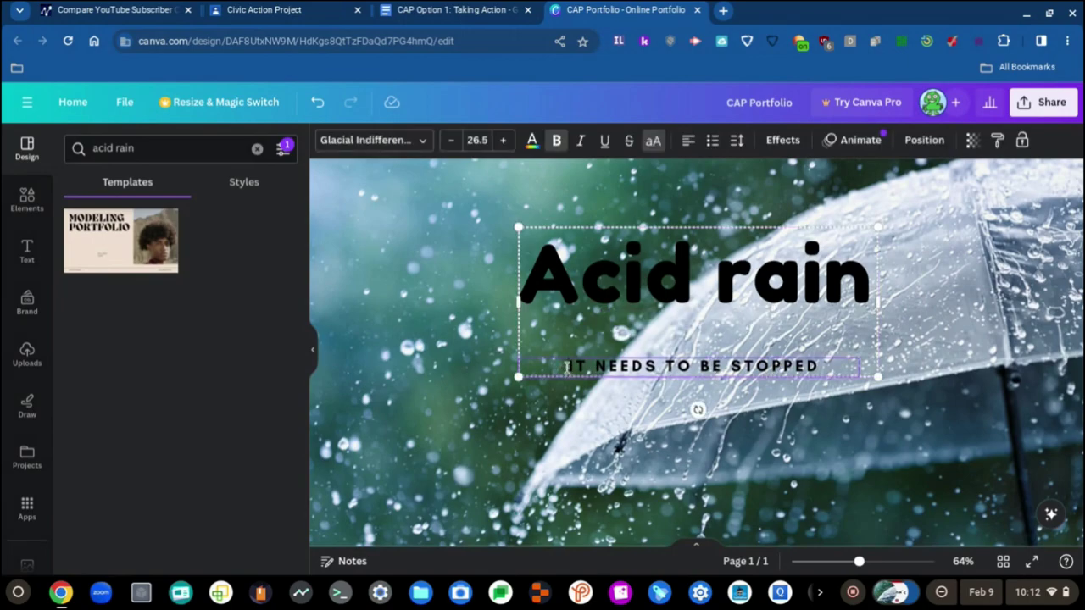
{"action": "left_click", "coordinate": [566, 367]}
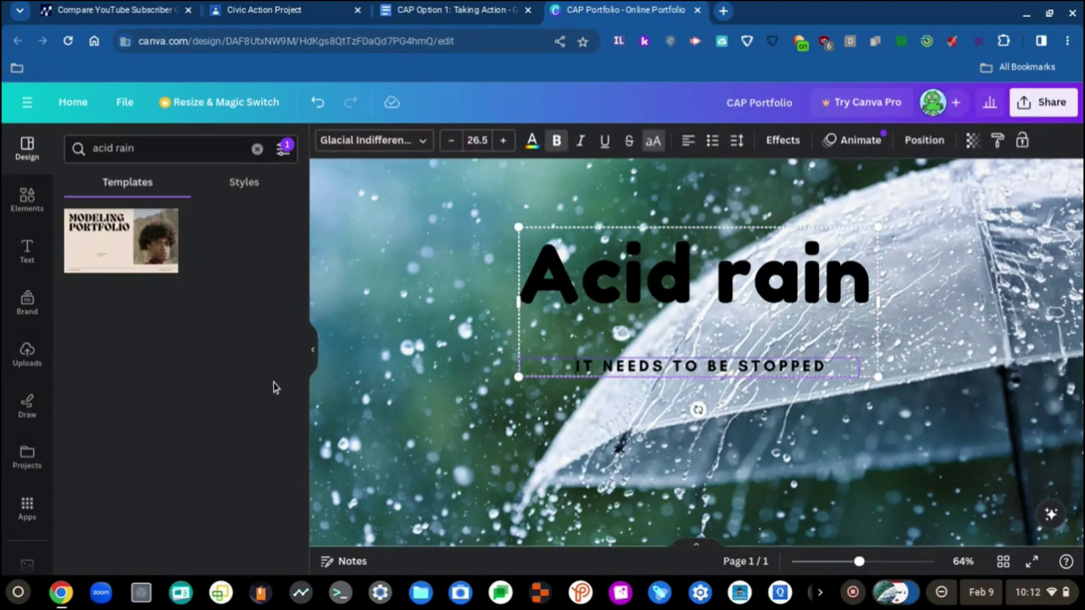
{"action": "left_click", "coordinate": [556, 439]}
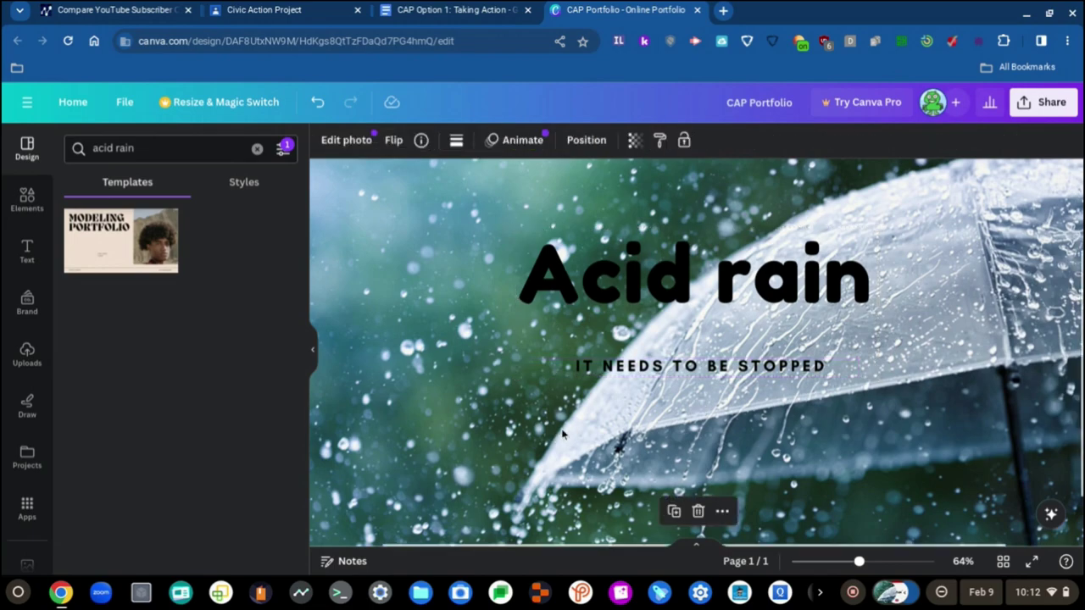
Step: Drag the title and subtitle group to the centre of the umbrella photo
{"action": "left_click", "coordinate": [704, 302]}
{"action": "left_click_drag", "start_coordinate": [704, 302], "coordinate": [735, 323]}
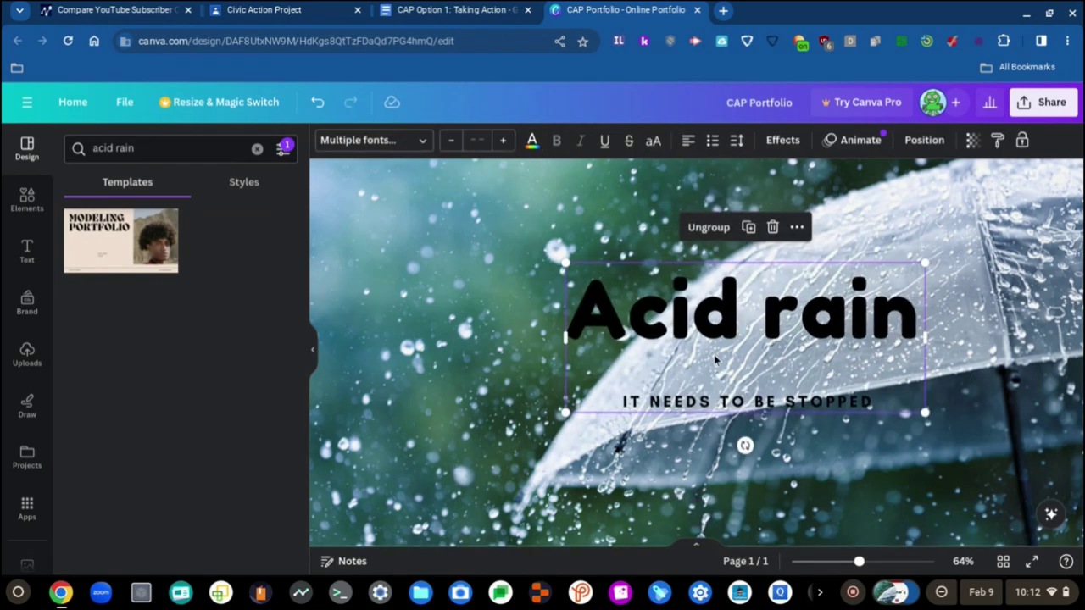
{"action": "scroll", "coordinate": [714, 360], "scroll_direction": "down", "scroll_amount": 2}
{"action": "scroll", "coordinate": [714, 360], "scroll_direction": "down", "scroll_amount": 2}
{"action": "left_click", "coordinate": [718, 392]}
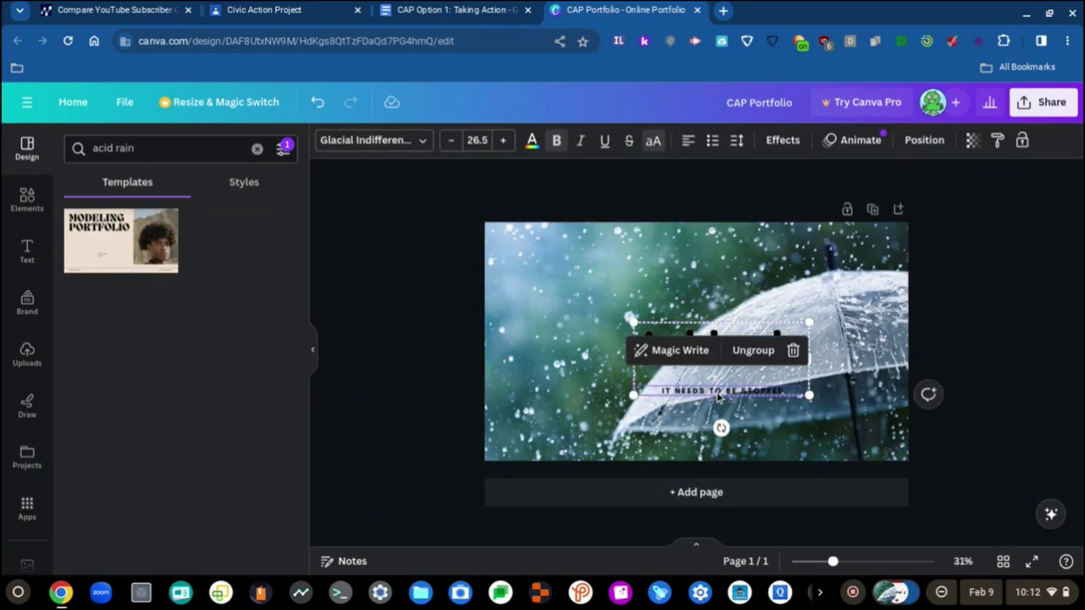
{"action": "left_click_drag", "start_coordinate": [718, 395], "coordinate": [697, 373]}
{"action": "left_click", "coordinate": [983, 319]}
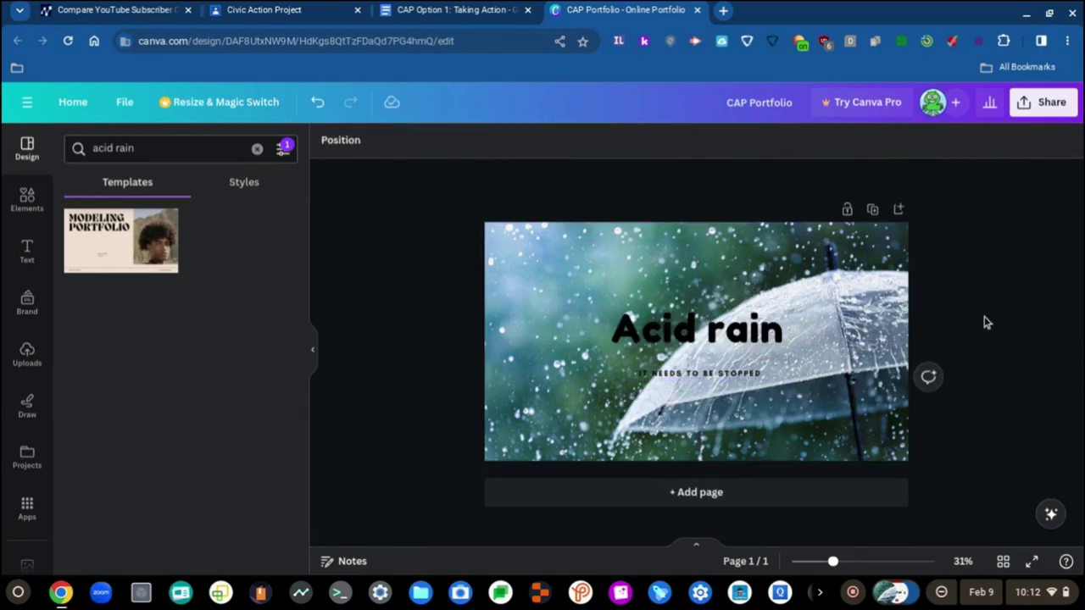
Step: Download the CAP Portfolio design as a PNG file and close the Canva tab
{"action": "left_click", "coordinate": [1051, 102]}
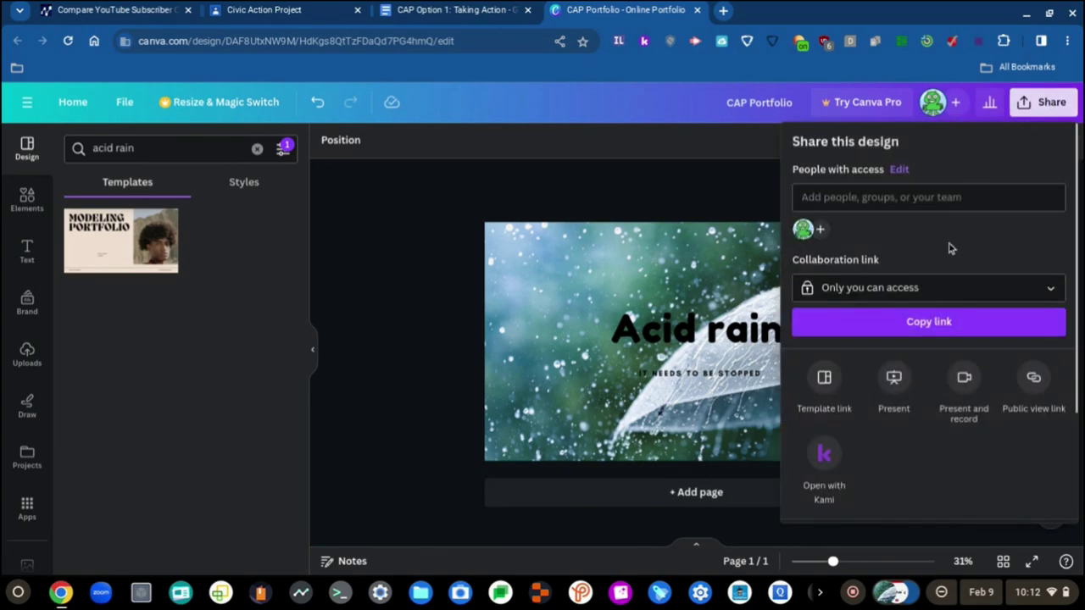
{"action": "scroll", "coordinate": [940, 305], "scroll_direction": "down", "scroll_amount": 3}
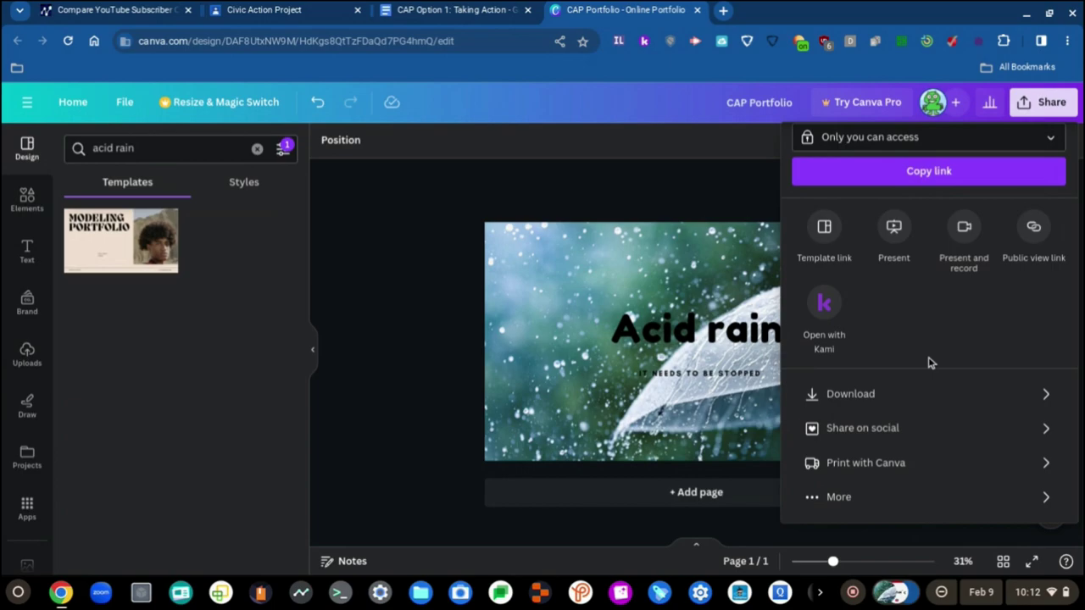
{"action": "left_click", "coordinate": [876, 395]}
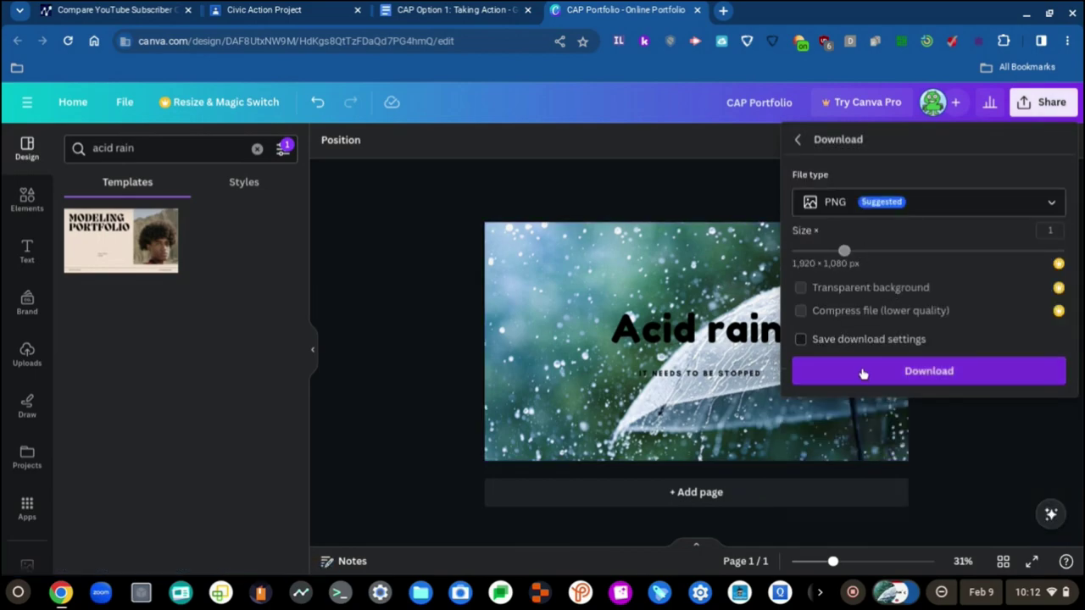
{"action": "left_click", "coordinate": [952, 203]}
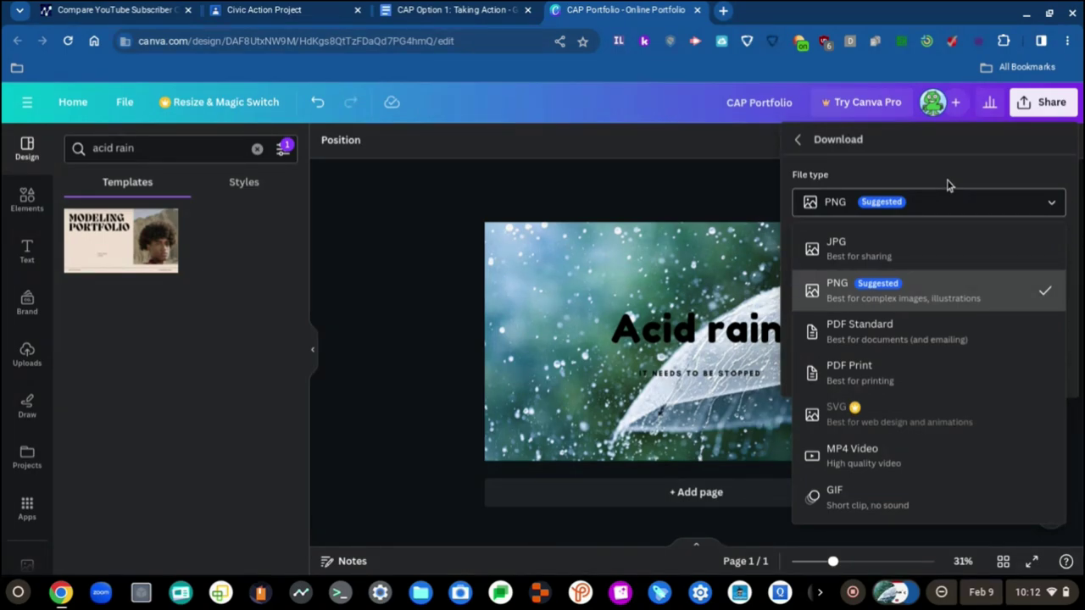
{"action": "left_click", "coordinate": [925, 208]}
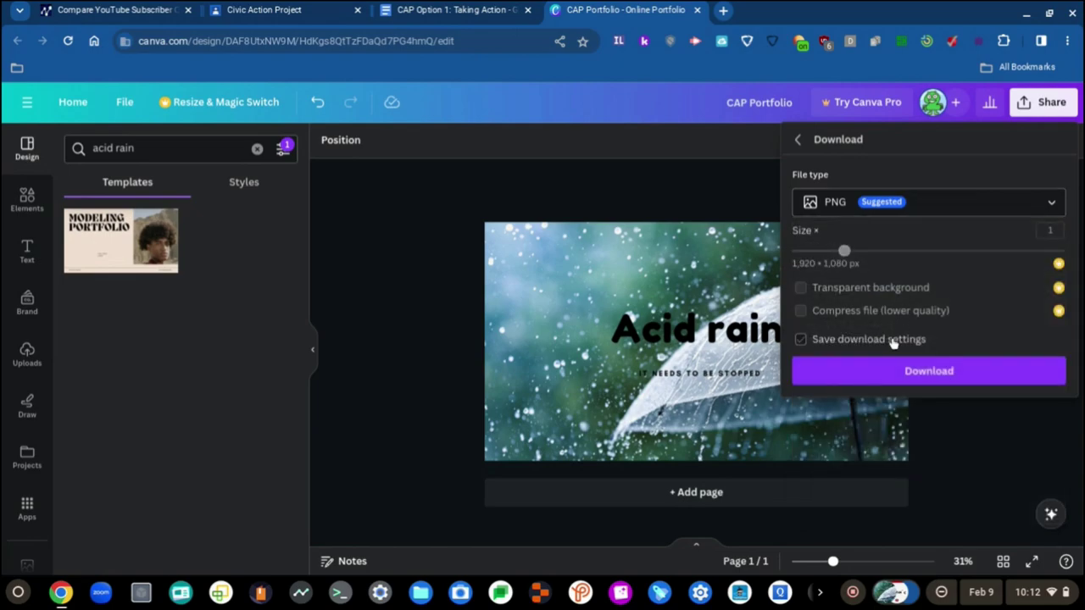
{"action": "left_click", "coordinate": [892, 366]}
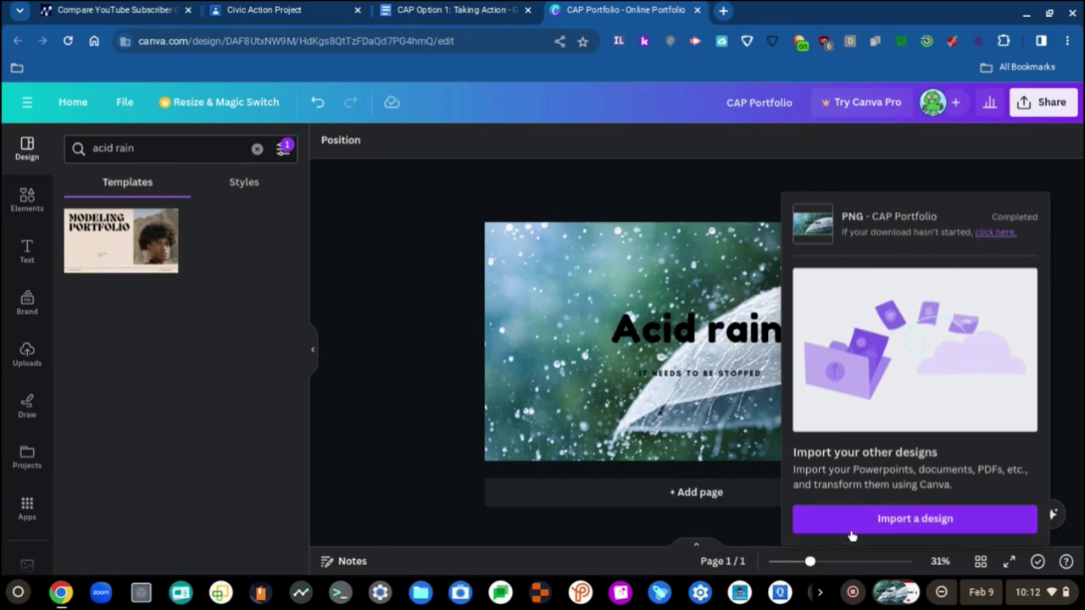
{"action": "left_click", "coordinate": [697, 10]}
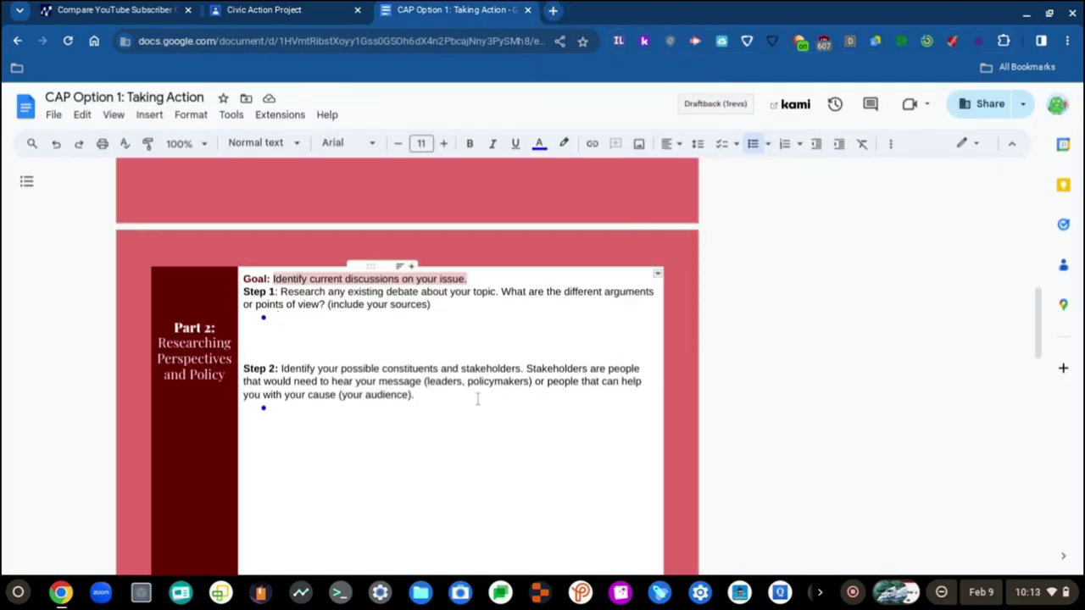
{"action": "scroll", "coordinate": [327, 456], "scroll_direction": "down", "scroll_amount": 10}
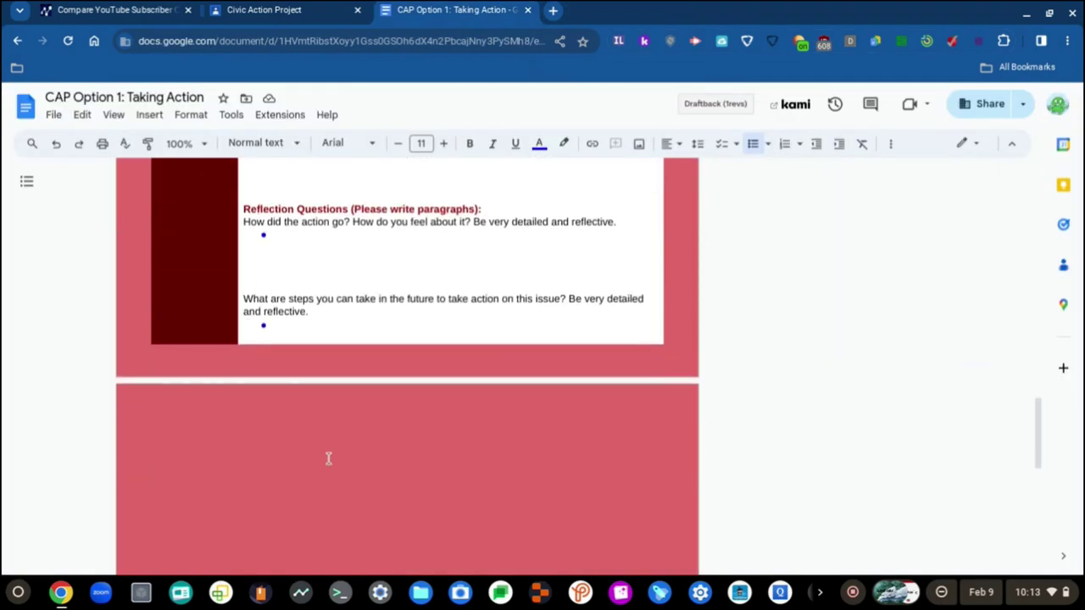
{"action": "scroll", "coordinate": [329, 459], "scroll_direction": "up", "scroll_amount": 20}
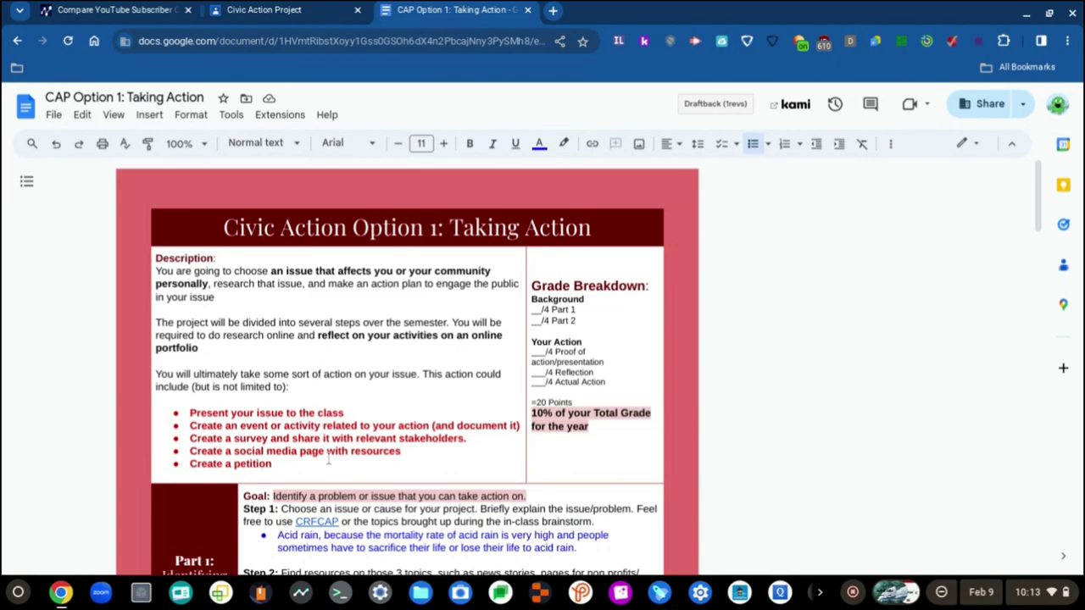
Step: Insert CAP Portfolio.png, uploaded from the computer, under Part 2 Step 1
{"action": "left_click", "coordinate": [157, 118]}
{"action": "mouse_move", "coordinate": [180, 142]}
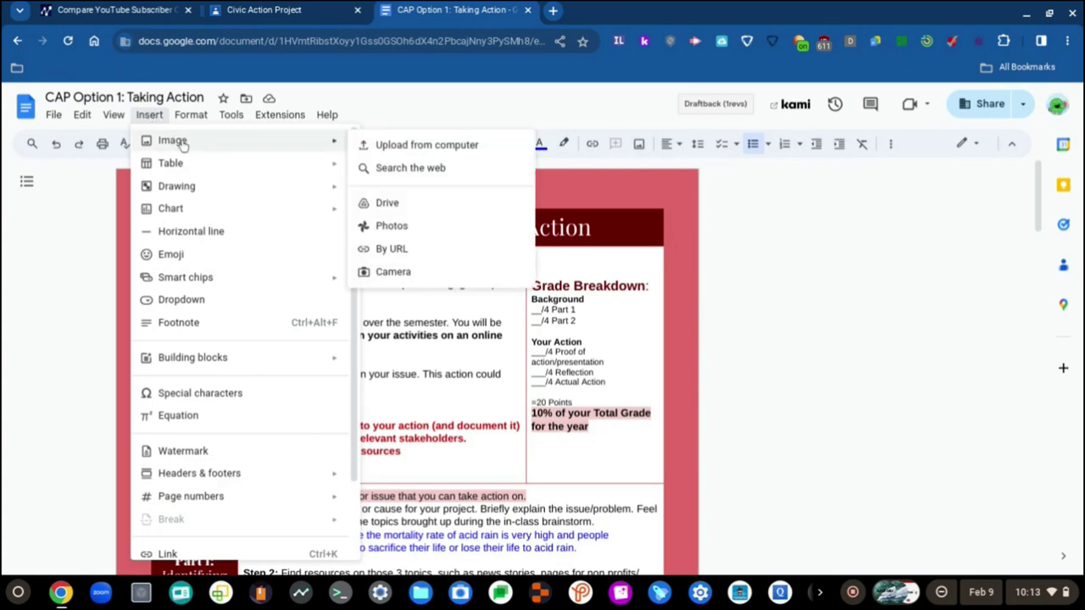
{"action": "left_click", "coordinate": [391, 145]}
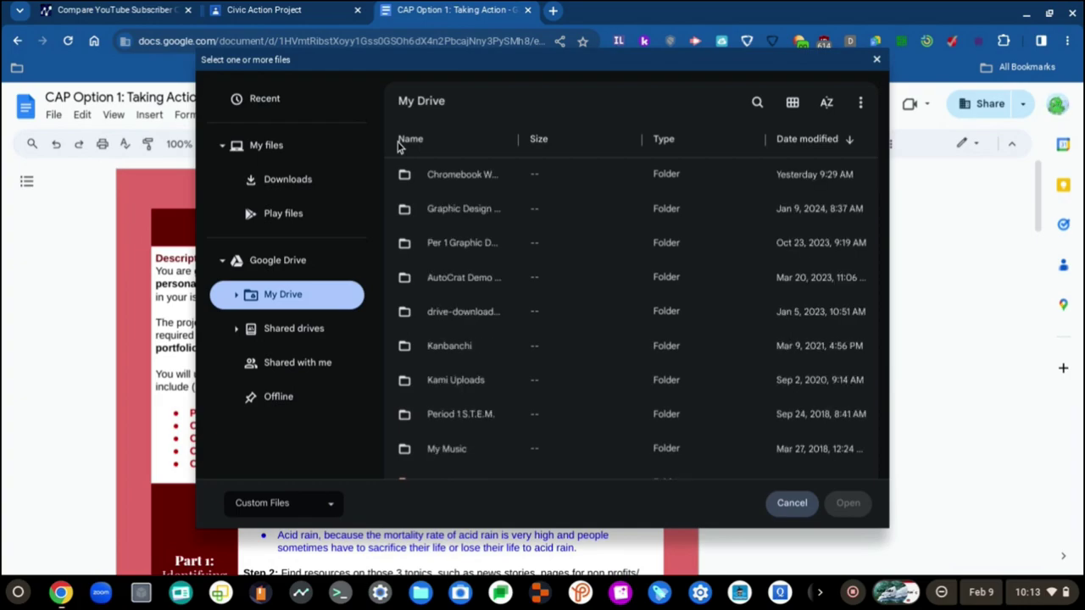
{"action": "scroll", "coordinate": [582, 286], "scroll_direction": "down", "scroll_amount": 10}
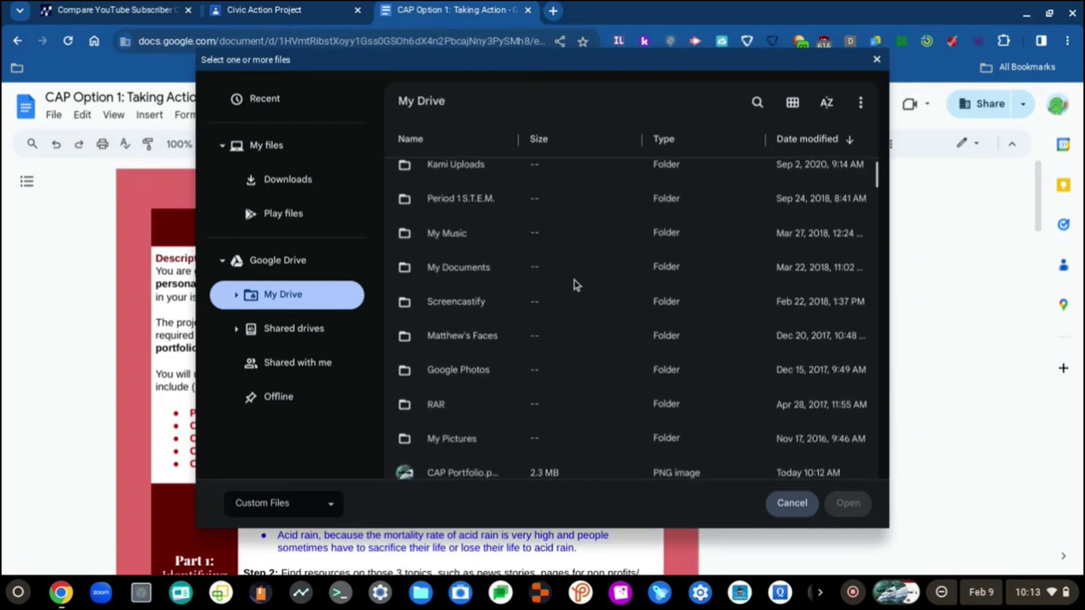
{"action": "scroll", "coordinate": [502, 244], "scroll_direction": "up", "scroll_amount": 4}
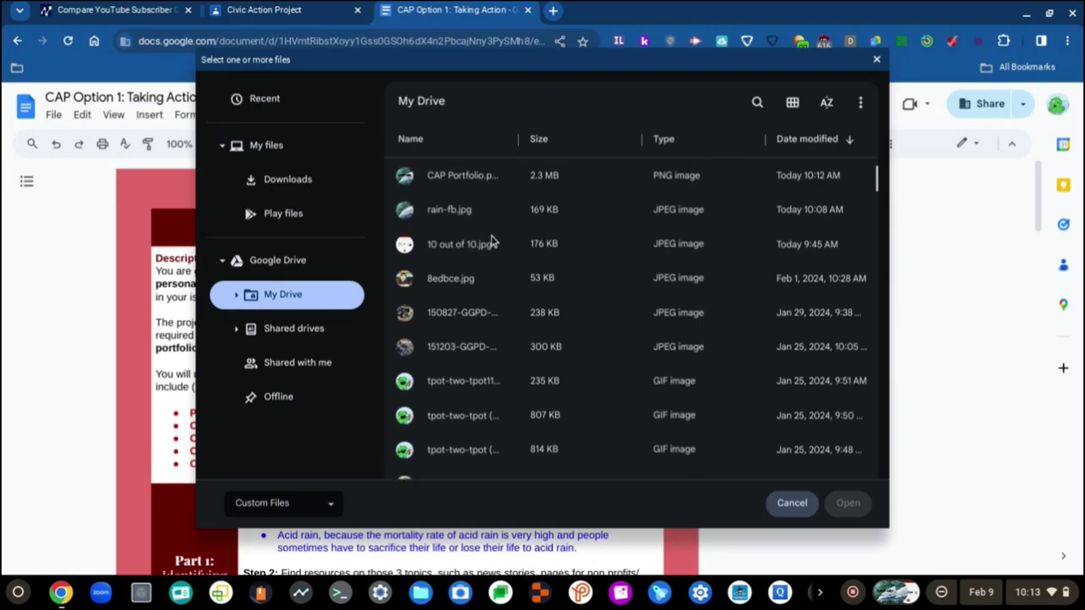
{"action": "scroll", "coordinate": [492, 242], "scroll_direction": "down", "scroll_amount": 1}
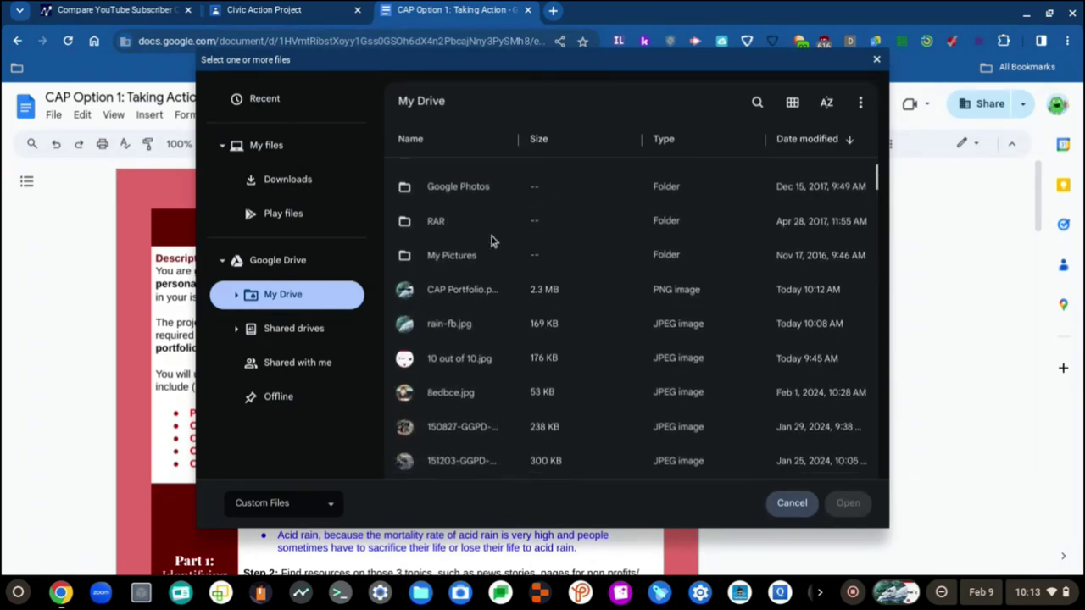
{"action": "left_click", "coordinate": [505, 290]}
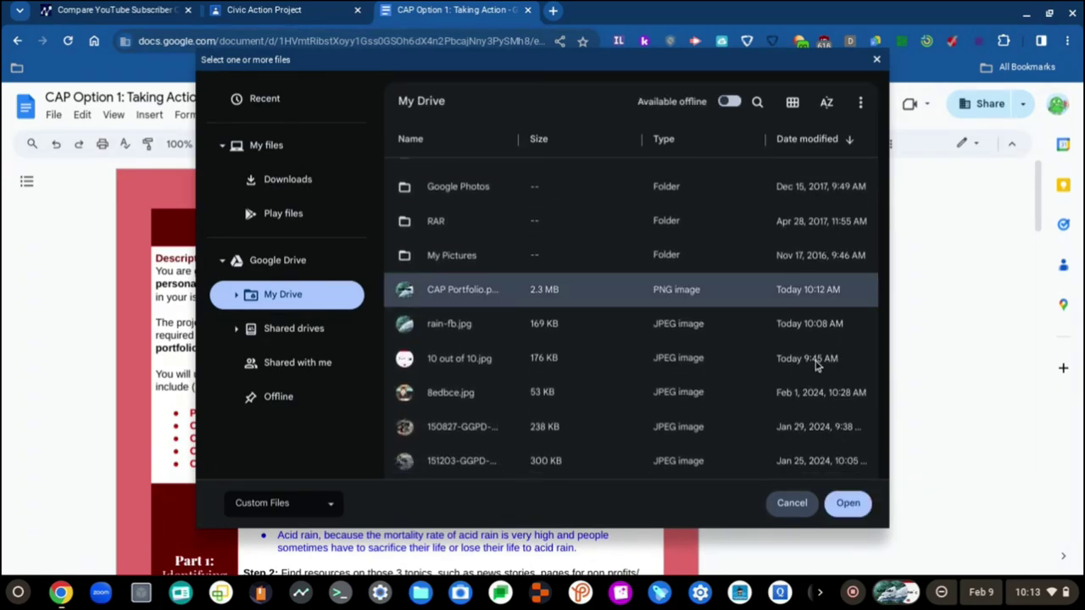
{"action": "left_click", "coordinate": [848, 503]}
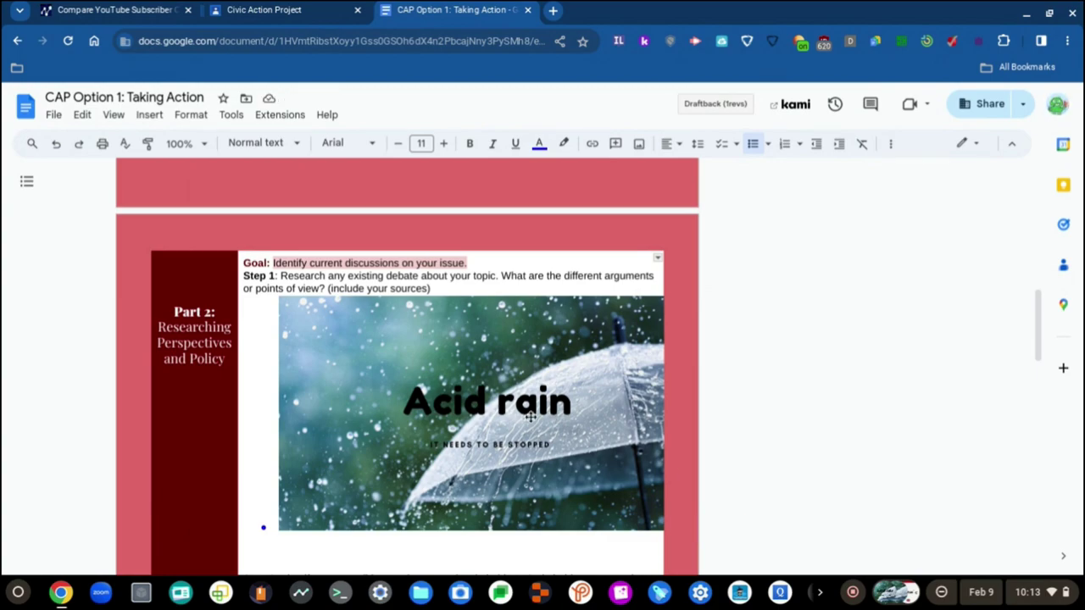
Step: Hide the menus with Ctrl+Shift+F at the top of the doc and click after 'portfolio'
{"action": "scroll", "coordinate": [531, 416], "scroll_direction": "up", "scroll_amount": 10}
{"action": "scroll", "coordinate": [530, 417], "scroll_direction": "up", "scroll_amount": 2}
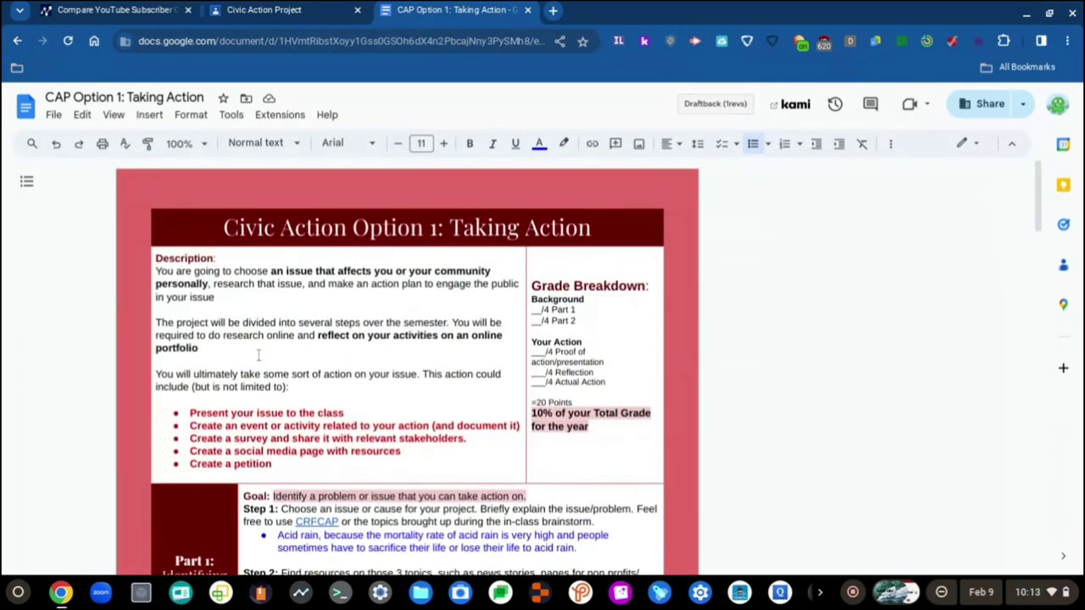
{"action": "key", "text": "ctrl+shift+f"}
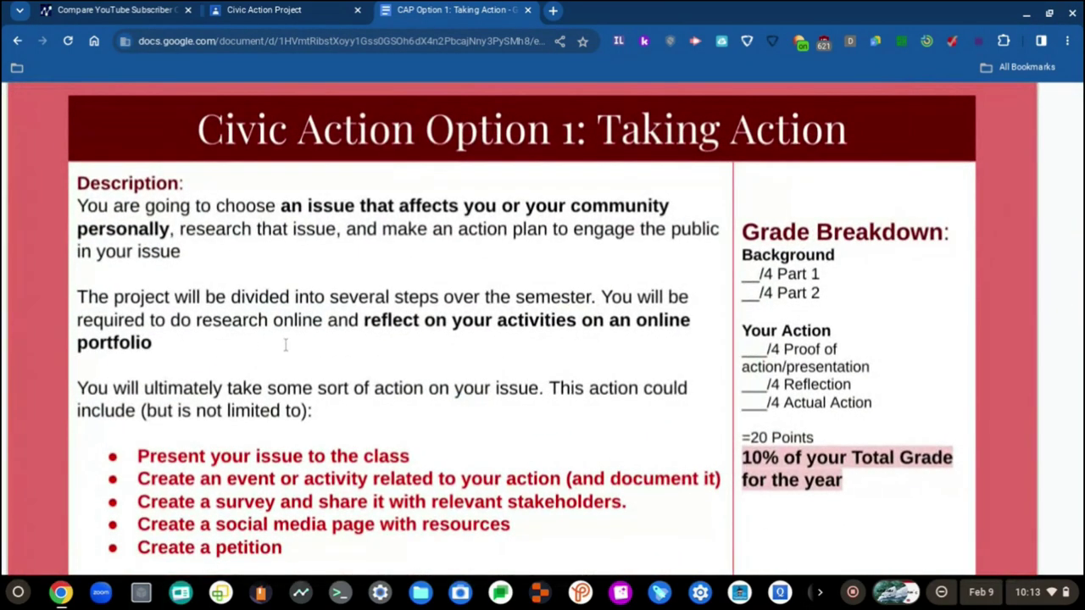
{"action": "left_click", "coordinate": [297, 342]}
Step: Restore the normal view and shrink the Acid rain image by dragging its corner handle
{"action": "key", "text": "ctrl+minus"}
{"action": "key", "text": "ctrl+minus"}
{"action": "key", "text": "ctrl+minus"}
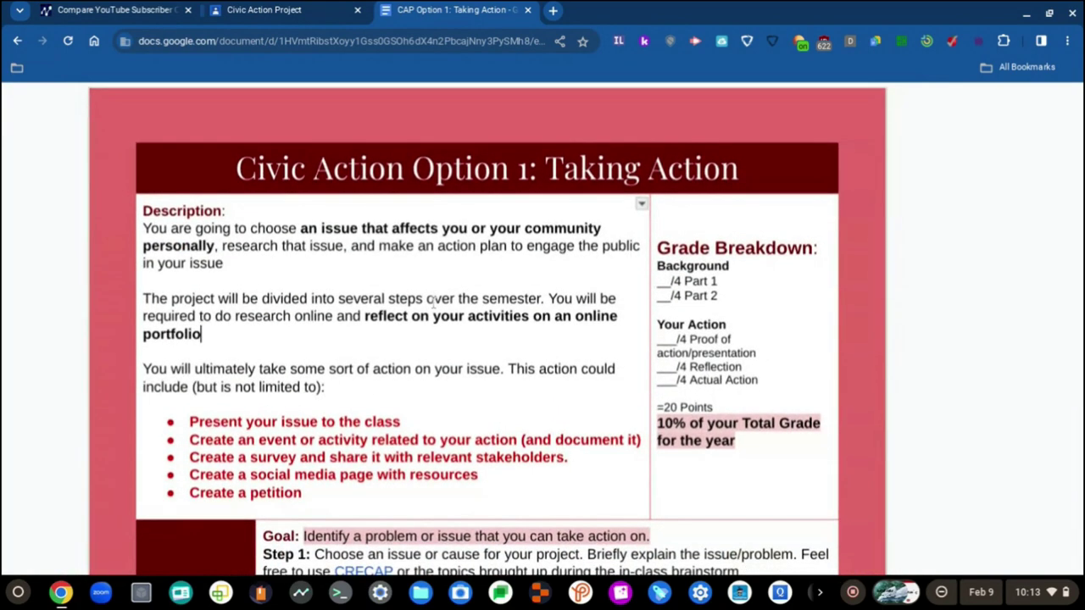
{"action": "scroll", "coordinate": [432, 301], "scroll_direction": "down", "scroll_amount": 1}
{"action": "scroll", "coordinate": [429, 280], "scroll_direction": "down", "scroll_amount": 1}
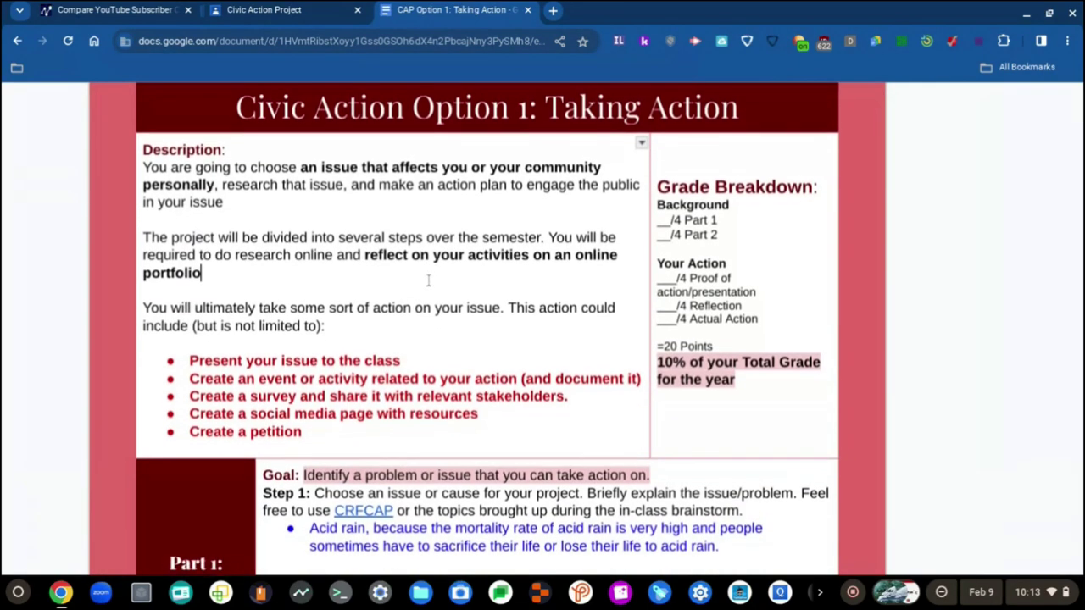
{"action": "scroll", "coordinate": [429, 279], "scroll_direction": "down", "scroll_amount": 10}
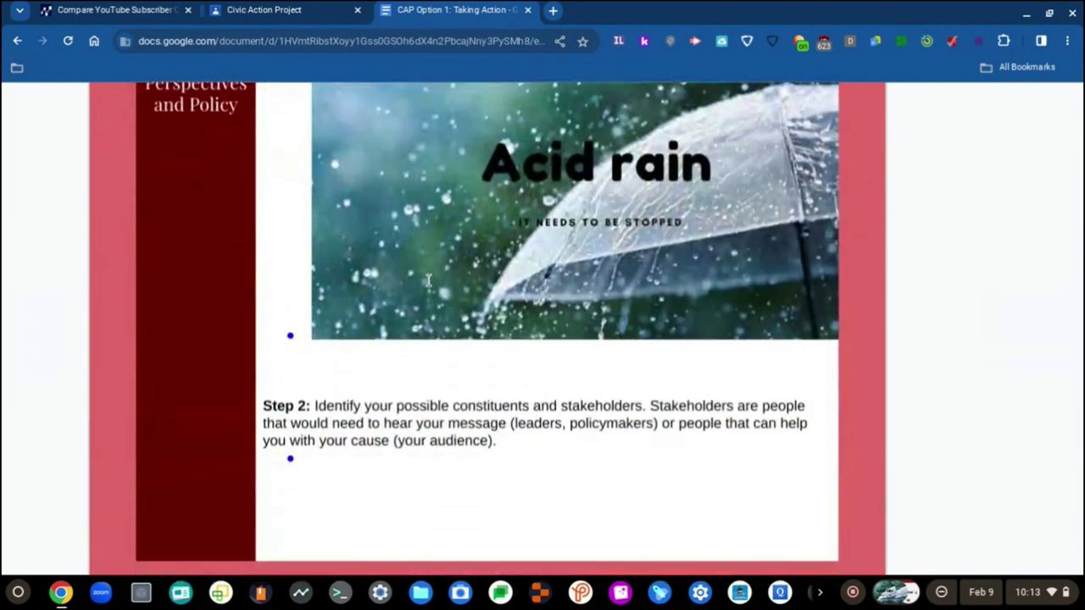
{"action": "key", "text": "ctrl+minus"}
{"action": "key", "text": "ctrl+minus"}
{"action": "scroll", "coordinate": [399, 276], "scroll_direction": "up", "scroll_amount": 1}
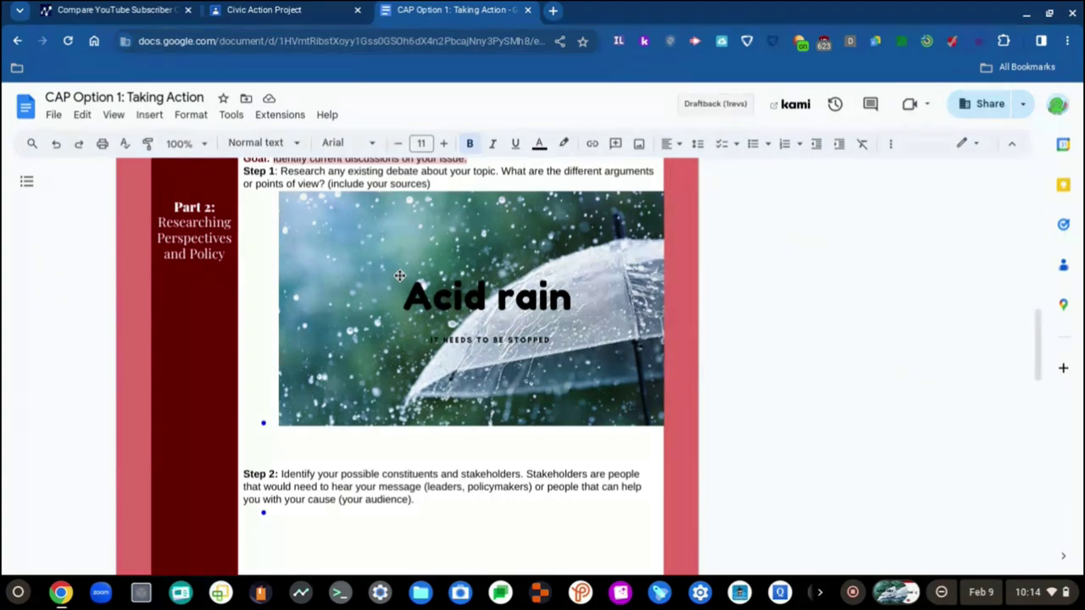
{"action": "left_click", "coordinate": [399, 275]}
{"action": "scroll", "coordinate": [406, 280], "scroll_direction": "up", "scroll_amount": 2}
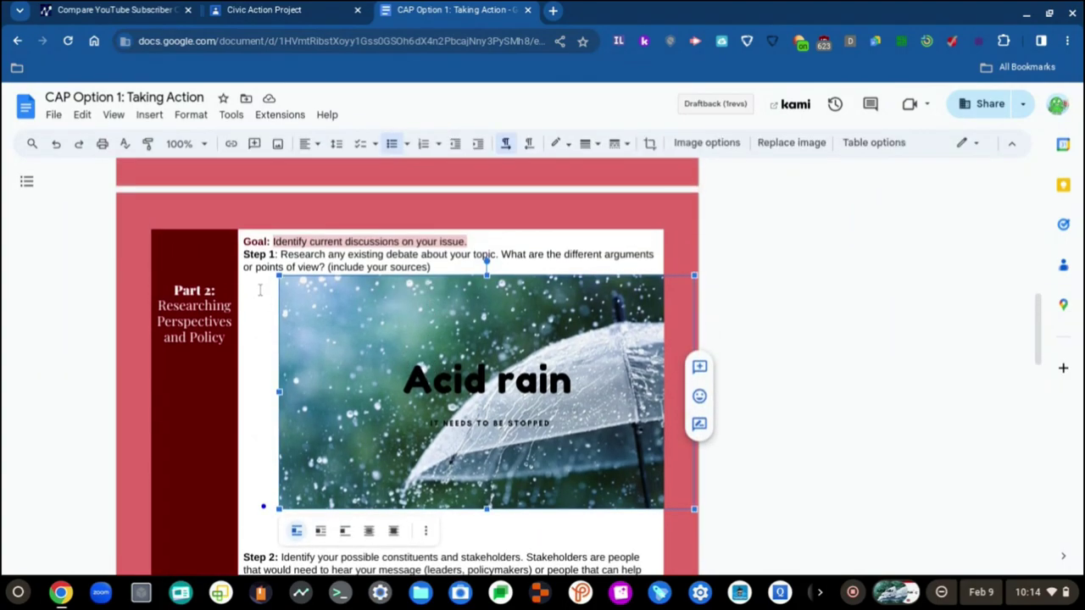
{"action": "left_click_drag", "start_coordinate": [279, 274], "coordinate": [373, 327]}
Step: Move the Acid rain image to the end of Part 1, above Part 2's Goal line
{"action": "scroll", "coordinate": [384, 307], "scroll_direction": "down", "scroll_amount": 2}
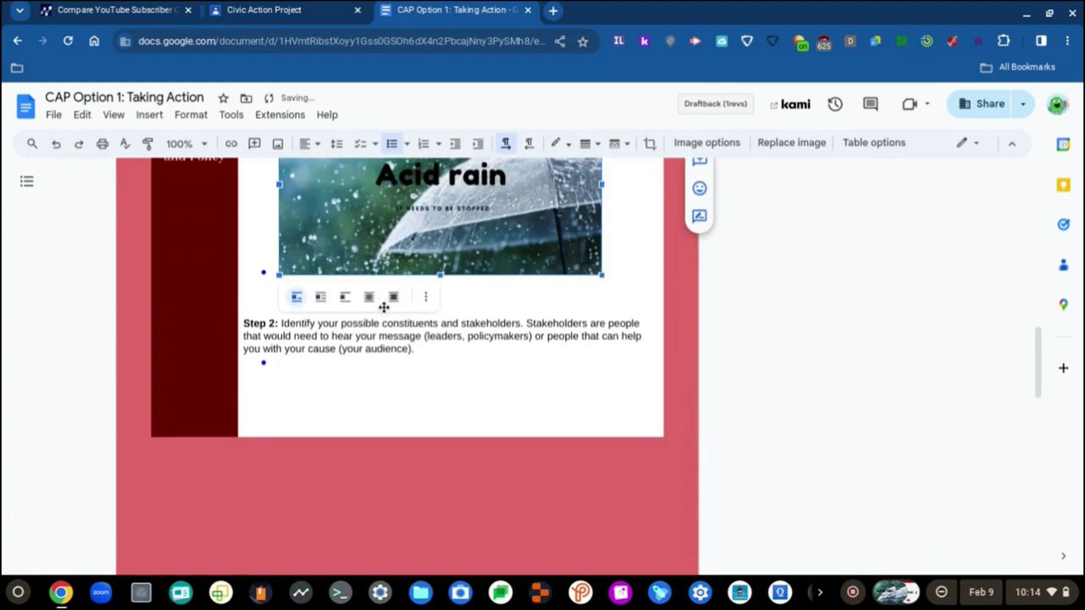
{"action": "scroll", "coordinate": [368, 378], "scroll_direction": "up", "scroll_amount": 2}
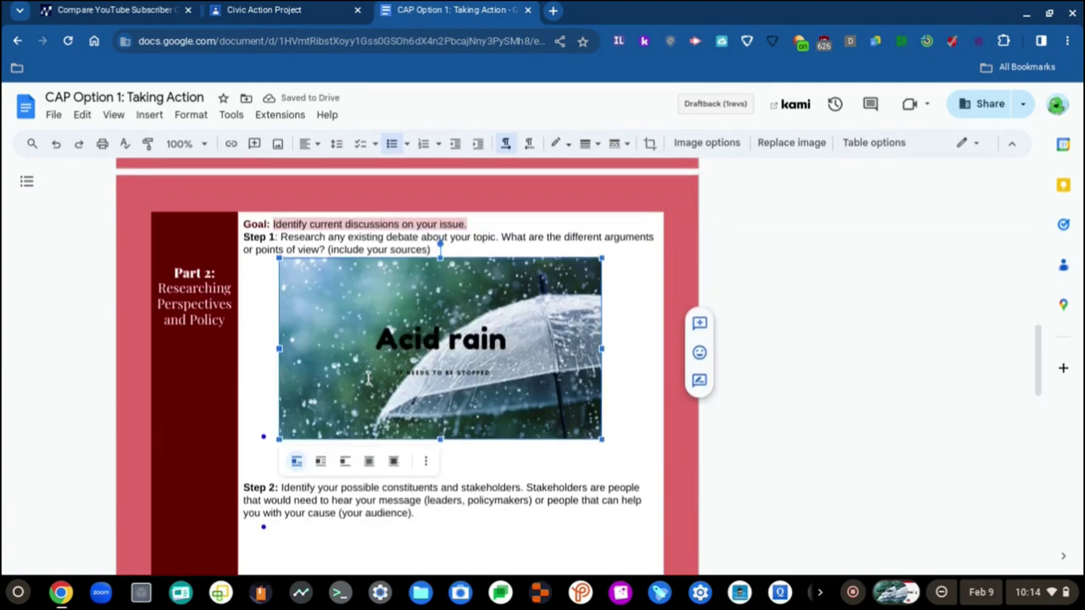
{"action": "scroll", "coordinate": [368, 378], "scroll_direction": "up", "scroll_amount": 10}
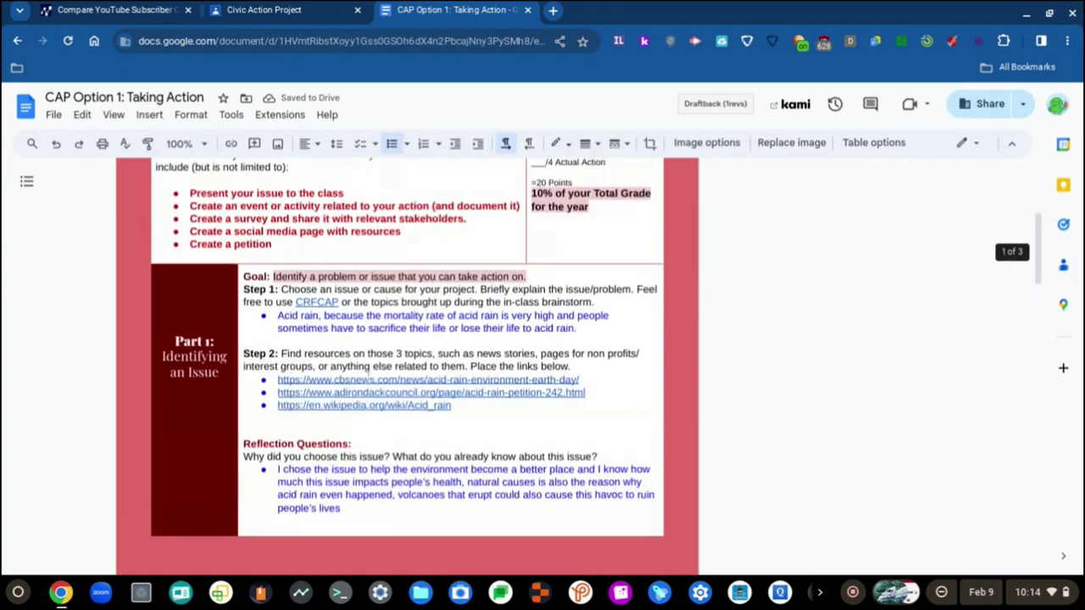
{"action": "scroll", "coordinate": [368, 378], "scroll_direction": "down", "scroll_amount": 8}
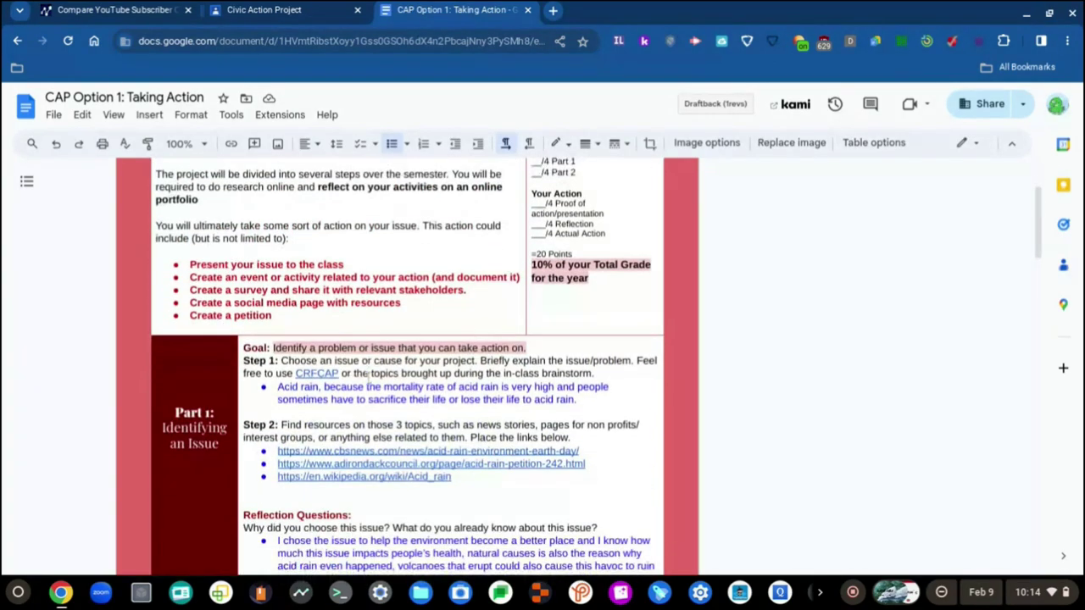
{"action": "scroll", "coordinate": [368, 378], "scroll_direction": "down", "scroll_amount": 1}
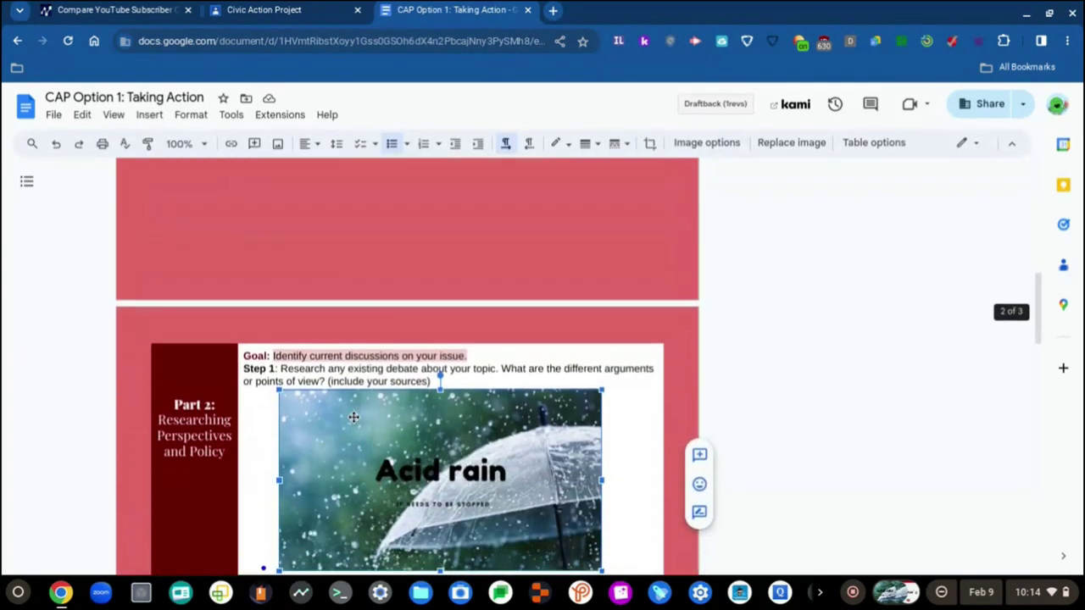
{"action": "scroll", "coordinate": [351, 419], "scroll_direction": "up", "scroll_amount": 1}
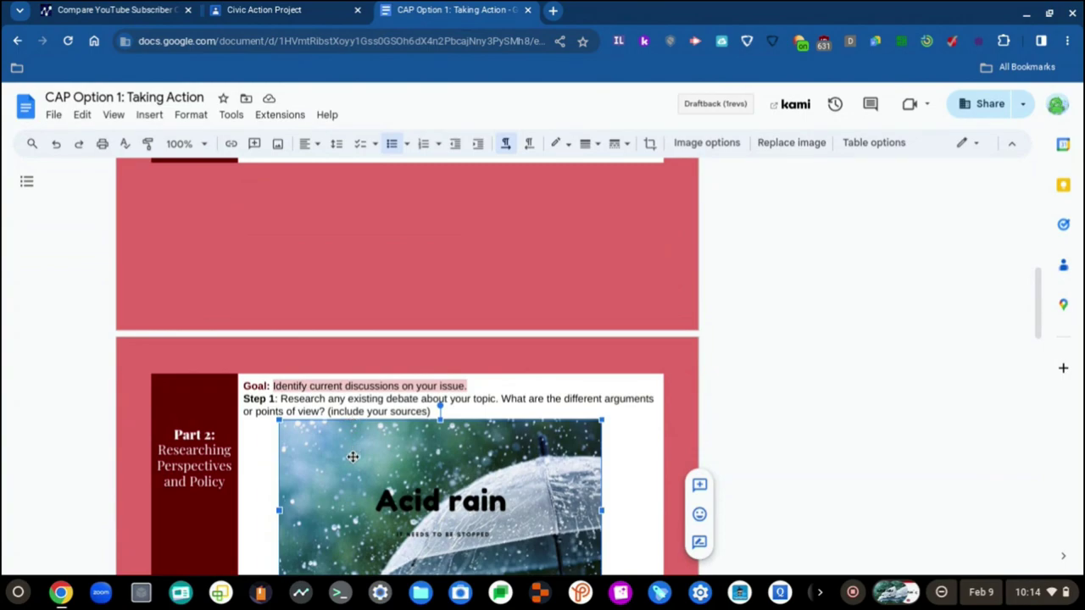
{"action": "scroll", "coordinate": [411, 245], "scroll_direction": "down", "scroll_amount": 1}
{"action": "scroll", "coordinate": [405, 298], "scroll_direction": "up", "scroll_amount": 2}
{"action": "left_click_drag", "start_coordinate": [418, 219], "coordinate": [410, 212]}
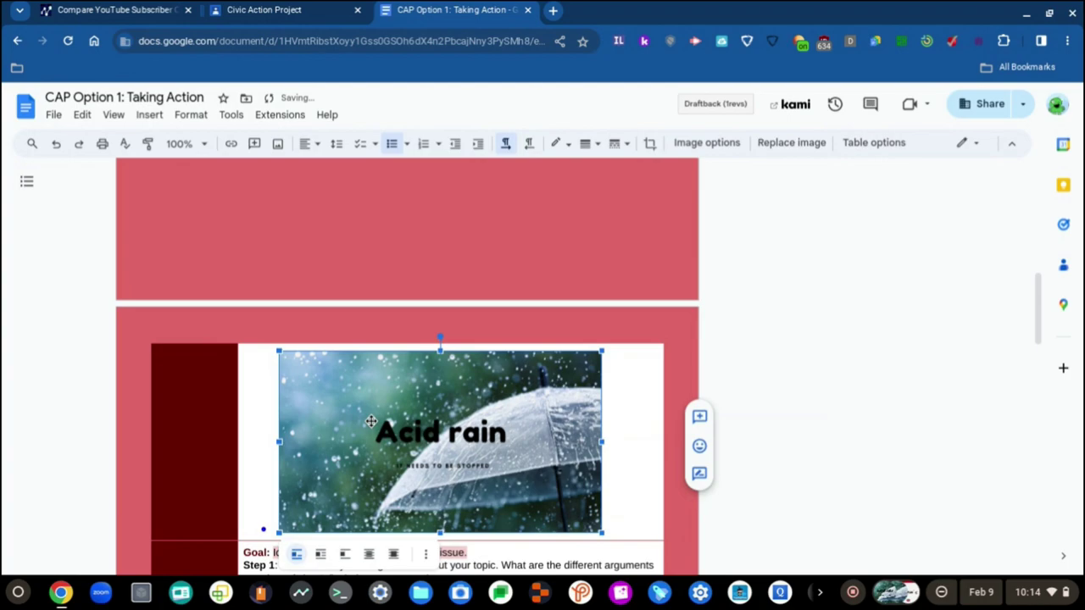
{"action": "scroll", "coordinate": [375, 388], "scroll_direction": "down", "scroll_amount": 3}
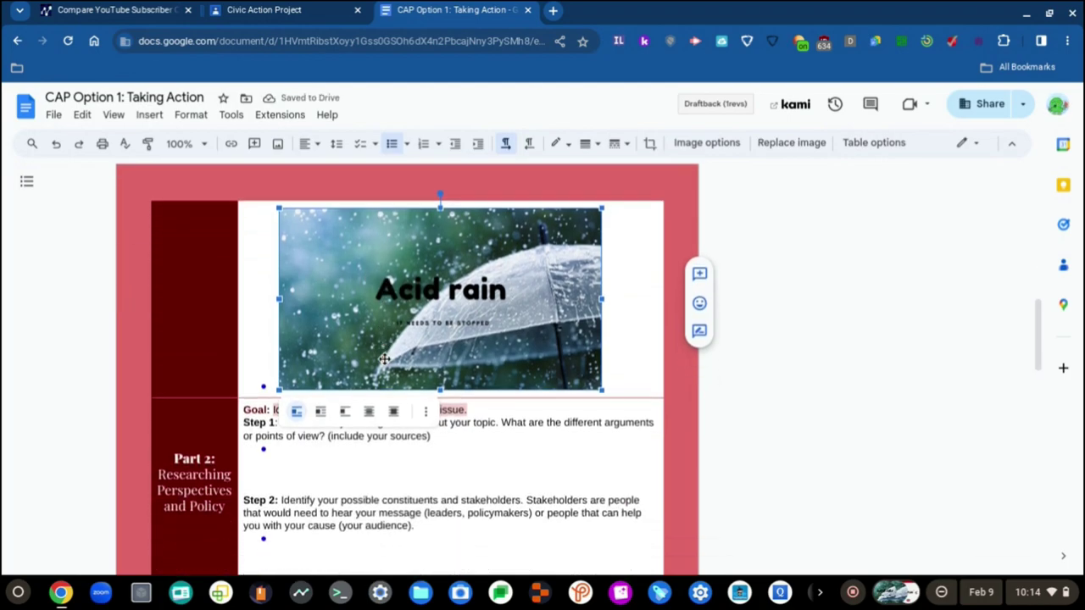
{"action": "left_click", "coordinate": [475, 480]}
{"action": "scroll", "coordinate": [477, 479], "scroll_direction": "up", "scroll_amount": 4}
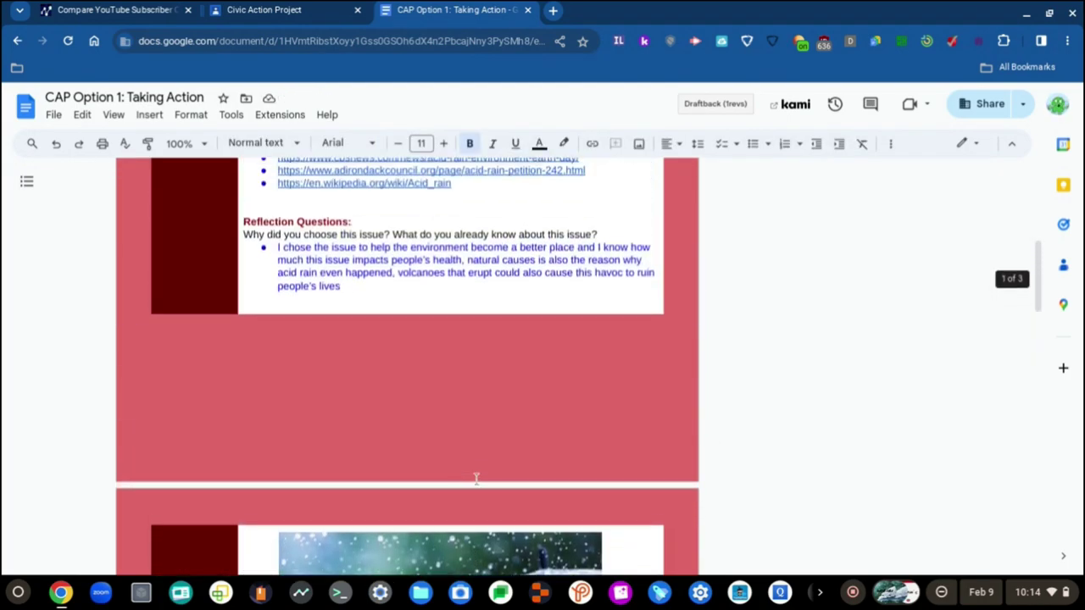
{"action": "scroll", "coordinate": [476, 479], "scroll_direction": "down", "scroll_amount": 4}
{"action": "scroll", "coordinate": [476, 479], "scroll_direction": "up", "scroll_amount": 10}
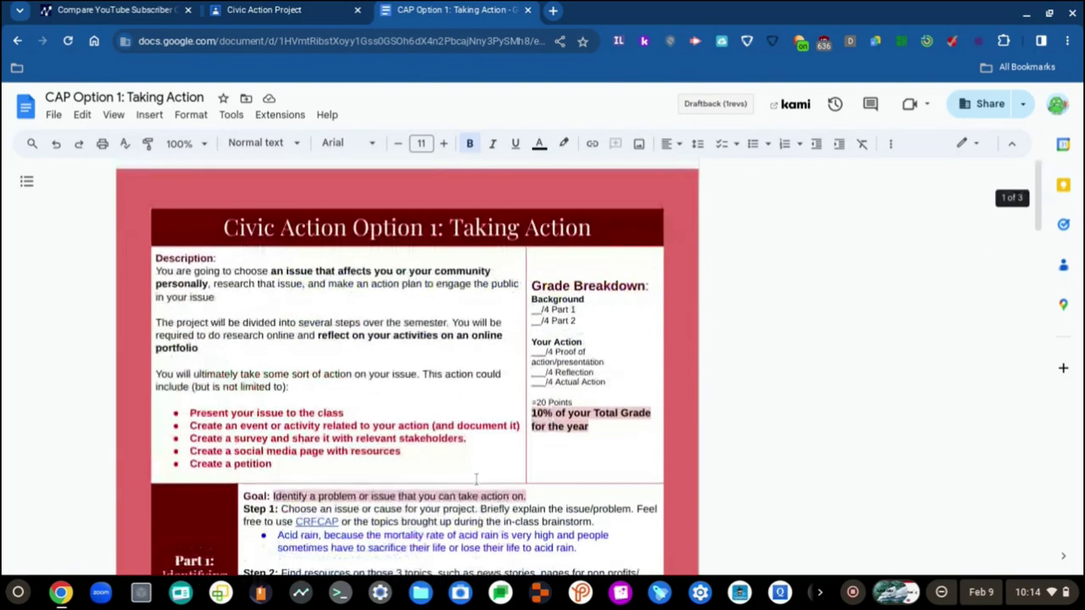
{"action": "scroll", "coordinate": [476, 480], "scroll_direction": "down", "scroll_amount": 4}
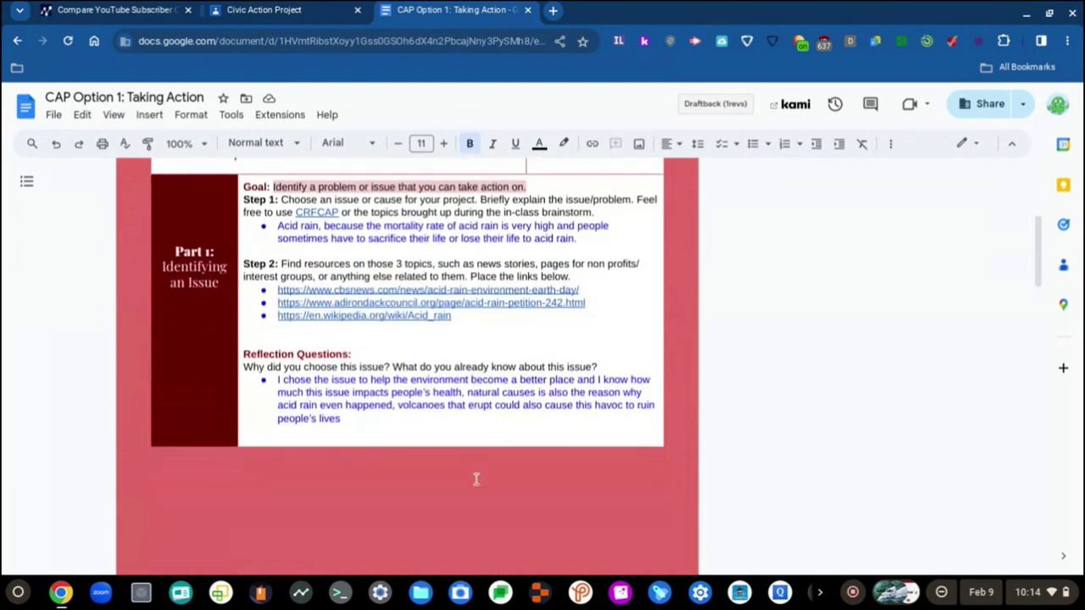
{"action": "scroll", "coordinate": [477, 479], "scroll_direction": "up", "scroll_amount": 4}
{"action": "scroll", "coordinate": [476, 480], "scroll_direction": "down", "scroll_amount": 20}
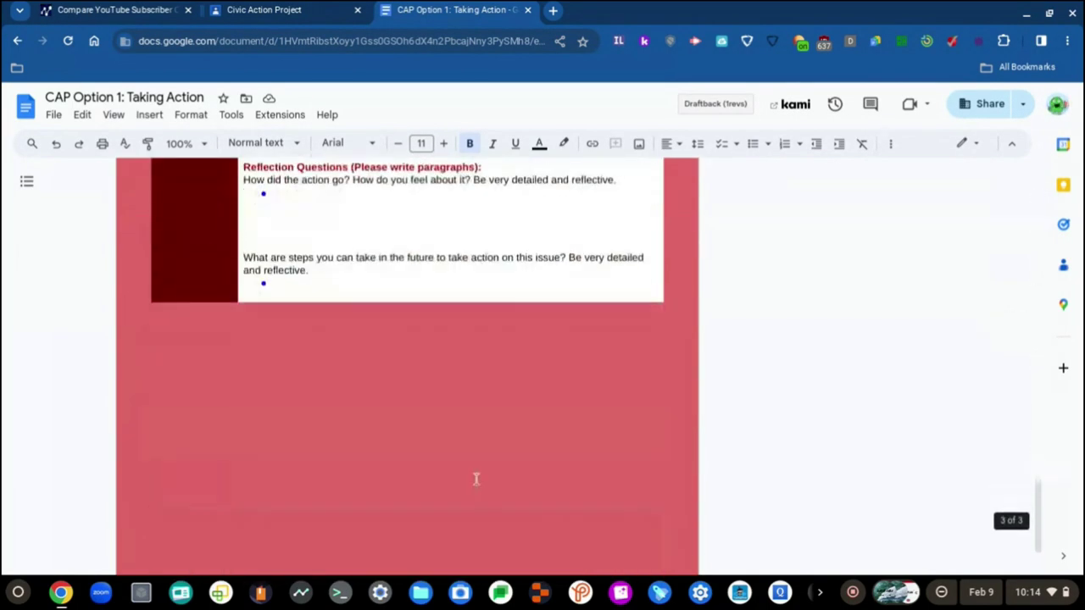
{"action": "scroll", "coordinate": [477, 479], "scroll_direction": "down", "scroll_amount": 1}
{"action": "scroll", "coordinate": [477, 479], "scroll_direction": "up", "scroll_amount": 20}
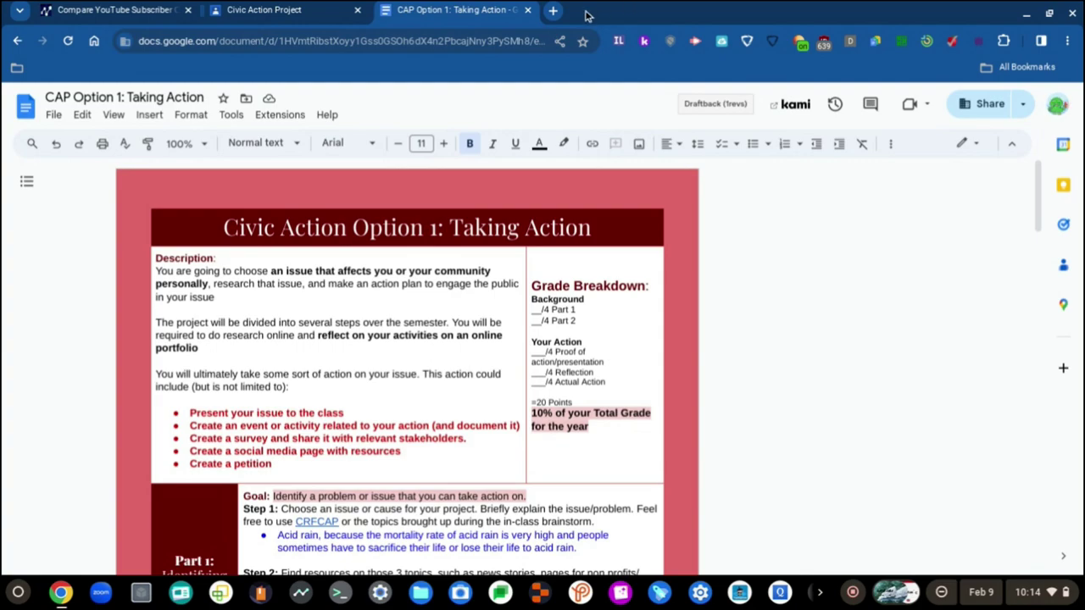
Step: Search Google for 'useful websites containing acid rain' in a new tab
{"action": "left_click", "coordinate": [552, 10]}
{"action": "type", "text": "useful webb"}
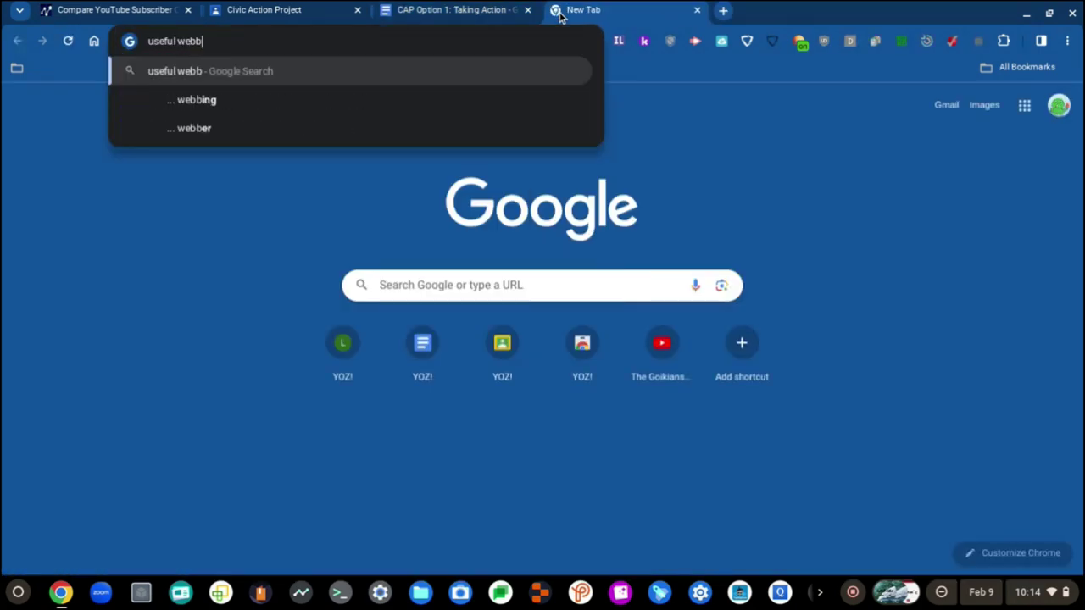
{"action": "key", "text": "BackSpace"}
{"action": "type", "text": "sit"}
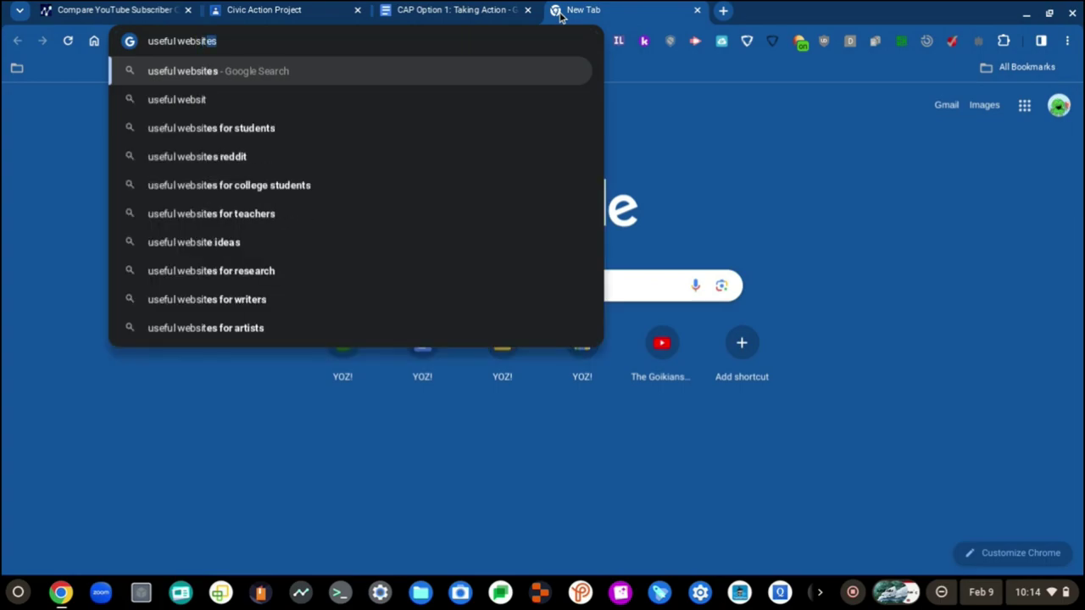
{"action": "type", "text": "es containing "}
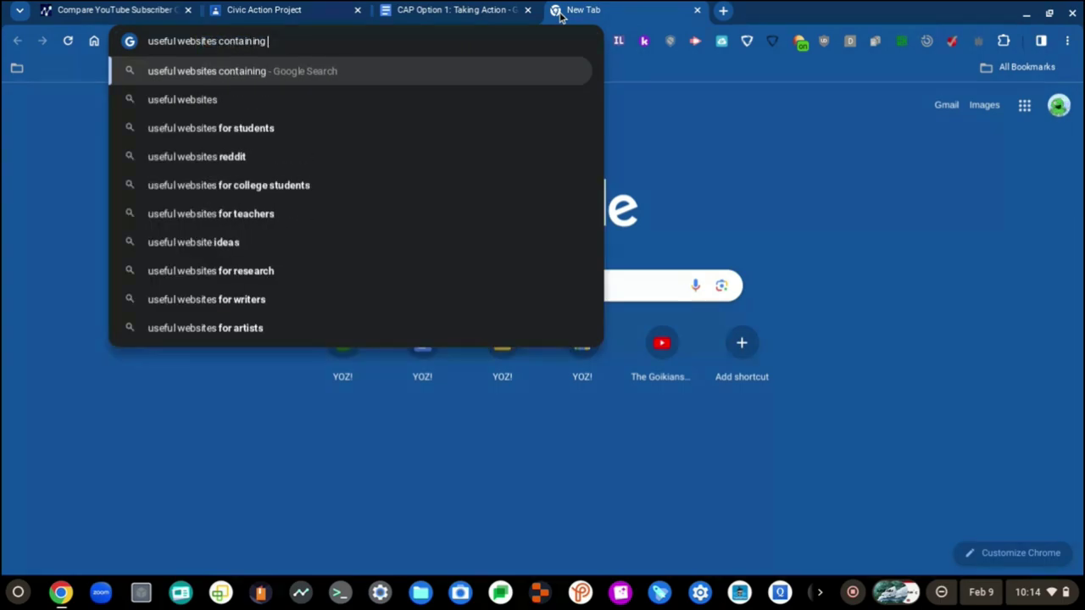
{"action": "type", "text": "acid rain"}
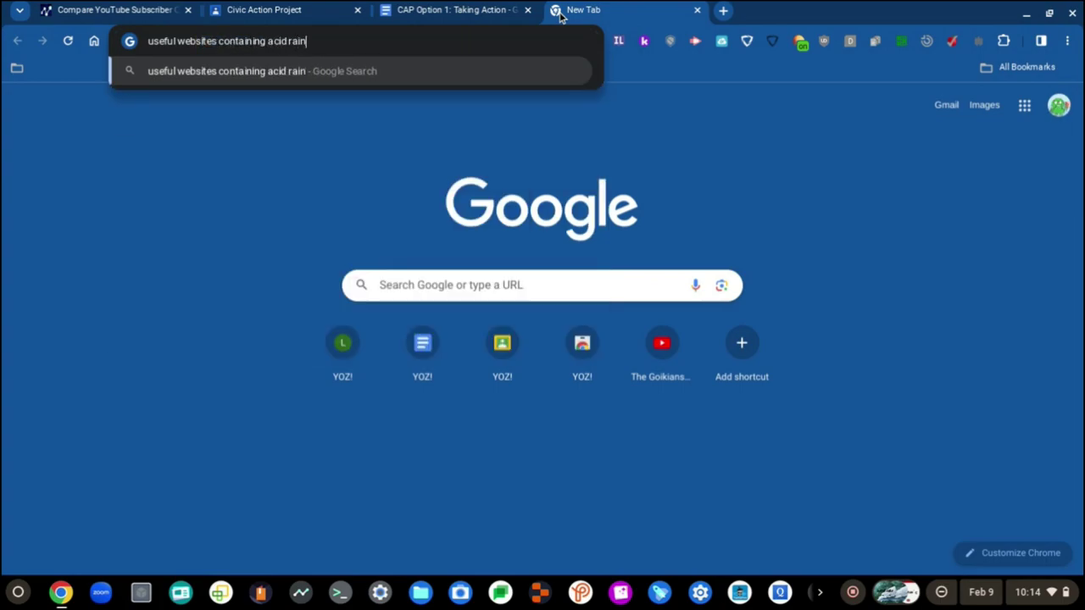
{"action": "key", "text": "Return"}
{"action": "scroll", "coordinate": [48, 169], "scroll_direction": "down", "scroll_amount": 2}
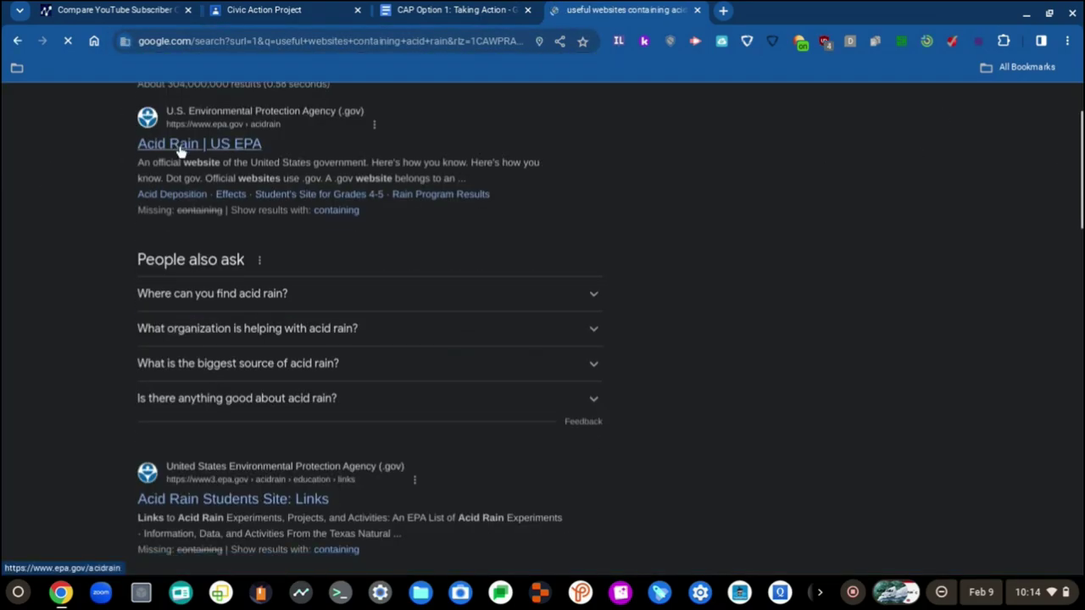
Step: Open the 'Acid Rain | US EPA' result and read its 'What is Acid Rain?' article
{"action": "left_click", "coordinate": [182, 149]}
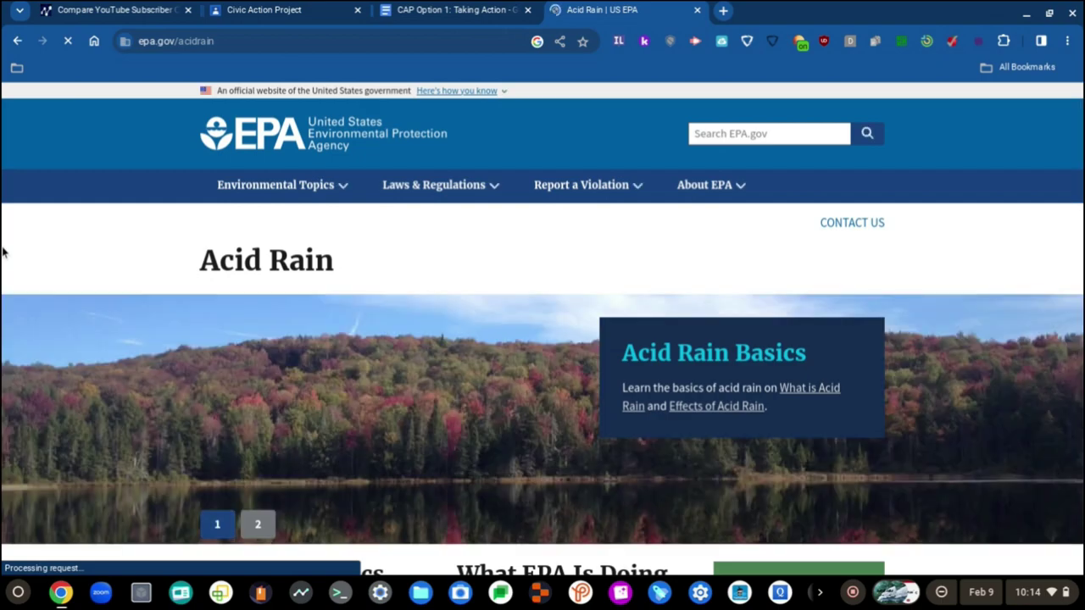
{"action": "scroll", "coordinate": [3, 251], "scroll_direction": "down", "scroll_amount": 3}
{"action": "scroll", "coordinate": [3, 251], "scroll_direction": "down", "scroll_amount": 2}
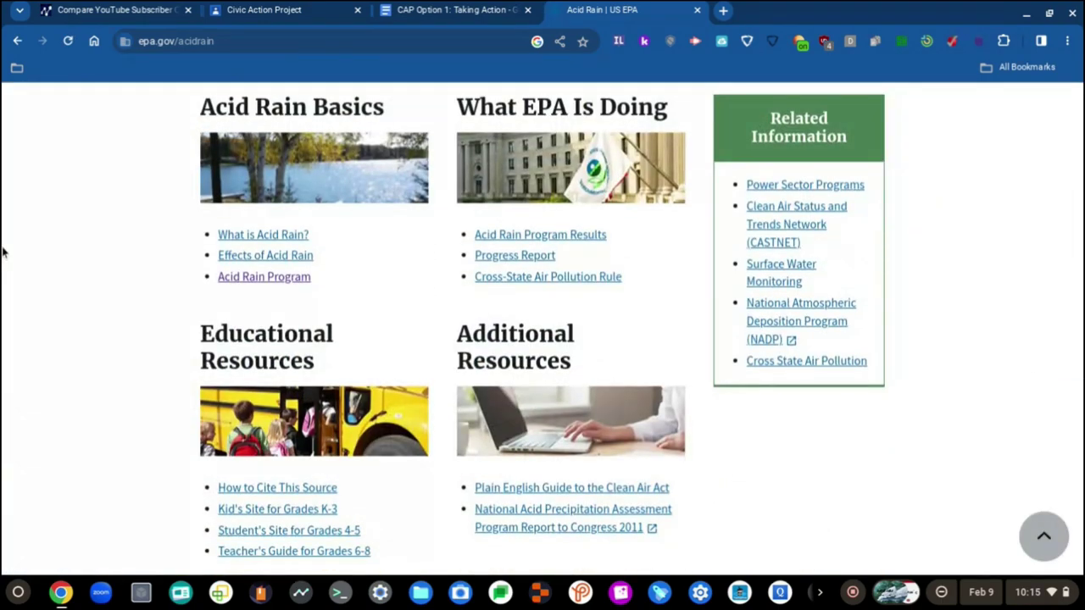
{"action": "scroll", "coordinate": [3, 251], "scroll_direction": "down", "scroll_amount": 2}
{"action": "scroll", "coordinate": [2, 252], "scroll_direction": "up", "scroll_amount": 4}
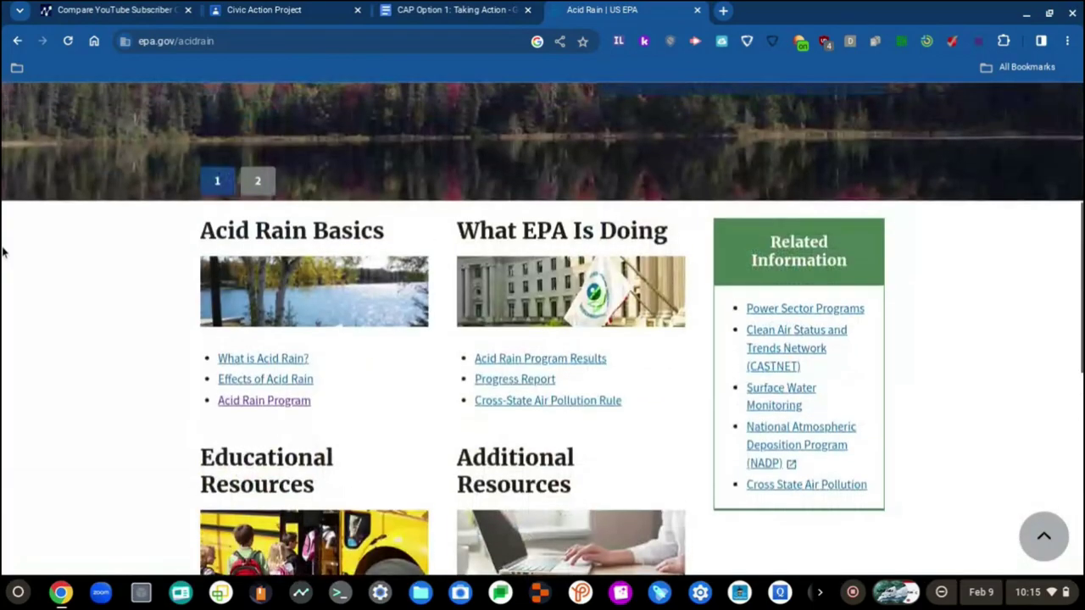
{"action": "scroll", "coordinate": [3, 252], "scroll_direction": "down", "scroll_amount": 1}
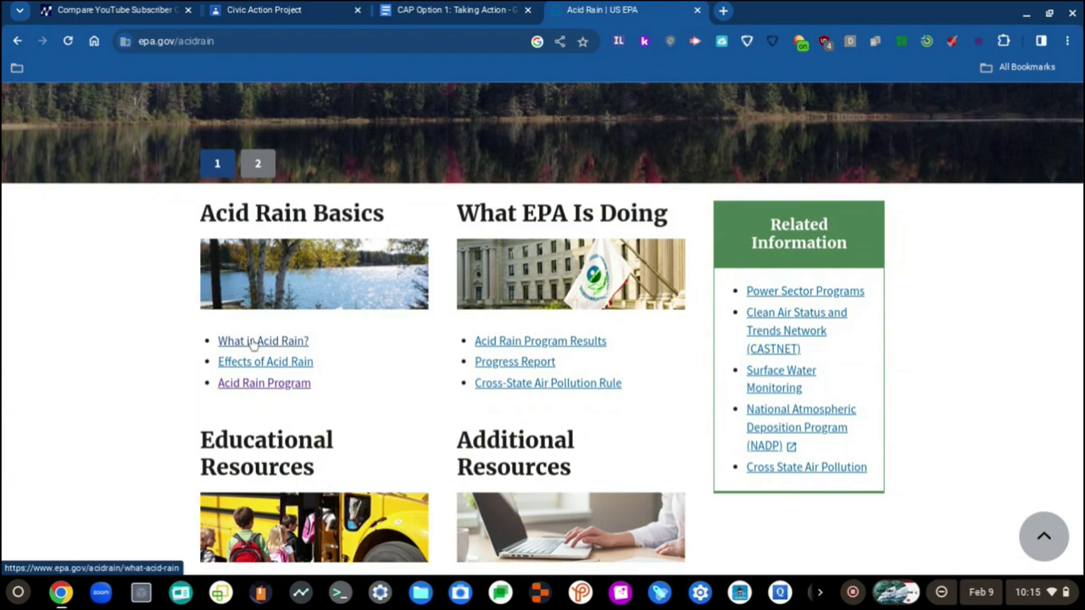
{"action": "left_click", "coordinate": [252, 343]}
{"action": "scroll", "coordinate": [90, 314], "scroll_direction": "down", "scroll_amount": 1}
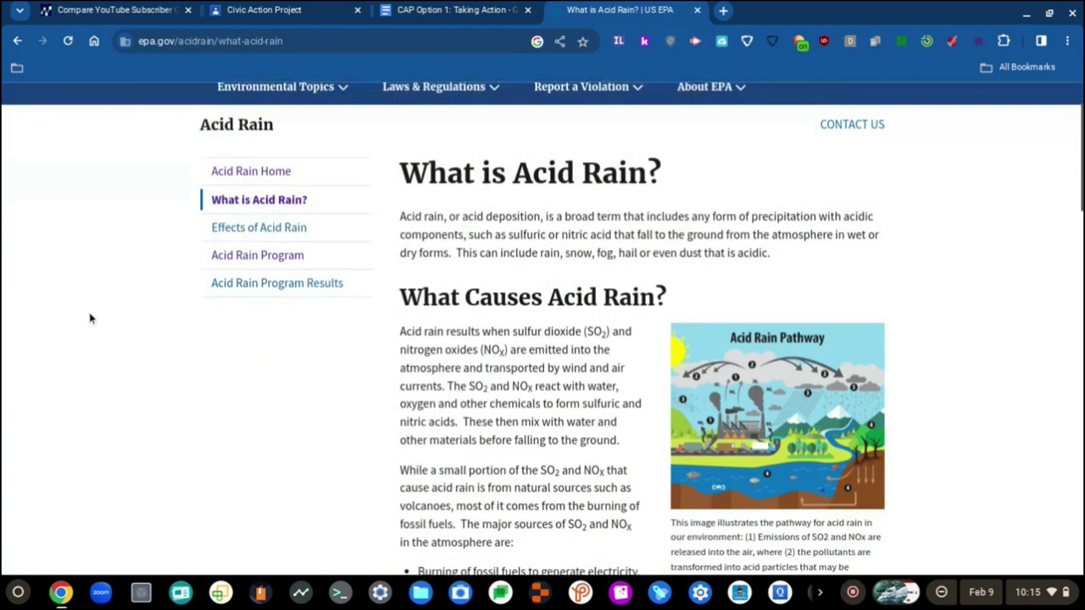
{"action": "scroll", "coordinate": [90, 318], "scroll_direction": "down", "scroll_amount": 1}
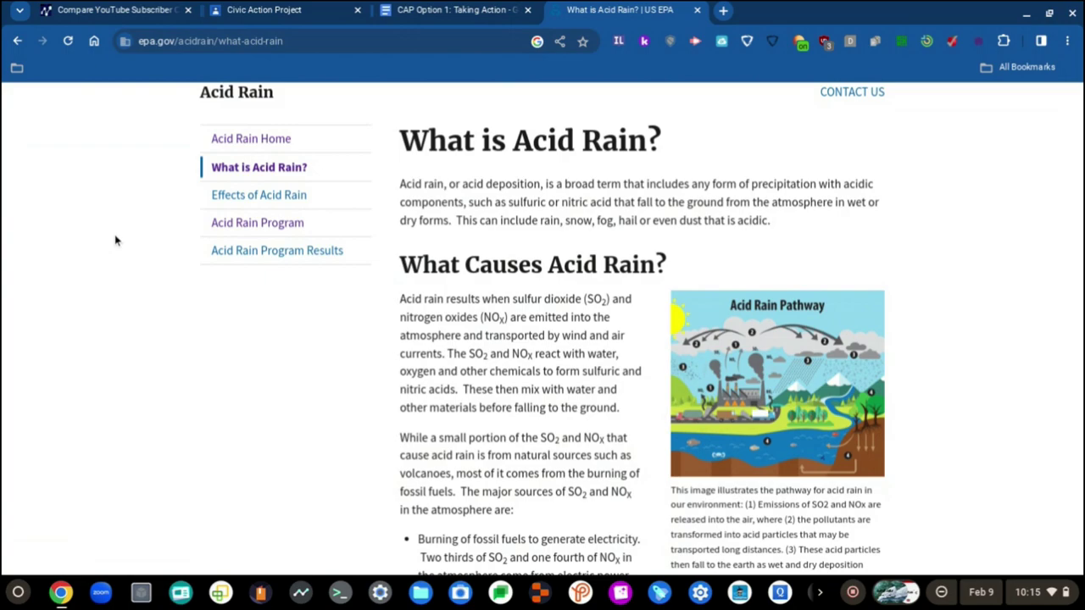
{"action": "scroll", "coordinate": [116, 241], "scroll_direction": "down", "scroll_amount": 5}
{"action": "scroll", "coordinate": [115, 240], "scroll_direction": "down", "scroll_amount": 3}
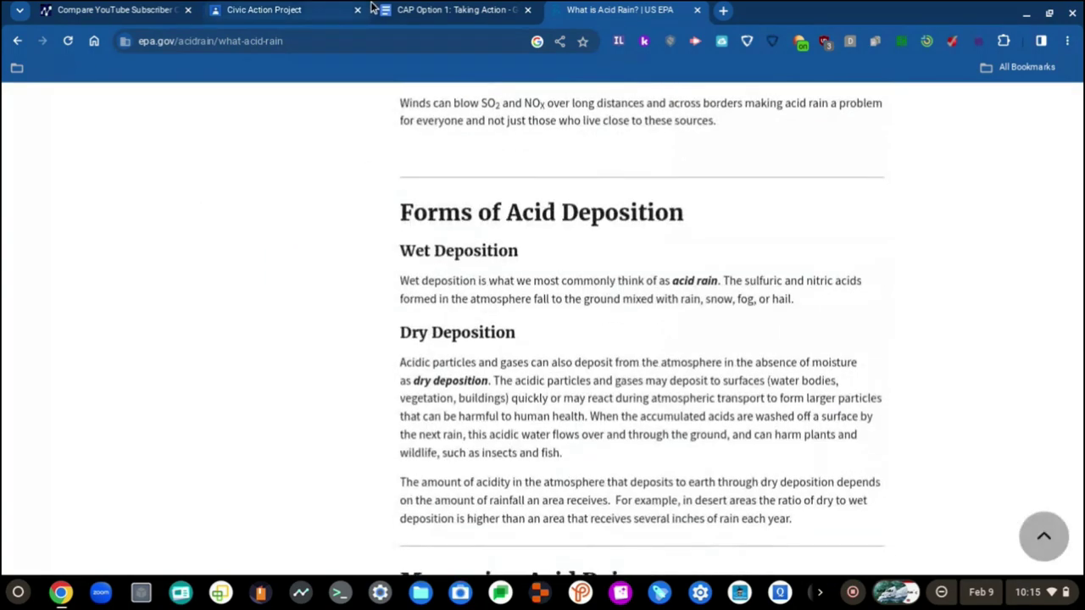
Step: Replace the Wikipedia link under Step 2 with the pasted EPA 'What is Acid Rain?' link
{"action": "left_click", "coordinate": [453, 8]}
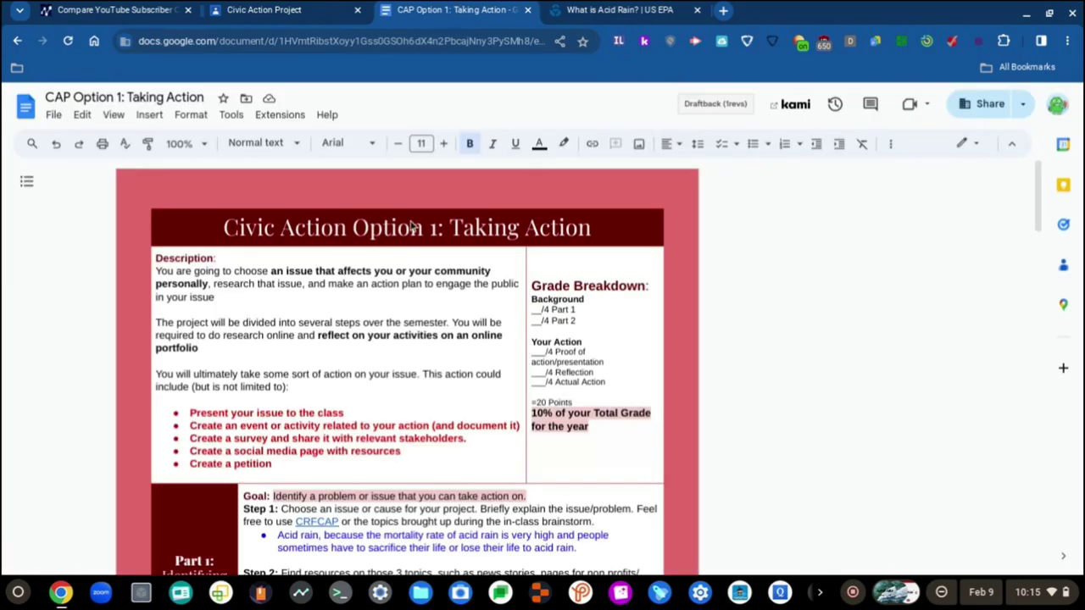
{"action": "scroll", "coordinate": [412, 225], "scroll_direction": "down", "scroll_amount": 2}
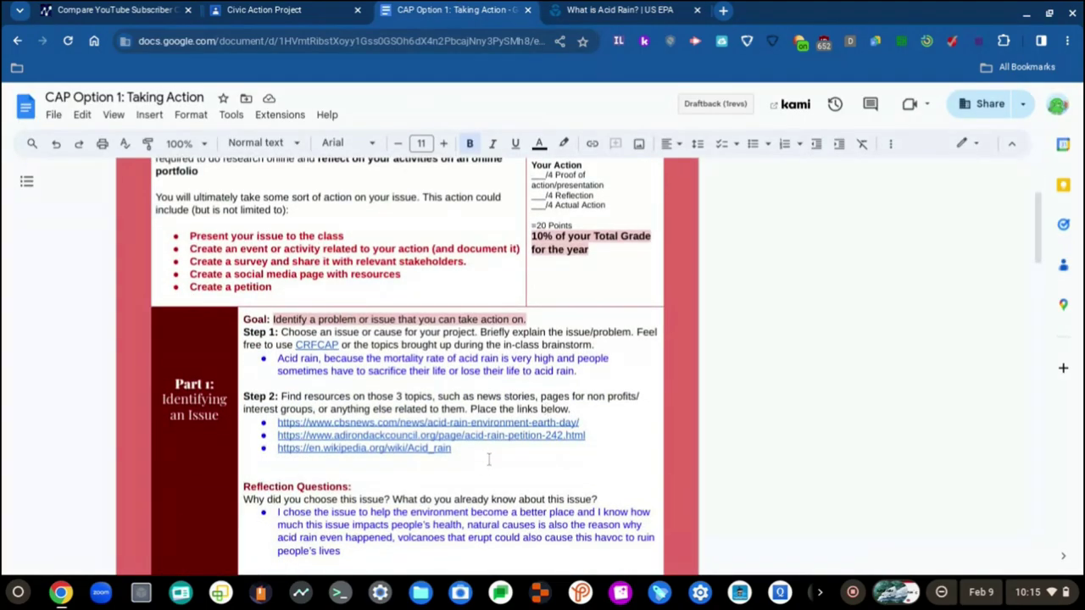
{"action": "left_click", "coordinate": [279, 450]}
{"action": "key", "text": "shift+End"}
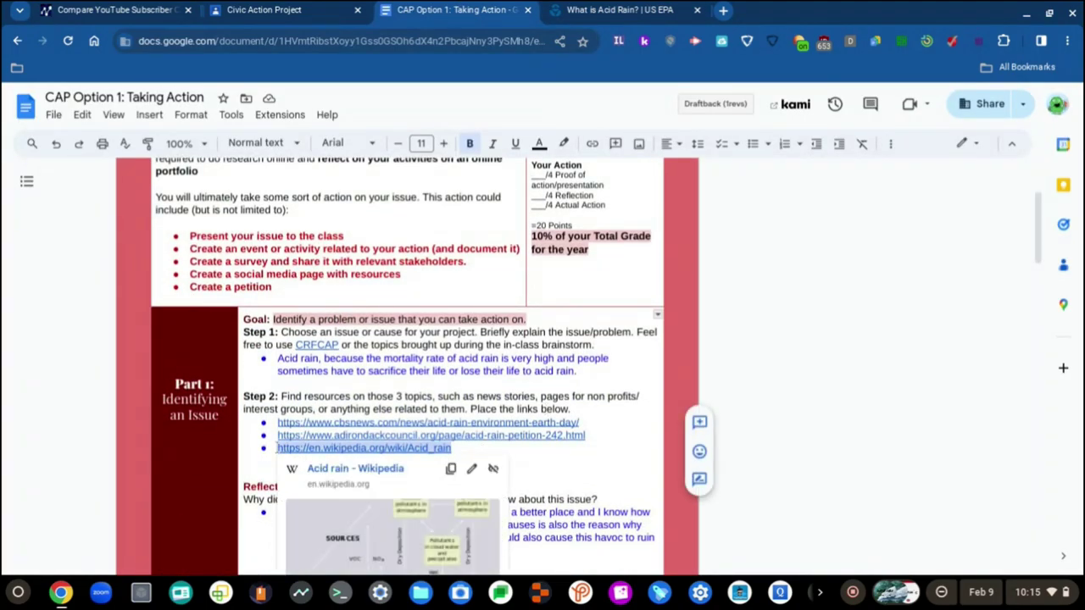
{"action": "key", "text": "BackSpace"}
{"action": "type", "text": "https://www.epa.gov/acidrain/what-acid-rain"}
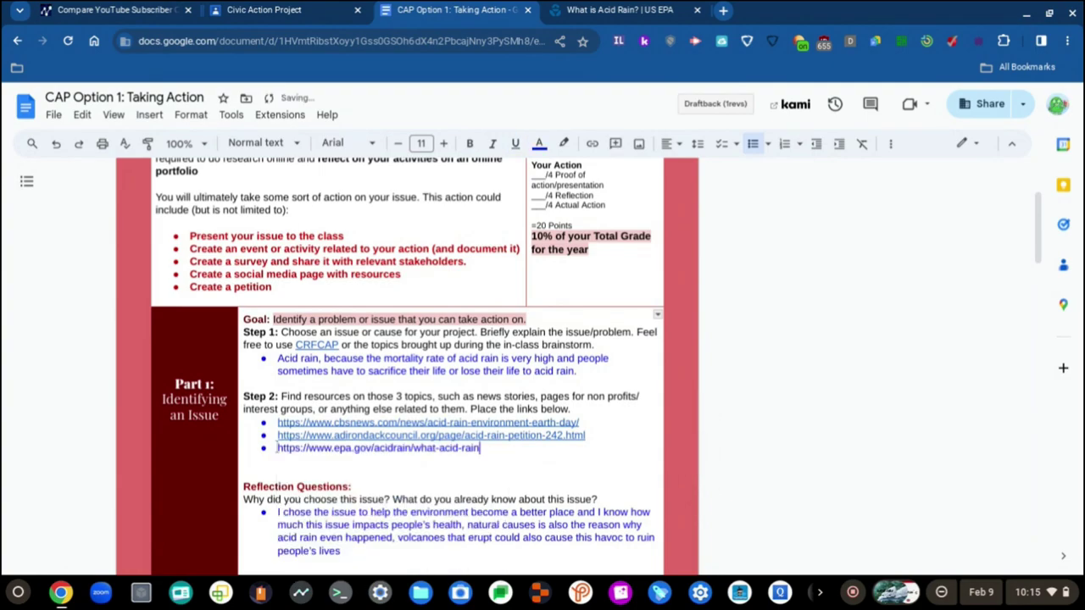
{"action": "key", "text": "Return"}
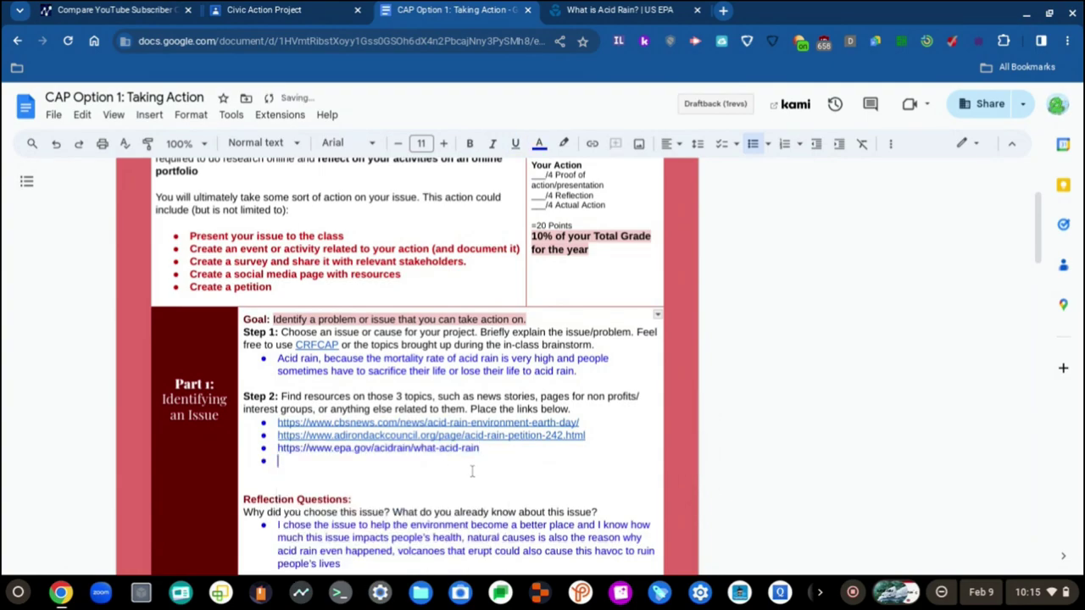
{"action": "key", "text": "BackSpace"}
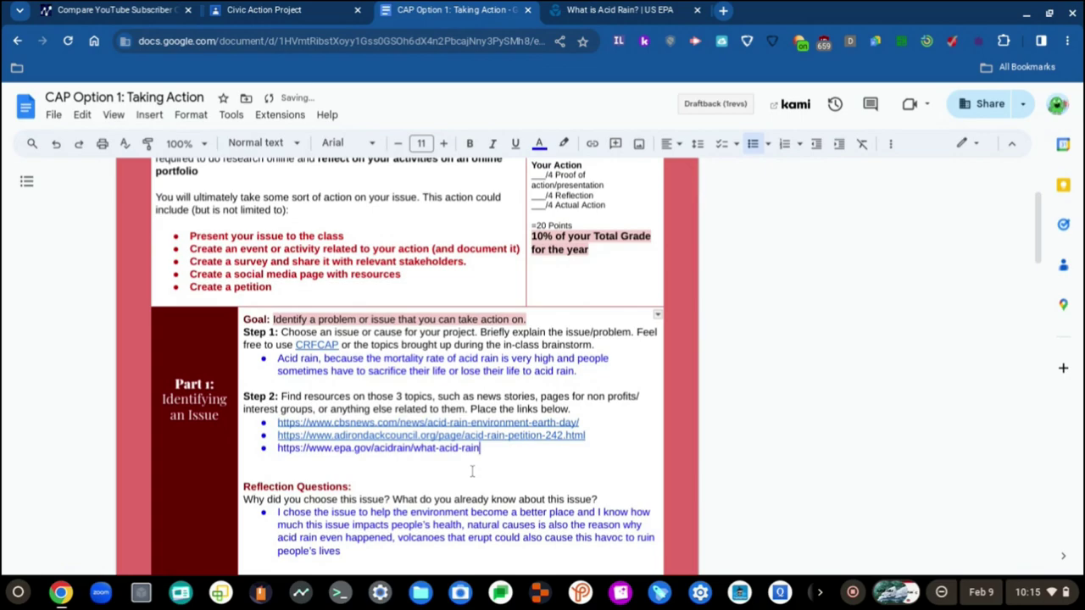
{"action": "key", "text": "Return"}
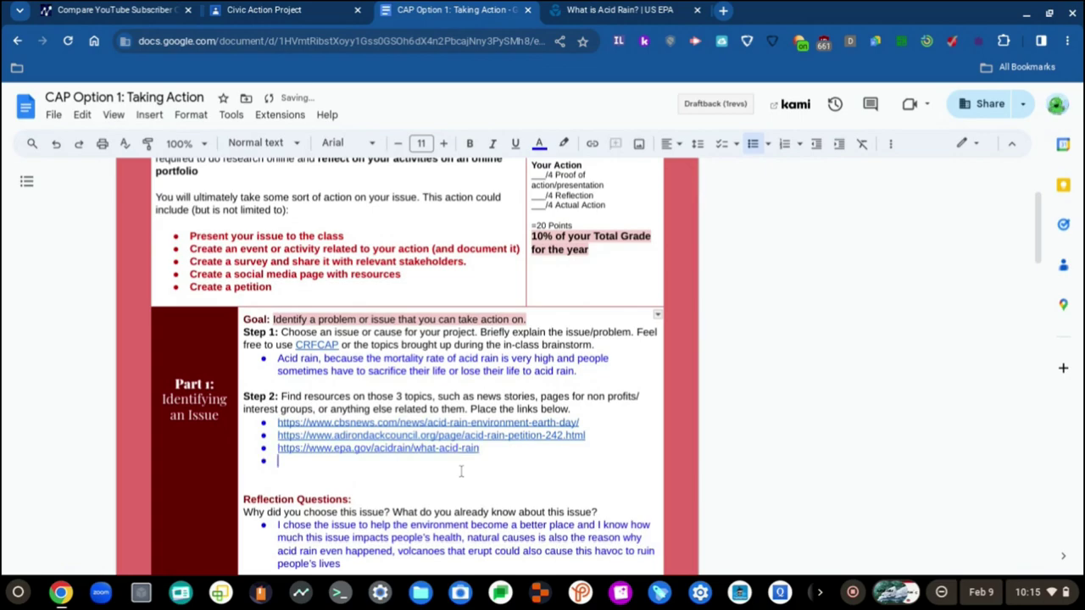
{"action": "key", "text": "BackSpace"}
{"action": "key", "text": "BackSpace"}
{"action": "key", "text": "BackSpace"}
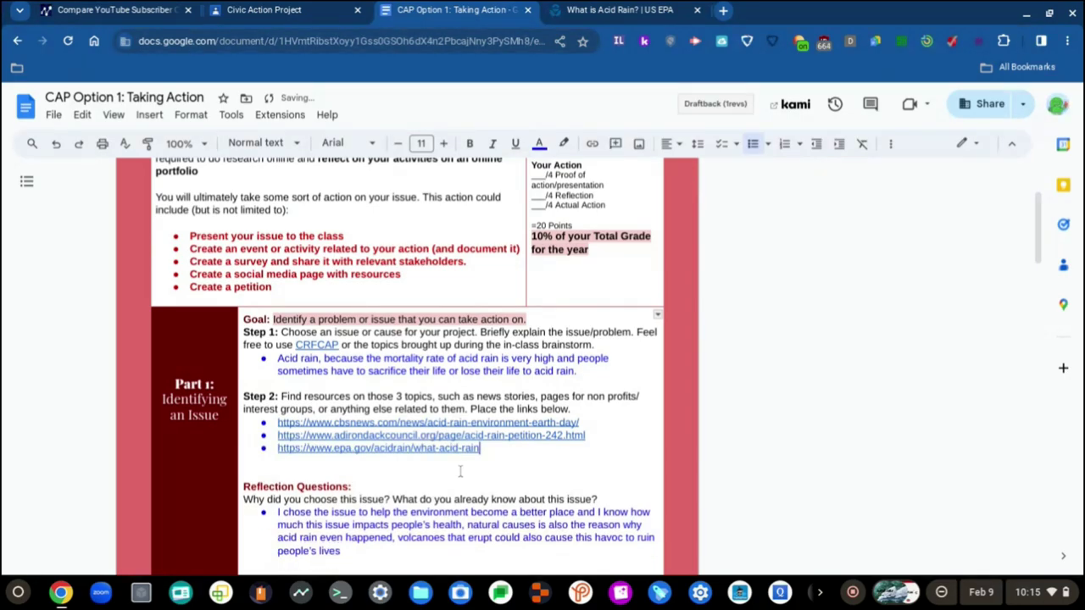
Step: Check the new EPA link, then close the EPA article and dismiss the link preview
{"action": "left_click", "coordinate": [437, 448]}
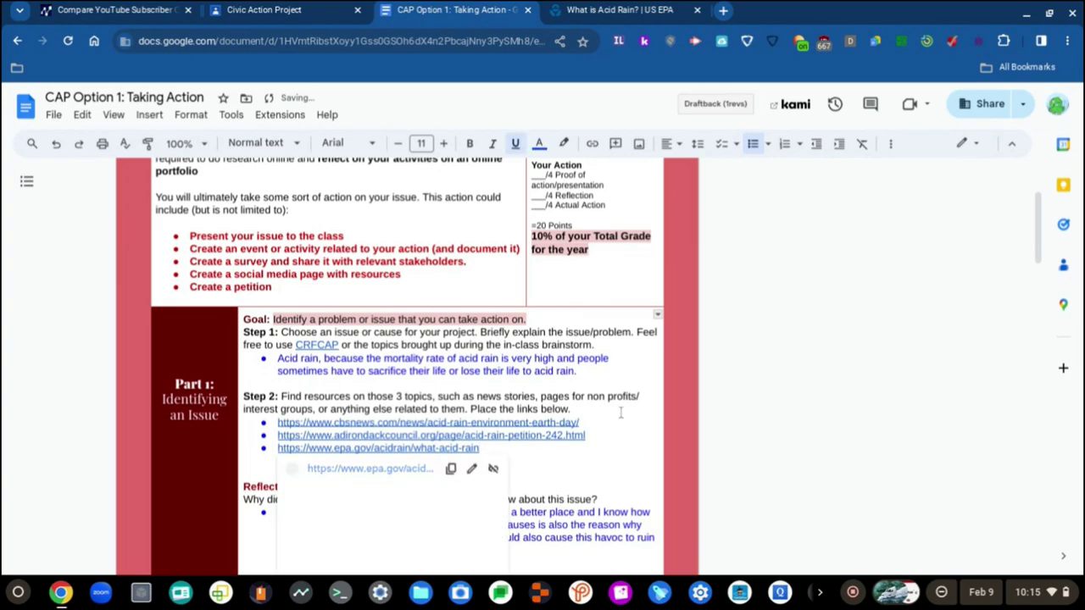
{"action": "left_click", "coordinate": [696, 11]}
{"action": "scroll", "coordinate": [513, 271], "scroll_direction": "down", "scroll_amount": 3}
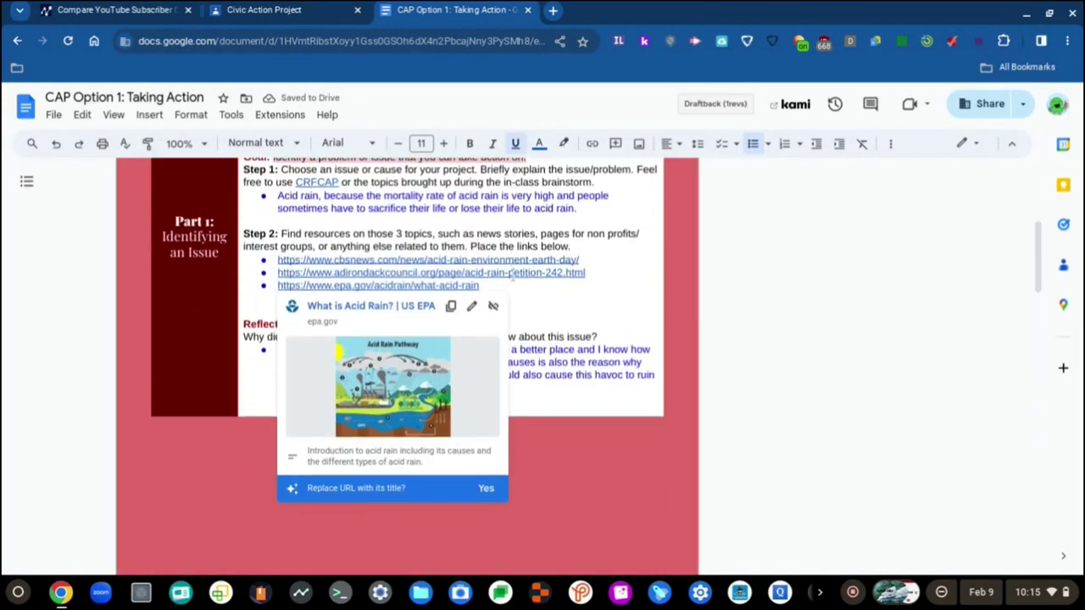
{"action": "left_click", "coordinate": [501, 199]}
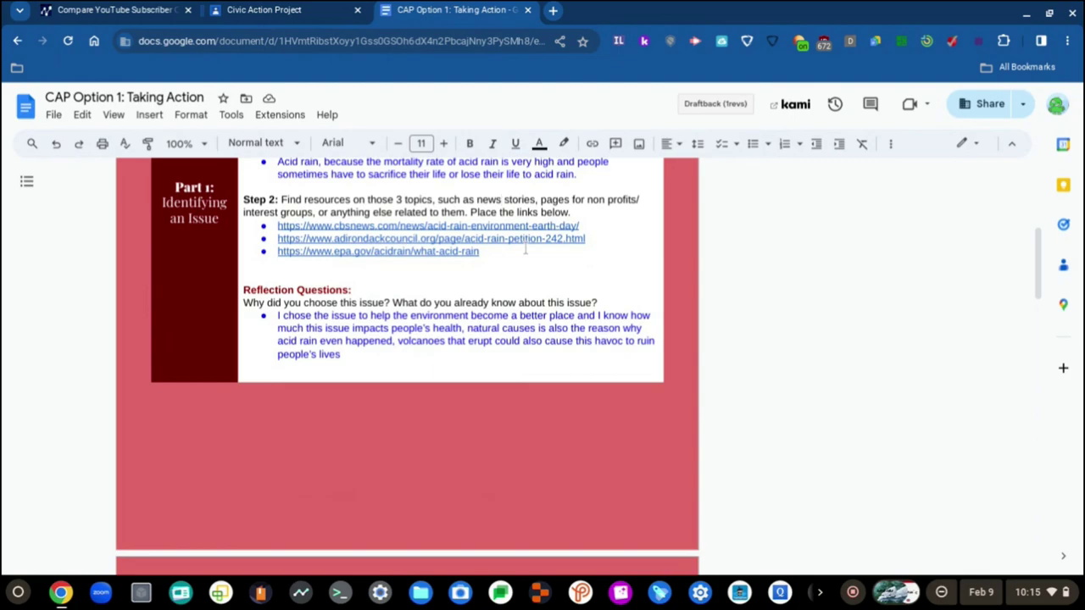
{"action": "scroll", "coordinate": [524, 248], "scroll_direction": "up", "scroll_amount": 5}
{"action": "scroll", "coordinate": [446, 299], "scroll_direction": "down", "scroll_amount": 15}
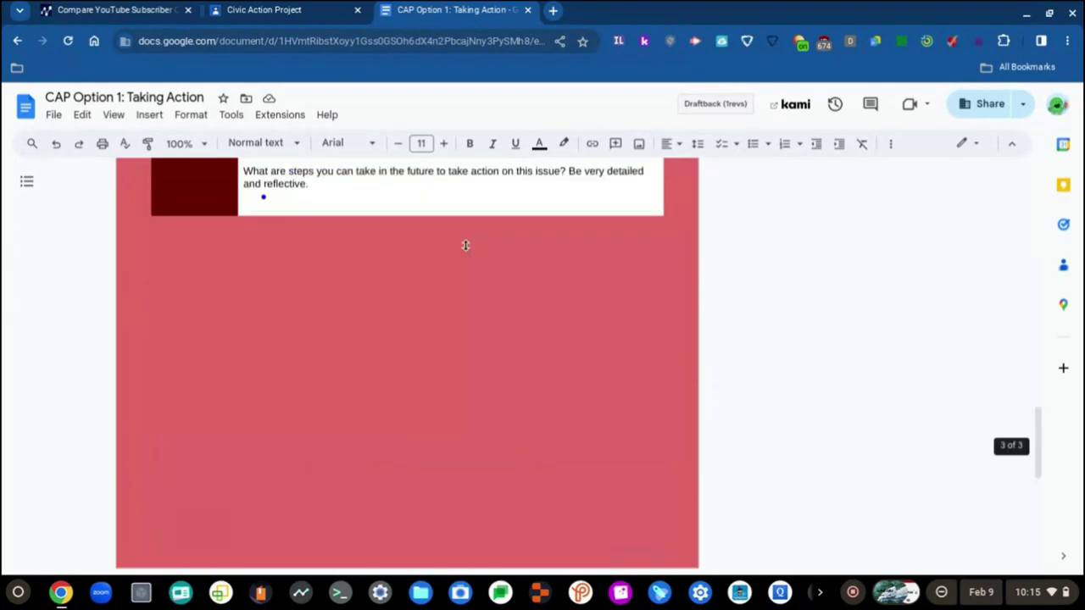
Step: Open a new browser tab alongside the CAP document and show its Google apps grid
{"action": "scroll", "coordinate": [446, 298], "scroll_direction": "up", "scroll_amount": 15}
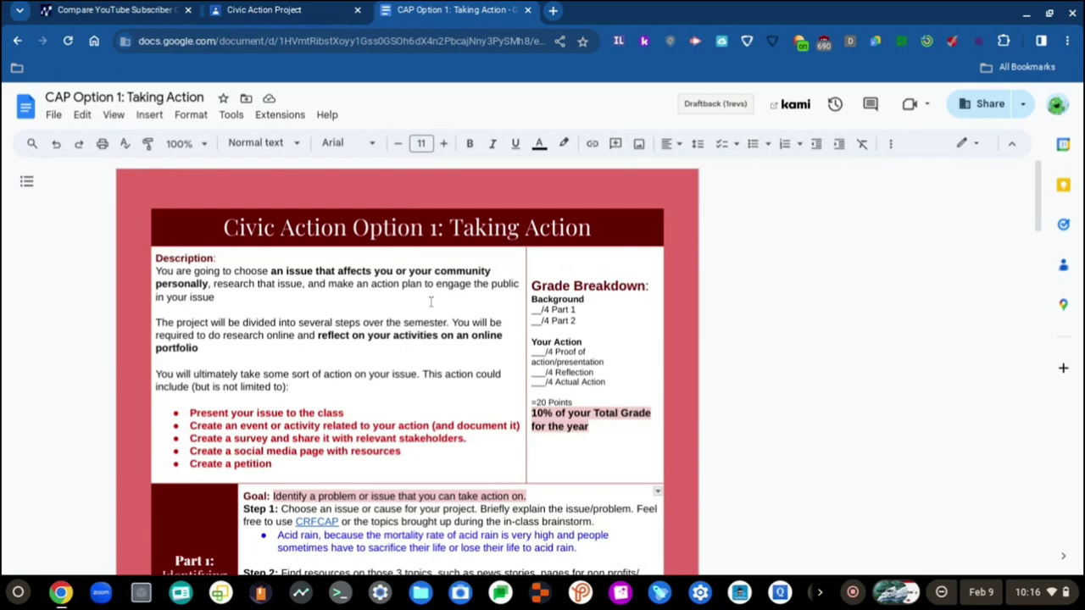
{"action": "left_click", "coordinate": [552, 11]}
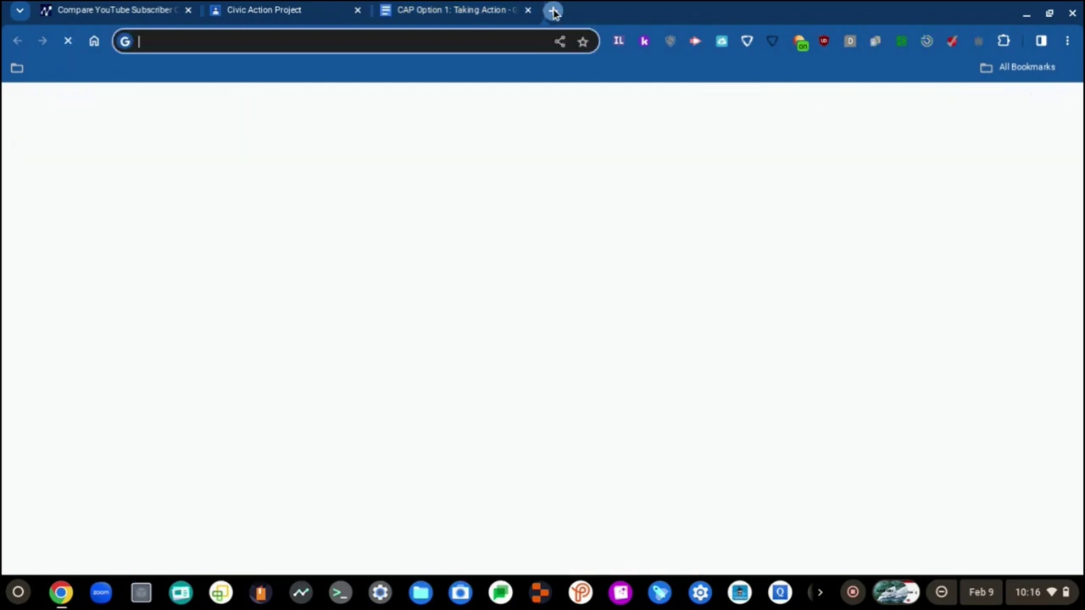
{"action": "left_click", "coordinate": [1025, 115]}
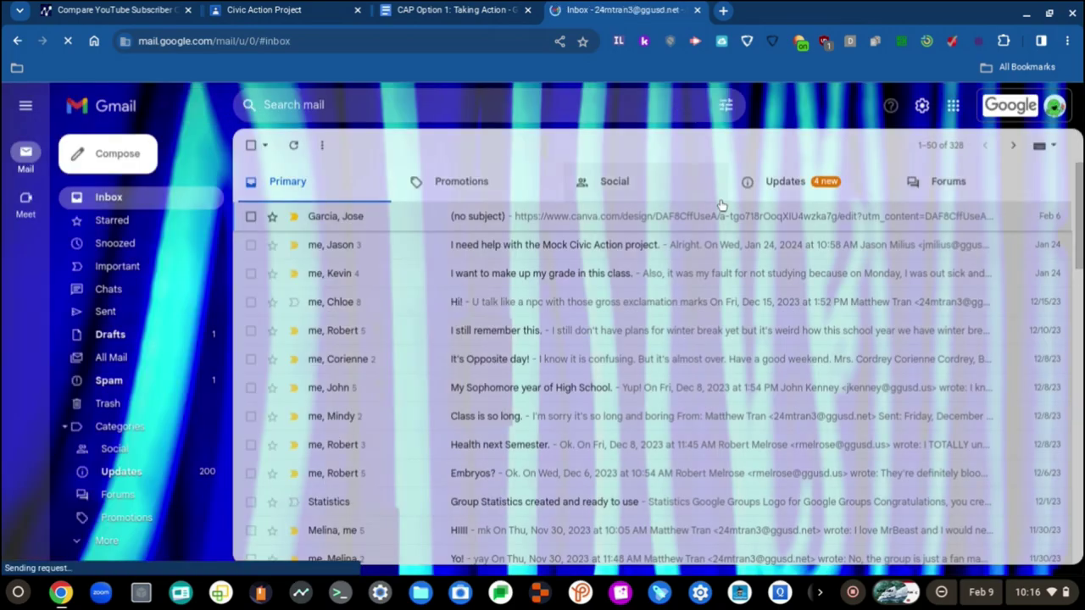
Step: Switch the inbox to Updates and read the Open House February 15 6 PM email
{"action": "left_click", "coordinate": [739, 187]}
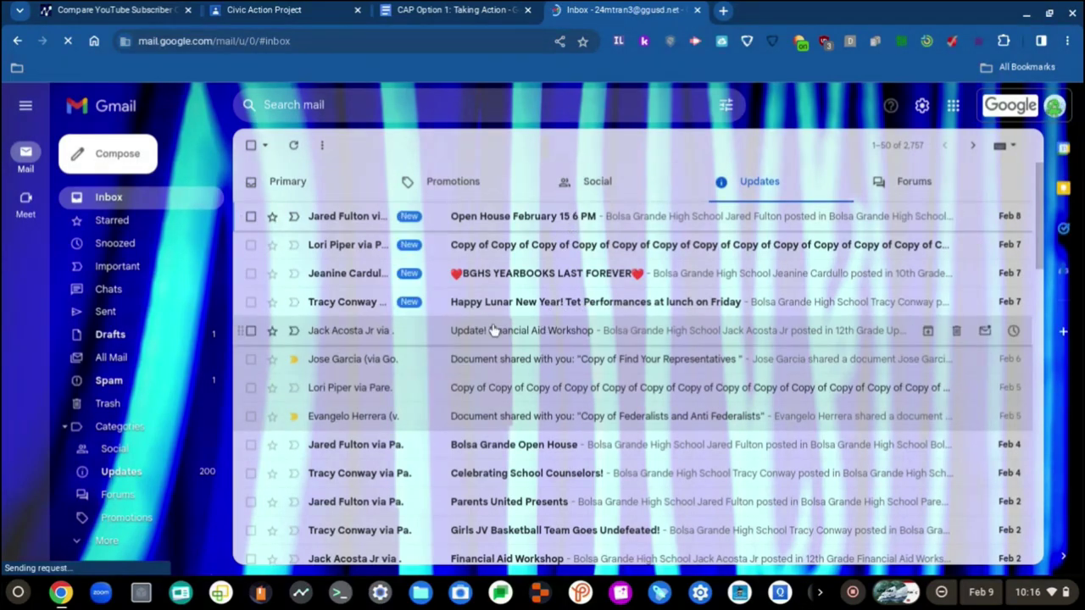
{"action": "left_click", "coordinate": [562, 222]}
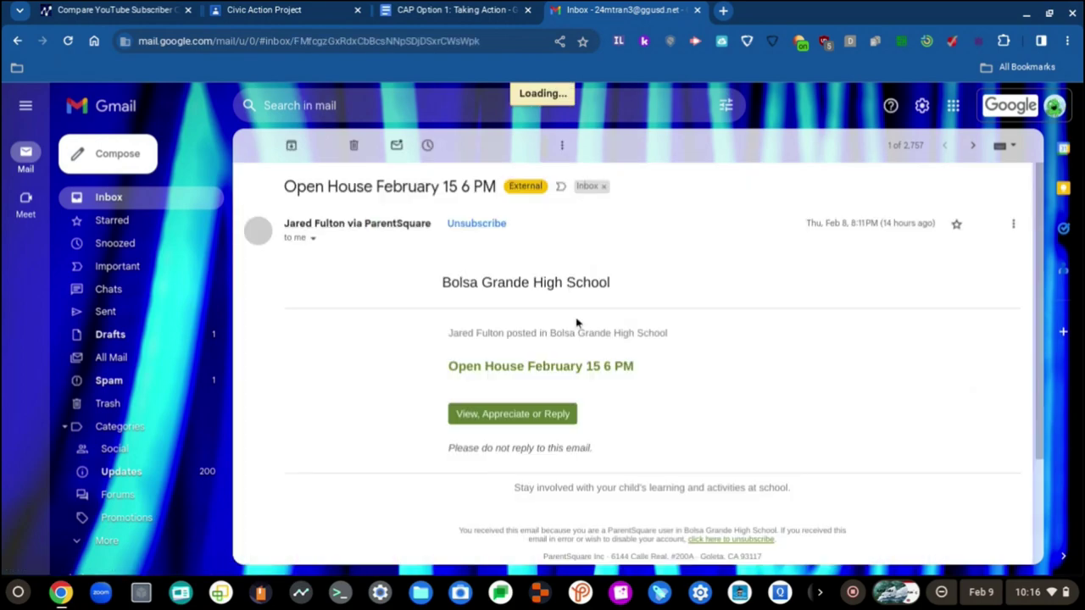
{"action": "scroll", "coordinate": [563, 326], "scroll_direction": "down", "scroll_amount": 3}
{"action": "scroll", "coordinate": [564, 326], "scroll_direction": "down", "scroll_amount": 1}
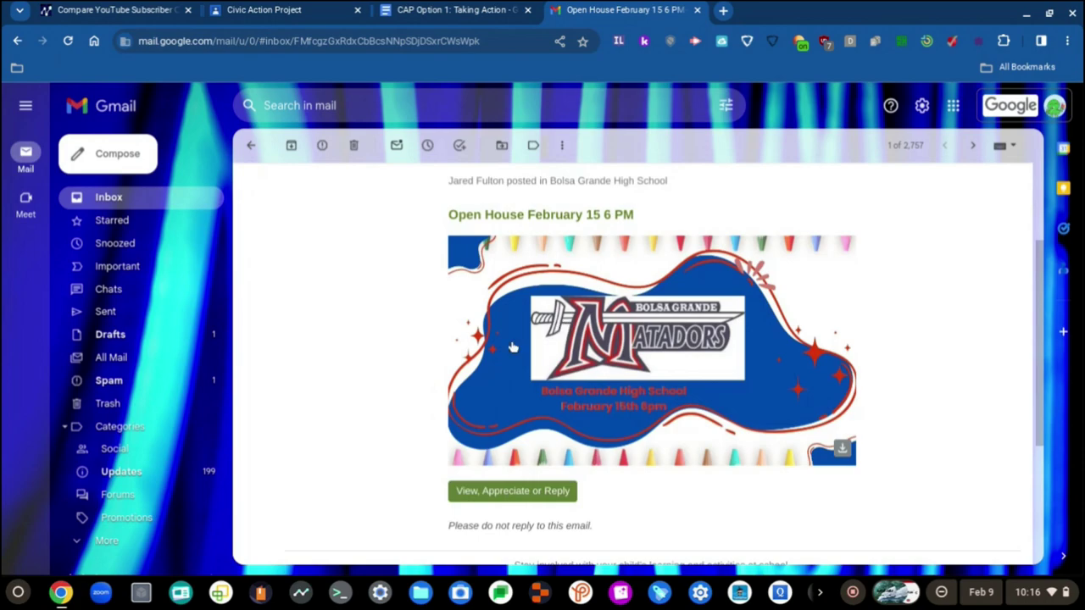
{"action": "left_click", "coordinate": [250, 146]}
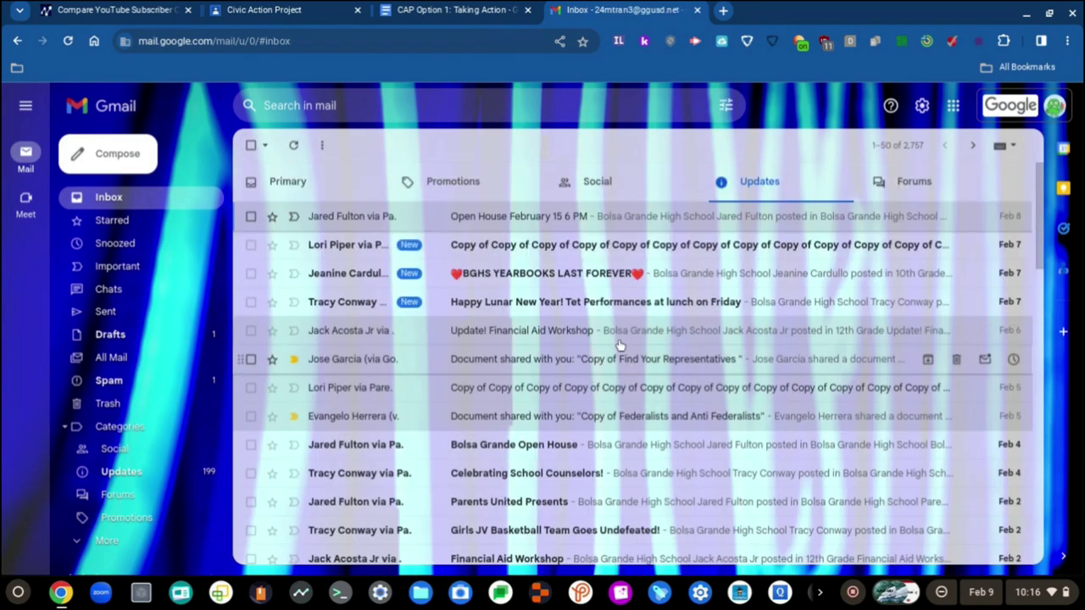
Step: Open and read the 'Happy Lunar New Year! Tet Performances at lunch on Friday' email
{"action": "left_click", "coordinate": [599, 301]}
{"action": "scroll", "coordinate": [543, 294], "scroll_direction": "down", "scroll_amount": 1}
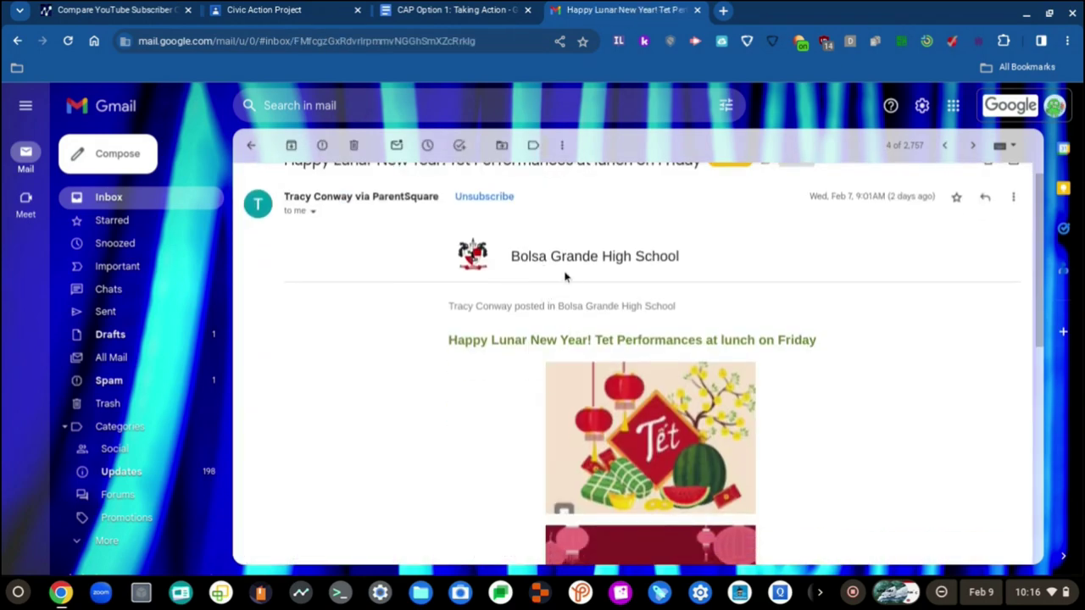
{"action": "scroll", "coordinate": [564, 276], "scroll_direction": "up", "scroll_amount": 1}
{"action": "scroll", "coordinate": [565, 277], "scroll_direction": "down", "scroll_amount": 1}
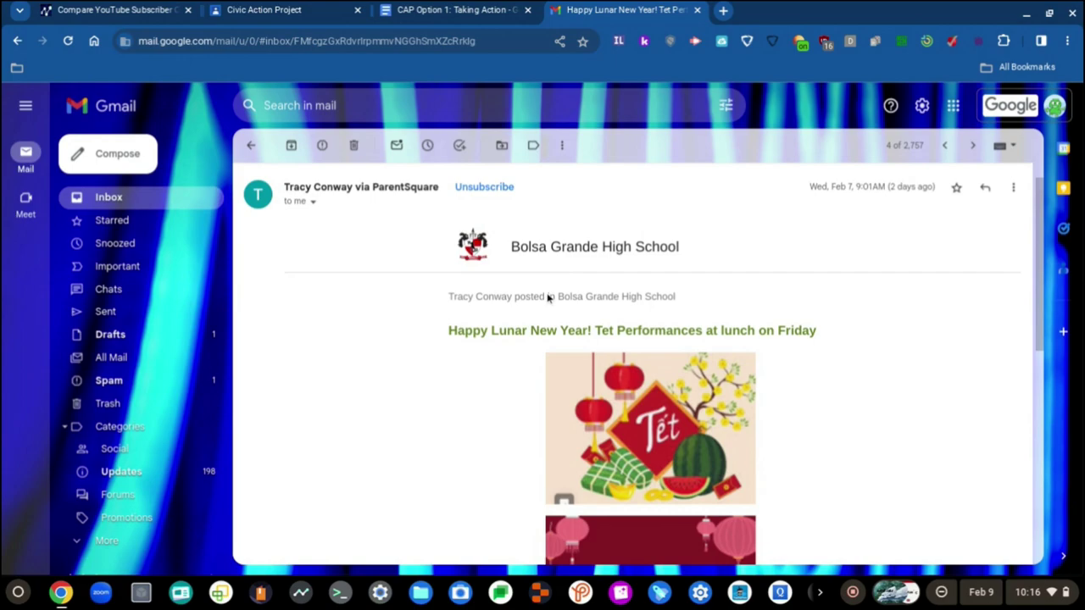
{"action": "scroll", "coordinate": [598, 293], "scroll_direction": "up", "scroll_amount": 1}
{"action": "scroll", "coordinate": [568, 303], "scroll_direction": "down", "scroll_amount": 5}
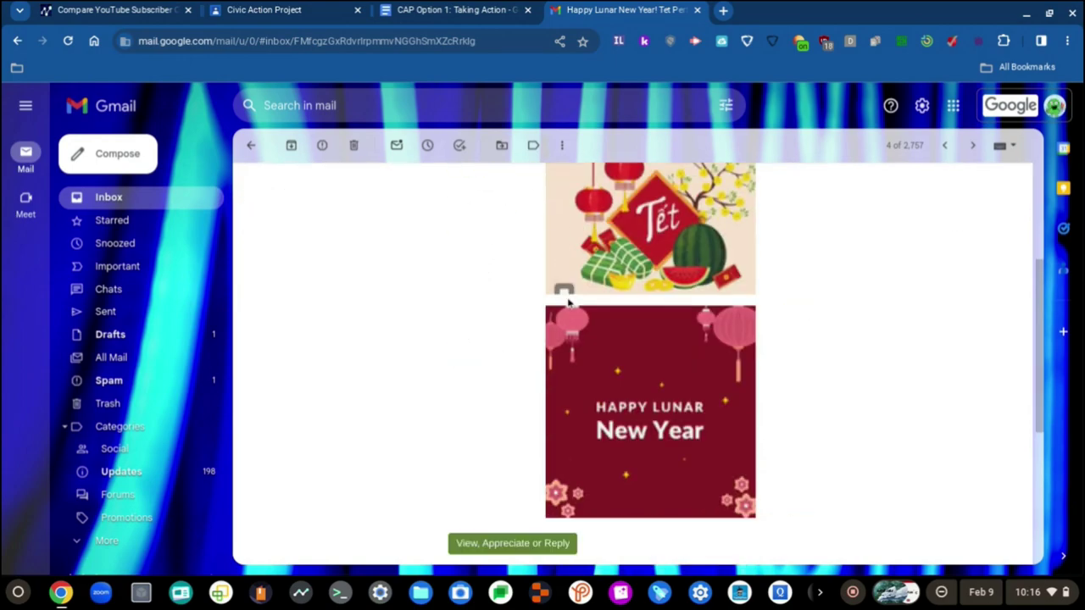
{"action": "scroll", "coordinate": [371, 326], "scroll_direction": "up", "scroll_amount": 5}
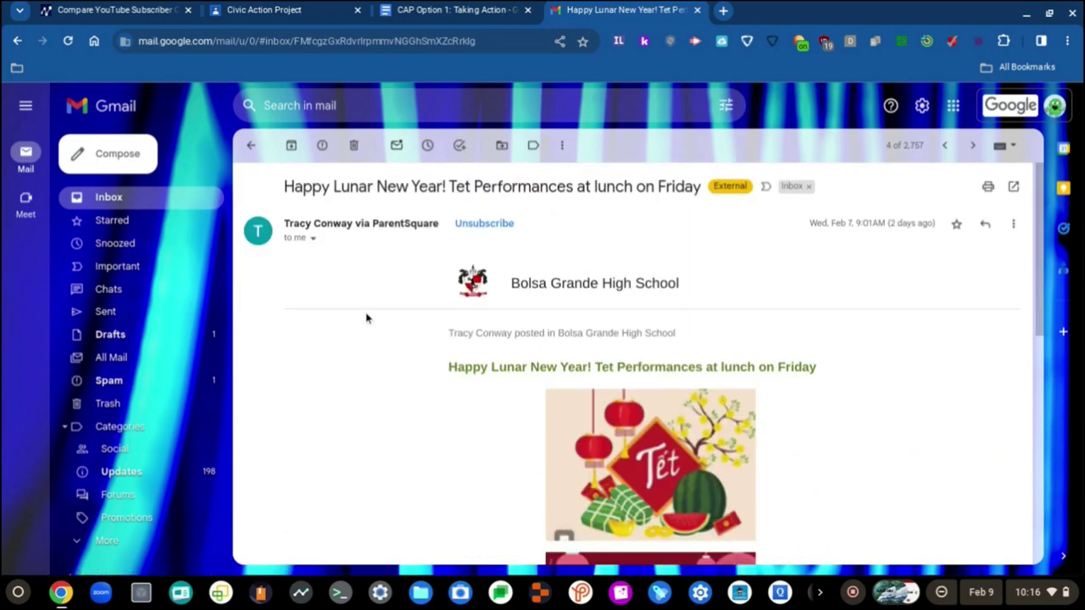
Step: Leave the Tet Performances email and scroll the Updates list down to late-January messages
{"action": "left_click", "coordinate": [250, 145]}
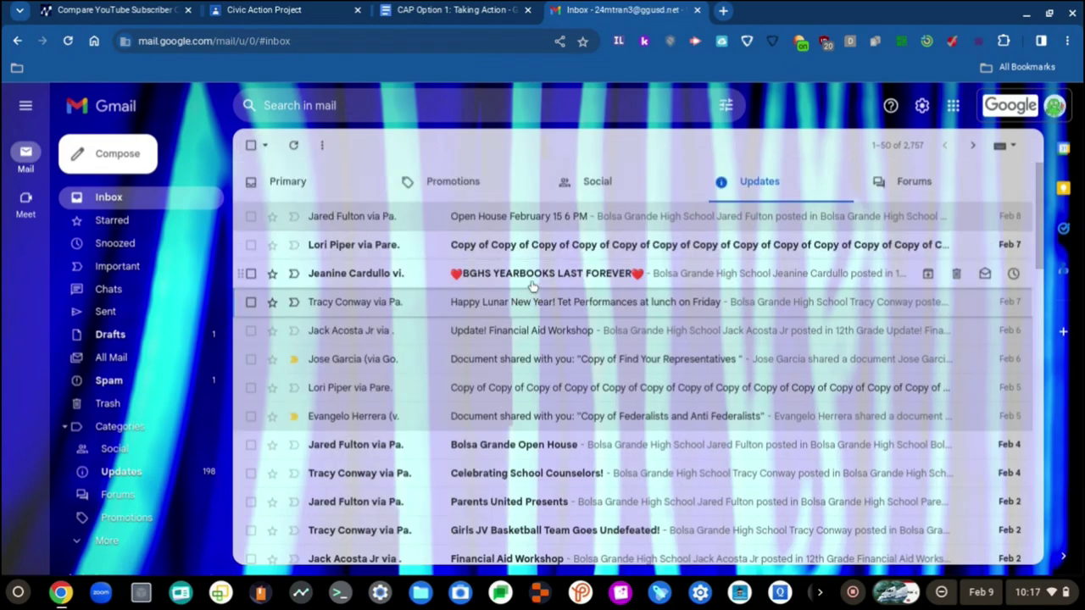
{"action": "scroll", "coordinate": [534, 290], "scroll_direction": "down", "scroll_amount": 1}
{"action": "scroll", "coordinate": [532, 286], "scroll_direction": "down", "scroll_amount": 3}
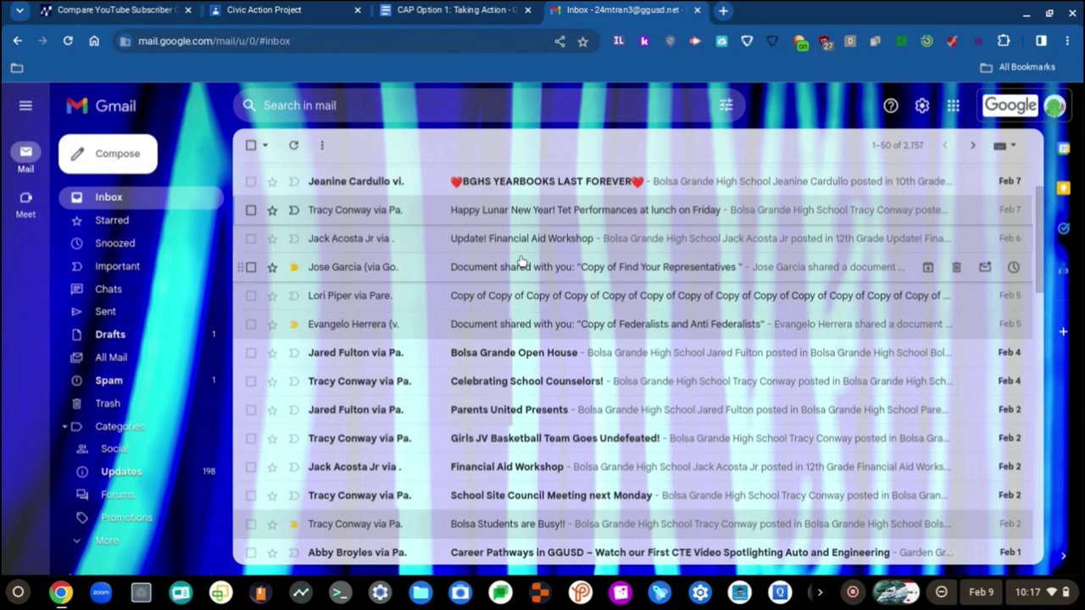
{"action": "scroll", "coordinate": [523, 263], "scroll_direction": "up", "scroll_amount": 3}
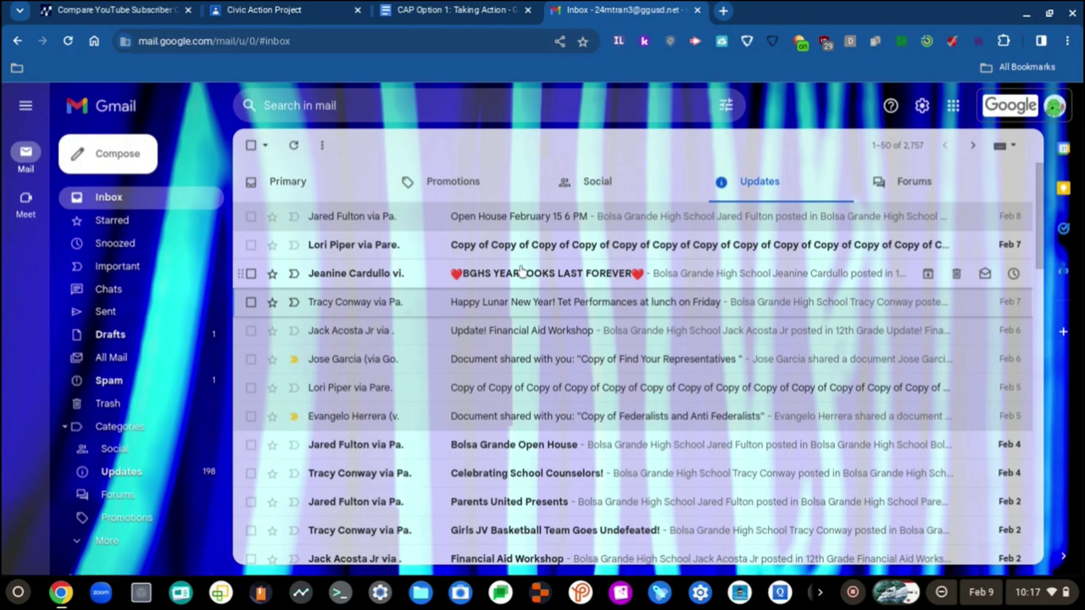
{"action": "scroll", "coordinate": [519, 279], "scroll_direction": "down", "scroll_amount": 1}
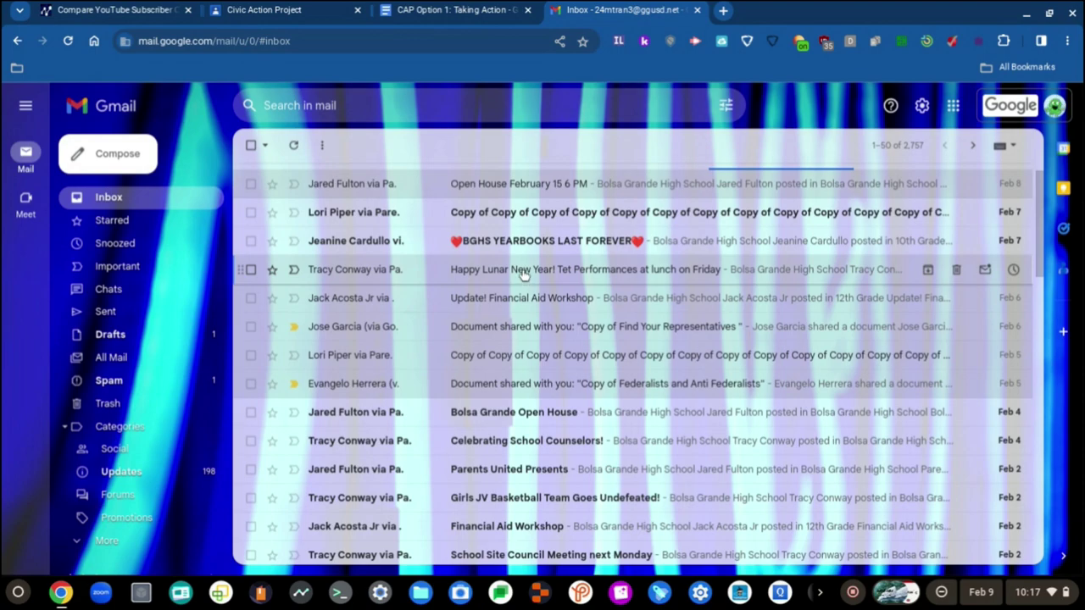
{"action": "scroll", "coordinate": [522, 274], "scroll_direction": "down", "scroll_amount": 1}
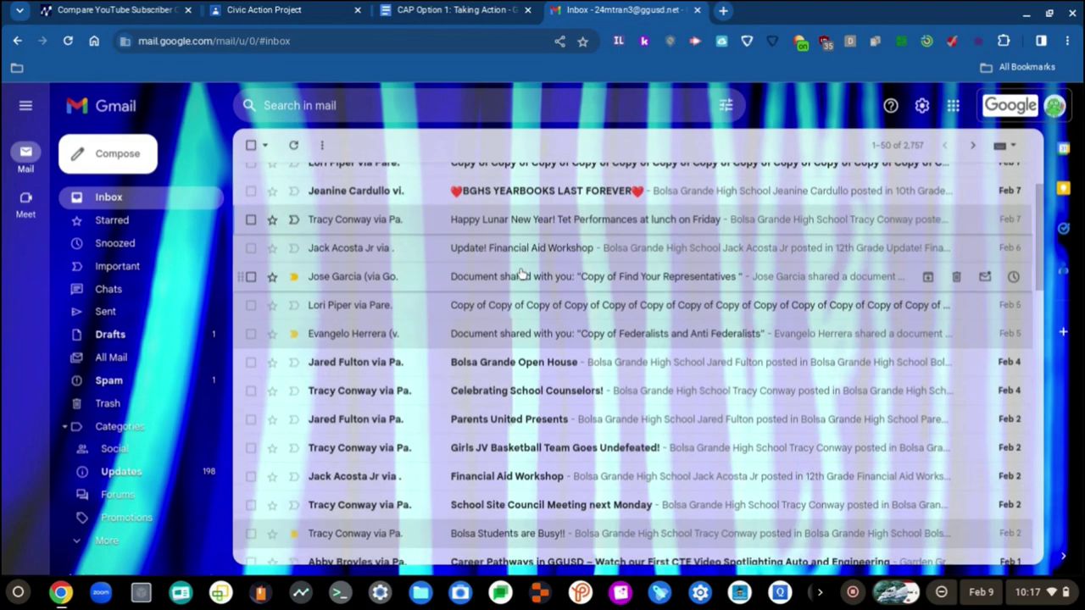
{"action": "scroll", "coordinate": [522, 274], "scroll_direction": "down", "scroll_amount": 1}
{"action": "scroll", "coordinate": [514, 327], "scroll_direction": "down", "scroll_amount": 1}
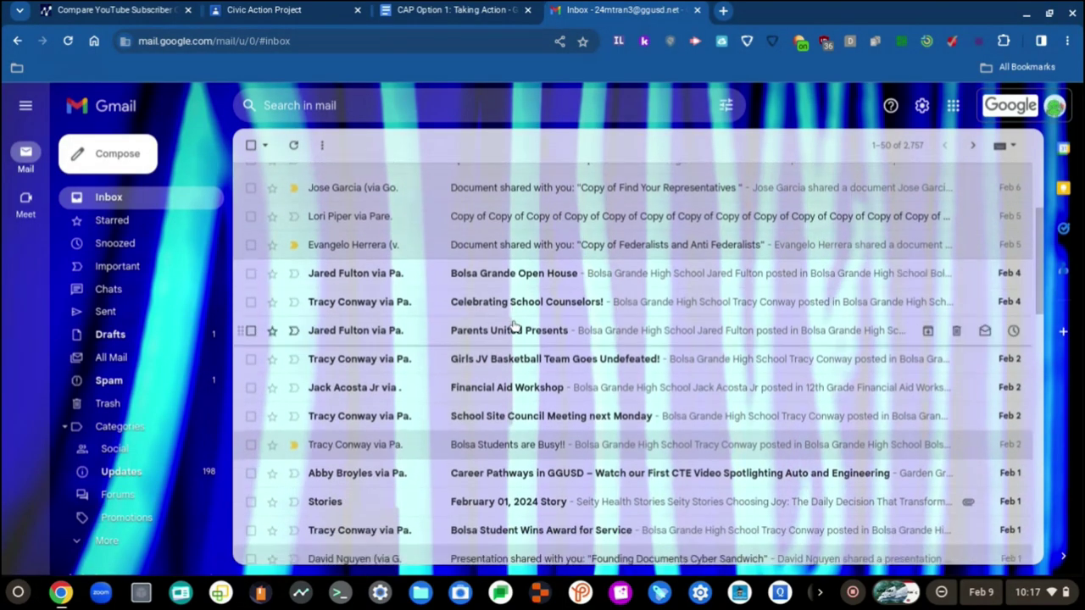
{"action": "scroll", "coordinate": [515, 326], "scroll_direction": "down", "scroll_amount": 2}
{"action": "scroll", "coordinate": [514, 331], "scroll_direction": "down", "scroll_amount": 2}
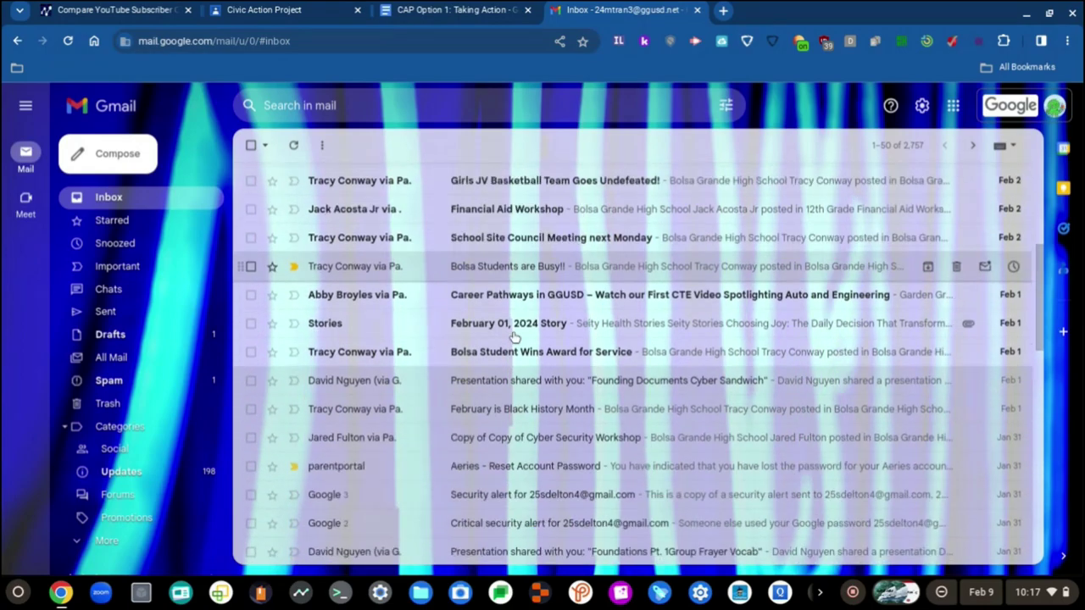
{"action": "scroll", "coordinate": [513, 336], "scroll_direction": "down", "scroll_amount": 5}
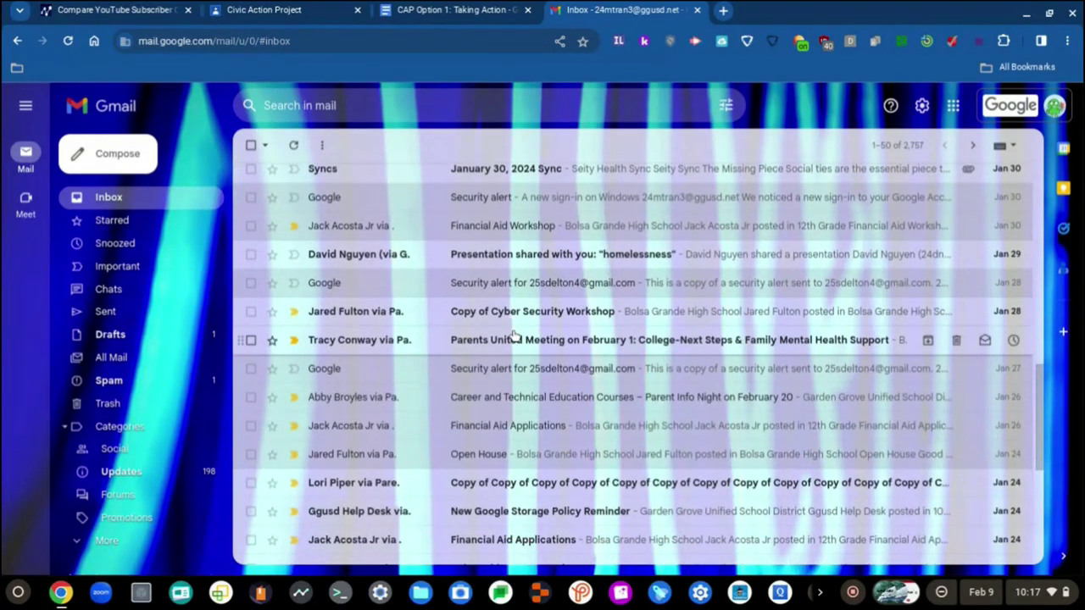
{"action": "scroll", "coordinate": [513, 330], "scroll_direction": "down", "scroll_amount": 1}
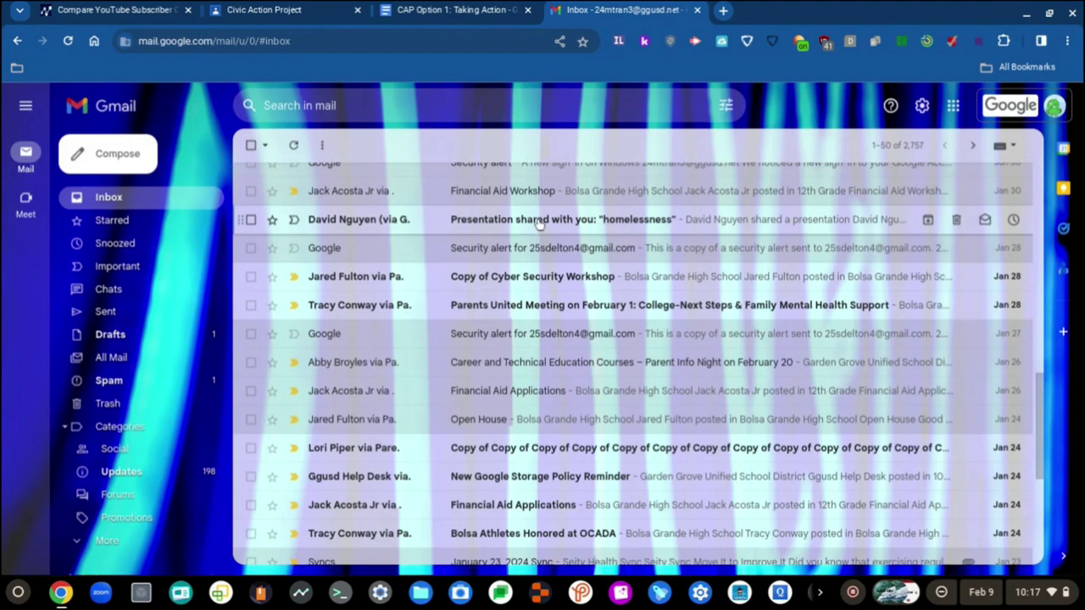
Step: Open the shared homelessness presentation from its email, view slide 2, and close it
{"action": "left_click", "coordinate": [489, 218]}
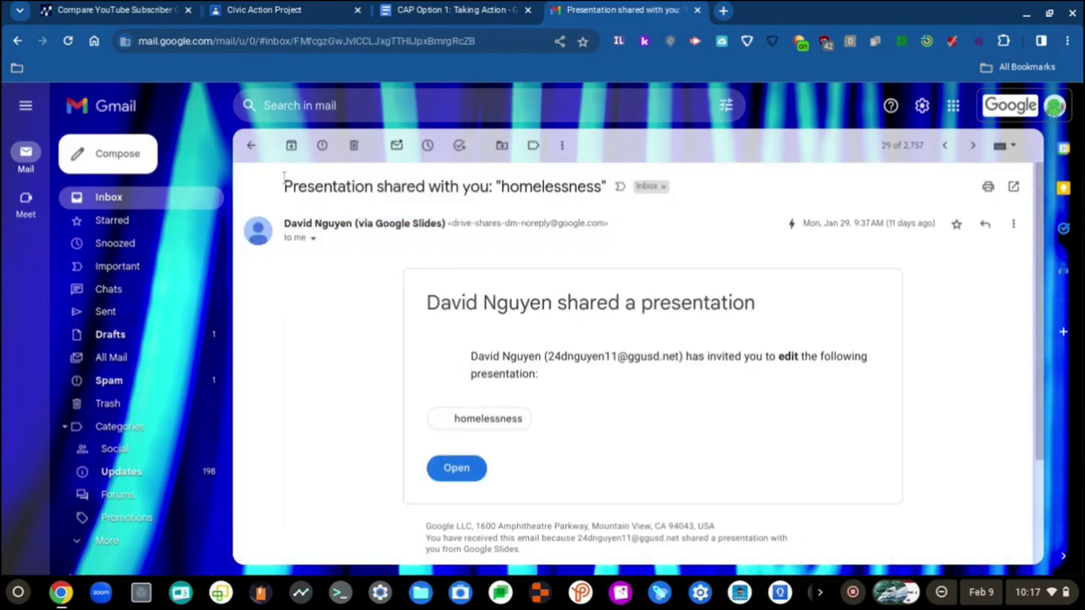
{"action": "left_click", "coordinate": [252, 146]}
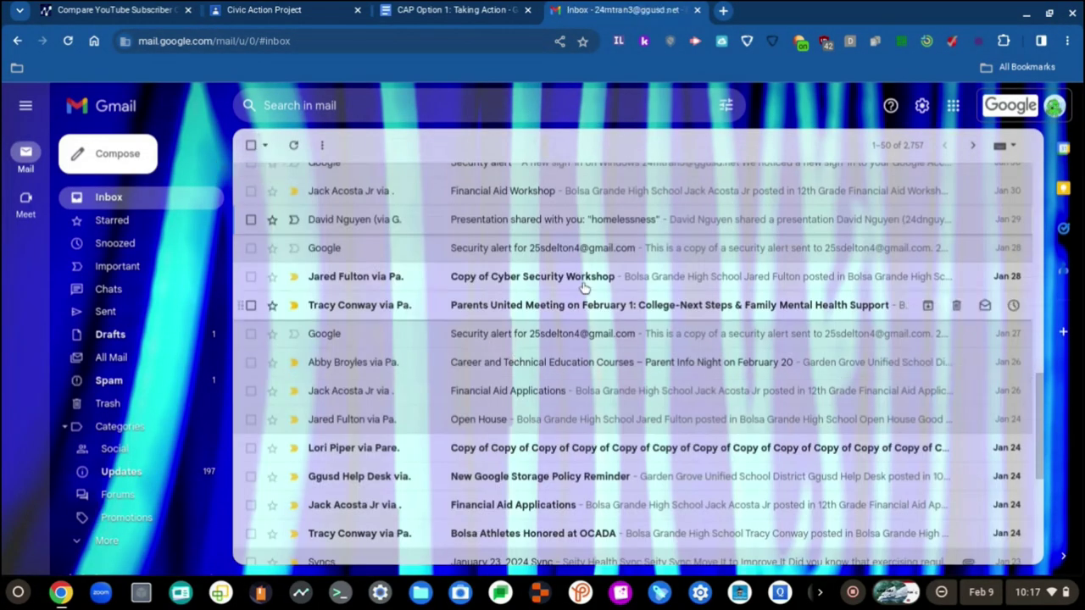
{"action": "left_click", "coordinate": [551, 313]}
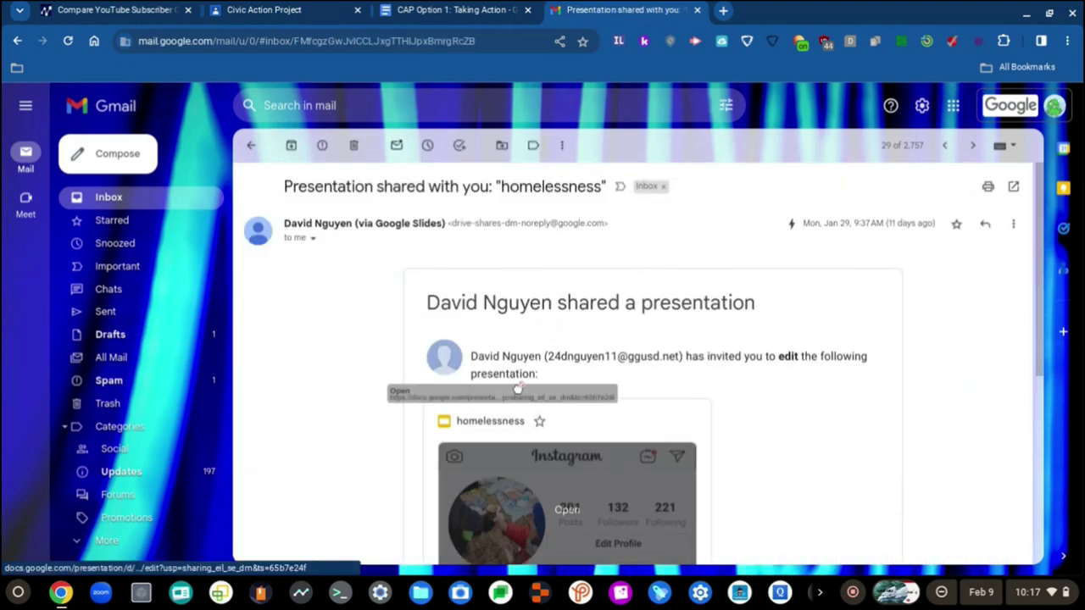
{"action": "scroll", "coordinate": [559, 390], "scroll_direction": "down", "scroll_amount": 5}
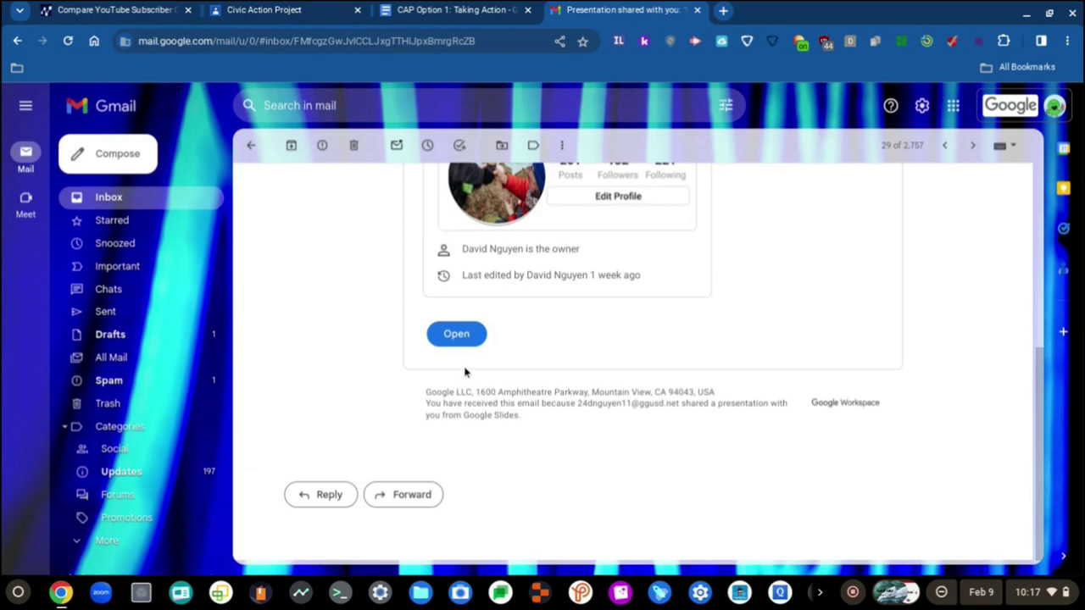
{"action": "left_click", "coordinate": [449, 339]}
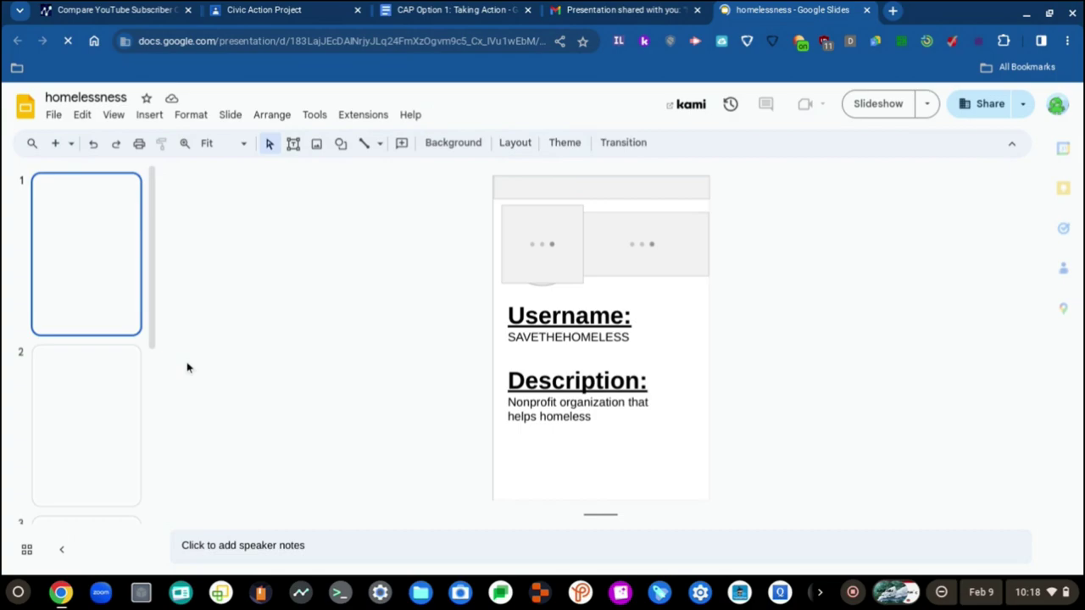
{"action": "left_click", "coordinate": [107, 383]}
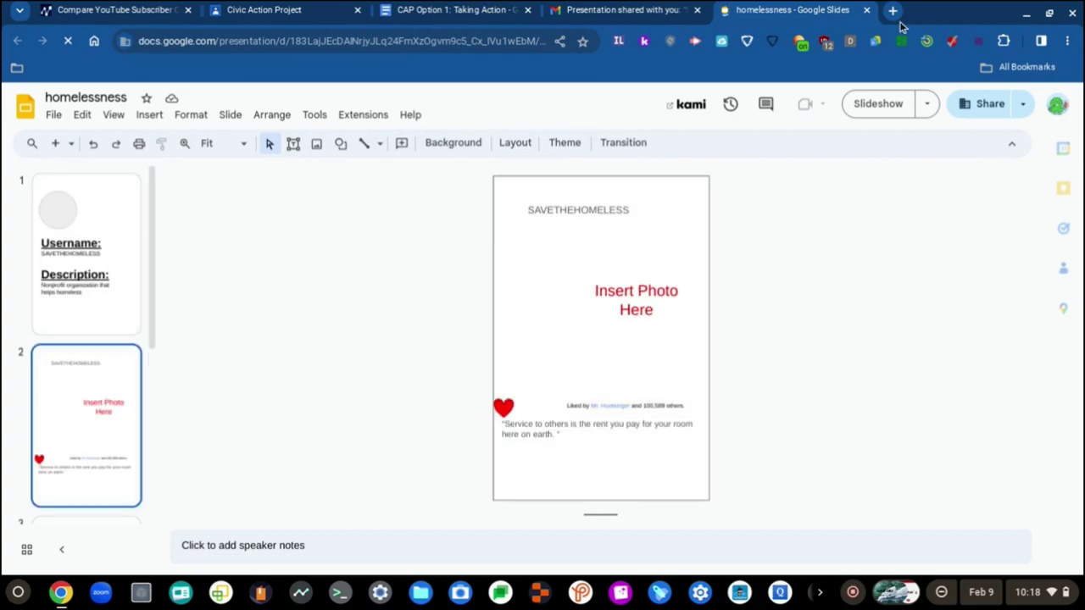
{"action": "left_click", "coordinate": [866, 10]}
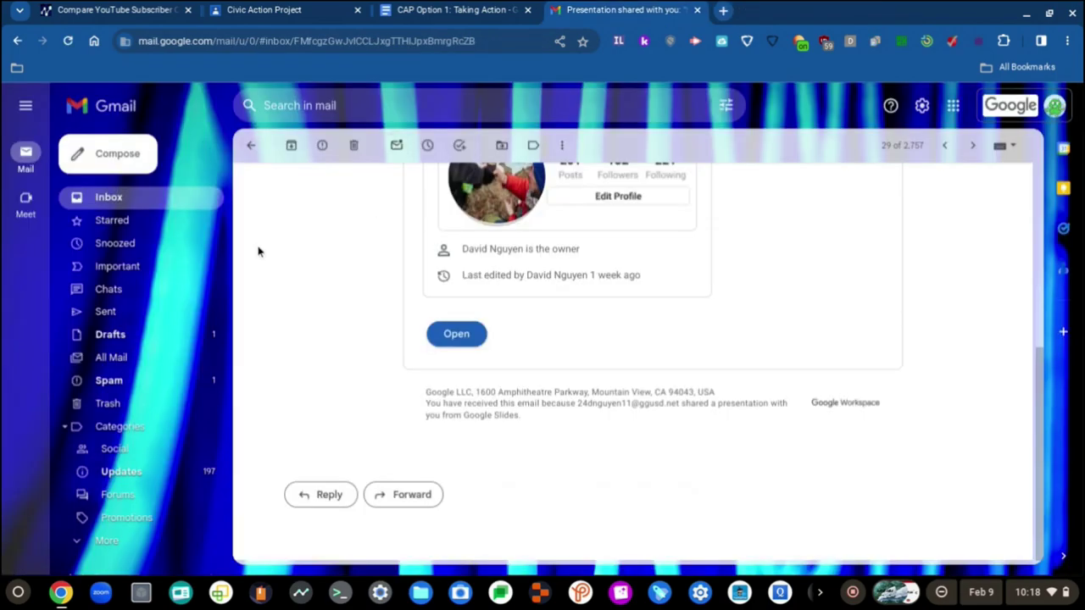
Step: Return to the inbox list and switch to the CAP Option 1 document
{"action": "scroll", "coordinate": [246, 249], "scroll_direction": "up", "scroll_amount": 5}
{"action": "key", "text": "alt+Left"}
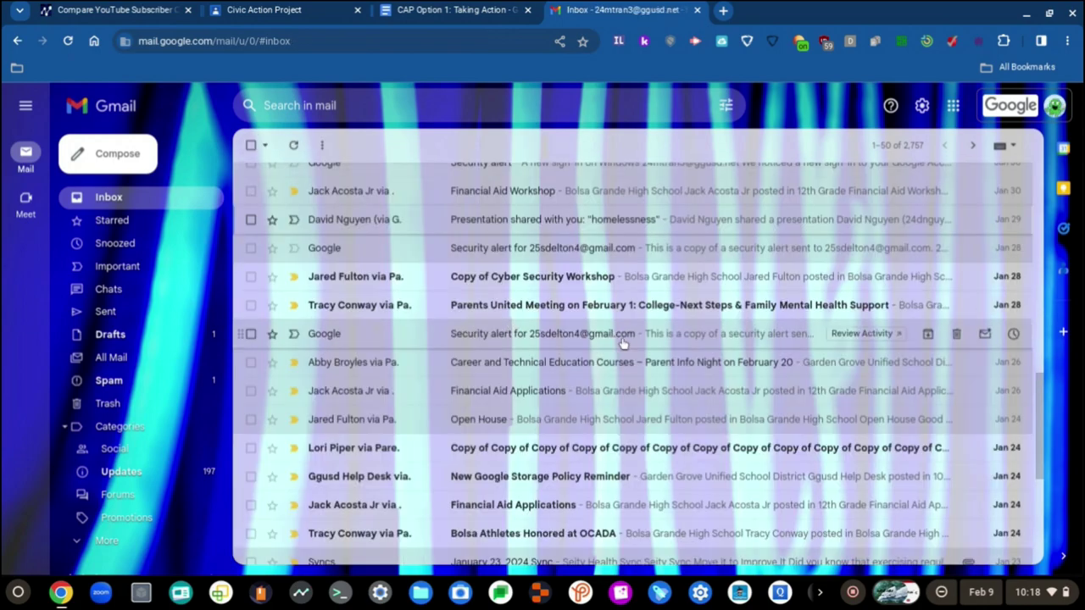
{"action": "scroll", "coordinate": [623, 341], "scroll_direction": "up", "scroll_amount": 5}
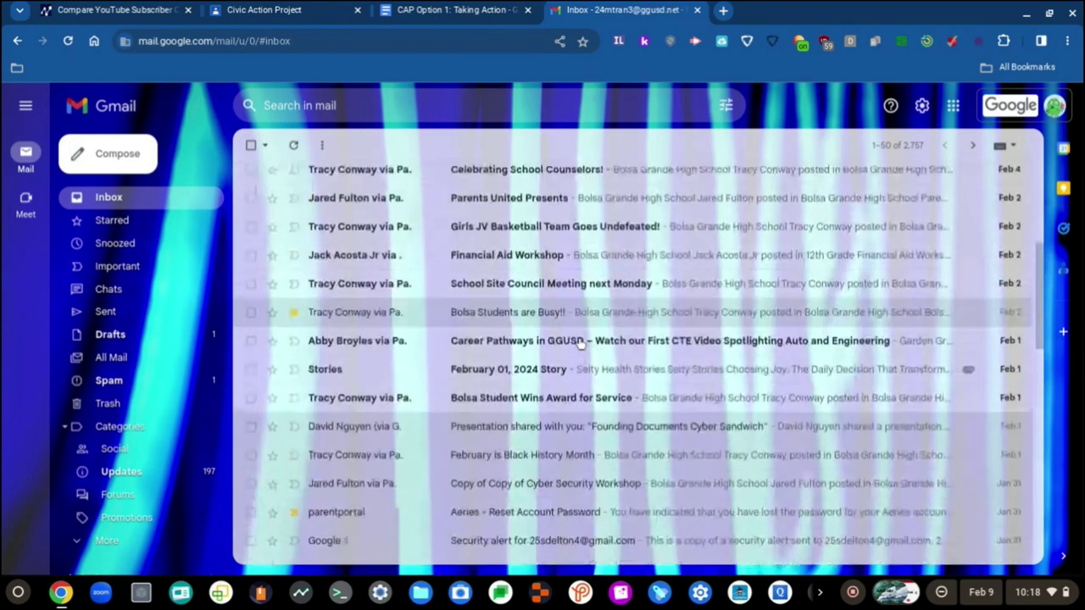
{"action": "scroll", "coordinate": [580, 342], "scroll_direction": "up", "scroll_amount": 5}
{"action": "left_click", "coordinate": [462, 9]}
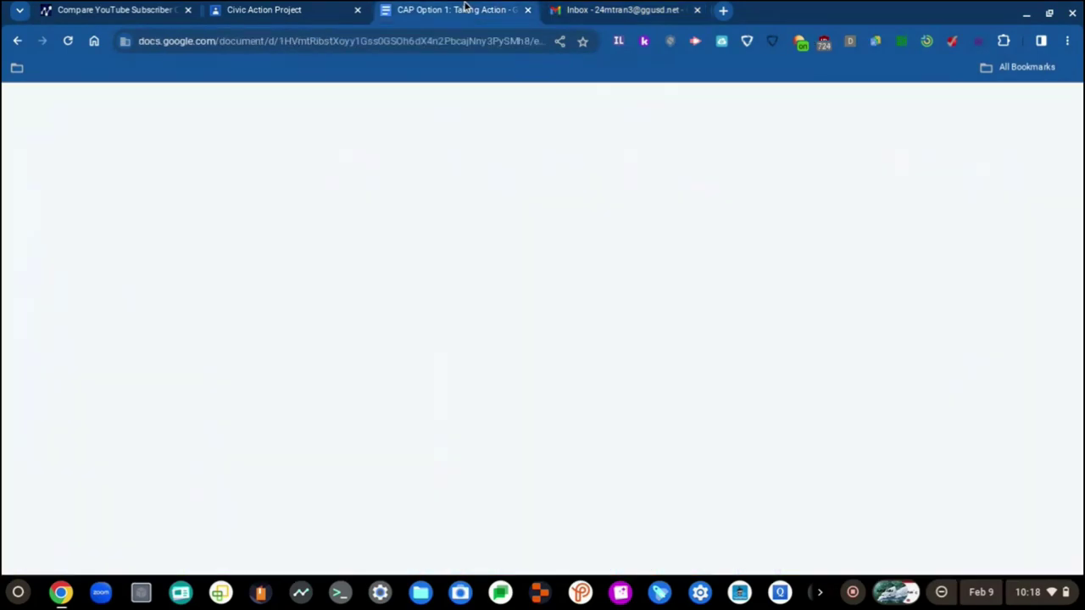
Step: View the Bill Of Rights Activity details in P2 Civics Spring Classwork, then return to the stream
{"action": "left_click", "coordinate": [339, 8]}
{"action": "left_click", "coordinate": [281, 107]}
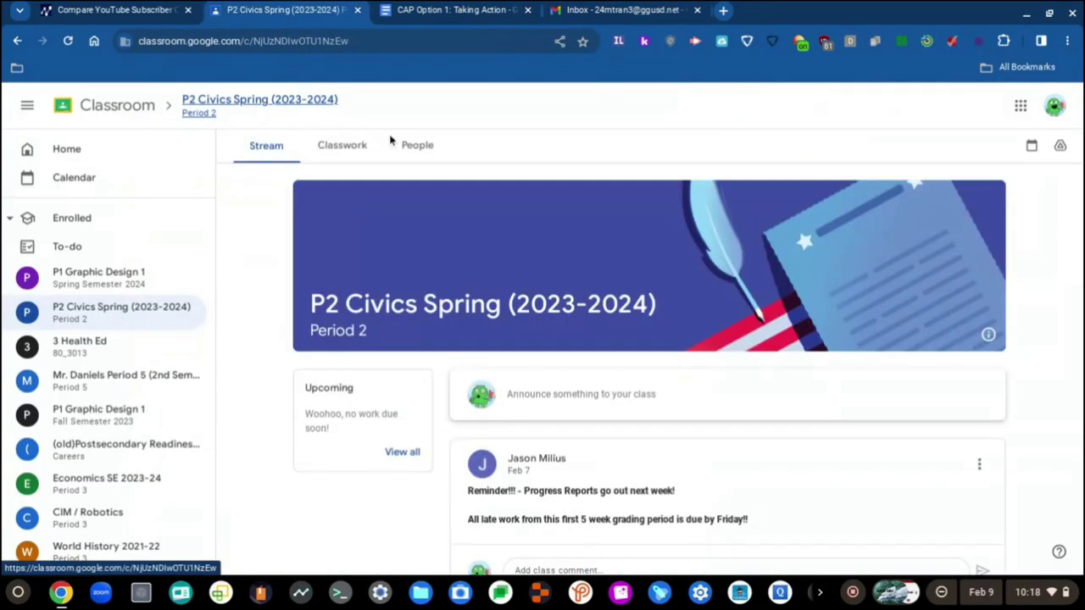
{"action": "left_click", "coordinate": [337, 147]}
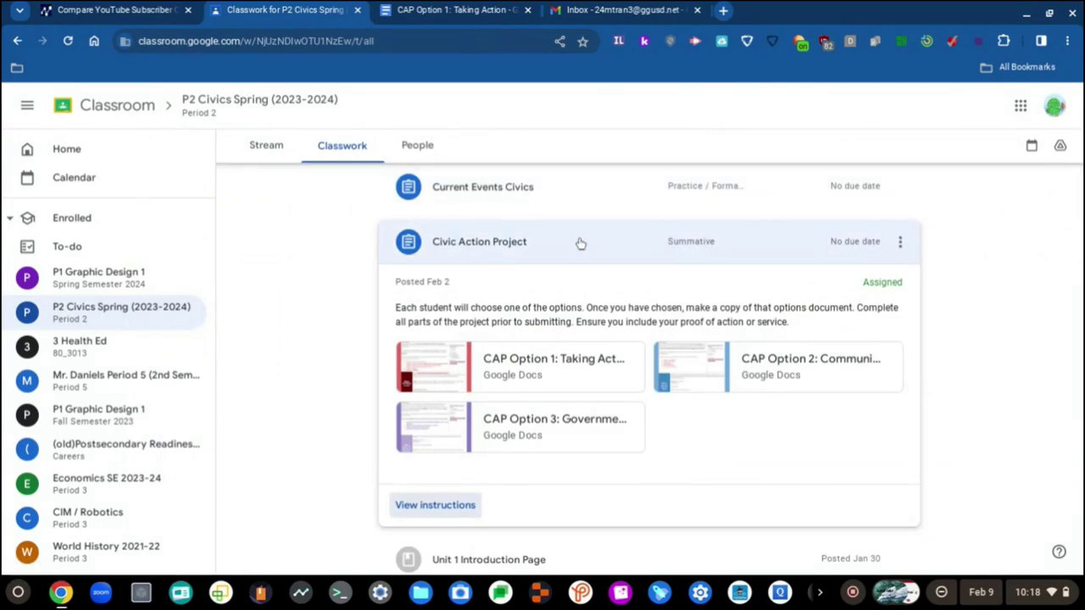
{"action": "scroll", "coordinate": [583, 241], "scroll_direction": "down", "scroll_amount": 3}
{"action": "scroll", "coordinate": [552, 392], "scroll_direction": "up", "scroll_amount": 5}
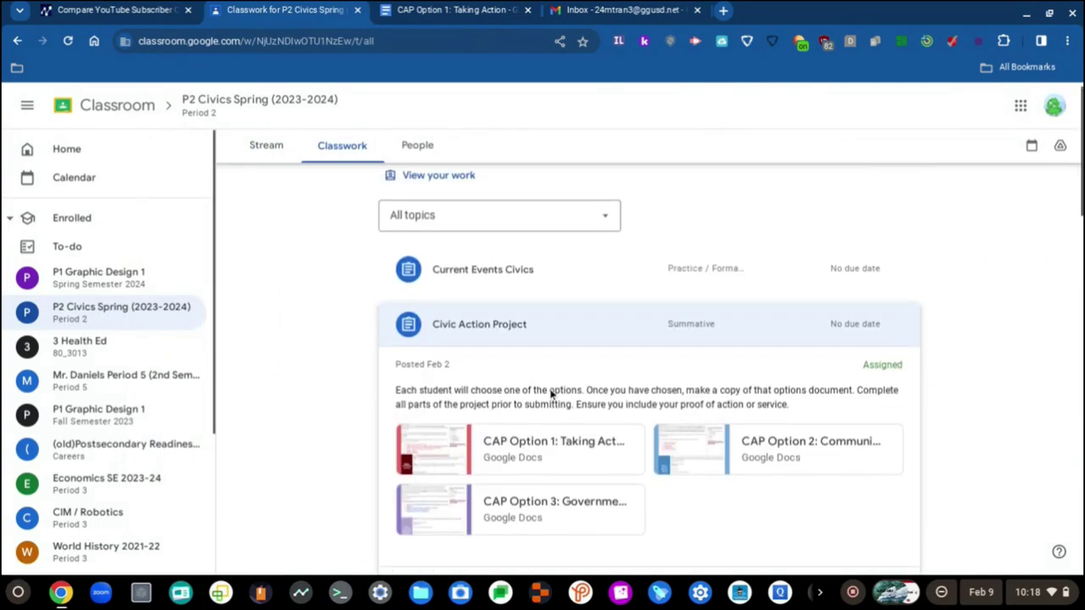
{"action": "scroll", "coordinate": [550, 392], "scroll_direction": "down", "scroll_amount": 10}
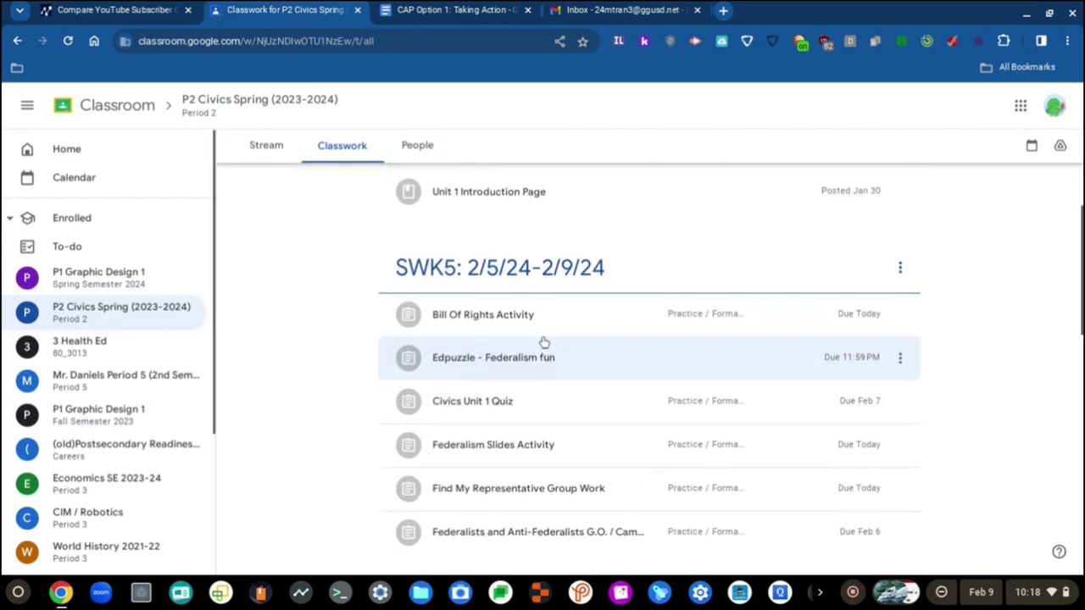
{"action": "left_click", "coordinate": [536, 332]}
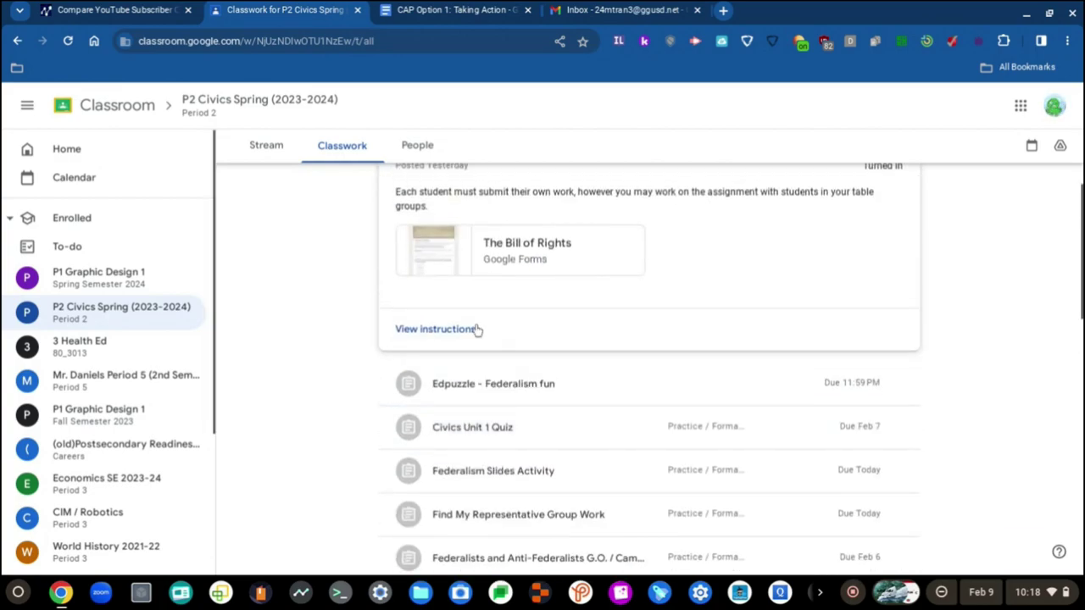
{"action": "left_click", "coordinate": [477, 330]}
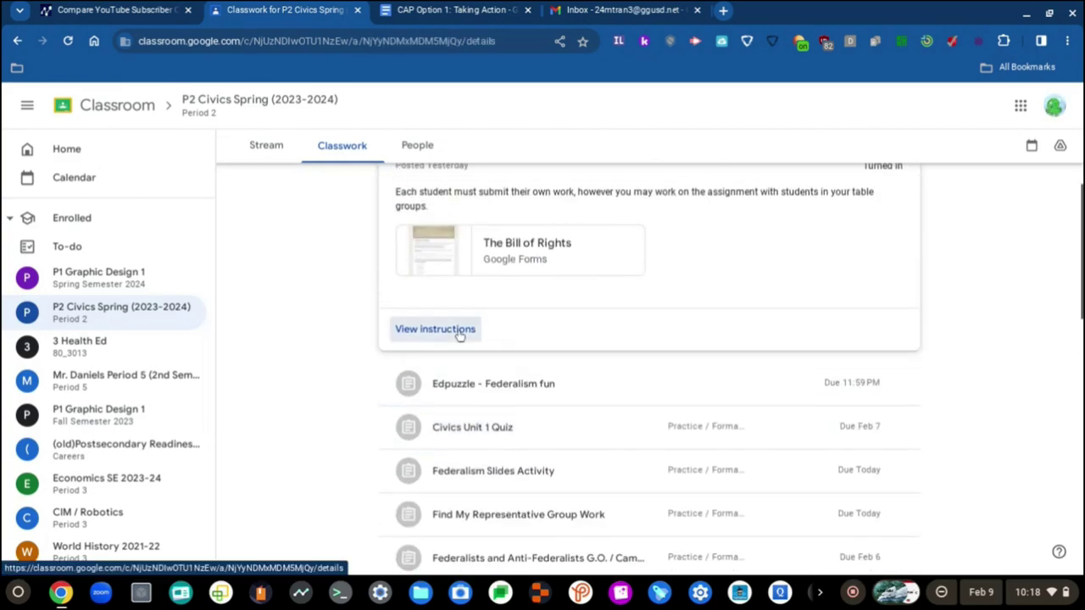
{"action": "left_click", "coordinate": [288, 111]}
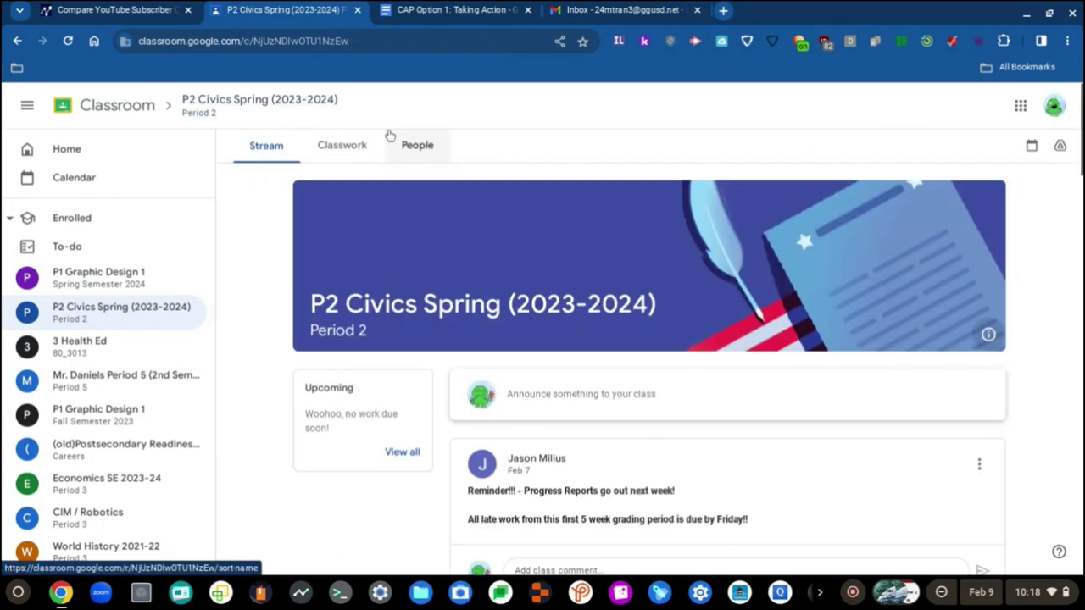
Step: Review the Federalism Slides Activity details and its submitted slides, then return to the class stream
{"action": "left_click", "coordinate": [355, 149]}
{"action": "scroll", "coordinate": [377, 335], "scroll_direction": "down", "scroll_amount": 2}
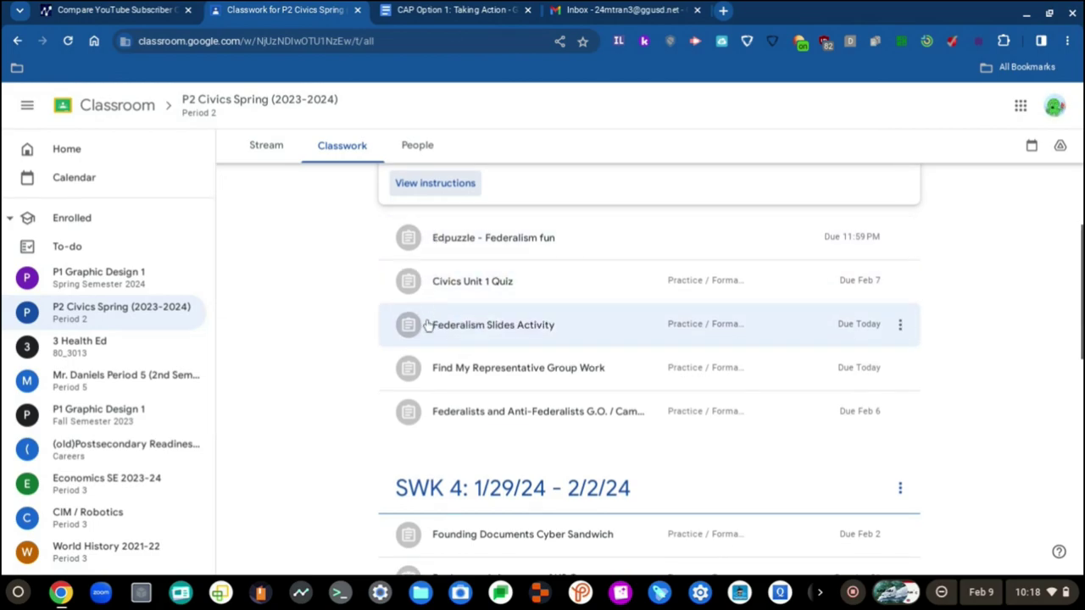
{"action": "left_click", "coordinate": [428, 326]}
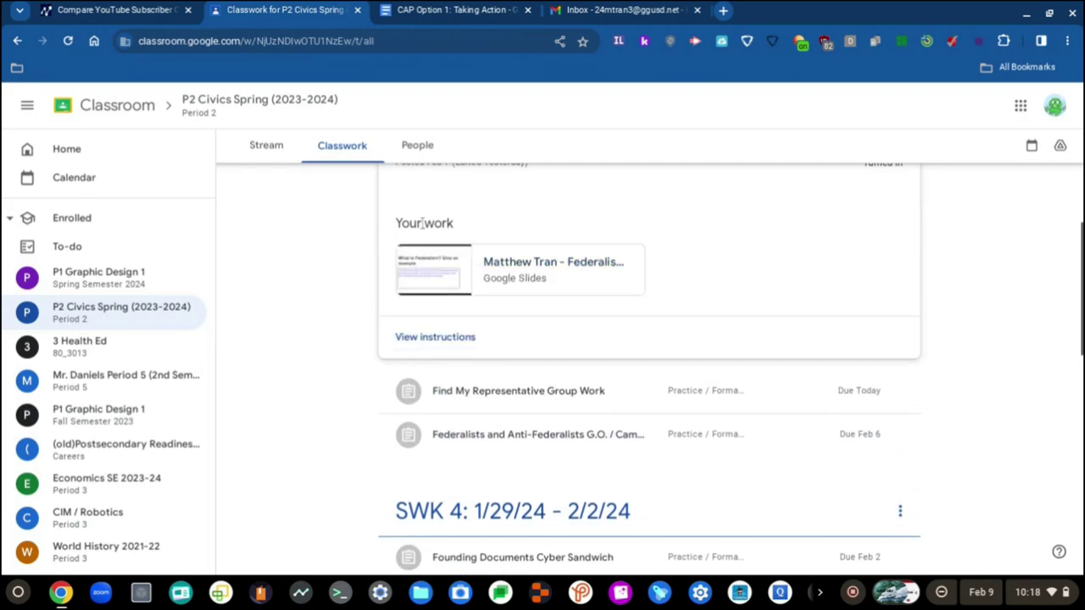
{"action": "left_click", "coordinate": [426, 337]}
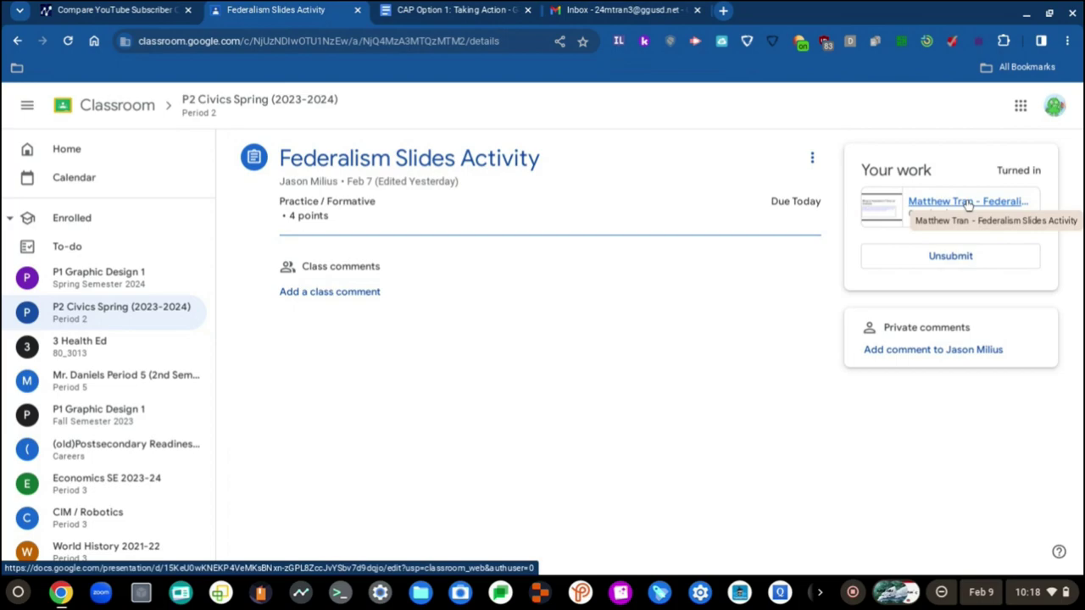
{"action": "left_click", "coordinate": [969, 203]}
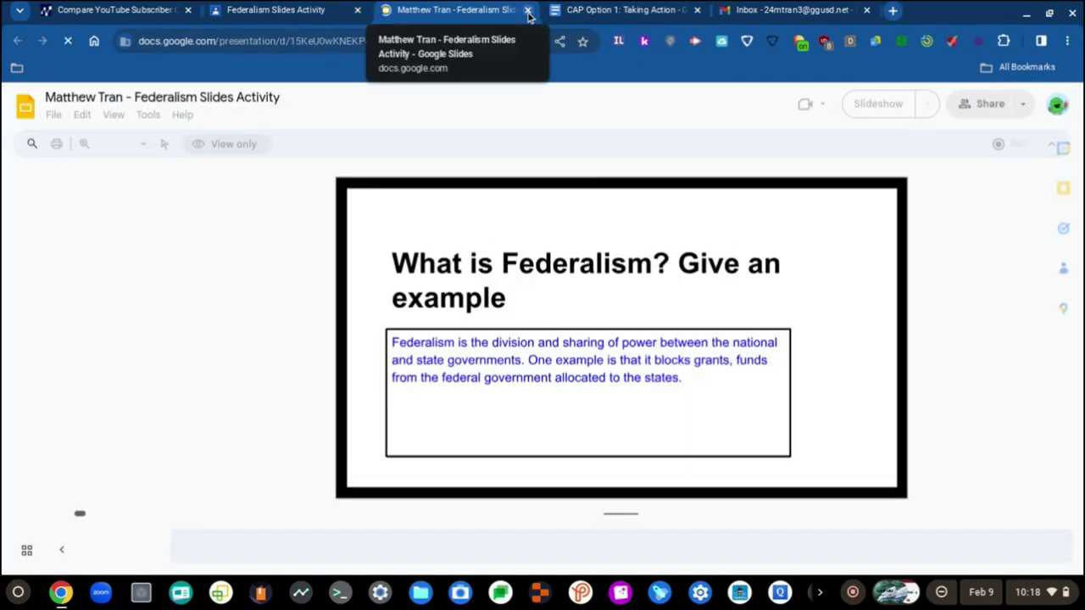
{"action": "key", "text": "ctrl+w"}
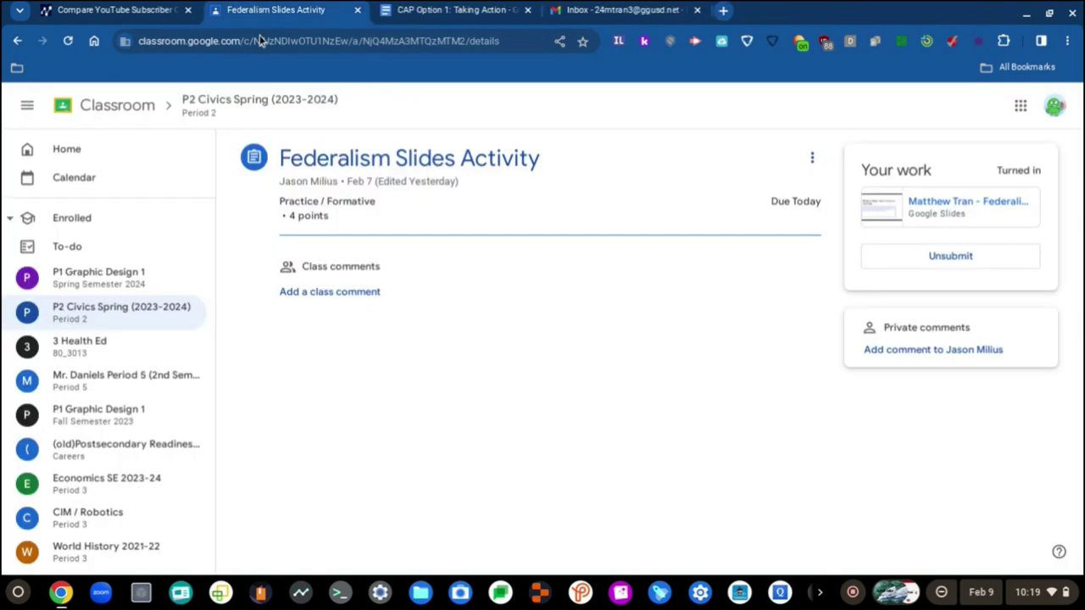
{"action": "left_click", "coordinate": [273, 104]}
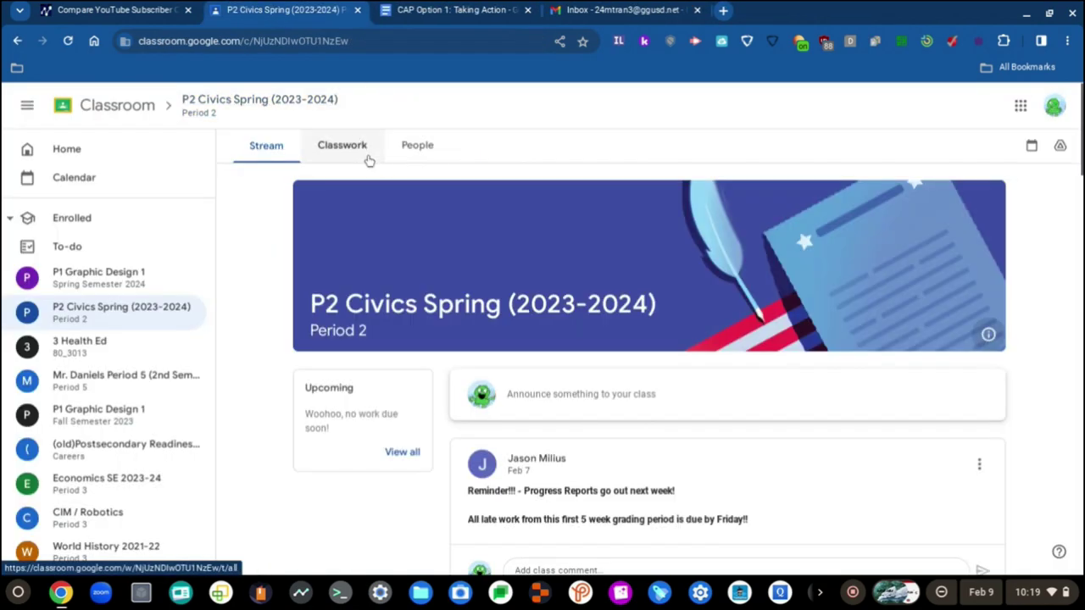
Step: Review the Founding Documents Cyber Sandwich assignment details, then return to the class stream
{"action": "left_click", "coordinate": [364, 152]}
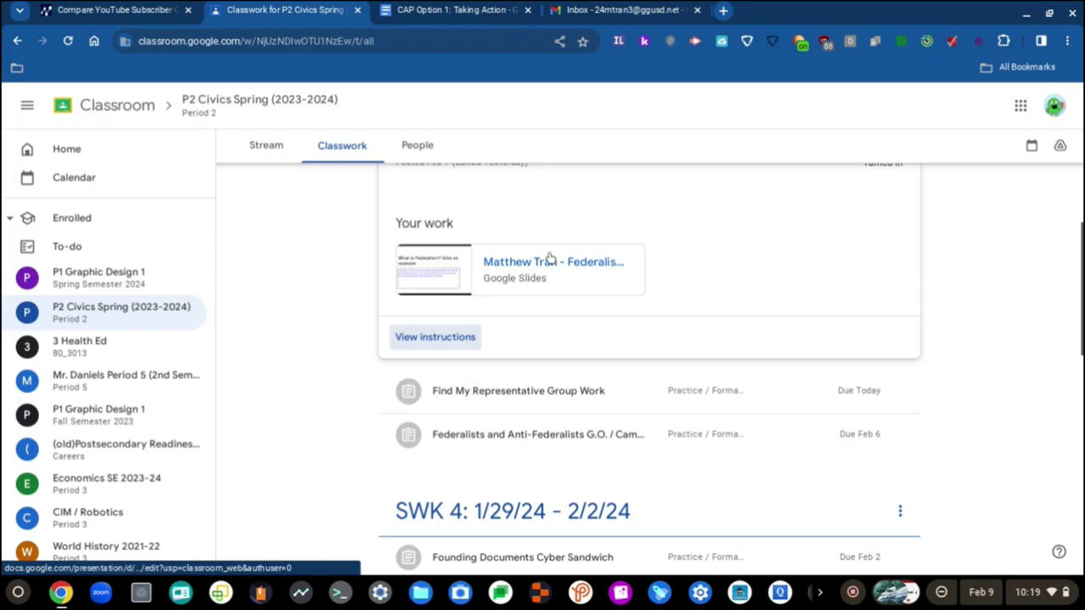
{"action": "scroll", "coordinate": [549, 257], "scroll_direction": "down", "scroll_amount": 3}
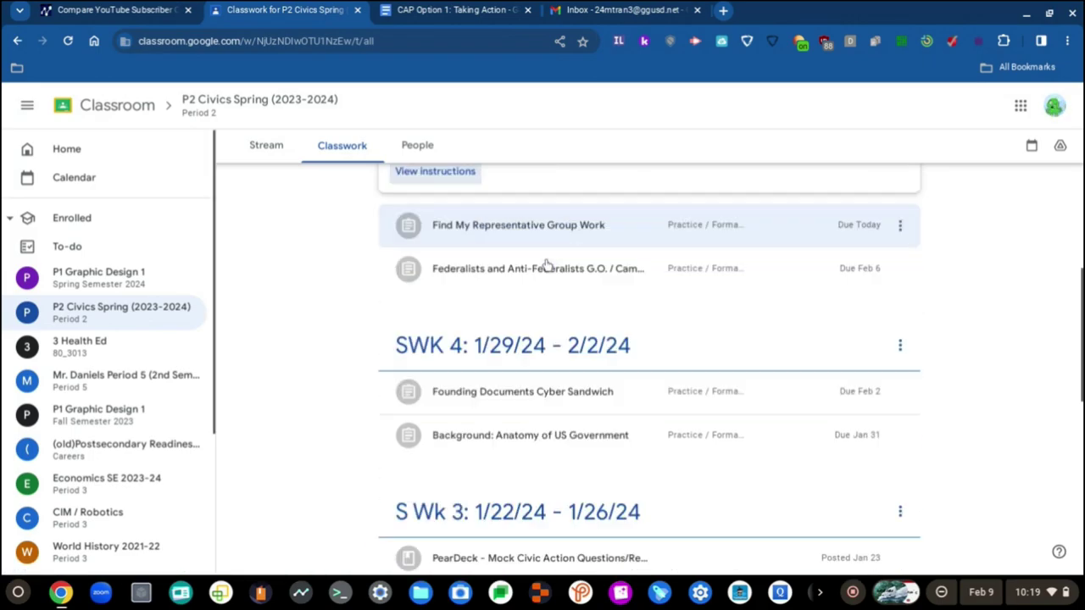
{"action": "scroll", "coordinate": [548, 265], "scroll_direction": "down", "scroll_amount": 2}
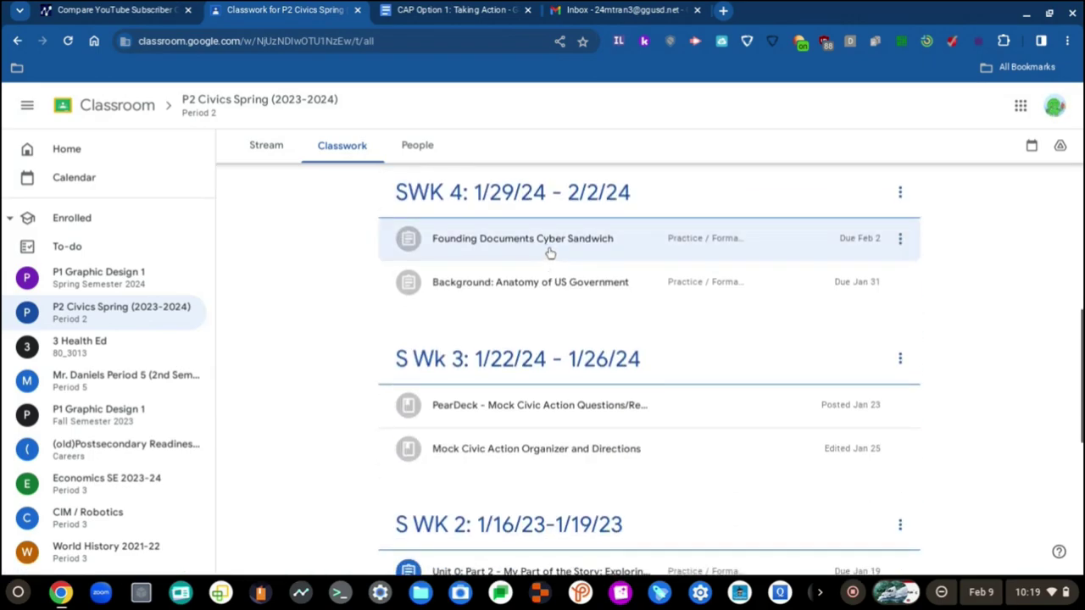
{"action": "left_click", "coordinate": [553, 252]}
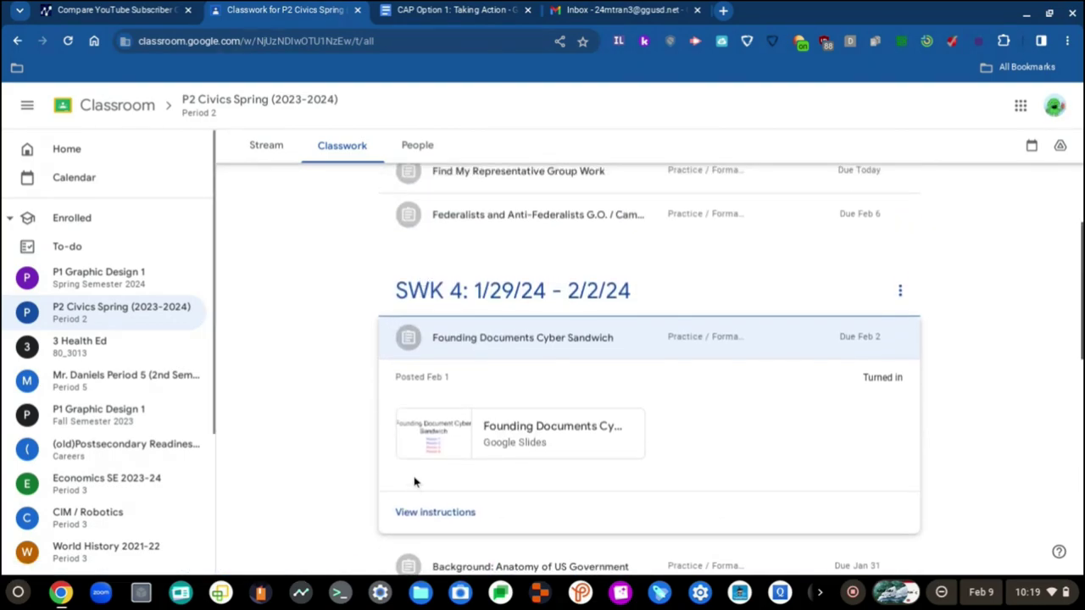
{"action": "left_click", "coordinate": [414, 512]}
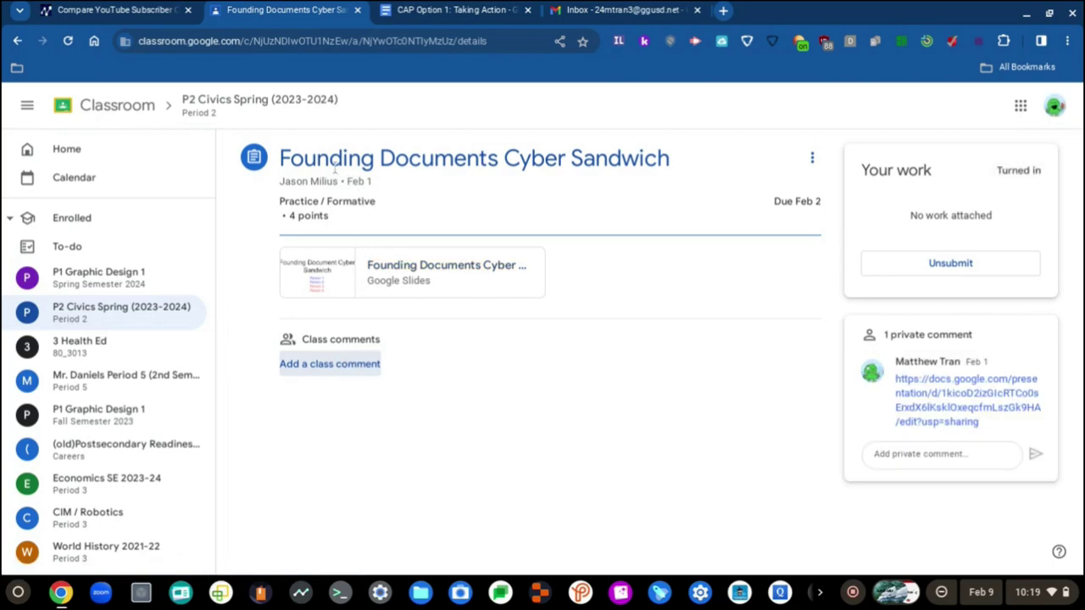
{"action": "left_click", "coordinate": [227, 106]}
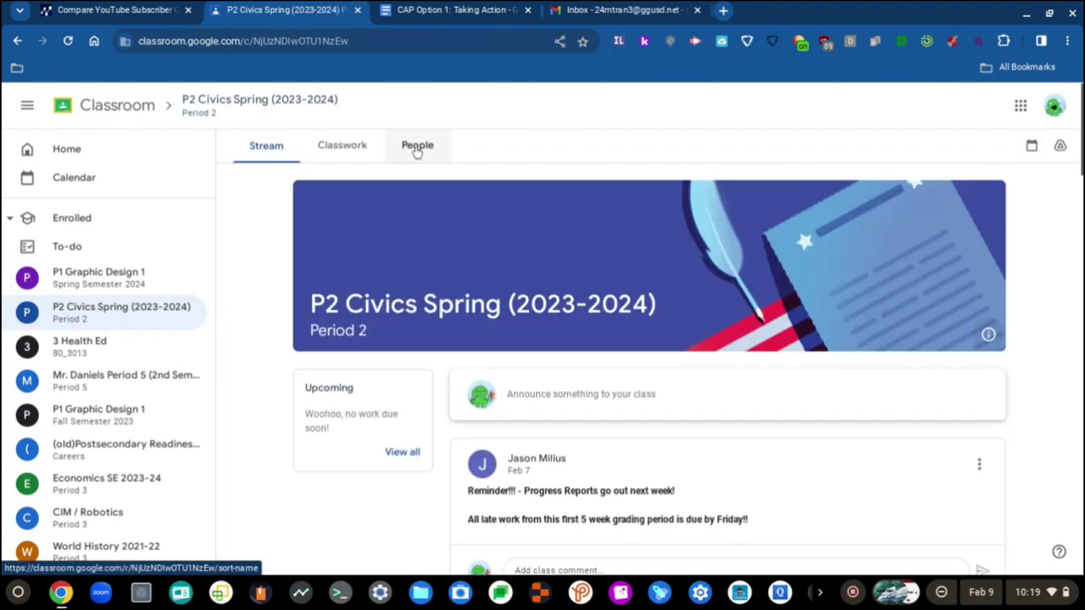
Step: Go back to Classwork, switch to the CAP Option 1 document, and close the Classroom tab
{"action": "left_click", "coordinate": [333, 145]}
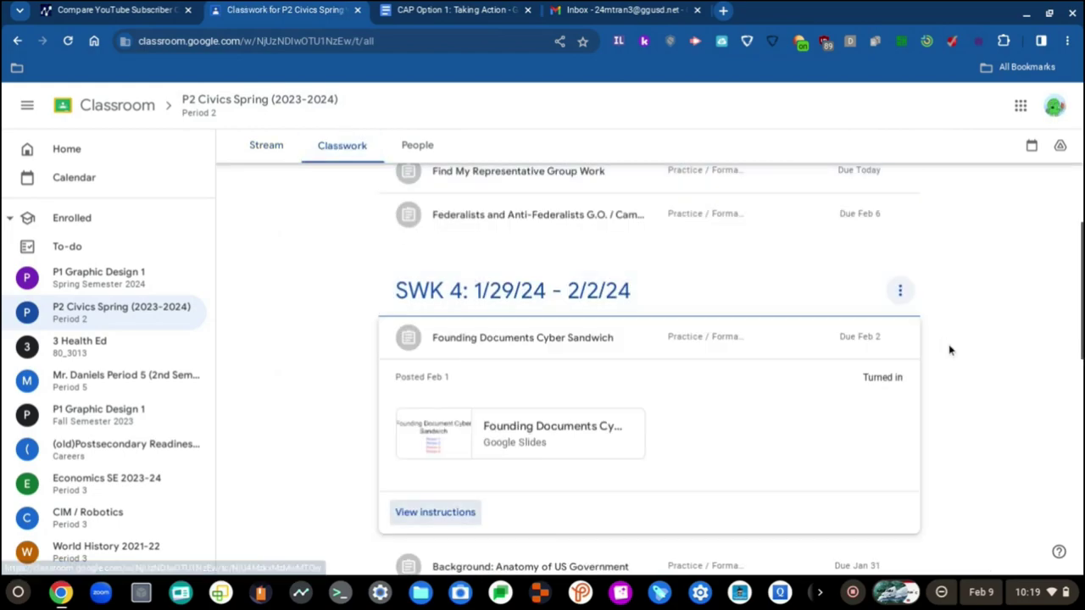
{"action": "scroll", "coordinate": [949, 347], "scroll_direction": "up", "scroll_amount": 3}
{"action": "scroll", "coordinate": [943, 357], "scroll_direction": "up", "scroll_amount": 4}
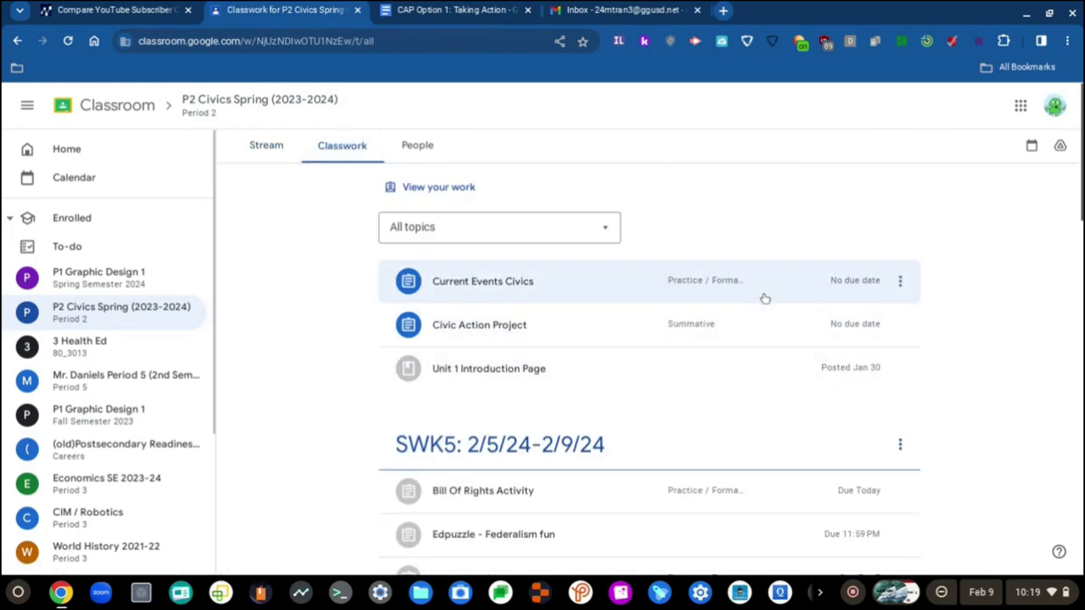
{"action": "left_click", "coordinate": [477, 8]}
{"action": "left_click", "coordinate": [357, 10]}
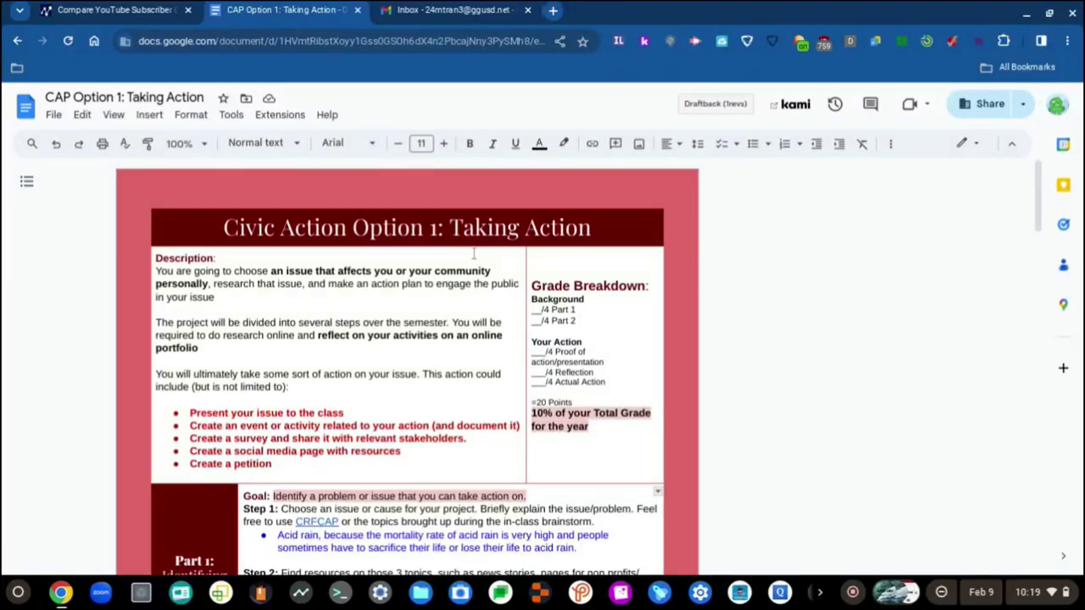
{"action": "left_click", "coordinate": [438, 9]}
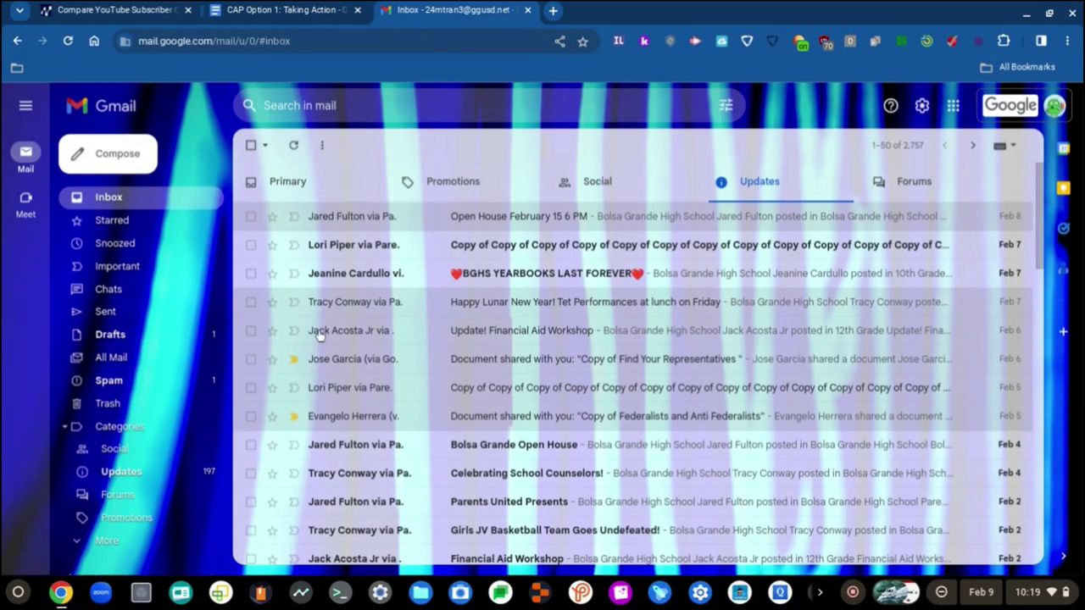
{"action": "scroll", "coordinate": [447, 386], "scroll_direction": "down", "scroll_amount": 1}
{"action": "scroll", "coordinate": [467, 389], "scroll_direction": "down", "scroll_amount": 3}
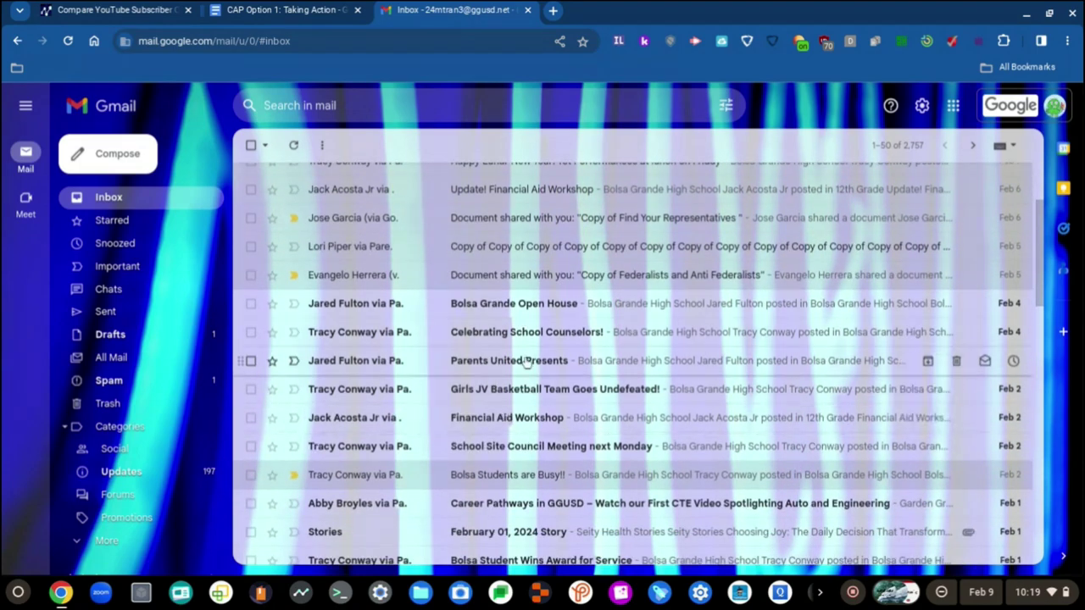
{"action": "left_click", "coordinate": [527, 306]}
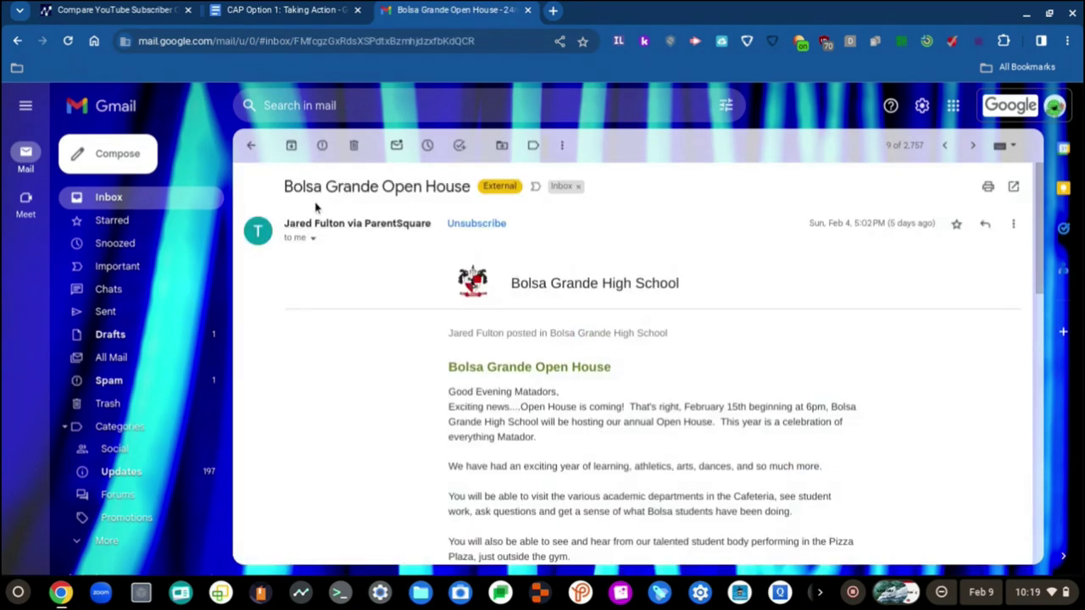
{"action": "left_click", "coordinate": [251, 145]}
{"action": "scroll", "coordinate": [538, 381], "scroll_direction": "down", "scroll_amount": 5}
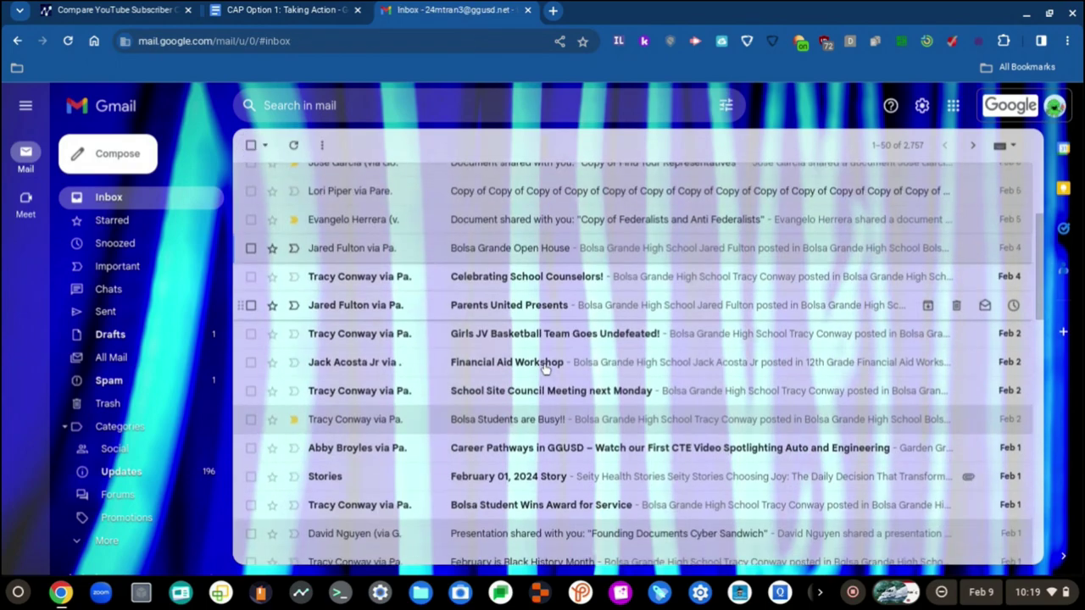
{"action": "scroll", "coordinate": [541, 352], "scroll_direction": "down", "scroll_amount": 15}
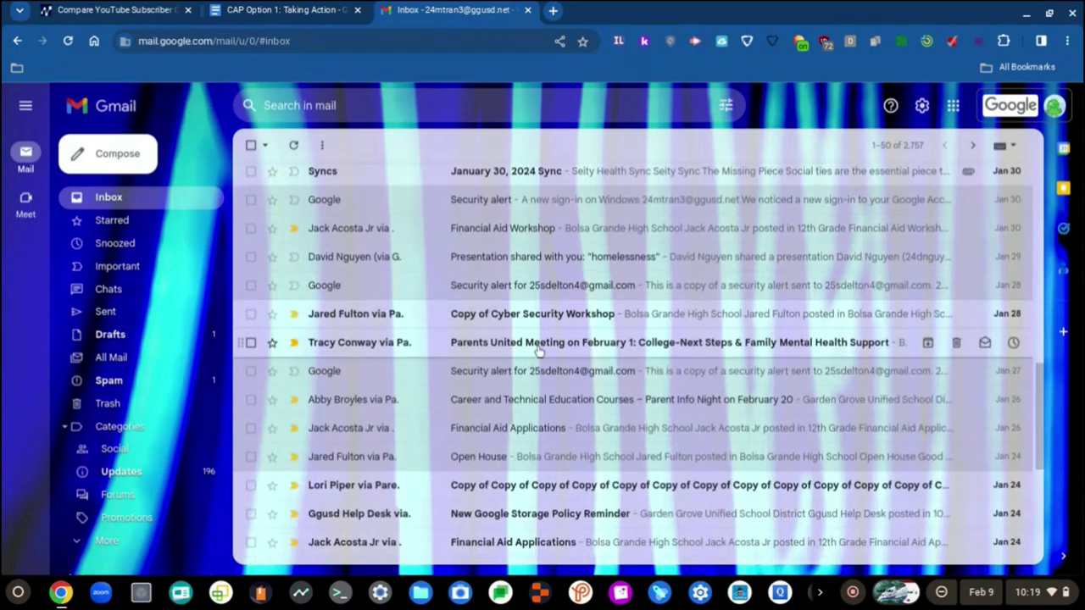
{"action": "left_click", "coordinate": [549, 319]}
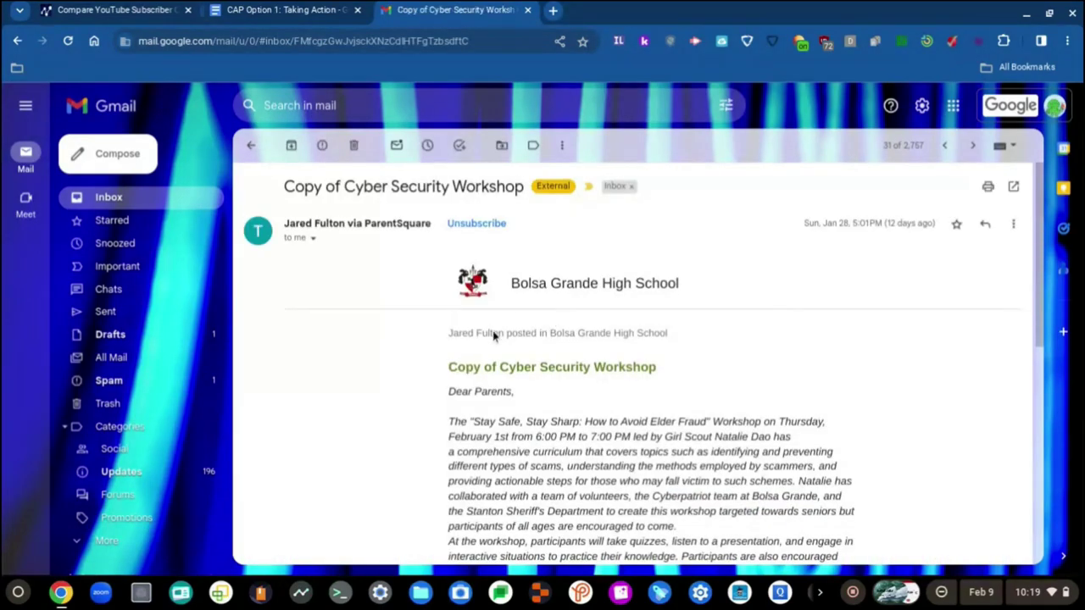
{"action": "left_click", "coordinate": [250, 146]}
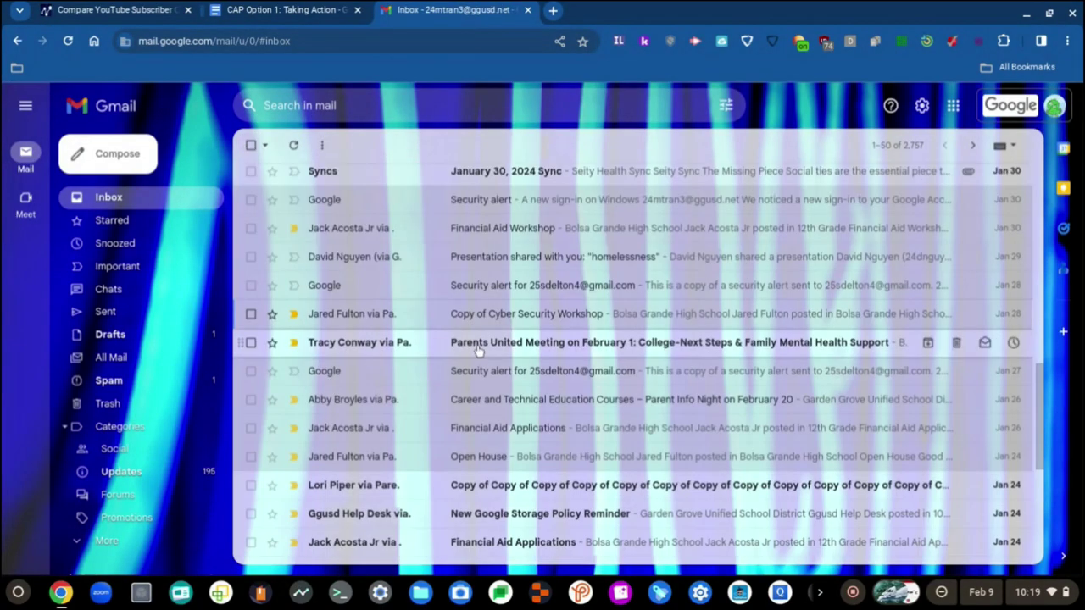
{"action": "scroll", "coordinate": [479, 347], "scroll_direction": "down", "scroll_amount": 10}
Step: Search Google for 'Cyber Sandwich', preview a couple of image results, then close that tab
{"action": "left_click", "coordinate": [553, 10]}
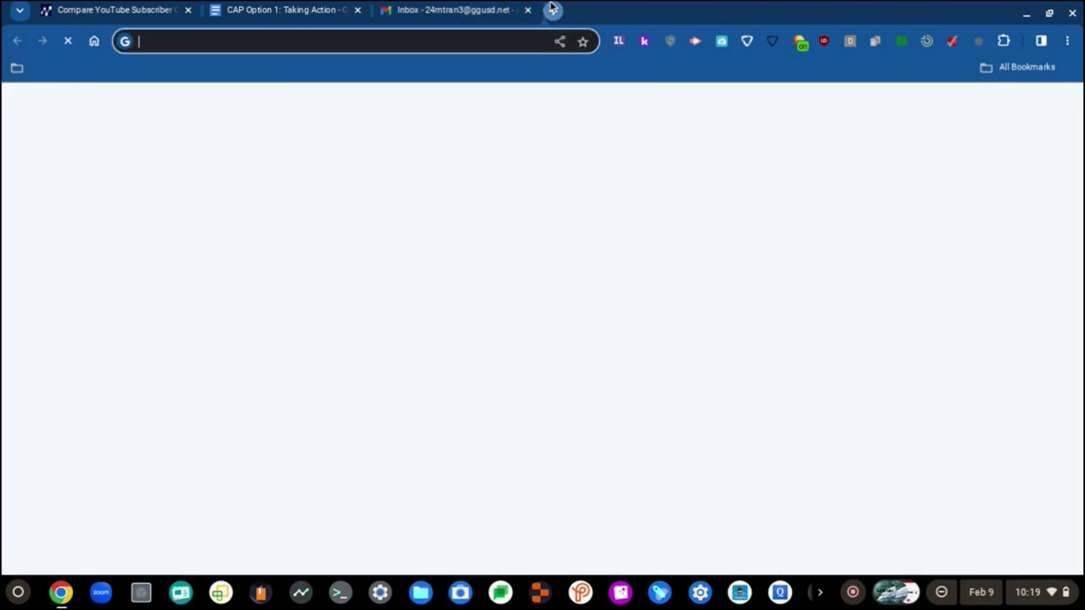
{"action": "type", "text": "Cyber Sandwich"}
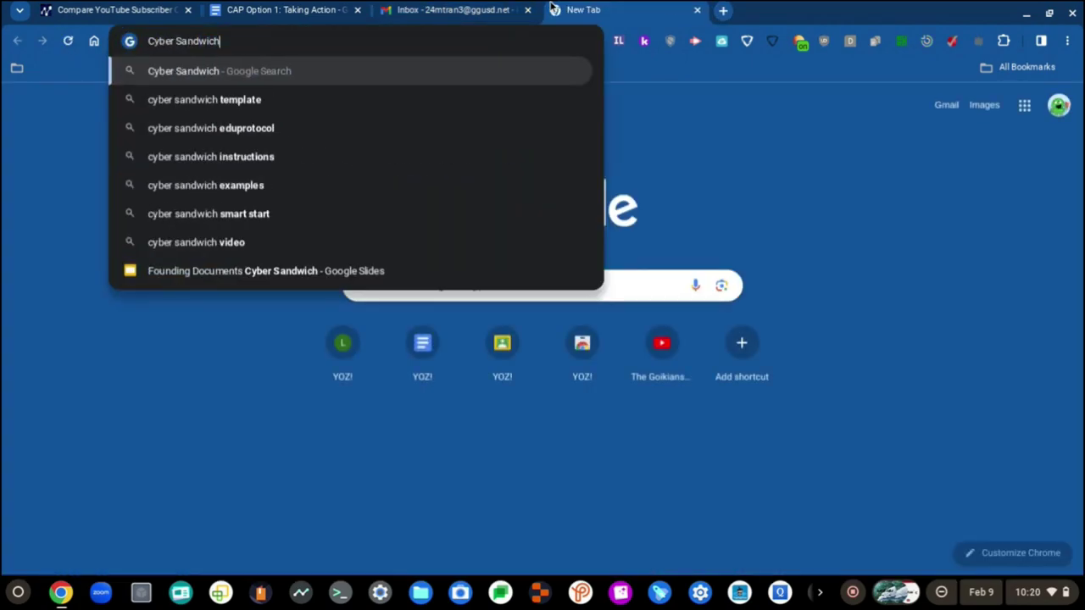
{"action": "key", "text": "Return"}
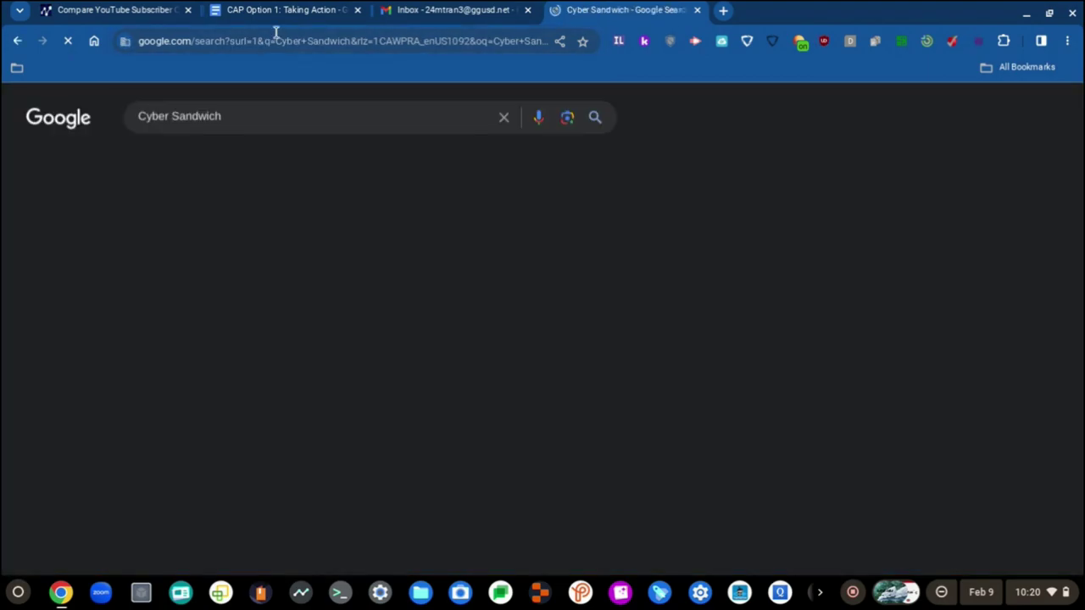
{"action": "left_click", "coordinate": [153, 159]}
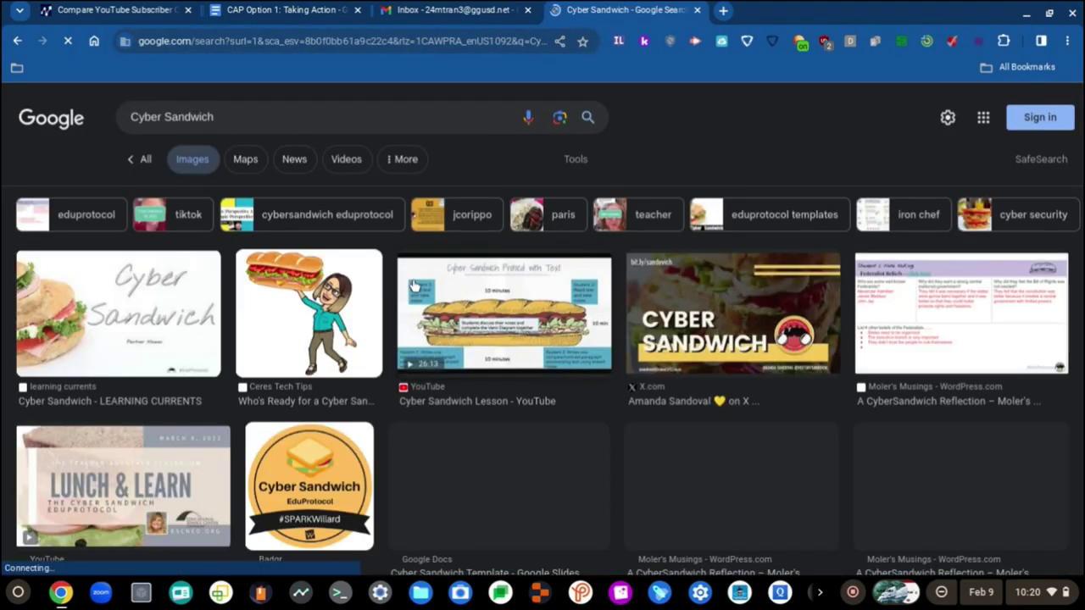
{"action": "left_click", "coordinate": [414, 285]}
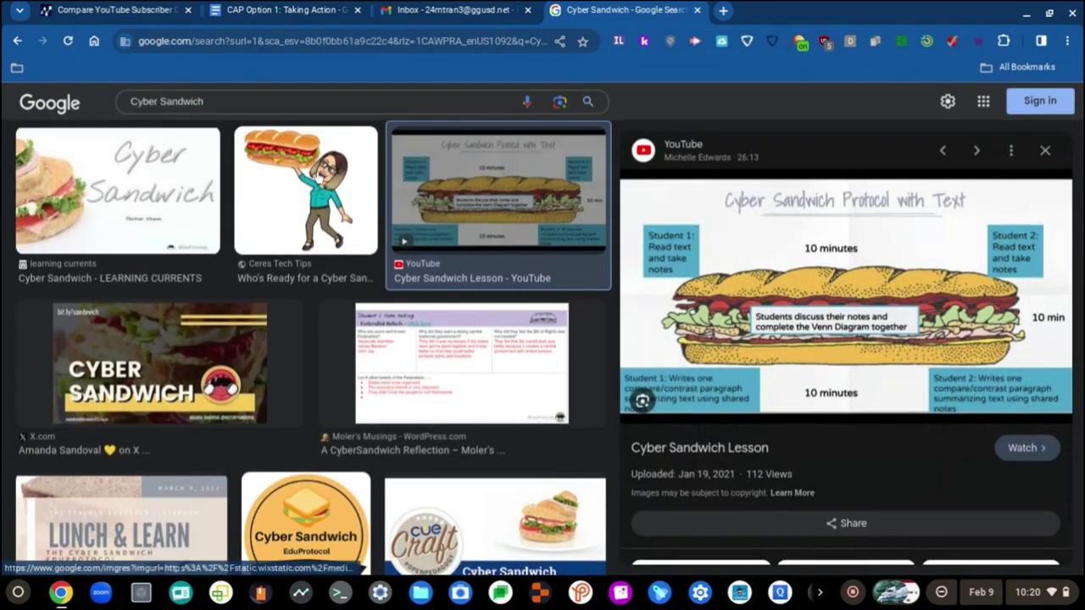
{"action": "key", "text": "Left"}
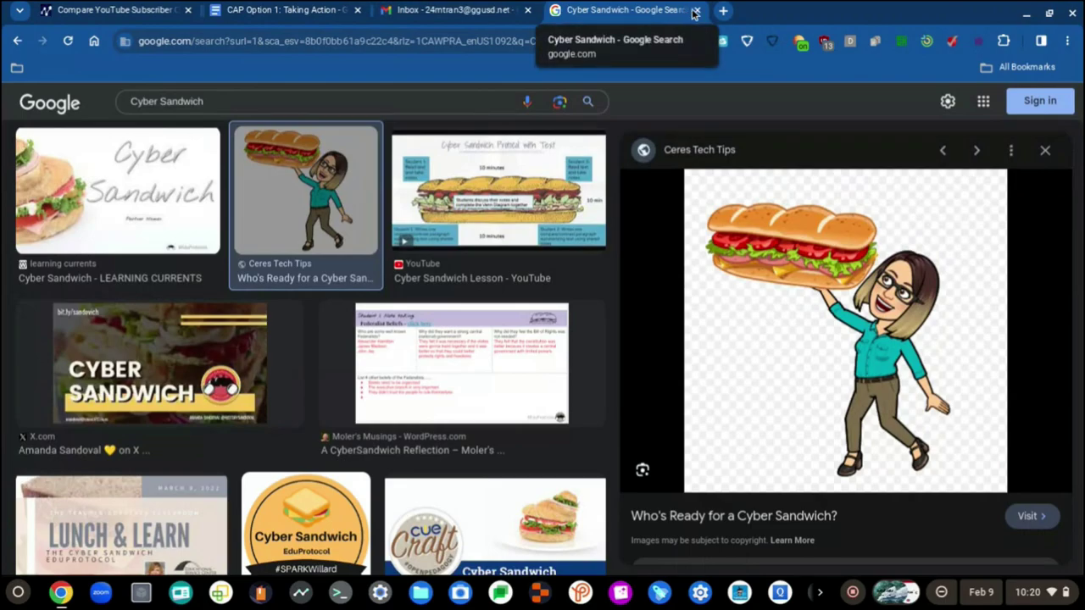
{"action": "left_click", "coordinate": [697, 11]}
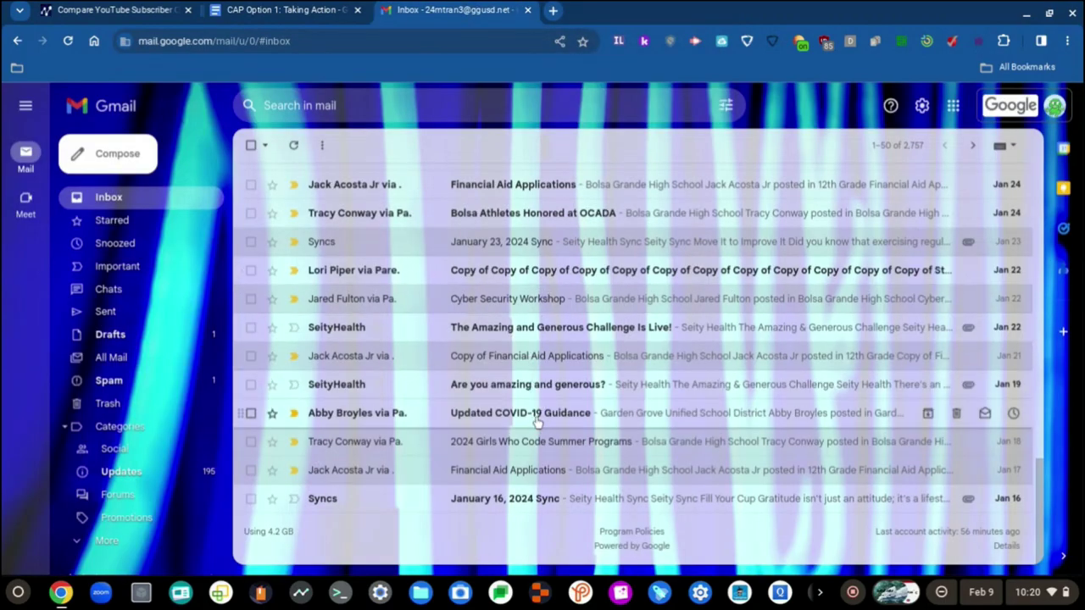
Step: On the next page of Updates mail, read the Martin Luther King Jr. no-school email
{"action": "scroll", "coordinate": [547, 479], "scroll_direction": "up", "scroll_amount": 15}
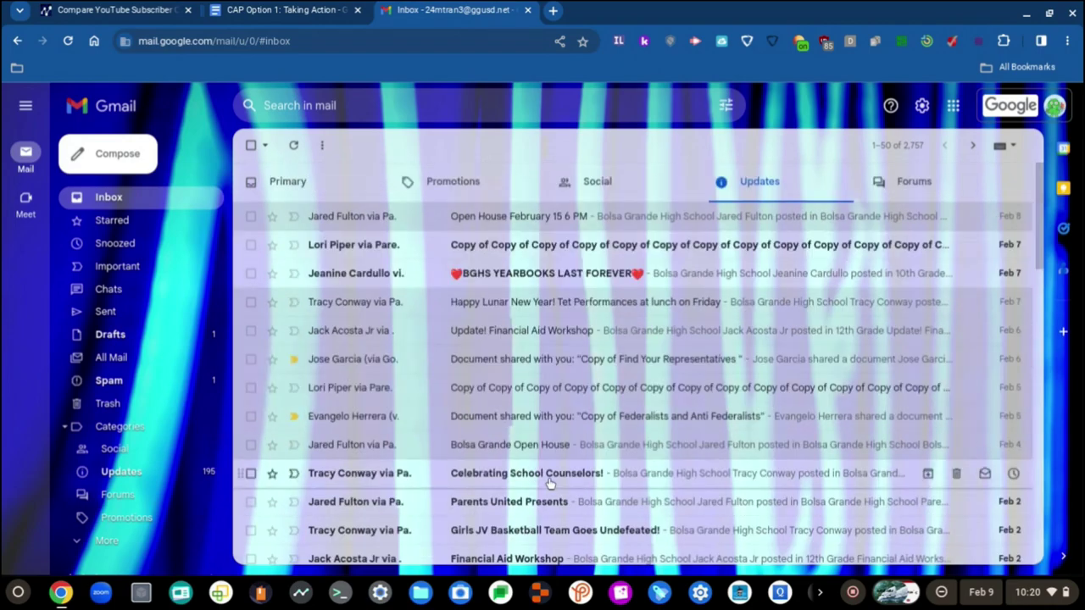
{"action": "left_click", "coordinate": [972, 145]}
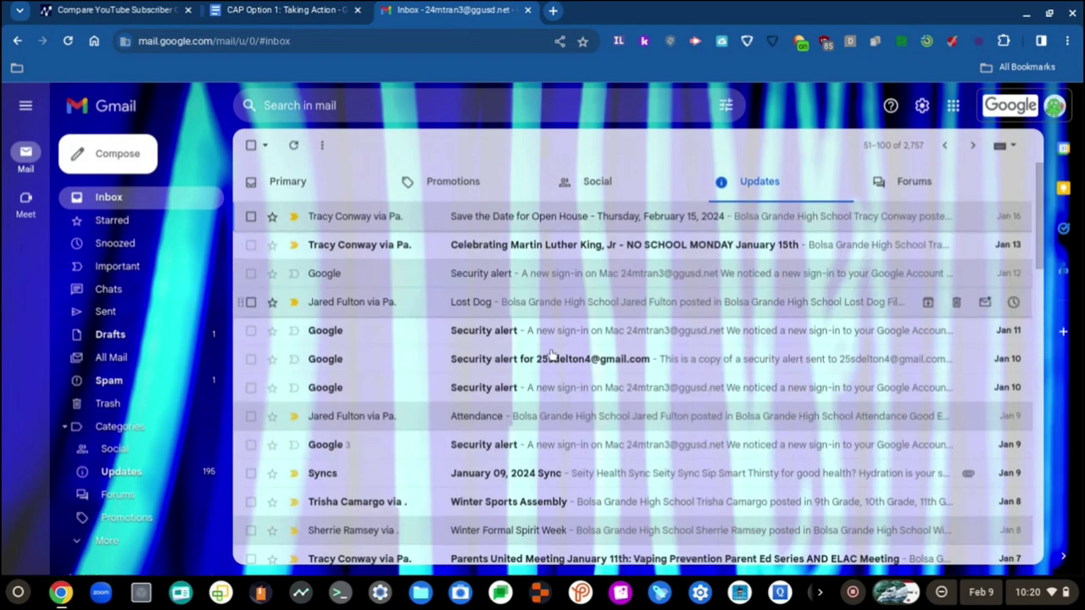
{"action": "left_click", "coordinate": [586, 245]}
{"action": "scroll", "coordinate": [342, 350], "scroll_direction": "down", "scroll_amount": 5}
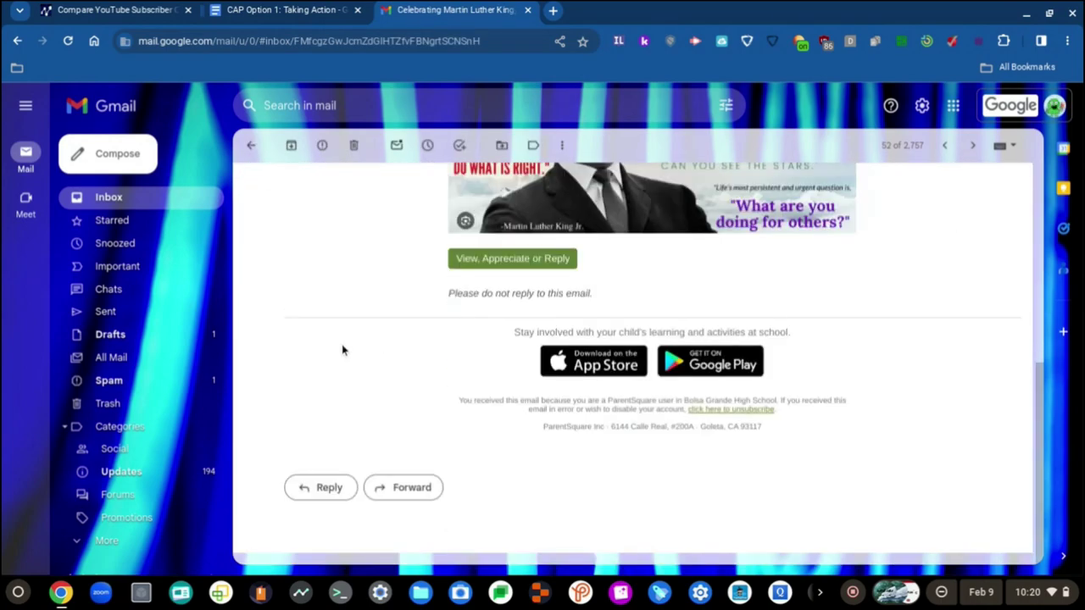
{"action": "scroll", "coordinate": [343, 350], "scroll_direction": "up", "scroll_amount": 10}
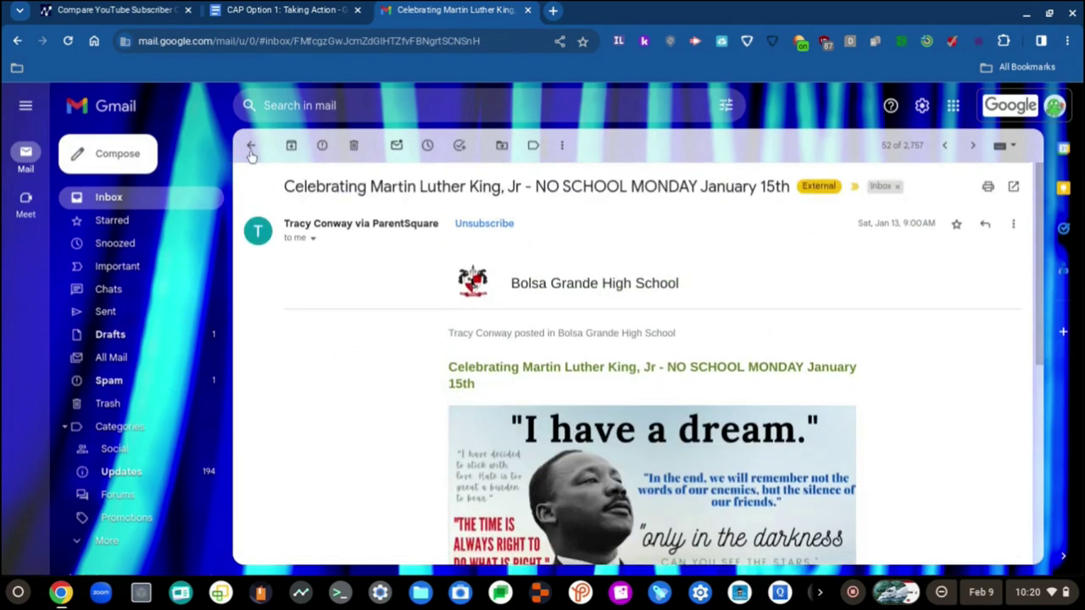
{"action": "left_click", "coordinate": [250, 145]}
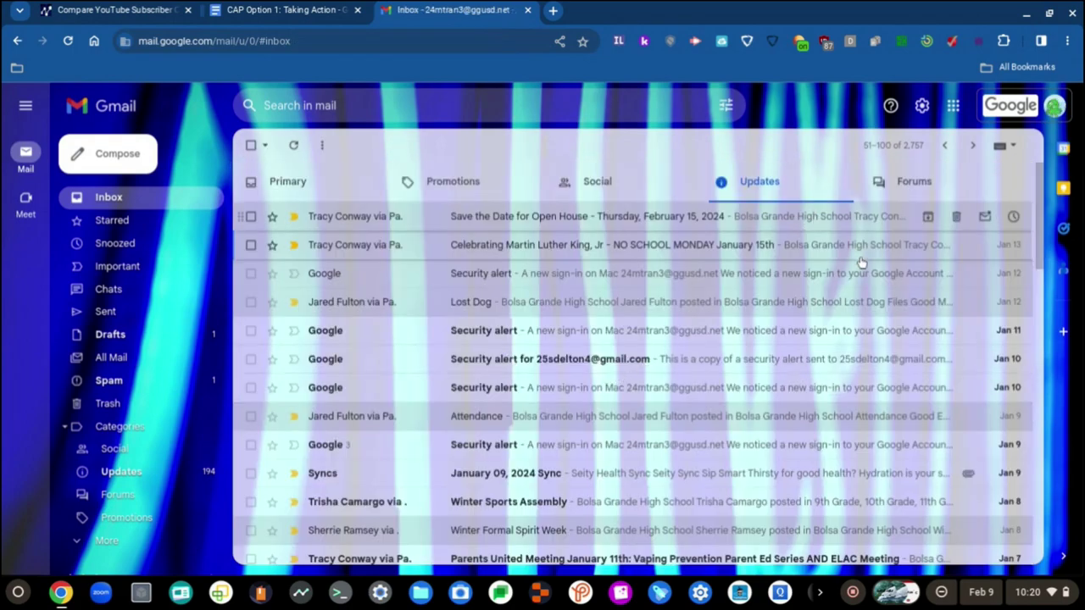
Step: Sort Updates newest first, scroll back up the list, and view the empty Social category
{"action": "left_click", "coordinate": [905, 146]}
{"action": "left_click", "coordinate": [905, 146]}
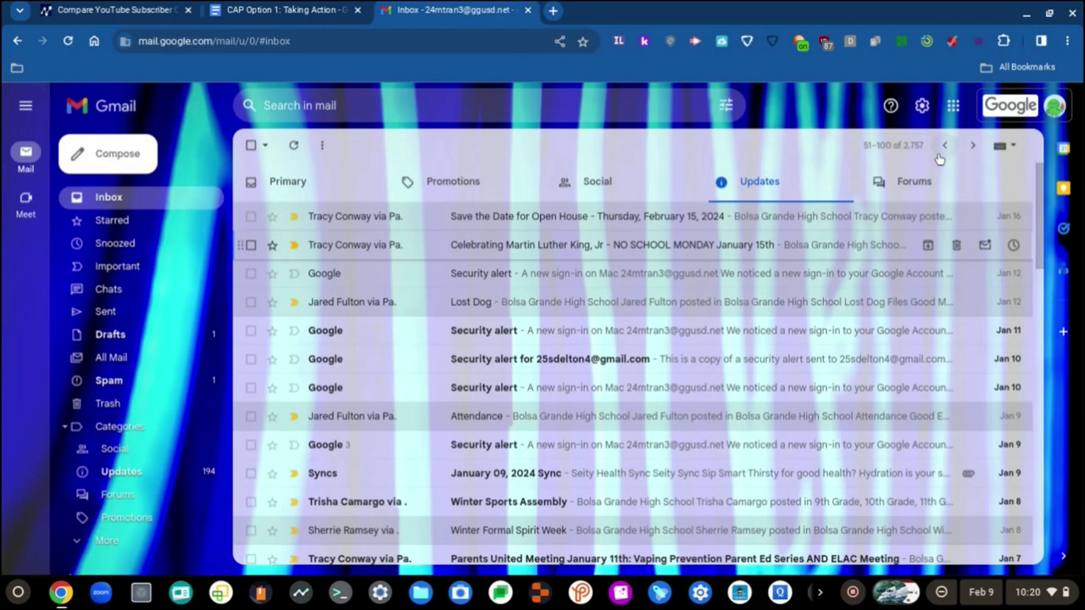
{"action": "scroll", "coordinate": [570, 340], "scroll_direction": "down", "scroll_amount": 10}
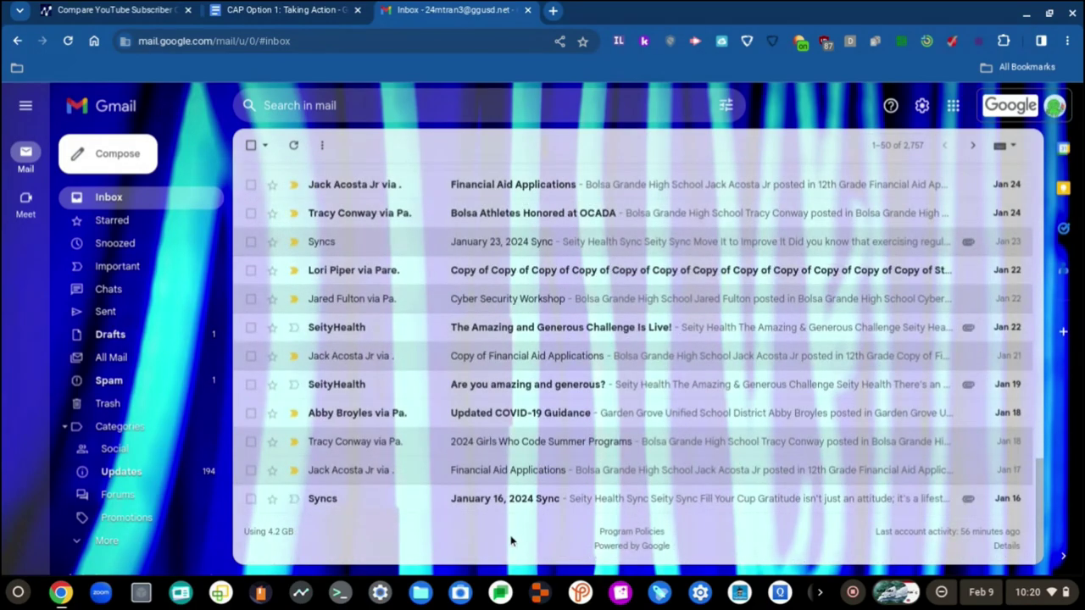
{"action": "scroll", "coordinate": [522, 527], "scroll_direction": "up", "scroll_amount": 5}
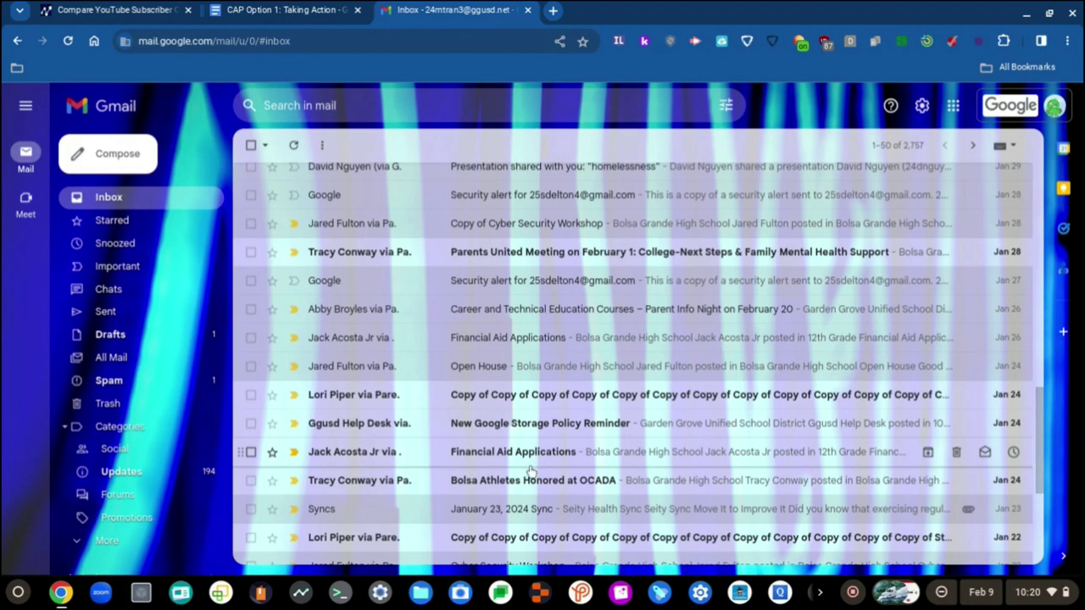
{"action": "scroll", "coordinate": [528, 471], "scroll_direction": "up", "scroll_amount": 1}
{"action": "scroll", "coordinate": [527, 472], "scroll_direction": "up", "scroll_amount": 1}
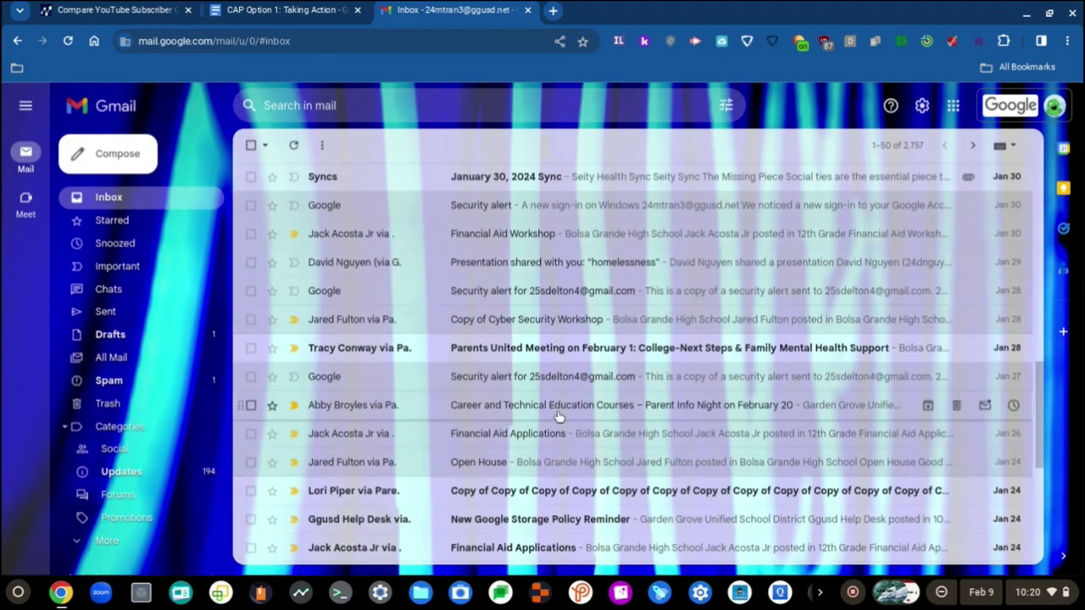
{"action": "scroll", "coordinate": [556, 416], "scroll_direction": "up", "scroll_amount": 1}
{"action": "scroll", "coordinate": [576, 449], "scroll_direction": "up", "scroll_amount": 2}
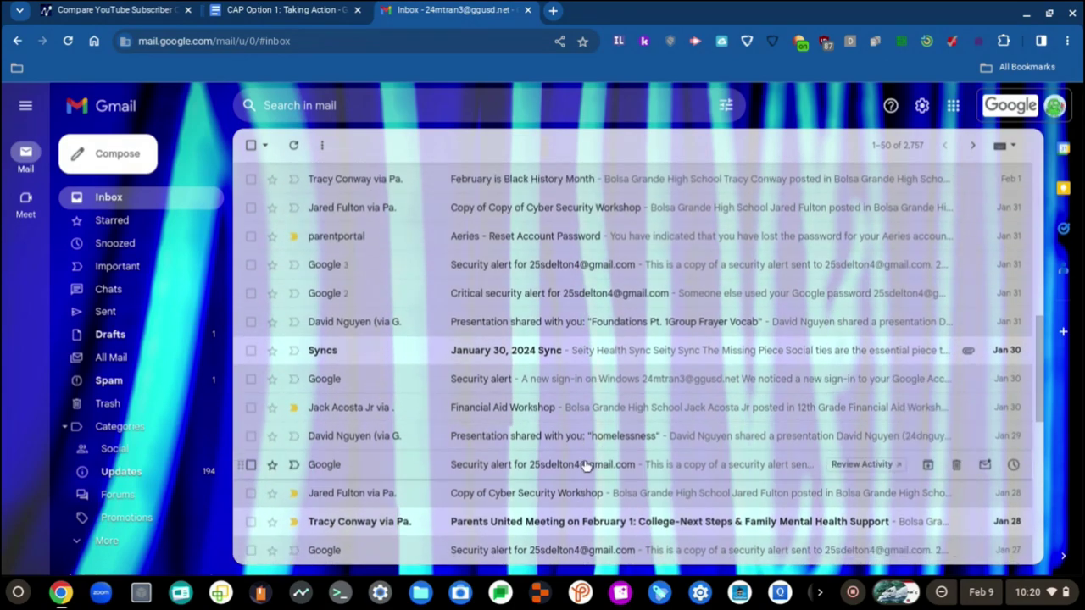
{"action": "scroll", "coordinate": [589, 433], "scroll_direction": "up", "scroll_amount": 1}
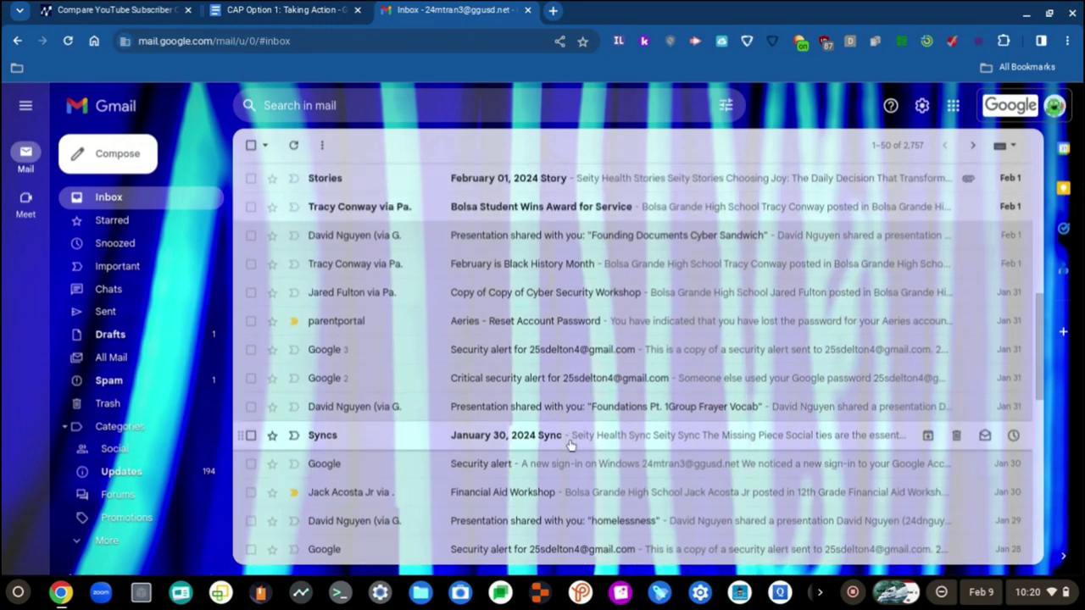
{"action": "scroll", "coordinate": [569, 445], "scroll_direction": "up", "scroll_amount": 5}
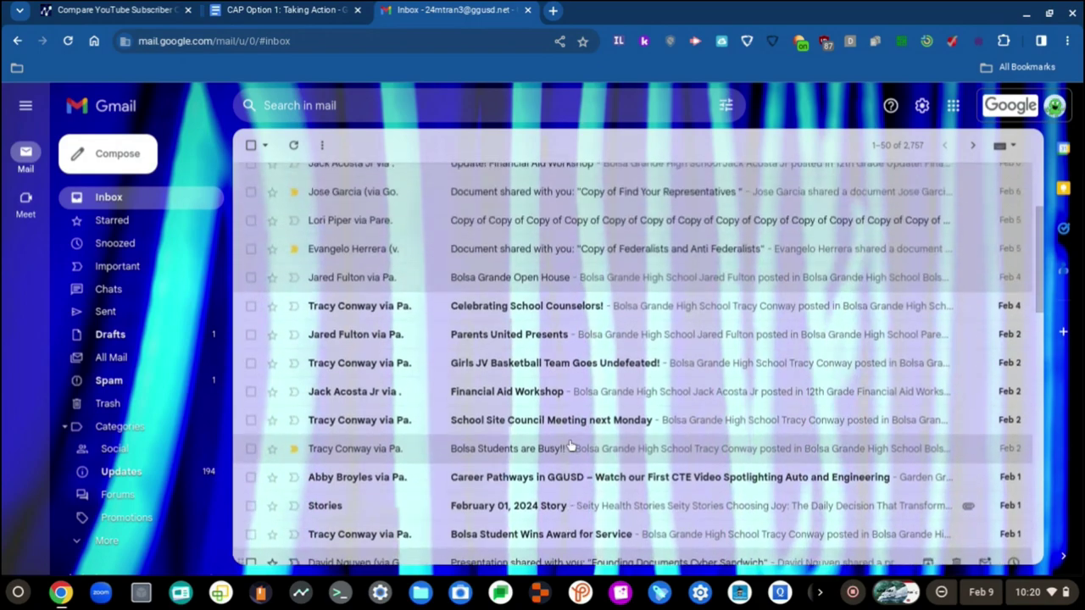
{"action": "scroll", "coordinate": [570, 445], "scroll_direction": "up", "scroll_amount": 3}
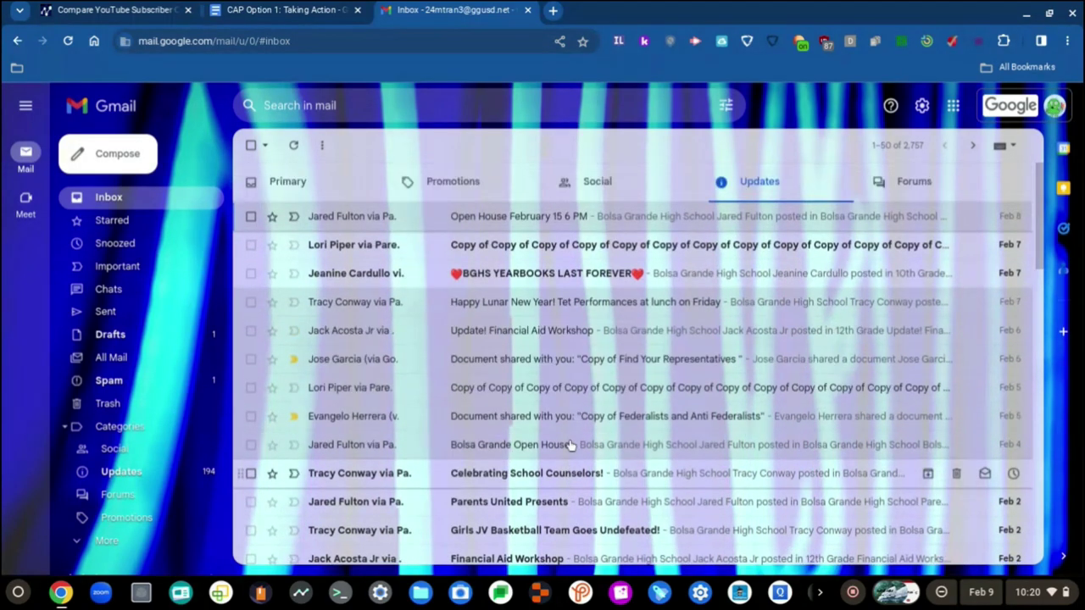
{"action": "left_click", "coordinate": [613, 180]}
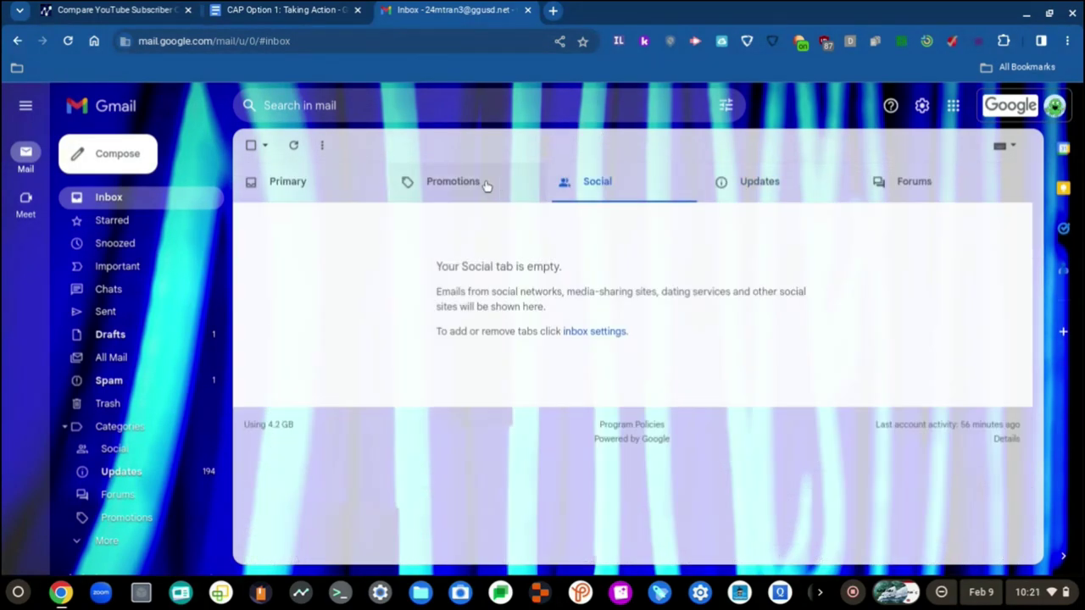
Step: Mark the February 06 Syncs message in Spam as not spam, moving it to the inbox
{"action": "left_click", "coordinate": [488, 184]}
{"action": "left_click", "coordinate": [312, 195]}
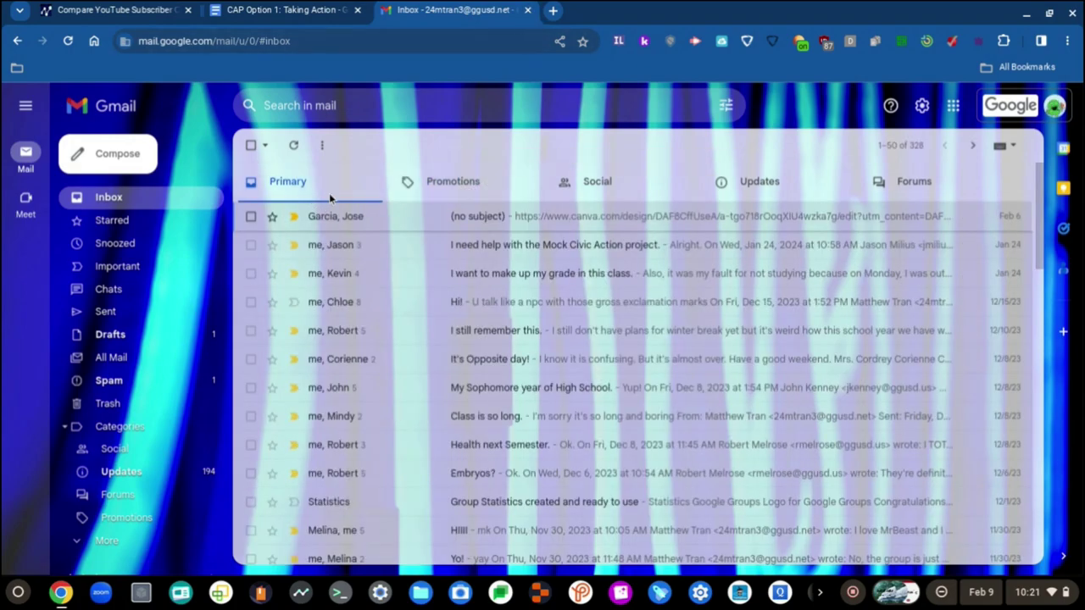
{"action": "left_click", "coordinate": [134, 380]}
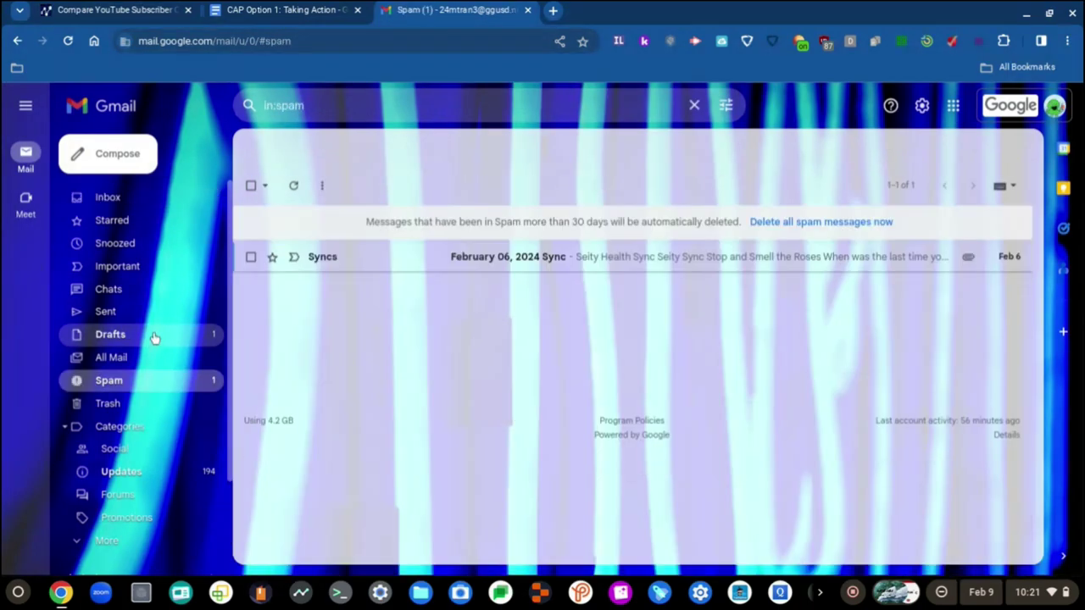
{"action": "right_click", "coordinate": [530, 259]}
{"action": "left_click", "coordinate": [429, 217]}
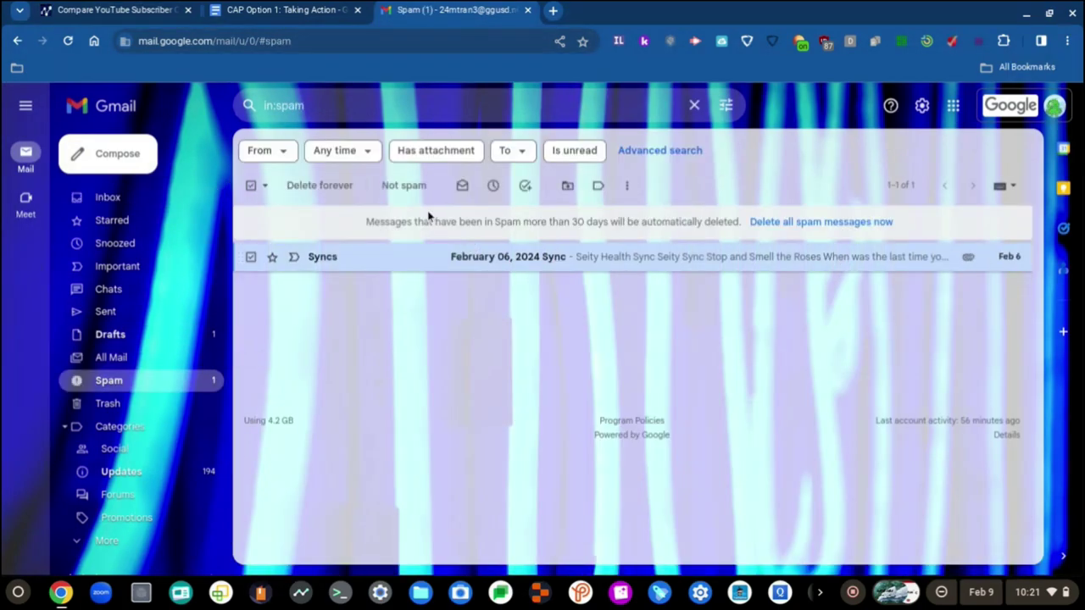
{"action": "left_click", "coordinate": [404, 186]}
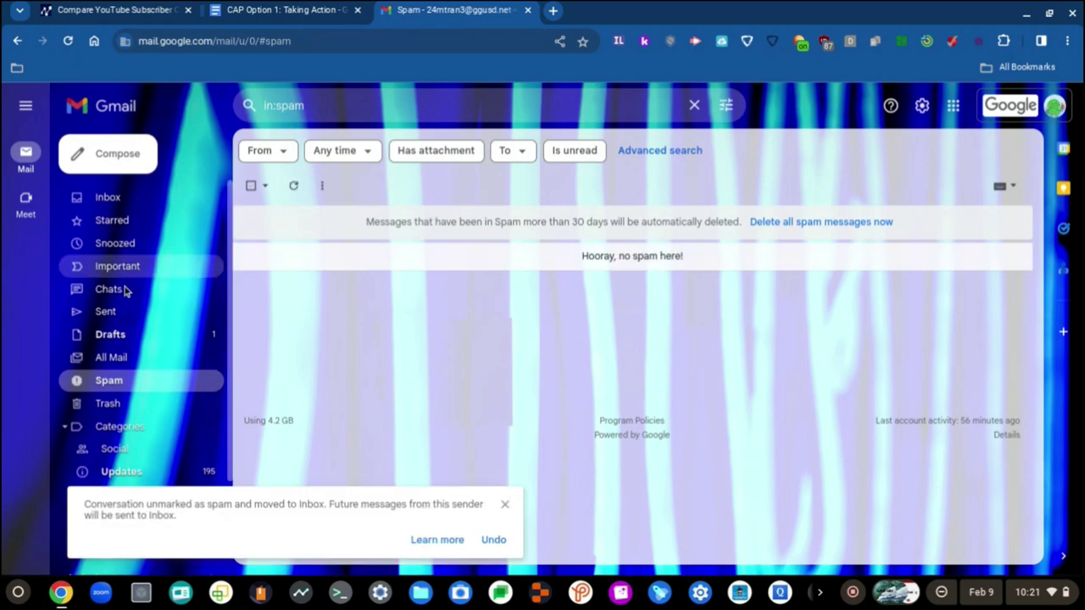
{"action": "left_click", "coordinate": [507, 505]}
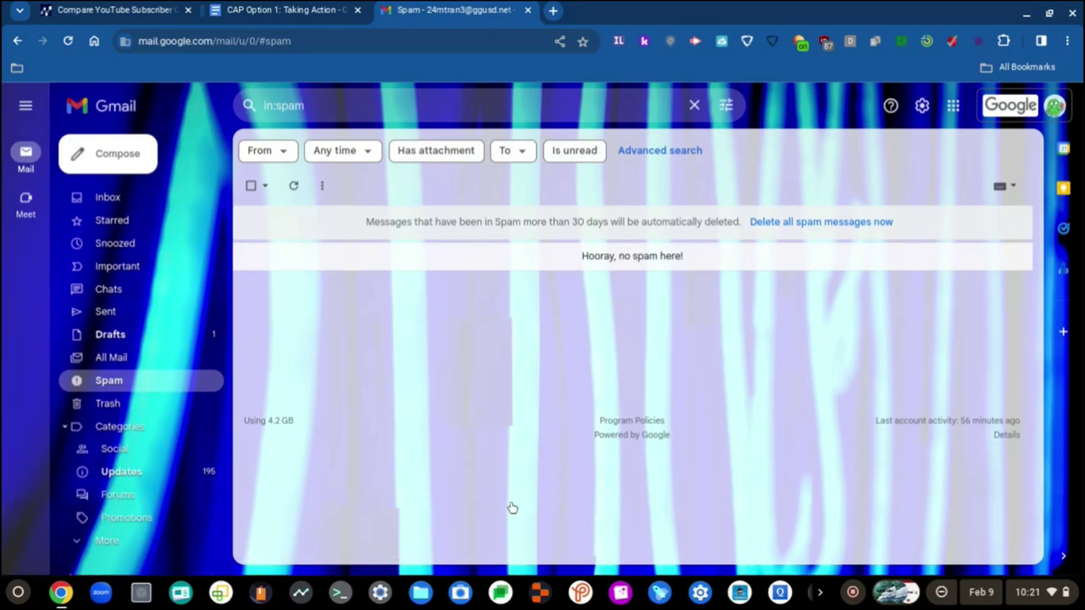
Step: Check Drafts and the inbox Updates category, then close the Gmail tab
{"action": "left_click", "coordinate": [170, 334]}
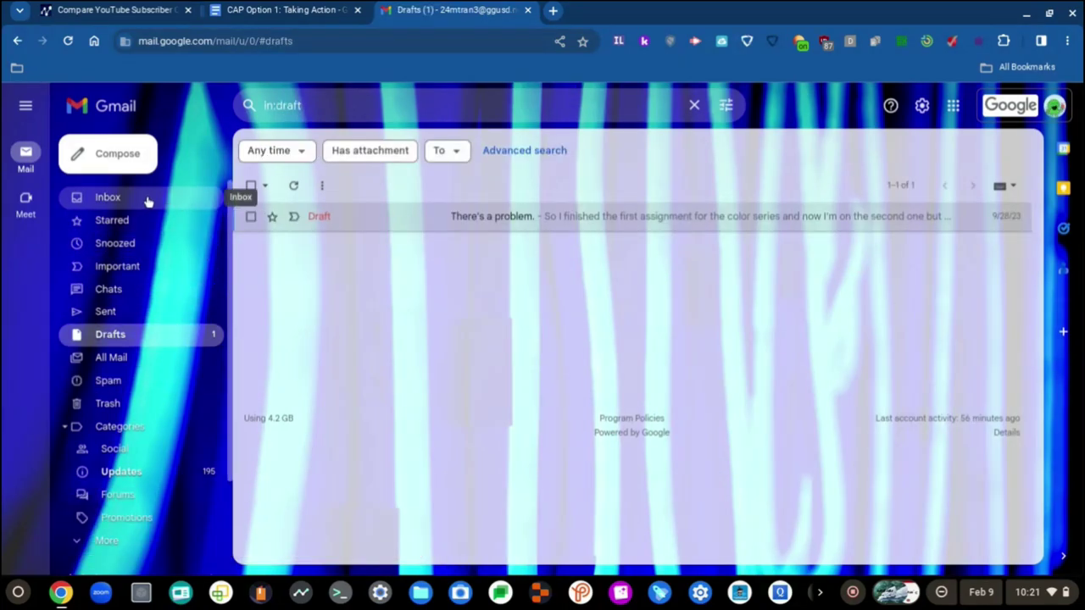
{"action": "left_click", "coordinate": [151, 198]}
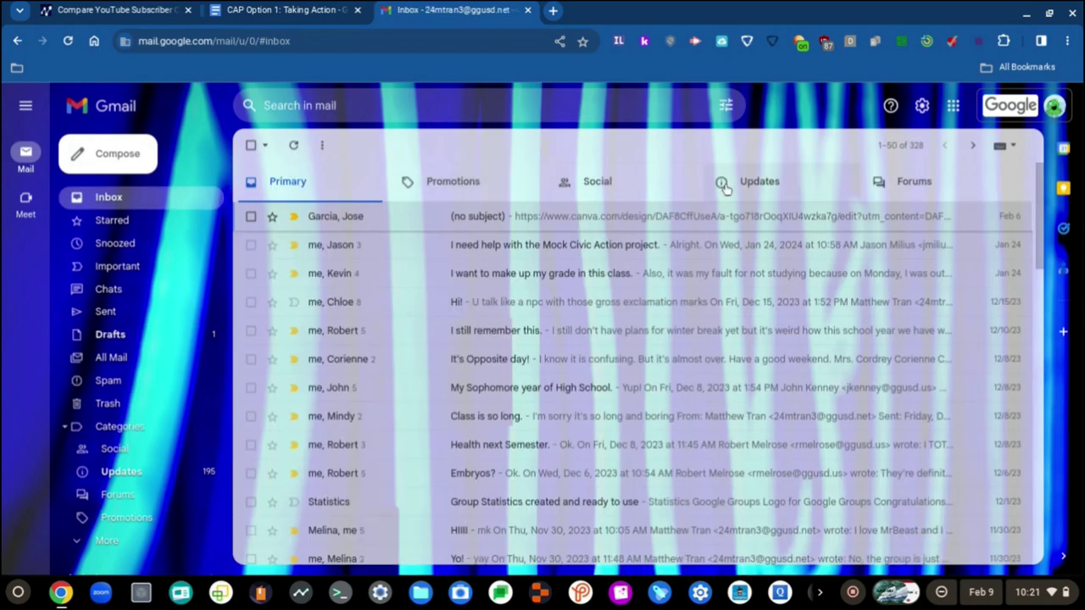
{"action": "left_click", "coordinate": [744, 188]}
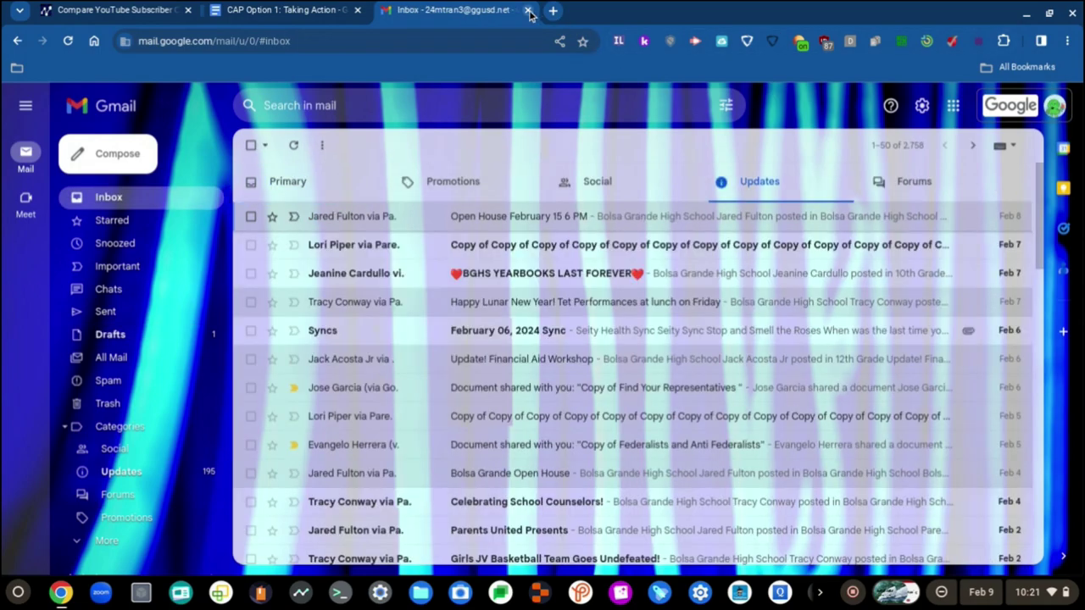
{"action": "key", "text": "ctrl+w"}
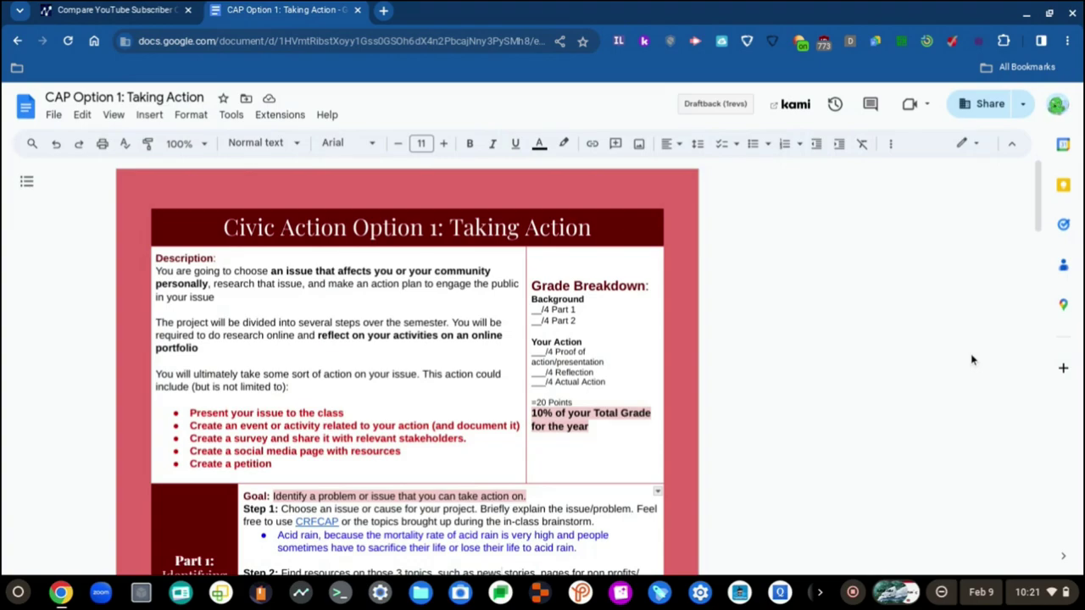
Step: Place the cursor at the end of the reflection bullet
{"action": "scroll", "coordinate": [575, 360], "scroll_direction": "down", "scroll_amount": 5}
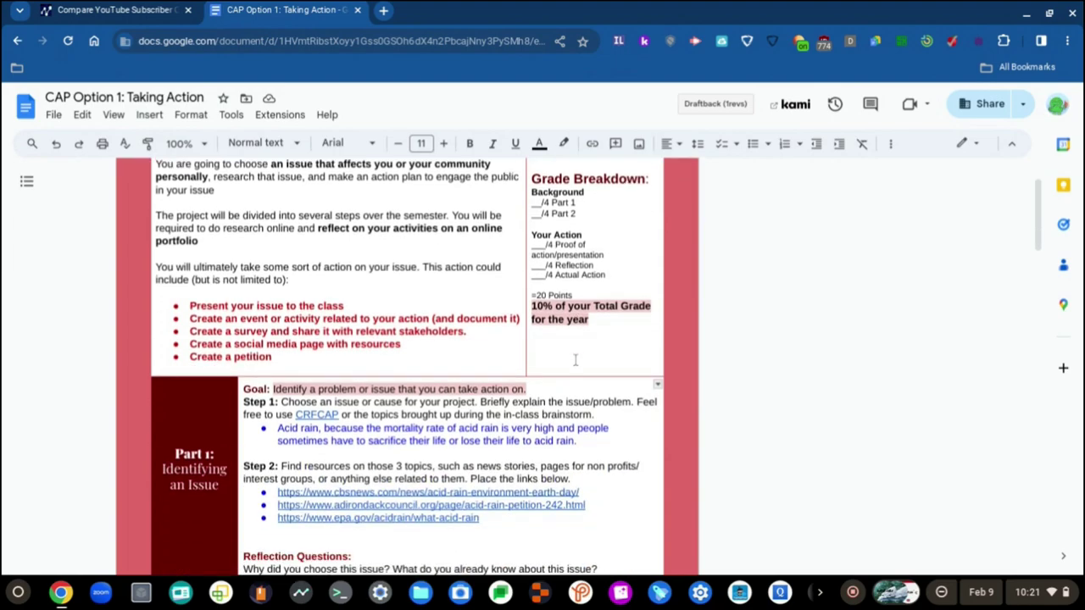
{"action": "scroll", "coordinate": [543, 320], "scroll_direction": "up", "scroll_amount": 1}
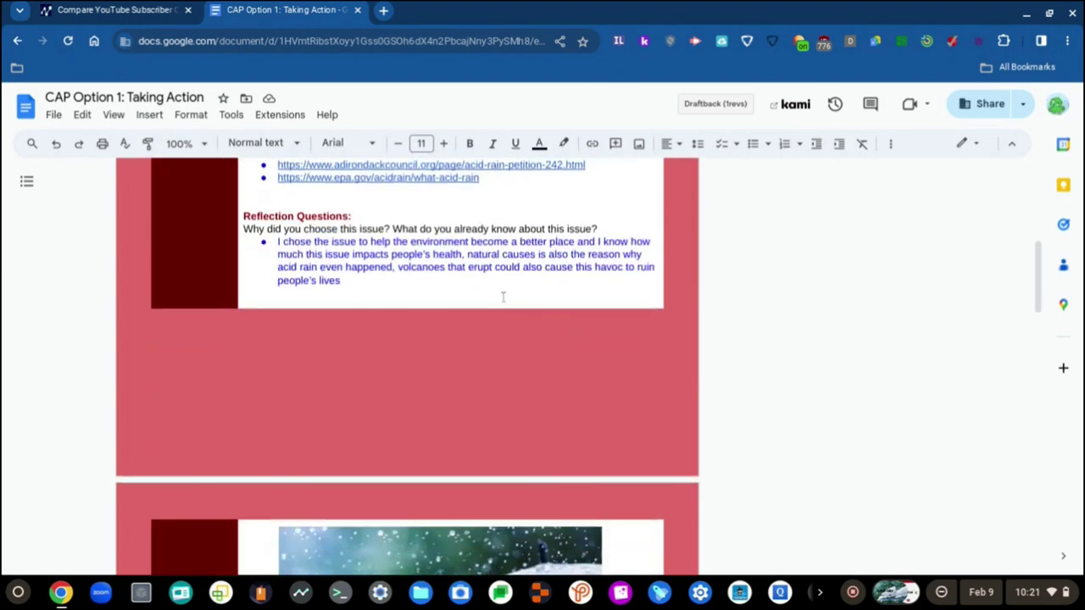
{"action": "left_click", "coordinate": [475, 284]}
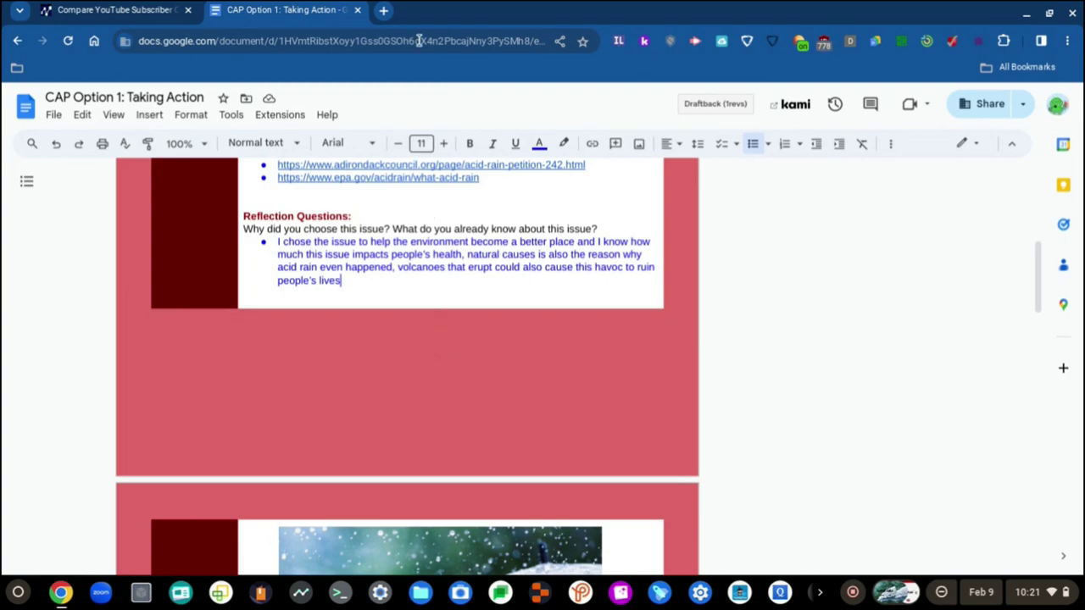
Step: Google 'issues with acid rain' in a new tab, then return to the document
{"action": "left_click", "coordinate": [384, 10]}
{"action": "type", "text": "iss"}
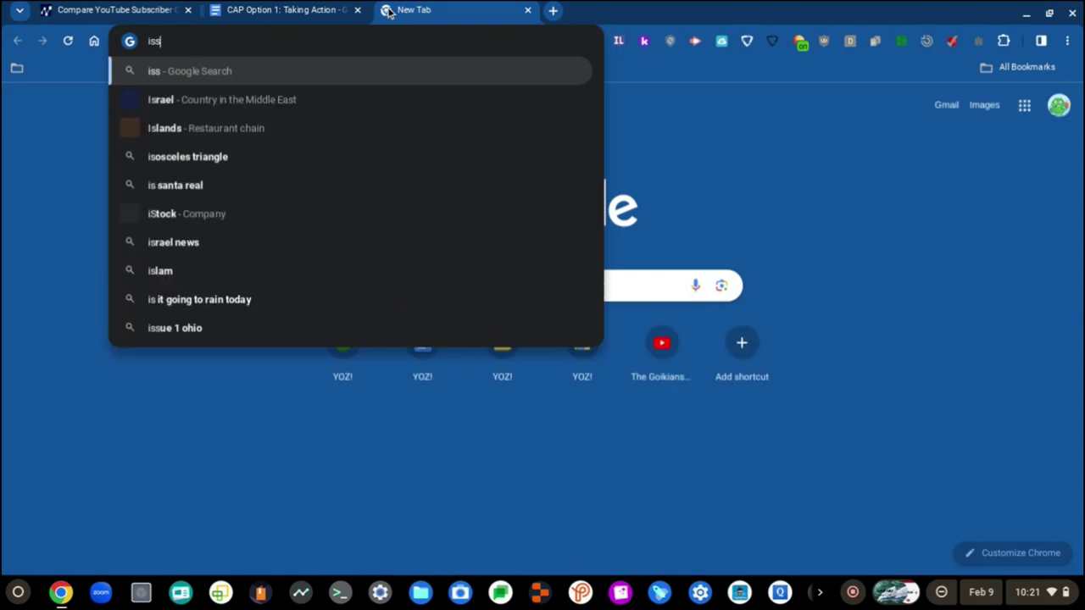
{"action": "type", "text": "ues with acid"}
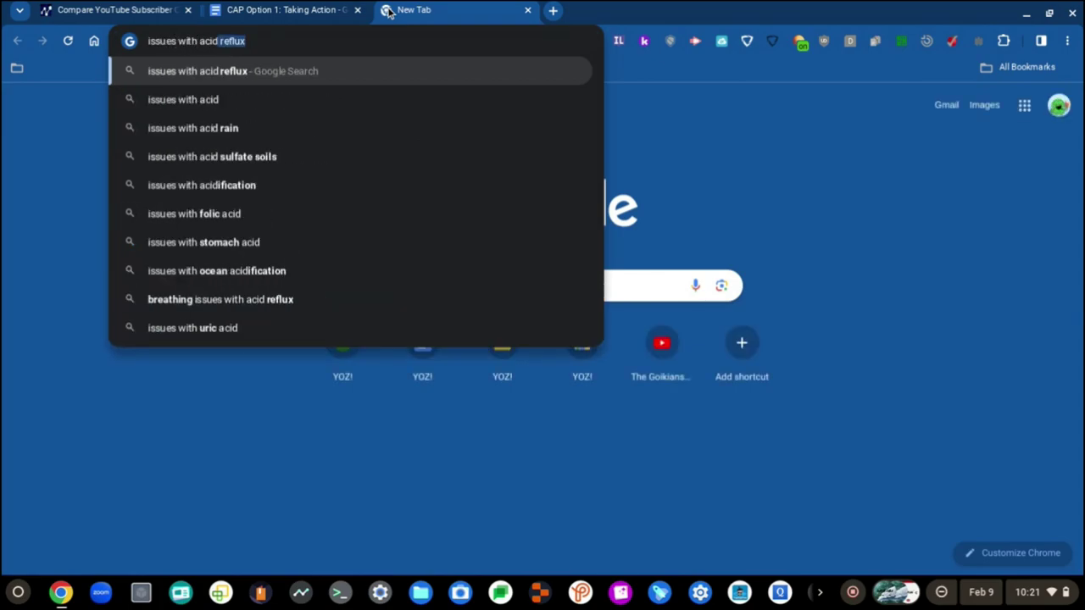
{"action": "type", "text": " rain"}
{"action": "key", "text": "Return"}
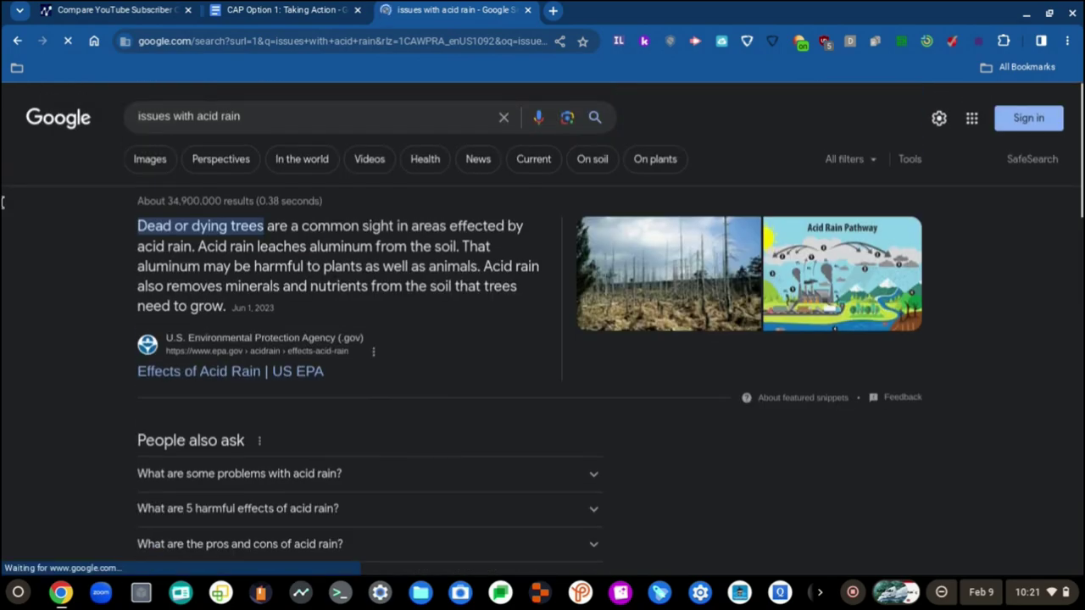
{"action": "left_click", "coordinate": [297, 10]}
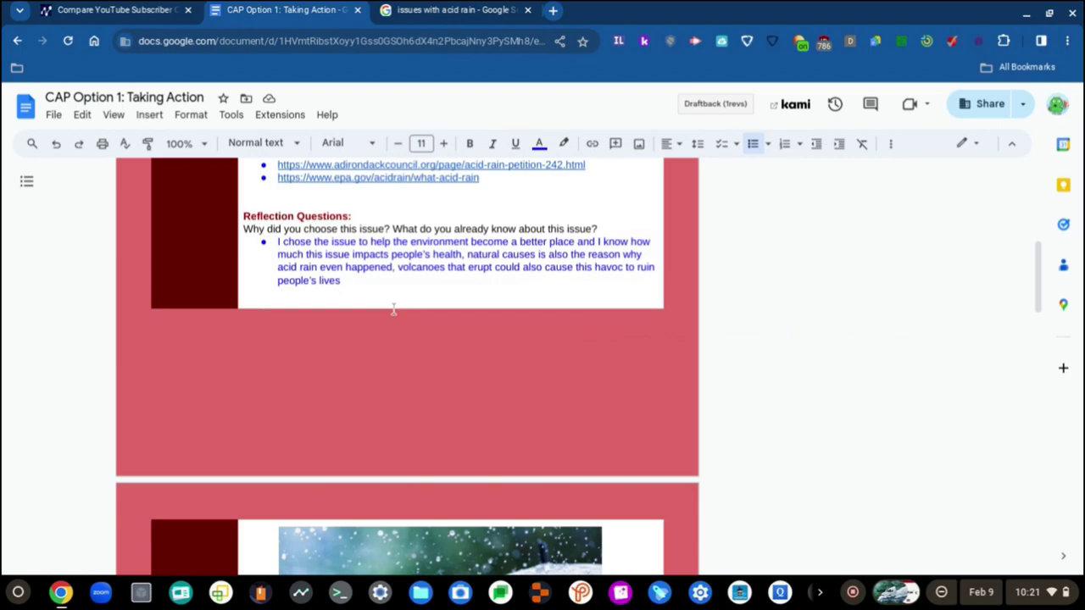
Step: Begin adding the point about trees dying, glancing at the acid rain search results
{"action": "scroll", "coordinate": [393, 309], "scroll_direction": "down", "scroll_amount": 3}
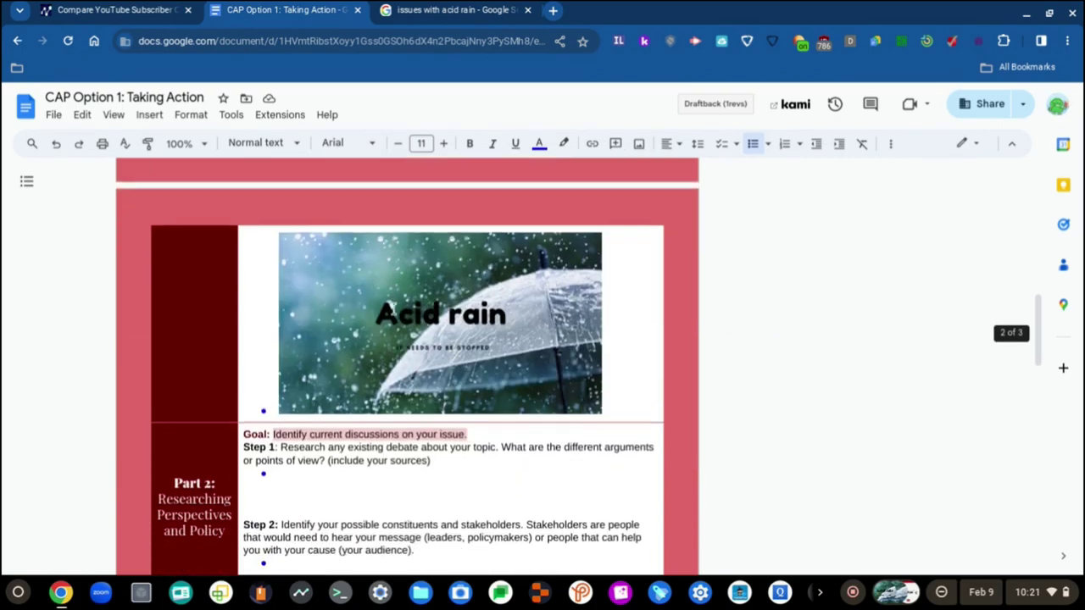
{"action": "scroll", "coordinate": [393, 309], "scroll_direction": "up", "scroll_amount": 4}
{"action": "type", "text": "."}
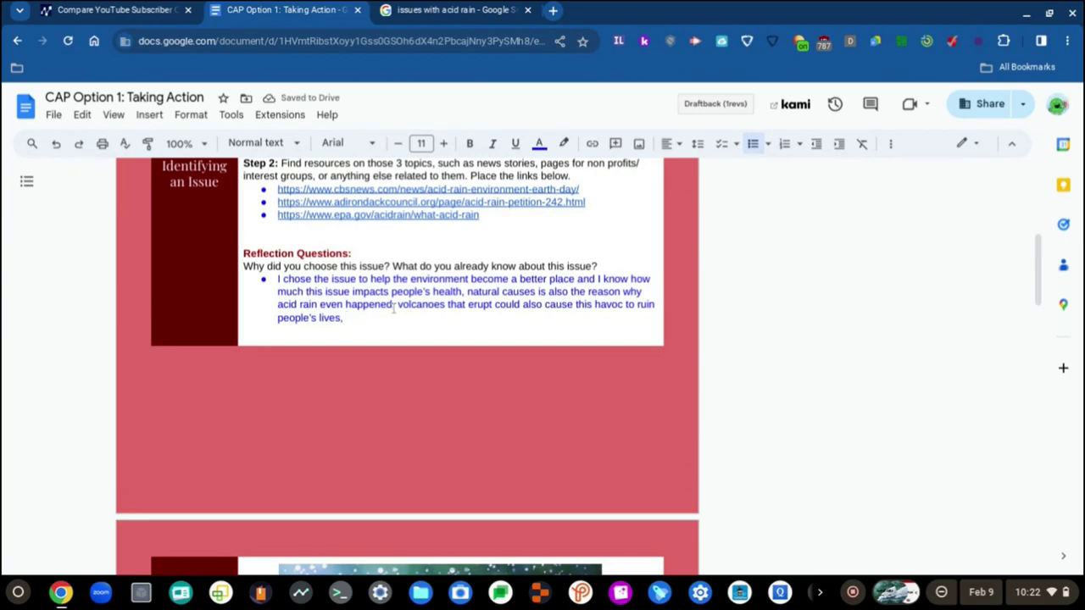
{"action": "type", "text": " m"}
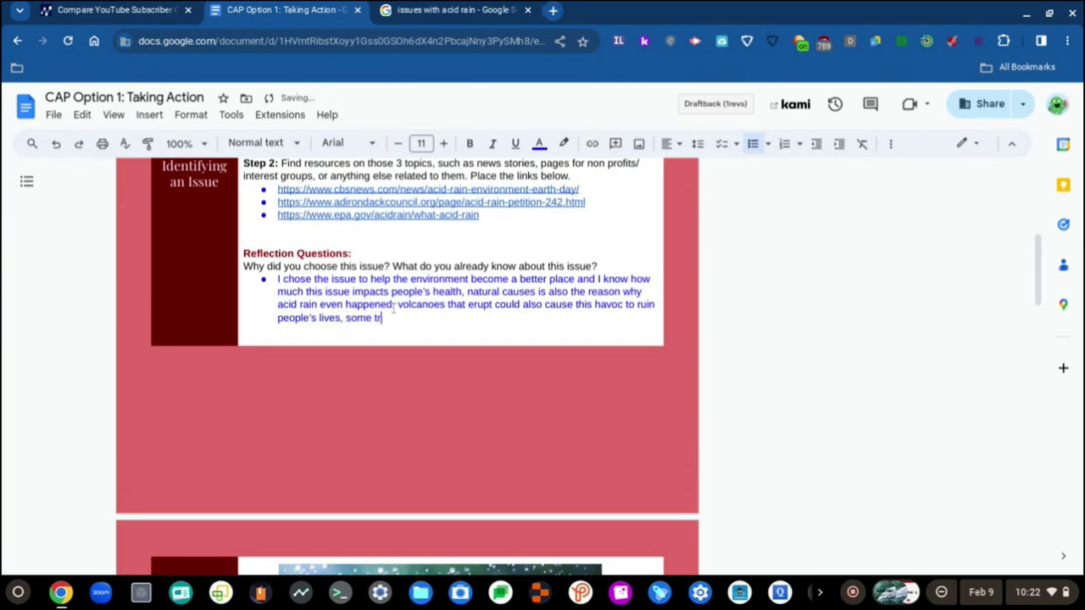
{"action": "type", "text": "ome trees hhave died"}
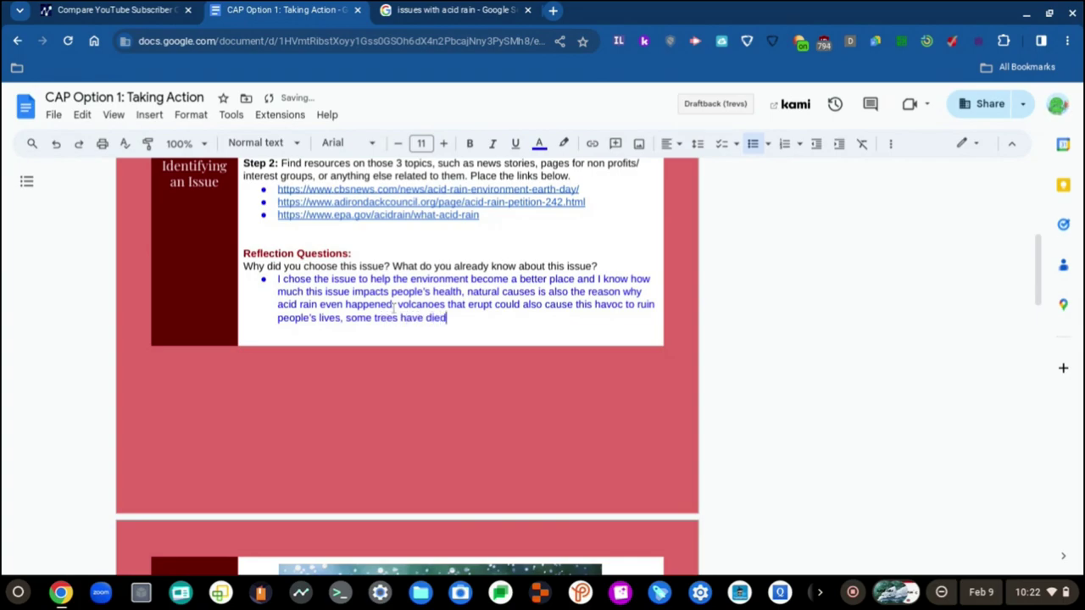
{"action": "left_click", "coordinate": [454, 9]}
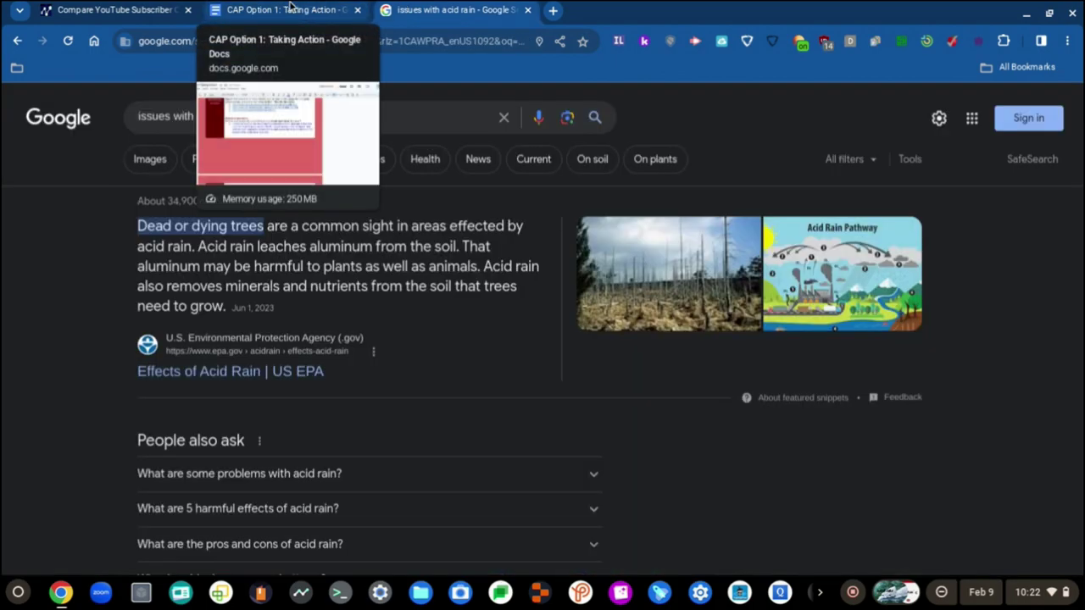
{"action": "left_click", "coordinate": [297, 7]}
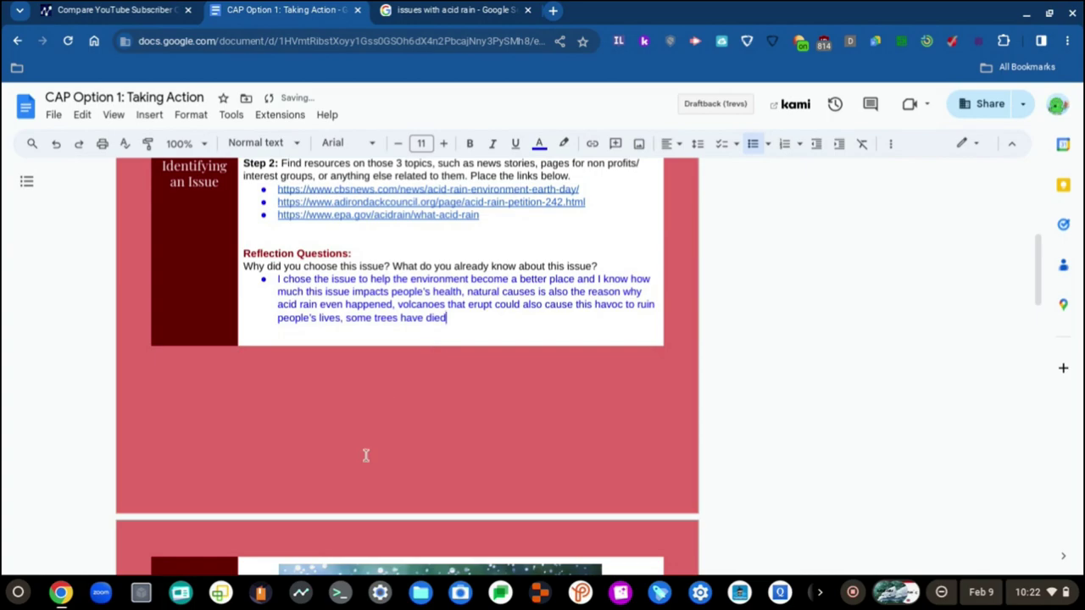
Step: Finish the sentence about trees dying in affected areas and accept the 'areas affected' grammar fix
{"action": "type", "text": "in affected areas by acid rain."}
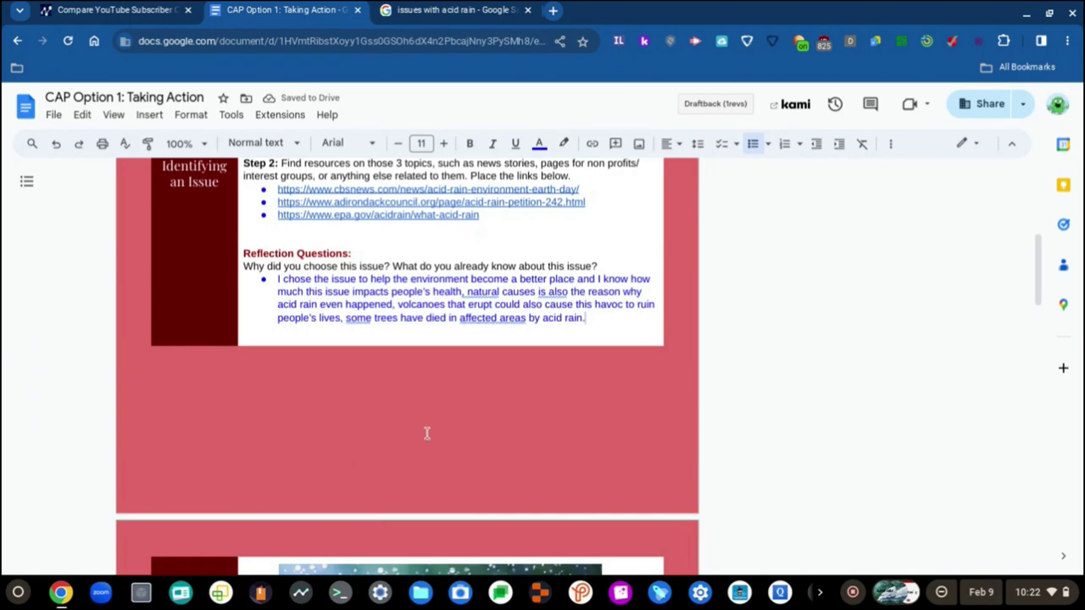
{"action": "scroll", "coordinate": [488, 324], "scroll_direction": "down", "scroll_amount": 1}
{"action": "scroll", "coordinate": [485, 288], "scroll_direction": "down", "scroll_amount": 1}
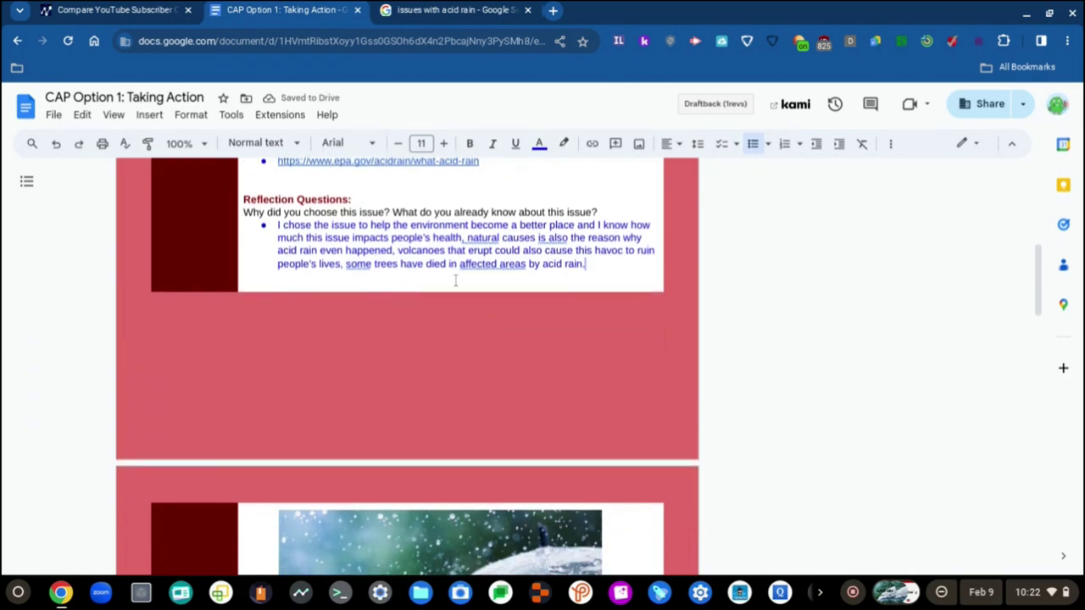
{"action": "left_click", "coordinate": [491, 264]}
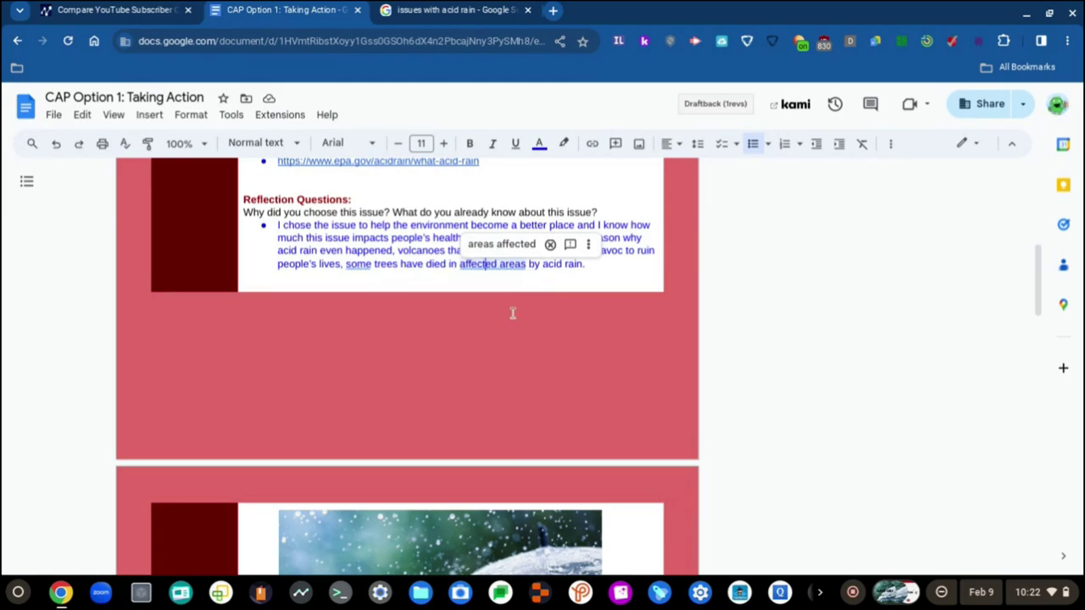
{"action": "left_click", "coordinate": [514, 251]}
{"action": "scroll", "coordinate": [519, 343], "scroll_direction": "up", "scroll_amount": 10}
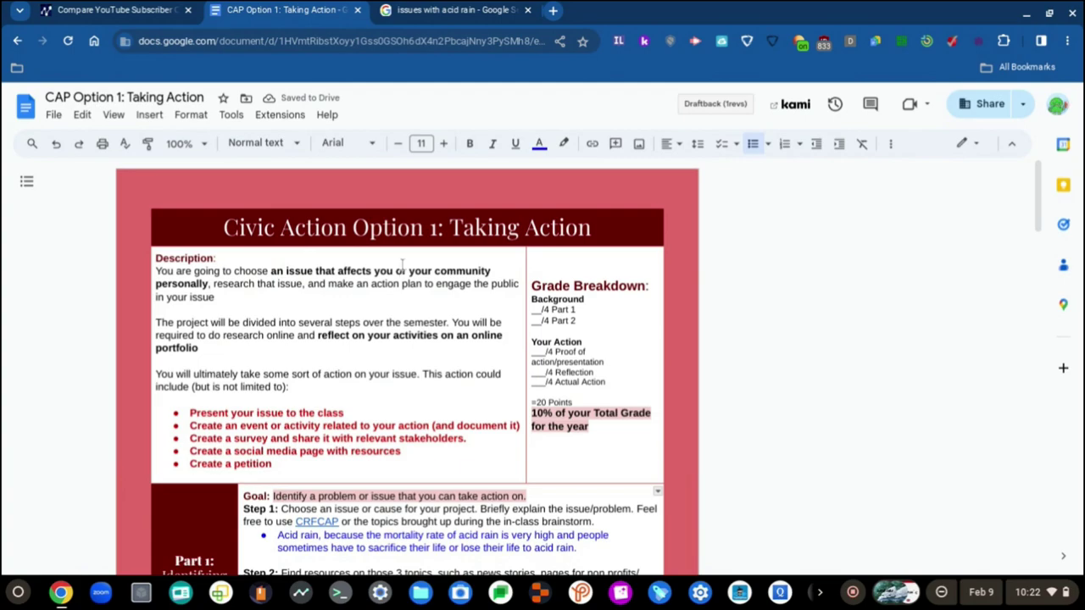
Step: Scroll through the CAP document, then switch to the 'issues with acid rain' results
{"action": "scroll", "coordinate": [446, 192], "scroll_direction": "down", "scroll_amount": 20}
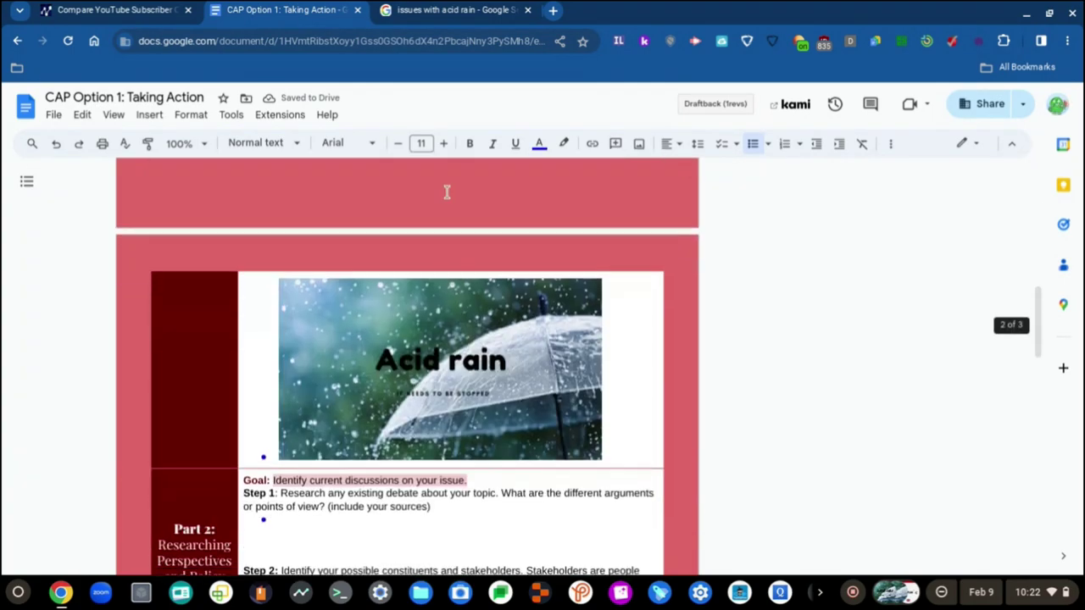
{"action": "scroll", "coordinate": [447, 193], "scroll_direction": "up", "scroll_amount": 5}
{"action": "scroll", "coordinate": [446, 193], "scroll_direction": "up", "scroll_amount": 20}
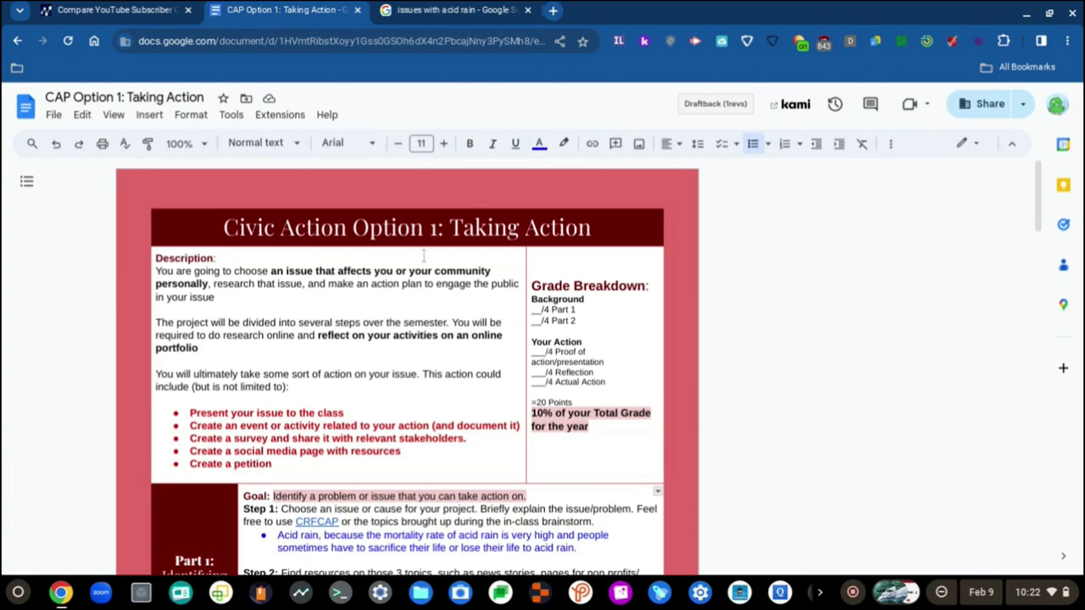
{"action": "left_click", "coordinate": [454, 9]}
Step: Go to socialcounts.org and open its Compare page
{"action": "left_click", "coordinate": [450, 42]}
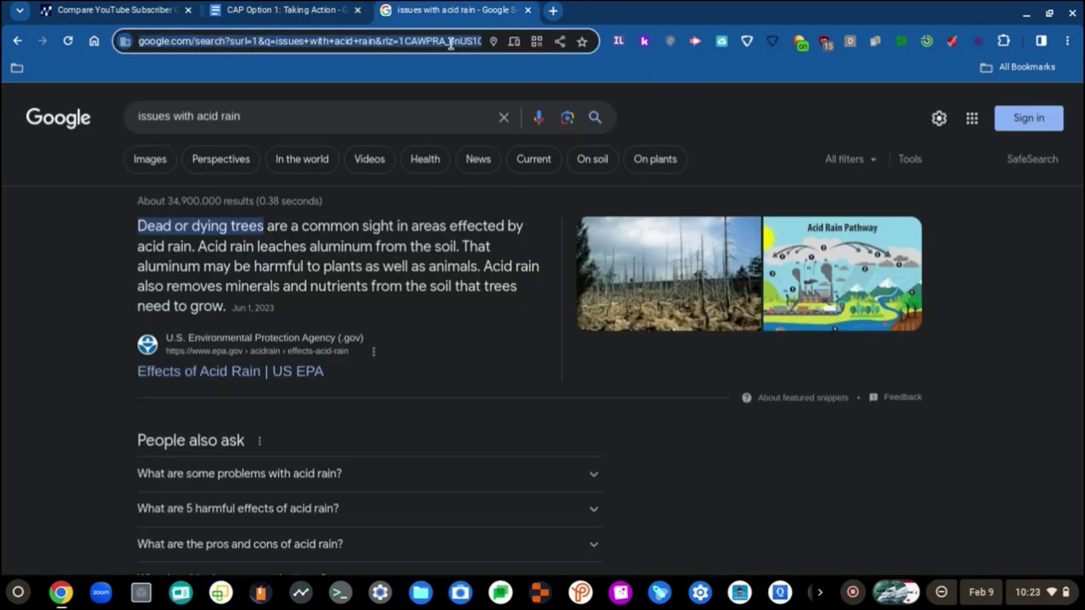
{"action": "type", "text": "socialcounts.org"}
{"action": "key", "text": "Return"}
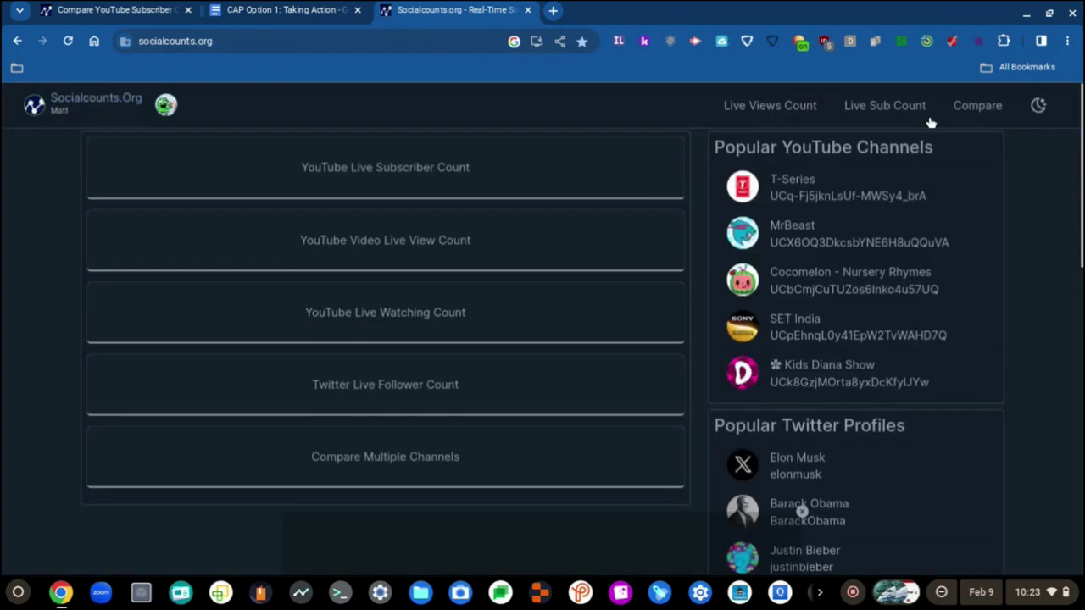
{"action": "left_click", "coordinate": [975, 108]}
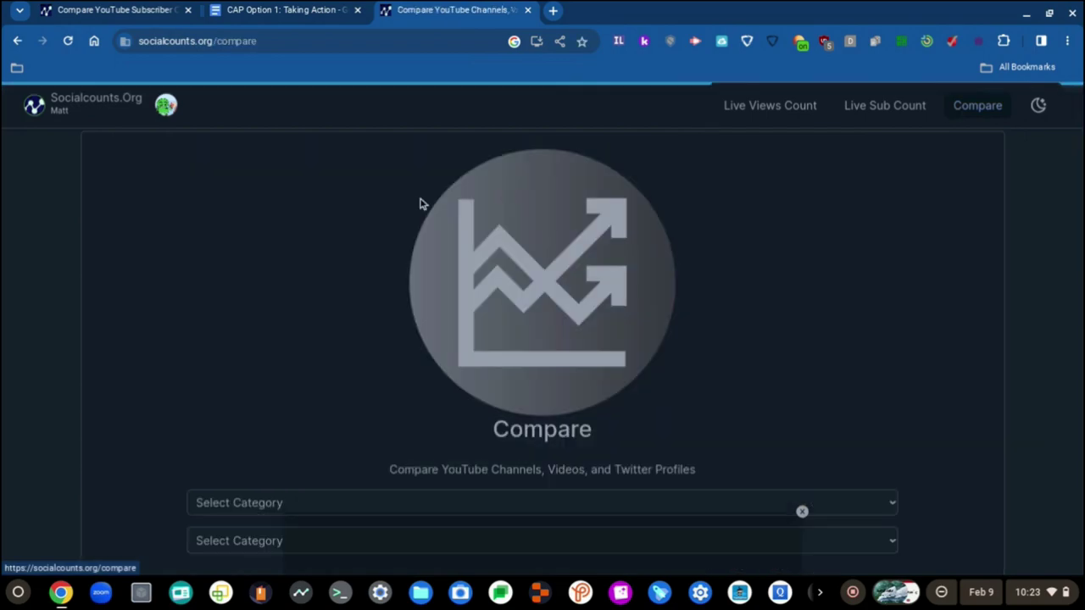
Step: Load the Bolsa Grande High School website by entering 'bolsa' in the address bar
{"action": "left_click", "coordinate": [435, 40]}
{"action": "type", "text": "bolsa"}
{"action": "key", "text": "Return"}
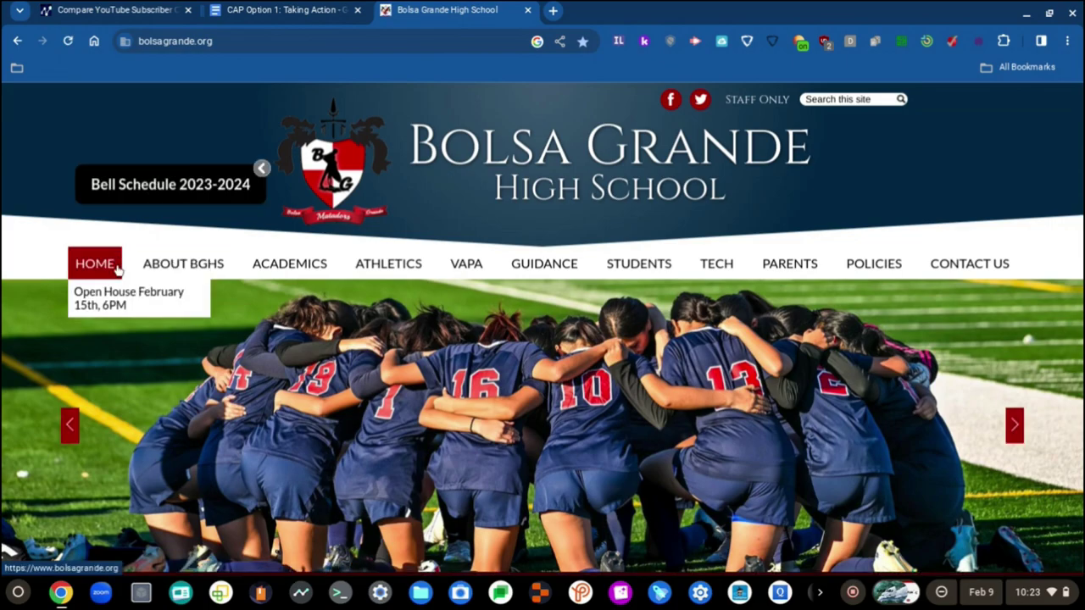
Step: Open the BGHS Student Calendar events page
{"action": "mouse_move", "coordinate": [476, 272]}
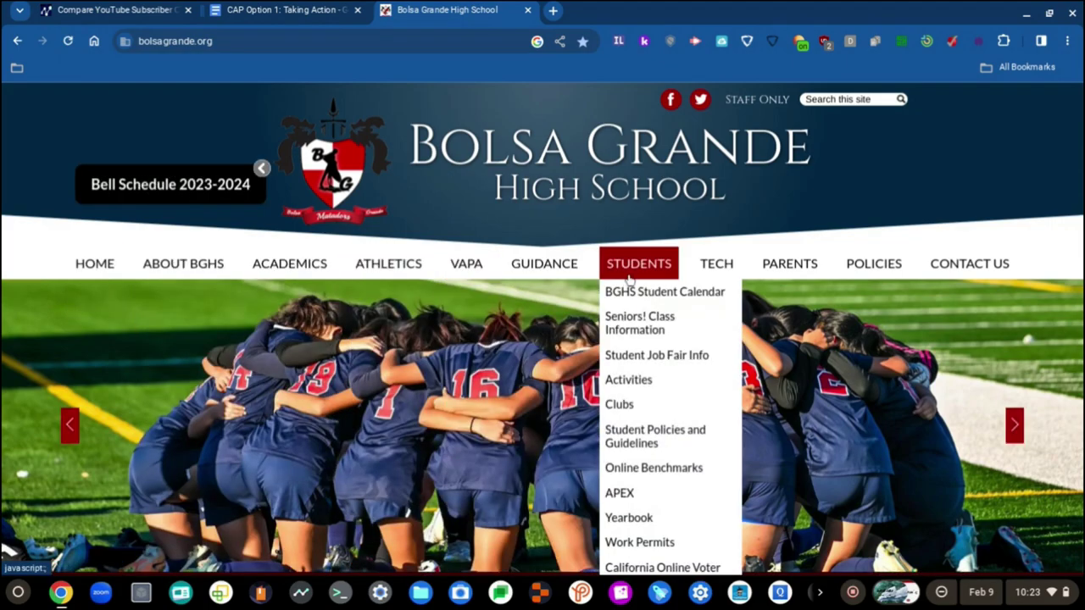
{"action": "left_click", "coordinate": [631, 290]}
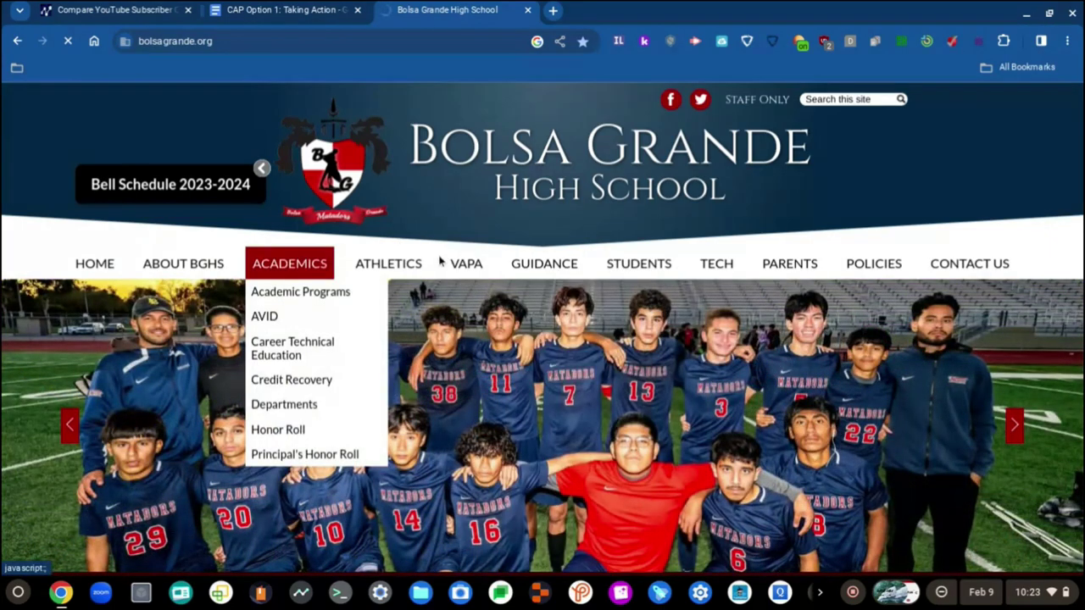
{"action": "scroll", "coordinate": [290, 319], "scroll_direction": "down", "scroll_amount": 4}
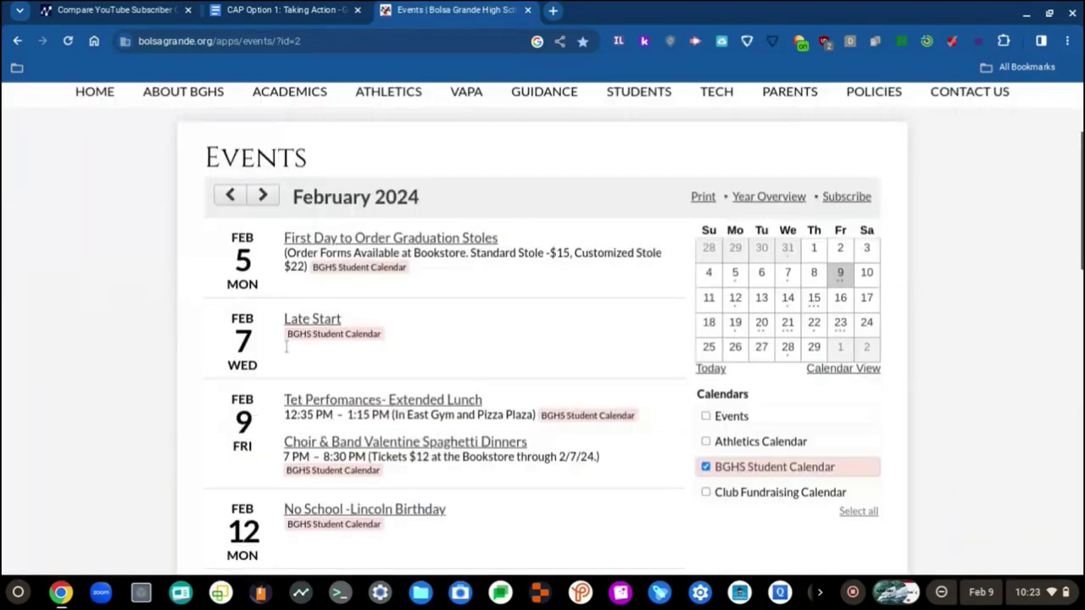
{"action": "scroll", "coordinate": [341, 298], "scroll_direction": "up", "scroll_amount": 1}
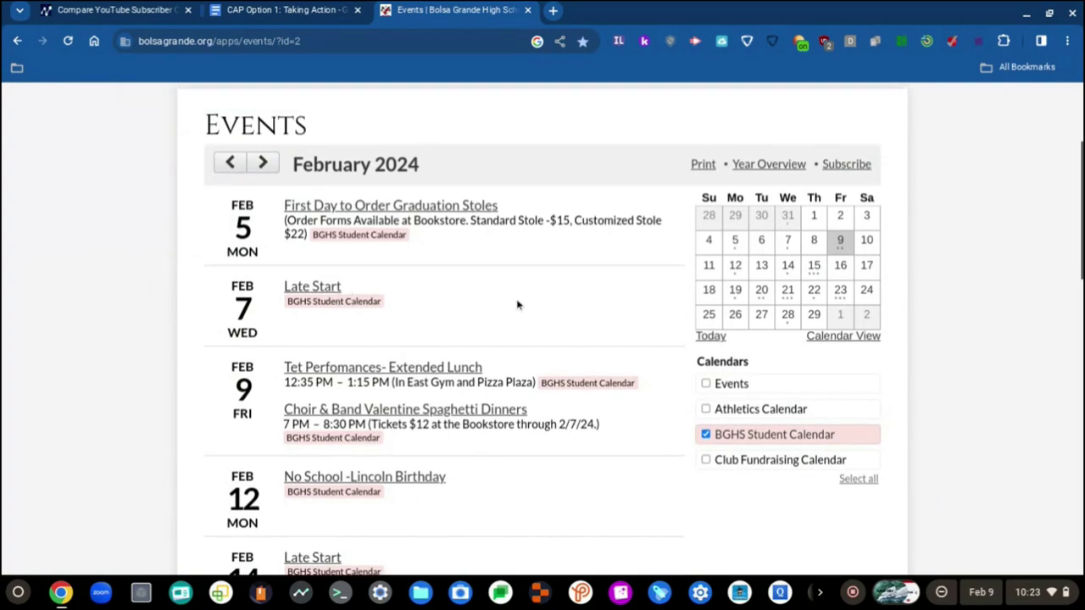
{"action": "scroll", "coordinate": [379, 273], "scroll_direction": "down", "scroll_amount": 1}
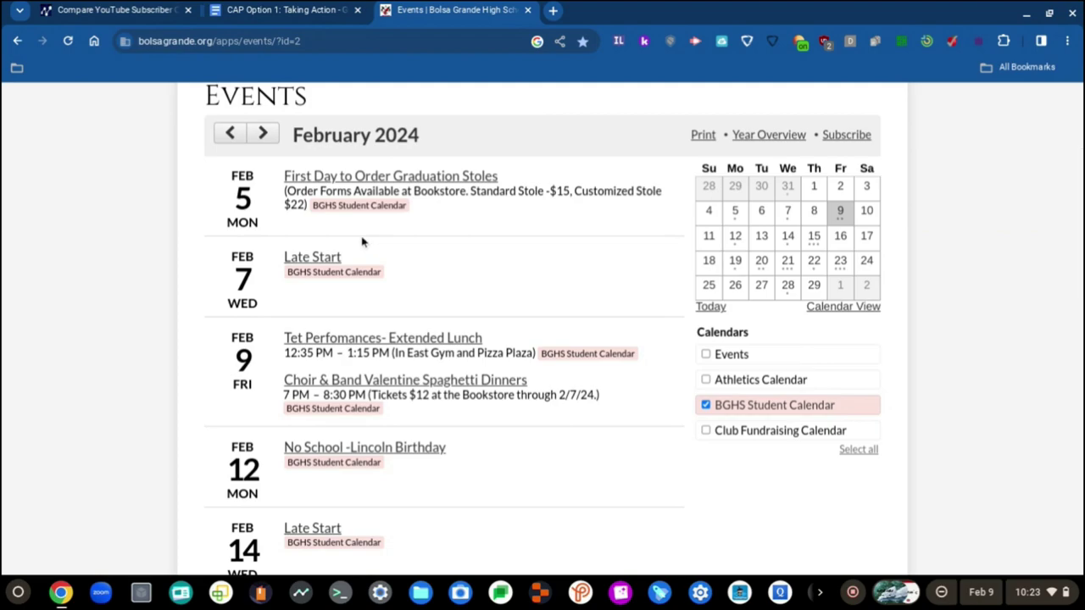
{"action": "scroll", "coordinate": [356, 244], "scroll_direction": "up", "scroll_amount": 2}
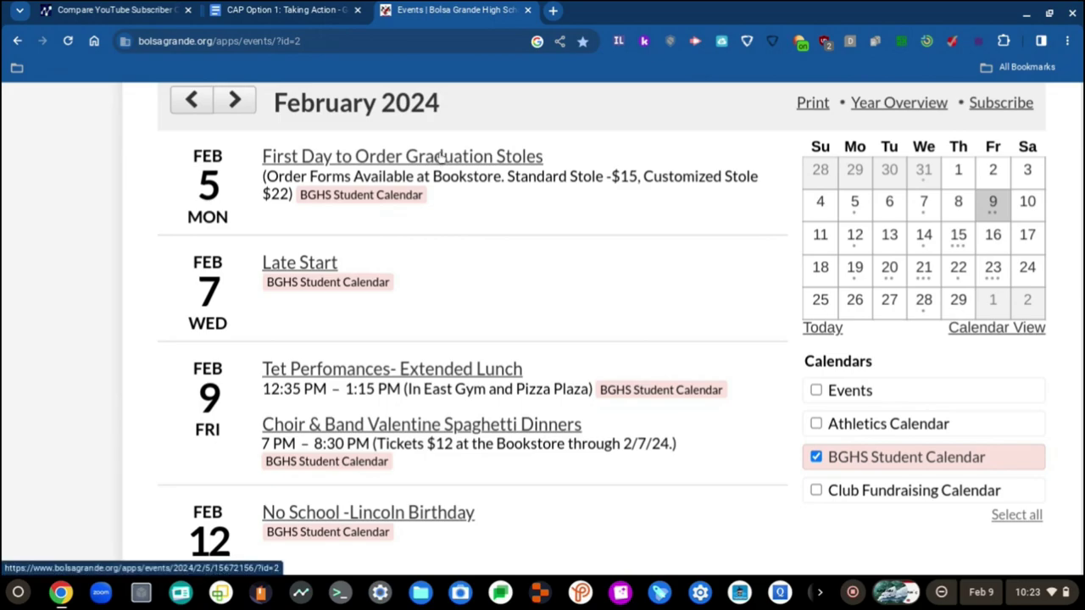
Step: View the graduation stoles event details, review February 2024 events, and close the tab
{"action": "left_click", "coordinate": [441, 156]}
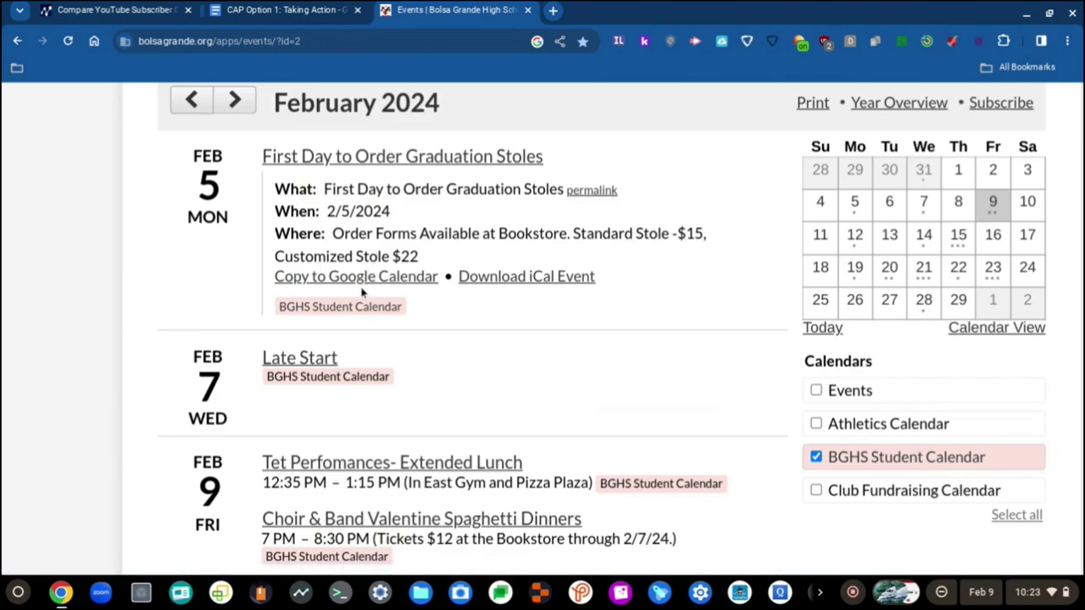
{"action": "scroll", "coordinate": [395, 320], "scroll_direction": "down", "scroll_amount": 3}
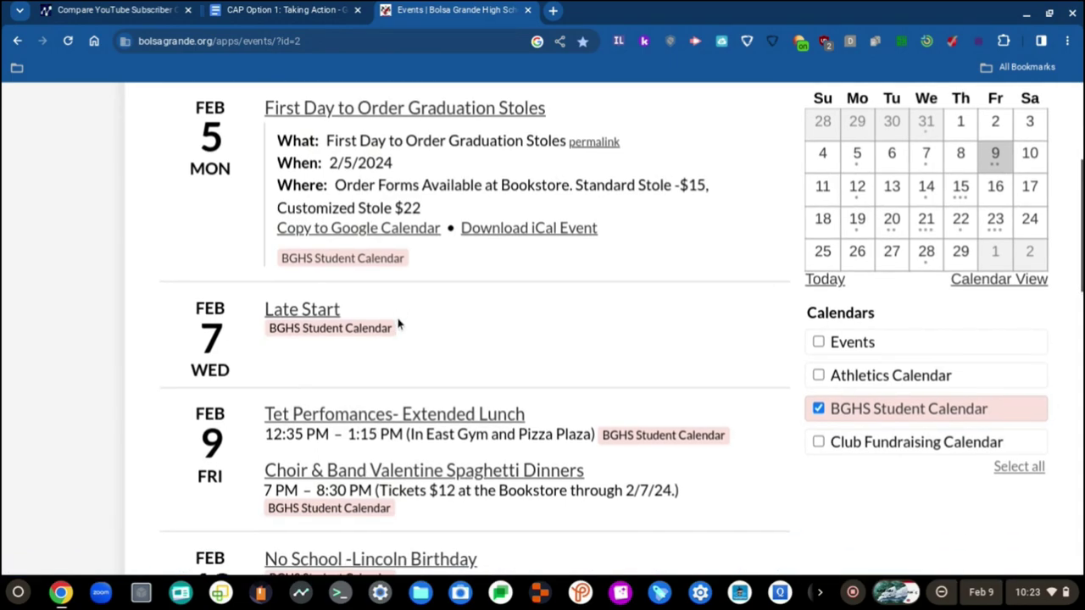
{"action": "scroll", "coordinate": [403, 282], "scroll_direction": "down", "scroll_amount": 3}
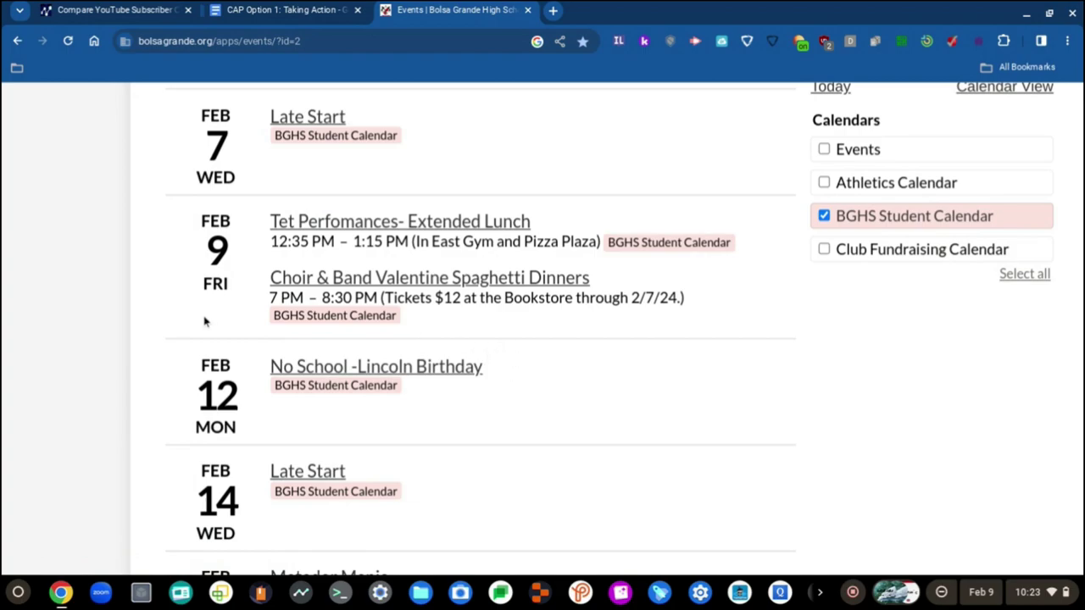
{"action": "scroll", "coordinate": [122, 280], "scroll_direction": "down", "scroll_amount": 1}
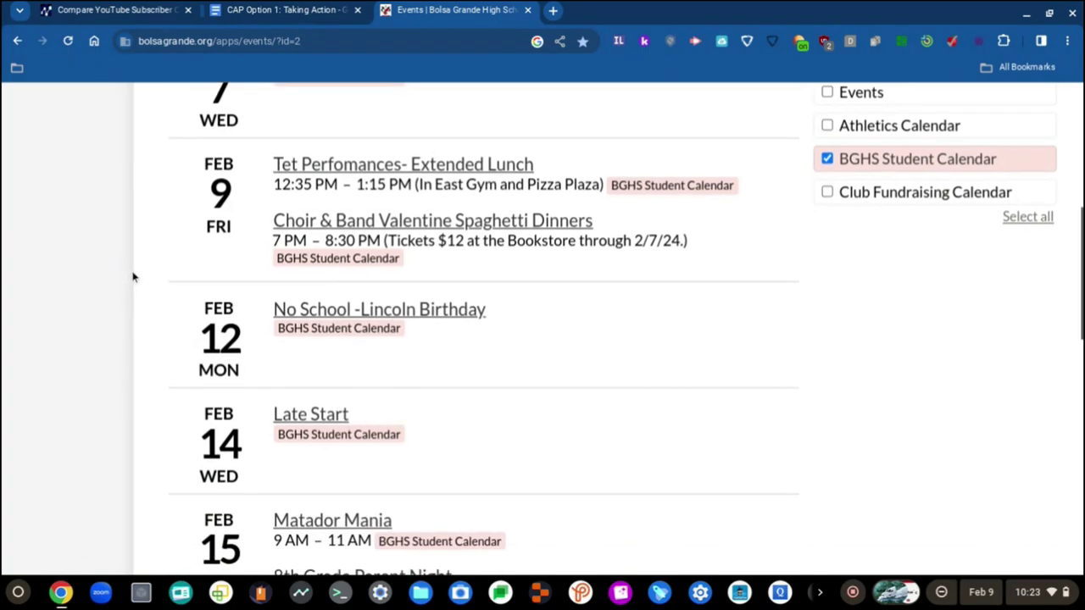
{"action": "scroll", "coordinate": [133, 274], "scroll_direction": "down", "scroll_amount": 1}
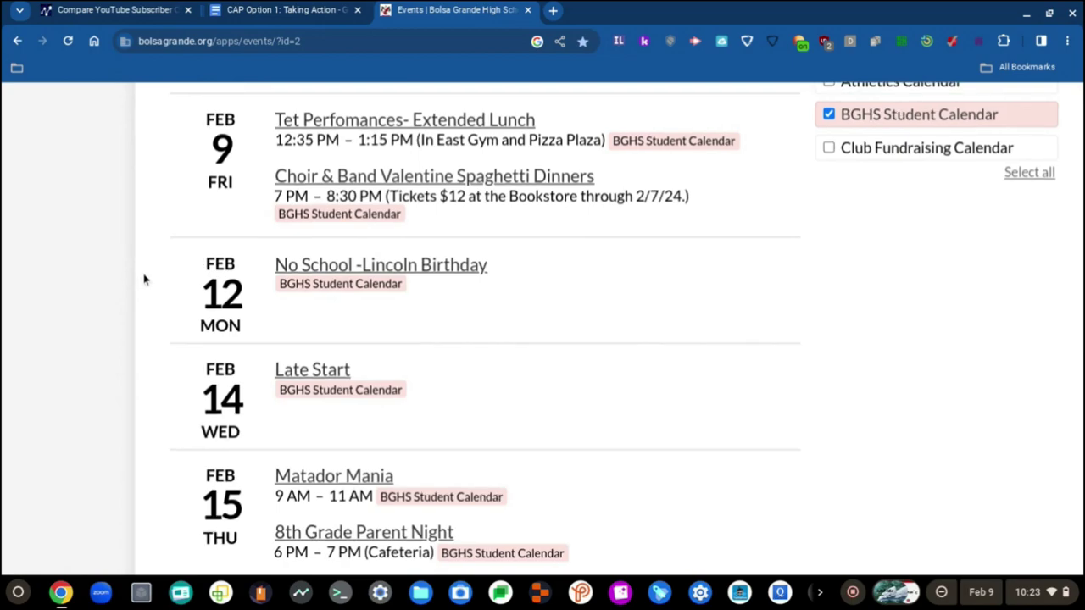
{"action": "scroll", "coordinate": [161, 274], "scroll_direction": "down", "scroll_amount": 2}
{"action": "scroll", "coordinate": [161, 275], "scroll_direction": "down", "scroll_amount": 4}
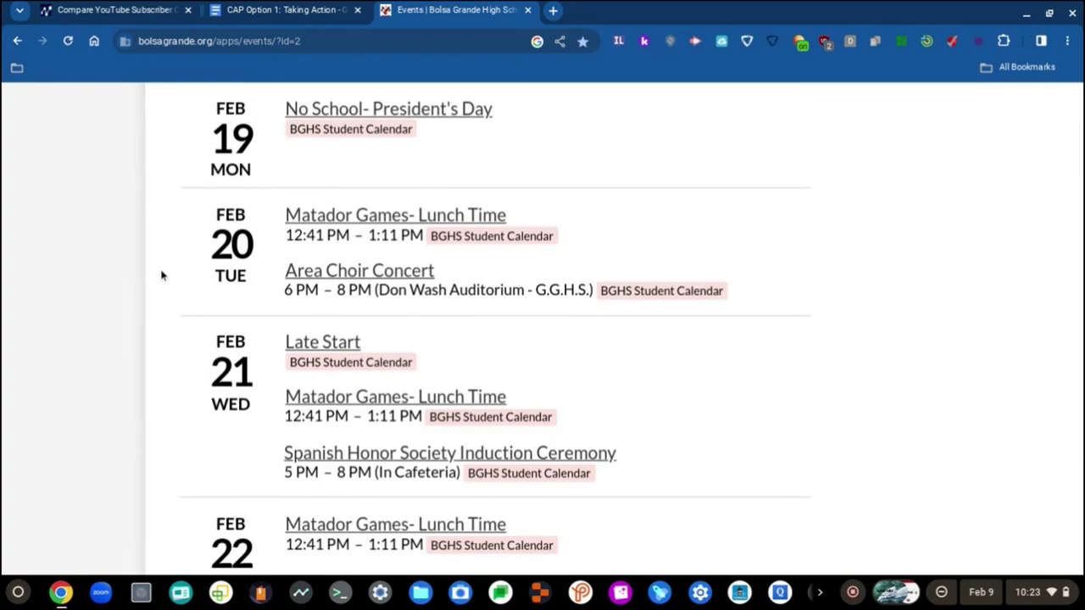
{"action": "scroll", "coordinate": [161, 274], "scroll_direction": "up", "scroll_amount": 1}
{"action": "scroll", "coordinate": [161, 274], "scroll_direction": "up", "scroll_amount": 1}
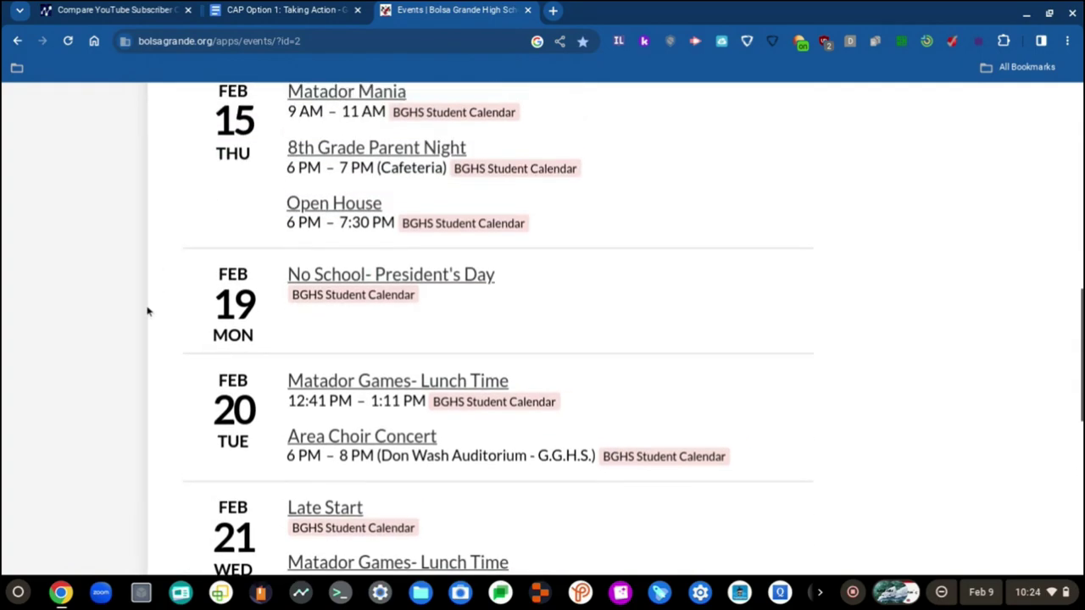
{"action": "scroll", "coordinate": [146, 311], "scroll_direction": "up", "scroll_amount": 1}
{"action": "scroll", "coordinate": [147, 311], "scroll_direction": "up", "scroll_amount": 10}
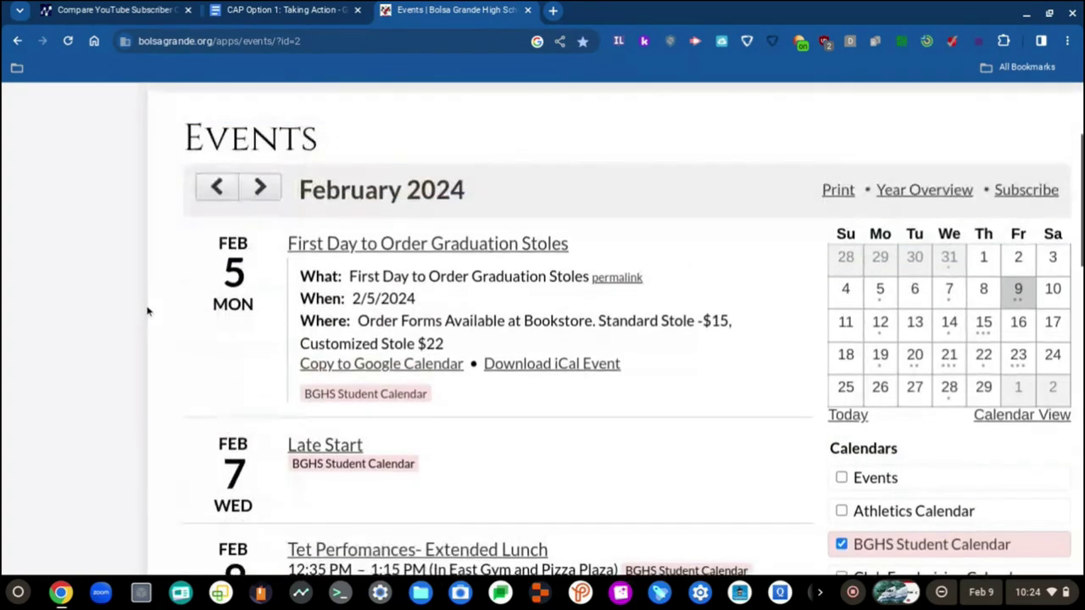
{"action": "scroll", "coordinate": [150, 328], "scroll_direction": "down", "scroll_amount": 2}
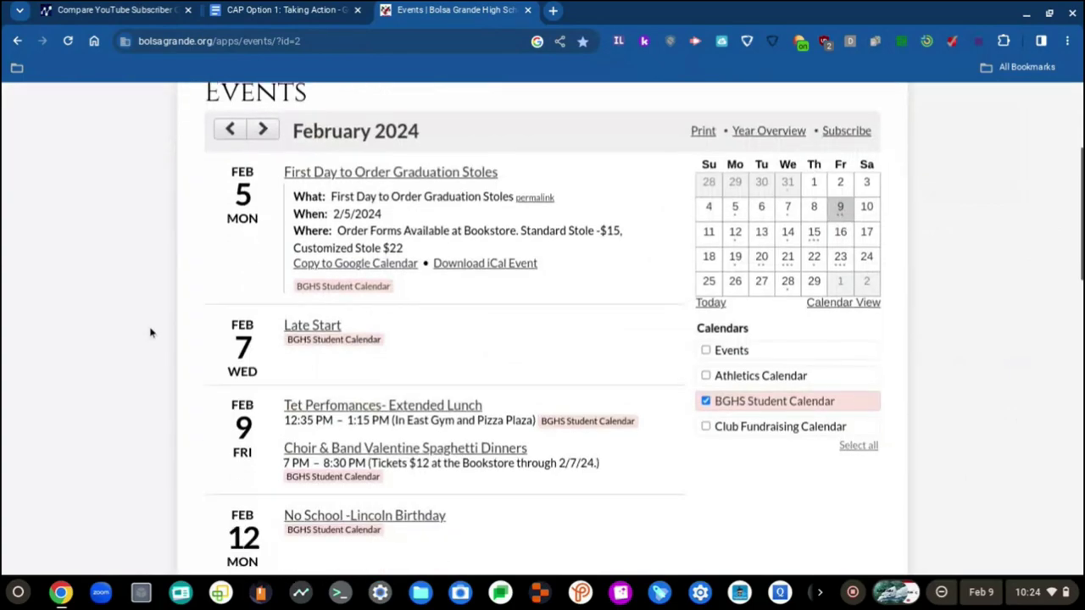
{"action": "left_click", "coordinate": [528, 10]}
{"action": "left_click", "coordinate": [483, 322]}
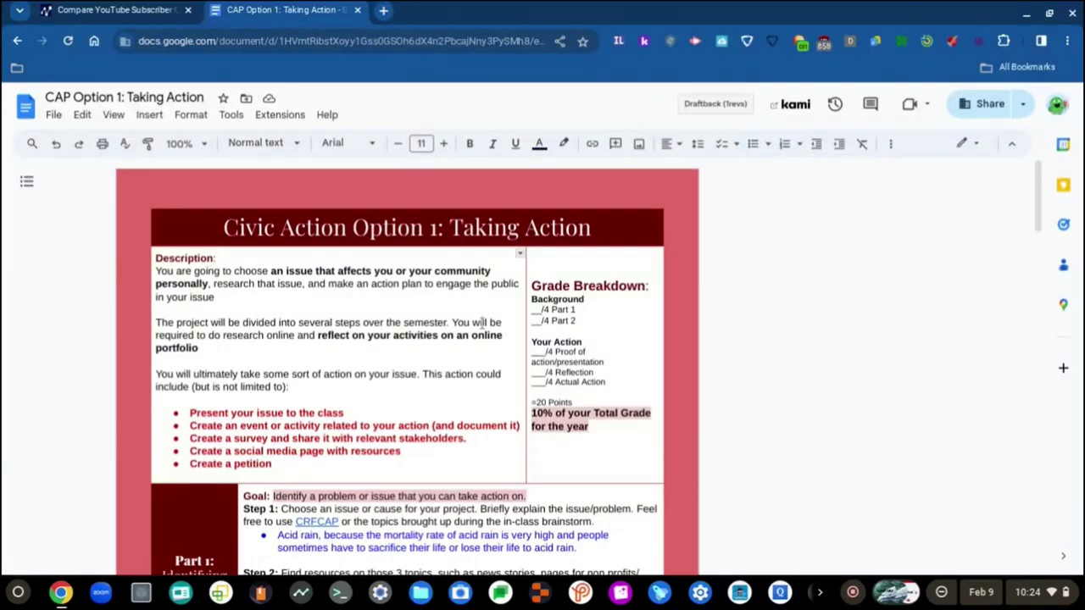
{"action": "left_click", "coordinate": [457, 337]}
{"action": "scroll", "coordinate": [430, 330], "scroll_direction": "down", "scroll_amount": 4}
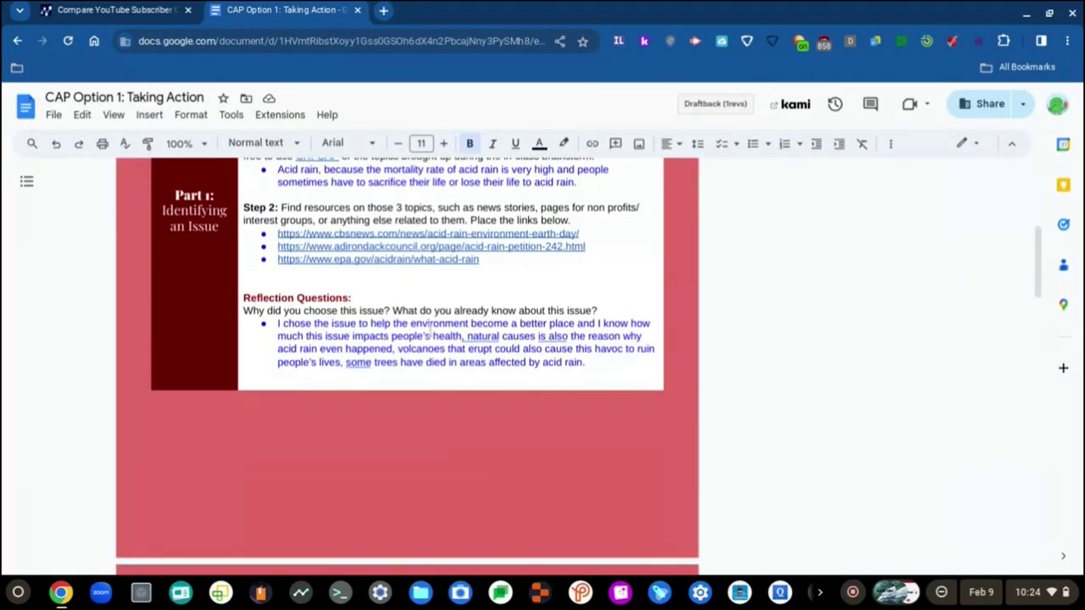
{"action": "scroll", "coordinate": [429, 331], "scroll_direction": "down", "scroll_amount": 15}
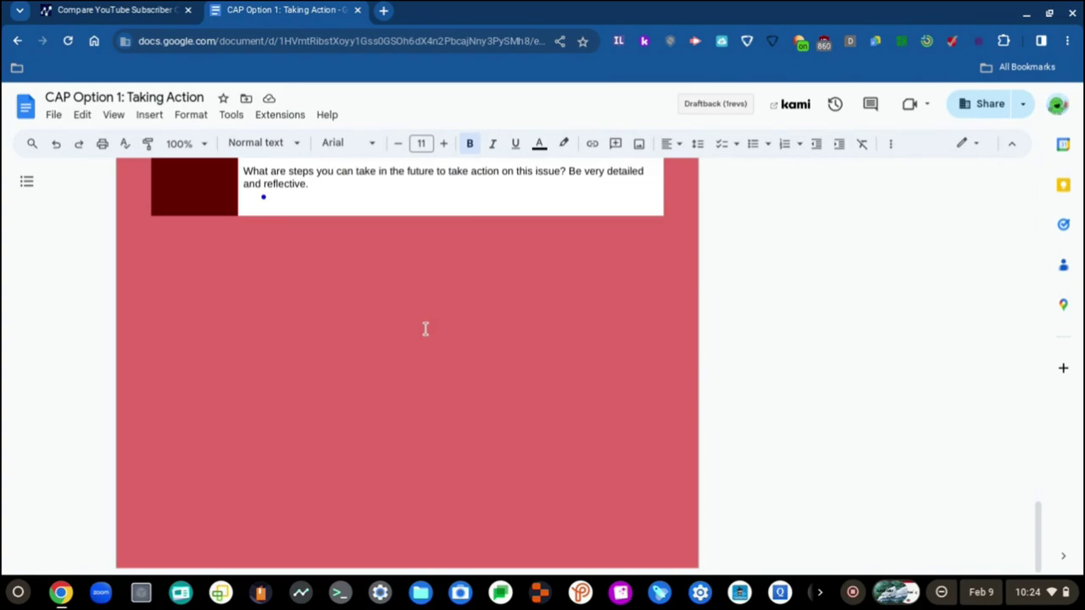
{"action": "scroll", "coordinate": [425, 329], "scroll_direction": "up", "scroll_amount": 15}
{"action": "scroll", "coordinate": [425, 329], "scroll_direction": "up", "scroll_amount": 5, "text": "ctrl"}
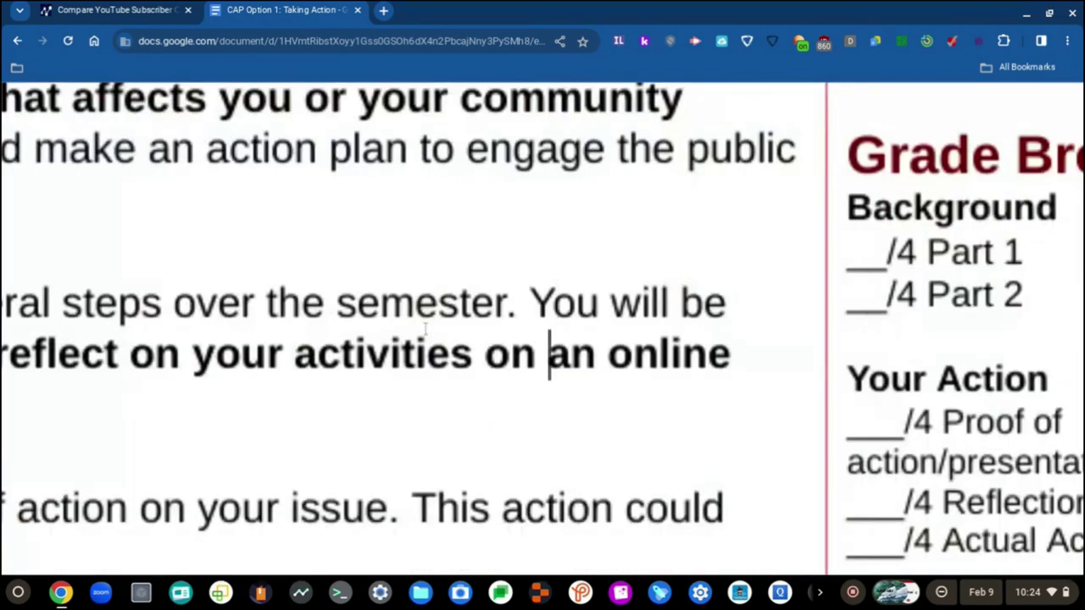
{"action": "scroll", "coordinate": [426, 329], "scroll_direction": "down", "scroll_amount": 5, "text": "ctrl"}
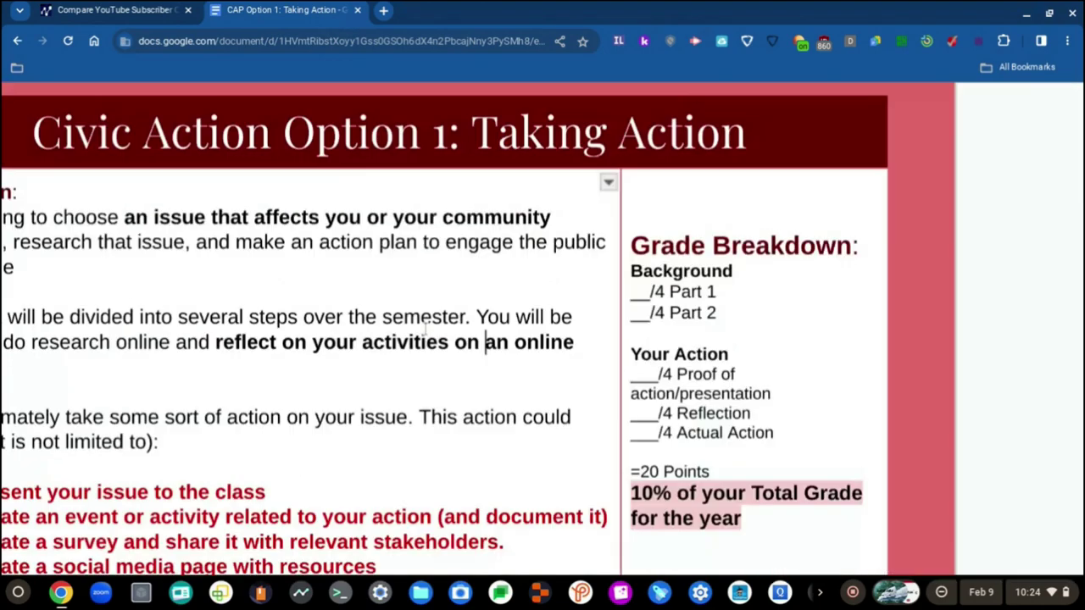
{"action": "scroll", "coordinate": [425, 329], "scroll_direction": "down", "scroll_amount": 5, "text": "ctrl"}
{"action": "scroll", "coordinate": [426, 329], "scroll_direction": "down", "scroll_amount": 4}
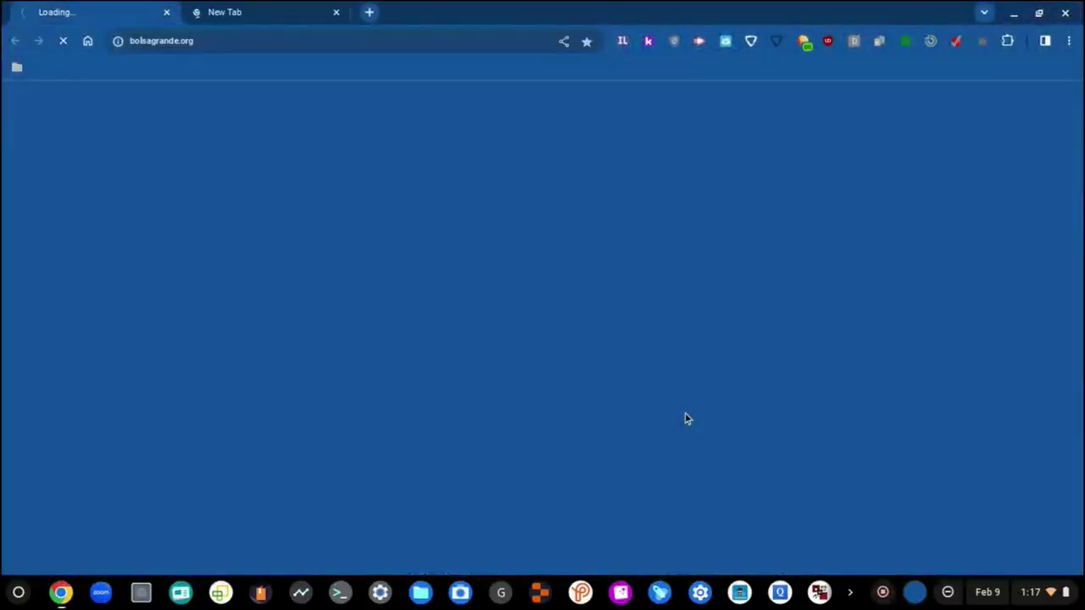
Step: Close the school website tab and go to socialcounts.org instead
{"action": "key", "text": "ctrl+w"}
{"action": "type", "text": "so"}
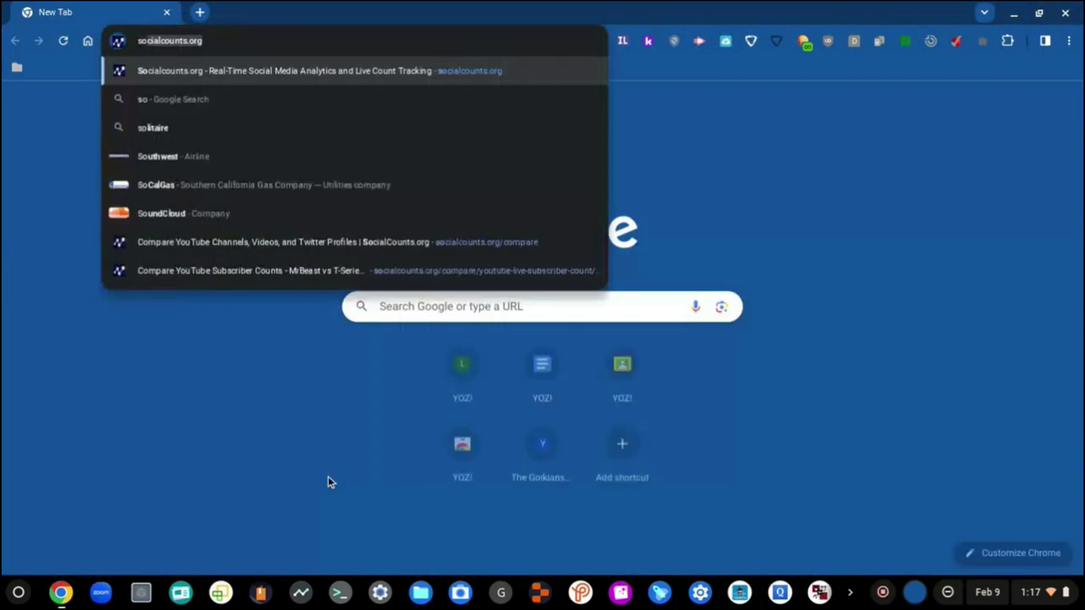
{"action": "key", "text": "Return"}
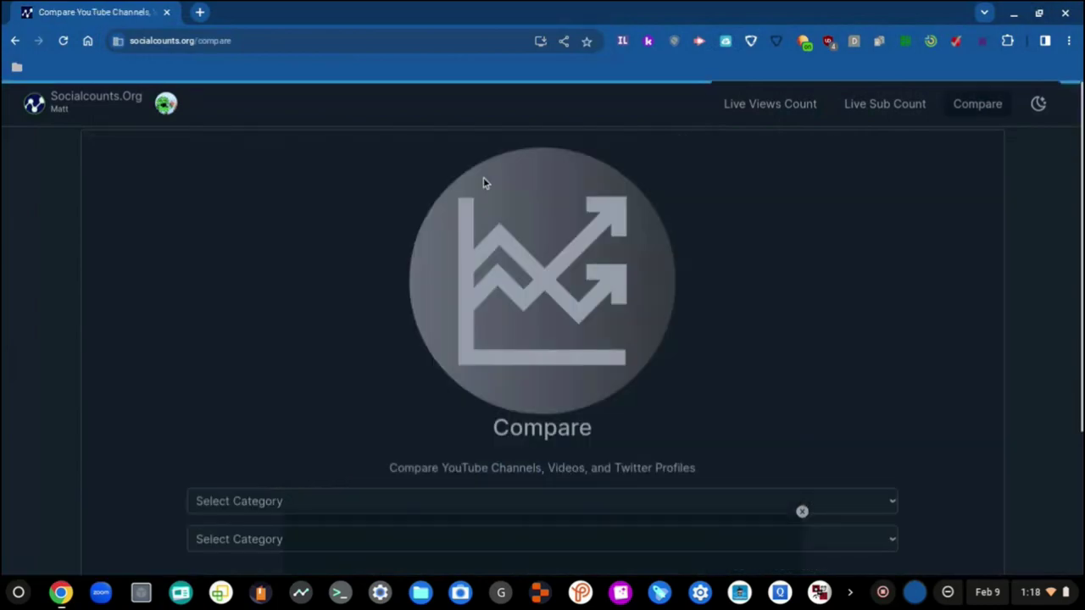
Step: Scroll down the Socialcounts Compare page to view the channel comparison options
{"action": "scroll", "coordinate": [797, 513], "scroll_direction": "down", "scroll_amount": 3}
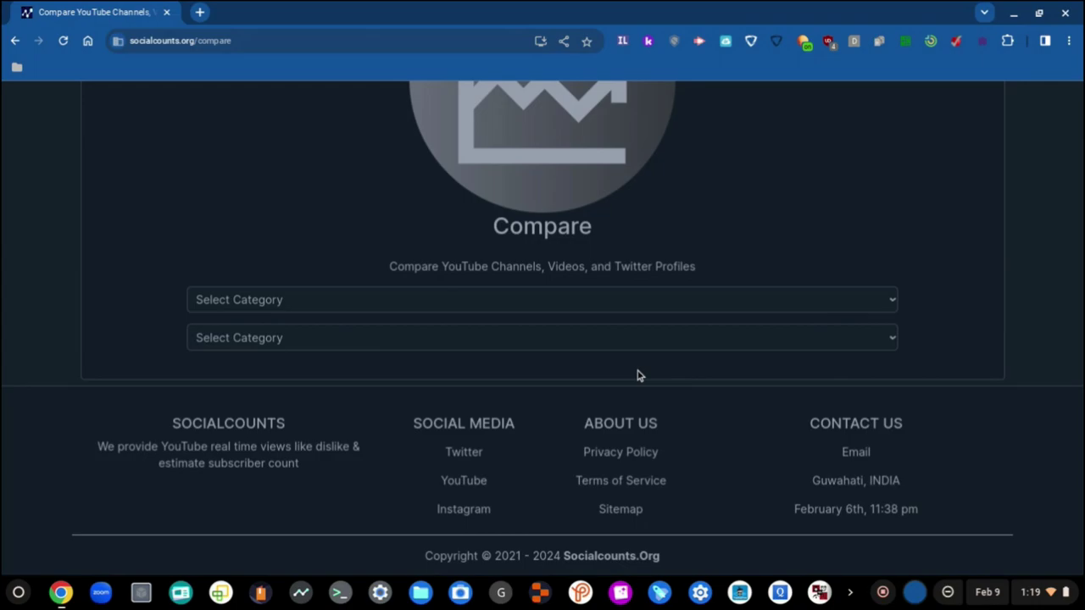
Step: Set the first slot to YouTube Live Subscriber Count and select Acharya Prashant's 34.1M channel
{"action": "left_click", "coordinate": [655, 307]}
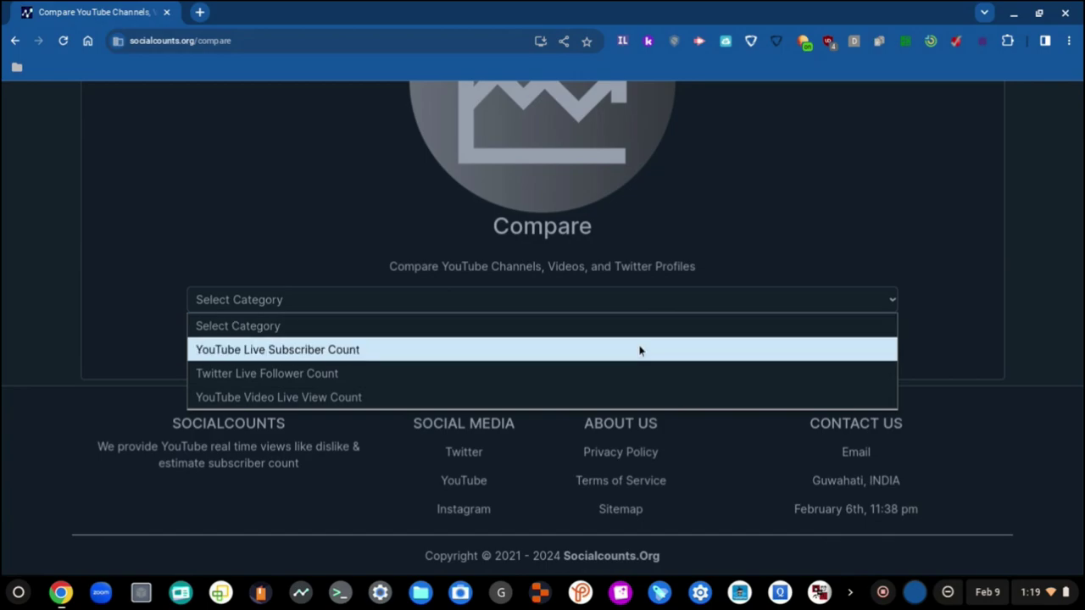
{"action": "left_click", "coordinate": [640, 350]}
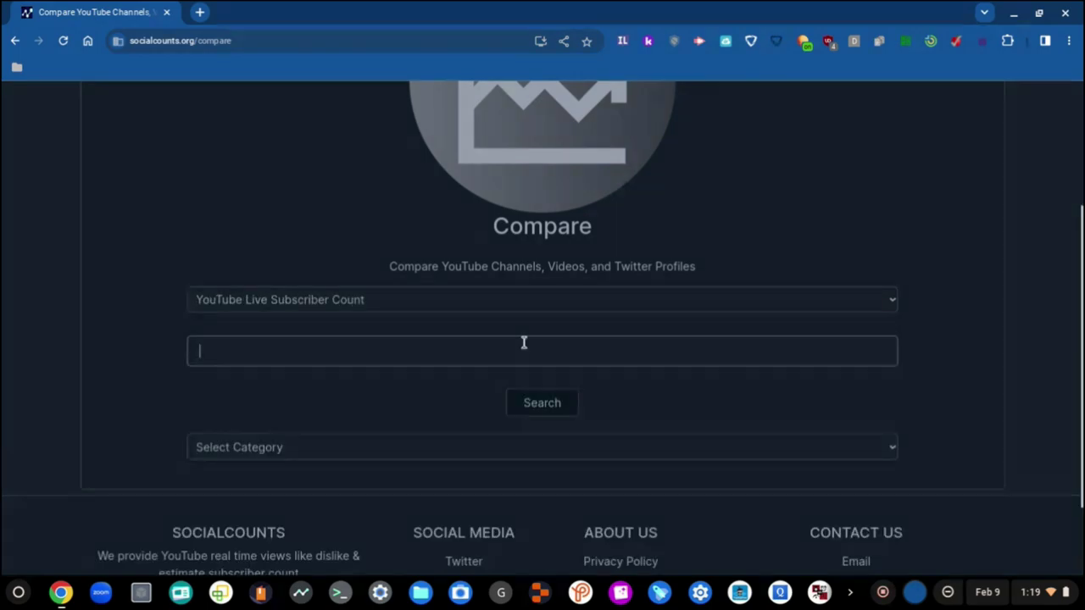
{"action": "left_click", "coordinate": [465, 346]}
{"action": "type", "text": "Acharya Prashant"}
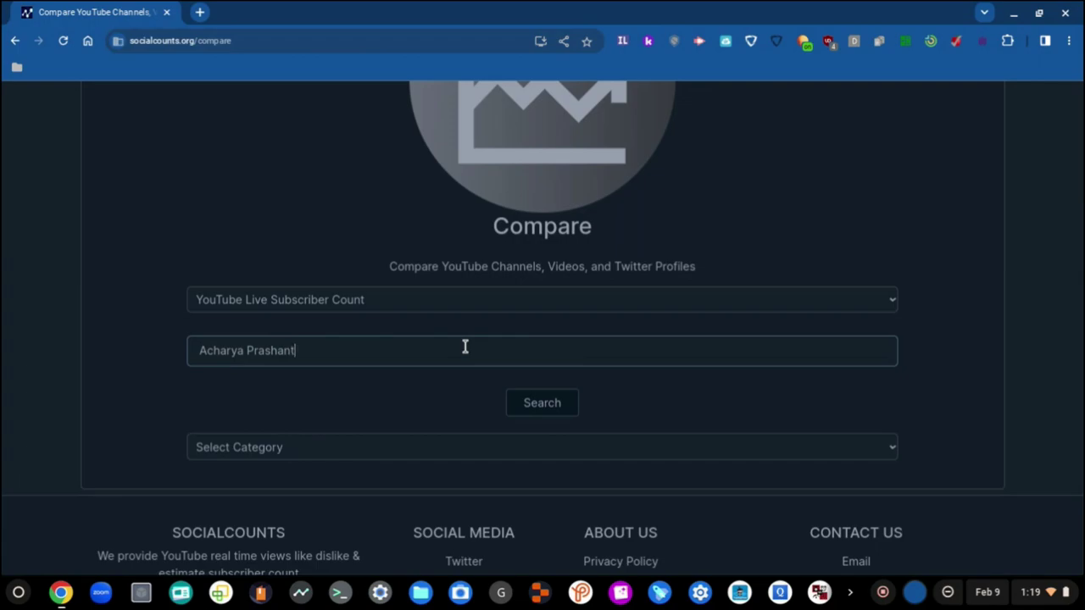
{"action": "key", "text": "Return"}
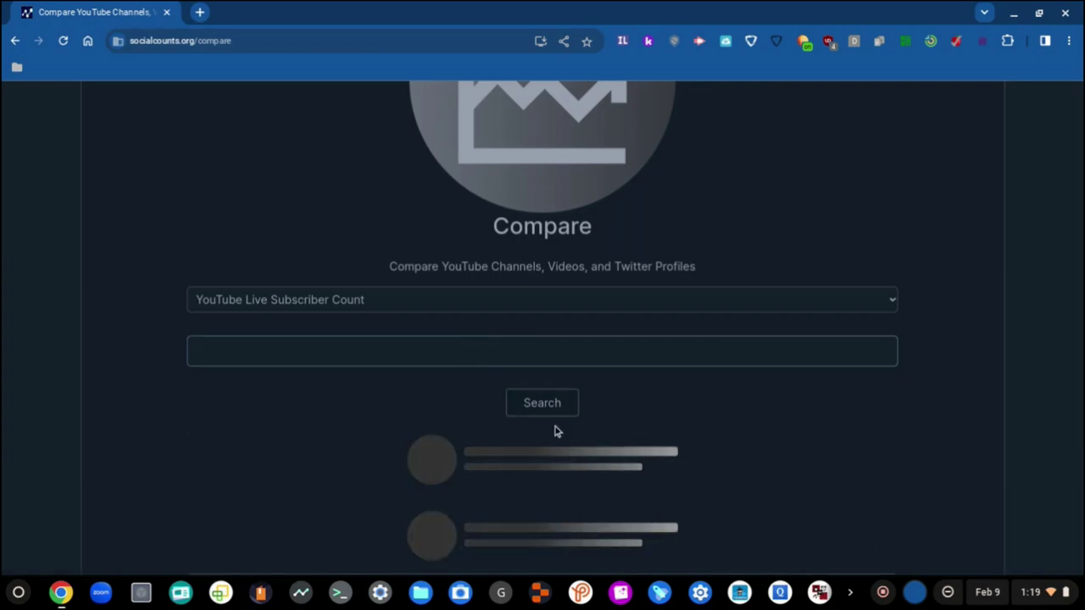
{"action": "left_click", "coordinate": [583, 462]}
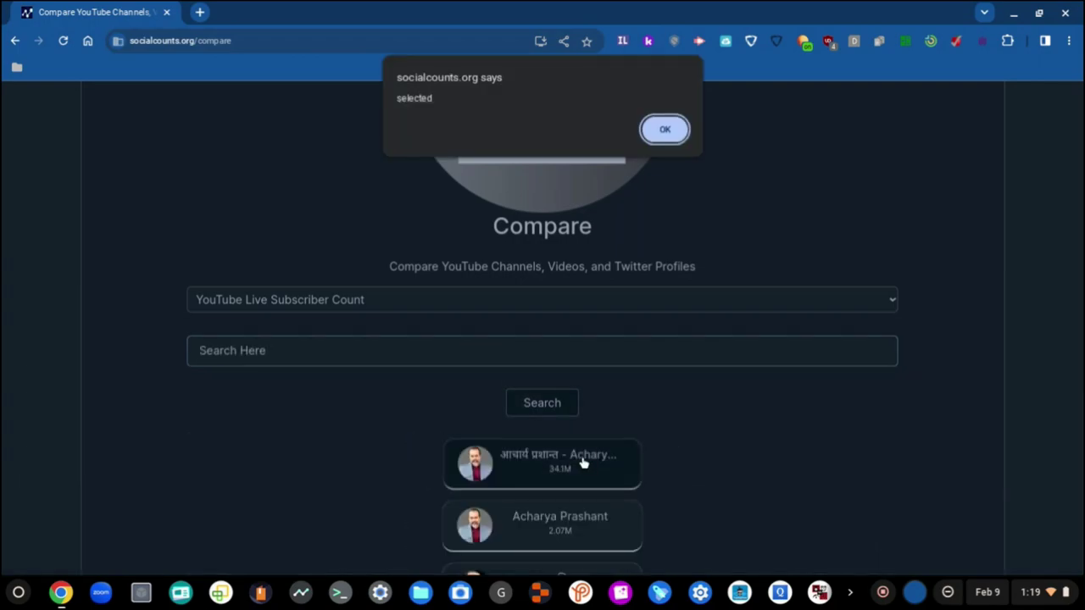
{"action": "key", "text": "Return"}
Step: Set the second slot to YouTube Live Subscriber Count, pick KAROL G, and run the comparison
{"action": "left_click", "coordinate": [420, 343]}
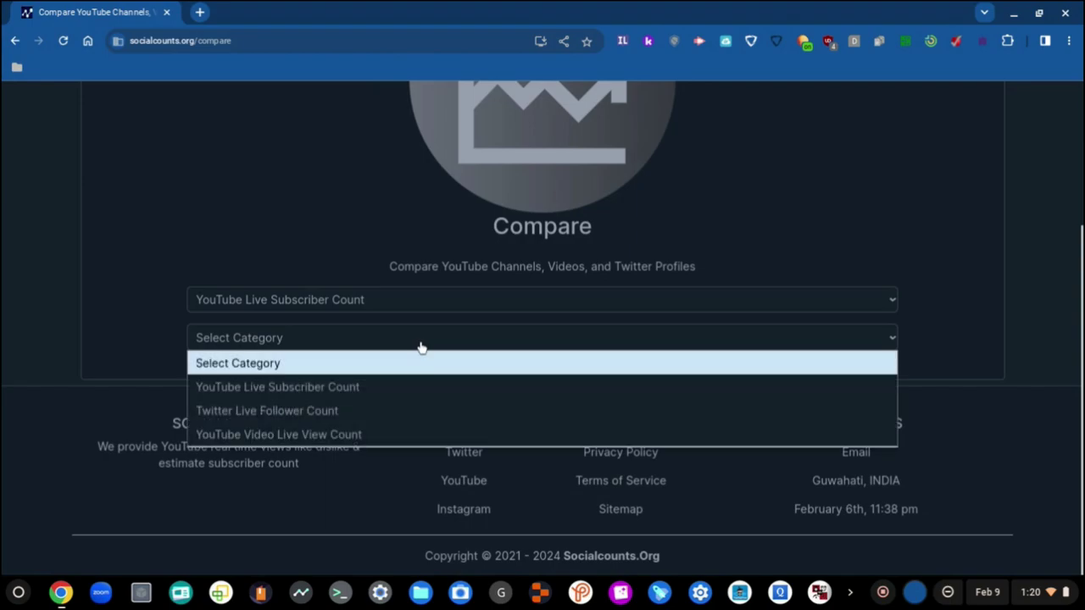
{"action": "left_click", "coordinate": [433, 384]}
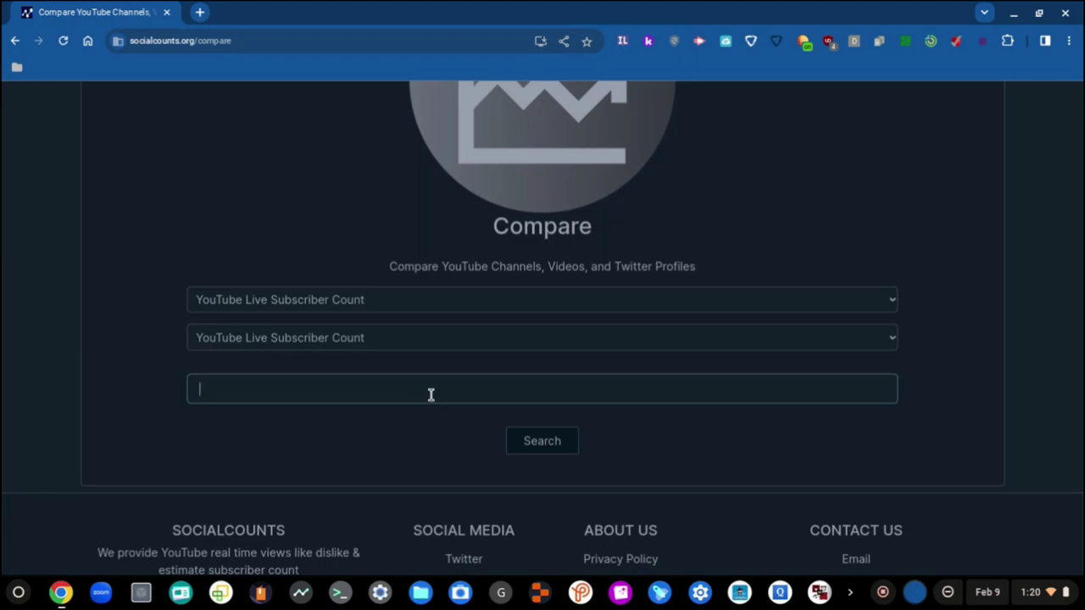
{"action": "left_click", "coordinate": [420, 389]}
{"action": "type", "text": "KAROL G"}
{"action": "key", "text": "Return"}
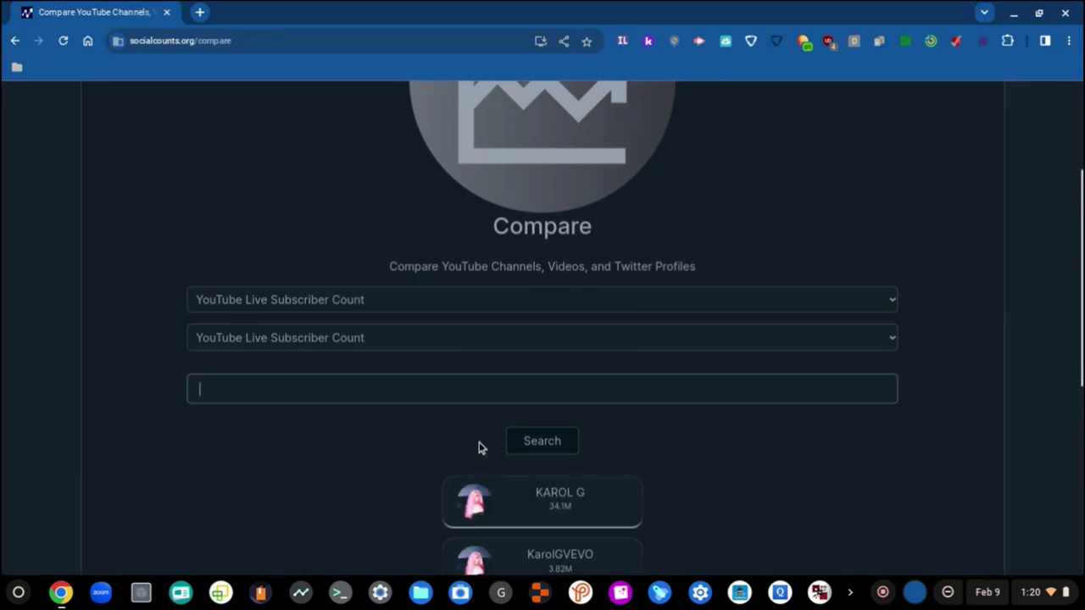
{"action": "left_click", "coordinate": [519, 494]}
{"action": "key", "text": "Return"}
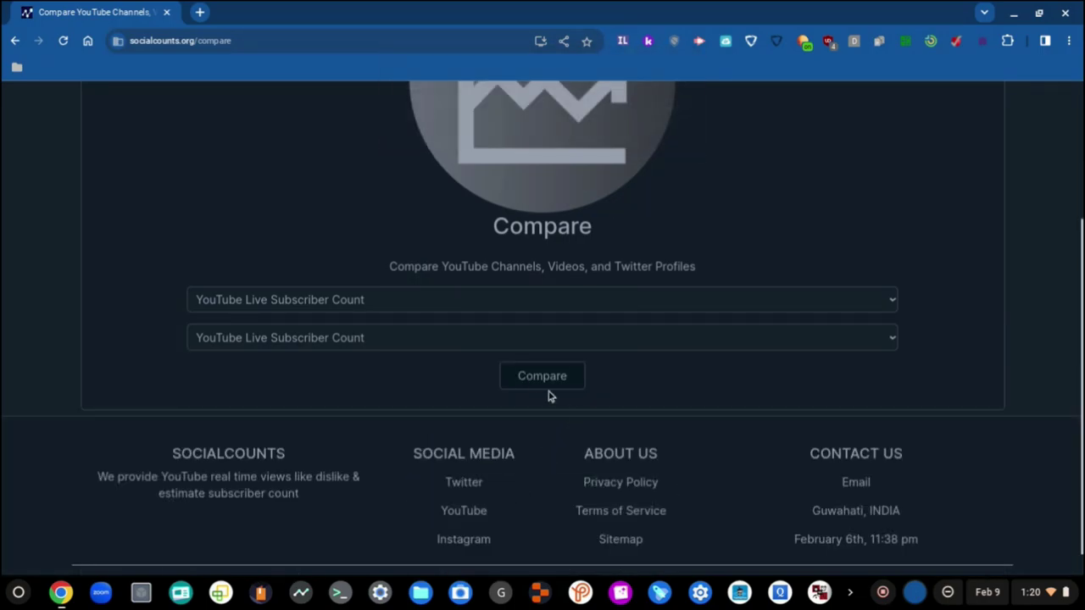
{"action": "left_click", "coordinate": [537, 379]}
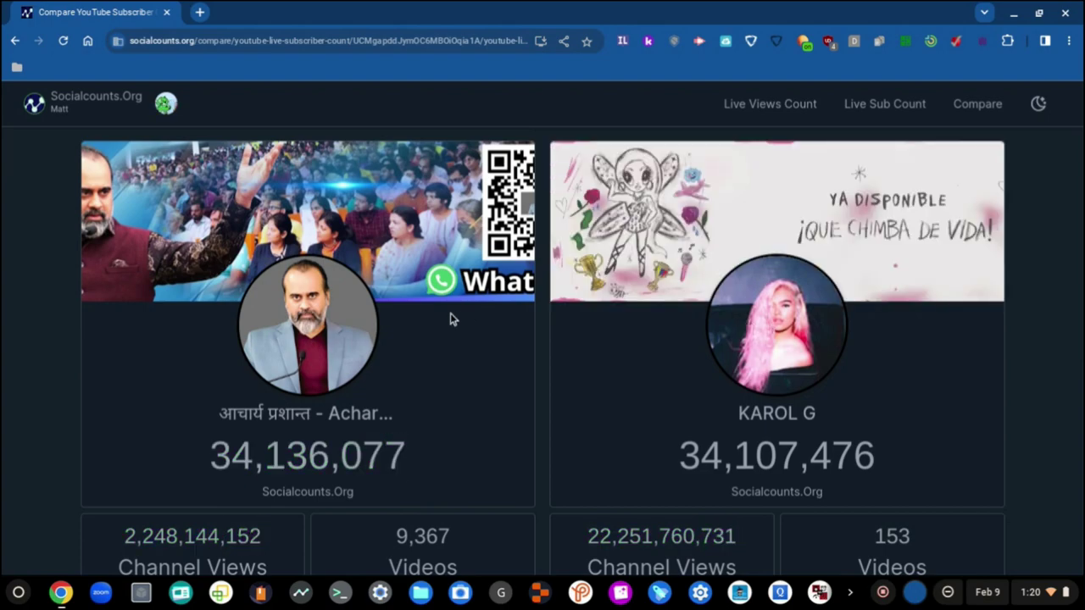
Step: Open vidiq.com in a new tab
{"action": "left_click", "coordinate": [200, 13]}
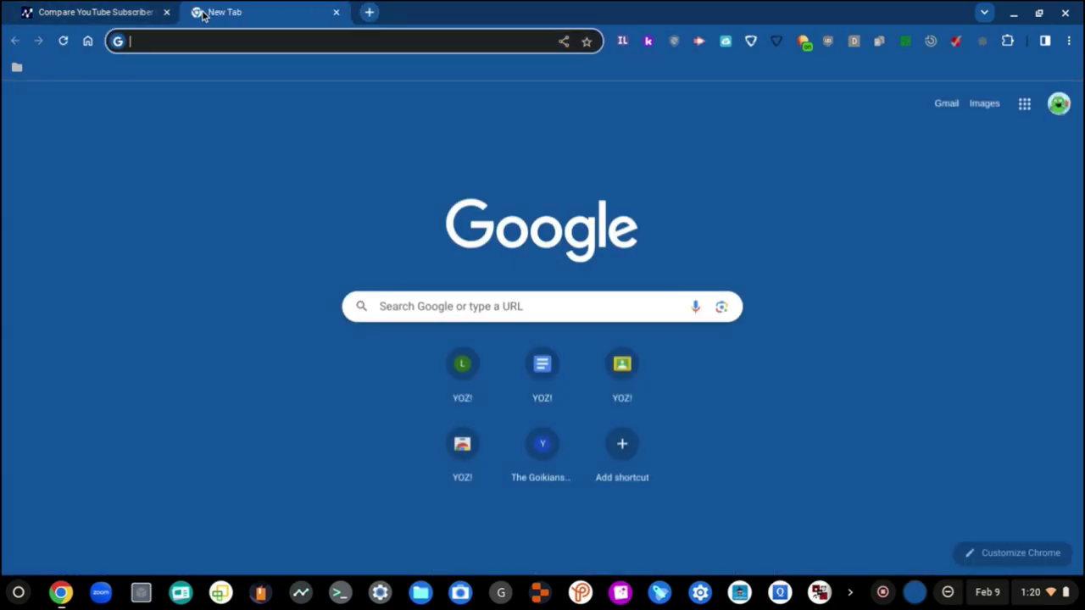
{"action": "type", "text": "vi"}
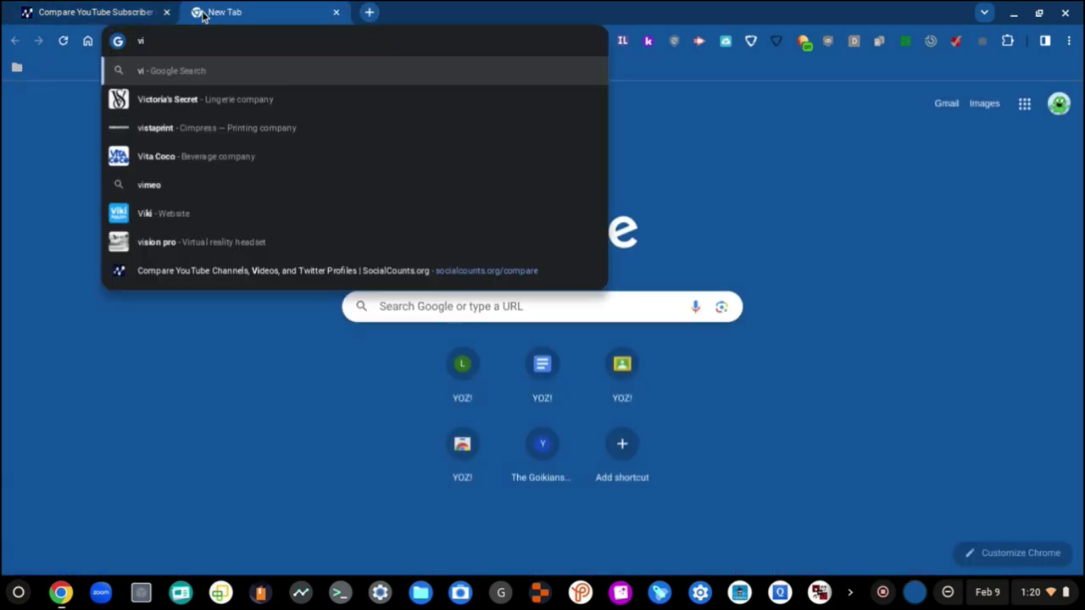
{"action": "type", "text": "diq.com"}
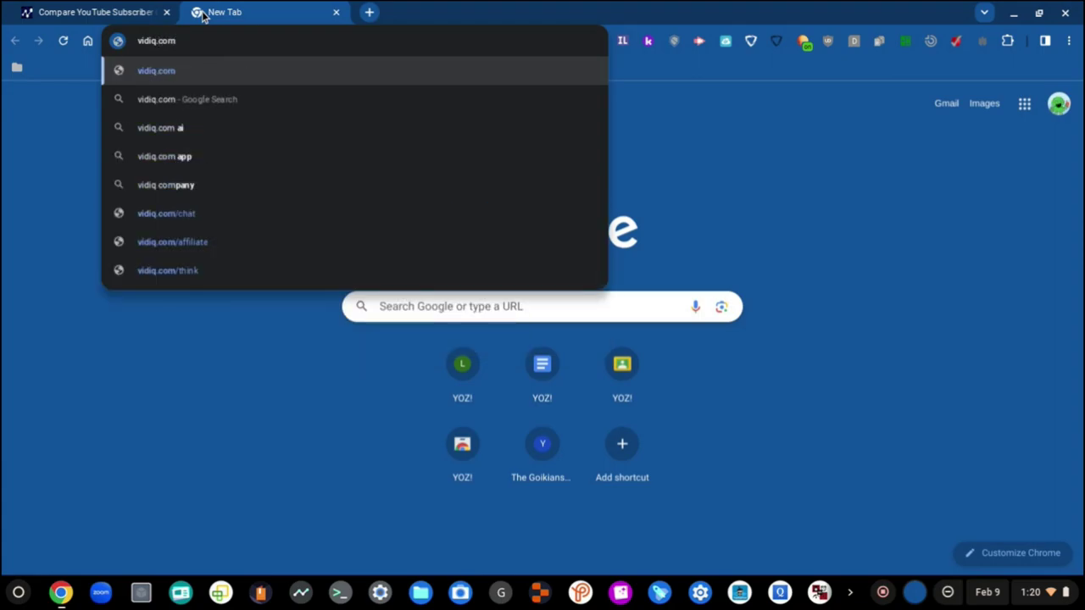
{"action": "key", "text": "Return"}
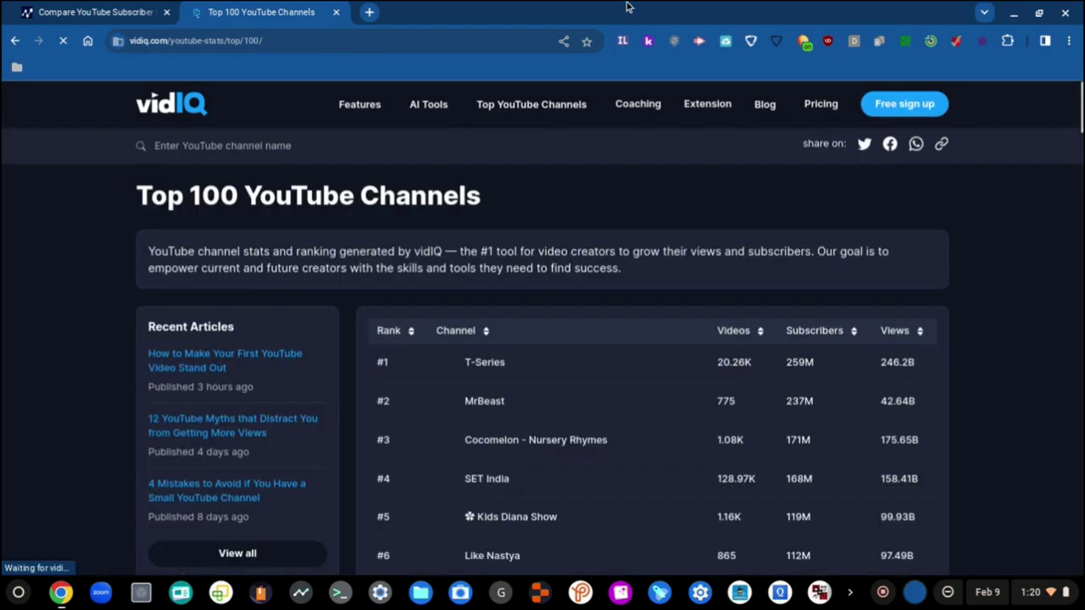
Step: Scroll vidIQ's Top 500 YouTube Channels to around rank #140, then return to Socialcounts
{"action": "mouse_move", "coordinate": [582, 104]}
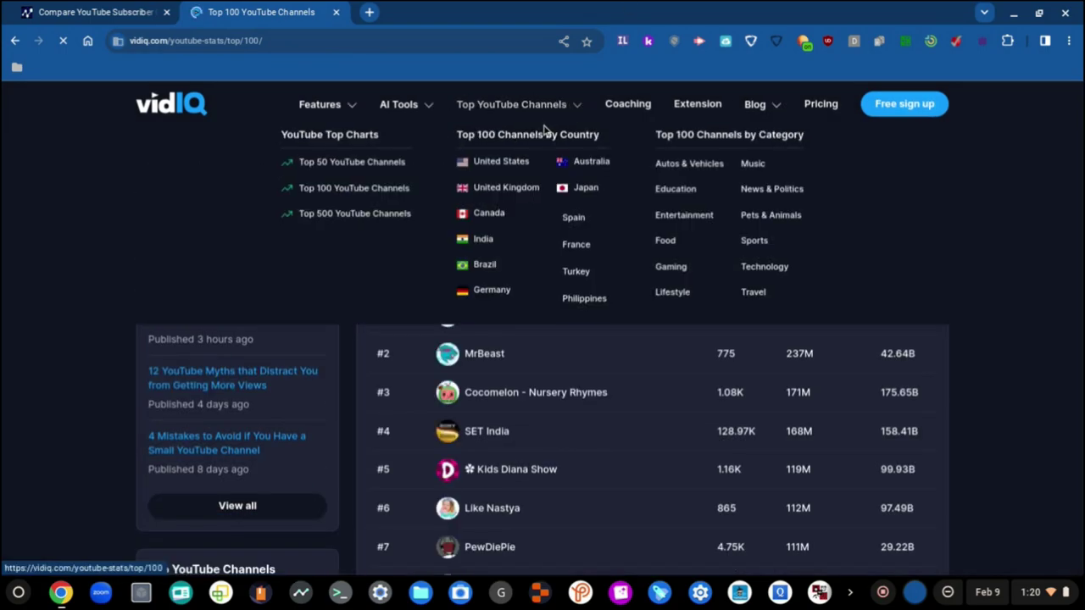
{"action": "left_click", "coordinate": [392, 224]}
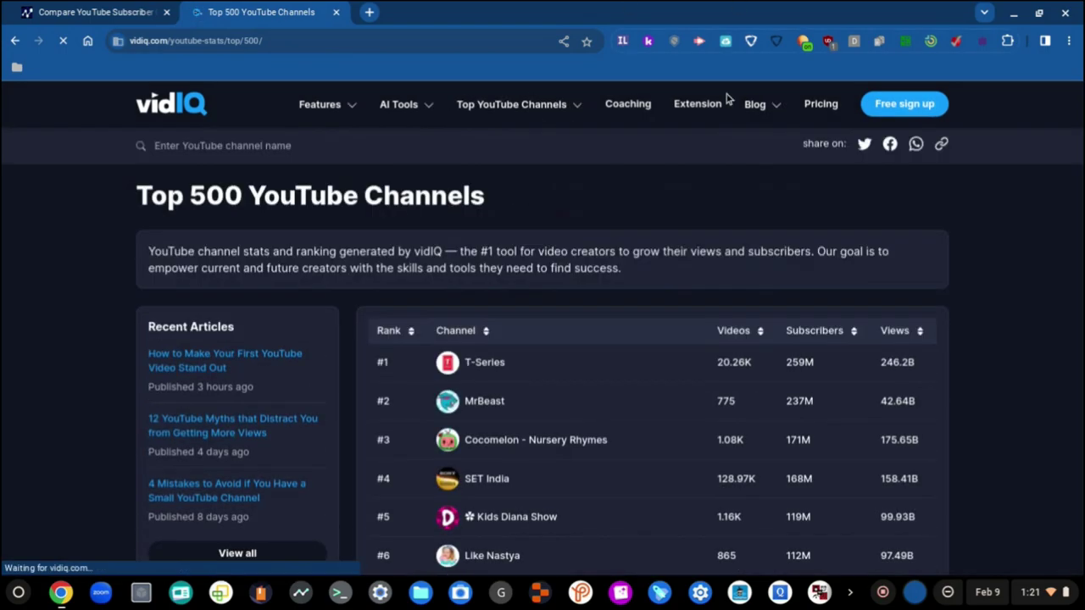
{"action": "scroll", "coordinate": [689, 250], "scroll_direction": "down", "scroll_amount": 10}
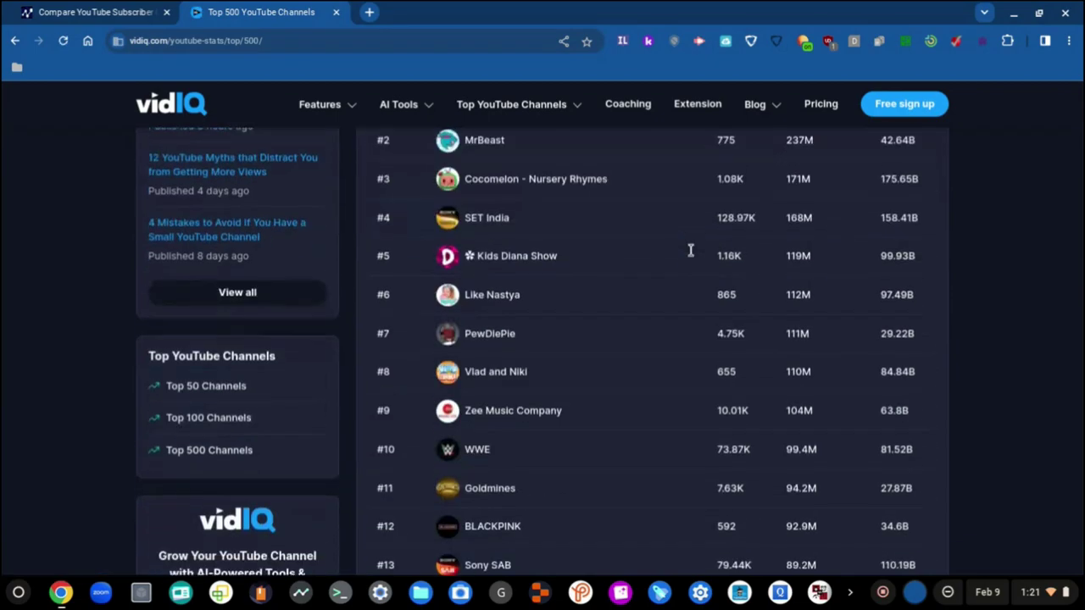
{"action": "scroll", "coordinate": [690, 250], "scroll_direction": "down", "scroll_amount": 17}
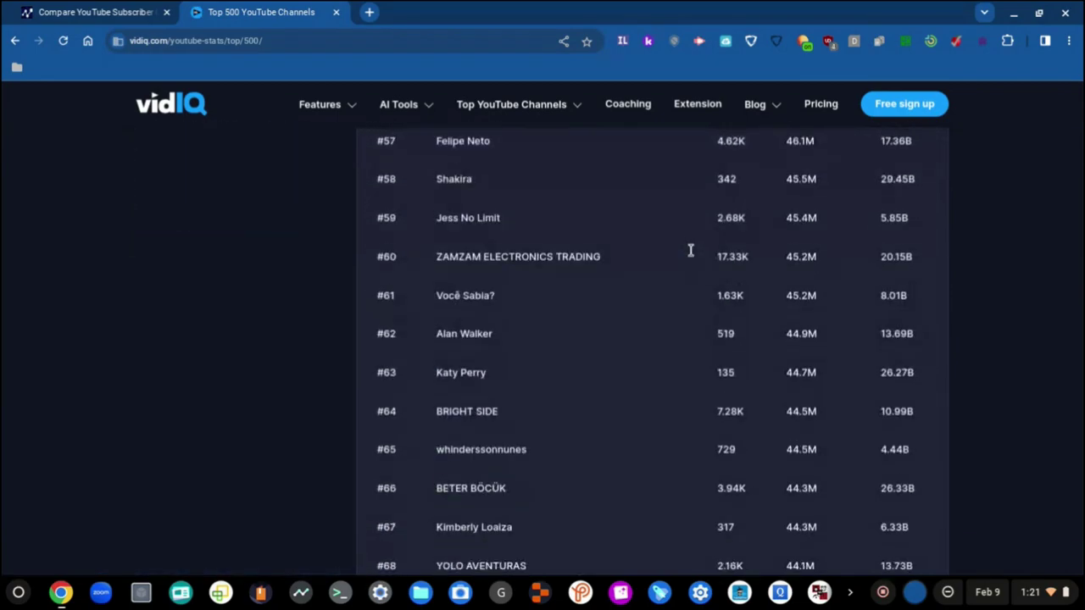
{"action": "scroll", "coordinate": [568, 295], "scroll_direction": "down", "scroll_amount": 4}
{"action": "scroll", "coordinate": [566, 294], "scroll_direction": "down", "scroll_amount": 12}
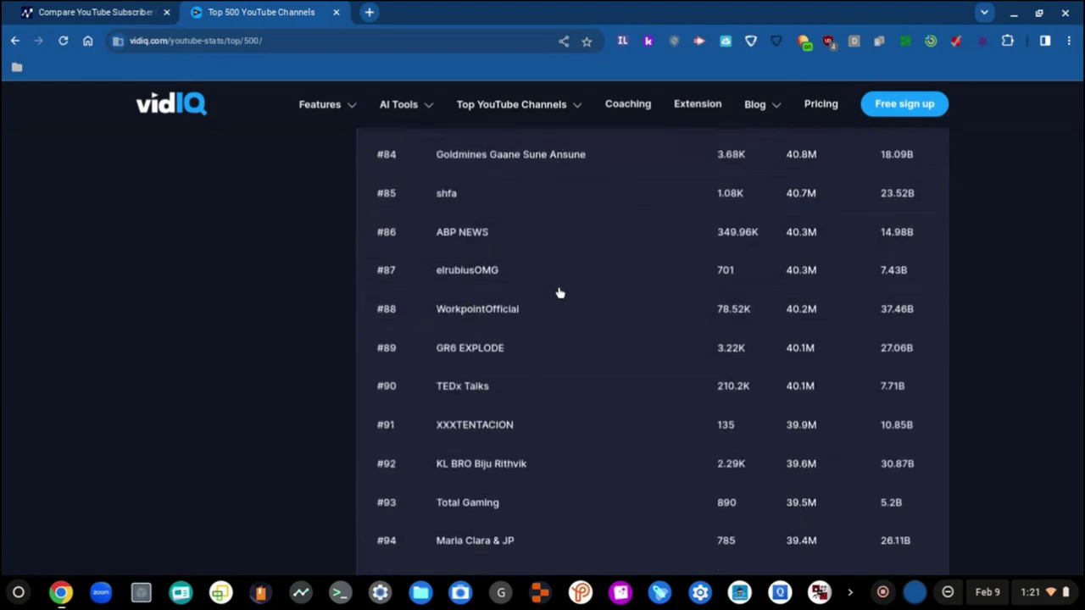
{"action": "scroll", "coordinate": [548, 269], "scroll_direction": "down", "scroll_amount": 20}
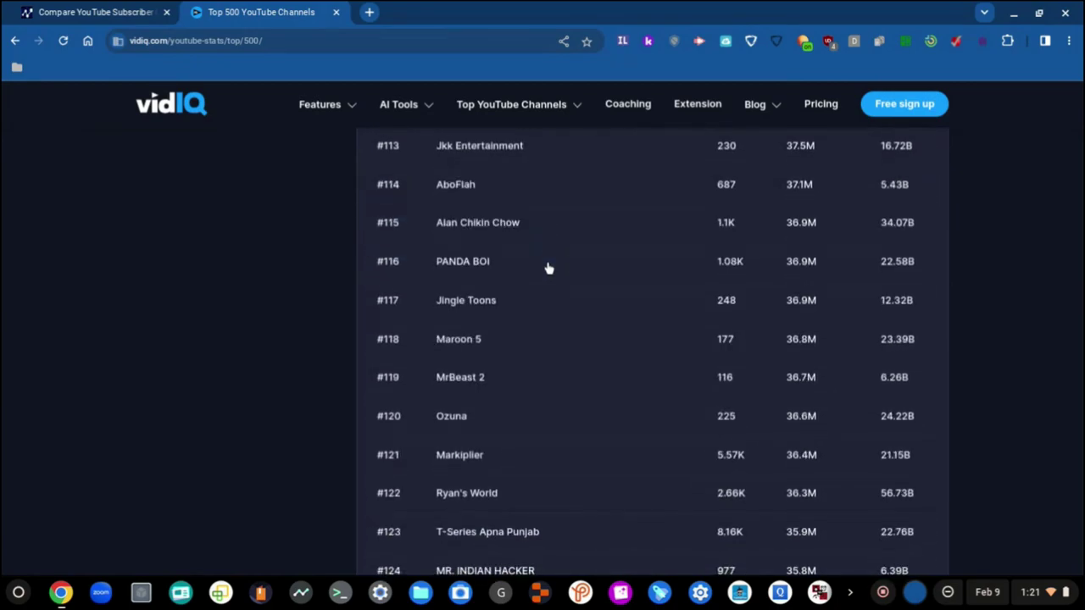
{"action": "scroll", "coordinate": [559, 296], "scroll_direction": "down", "scroll_amount": 1}
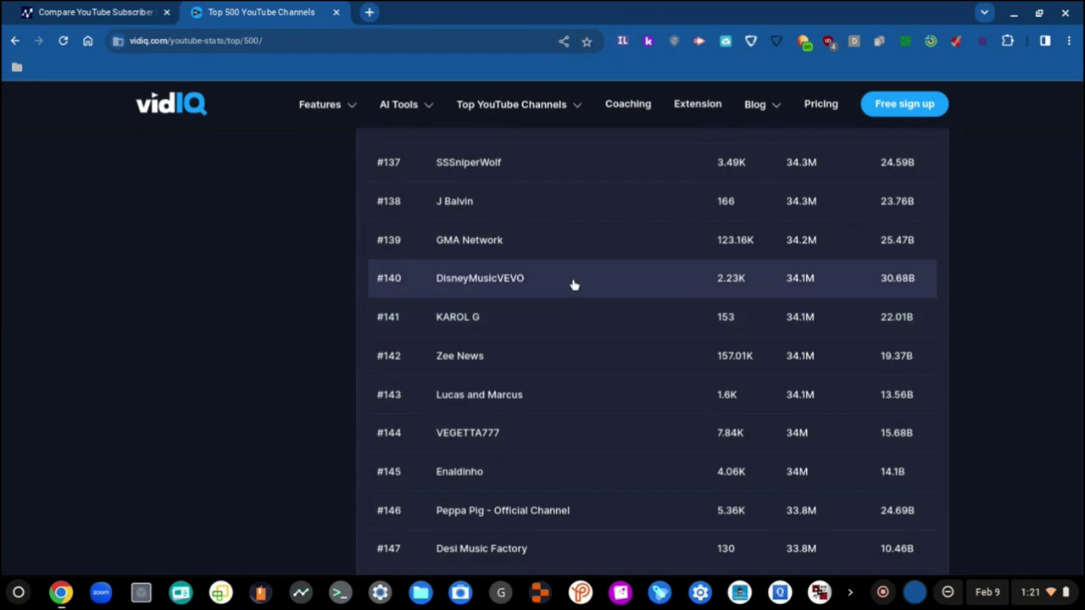
{"action": "left_click", "coordinate": [51, 13]}
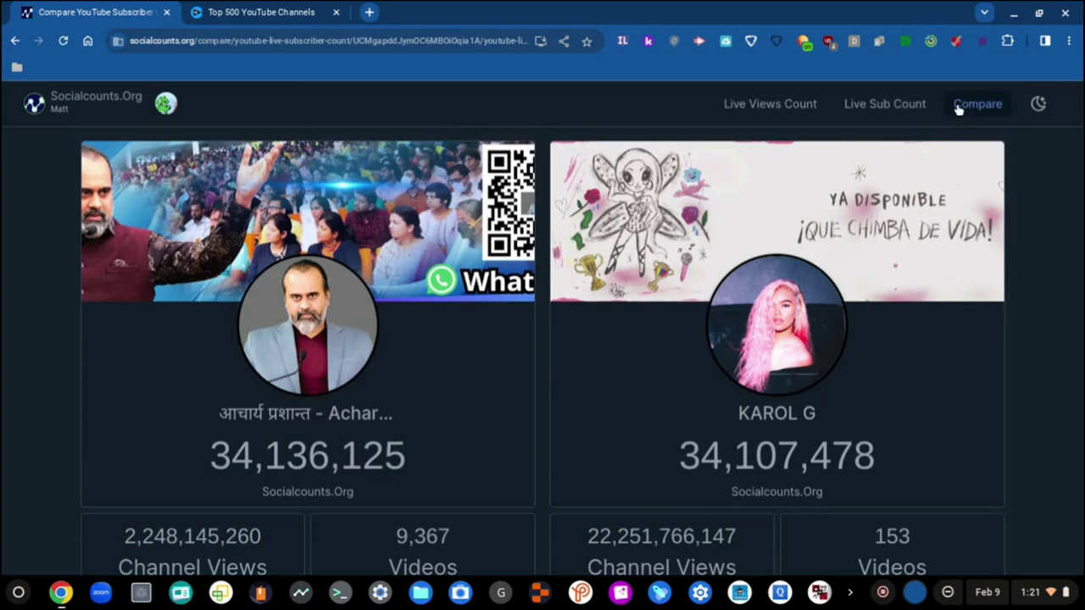
Step: Start a new comparison with Acharya Prashant as the first YouTube Live Subscriber Count channel
{"action": "left_click", "coordinate": [958, 105]}
{"action": "scroll", "coordinate": [215, 400], "scroll_direction": "down", "scroll_amount": 3}
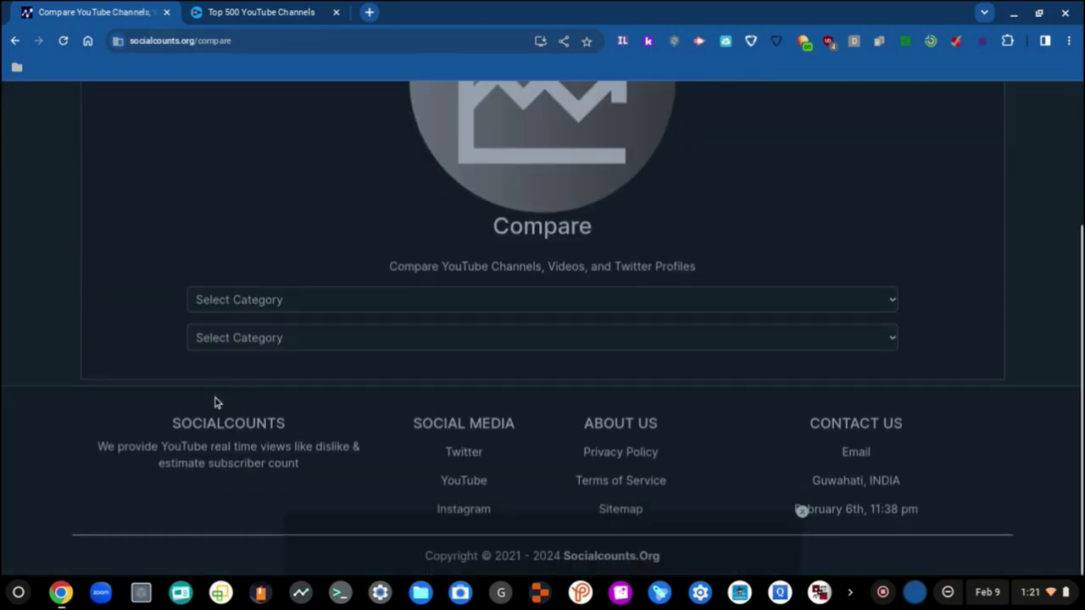
{"action": "left_click", "coordinate": [393, 298]}
{"action": "left_click", "coordinate": [398, 342]}
{"action": "type", "text": "Acharya "}
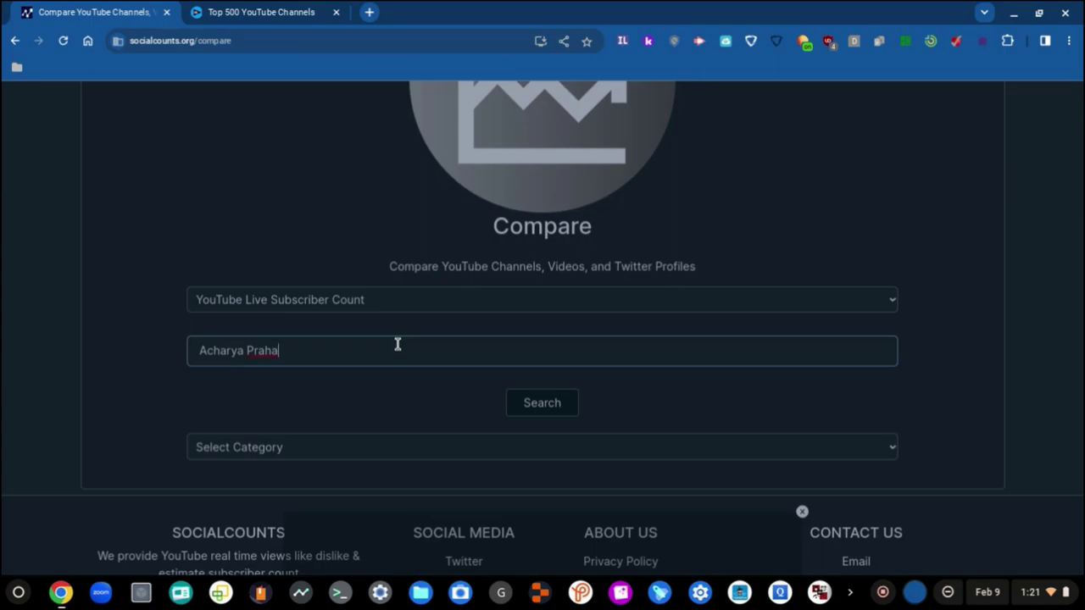
{"action": "type", "text": "Prashant"}
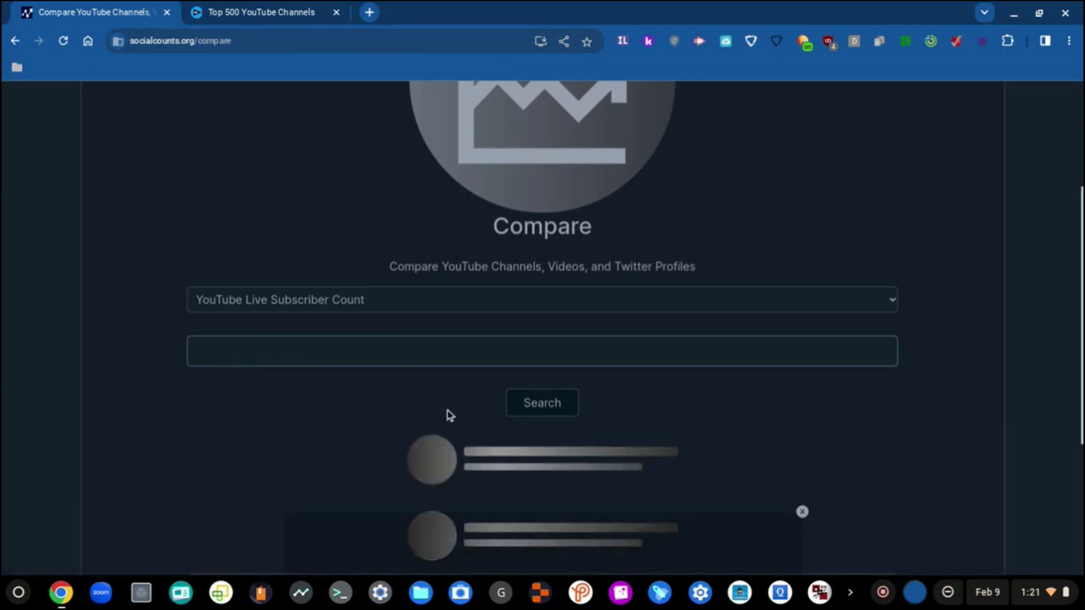
{"action": "left_click", "coordinate": [497, 461]}
{"action": "key", "text": "Return"}
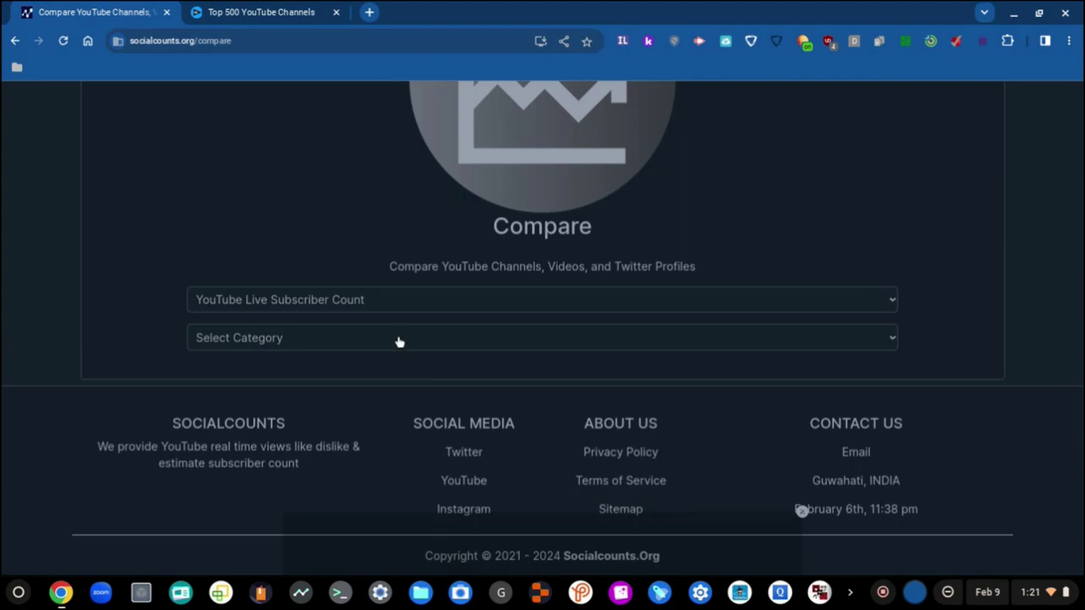
Step: Add DisneyMusicVEVO as the second live-subscriber channel and run the comparison
{"action": "left_click", "coordinate": [398, 339]}
{"action": "left_click", "coordinate": [420, 386]}
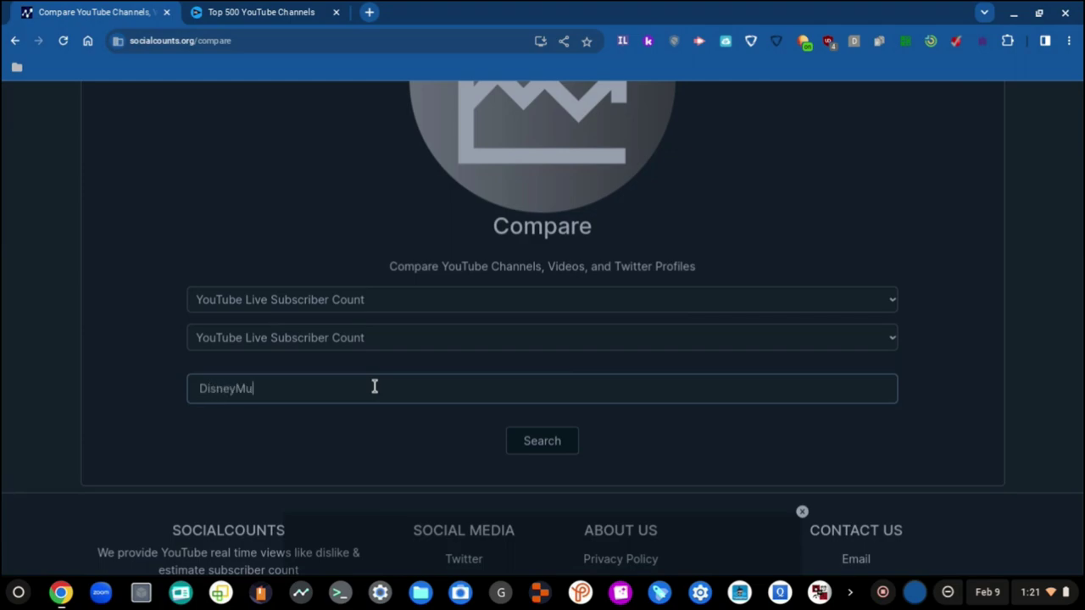
{"action": "key", "text": "Return"}
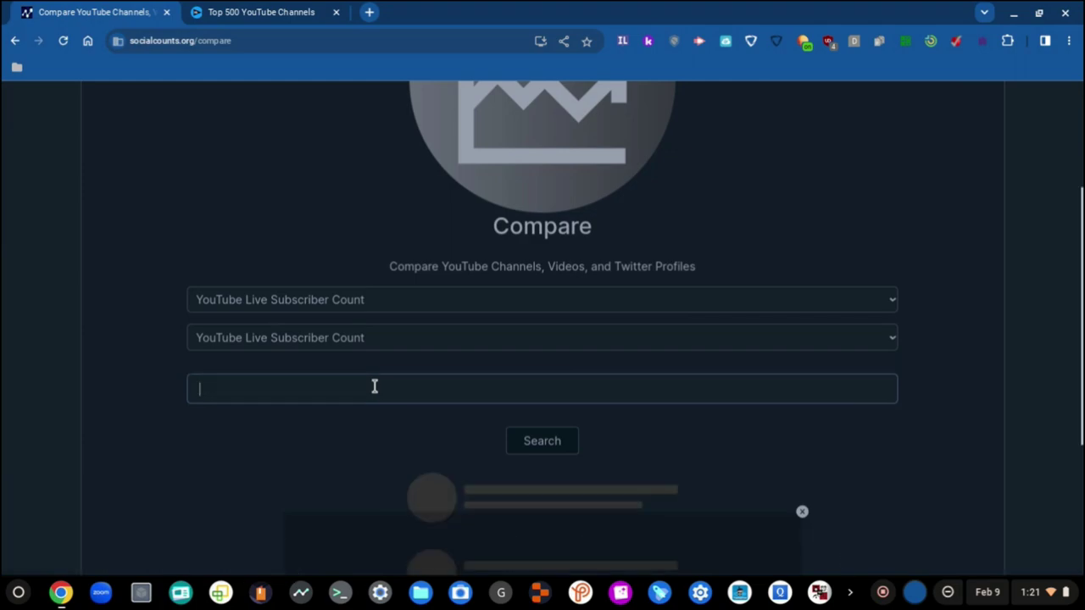
{"action": "scroll", "coordinate": [458, 431], "scroll_direction": "down", "scroll_amount": 1}
{"action": "left_click", "coordinate": [523, 421]}
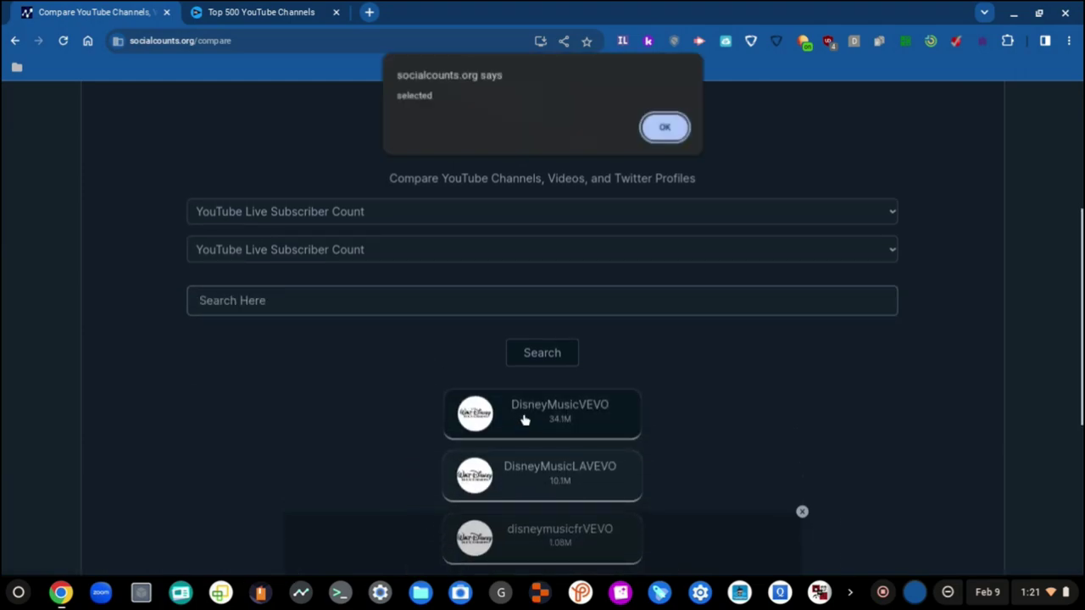
{"action": "key", "text": "Return"}
{"action": "left_click", "coordinate": [552, 344]}
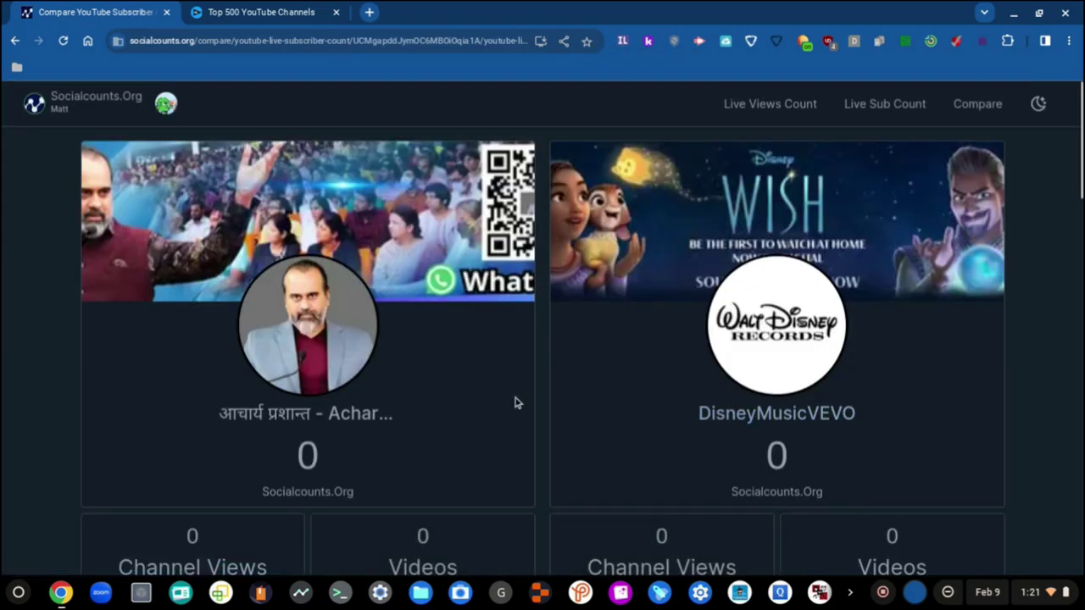
{"action": "scroll", "coordinate": [491, 395], "scroll_direction": "down", "scroll_amount": 6}
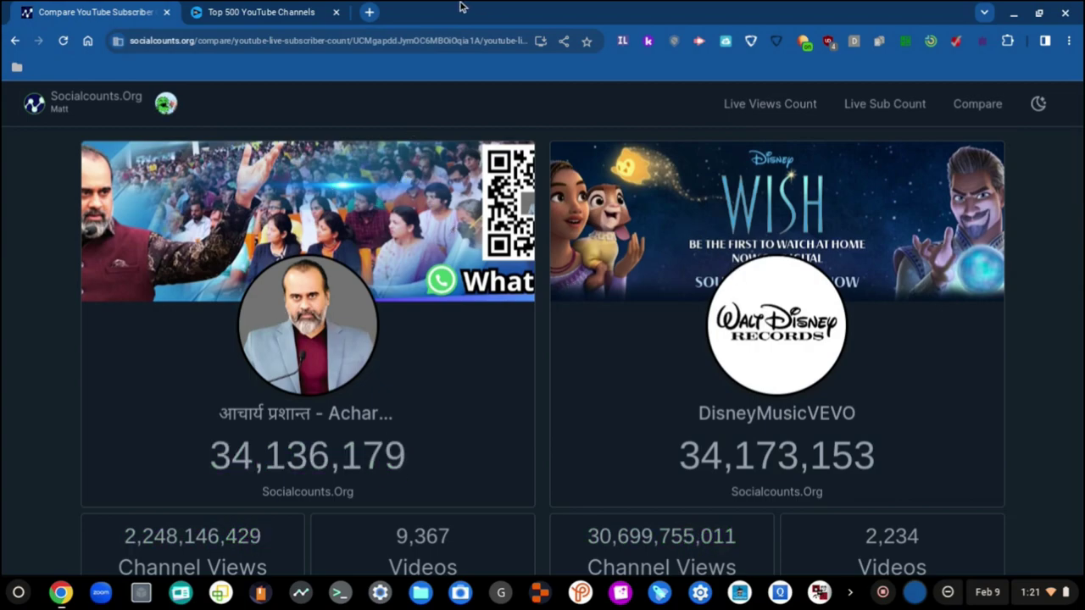
{"action": "left_click", "coordinate": [315, 9]}
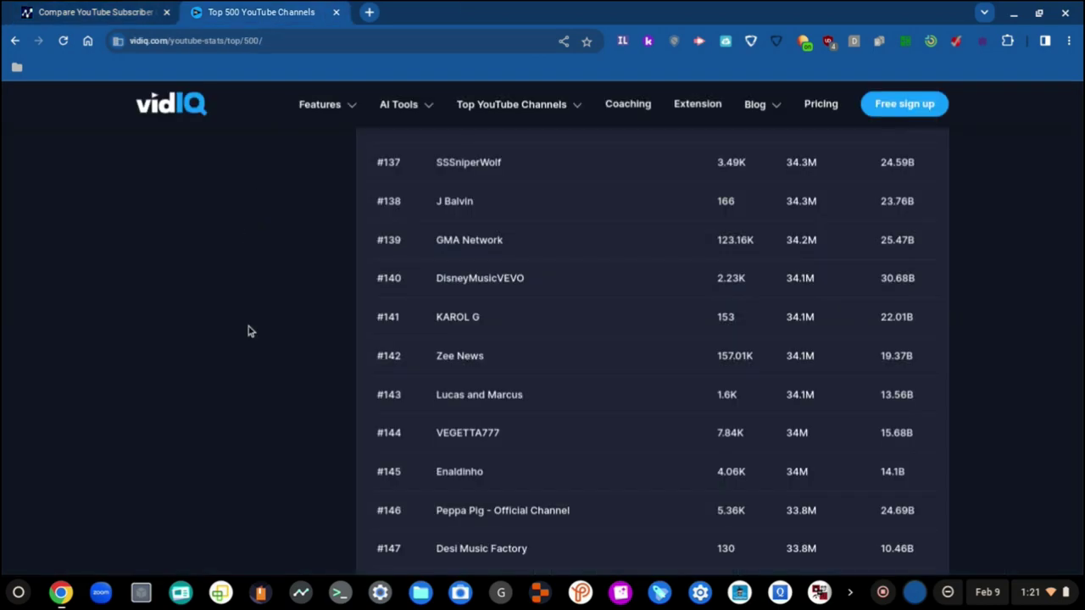
{"action": "scroll", "coordinate": [248, 330], "scroll_direction": "up", "scroll_amount": 1}
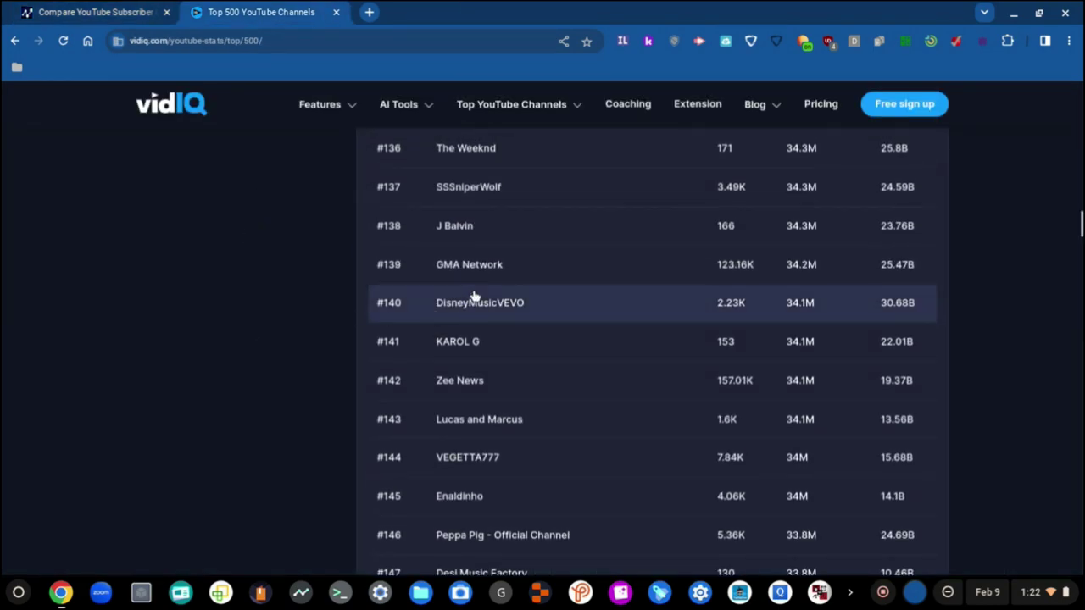
{"action": "scroll", "coordinate": [542, 297], "scroll_direction": "up", "scroll_amount": 1}
{"action": "scroll", "coordinate": [542, 303], "scroll_direction": "up", "scroll_amount": 3}
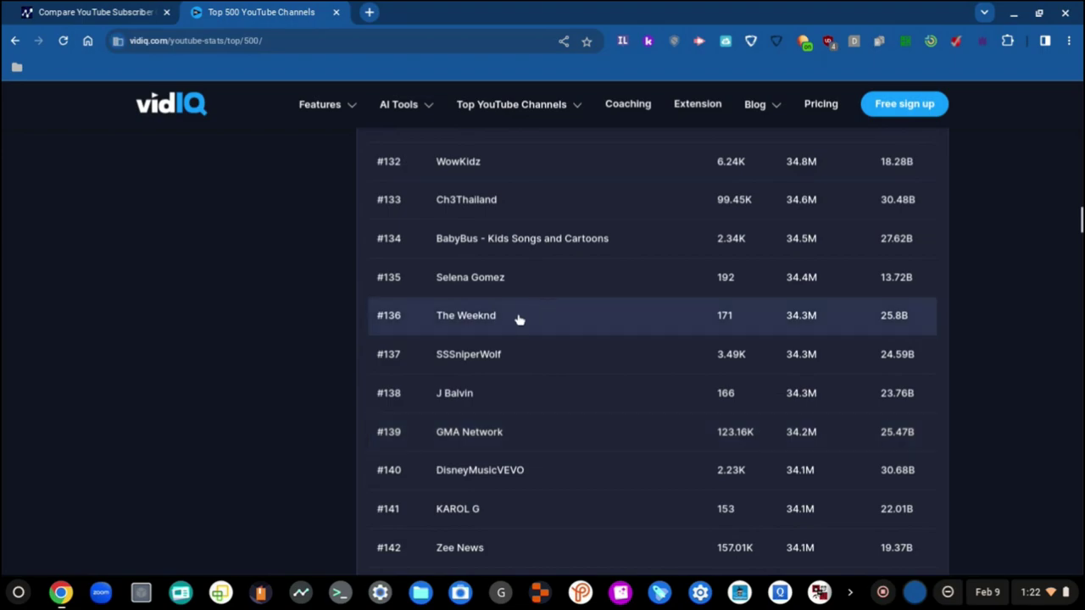
{"action": "scroll", "coordinate": [519, 318], "scroll_direction": "up", "scroll_amount": 3}
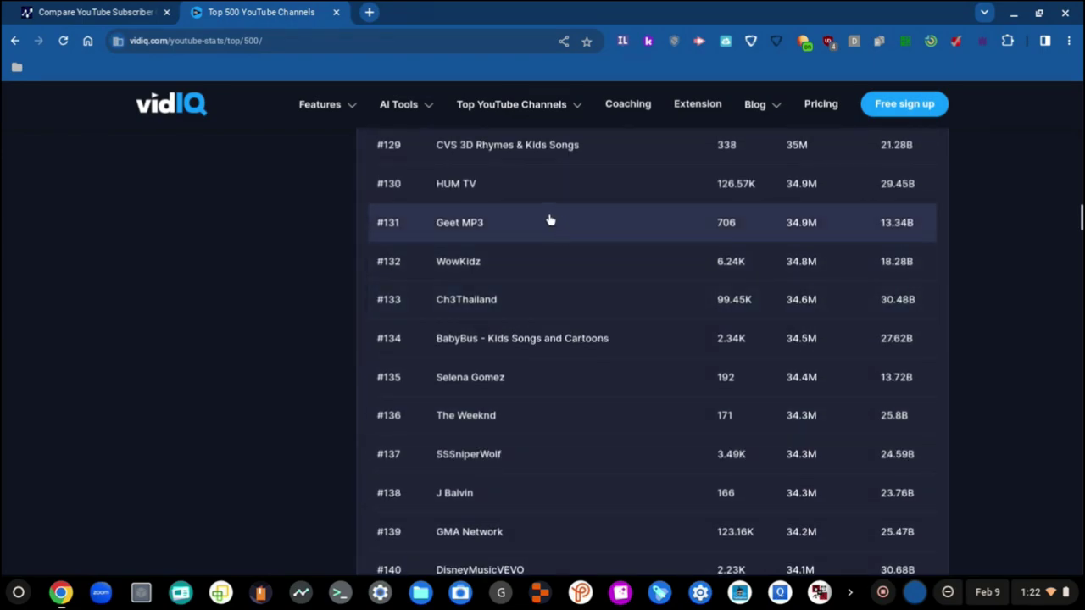
{"action": "scroll", "coordinate": [549, 221], "scroll_direction": "up", "scroll_amount": 2}
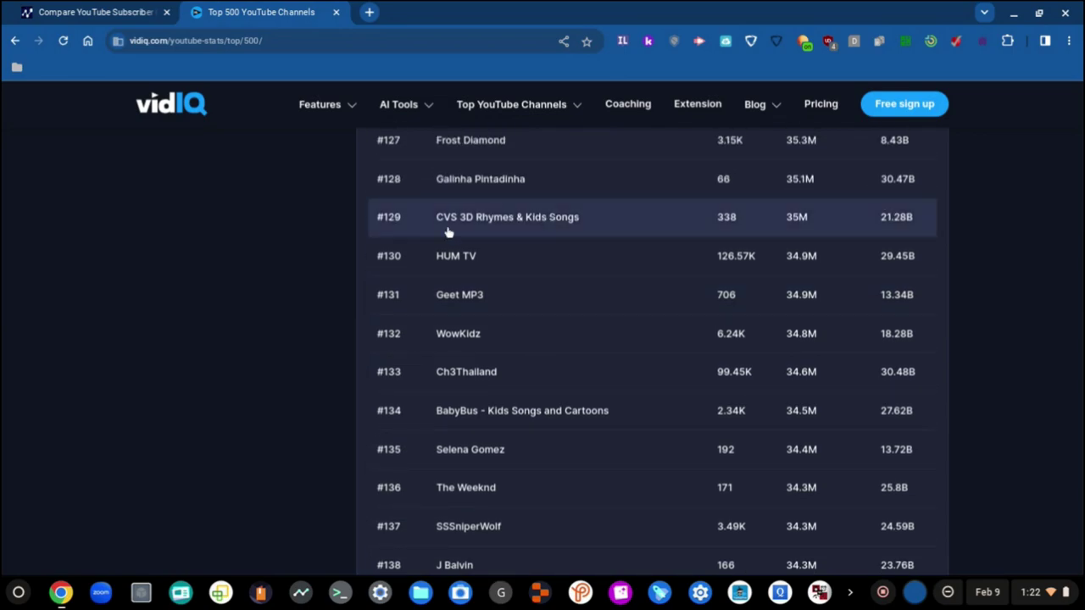
{"action": "left_click", "coordinate": [142, 11]}
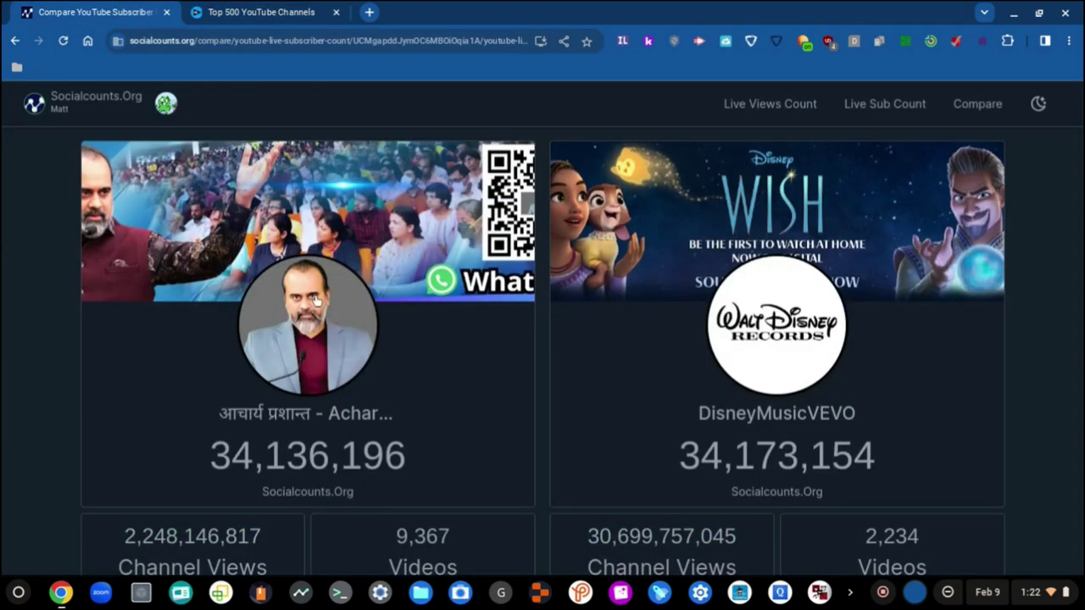
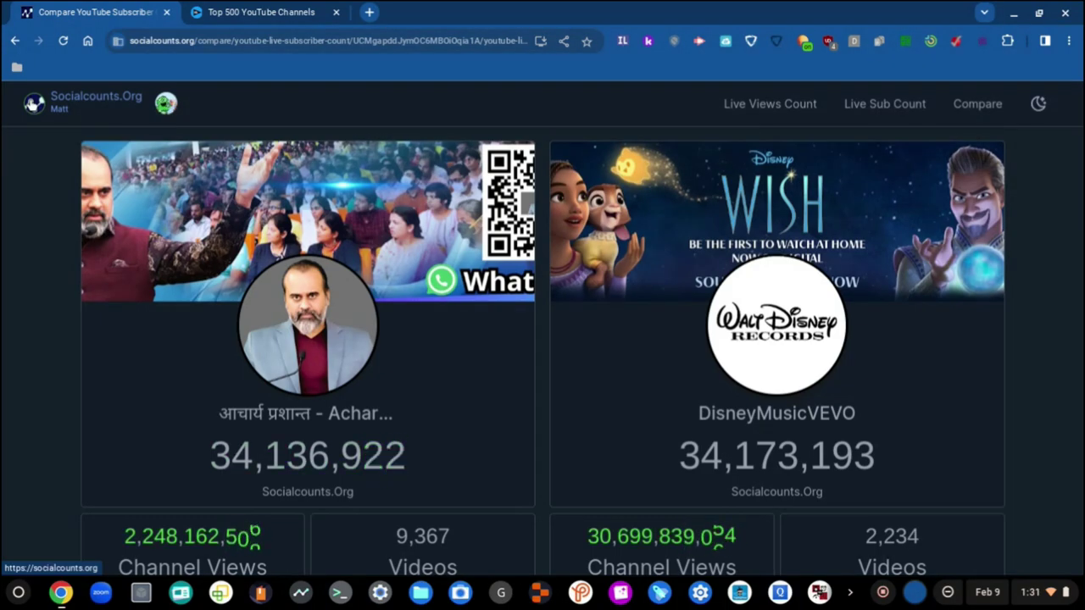
Step: Scroll through the live DisneyMusicVEVO subscriber comparison on Socialcounts
{"action": "scroll", "coordinate": [570, 315], "scroll_direction": "down", "scroll_amount": 2}
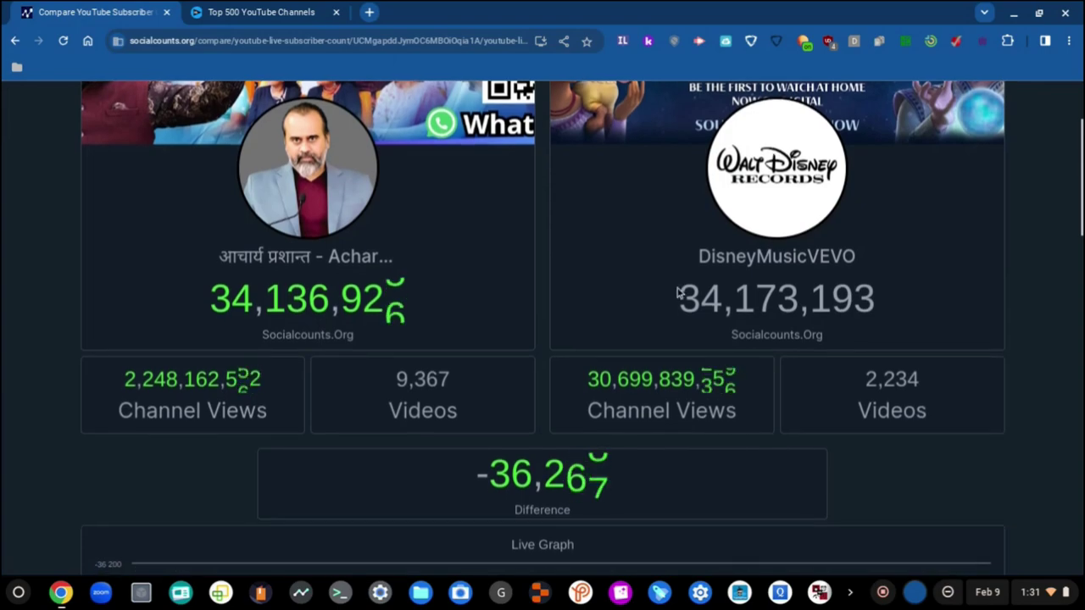
{"action": "scroll", "coordinate": [680, 287], "scroll_direction": "up", "scroll_amount": 2}
{"action": "left_click_drag", "start_coordinate": [754, 299], "coordinate": [315, 195]}
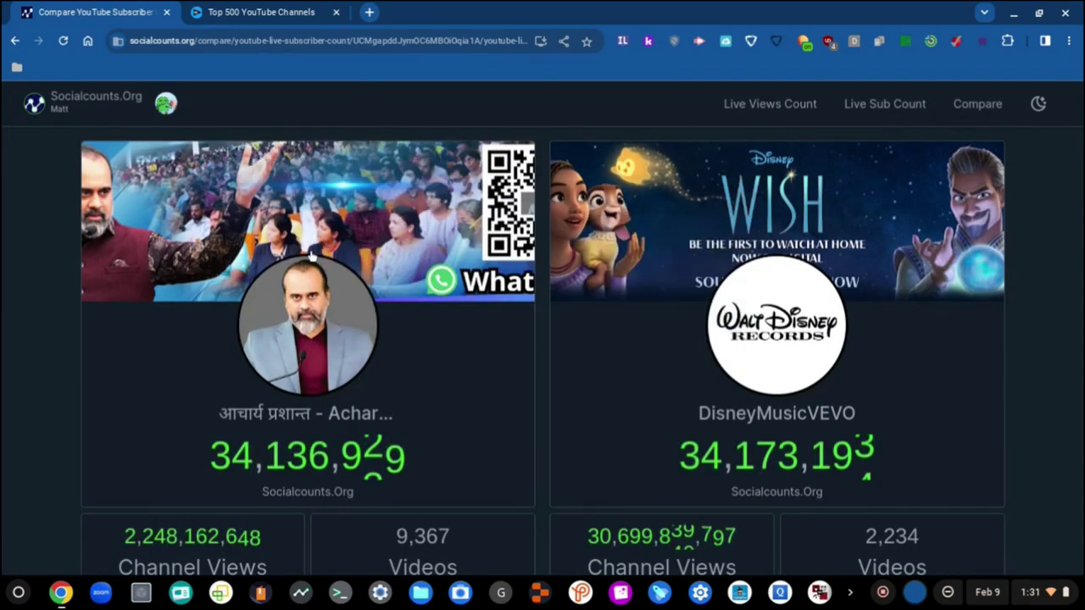
Step: In a new tab, search Google for 'dawn in san mateo'
{"action": "key", "text": "ctrl+t"}
{"action": "type", "text": "dawn in an"}
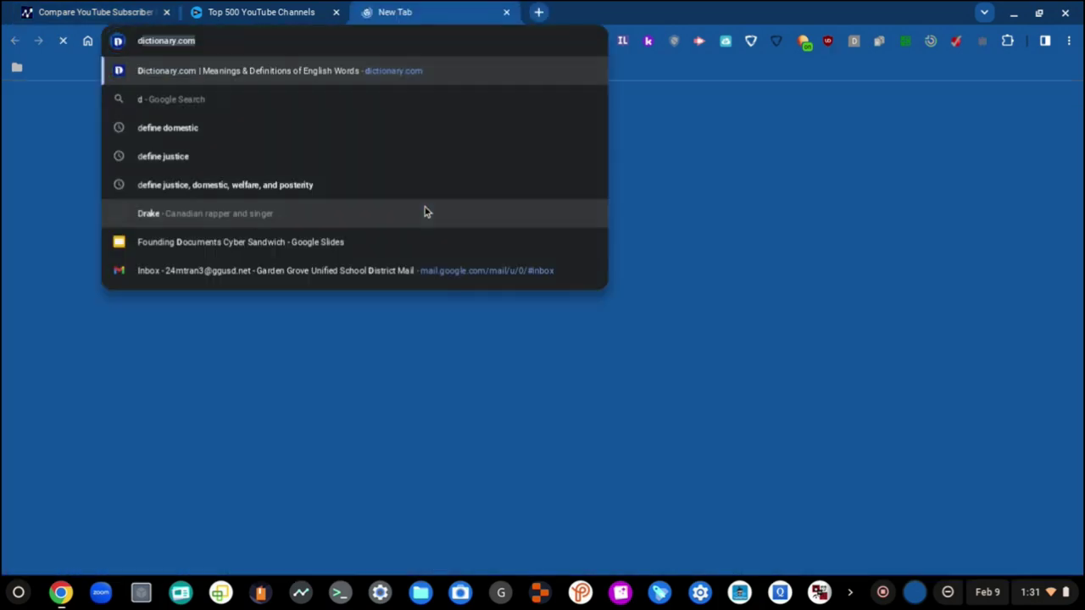
{"action": "key", "text": "BackSpace"}
{"action": "key", "text": "BackSpace"}
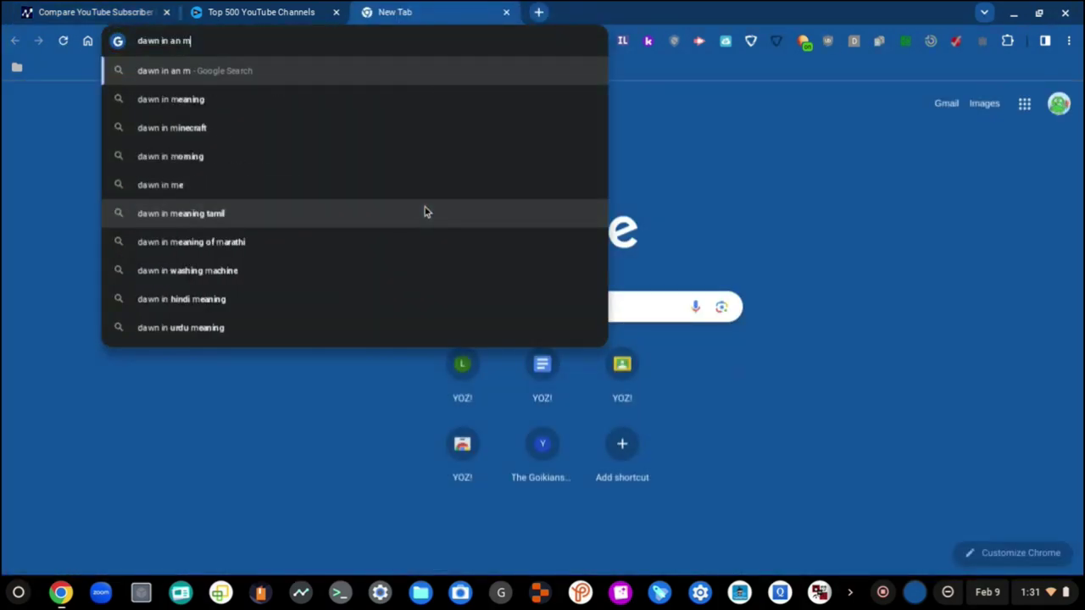
{"action": "type", "text": "san a"}
{"action": "key", "text": "BackSpace"}
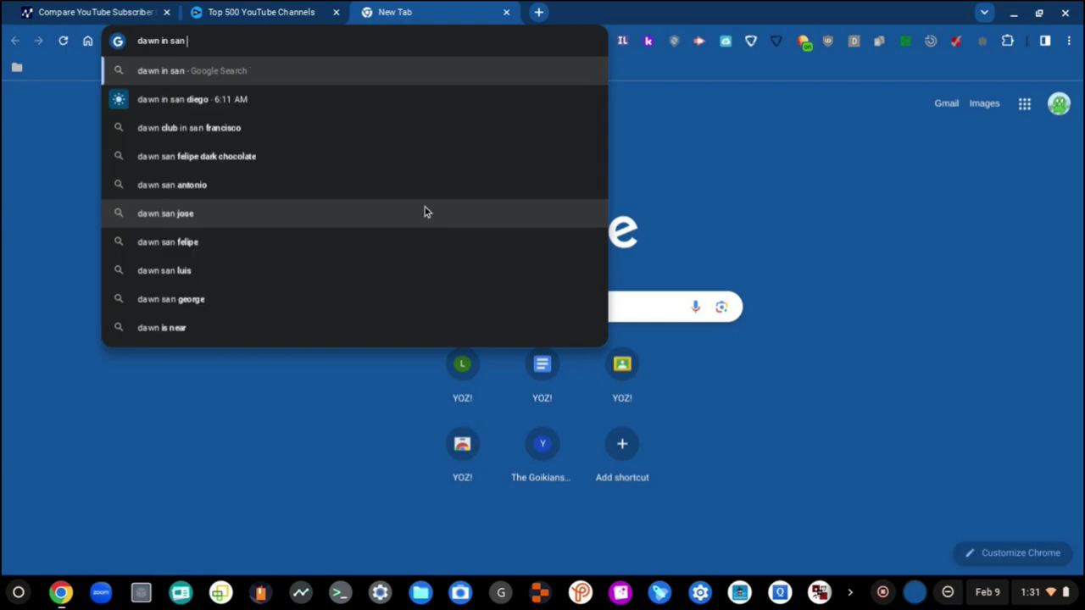
{"action": "type", "text": "mateo"}
{"action": "key", "text": "Return"}
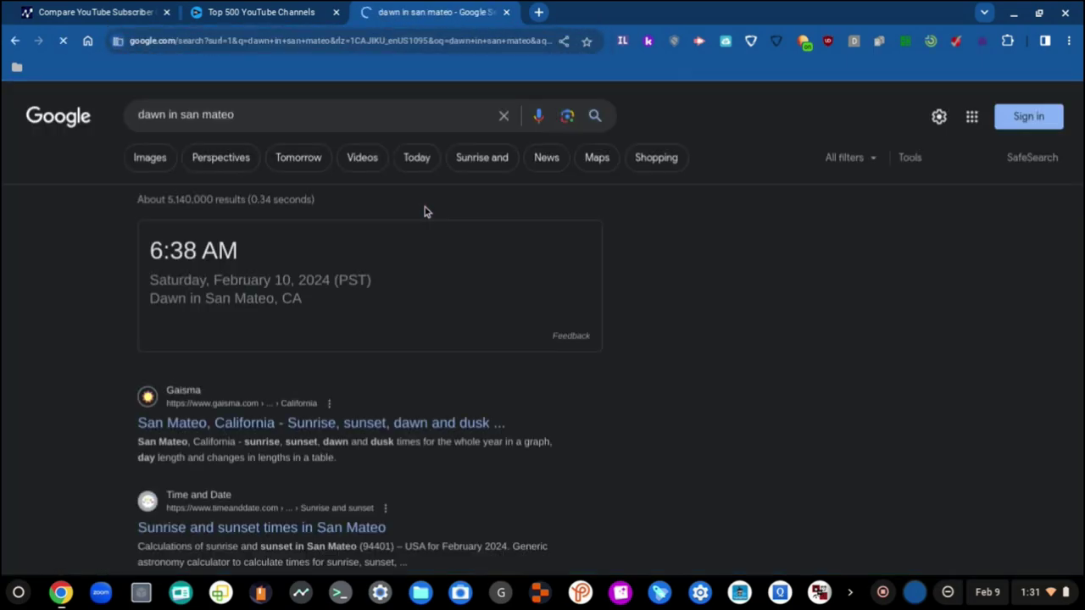
Step: Refine the search to dawn in San Mateo today
{"action": "left_click", "coordinate": [258, 119]}
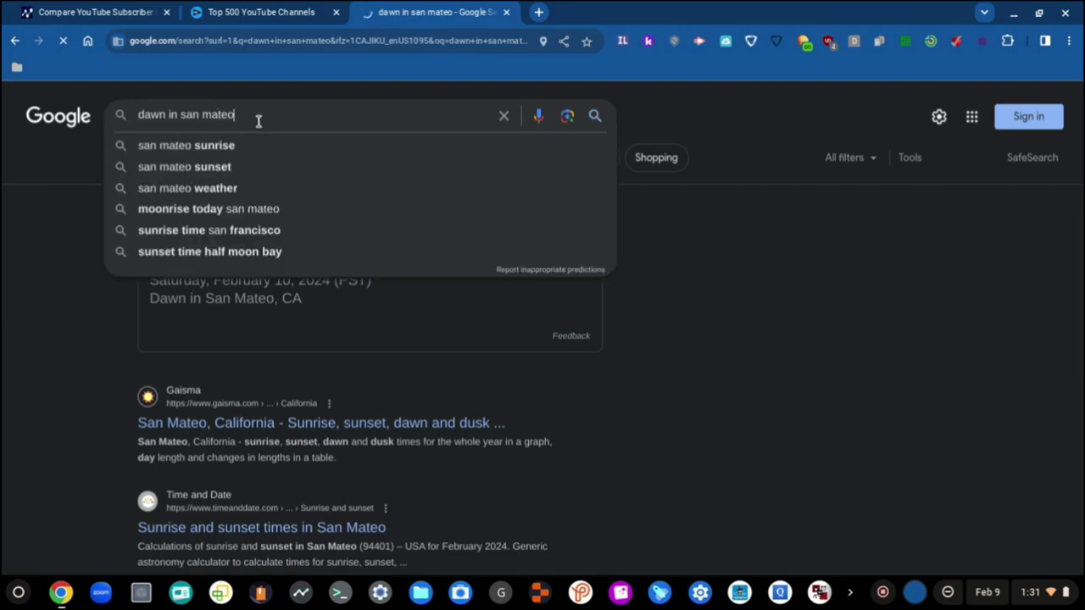
{"action": "left_click", "coordinate": [80, 269]}
{"action": "left_click", "coordinate": [341, 114]}
{"action": "type", "text": "today"}
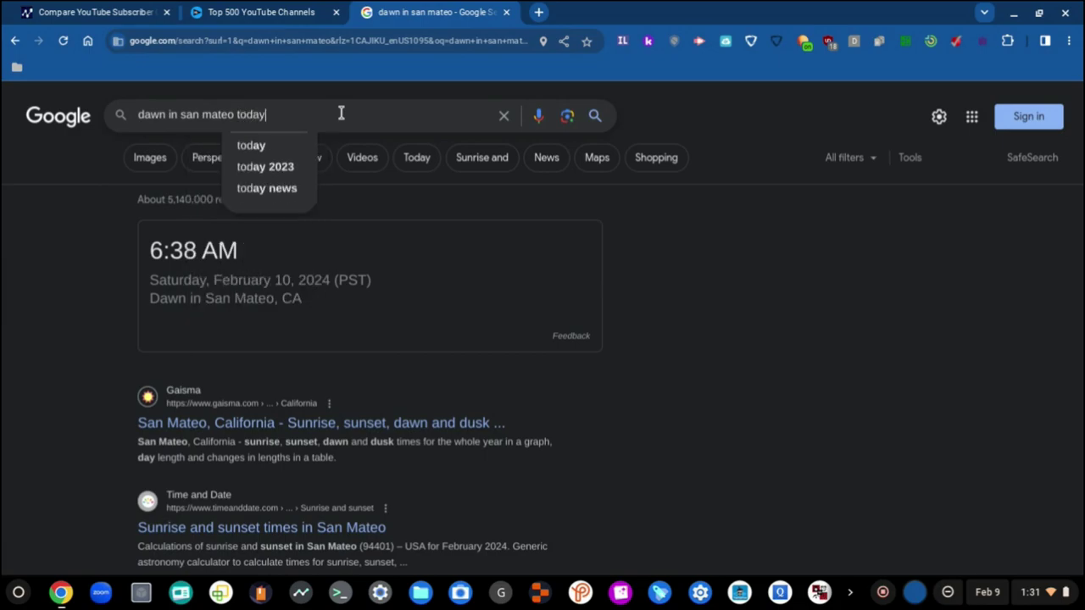
{"action": "key", "text": "Return"}
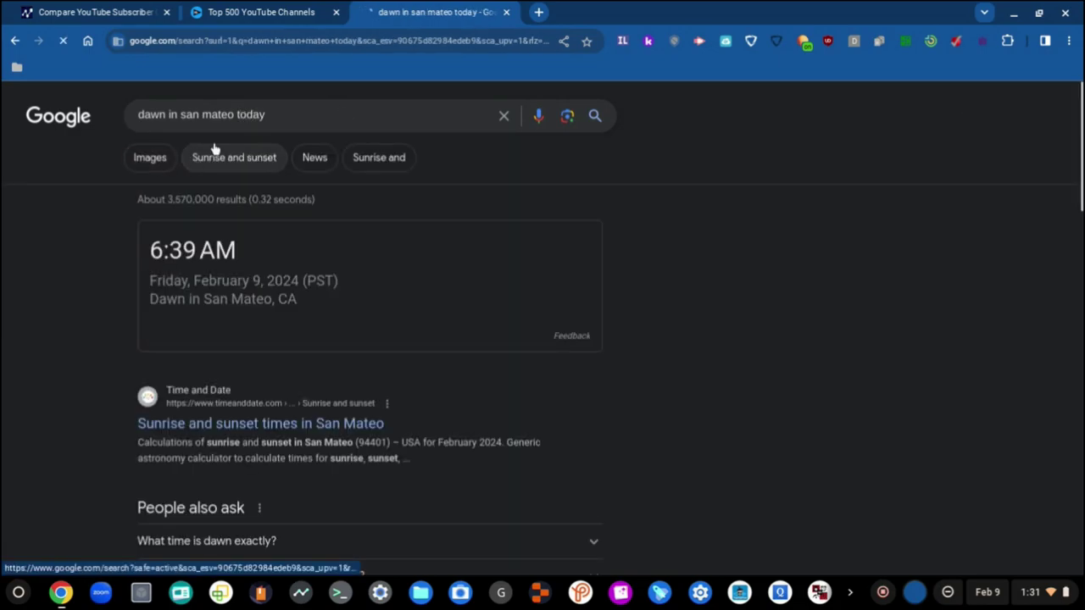
Step: Search sunrise, sunset, then dusk in San Mateo today (sunset 5:42 PM, dusk 6:09 PM)
{"action": "double_click", "coordinate": [153, 114]}
{"action": "type", "text": "sunrise"}
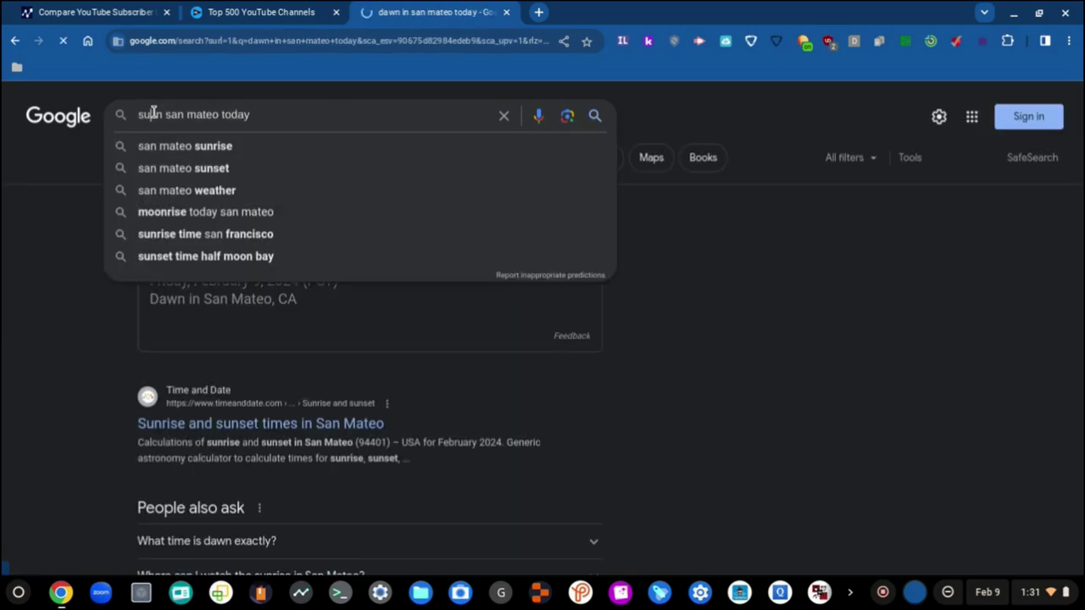
{"action": "key", "text": "Return"}
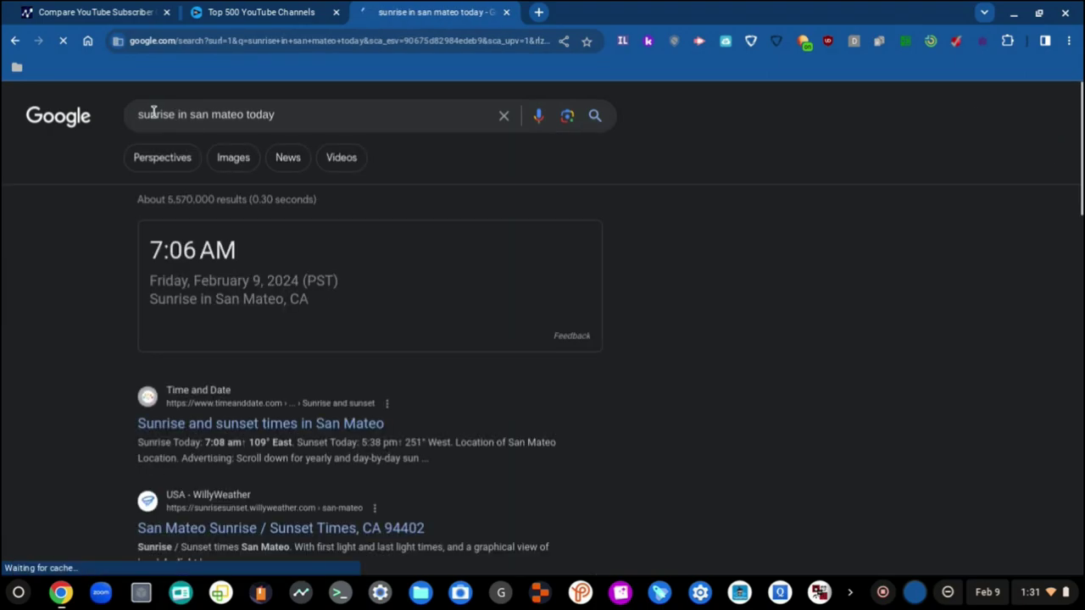
{"action": "double_click", "coordinate": [157, 114]}
{"action": "type", "text": "sunset"}
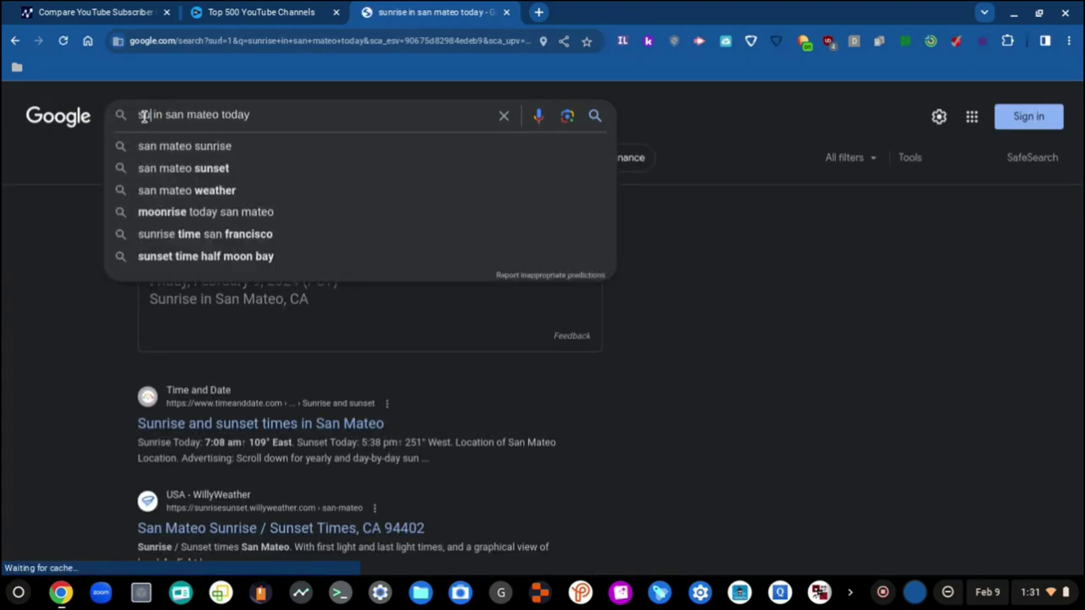
{"action": "key", "text": "Return"}
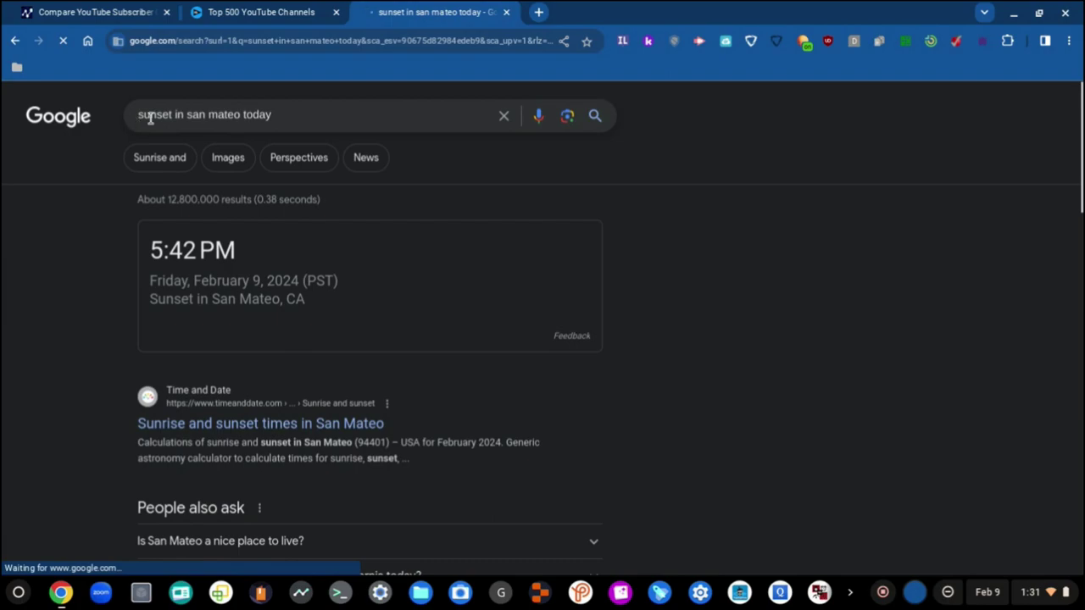
{"action": "double_click", "coordinate": [149, 118]}
{"action": "type", "text": "dusk"}
{"action": "key", "text": "Return"}
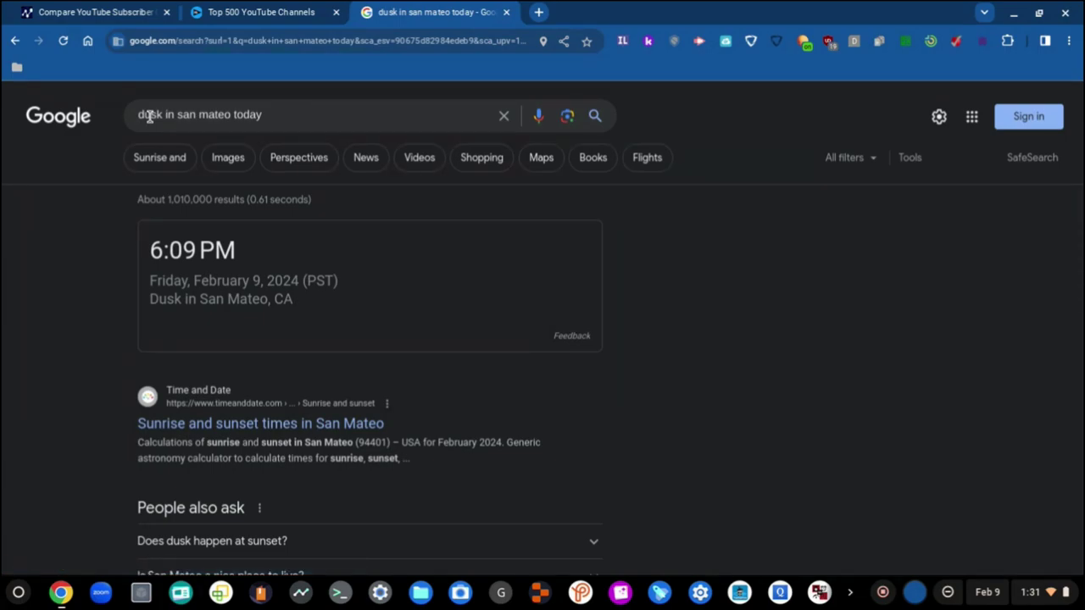
Step: Change the search to dusk in San Francisco today, showing 6:09 PM
{"action": "left_click_drag", "start_coordinate": [301, 121], "coordinate": [203, 127]}
{"action": "type", "text": "francisco"}
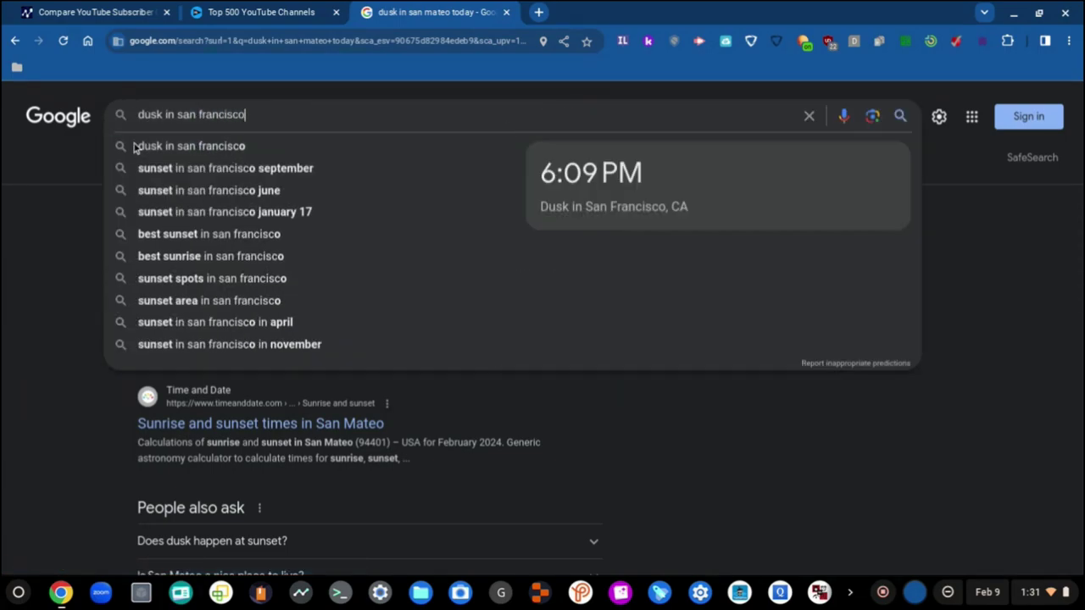
{"action": "type", "text": " toda"}
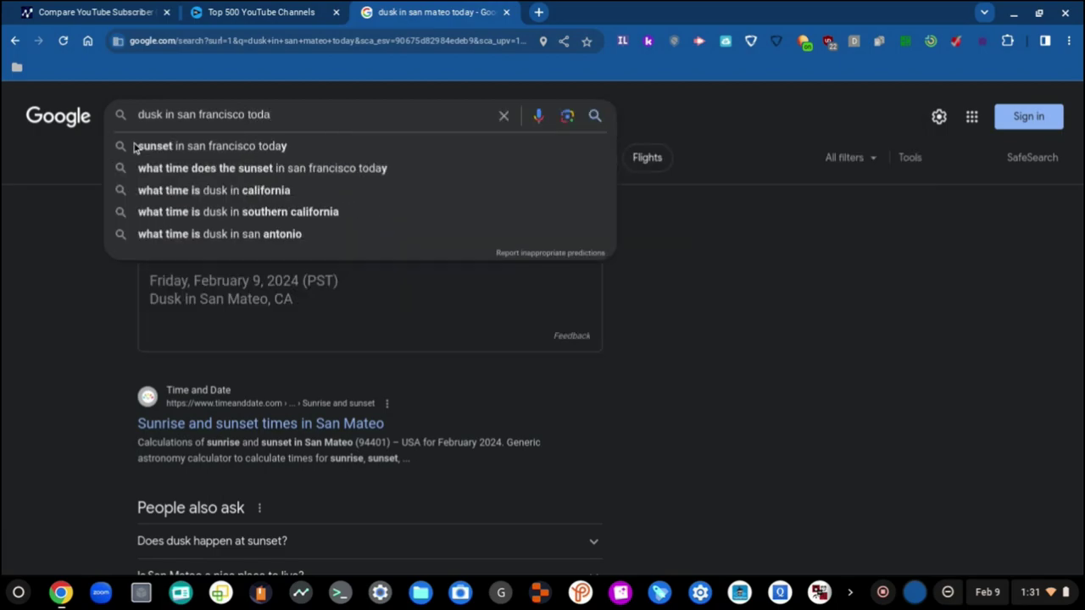
{"action": "type", "text": "y"}
{"action": "key", "text": "Return"}
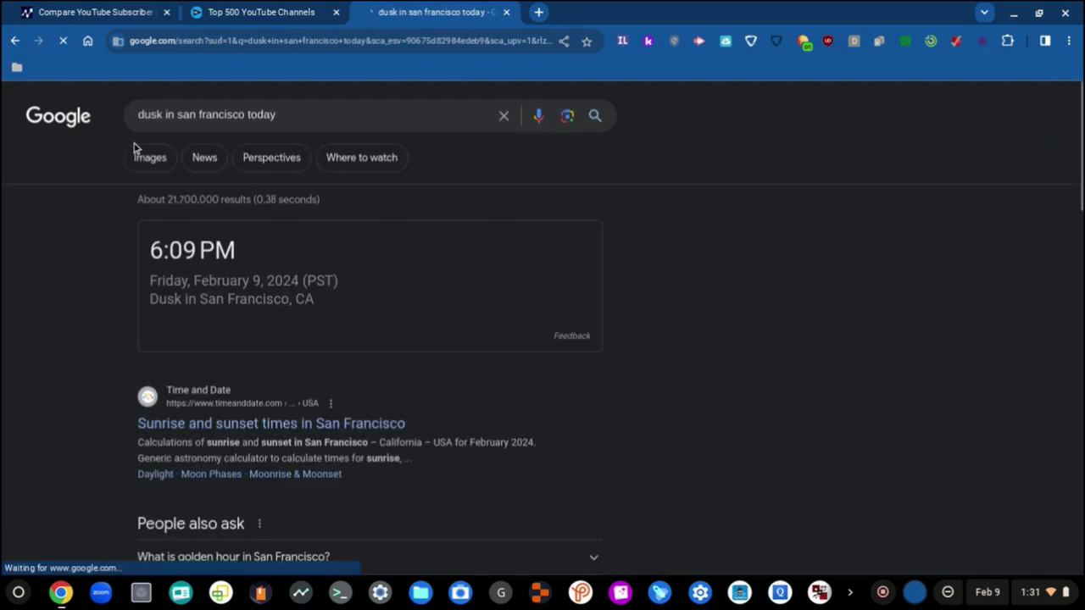
{"action": "scroll", "coordinate": [10, 301], "scroll_direction": "down", "scroll_amount": 2}
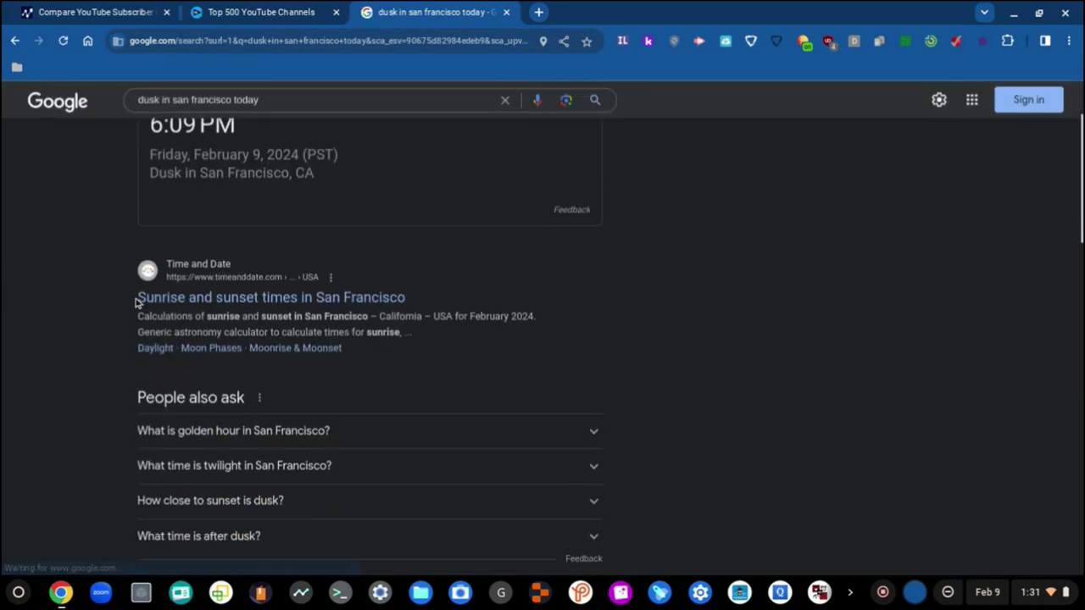
Step: Open San Francisco's sunrise/sunset page on timeanddate.com and view its current local time
{"action": "left_click", "coordinate": [180, 305]}
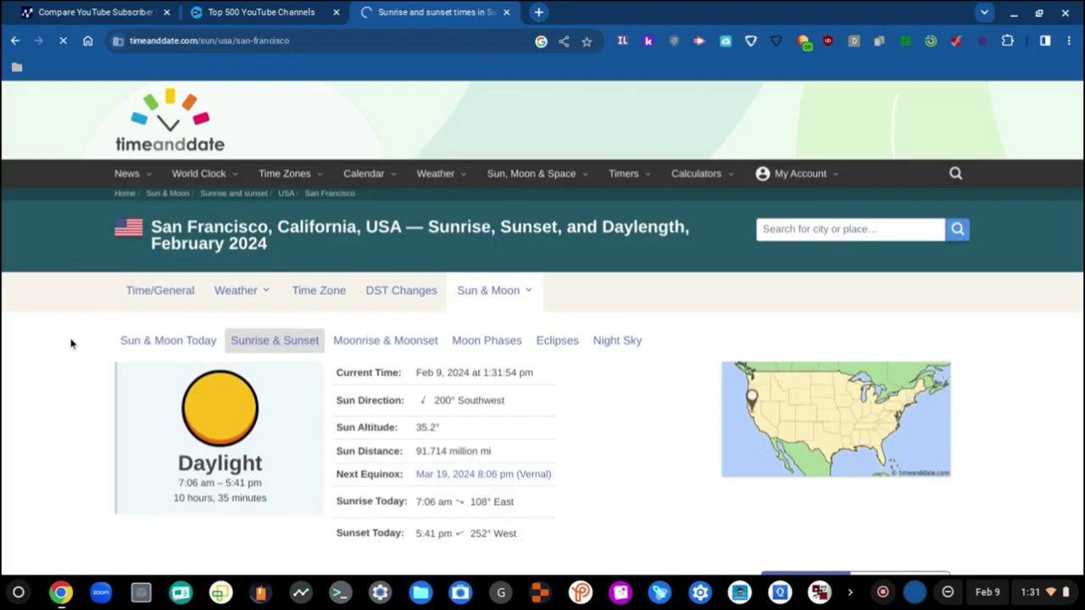
{"action": "left_click_drag", "start_coordinate": [71, 343], "coordinate": [217, 341]}
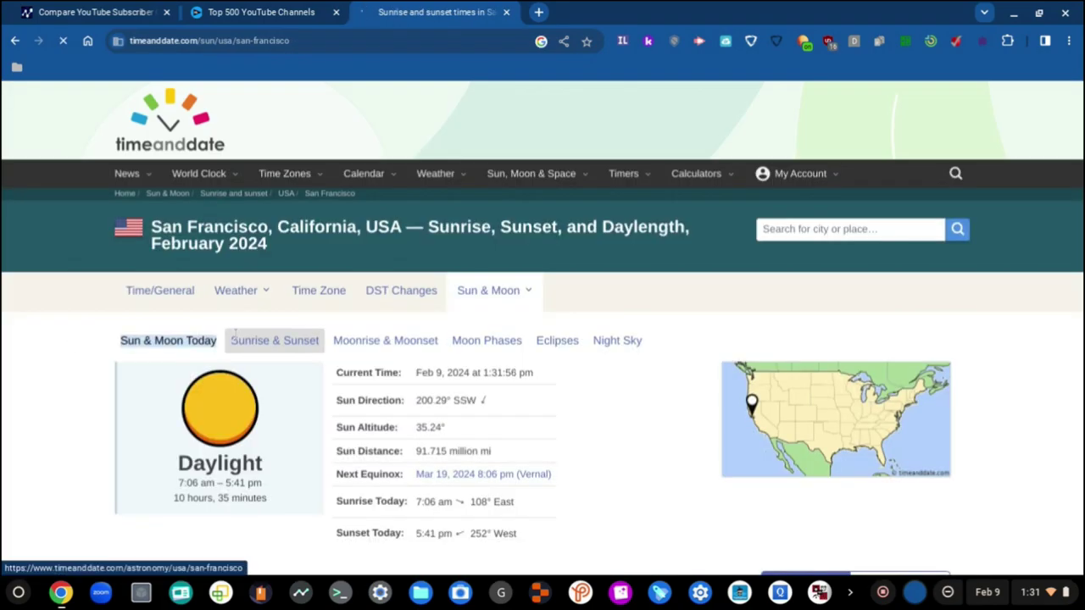
{"action": "left_click", "coordinate": [169, 292]}
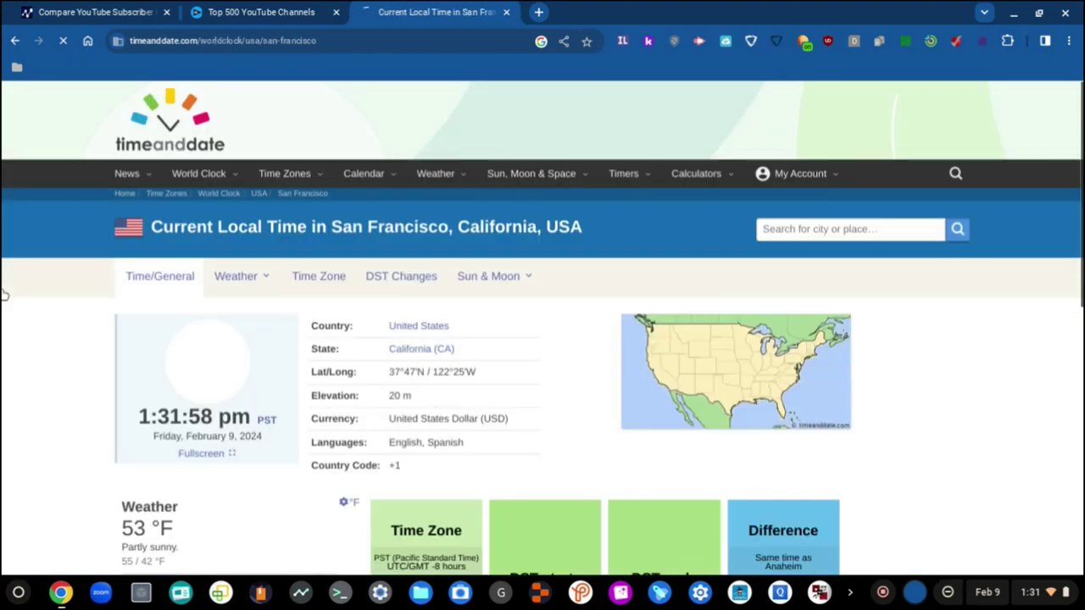
{"action": "scroll", "coordinate": [4, 293], "scroll_direction": "down", "scroll_amount": 1}
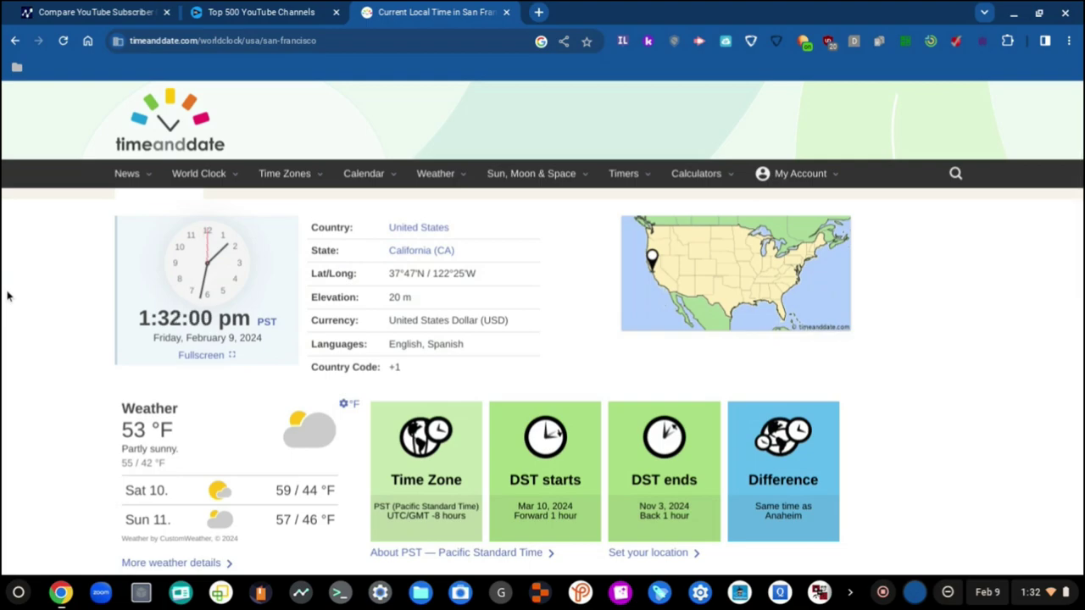
{"action": "scroll", "coordinate": [7, 295], "scroll_direction": "down", "scroll_amount": 3}
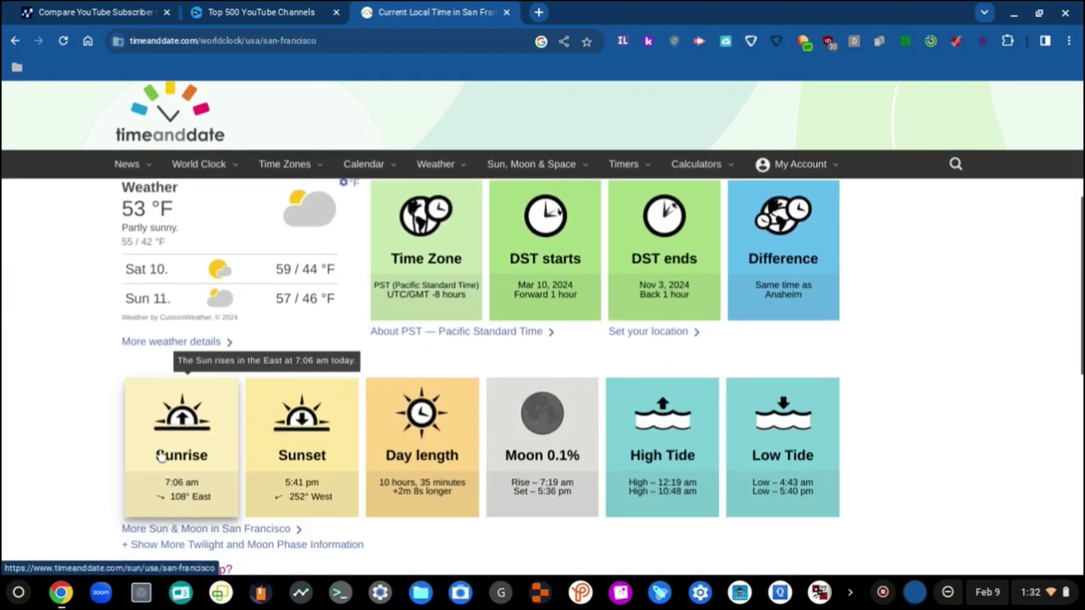
{"action": "scroll", "coordinate": [161, 456], "scroll_direction": "up", "scroll_amount": 4}
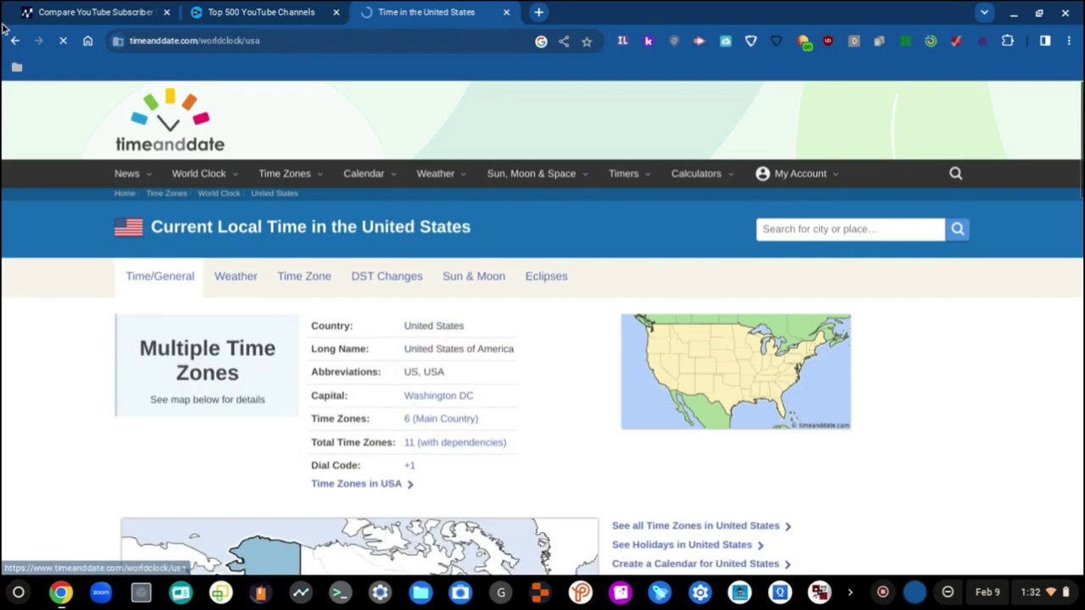
{"action": "scroll", "coordinate": [105, 207], "scroll_direction": "down", "scroll_amount": 5}
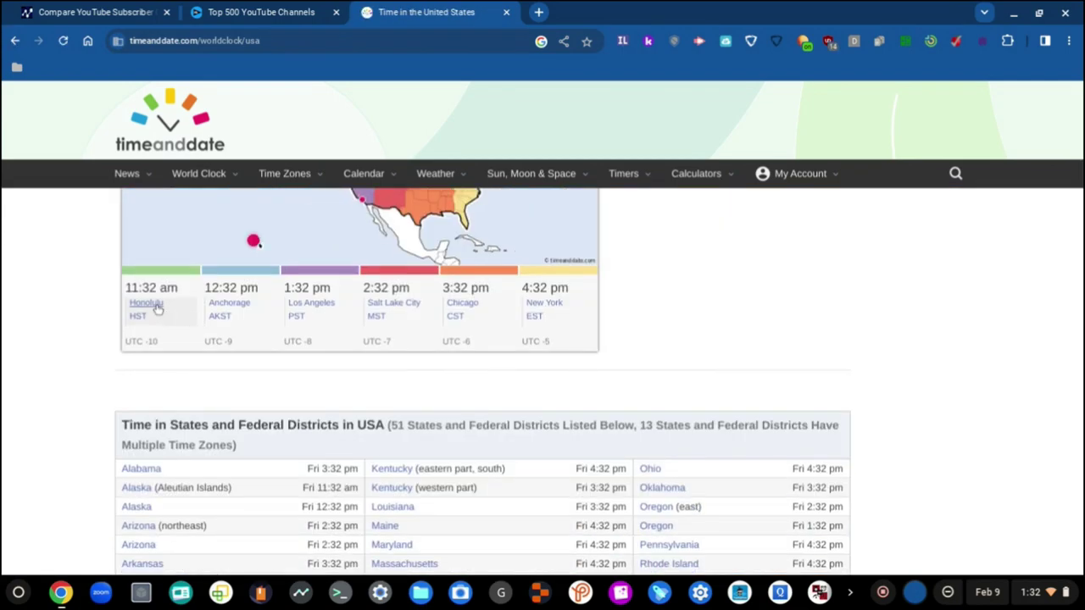
{"action": "scroll", "coordinate": [157, 309], "scroll_direction": "up", "scroll_amount": 2}
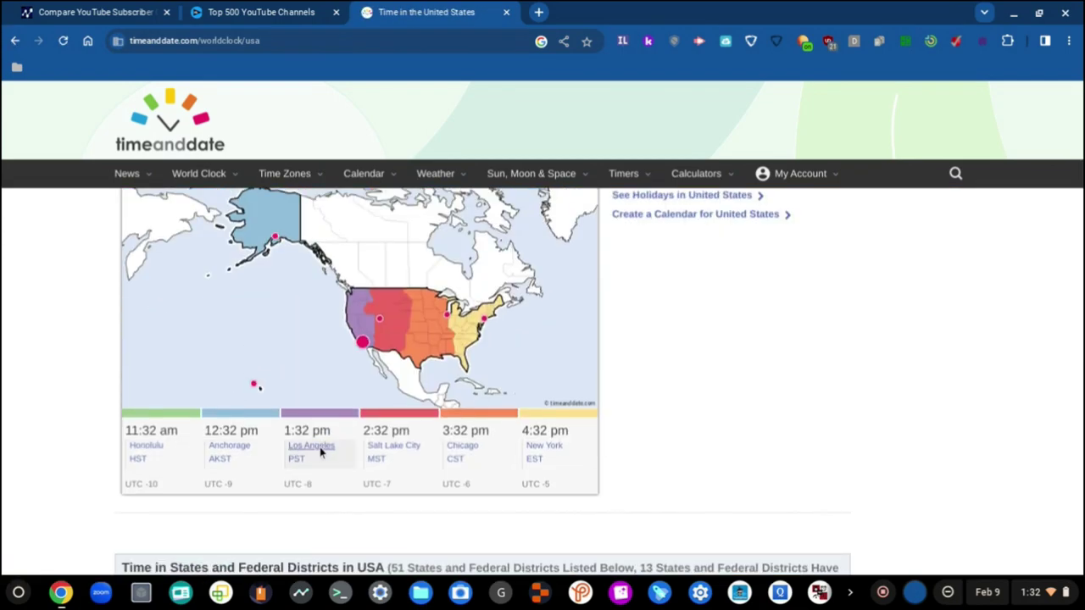
Step: View the Los Angeles local time page, then the list of California city times
{"action": "left_click", "coordinate": [320, 452]}
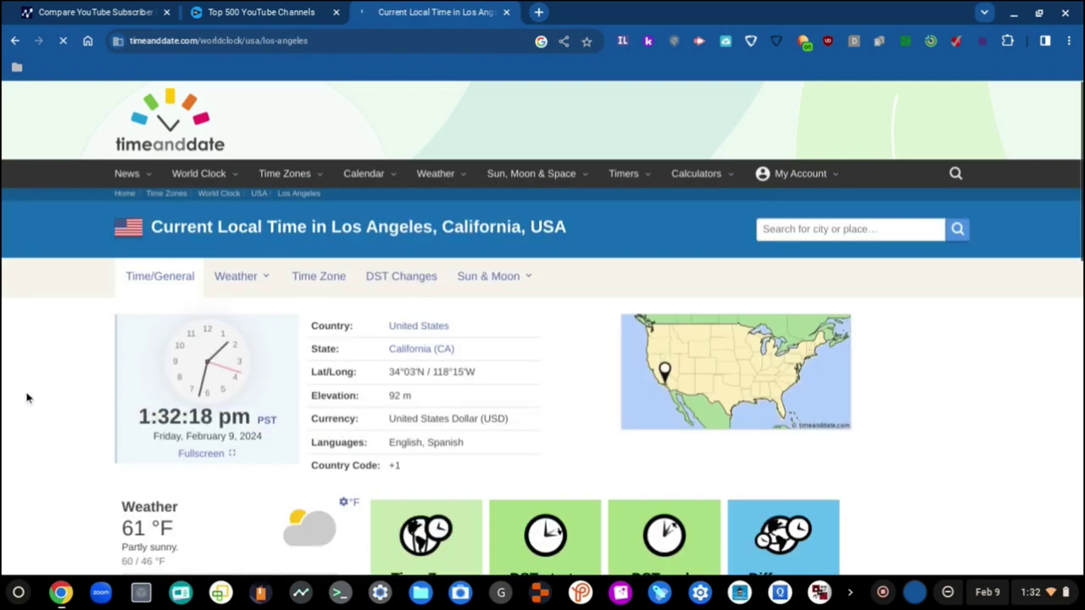
{"action": "scroll", "coordinate": [28, 396], "scroll_direction": "down", "scroll_amount": 4}
{"action": "scroll", "coordinate": [28, 396], "scroll_direction": "up", "scroll_amount": 4}
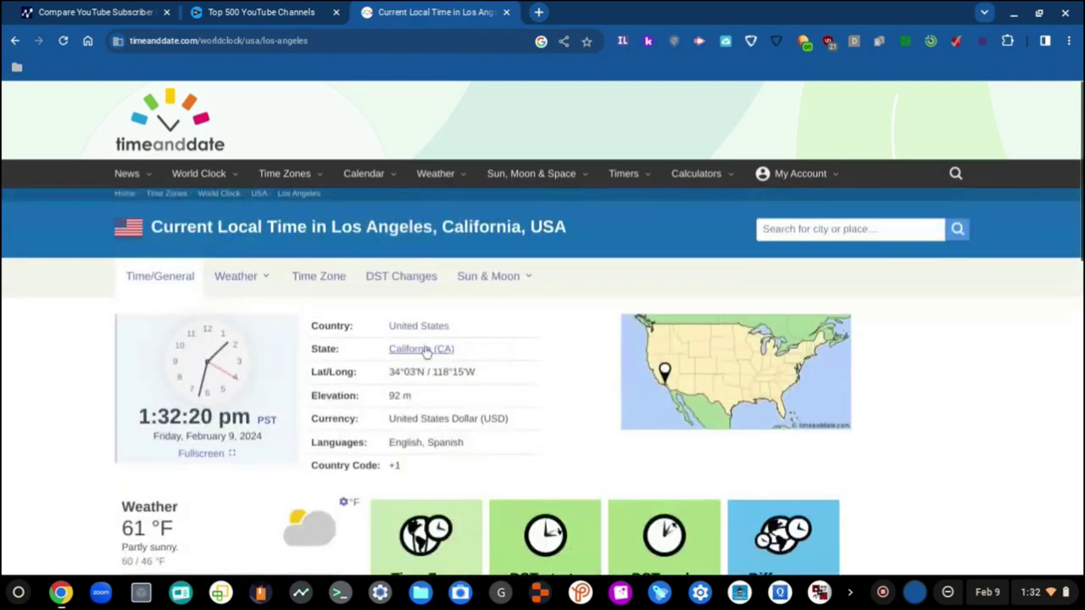
{"action": "left_click", "coordinate": [426, 352]}
{"action": "scroll", "coordinate": [34, 333], "scroll_direction": "down", "scroll_amount": 5}
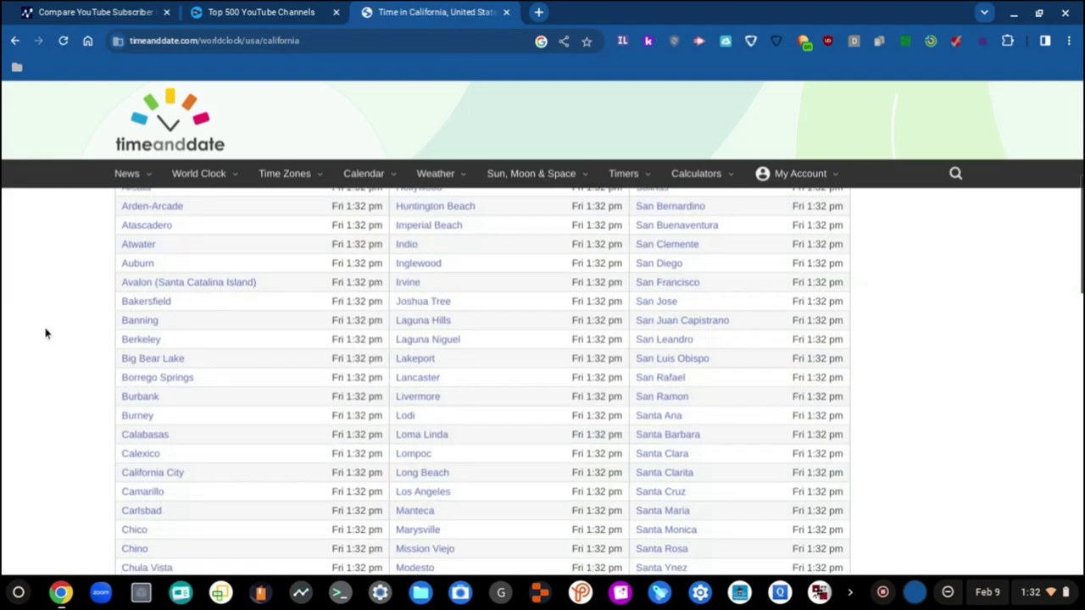
Step: Check local times for Berkeley, Big Bear Lake, Borrego Springs and Burbank
{"action": "left_click", "coordinate": [140, 339]}
{"action": "scroll", "coordinate": [4, 329], "scroll_direction": "down", "scroll_amount": 5}
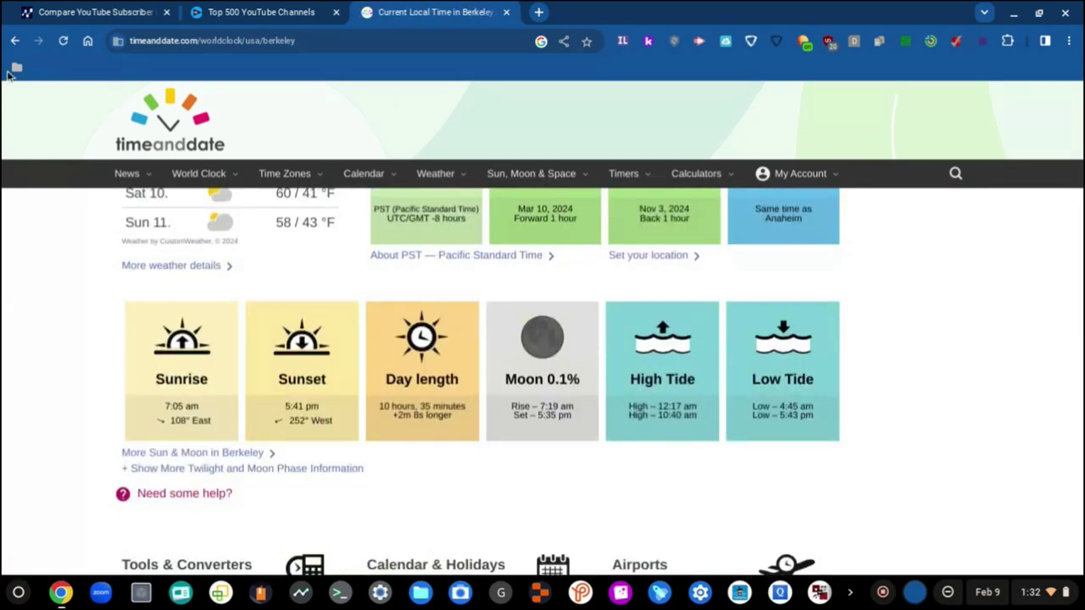
{"action": "left_click", "coordinate": [15, 40]}
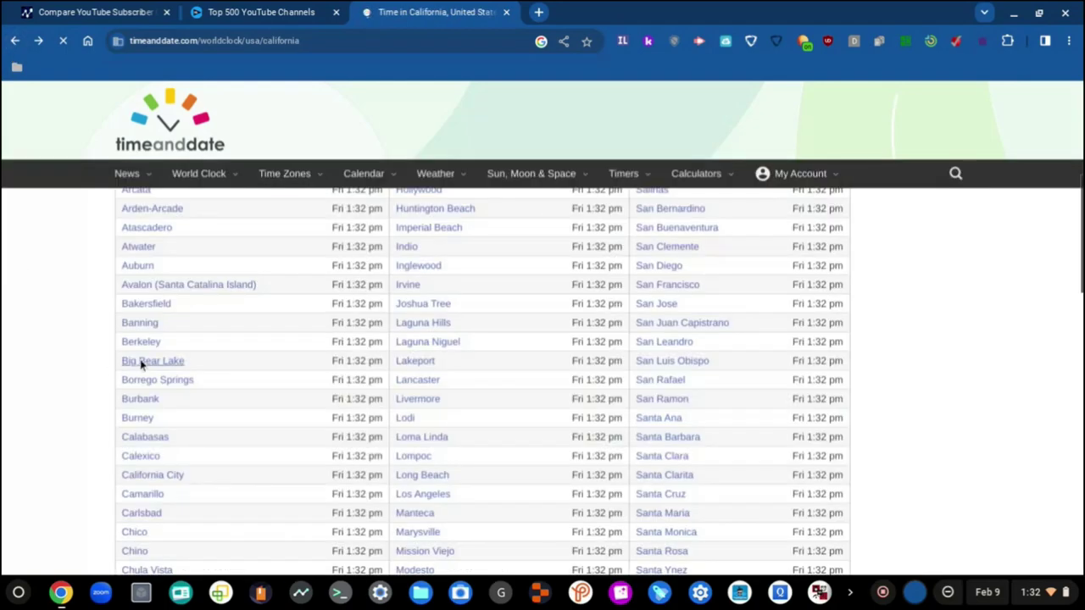
{"action": "left_click", "coordinate": [123, 362]}
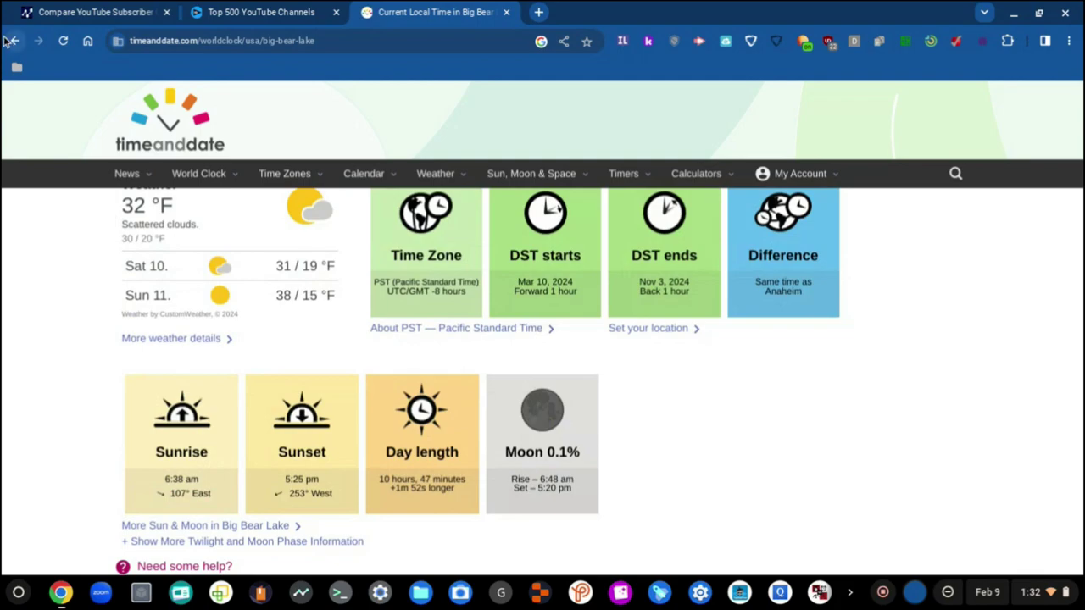
{"action": "left_click", "coordinate": [11, 41]}
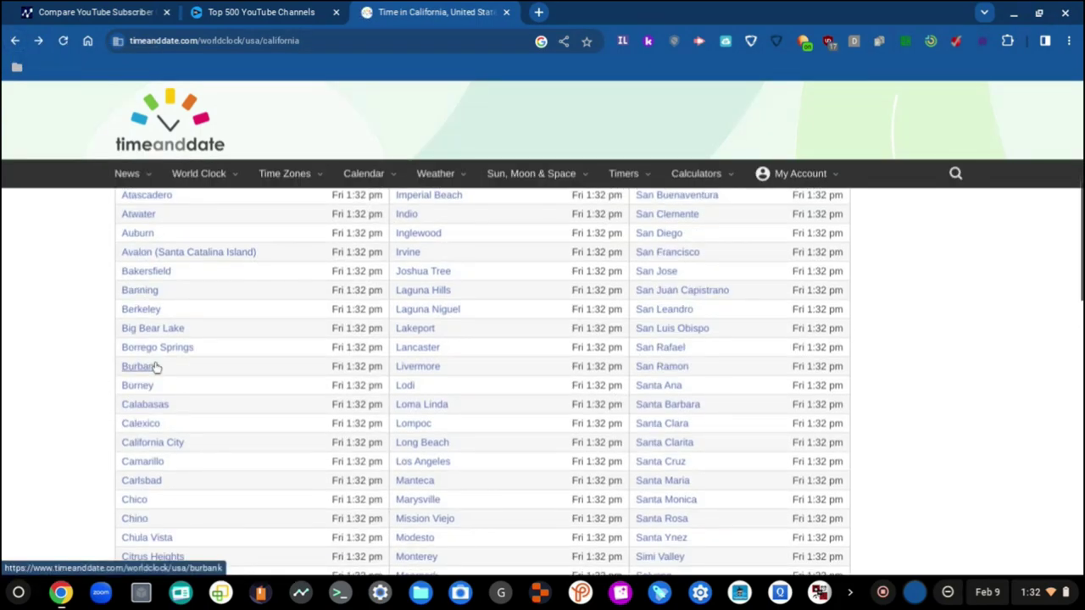
{"action": "left_click", "coordinate": [153, 348]}
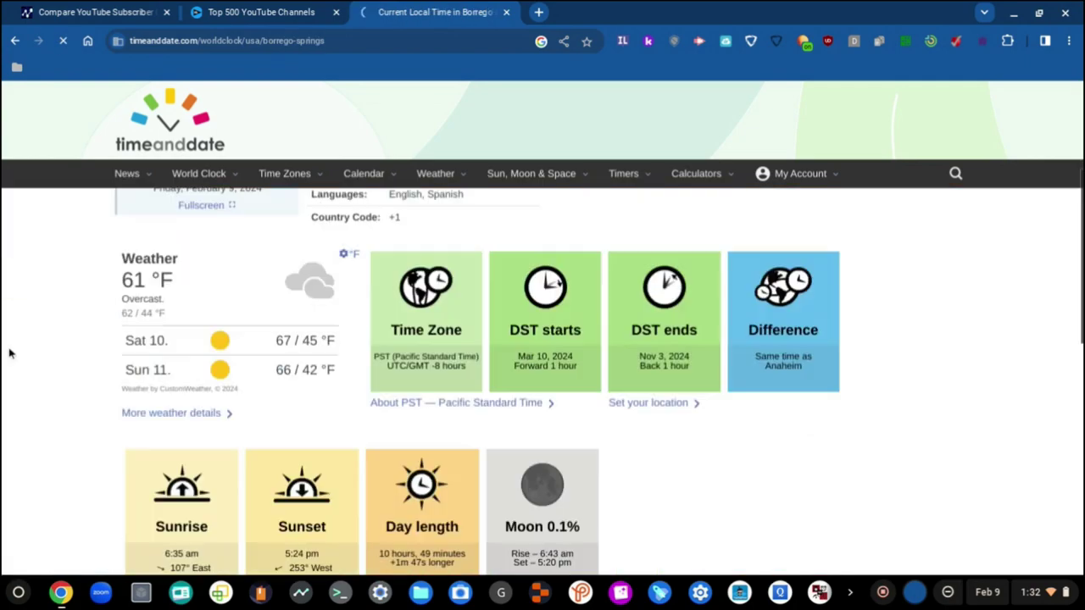
{"action": "left_click", "coordinate": [14, 40]}
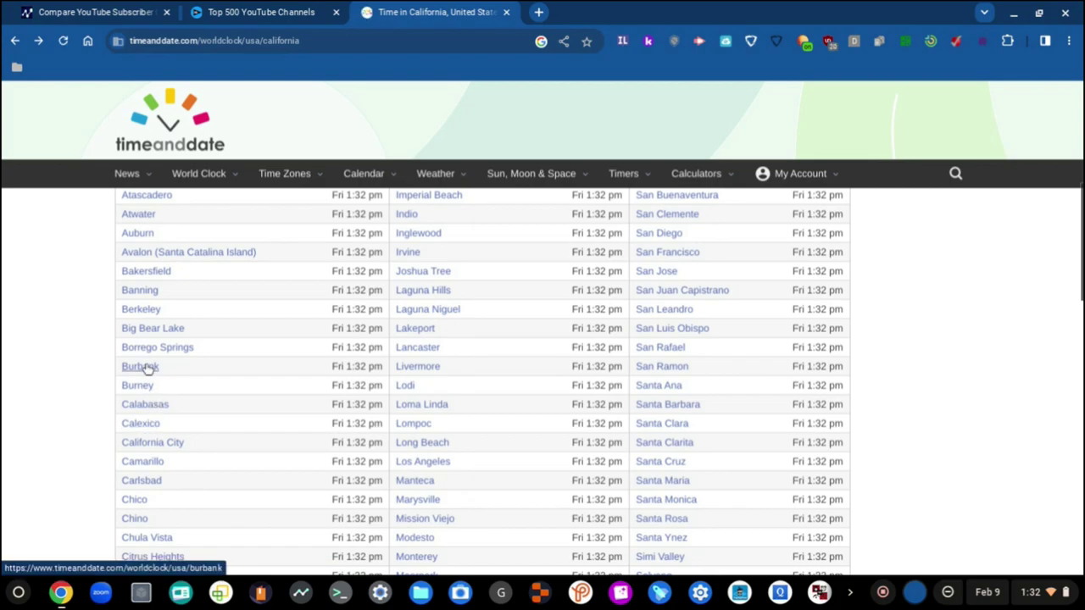
{"action": "left_click", "coordinate": [140, 366]}
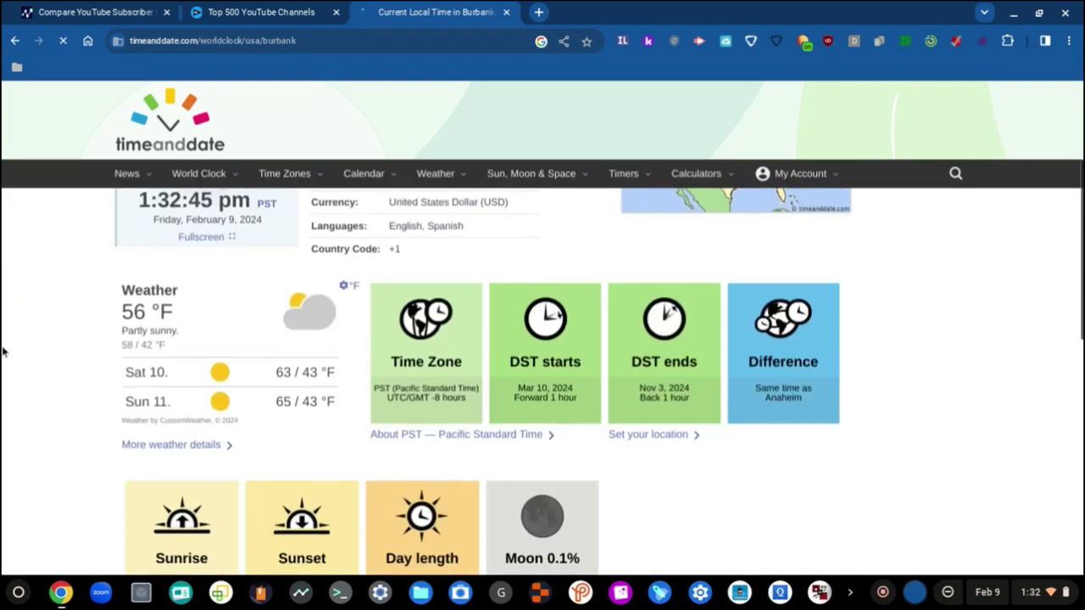
{"action": "scroll", "coordinate": [2, 351], "scroll_direction": "down", "scroll_amount": 1}
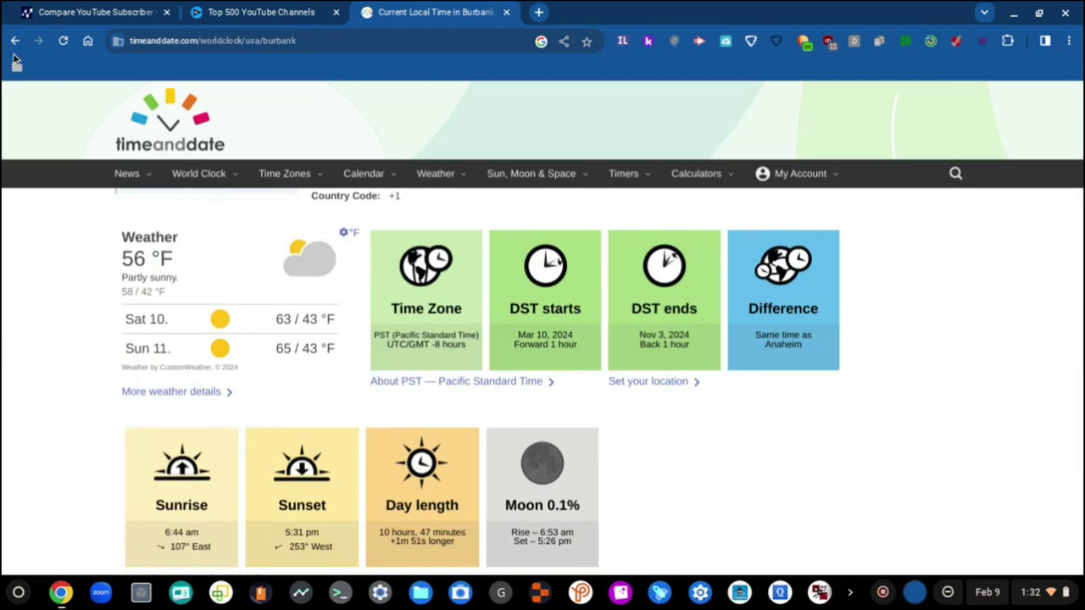
{"action": "left_click", "coordinate": [15, 42]}
{"action": "scroll", "coordinate": [2, 341], "scroll_direction": "down", "scroll_amount": 1}
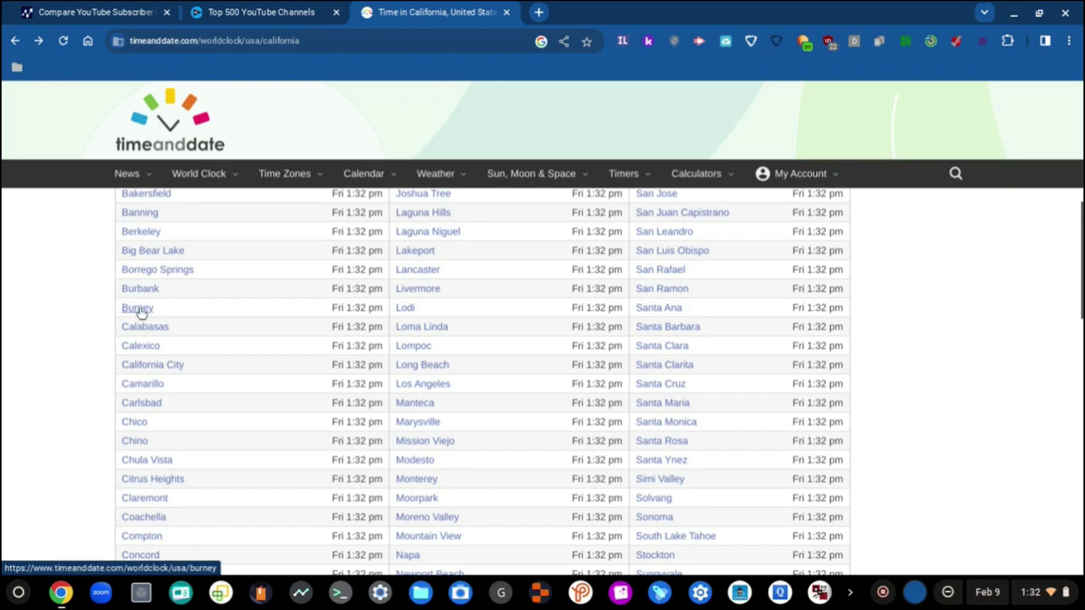
Step: Check Burney's times (sunrise 7:08 am, sunset 5:33 pm), then return to vidIQ's Top 500 list
{"action": "left_click", "coordinate": [137, 308]}
{"action": "scroll", "coordinate": [85, 303], "scroll_direction": "down", "scroll_amount": 3}
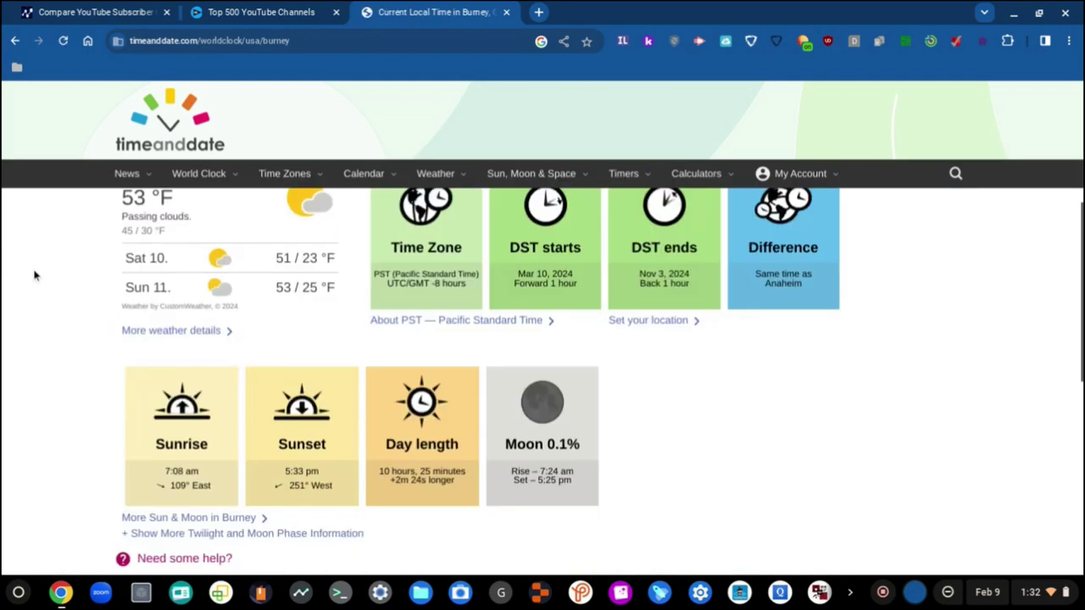
{"action": "mouse_move", "coordinate": [161, 449]}
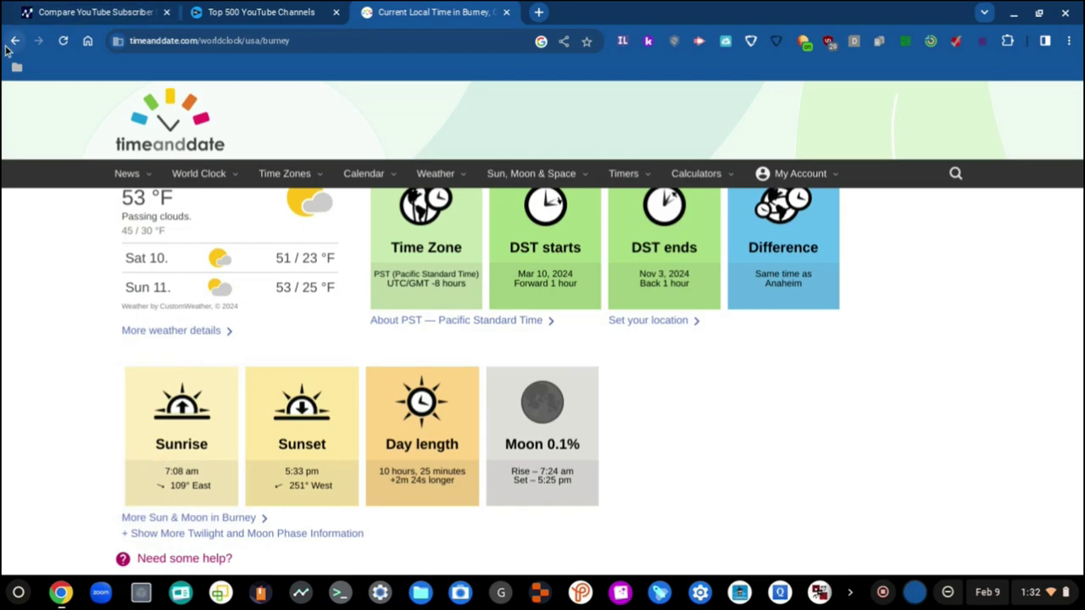
{"action": "scroll", "coordinate": [42, 277], "scroll_direction": "up", "scroll_amount": 3}
{"action": "scroll", "coordinate": [43, 278], "scroll_direction": "down", "scroll_amount": 3}
{"action": "scroll", "coordinate": [47, 280], "scroll_direction": "down", "scroll_amount": 2}
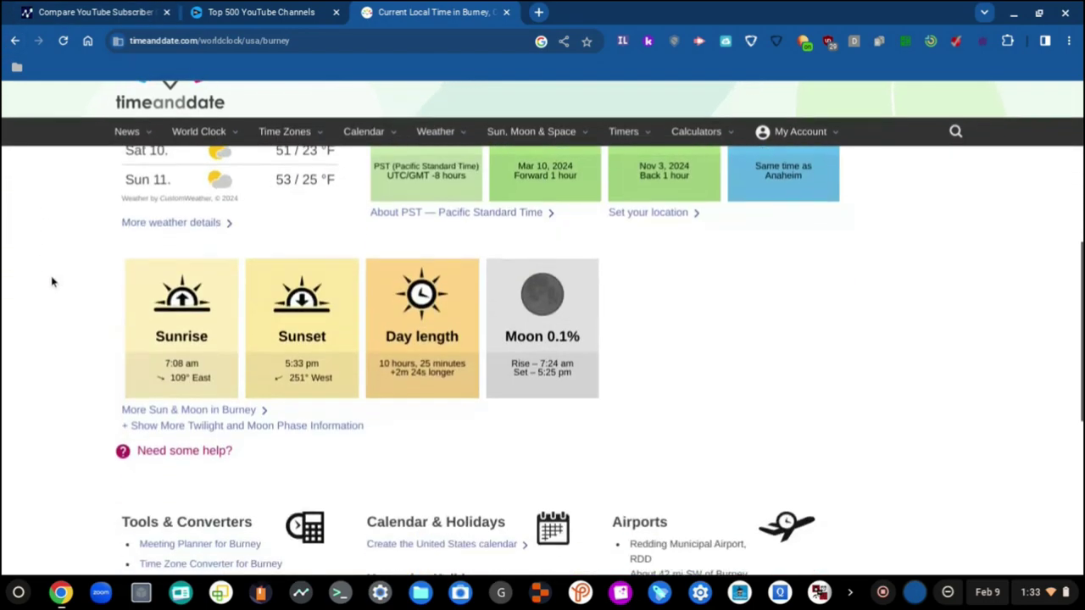
{"action": "scroll", "coordinate": [93, 335], "scroll_direction": "up", "scroll_amount": 5}
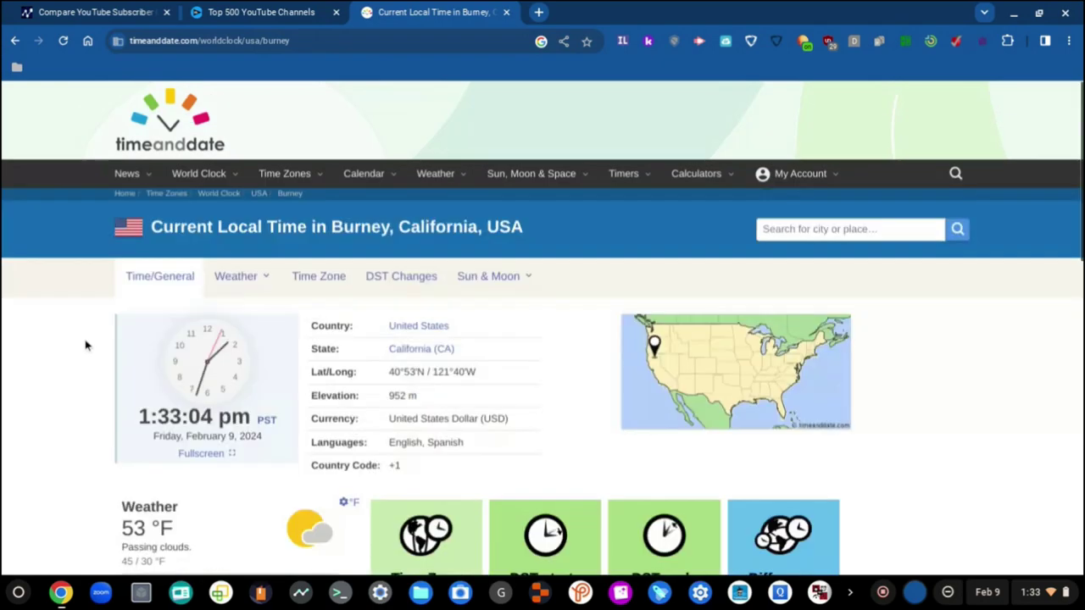
{"action": "left_click", "coordinate": [244, 12]}
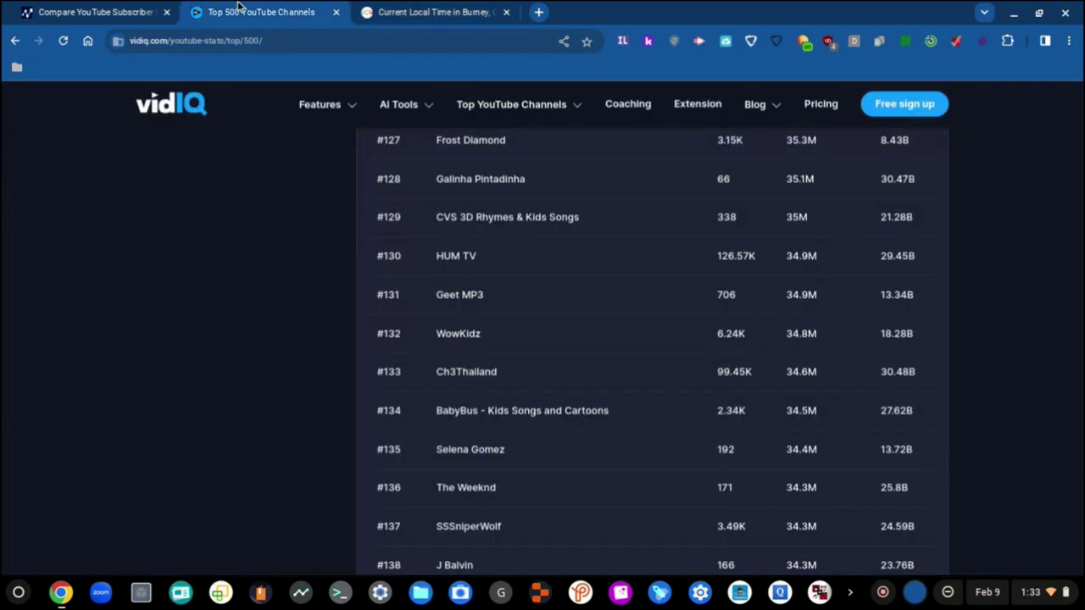
Step: Close the Burney time tab and open a new blank tab
{"action": "left_click", "coordinate": [506, 12]}
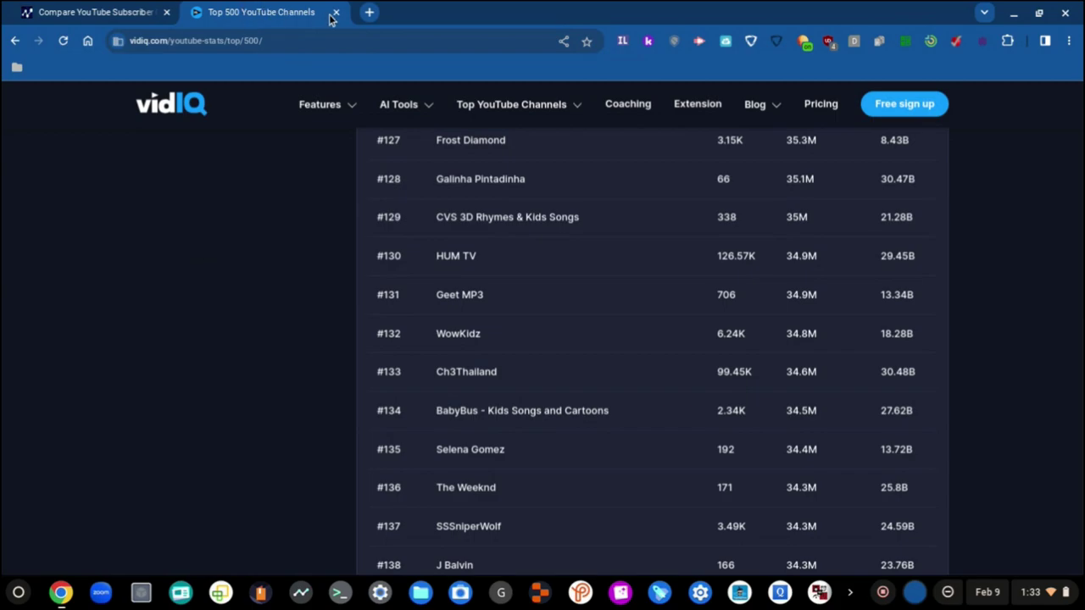
{"action": "left_click", "coordinate": [369, 11]}
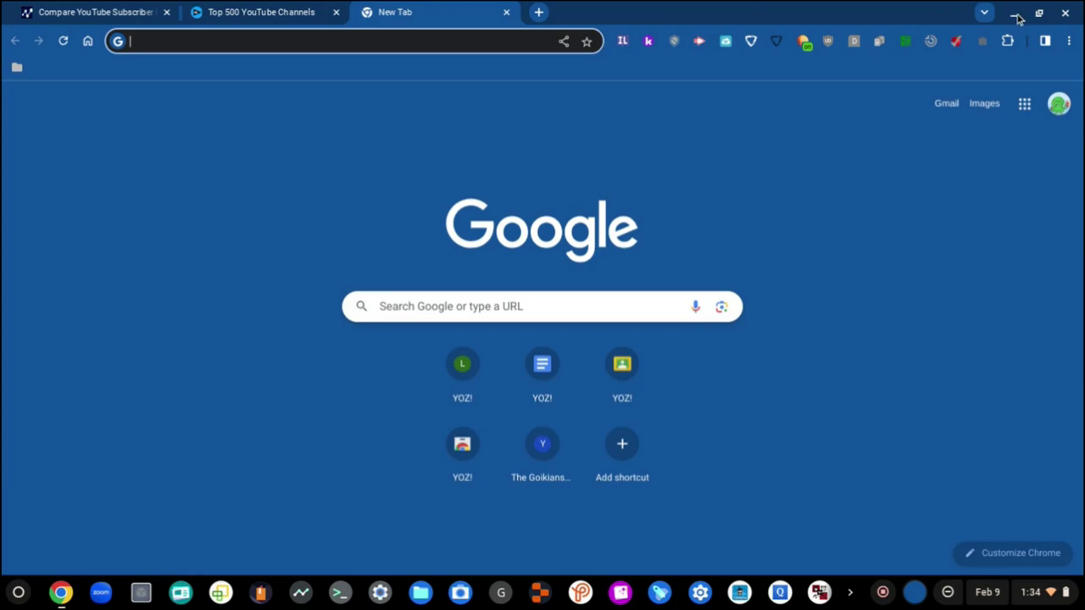
Step: Open the turned-in Unit 3 Cluster 1 quiz in the Period 5 Google Classroom class
{"action": "left_click", "coordinate": [1025, 103]}
{"action": "left_click", "coordinate": [948, 388]}
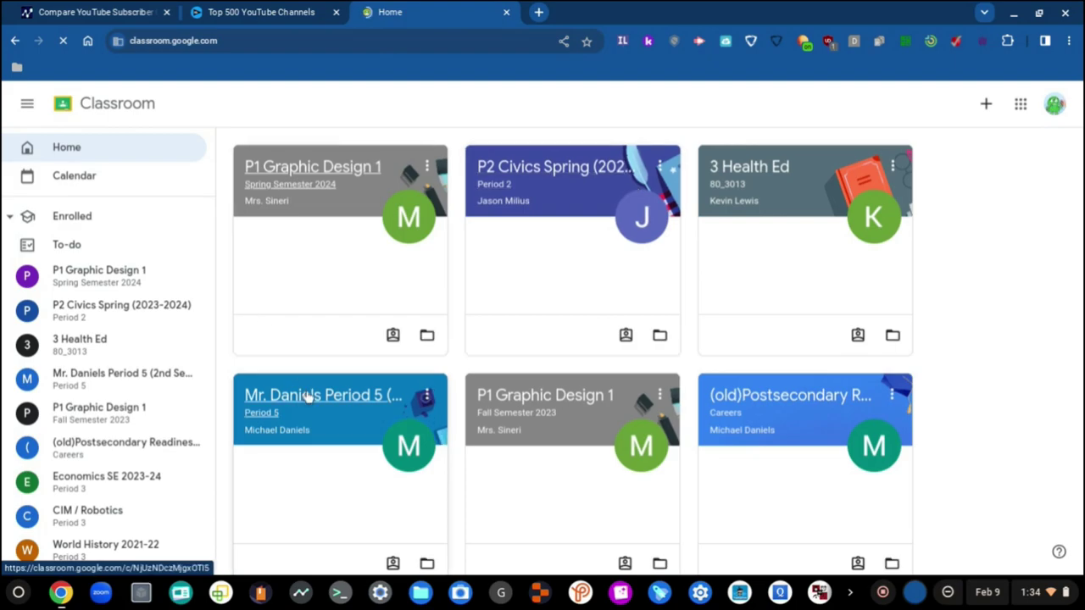
{"action": "left_click", "coordinate": [356, 397]}
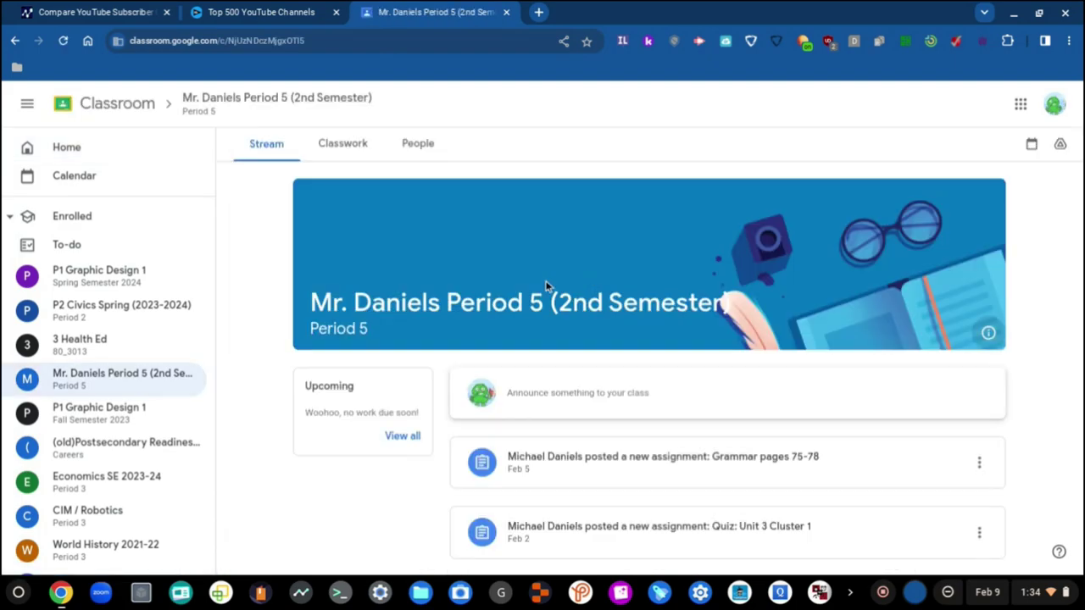
{"action": "scroll", "coordinate": [547, 289], "scroll_direction": "down", "scroll_amount": 3}
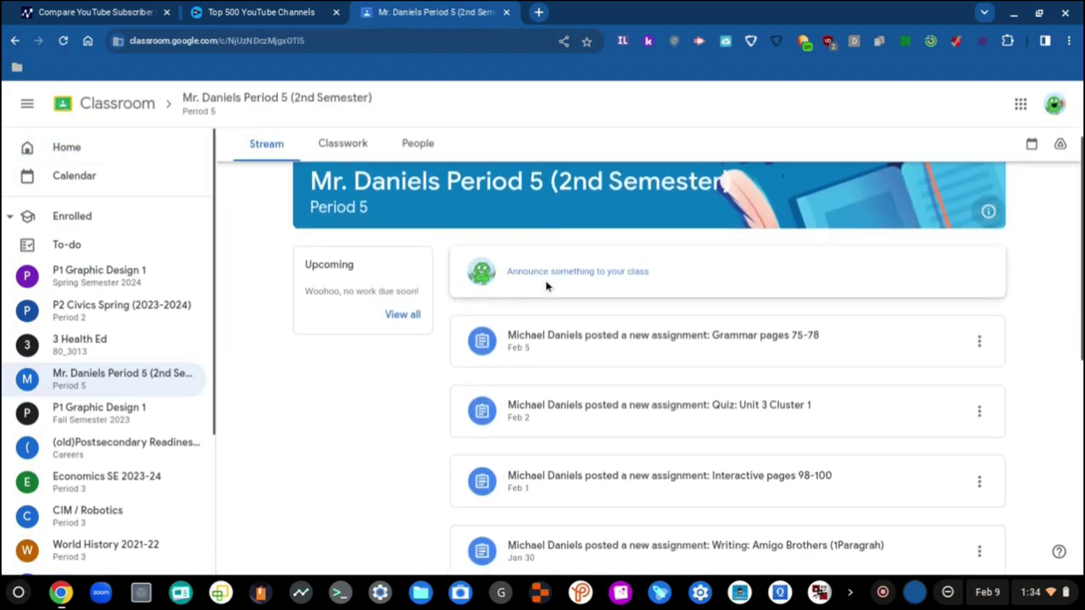
{"action": "left_click", "coordinate": [627, 322]}
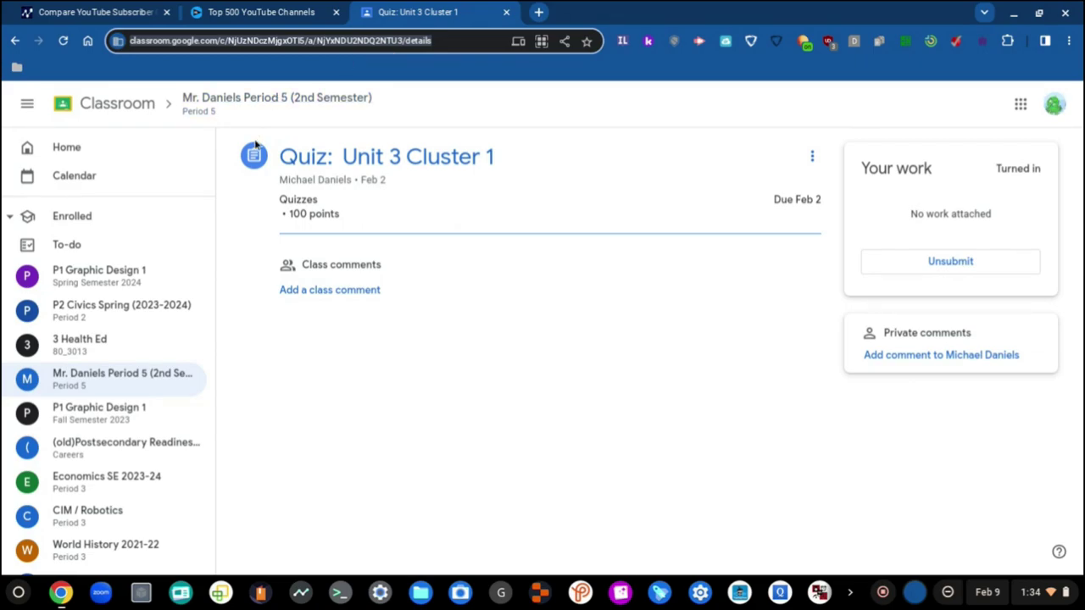
Step: Go to classlink.com
{"action": "key", "text": "ctrl+l"}
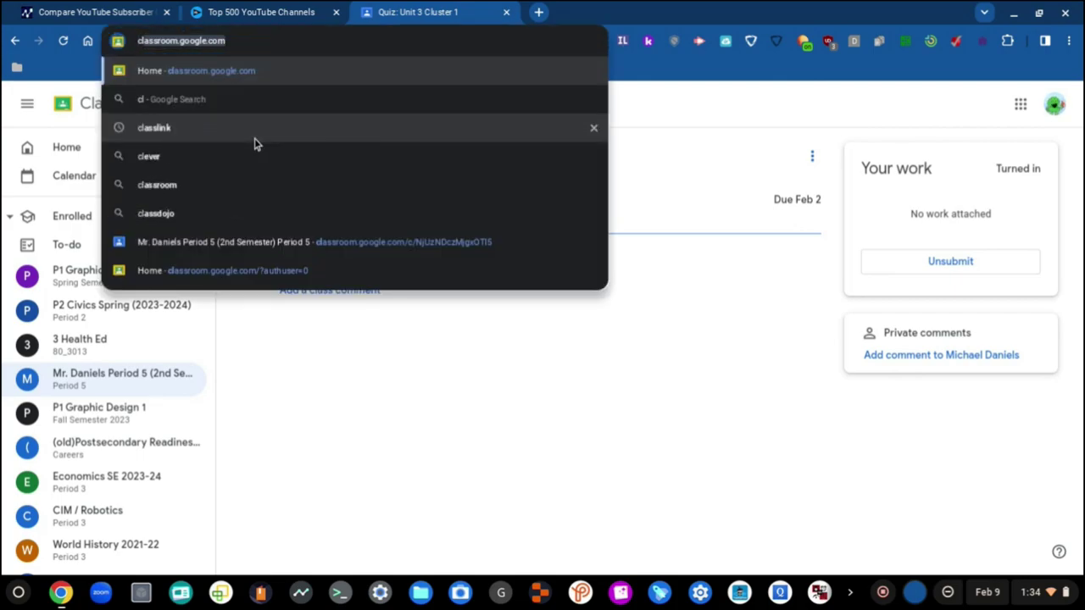
{"action": "type", "text": "classlink.com"}
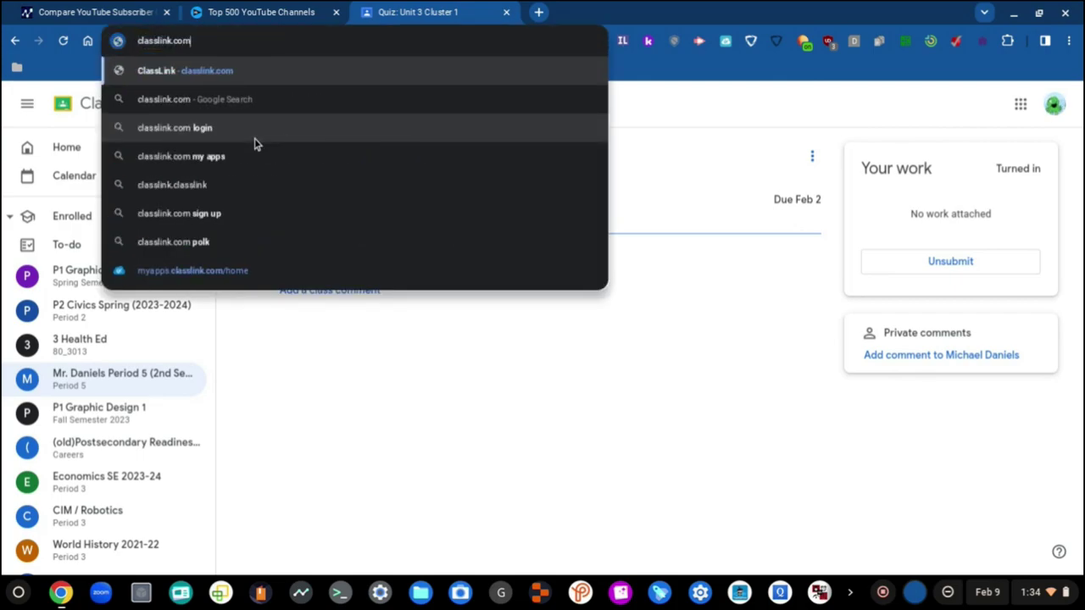
{"action": "key", "text": "Return"}
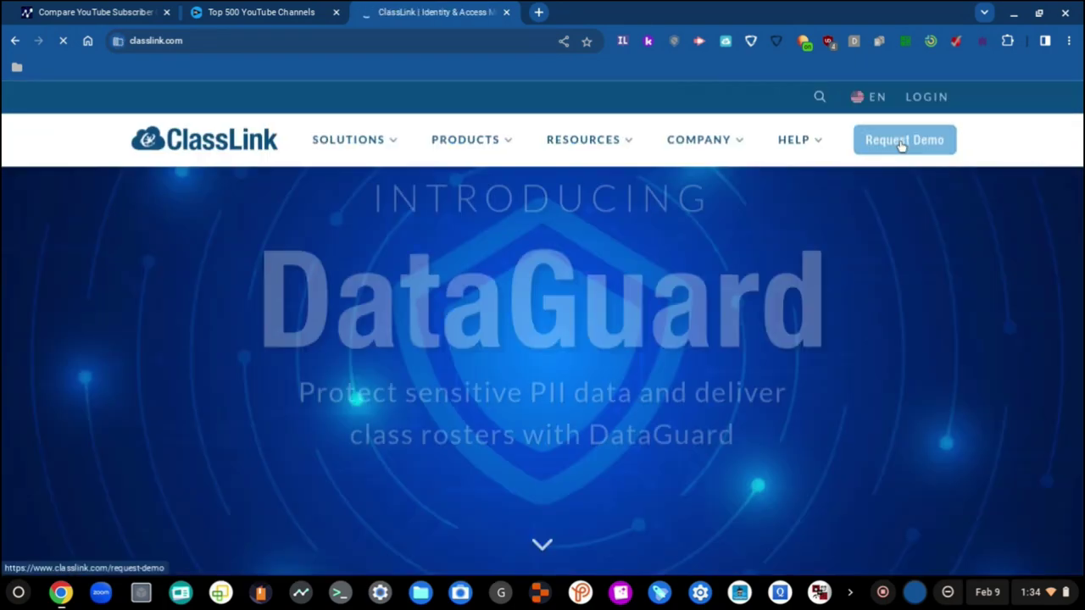
Step: Search ClassLink's login finder for 'bolsa grande' and choose Bolsa Grande High
{"action": "left_click", "coordinate": [936, 98]}
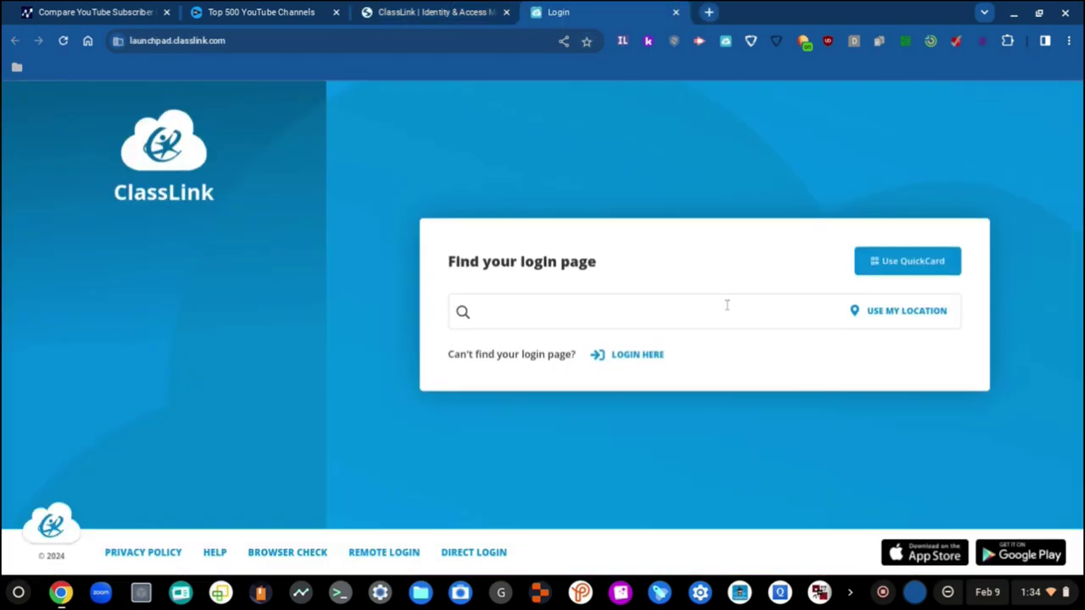
{"action": "left_click", "coordinate": [727, 305]}
{"action": "type", "text": "bolsa grande"}
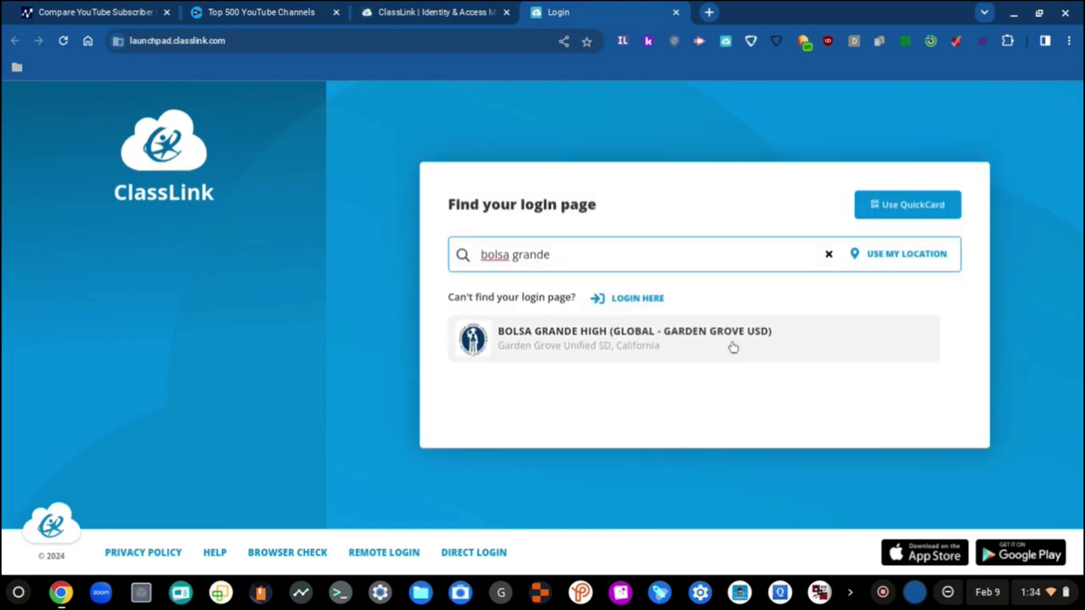
{"action": "left_click", "coordinate": [704, 342]}
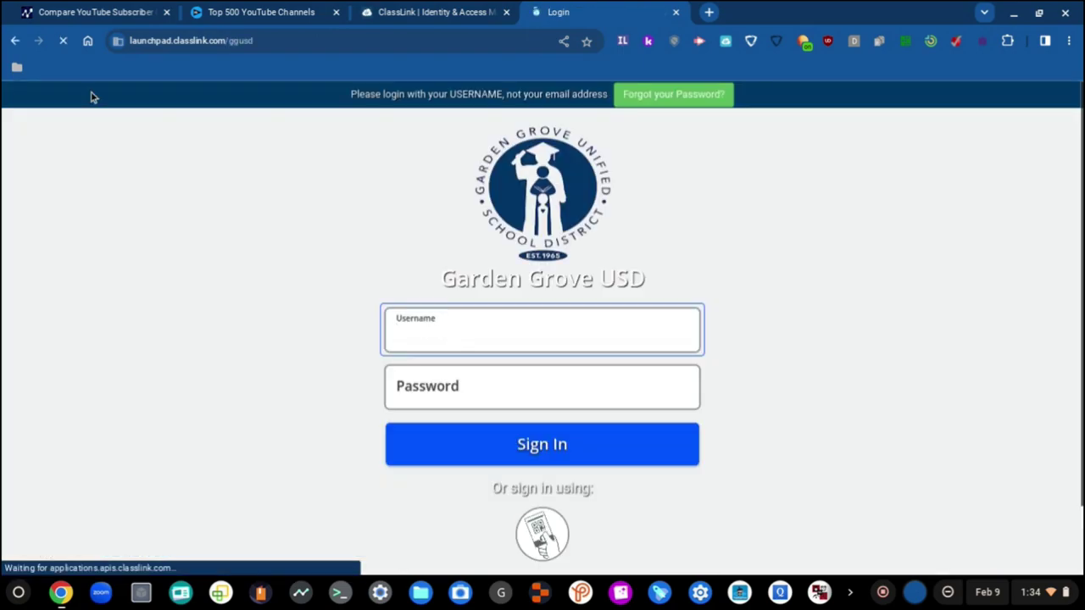
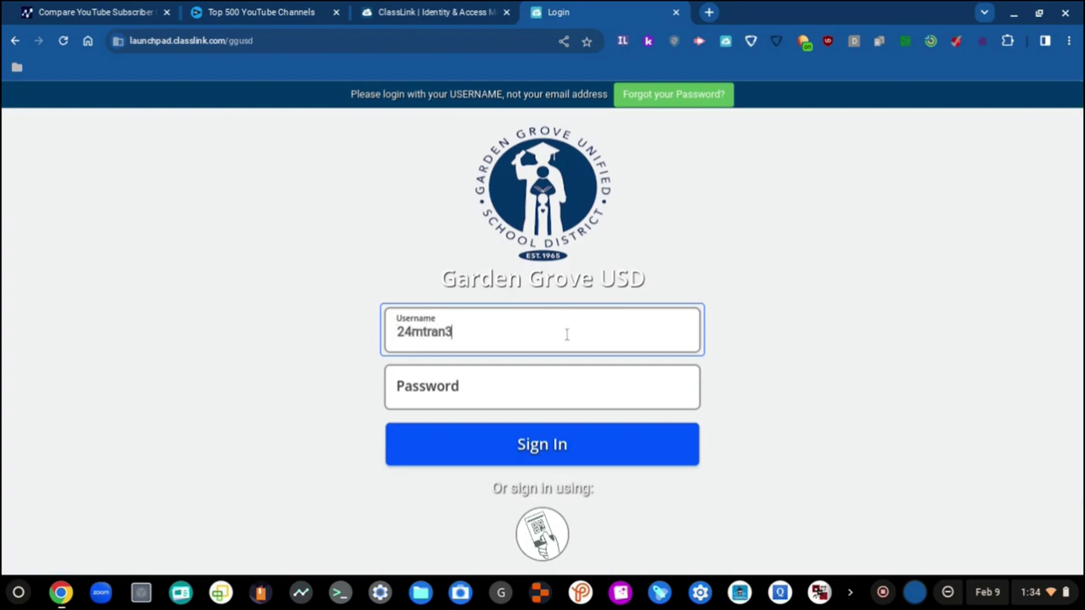
Step: Sign in to the Garden Grove USD ClassLink with the student's username and password
{"action": "key", "text": "Tab"}
{"action": "type", "text": "*****"}
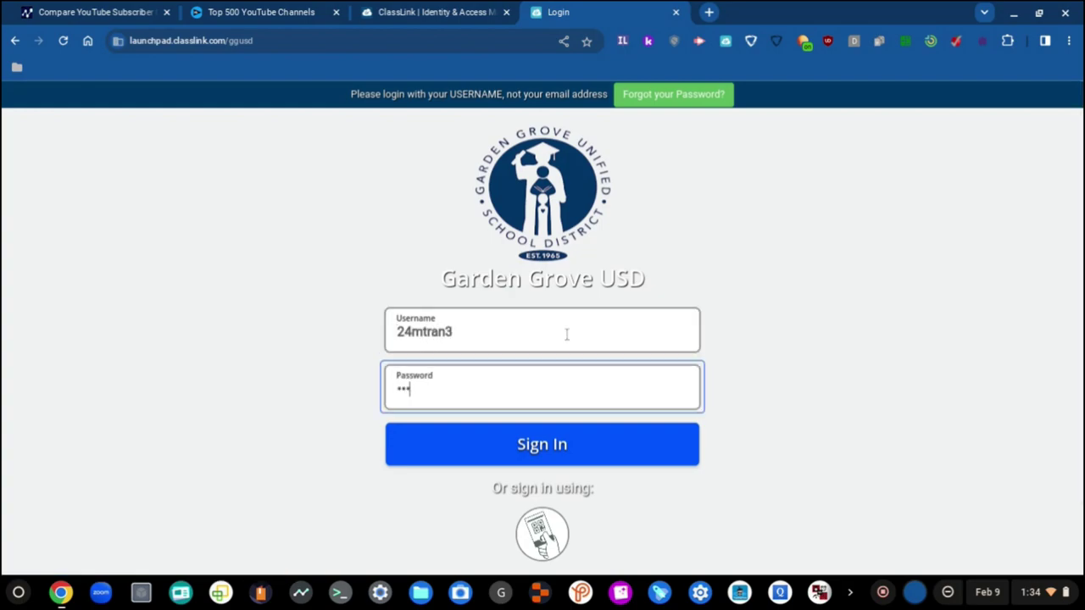
{"action": "type", "text": "*****"}
{"action": "key", "text": "Return"}
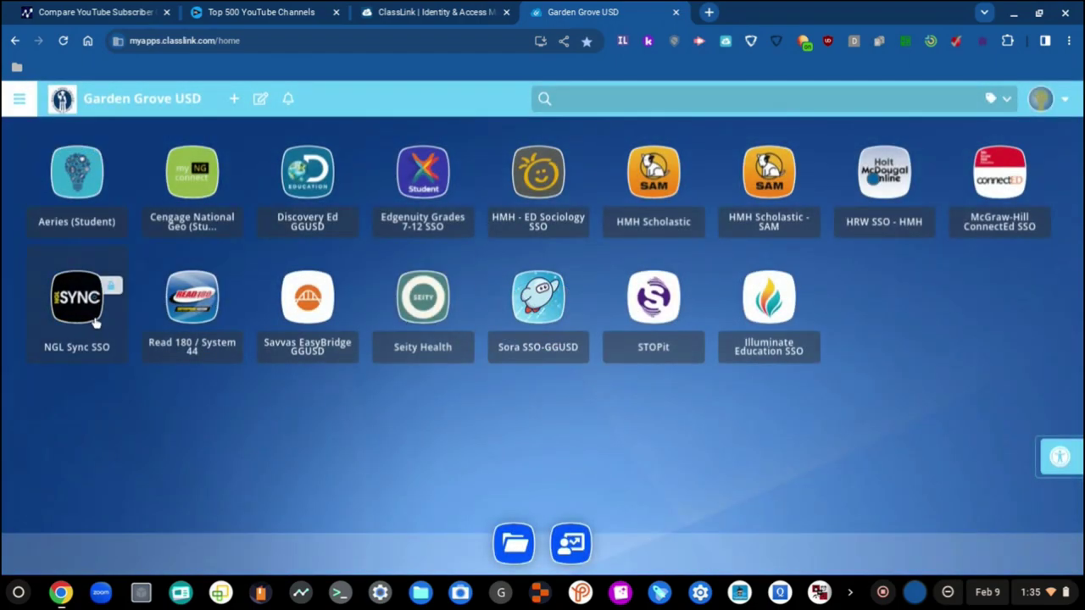
Step: Launch NGL Sync from its SSO tile, close the Garden Grove USD tab, and browse My Courses
{"action": "left_click", "coordinate": [89, 318]}
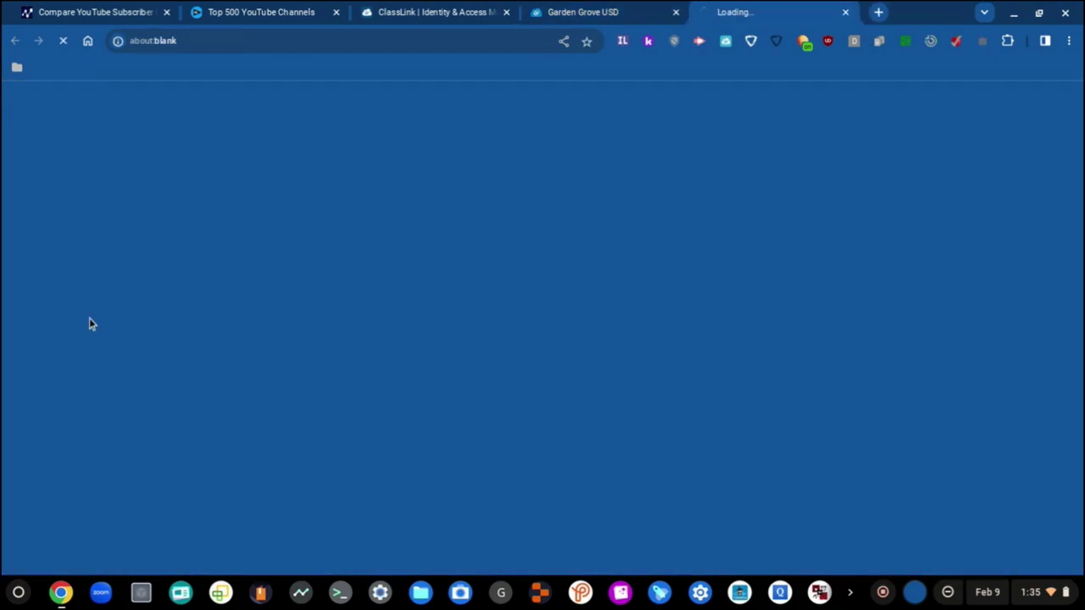
{"action": "left_click", "coordinate": [676, 13]}
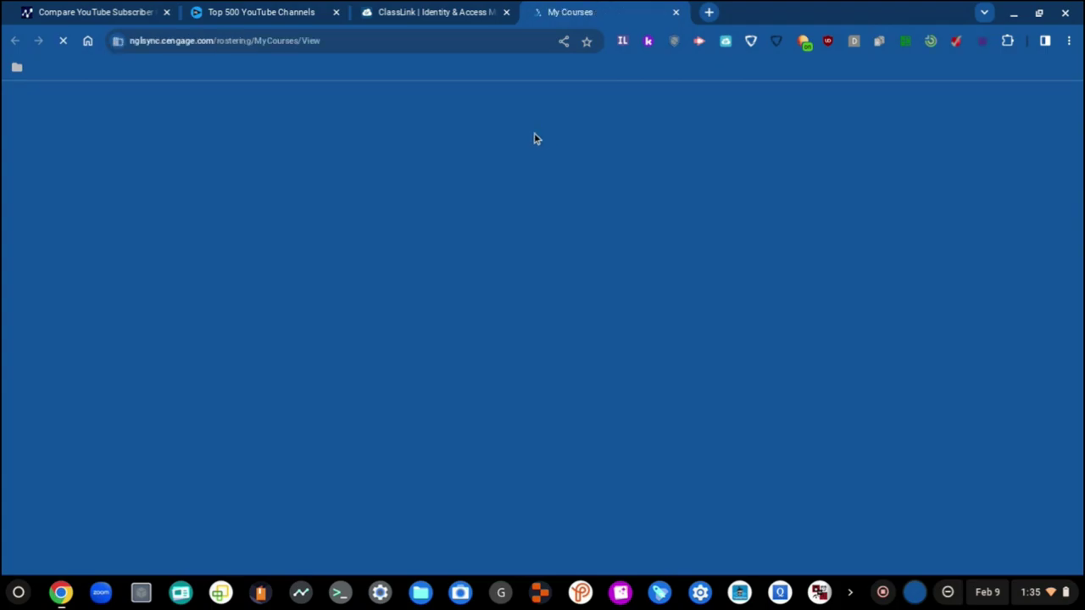
{"action": "scroll", "coordinate": [478, 247], "scroll_direction": "down", "scroll_amount": 3}
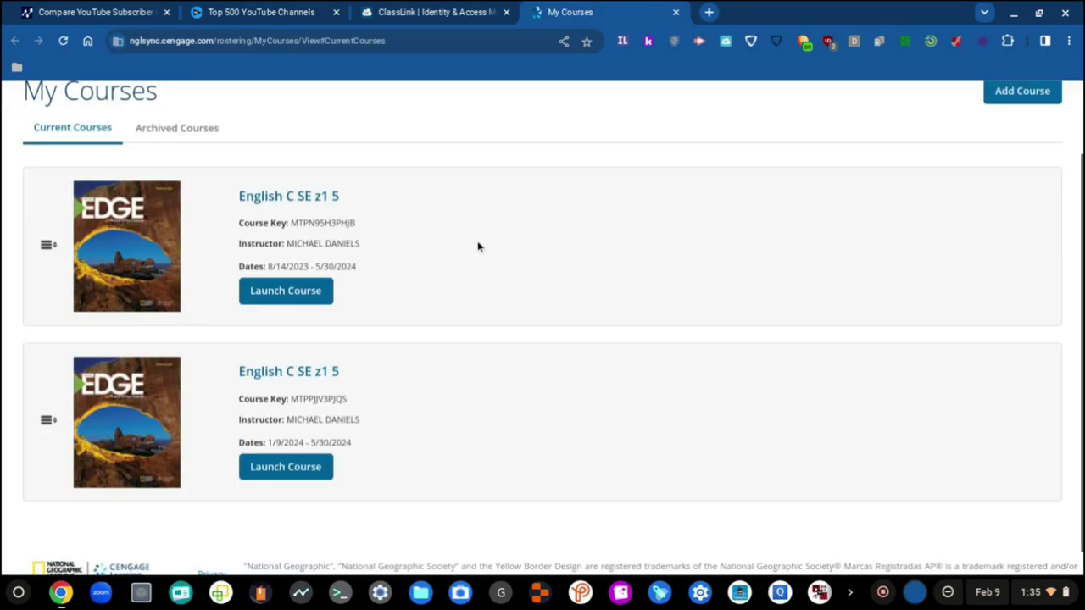
{"action": "scroll", "coordinate": [311, 364], "scroll_direction": "up", "scroll_amount": 3}
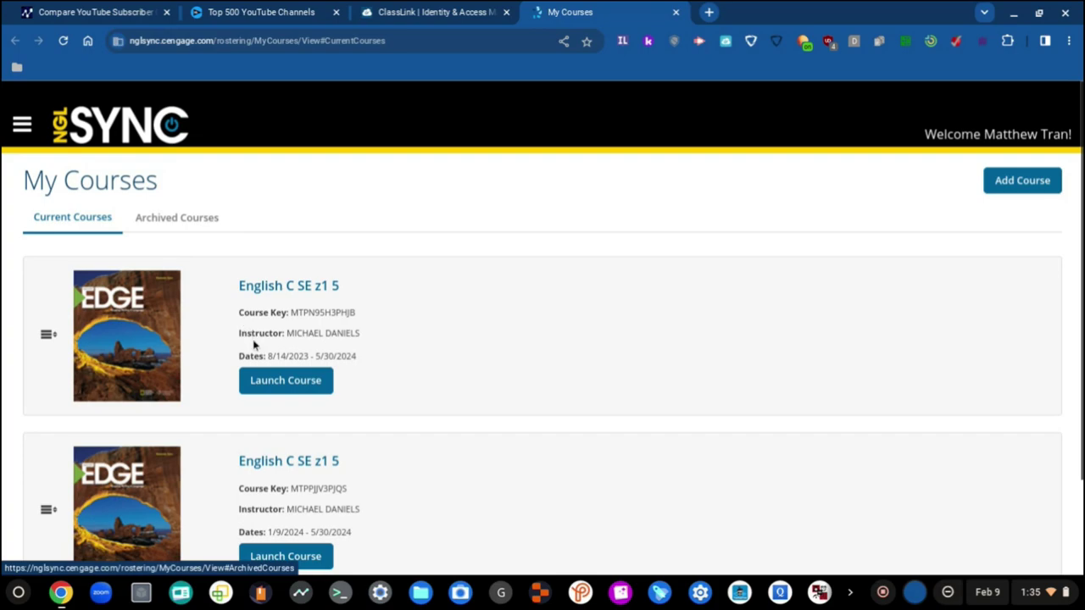
{"action": "scroll", "coordinate": [255, 356], "scroll_direction": "down", "scroll_amount": 3}
Step: Launch the first English C SE z1 5 course
{"action": "left_click", "coordinate": [286, 263]}
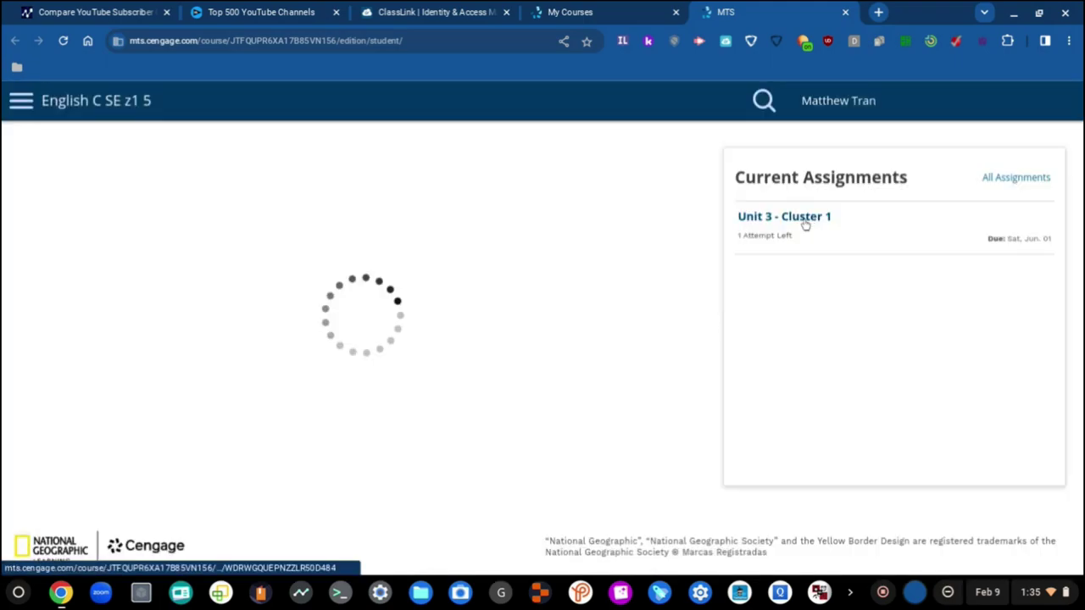
Step: Open the Unit 3 - Cluster 1 assignment
{"action": "left_click", "coordinate": [803, 222]}
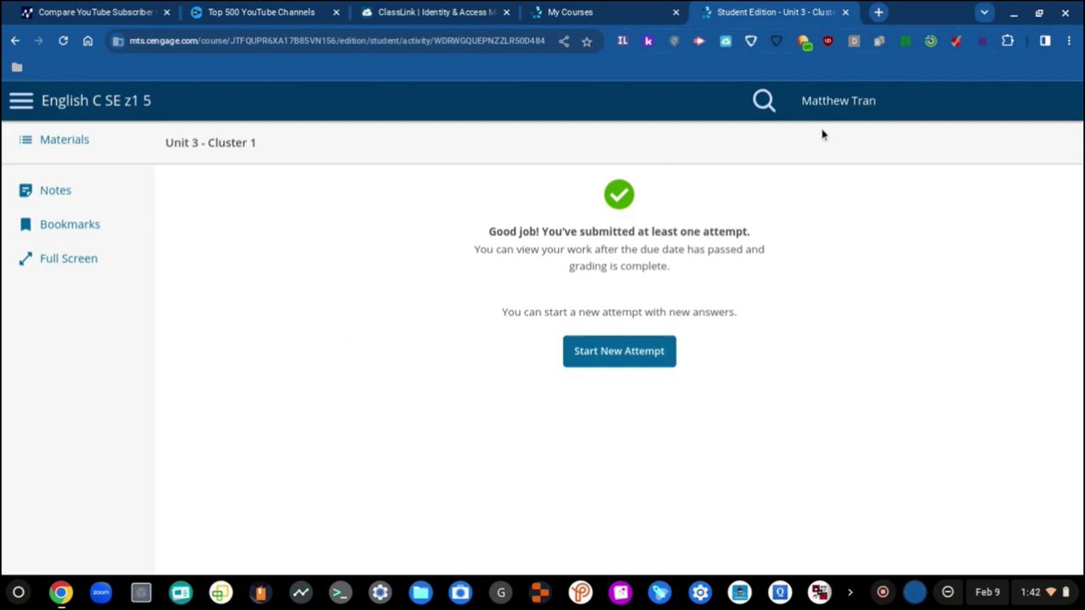
Step: Close the submitted Unit 3 assignment, My Courses and ClassLink pages
{"action": "left_click", "coordinate": [845, 12]}
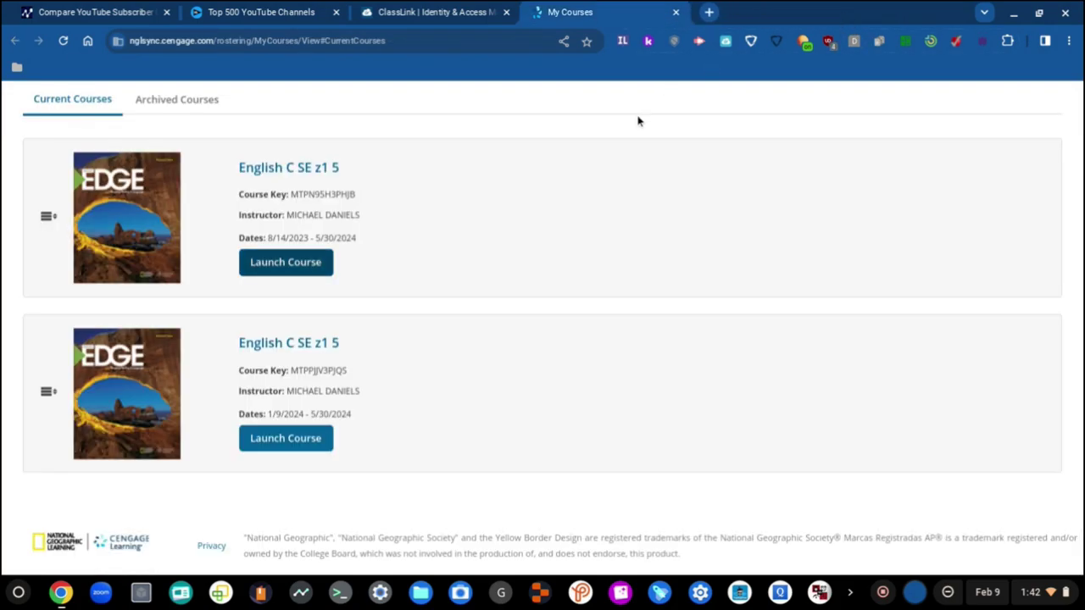
{"action": "left_click", "coordinate": [676, 12]}
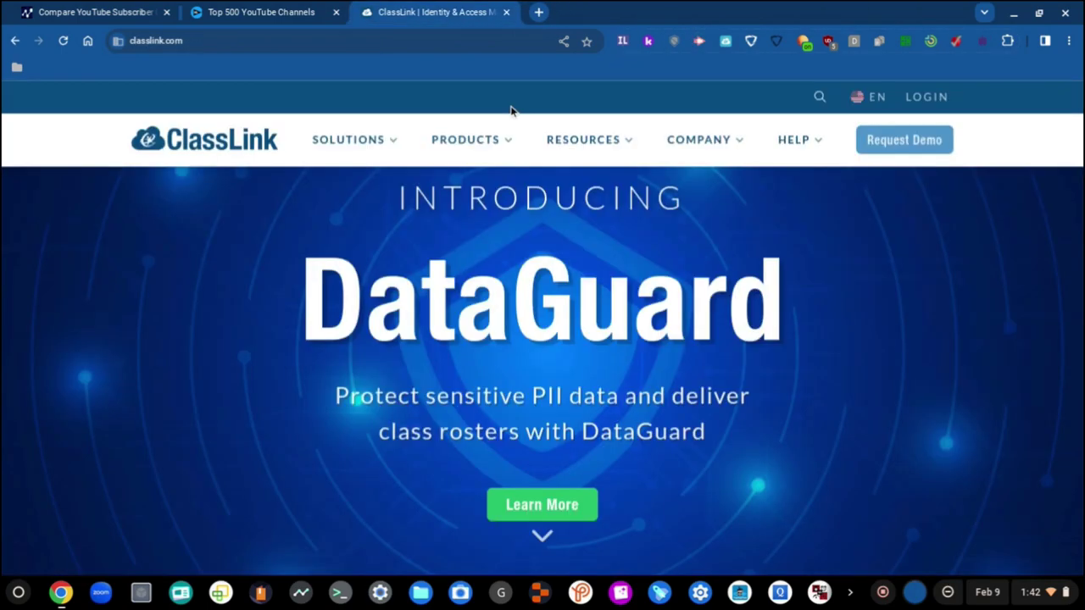
{"action": "left_click", "coordinate": [506, 12]}
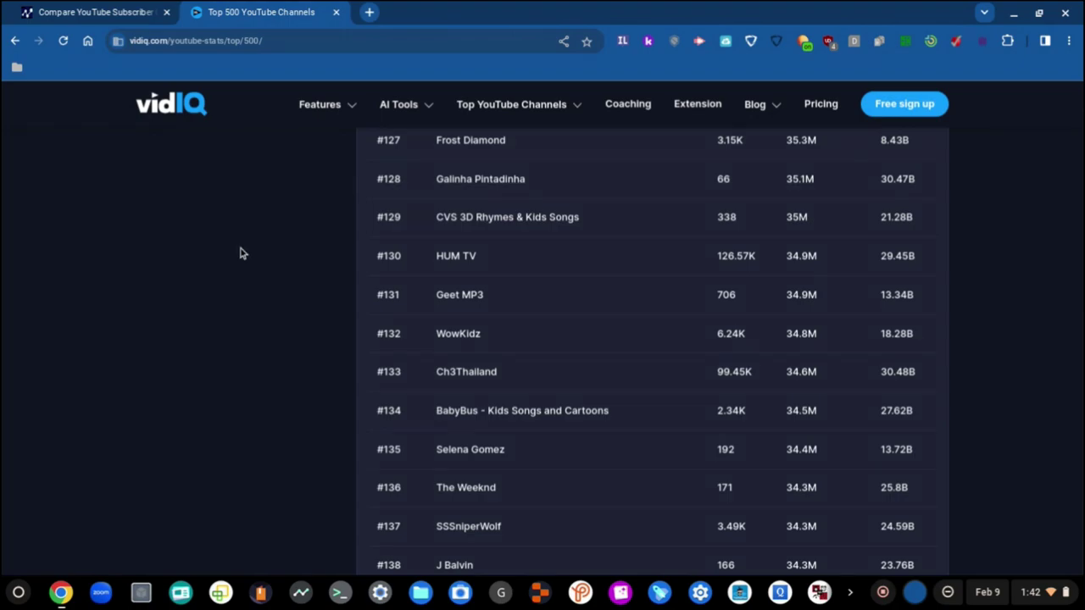
Step: Search the vidIQ Top 500 list for 'acharya' to locate Acharya Prashant at #148
{"action": "key", "text": "ctrl+f"}
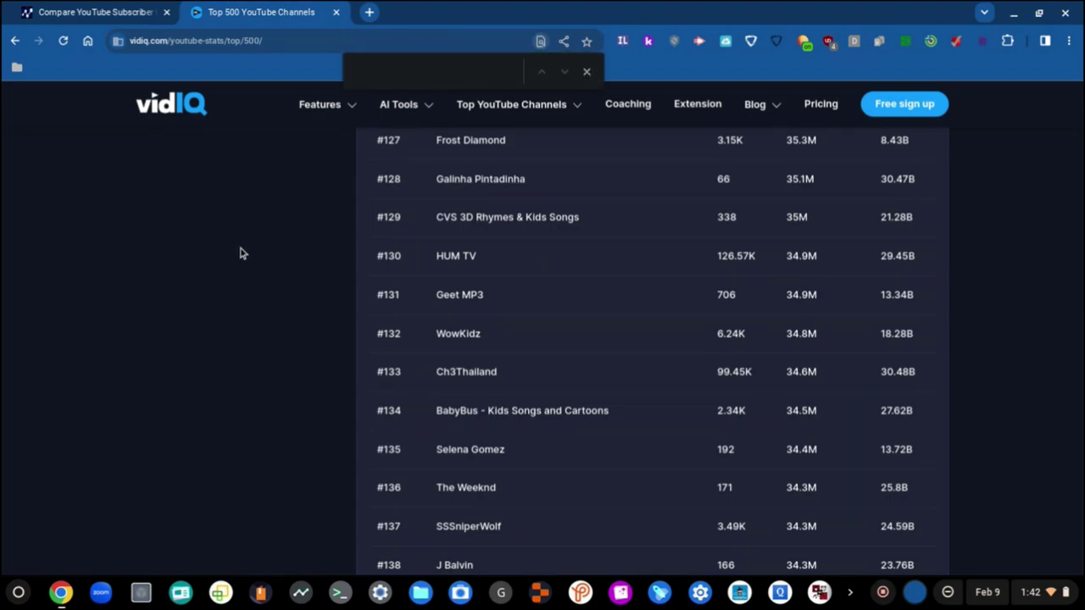
{"action": "scroll", "coordinate": [240, 254], "scroll_direction": "down", "scroll_amount": 5}
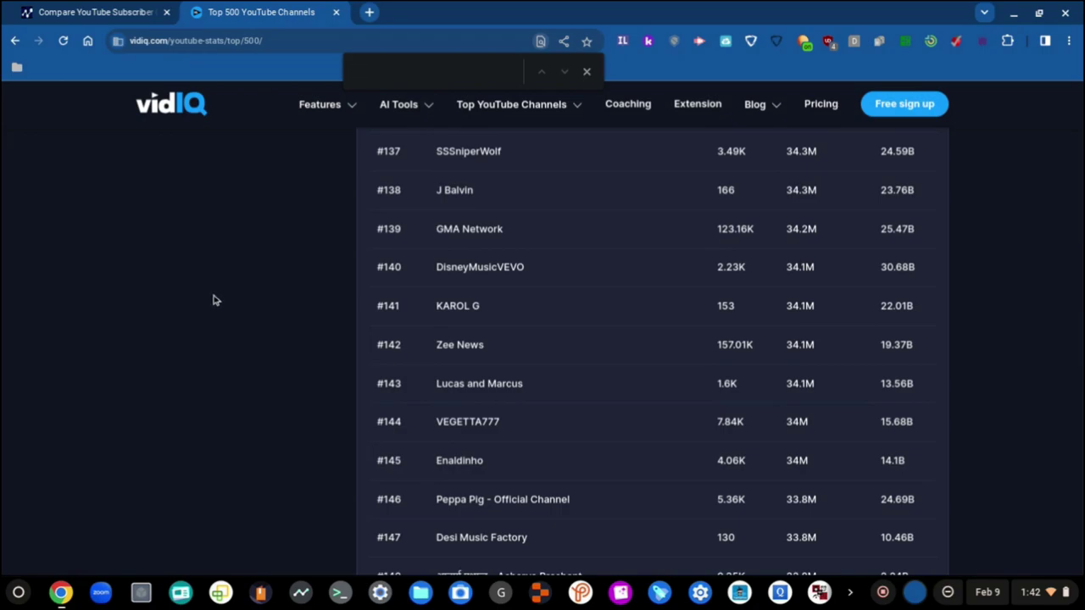
{"action": "type", "text": "acharya"}
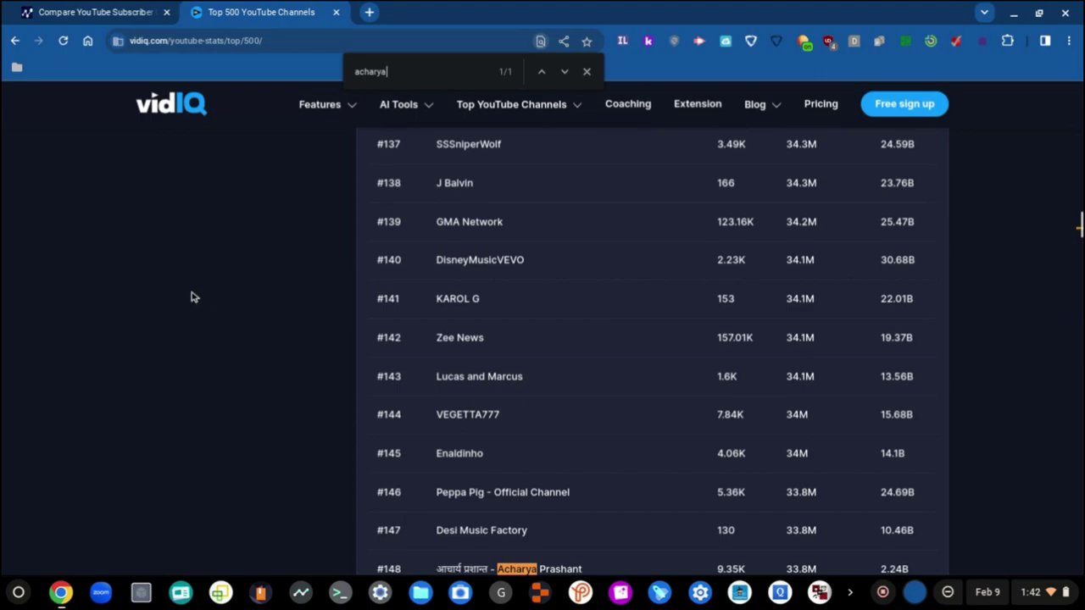
{"action": "scroll", "coordinate": [192, 298], "scroll_direction": "down", "scroll_amount": 2}
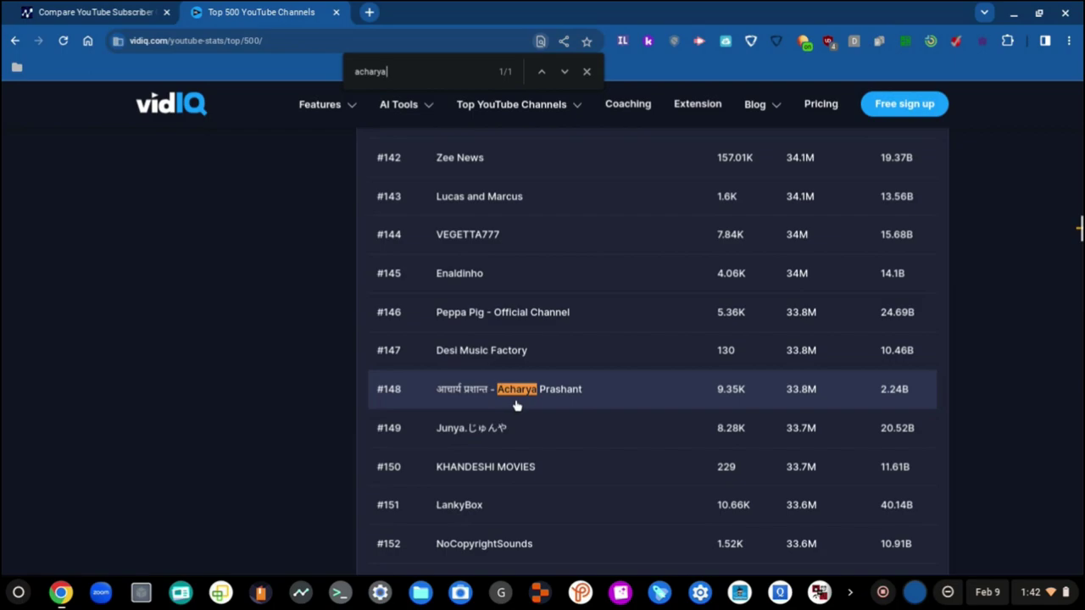
Step: Open the #148 Acharya Prashant row and scroll through its channel stats
{"action": "left_click", "coordinate": [515, 405]}
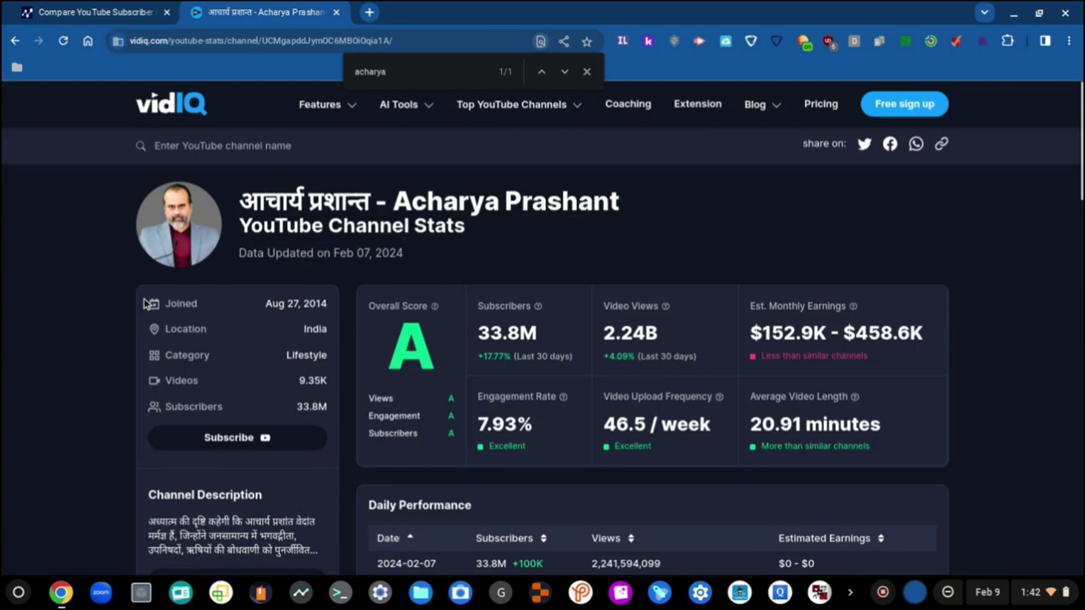
{"action": "scroll", "coordinate": [634, 290], "scroll_direction": "down", "scroll_amount": 1}
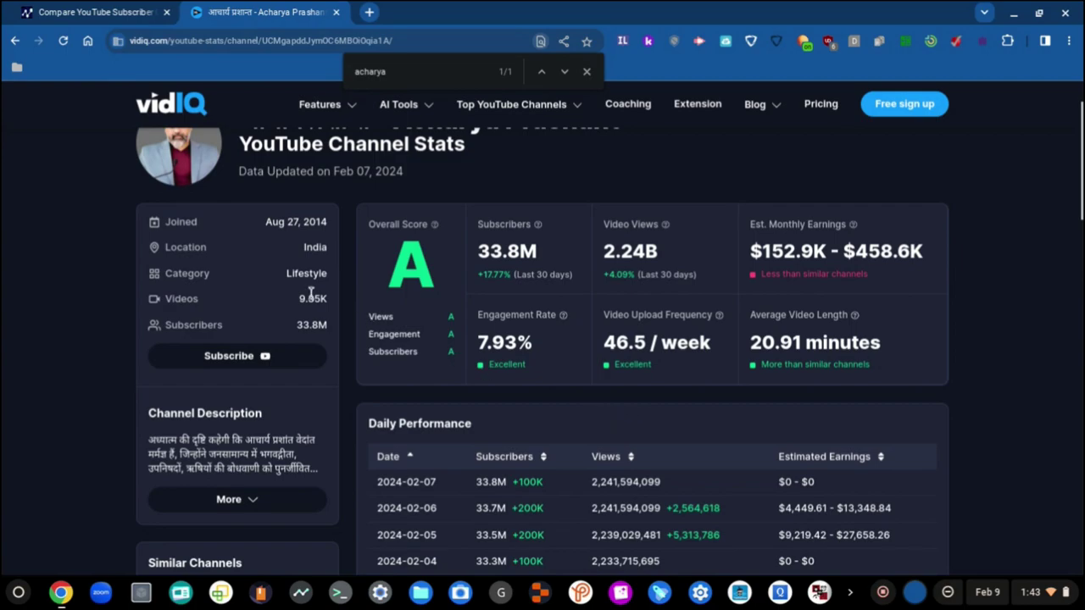
{"action": "scroll", "coordinate": [385, 332], "scroll_direction": "down", "scroll_amount": 1}
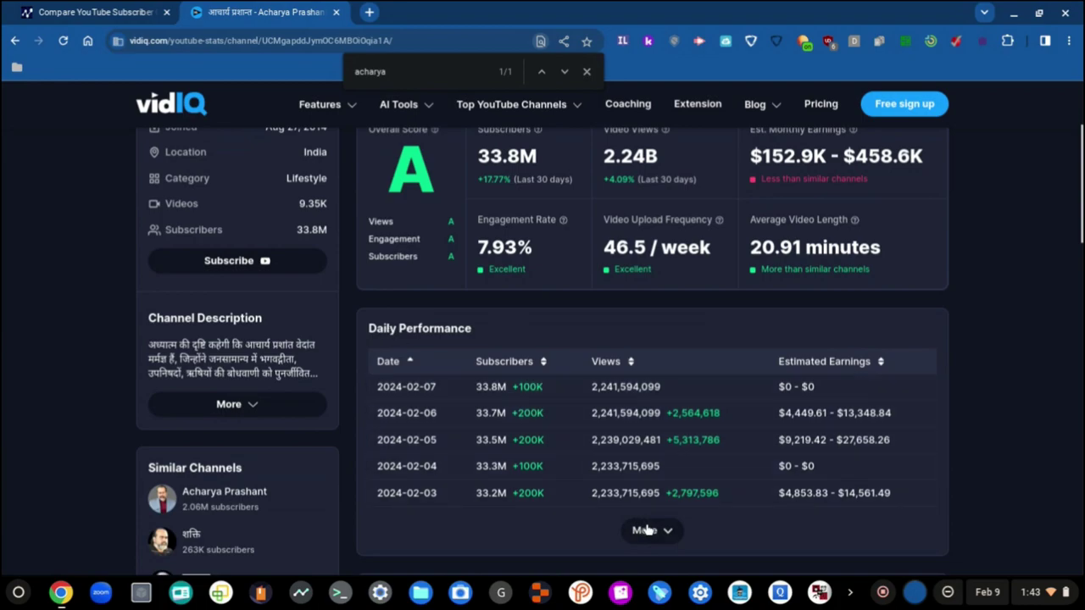
{"action": "scroll", "coordinate": [526, 462], "scroll_direction": "up", "scroll_amount": 2}
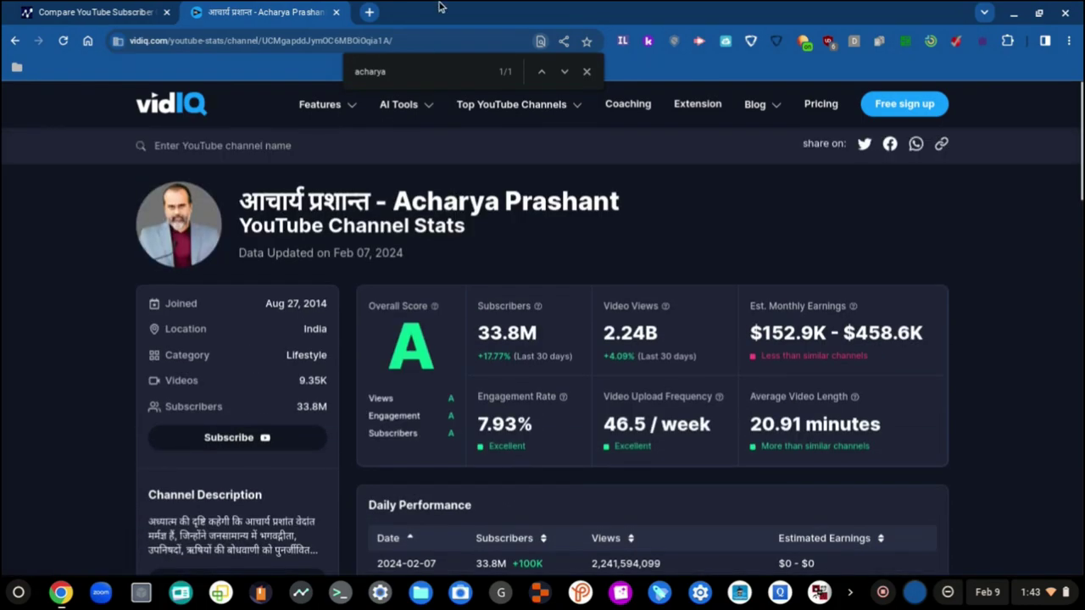
Step: Close the channel stats page and a blank tab, returning to the Socialcounts comparison
{"action": "left_click", "coordinate": [369, 12]}
{"action": "left_click", "coordinate": [335, 12]}
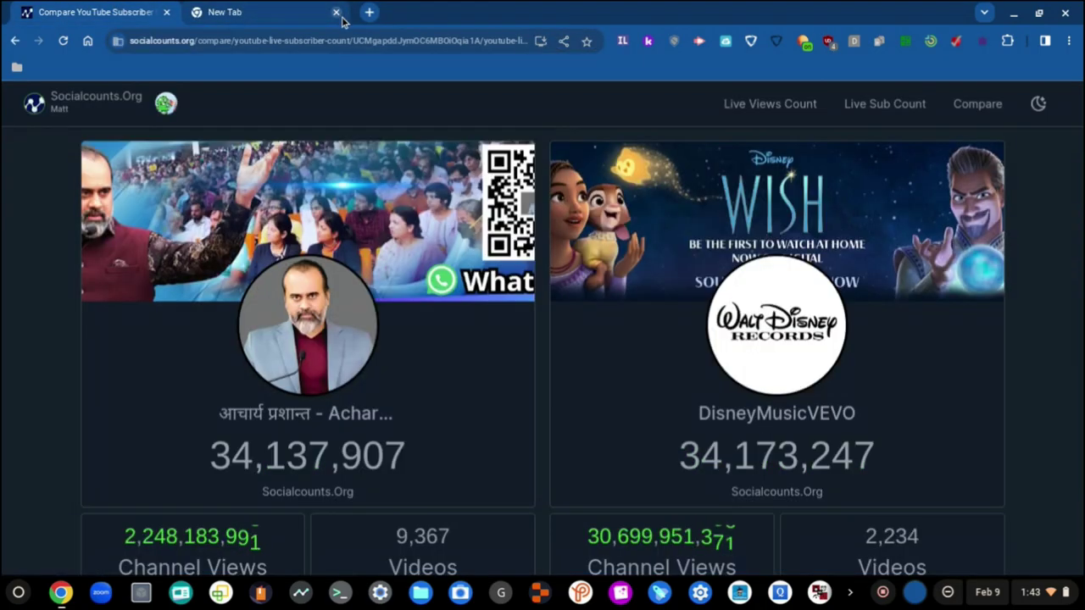
{"action": "left_click", "coordinate": [336, 13]}
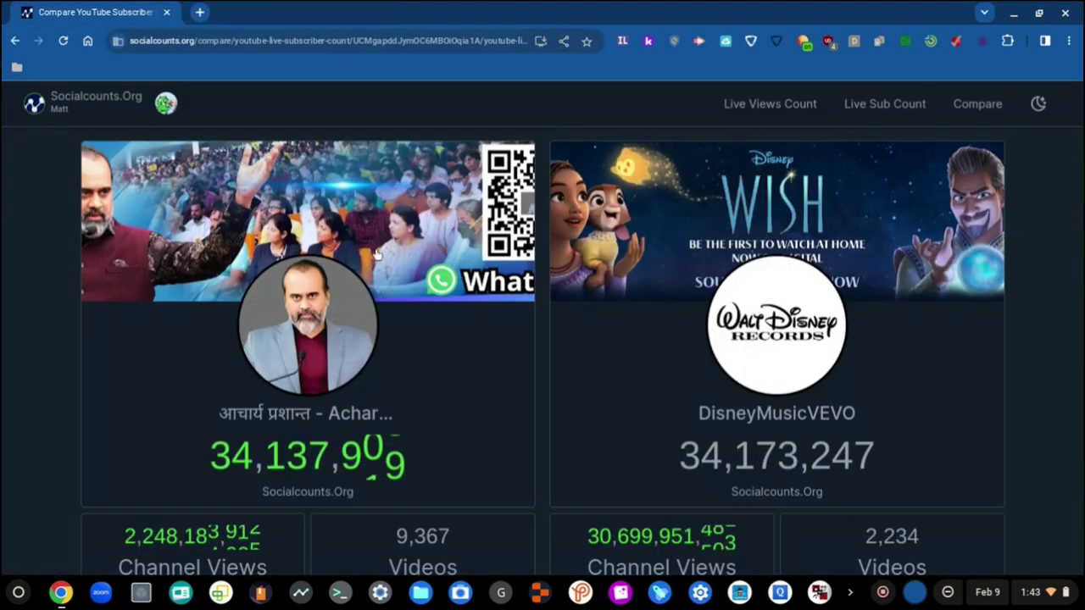